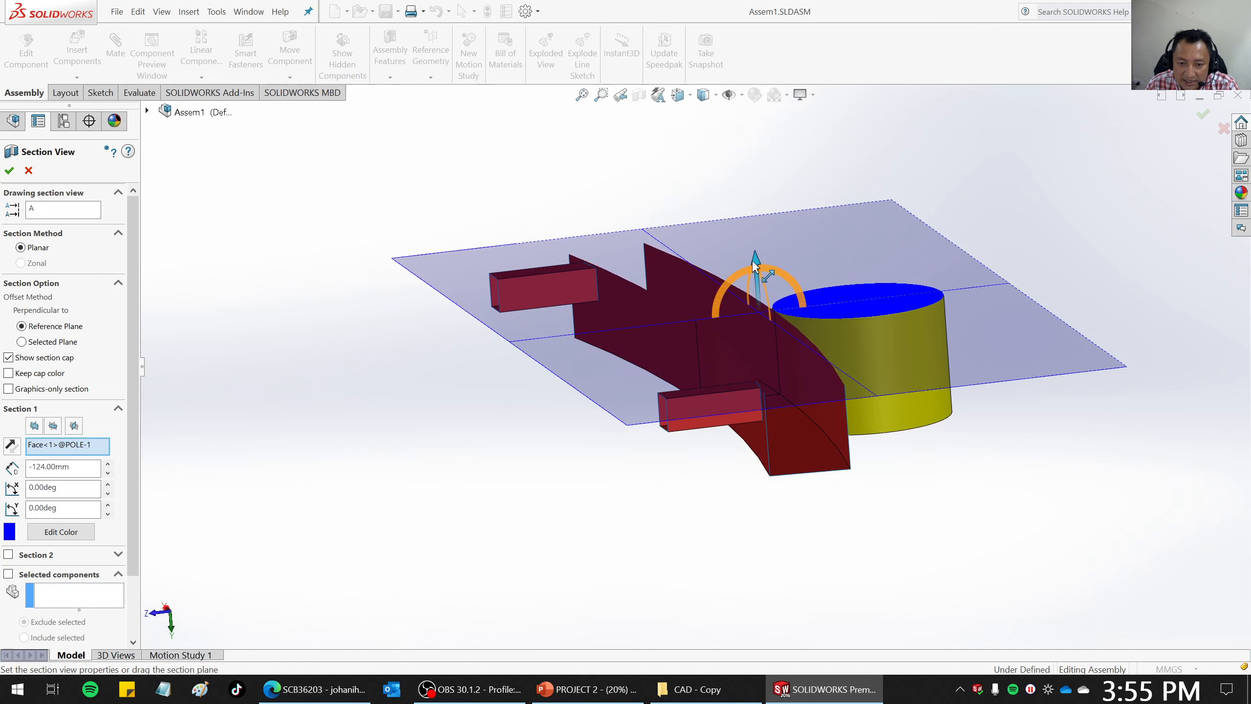
# Apply the section view parallel to the pole's end face and examine the interior of the cut bumper and pole.
pyautogui.click(9, 171)
pyautogui.moveTo(648, 453); pyautogui.dragTo(687, 296, button='middle')
pyautogui.scroll(-5, 1020, 387)
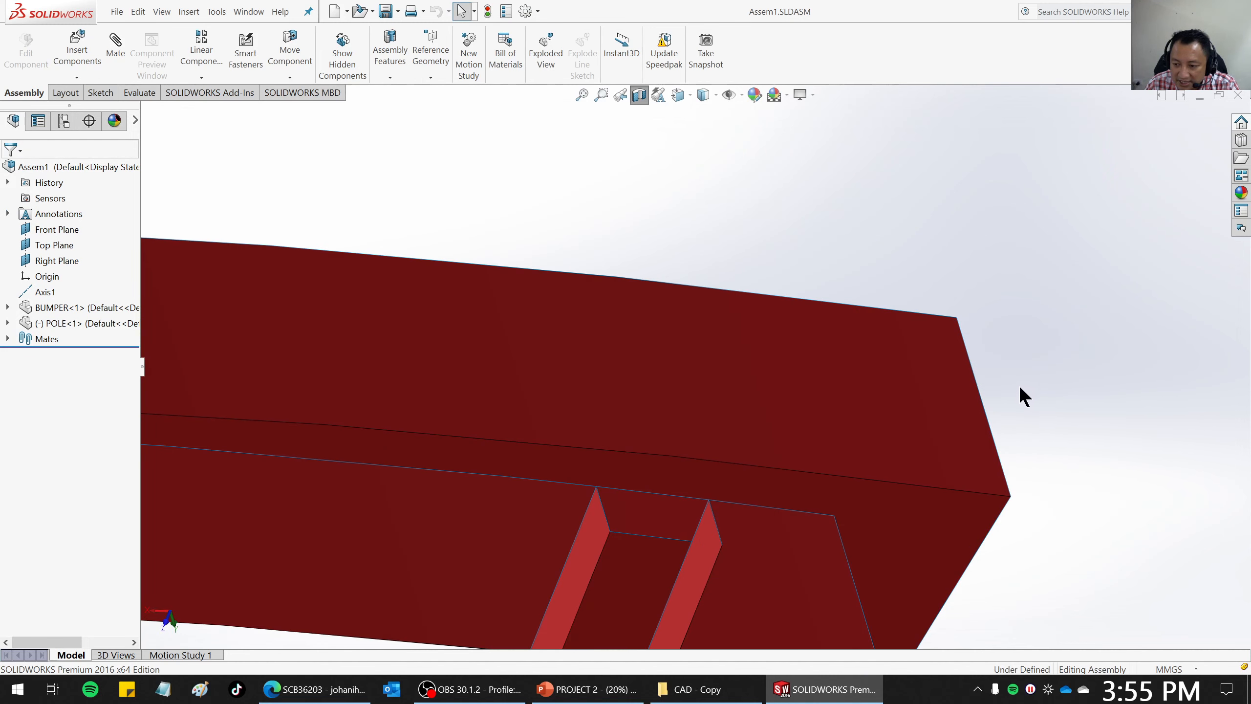
pyautogui.scroll(-3, 1018, 386)
pyautogui.moveTo(799, 292); pyautogui.dragTo(730, 321, button='middle')
pyautogui.scroll(8, 833, 394)
pyautogui.moveTo(757, 408); pyautogui.dragTo(707, 195, button='middle')
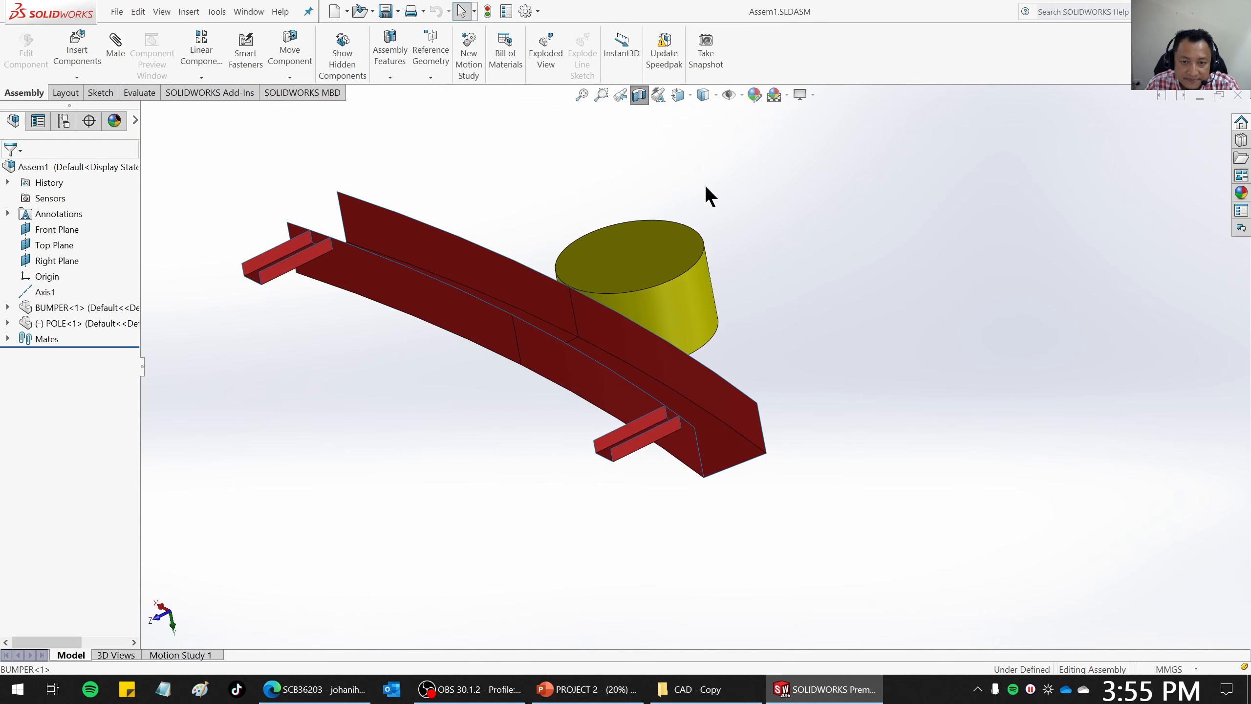
# Turn off the section view and look over the complete bumper and pole assembly.
pyautogui.click(643, 93)
pyautogui.moveTo(694, 297); pyautogui.dragTo(598, 335, button='middle')
pyautogui.scroll(-3, 563, 250)
pyautogui.scroll(2, 688, 385)
pyautogui.moveTo(687, 385); pyautogui.dragTo(671, 375, button='middle')
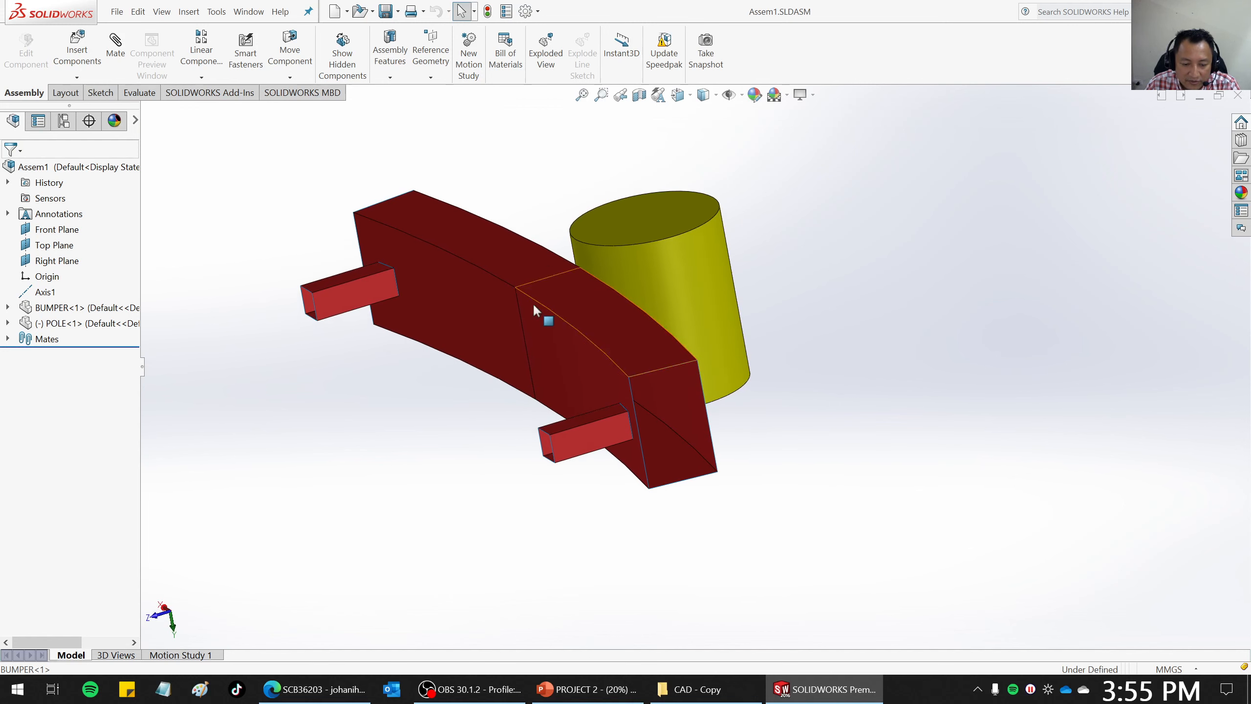
pyautogui.scroll(-2, 481, 268)
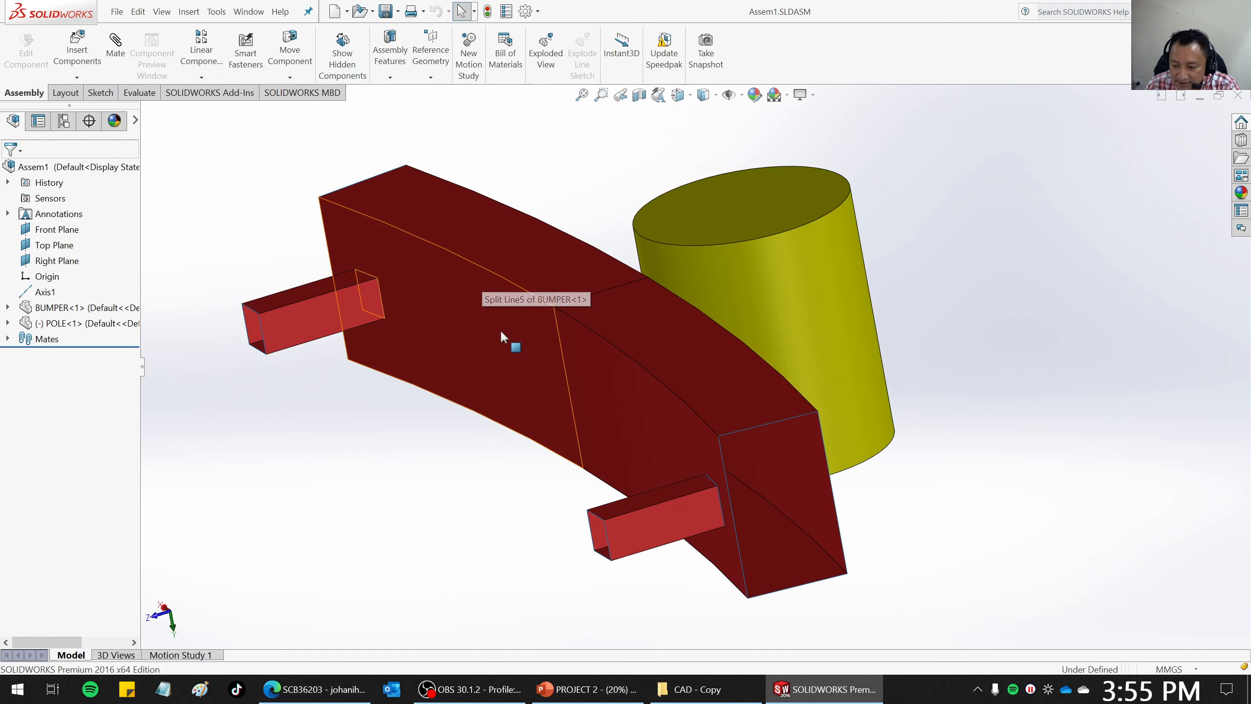
pyautogui.moveTo(512, 364); pyautogui.dragTo(643, 295, button='middle')
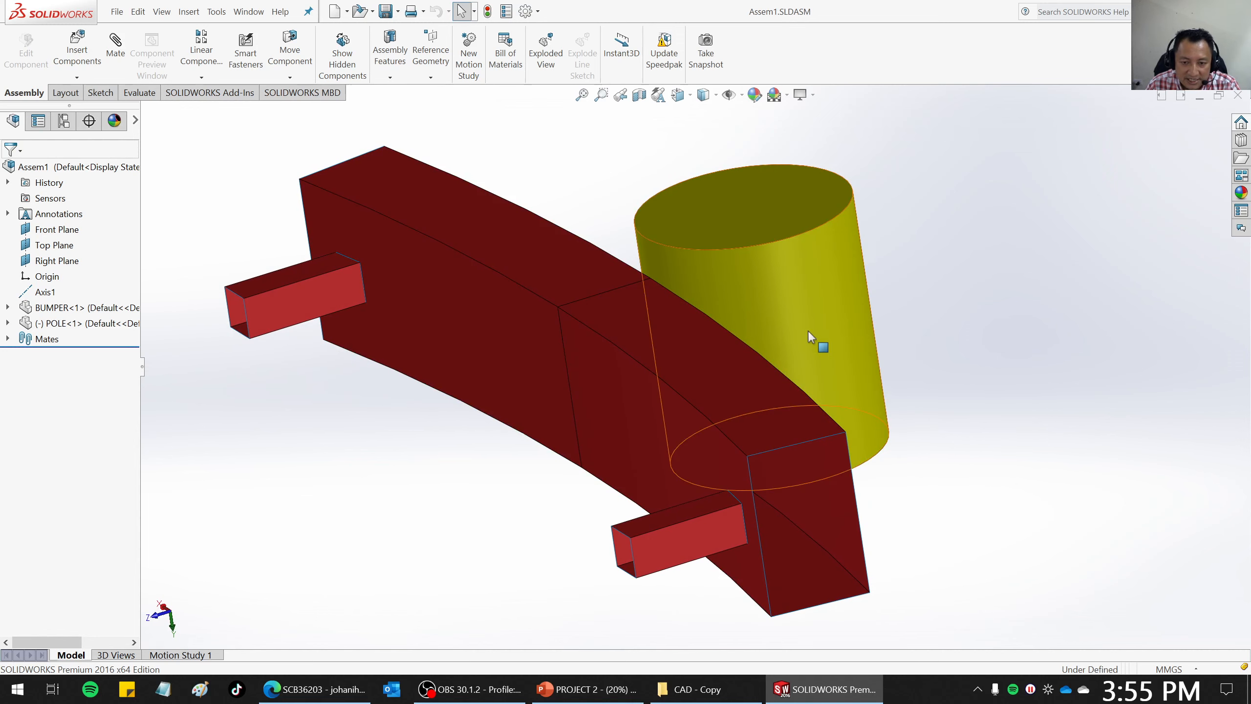
pyautogui.scroll(2, 807, 331)
pyautogui.moveTo(808, 331); pyautogui.dragTo(795, 363, button='middle')
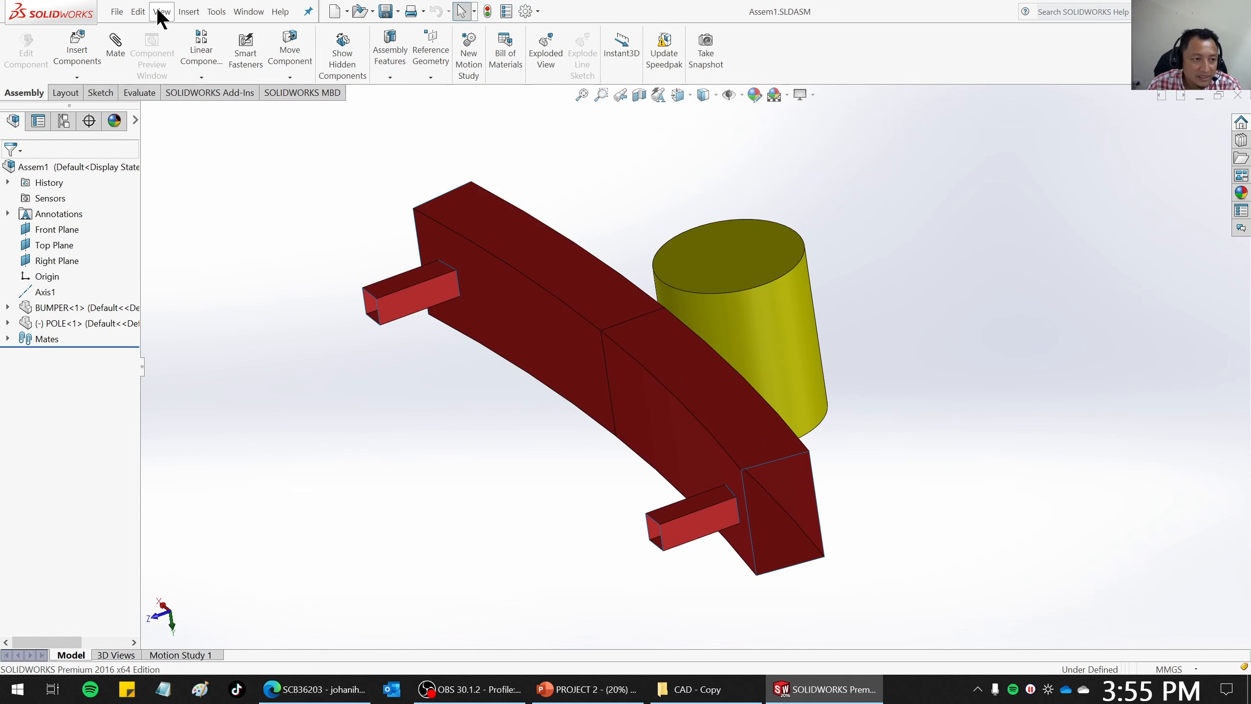
pyautogui.click(115, 12)
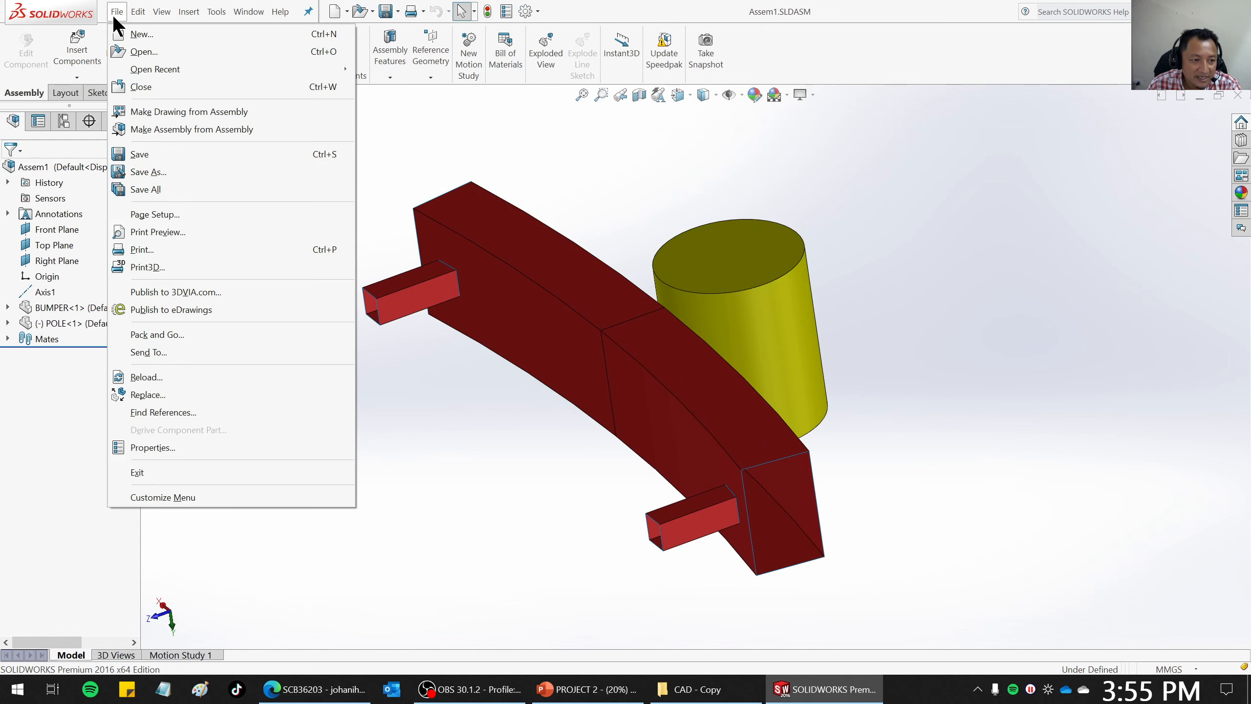
pyautogui.click(148, 171)
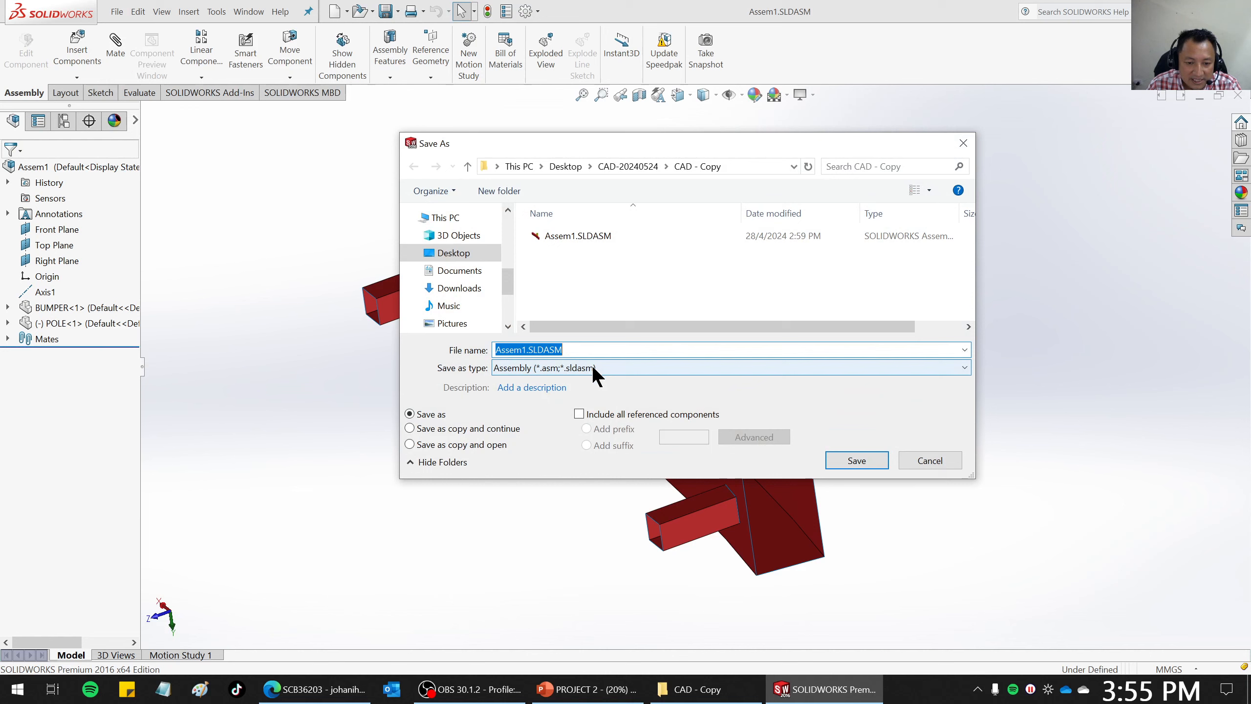
pyautogui.click(595, 369)
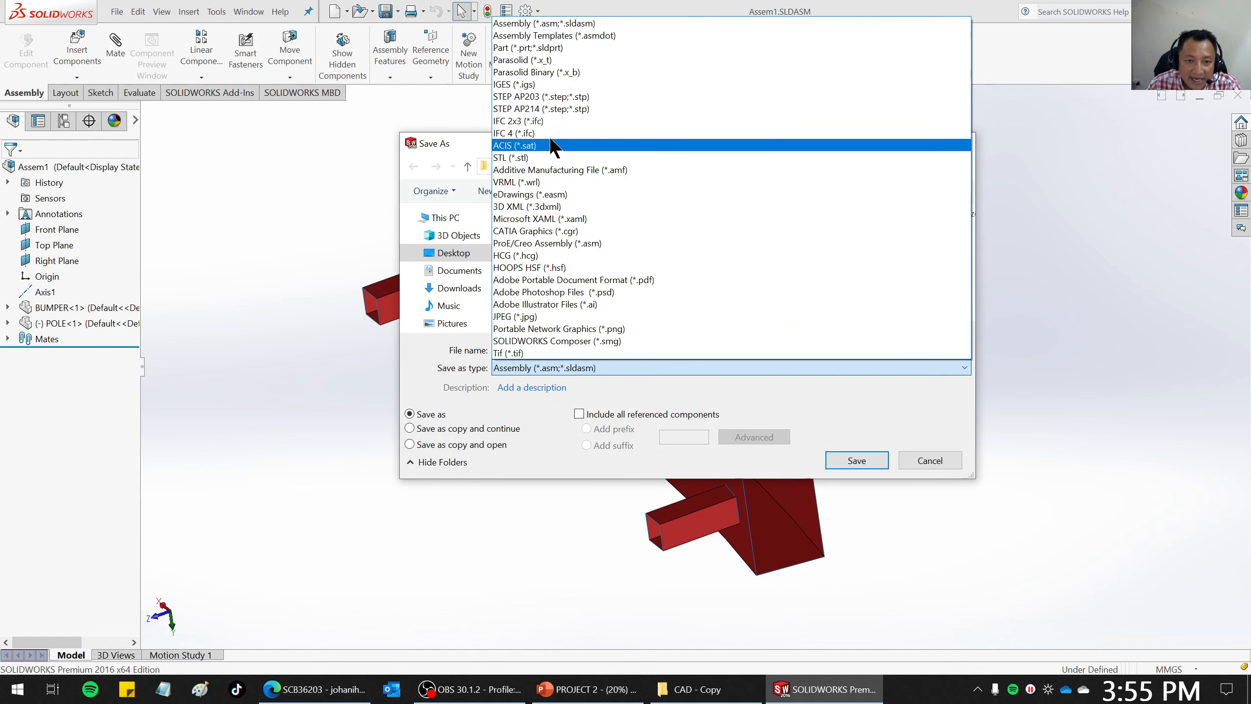
pyautogui.click(547, 98)
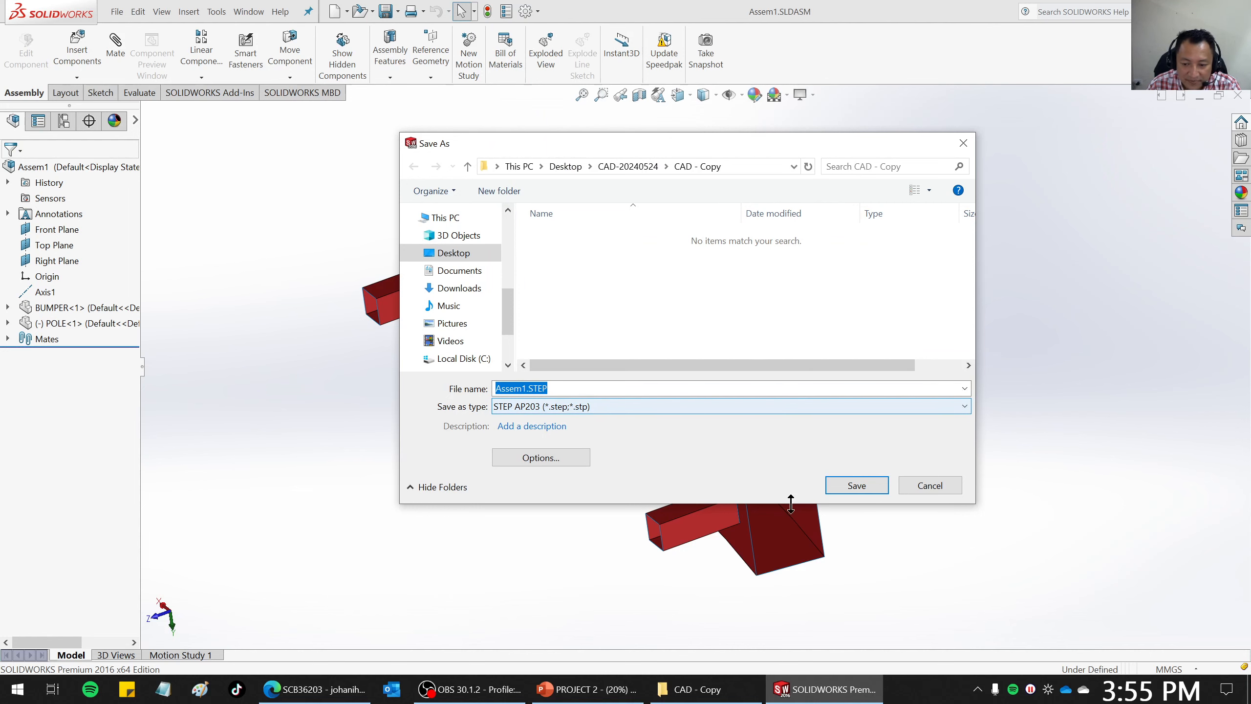
pyautogui.click(930, 485)
# Open the yellow pole component from the assembly as its own part.
pyautogui.moveTo(823, 458); pyautogui.dragTo(651, 351, button='middle')
pyautogui.scroll(-2, 944, 282)
pyautogui.moveTo(904, 298); pyautogui.dragTo(759, 235, button='middle')
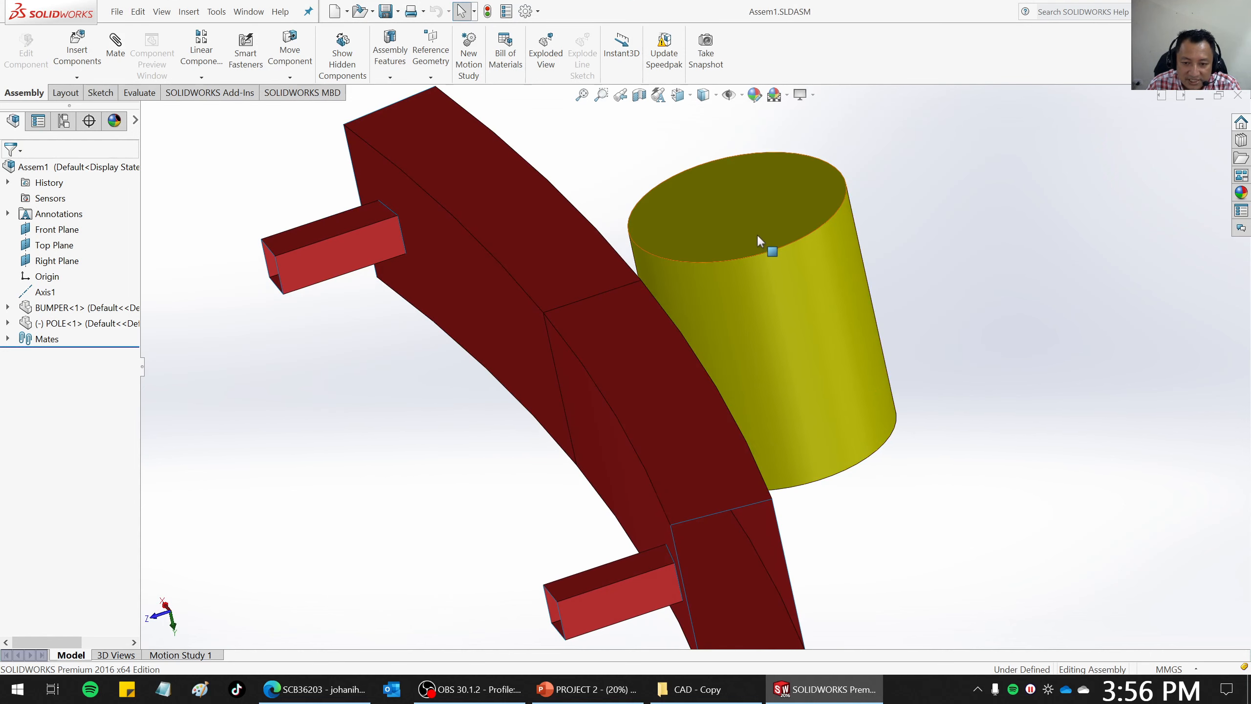
pyautogui.rightClick(731, 197)
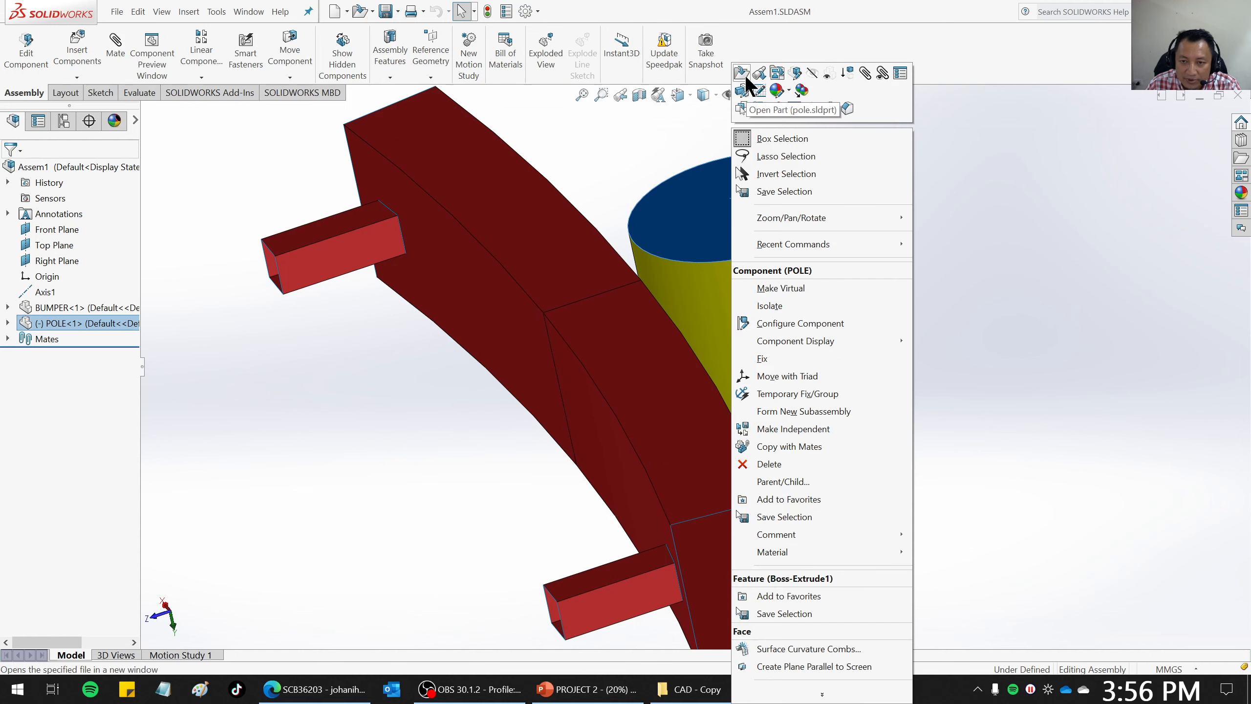
pyautogui.click(745, 74)
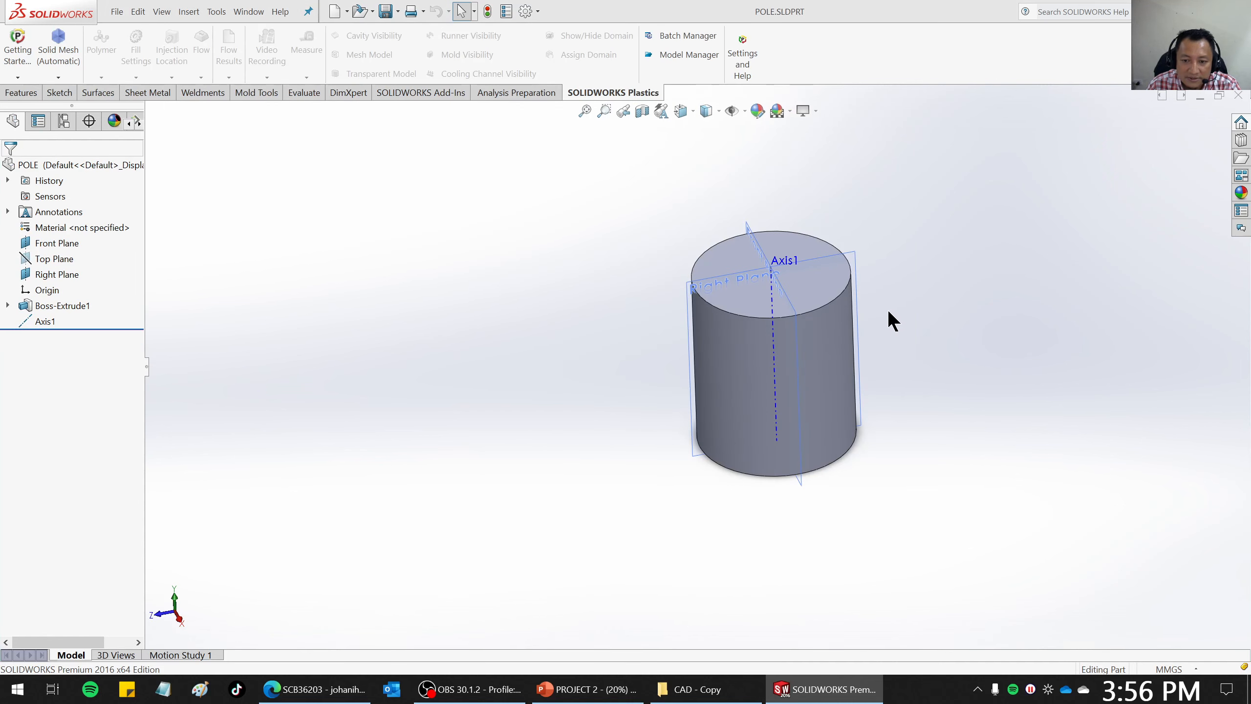
# Delete both circular end faces of the pole cylinder using Delete Face with the Delete option, leaving only the side surface.
pyautogui.moveTo(888, 310)
pyautogui.mouseDown(button='middle')
pyautogui.moveTo(882, 296)
pyautogui.moveTo(879, 315)
pyautogui.mouseUp(button='middle')
pyautogui.scroll(-3, 926, 331)
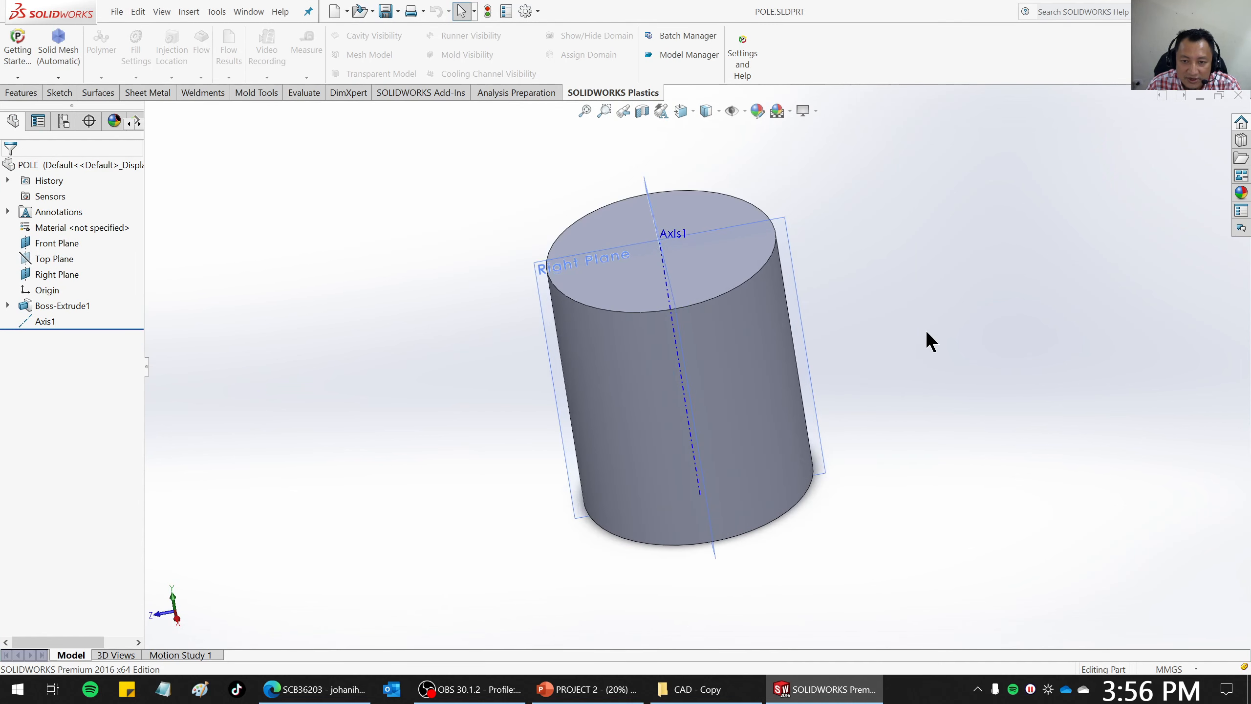
pyautogui.moveTo(698, 362); pyautogui.dragTo(713, 393, button='middle')
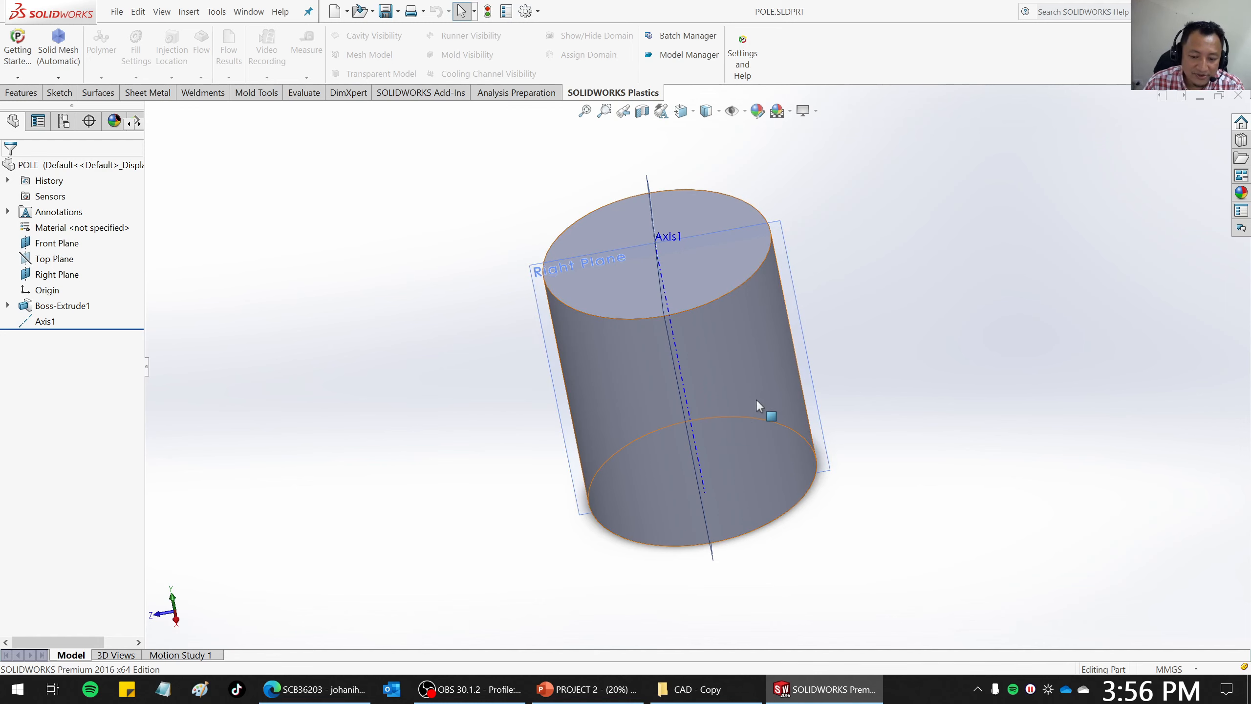
pyautogui.moveTo(620, 371); pyautogui.dragTo(621, 138, button='middle')
pyautogui.moveTo(749, 272); pyautogui.dragTo(742, 274, button='middle')
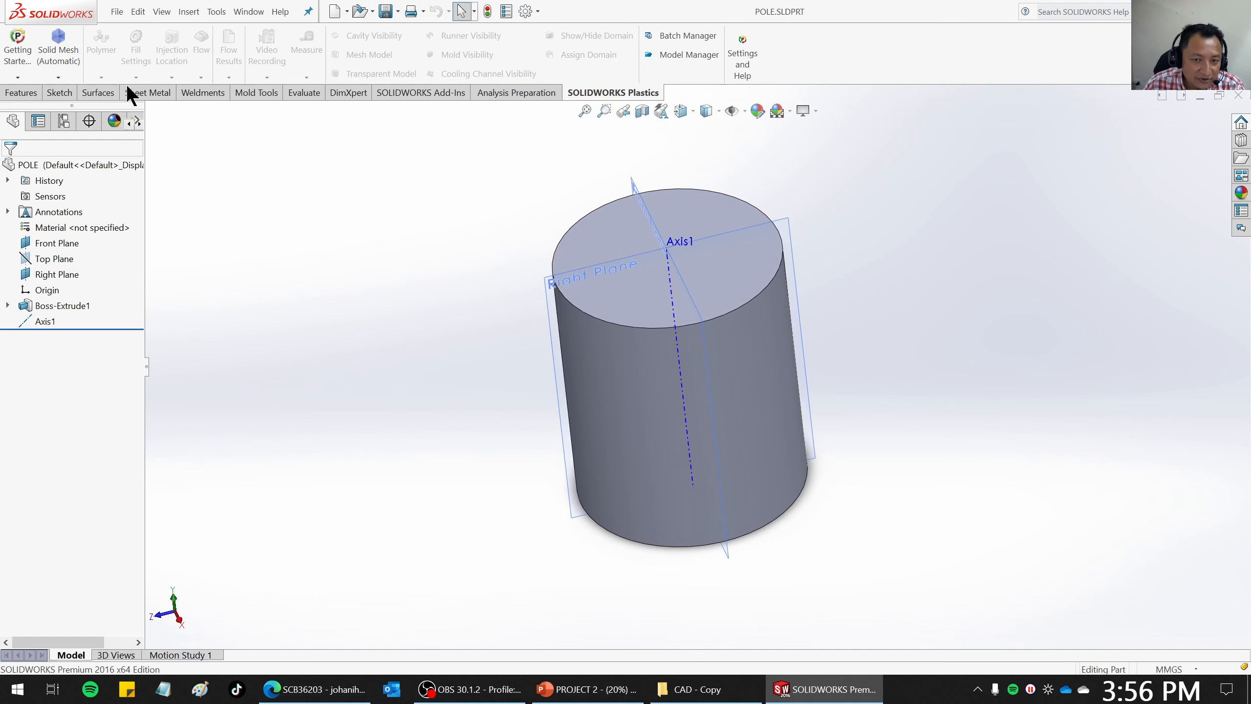
pyautogui.click(98, 93)
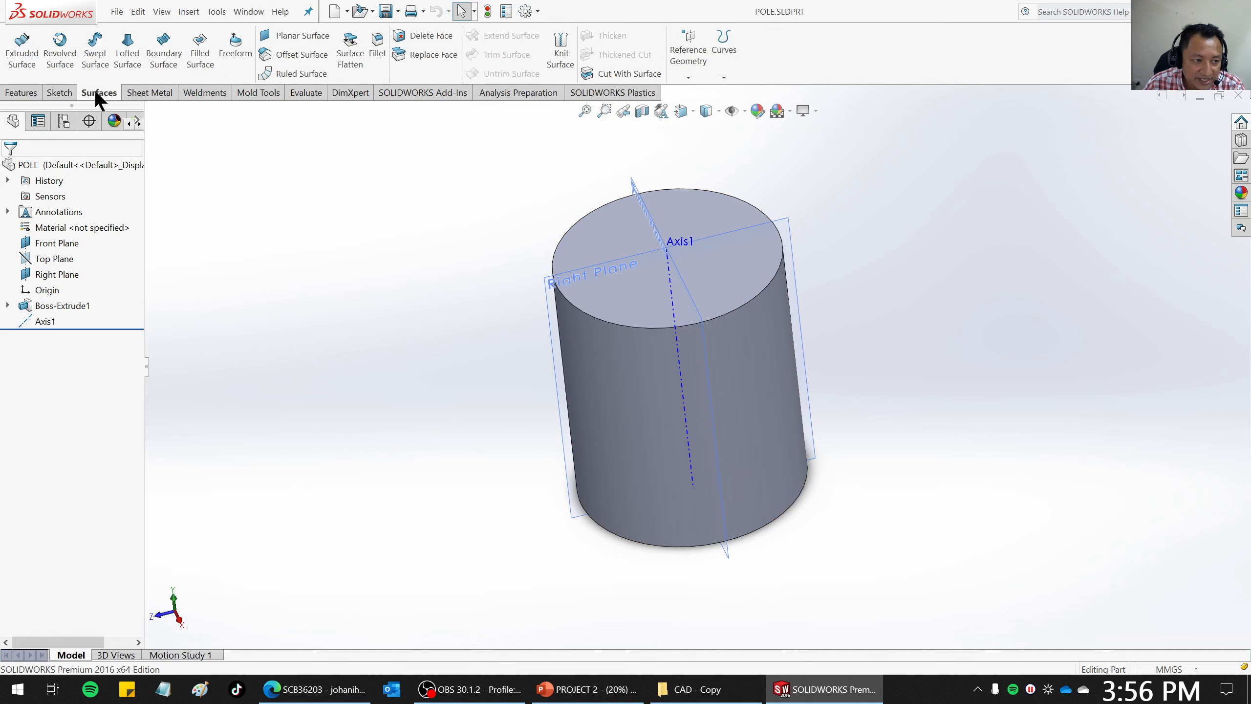
pyautogui.click(423, 36)
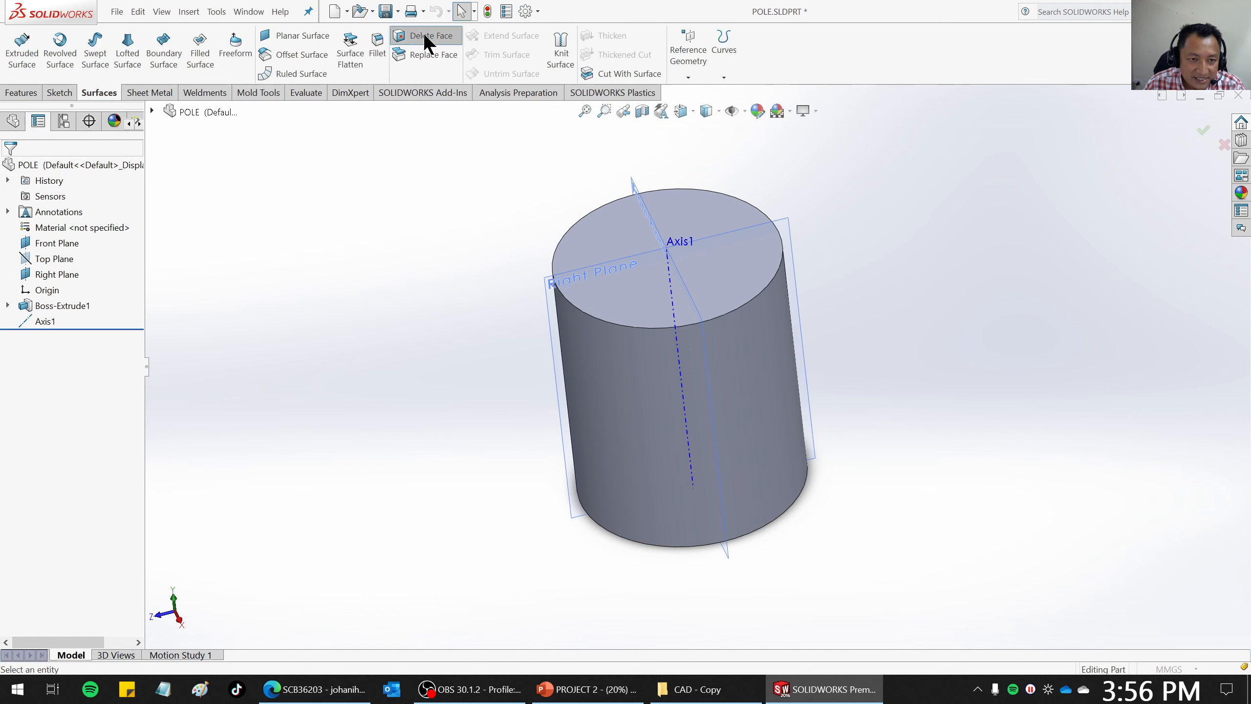
pyautogui.click(704, 230)
pyautogui.moveTo(891, 430); pyautogui.dragTo(841, 190, button='middle')
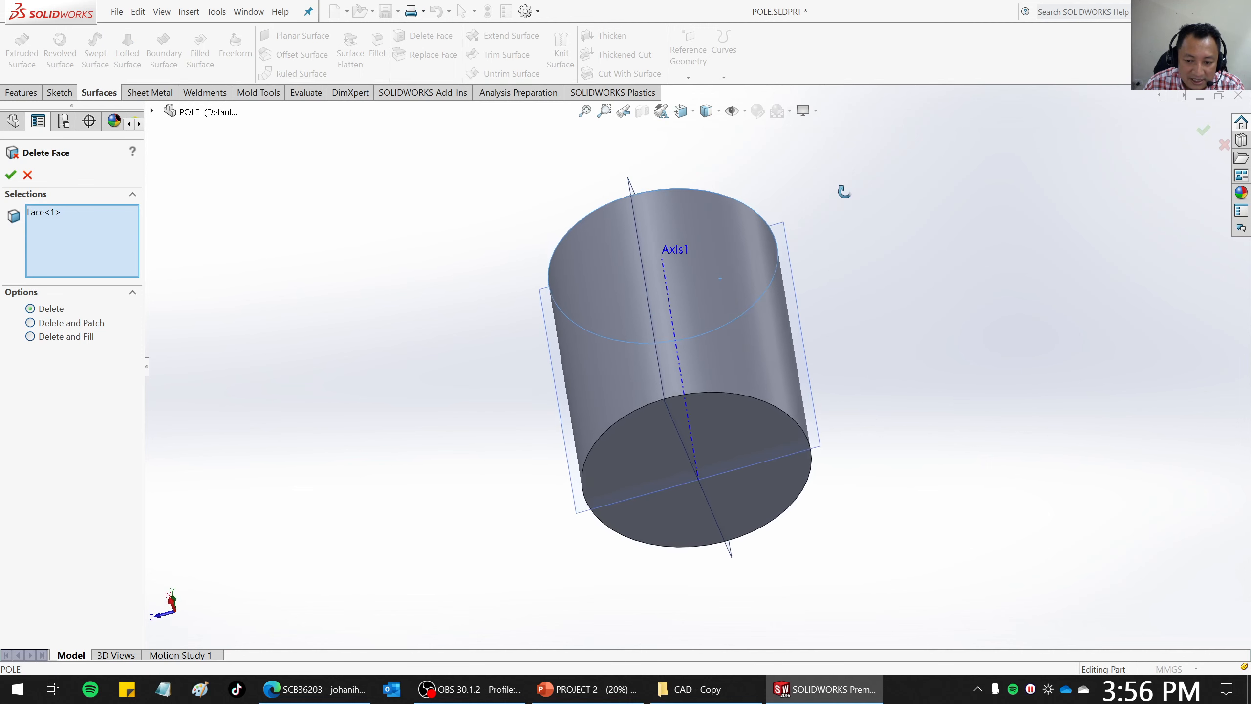
pyautogui.click(750, 450)
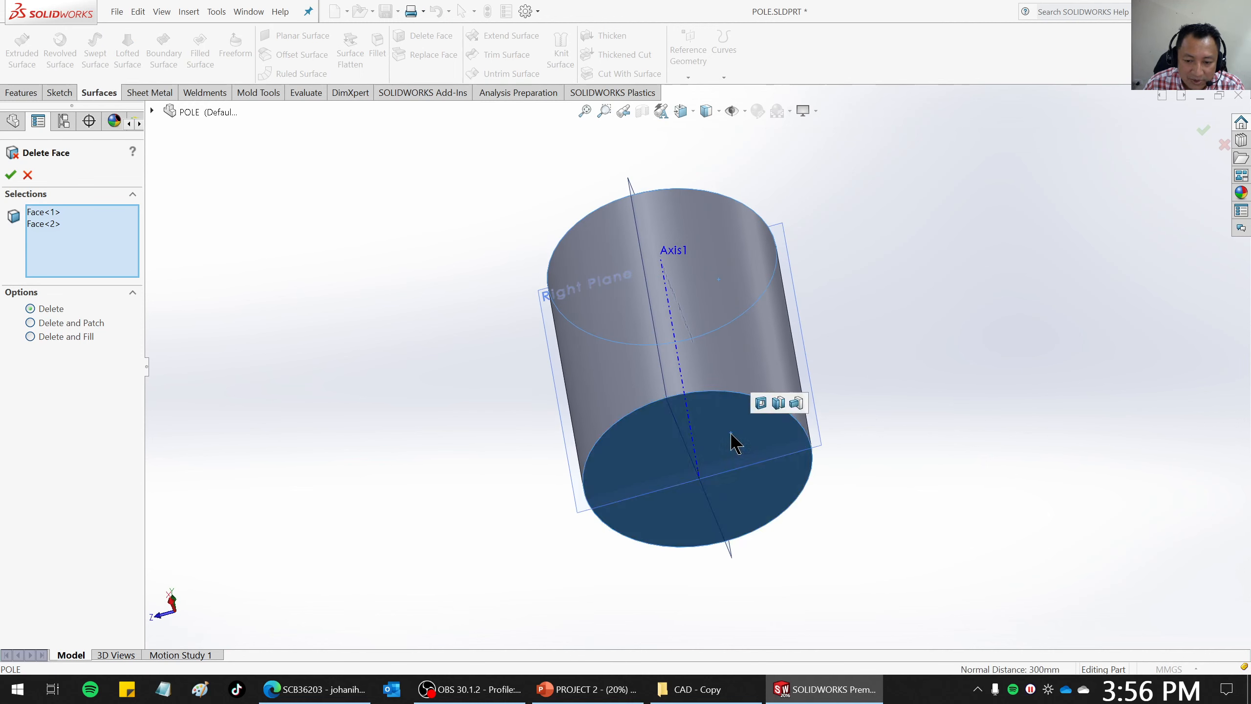
pyautogui.click(11, 175)
pyautogui.moveTo(530, 246); pyautogui.dragTo(728, 228, button='middle')
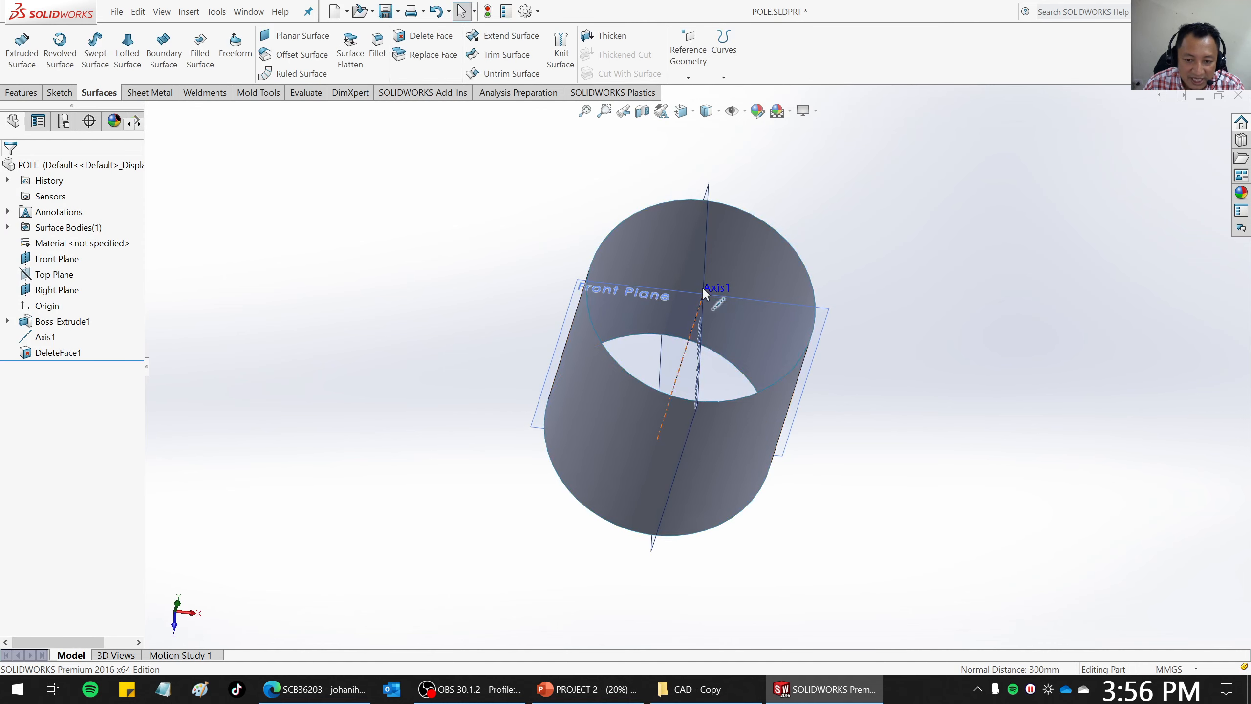
pyautogui.moveTo(702, 286); pyautogui.dragTo(685, 294, button='middle')
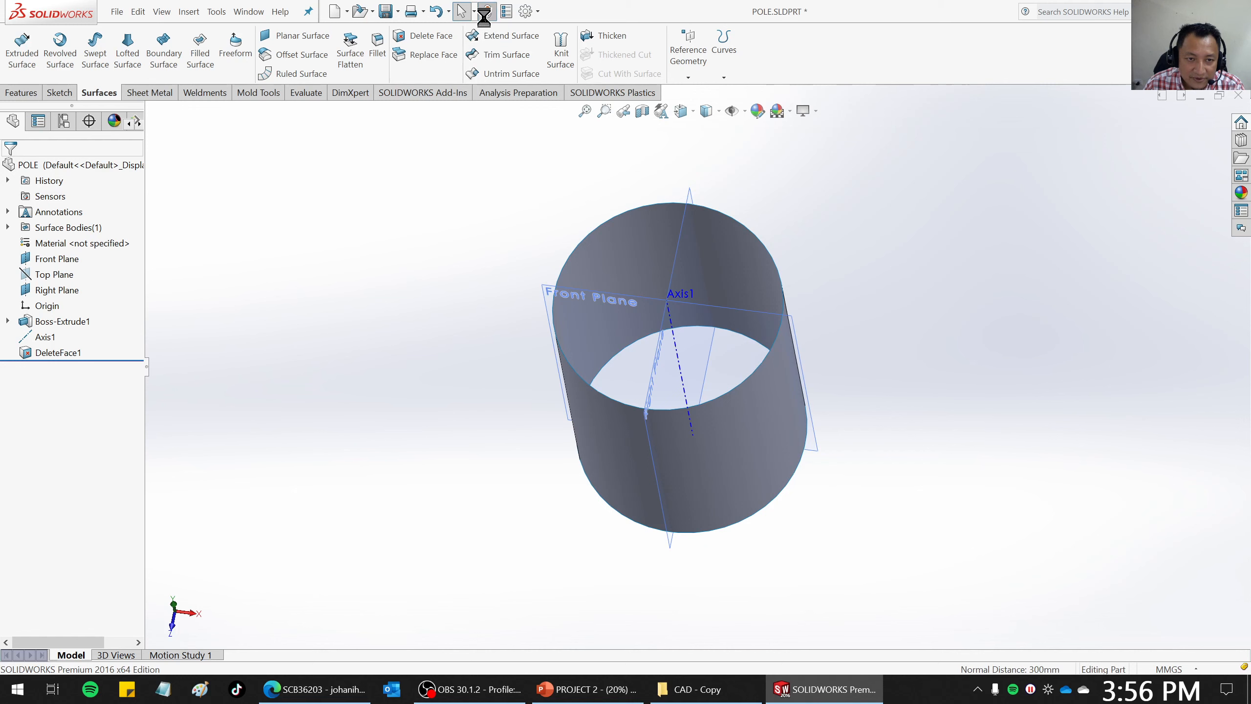
# Return to the Assem1 assembly and rebuild it with the modified pole part.
pyautogui.click(249, 12)
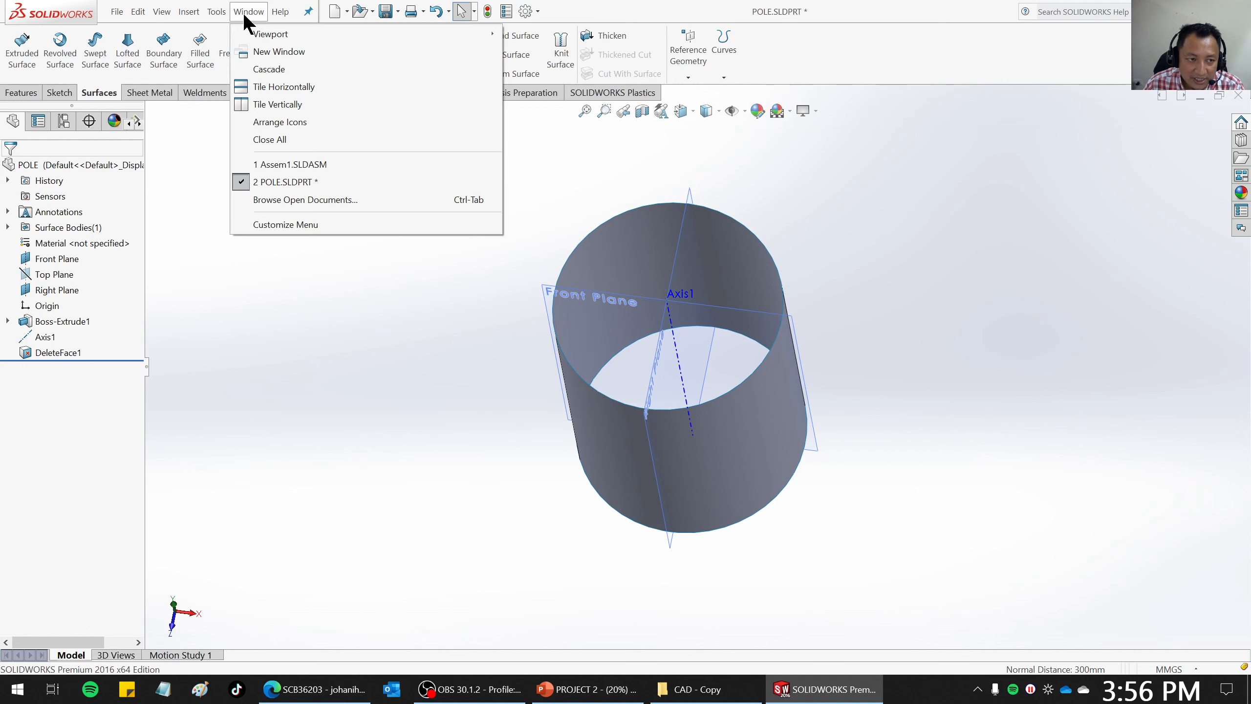
pyautogui.click(278, 162)
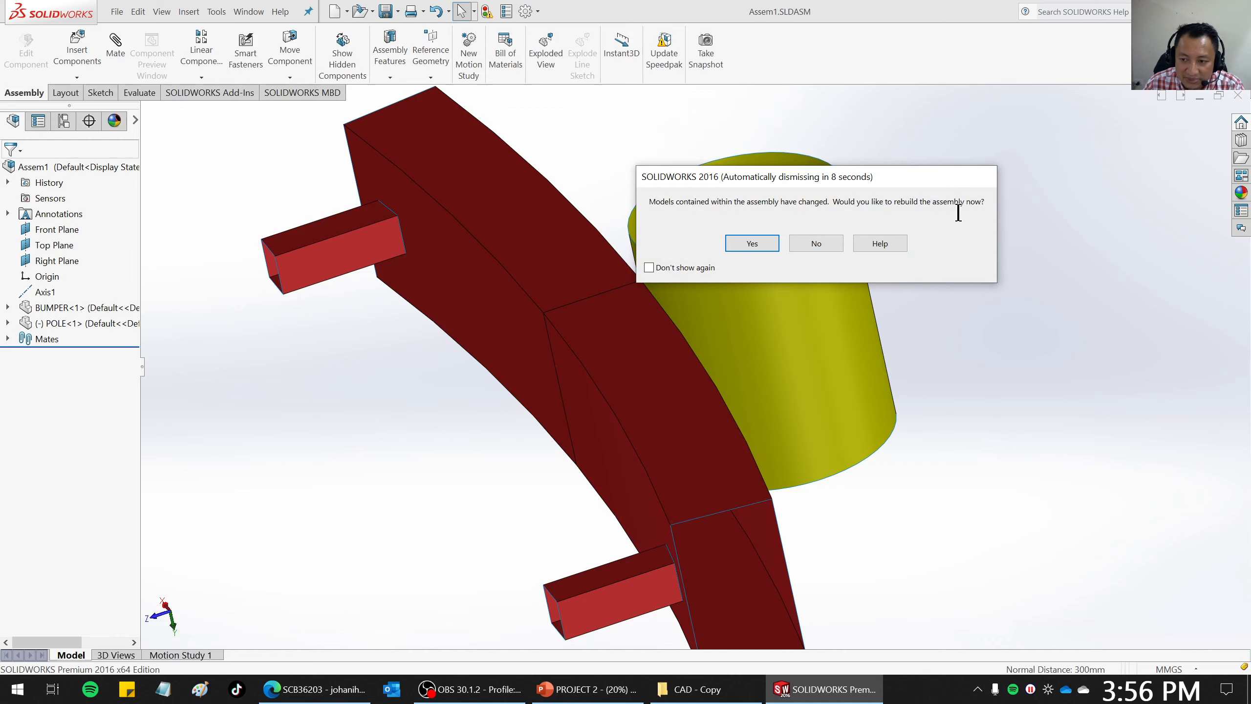
pyautogui.click(752, 243)
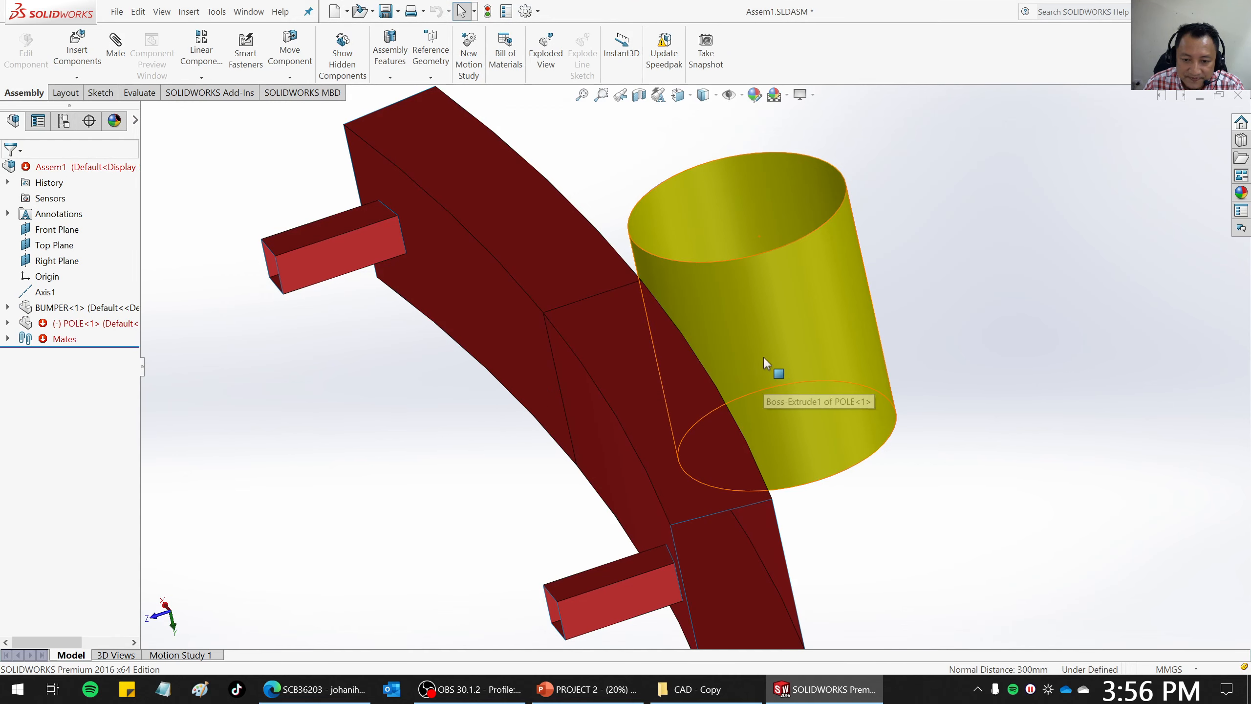
pyautogui.moveTo(764, 356); pyautogui.dragTo(718, 520, button='middle')
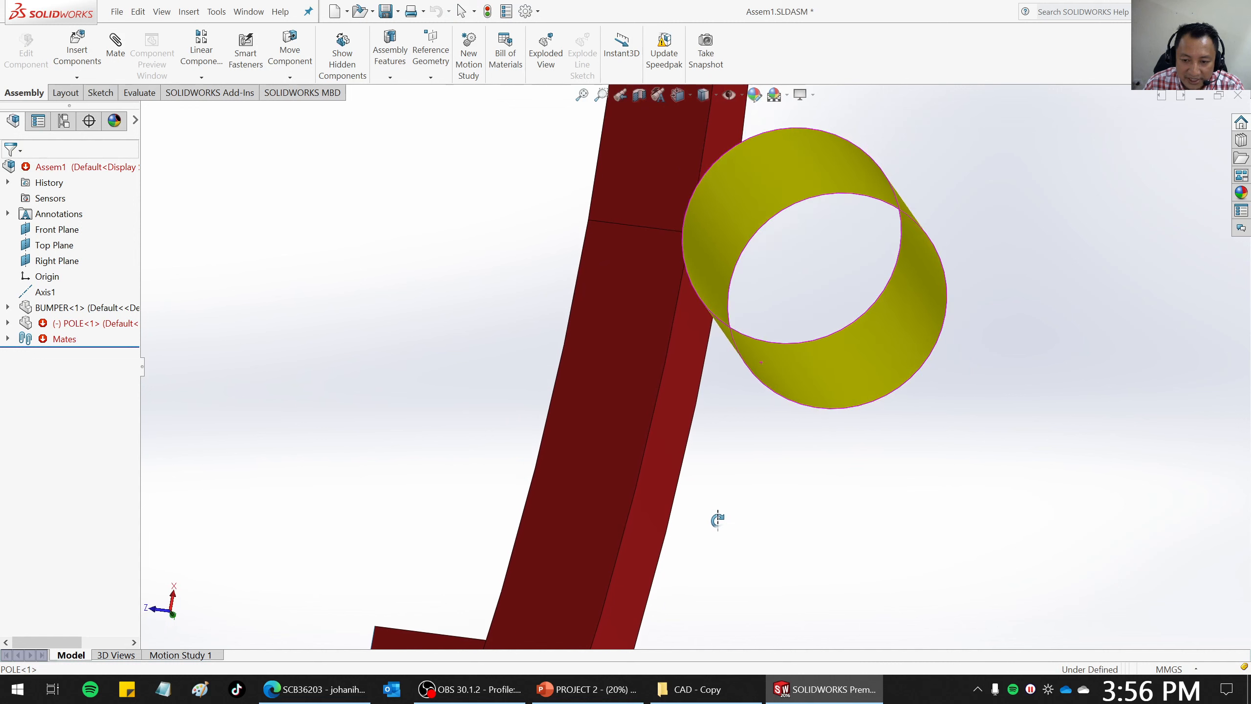
pyautogui.moveTo(784, 187); pyautogui.dragTo(768, 242, button='middle')
pyautogui.scroll(4, 767, 242)
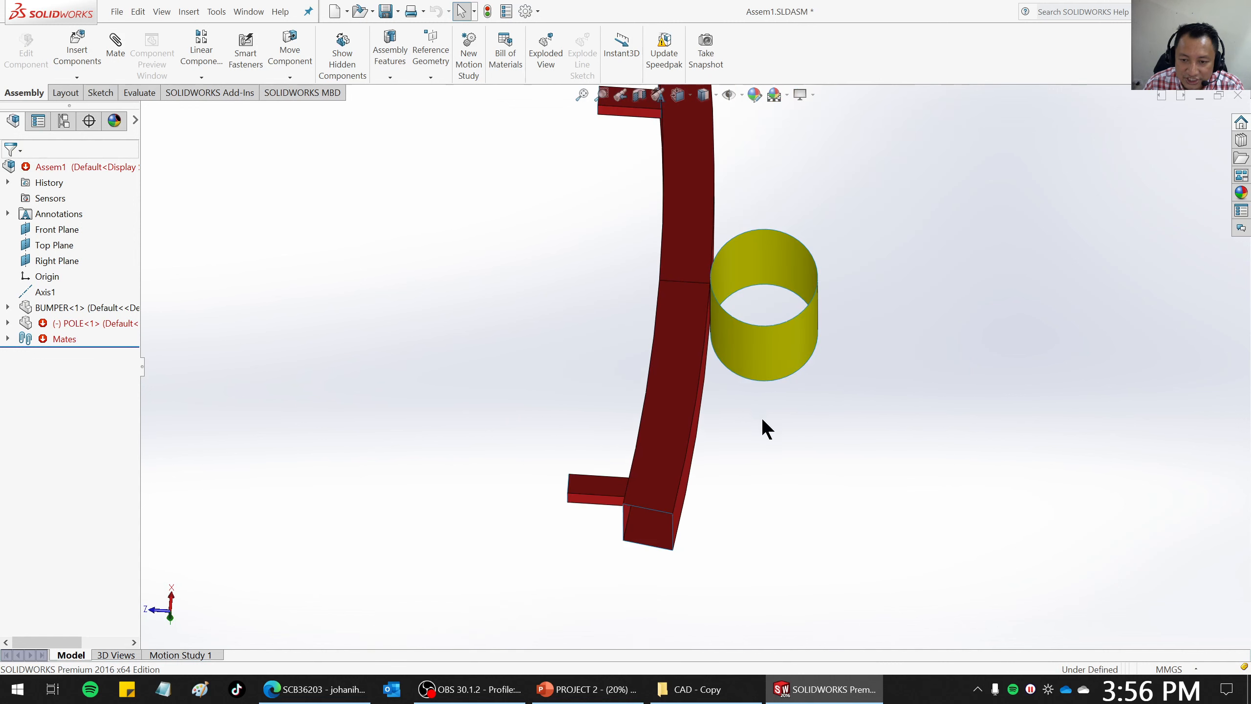
pyautogui.moveTo(762, 417); pyautogui.dragTo(764, 335, button='middle')
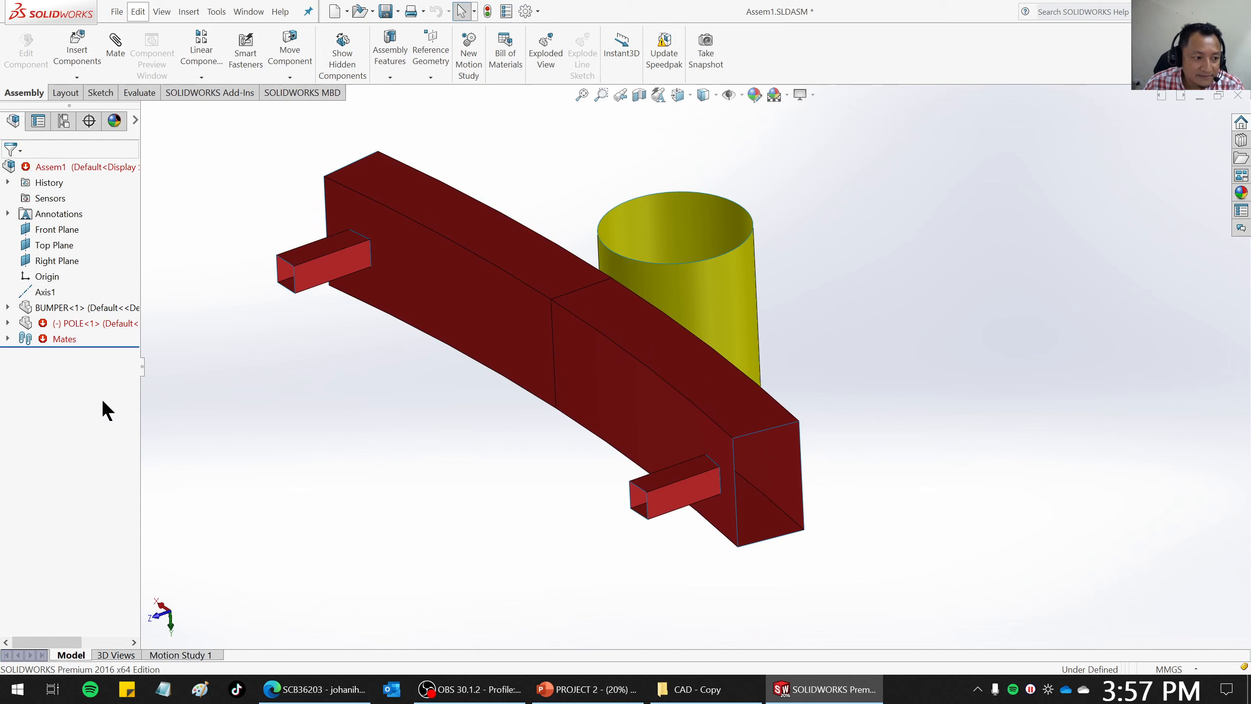
# Expand the assembly's mates and examine which references the Coincident1 mate of the pole uses.
pyautogui.click(7, 340)
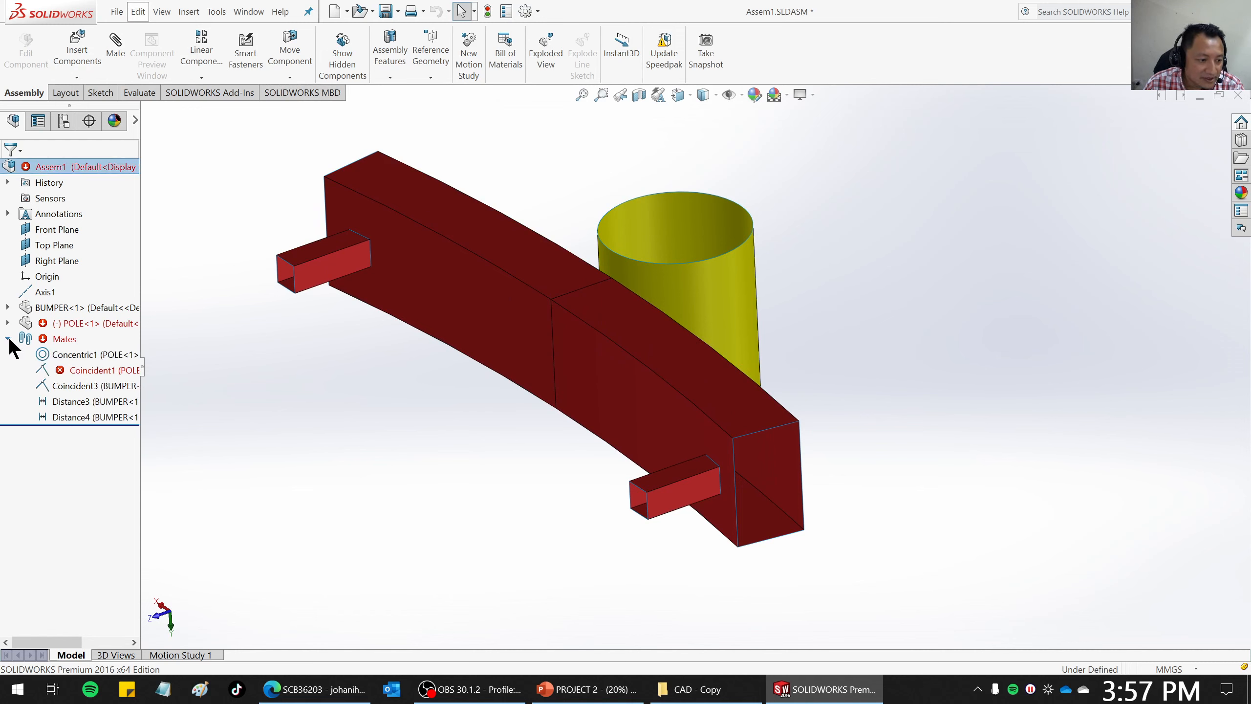
pyautogui.click(106, 369)
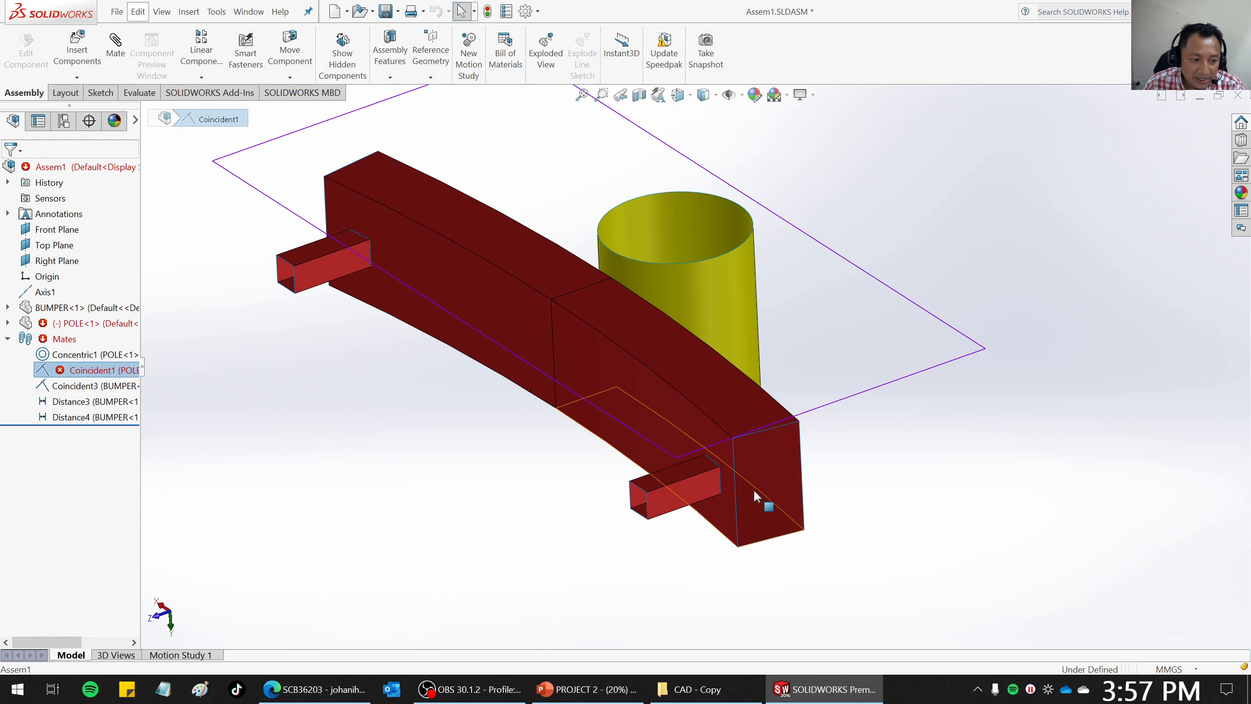
pyautogui.moveTo(753, 489); pyautogui.dragTo(735, 456, button='middle')
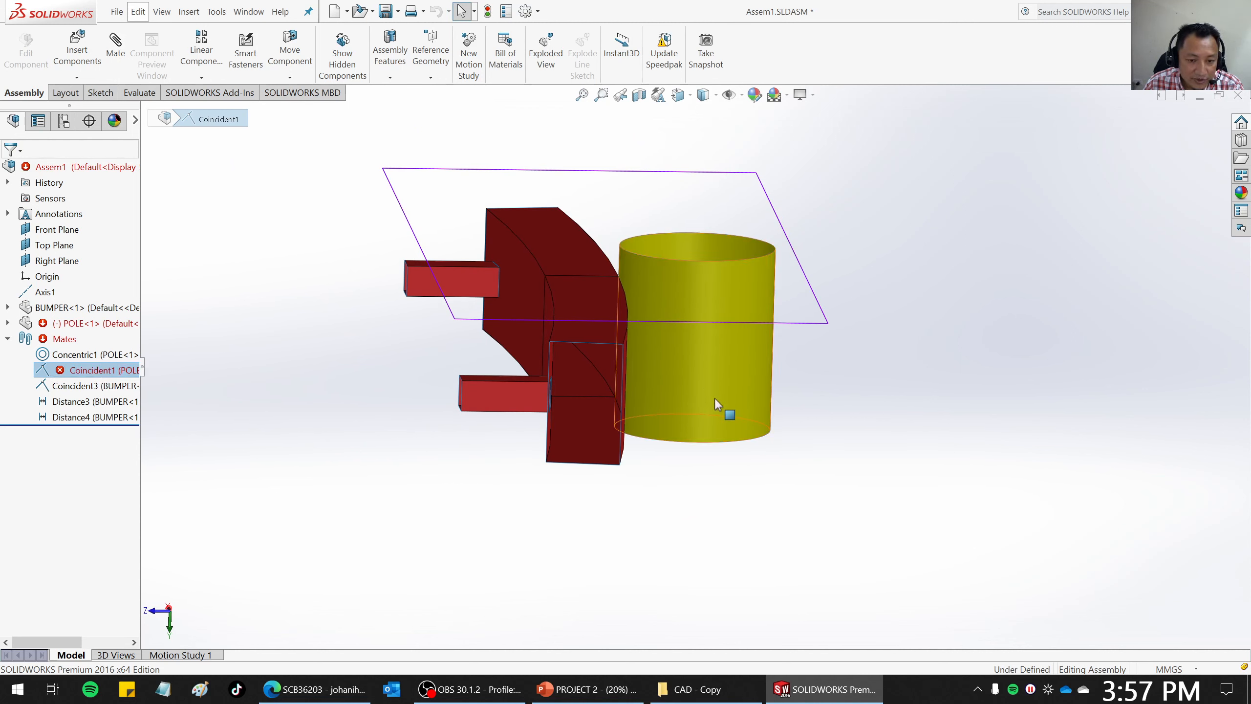
pyautogui.moveTo(721, 410); pyautogui.dragTo(834, 479, button='middle')
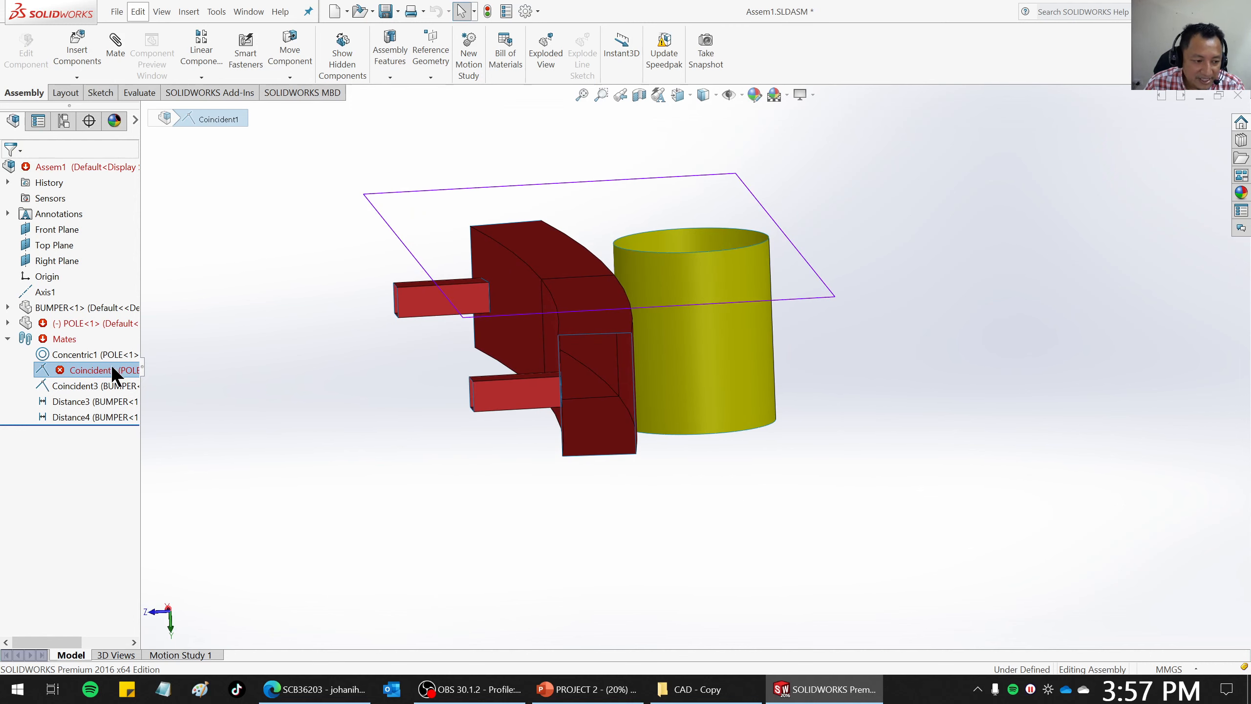
# Save the assembly to the Desktop as a STEP AP203 file named BUMPER-CRASH-POLE.
pyautogui.click(120, 17)
pyautogui.click(156, 171)
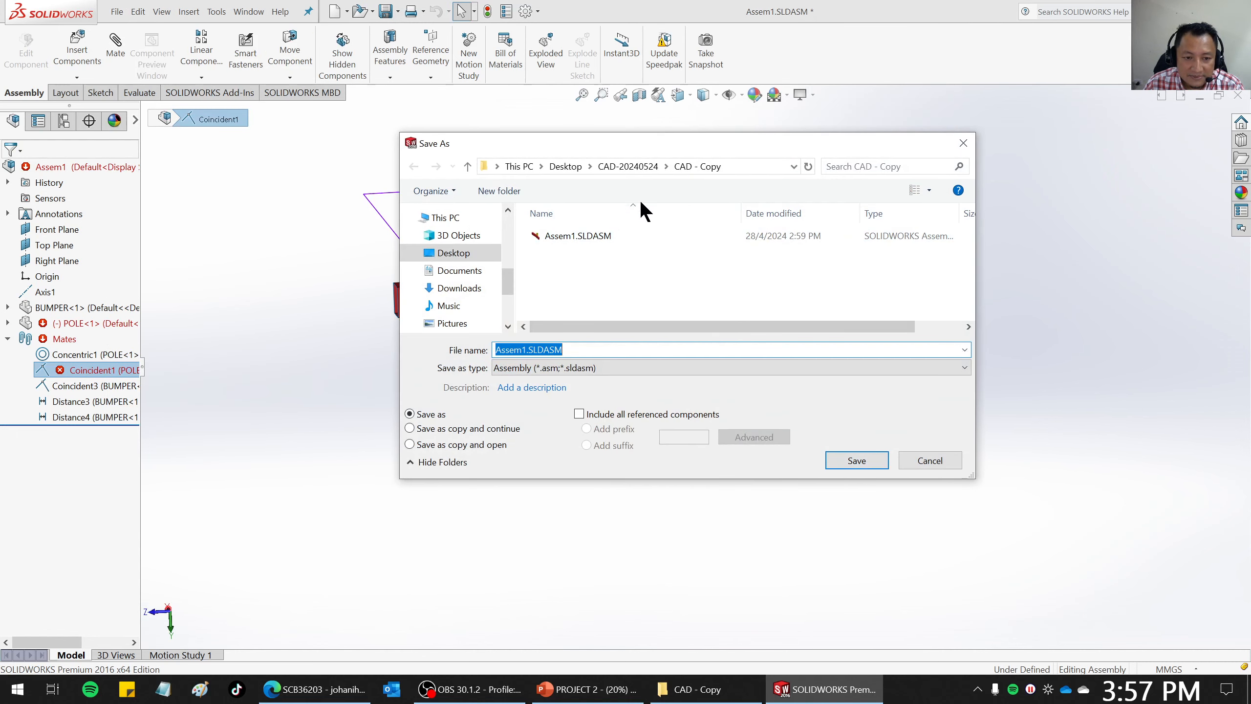
pyautogui.click(454, 253)
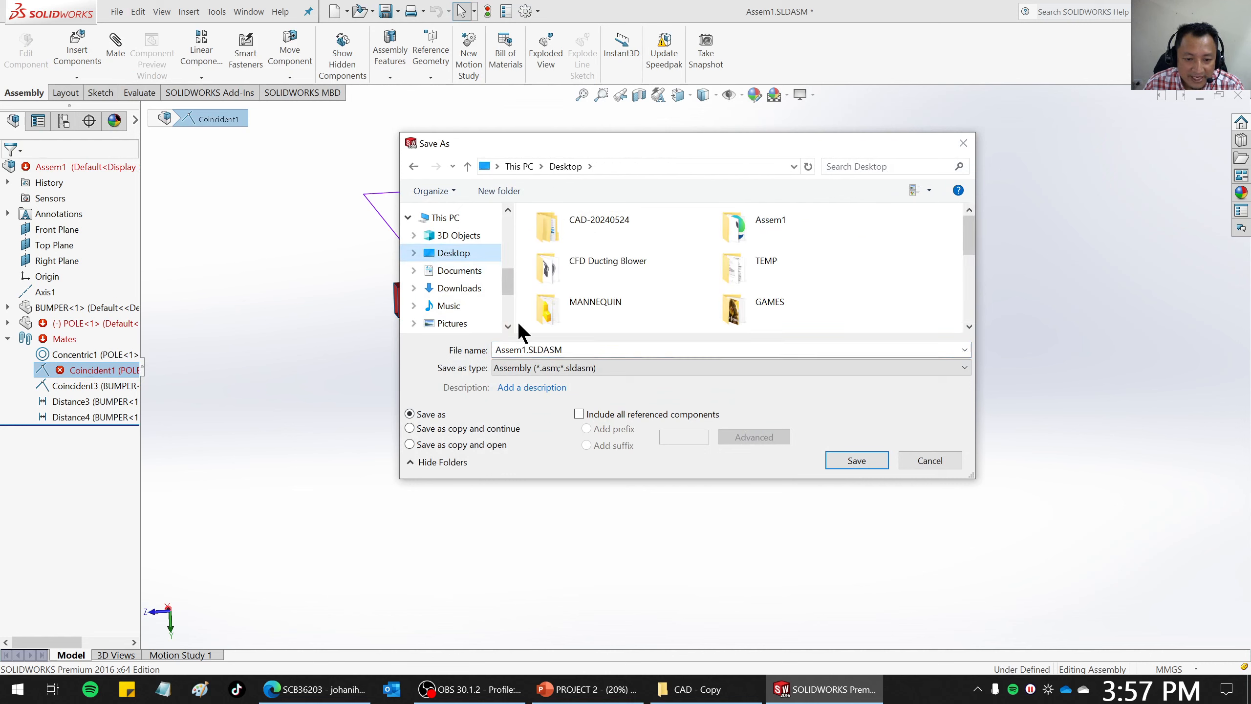
pyautogui.click(606, 367)
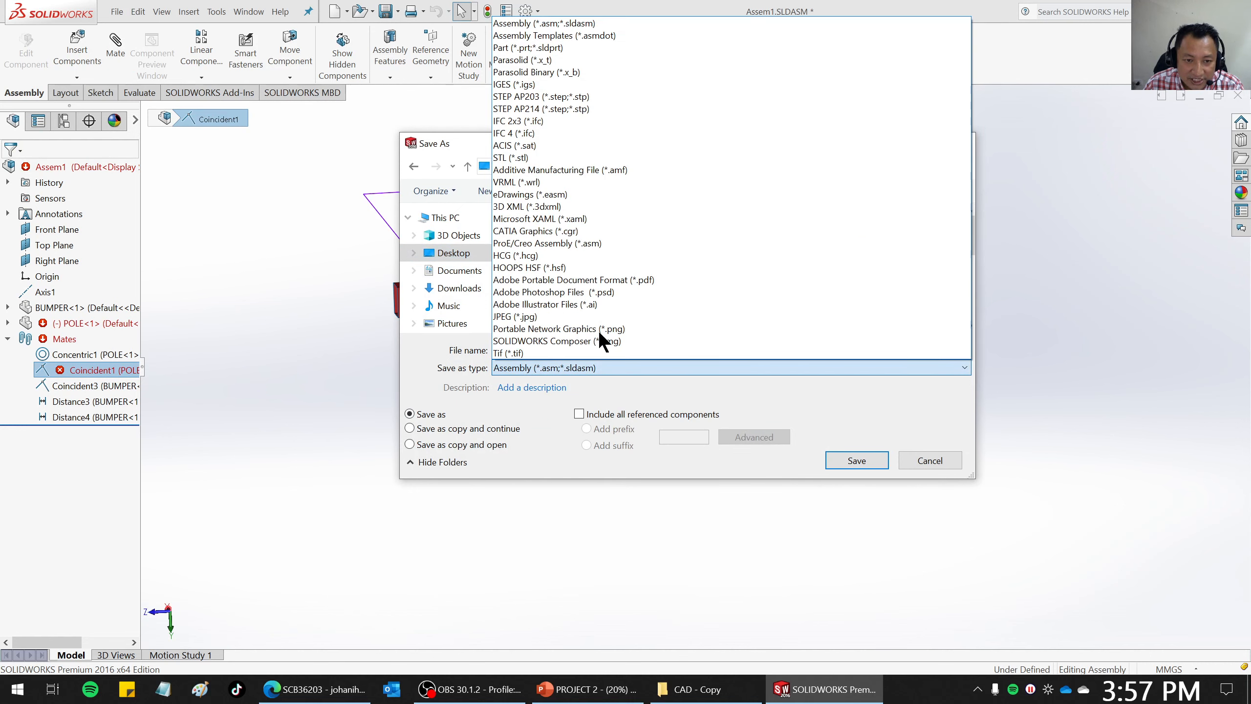
pyautogui.click(557, 99)
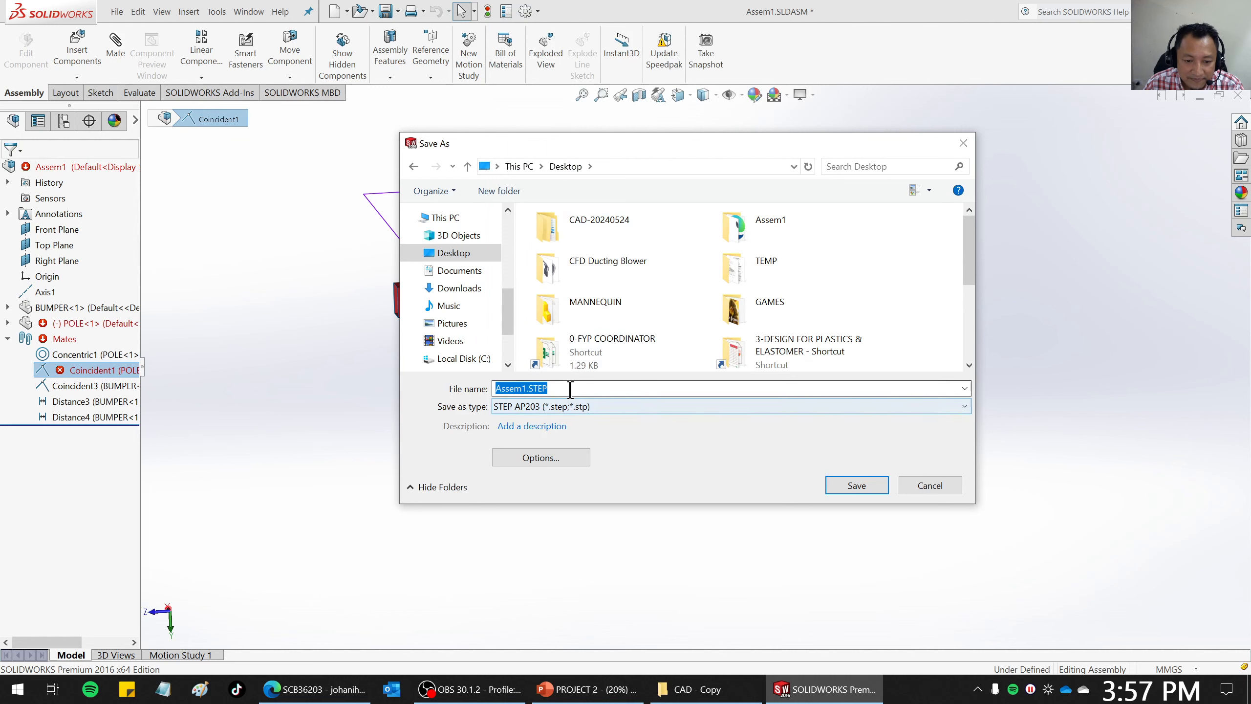
pyautogui.moveTo(571, 390); pyautogui.dragTo(491, 382)
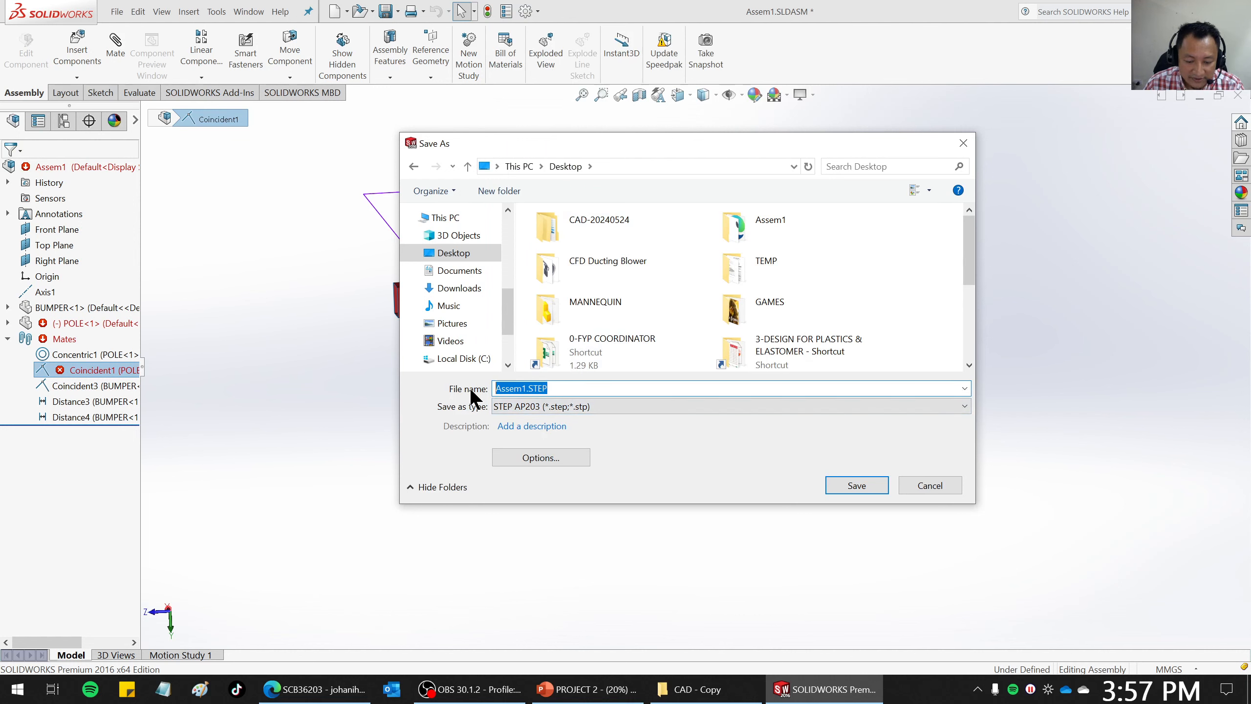
pyautogui.write('BUMPER-CRASH-POLE')
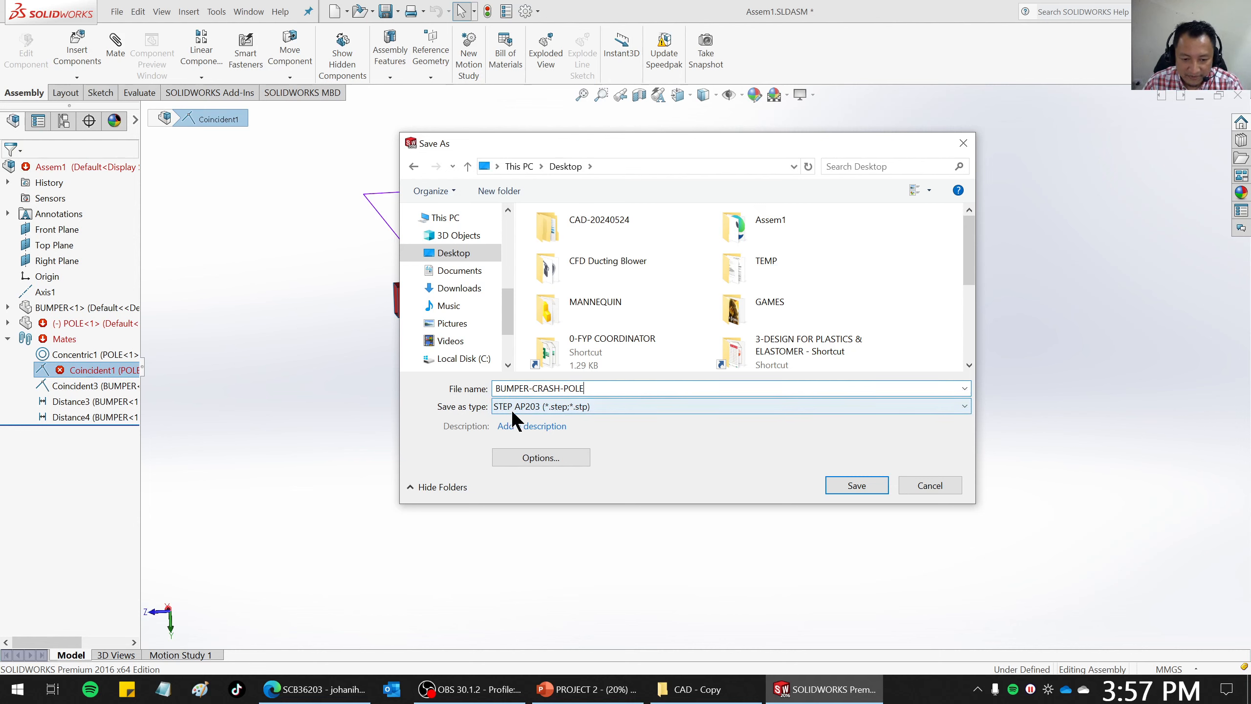
pyautogui.click(857, 485)
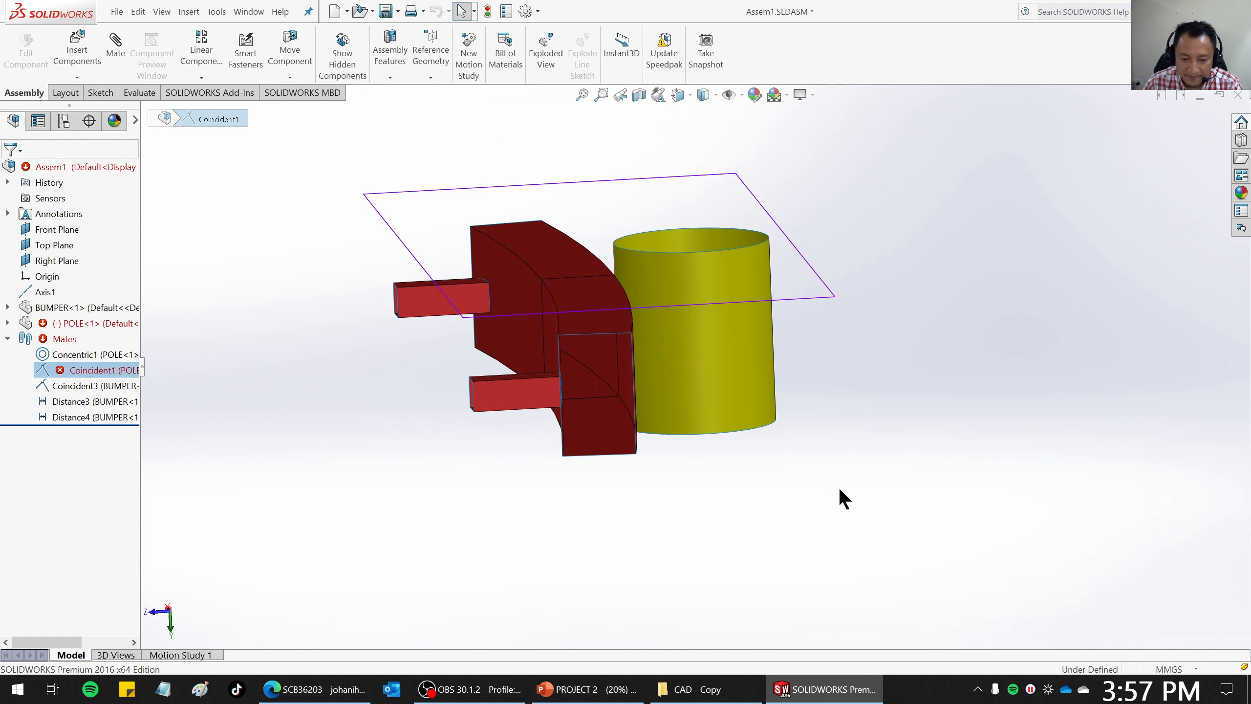
# Start Ansys Workbench from the desktop and return to the SolidWorks assembly while it loads.
pyautogui.press('super+d')
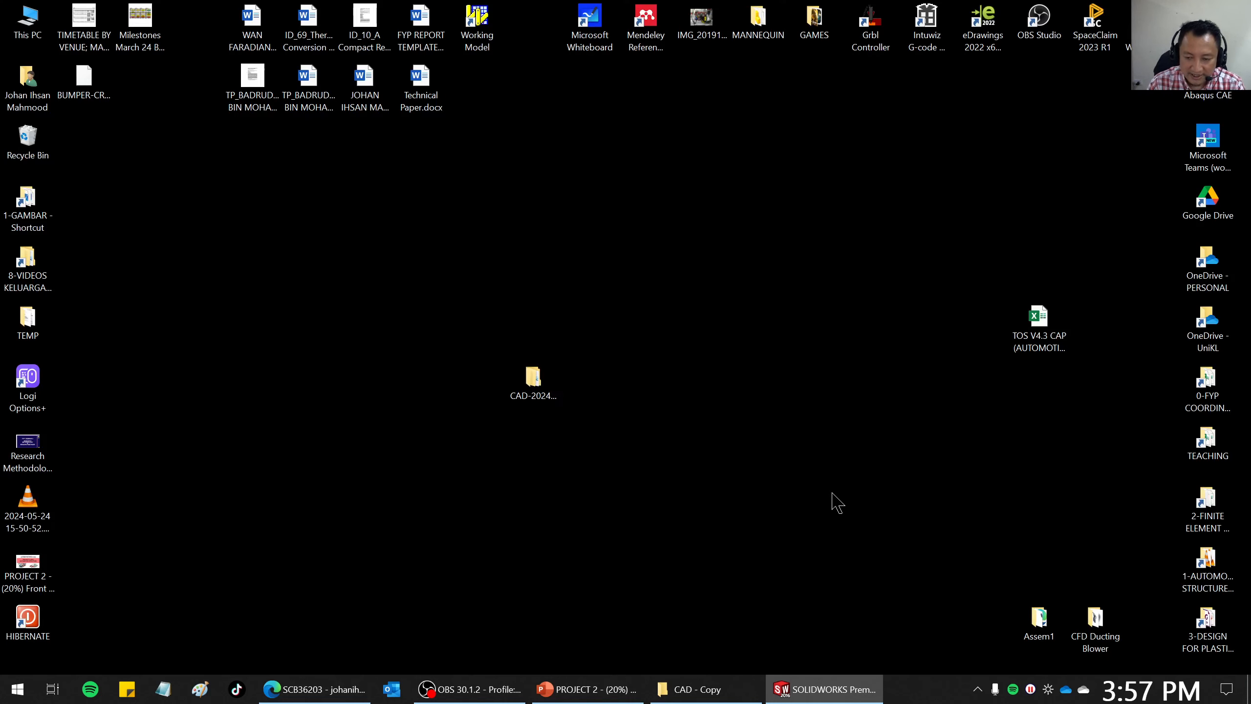
pyautogui.click(881, 193)
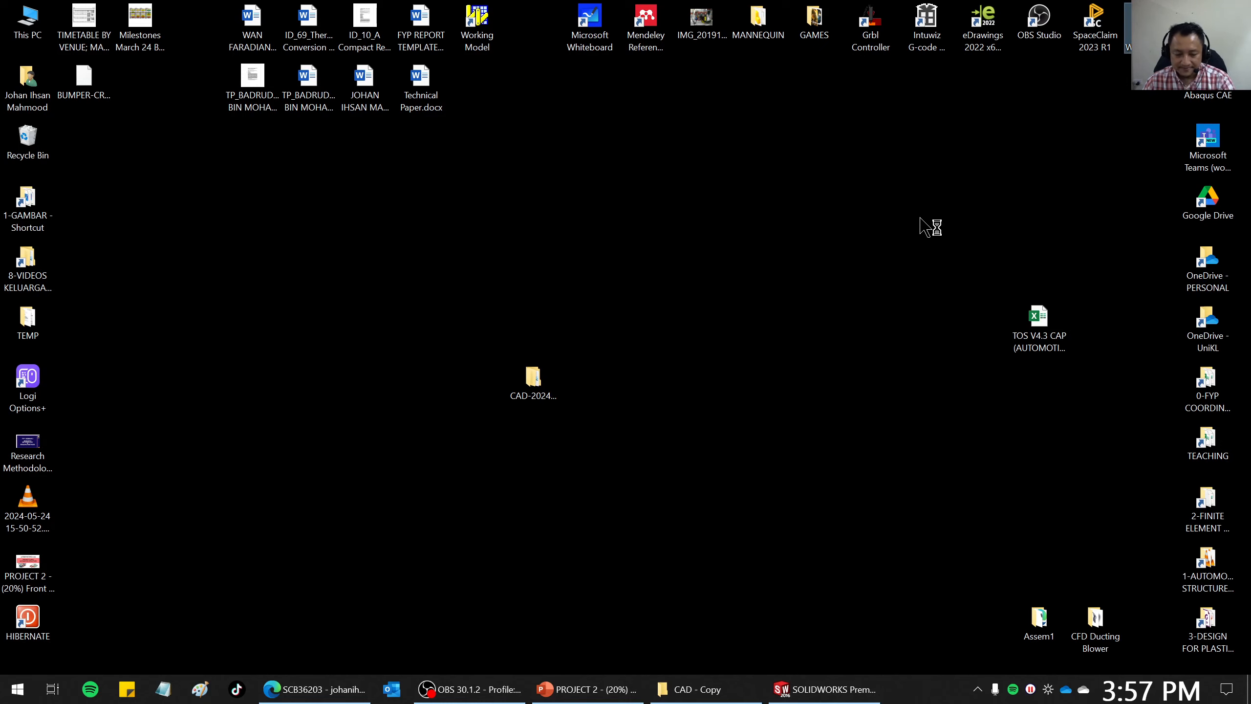
pyautogui.click(785, 696)
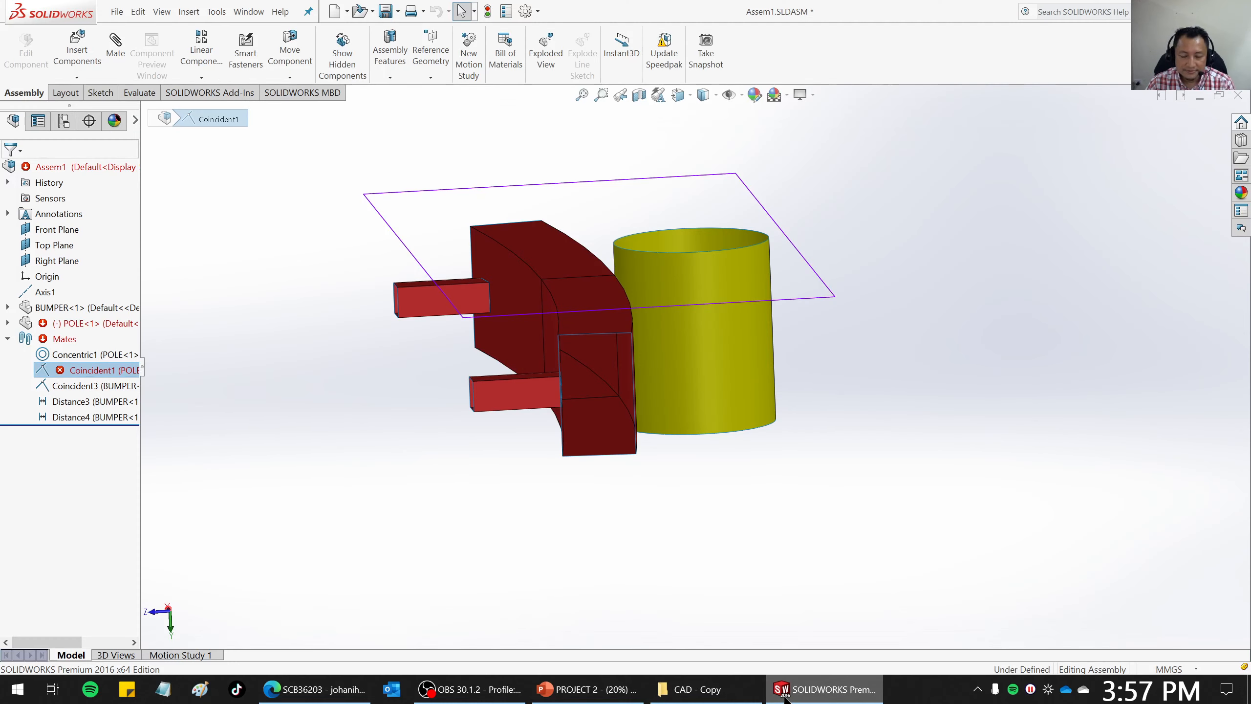
# Save all open documents of the bumper and pole assembly.
pyautogui.moveTo(735, 417); pyautogui.dragTo(716, 495, button='middle')
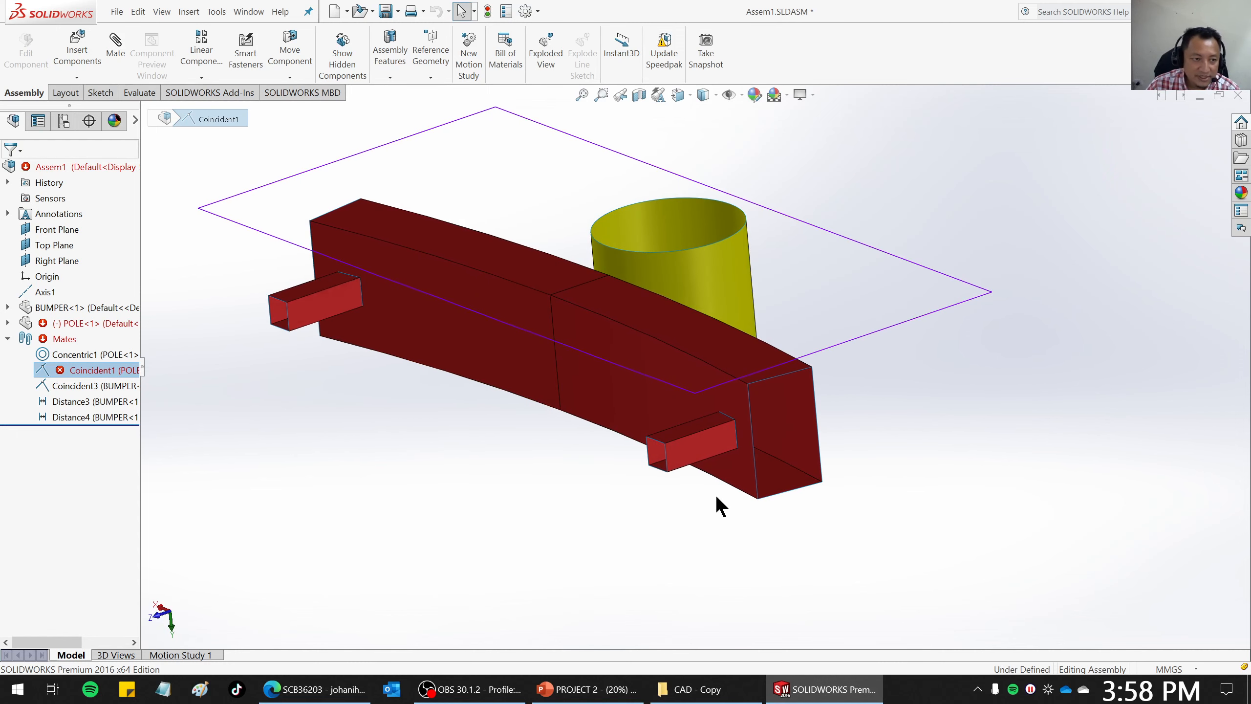
pyautogui.click(116, 12)
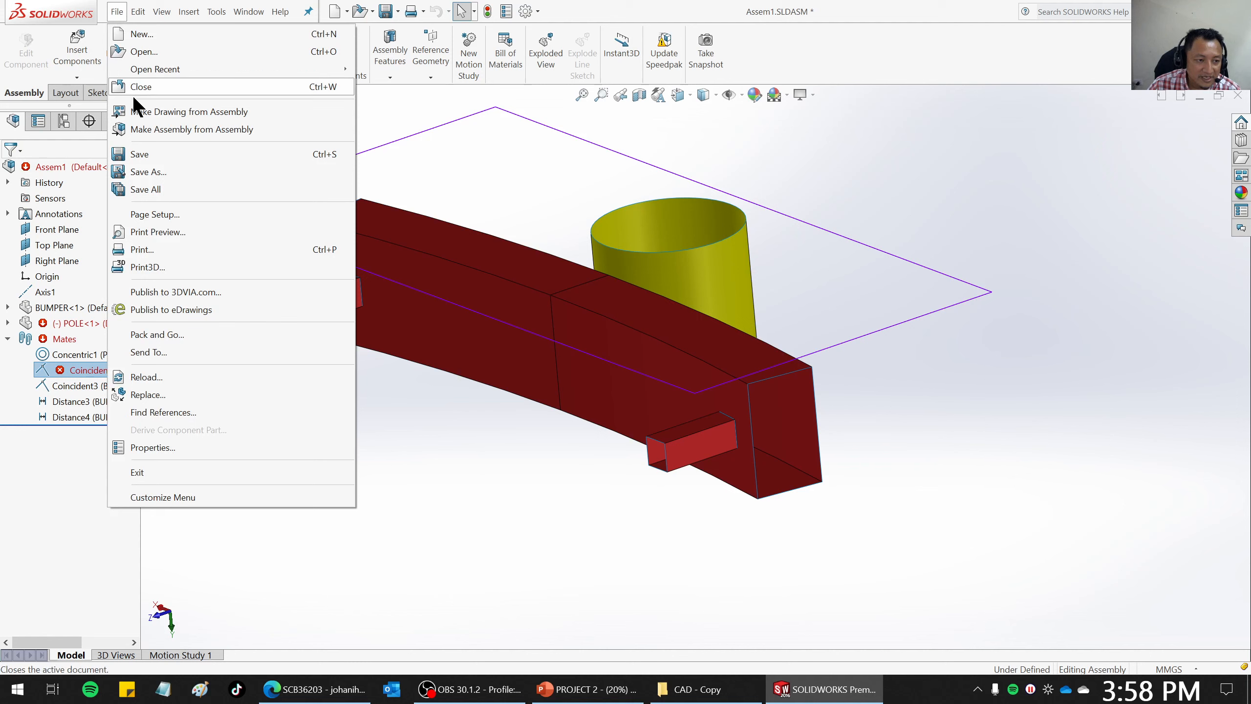
pyautogui.click(157, 191)
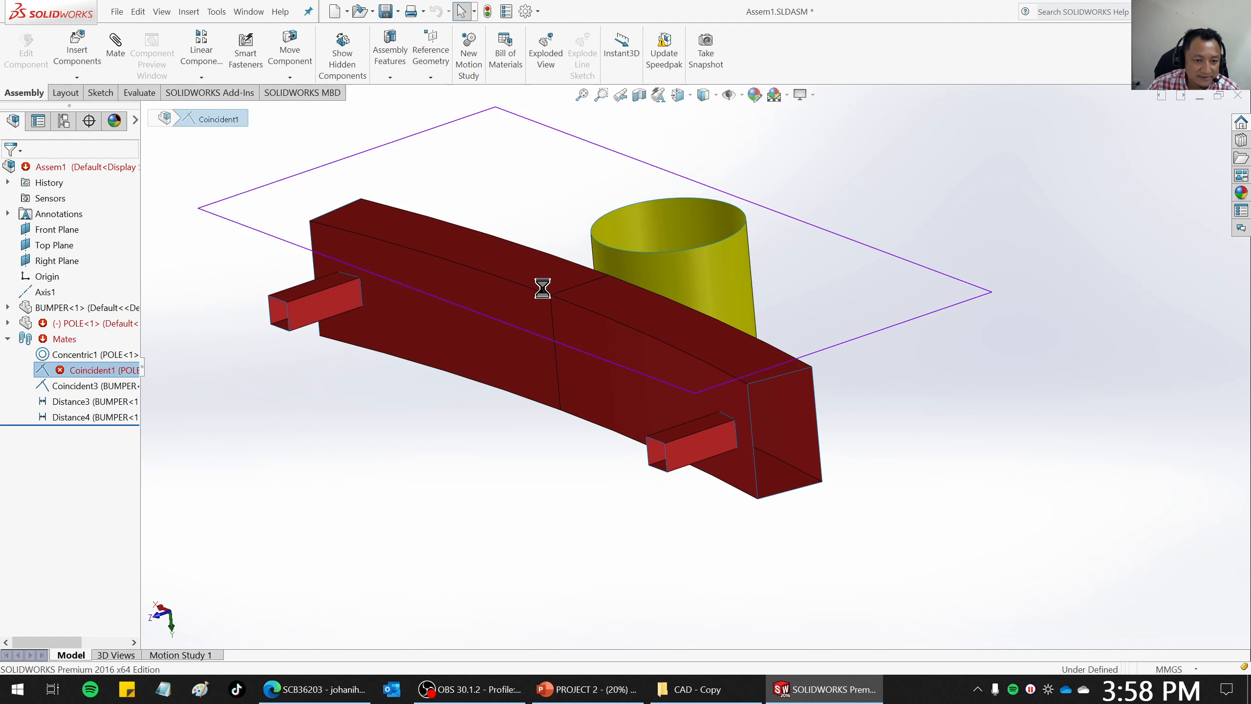
pyautogui.click(379, 482)
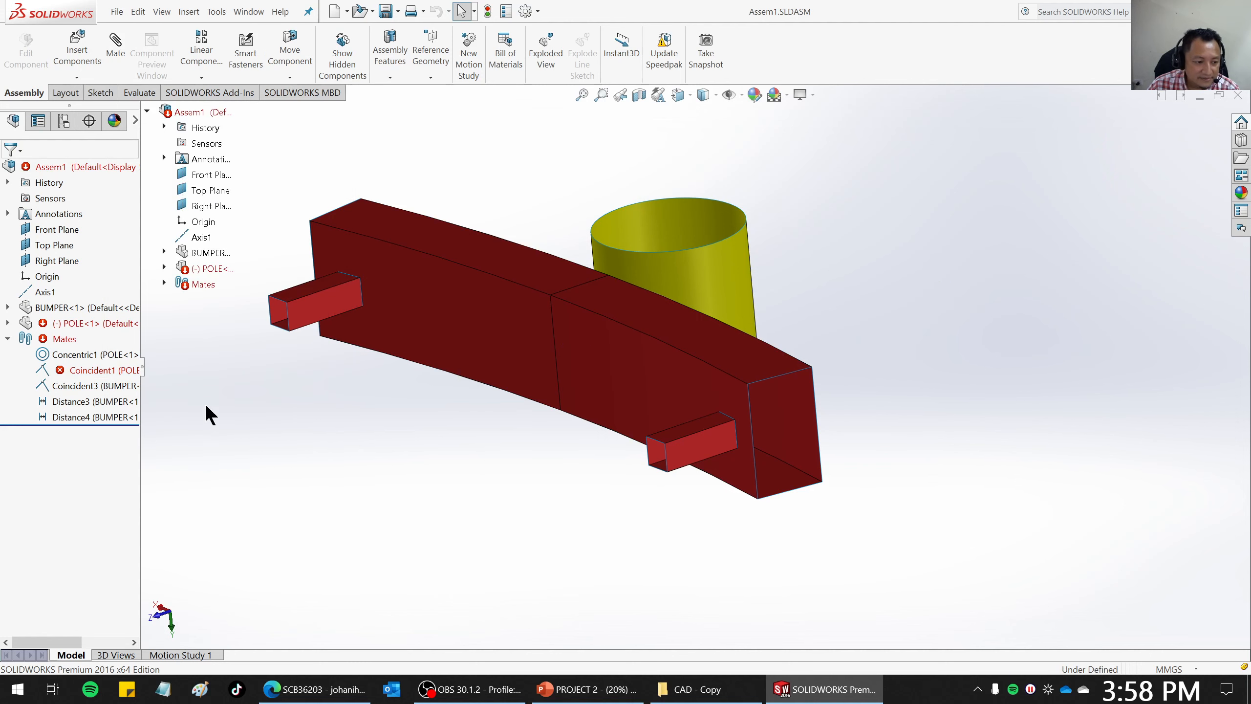
# Delete the pole's Coincident1 mate from the assembly and rebuild the model.
pyautogui.rightClick(90, 370)
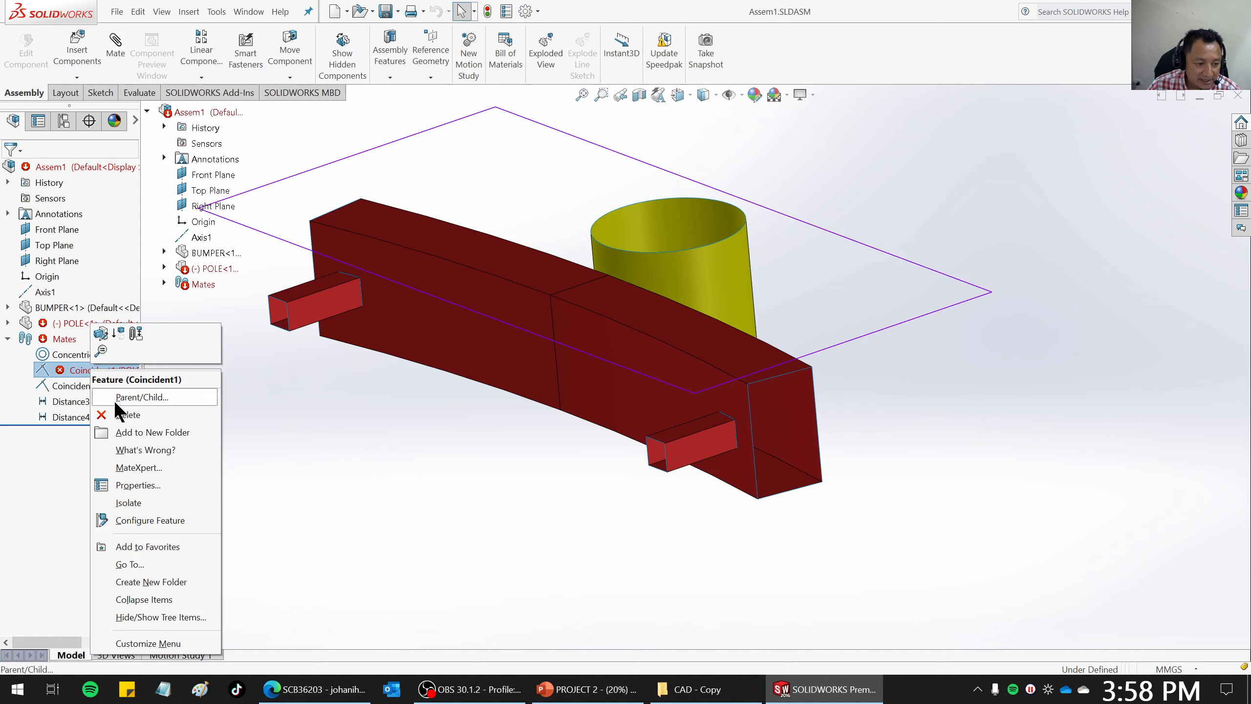
pyautogui.click(106, 415)
pyautogui.click(717, 270)
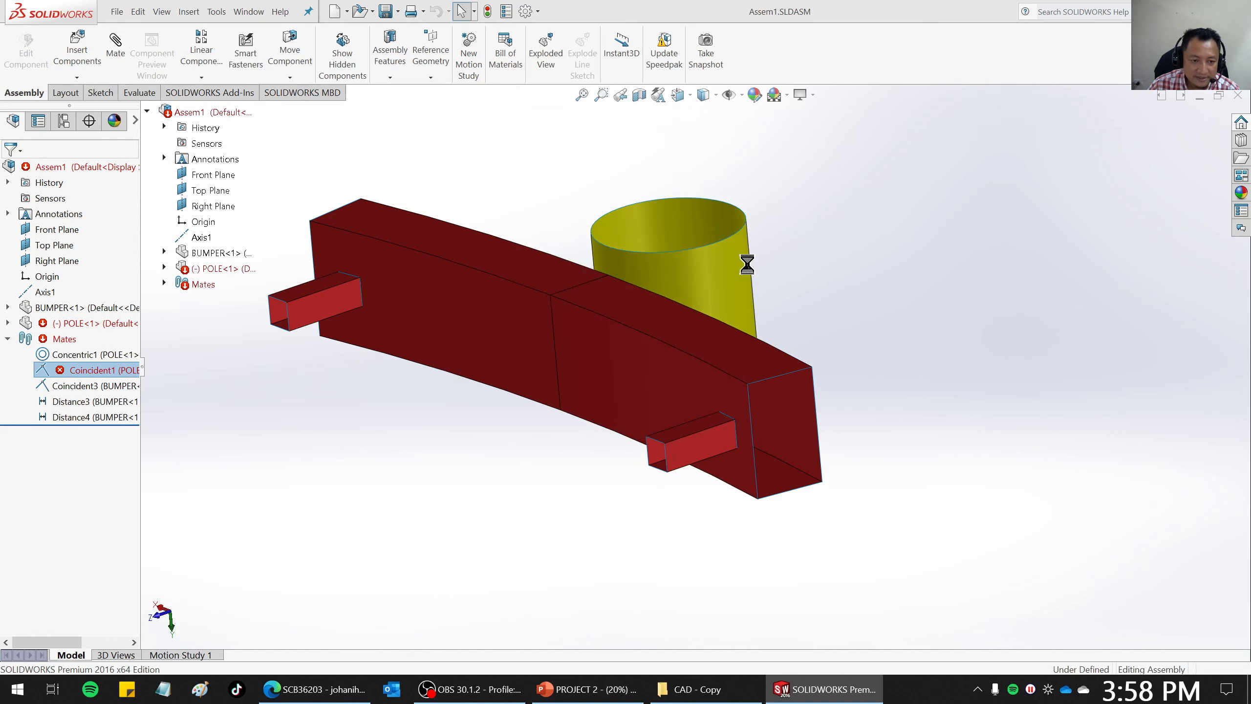
pyautogui.click(488, 12)
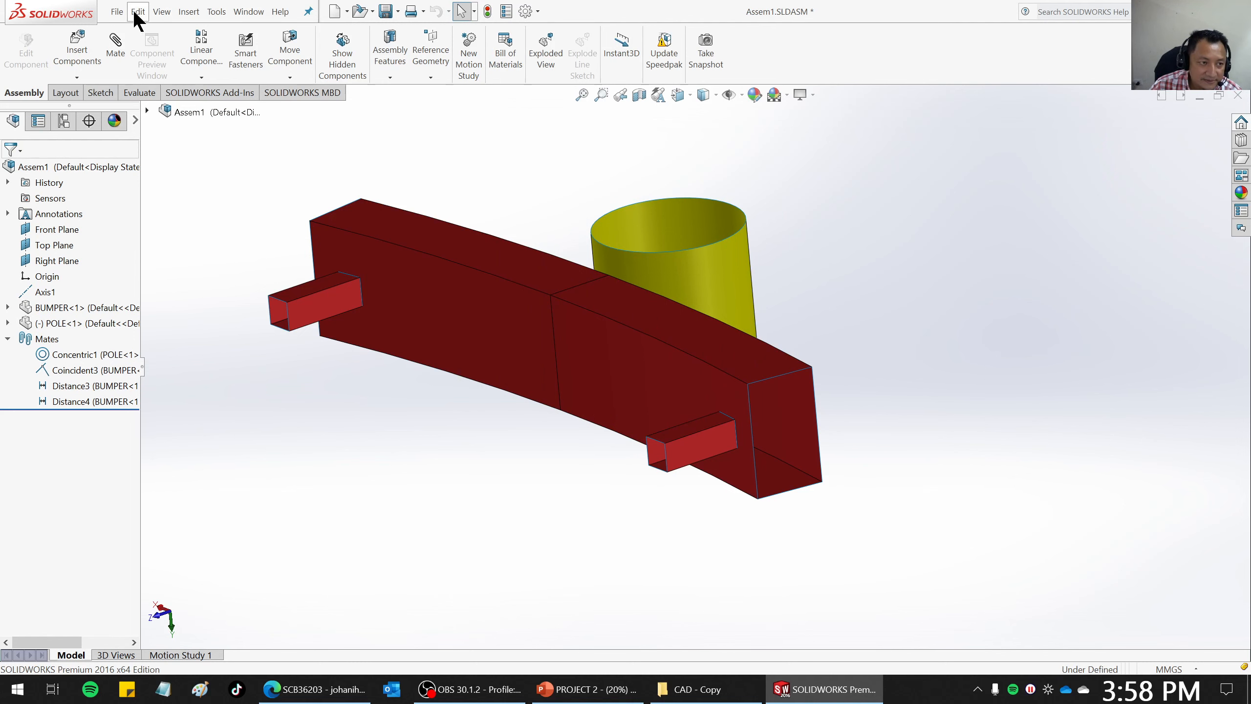
# Save the assembly and all its parts again with the Coincident1 mate removed.
pyautogui.click(119, 12)
pyautogui.click(134, 189)
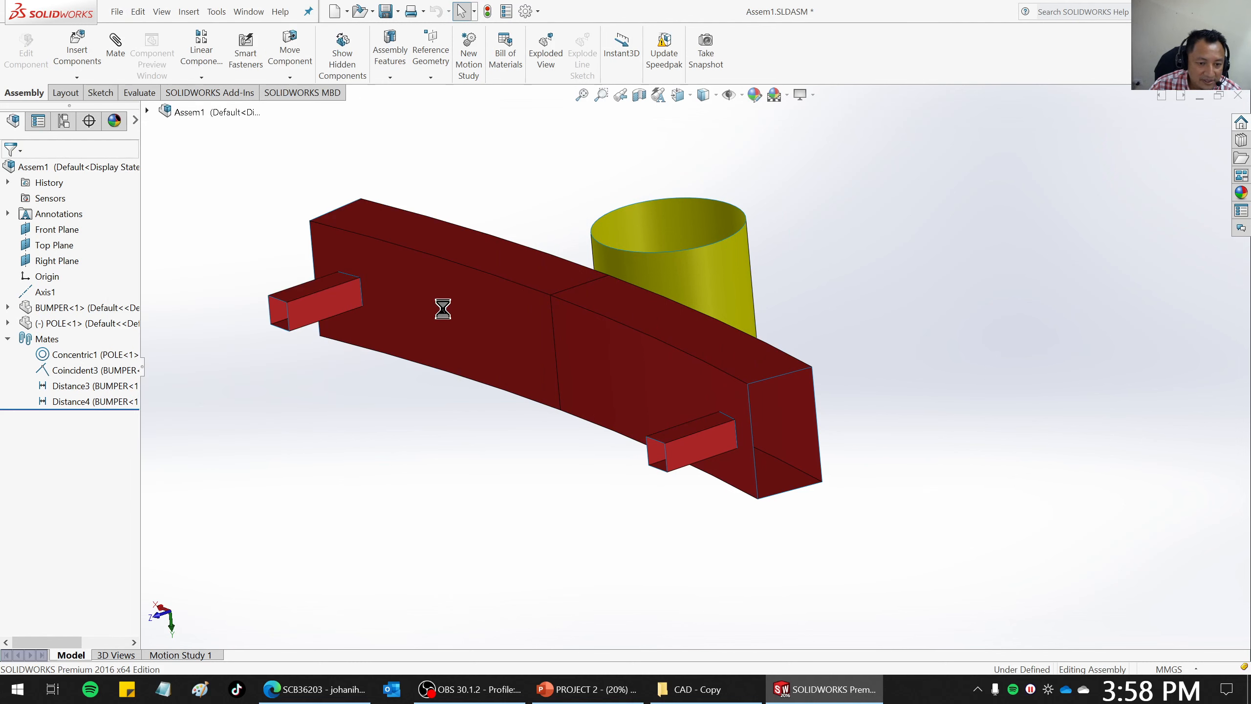
pyautogui.moveTo(1028, 411); pyautogui.dragTo(832, 559, button='middle')
pyautogui.moveTo(812, 489); pyautogui.dragTo(861, 454, button='middle')
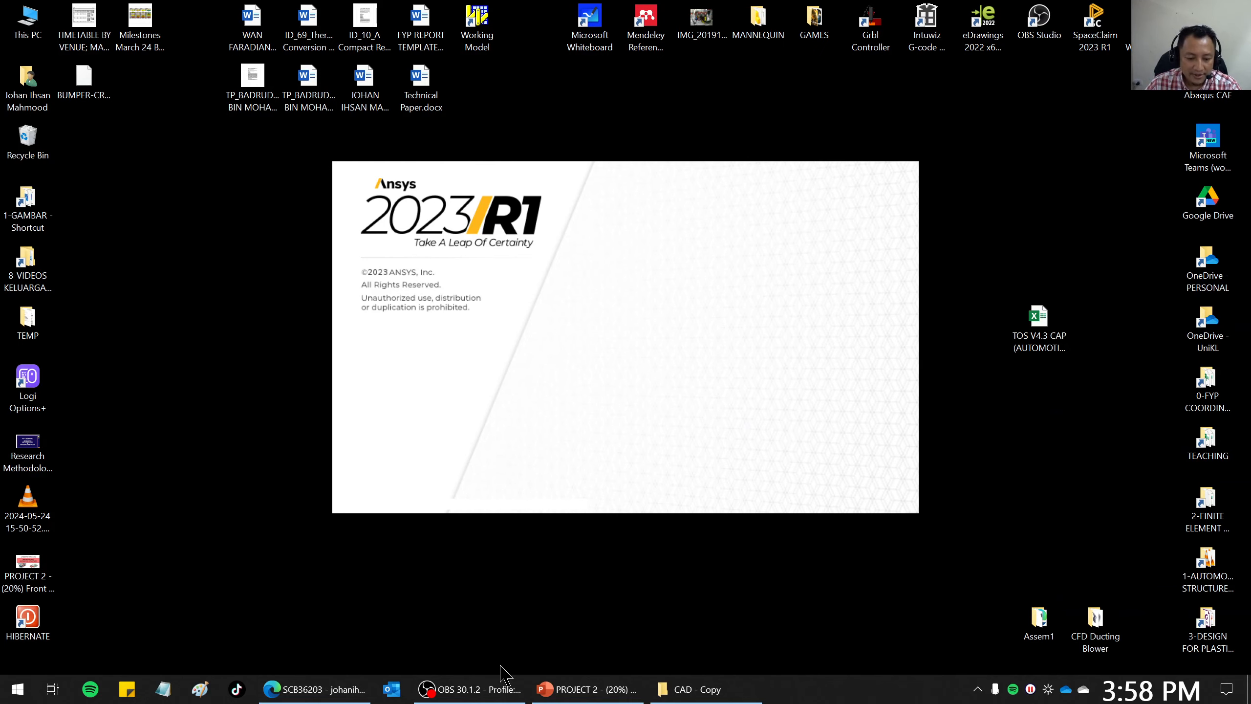
pyautogui.click(495, 690)
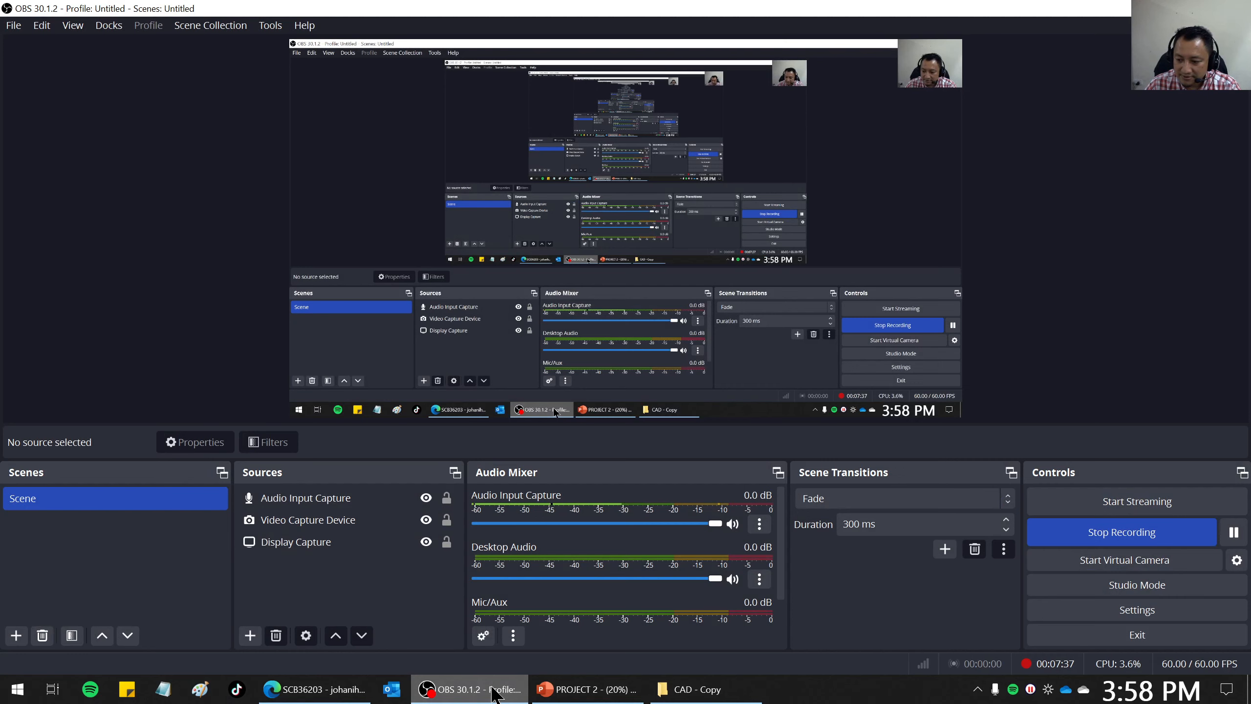
pyautogui.click(495, 690)
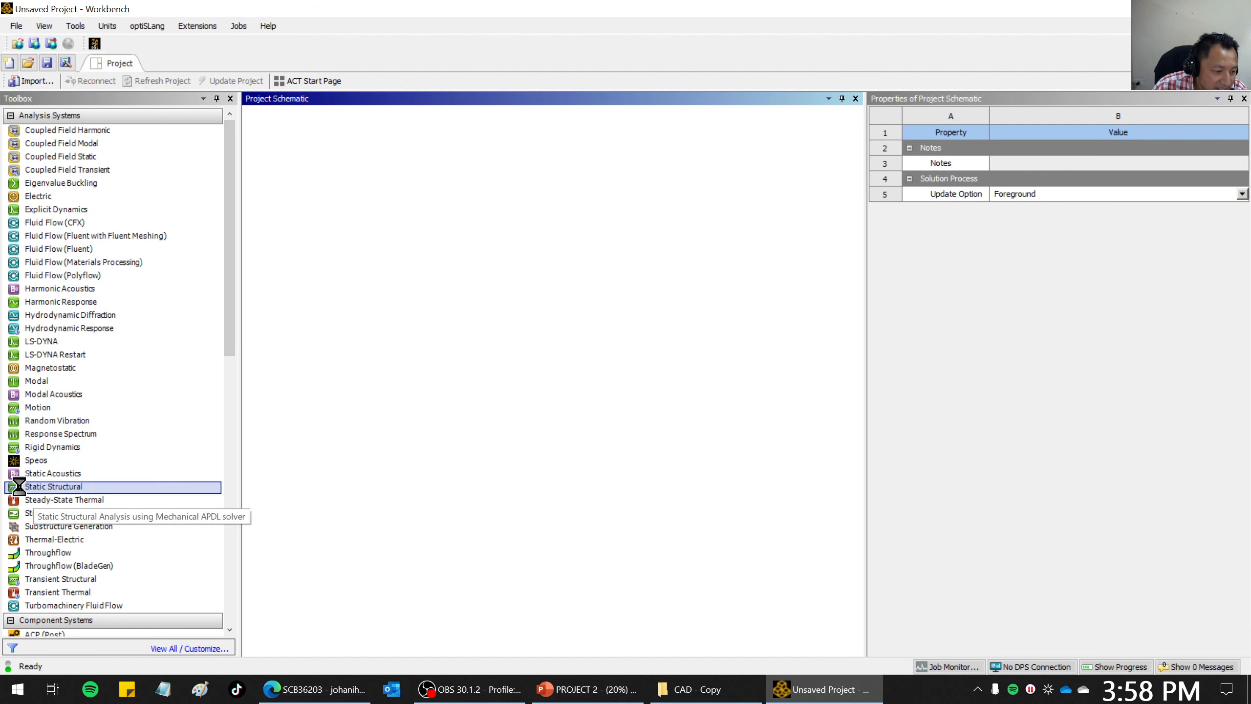
# In Ansys Workbench, add a Static Structural system to the project schematic and open its Engineering Data.
pyautogui.moveTo(15, 486); pyautogui.dragTo(317, 200)
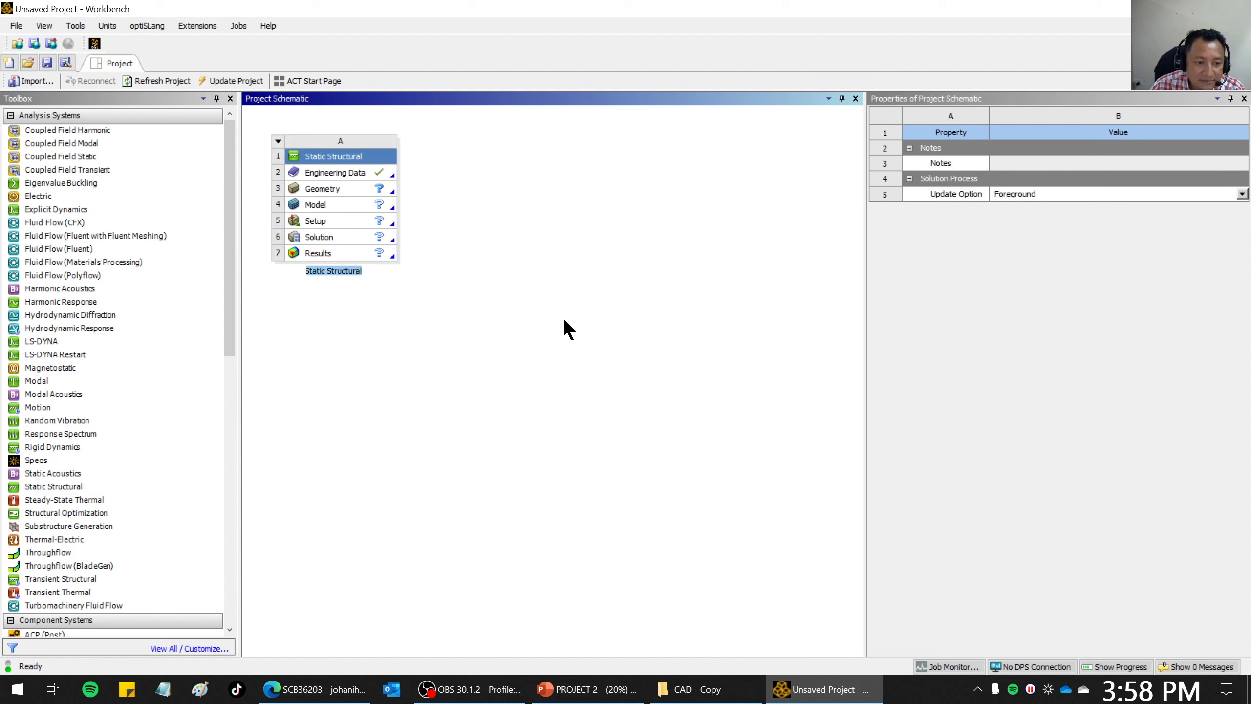
pyautogui.doubleClick(329, 169)
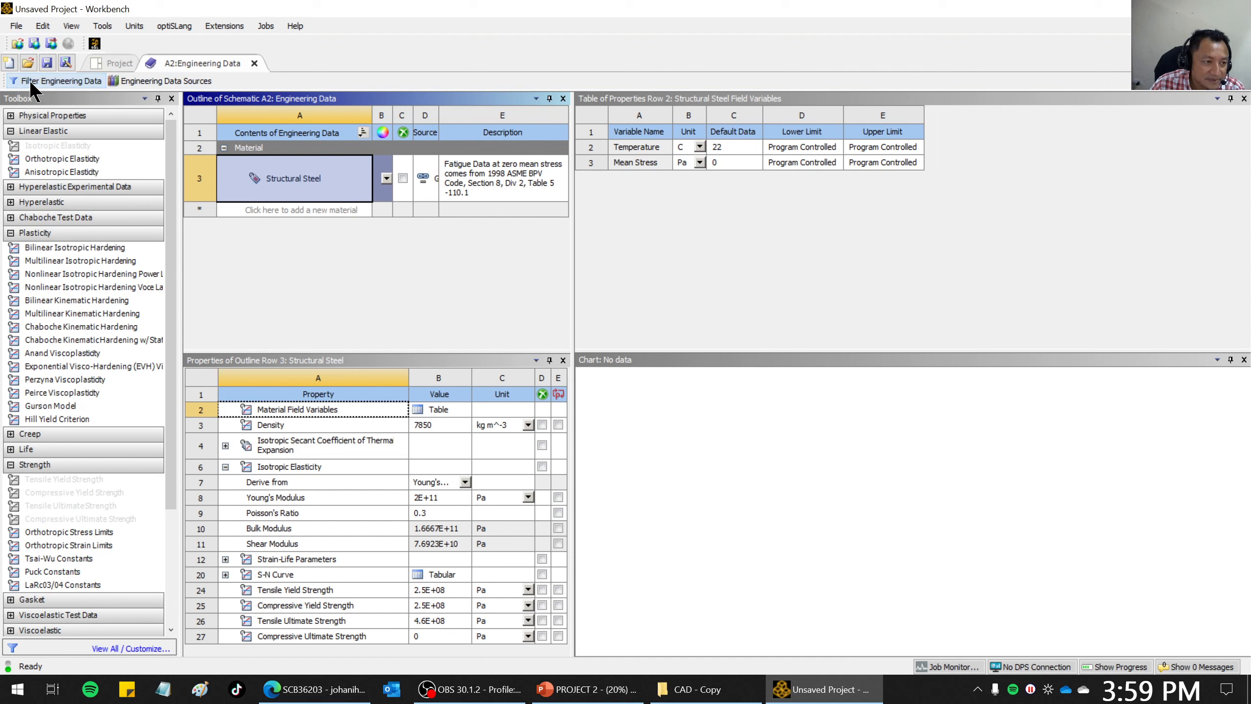
# Compare the project's material outline with the Engineering Data Sources view, leaving the material sources displayed.
pyautogui.click(55, 80)
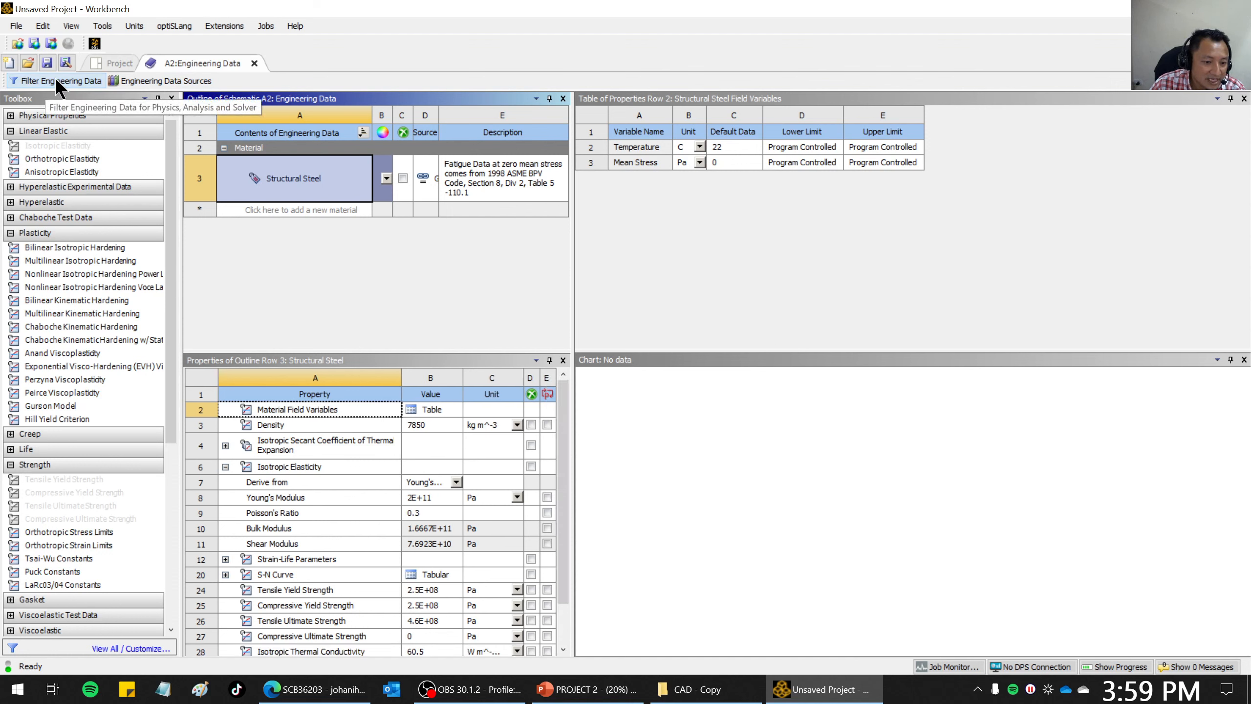
pyautogui.click(158, 79)
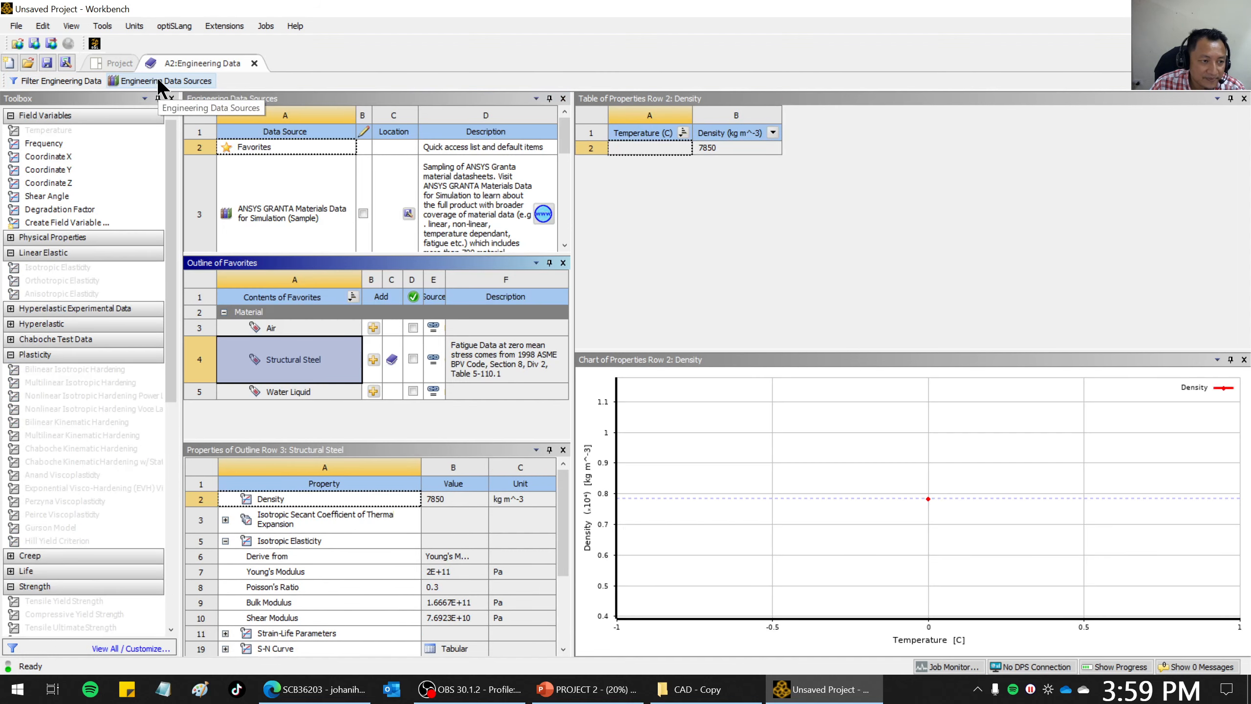
pyautogui.click(147, 83)
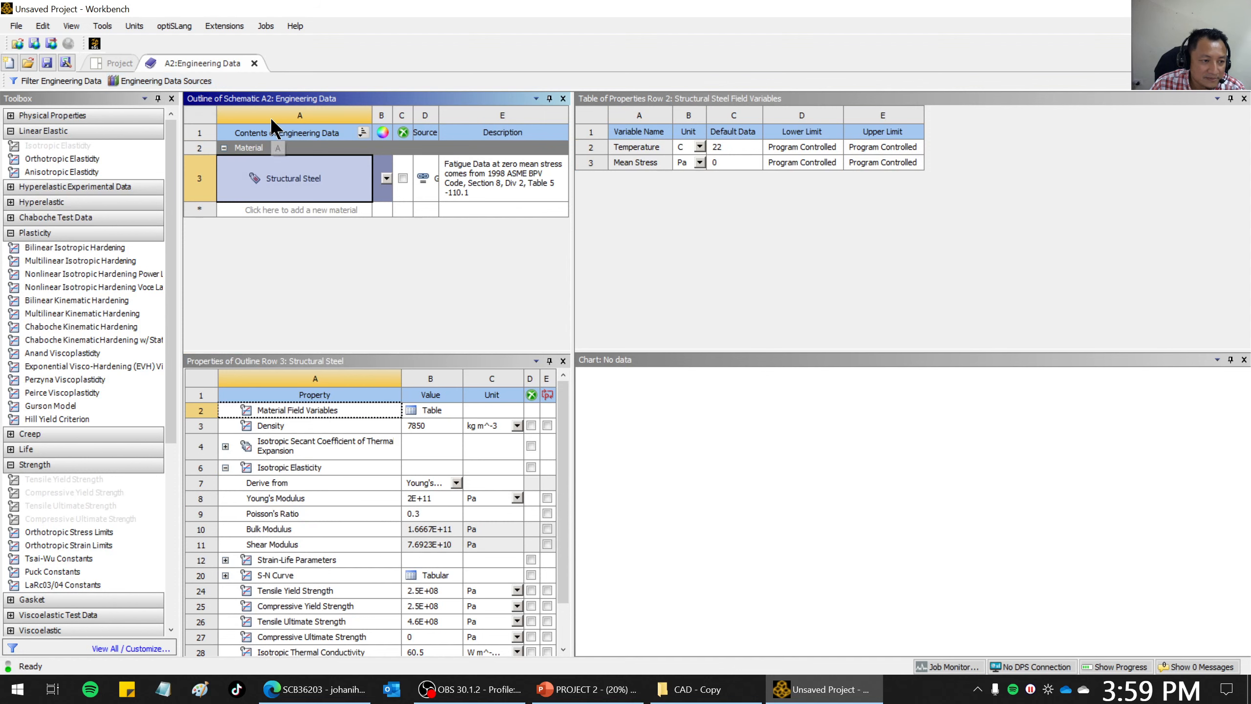
pyautogui.click(147, 81)
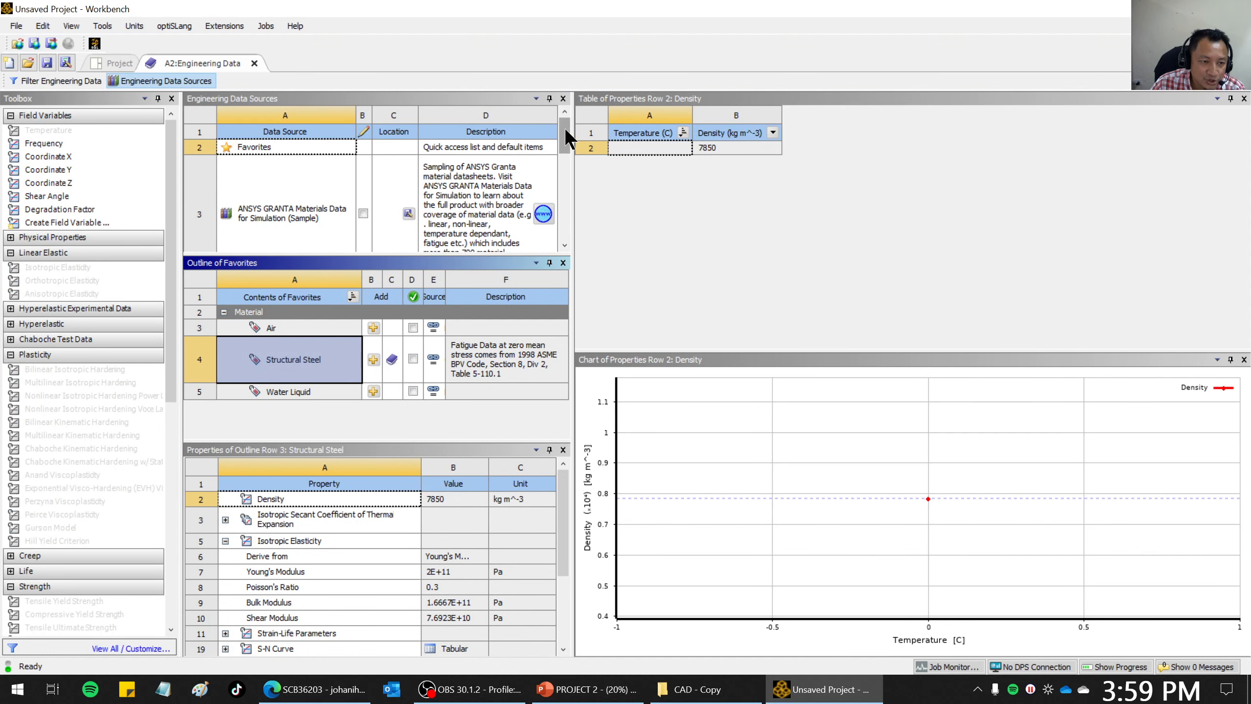
# Browse the material libraries and examine the contents of Additive Manufacturing Materials.
pyautogui.moveTo(565, 127); pyautogui.dragTo(567, 169)
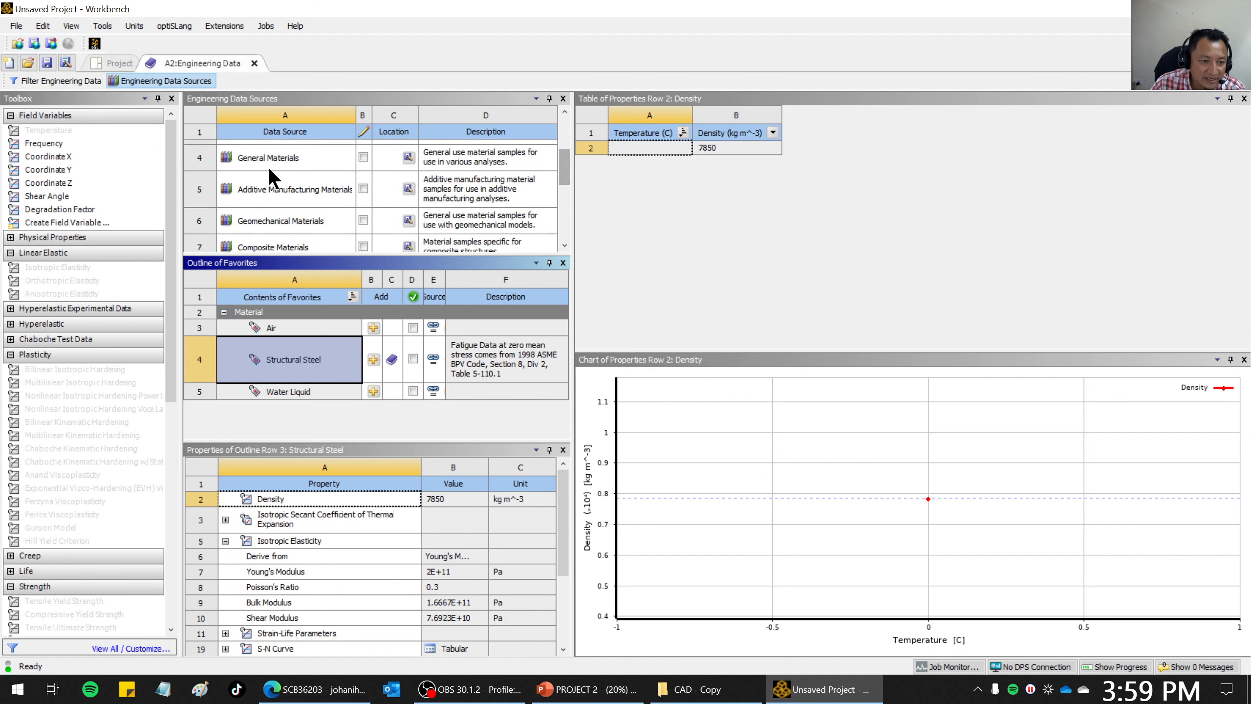
pyautogui.click(248, 188)
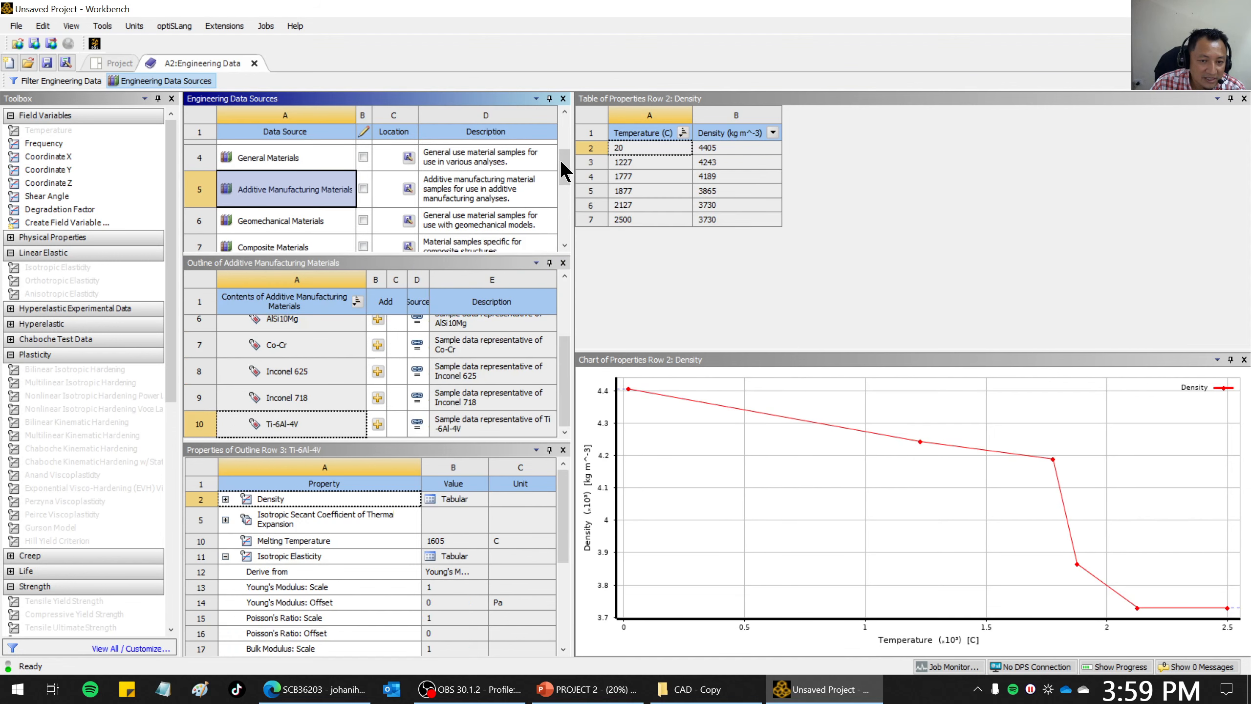
pyautogui.moveTo(561, 160); pyautogui.dragTo(562, 167)
pyautogui.moveTo(565, 353); pyautogui.dragTo(571, 382)
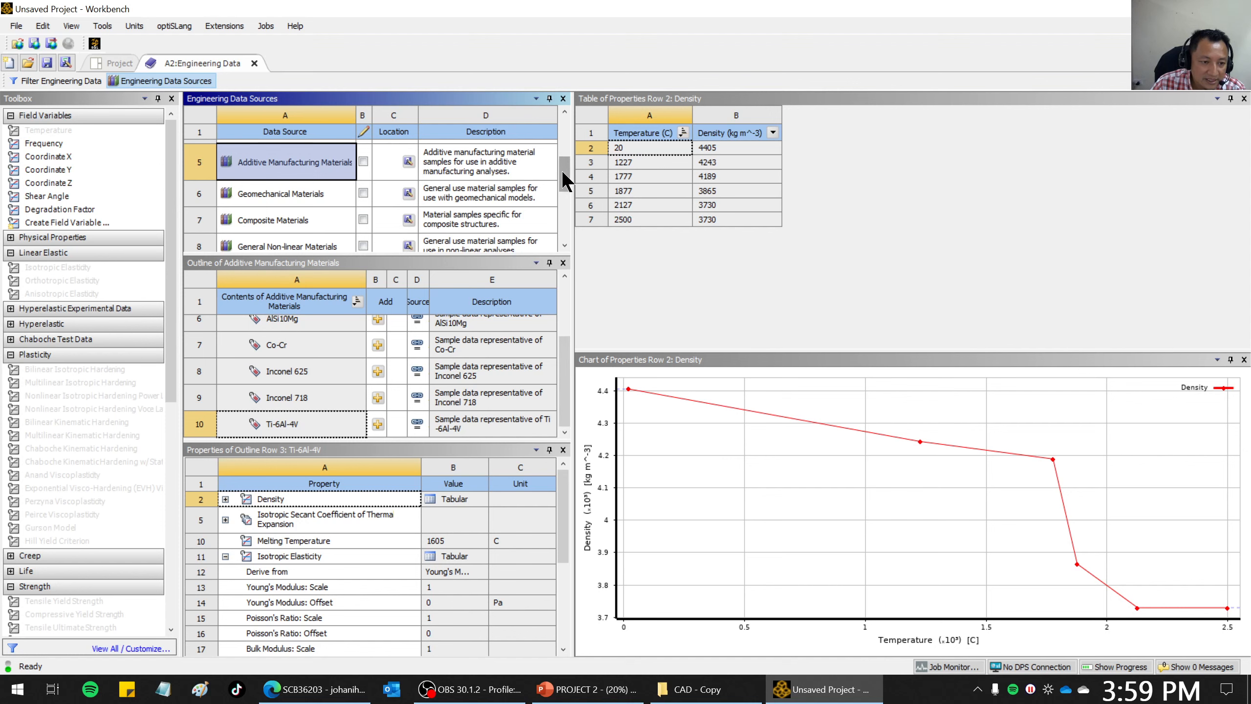
pyautogui.moveTo(561, 171); pyautogui.dragTo(499, 206)
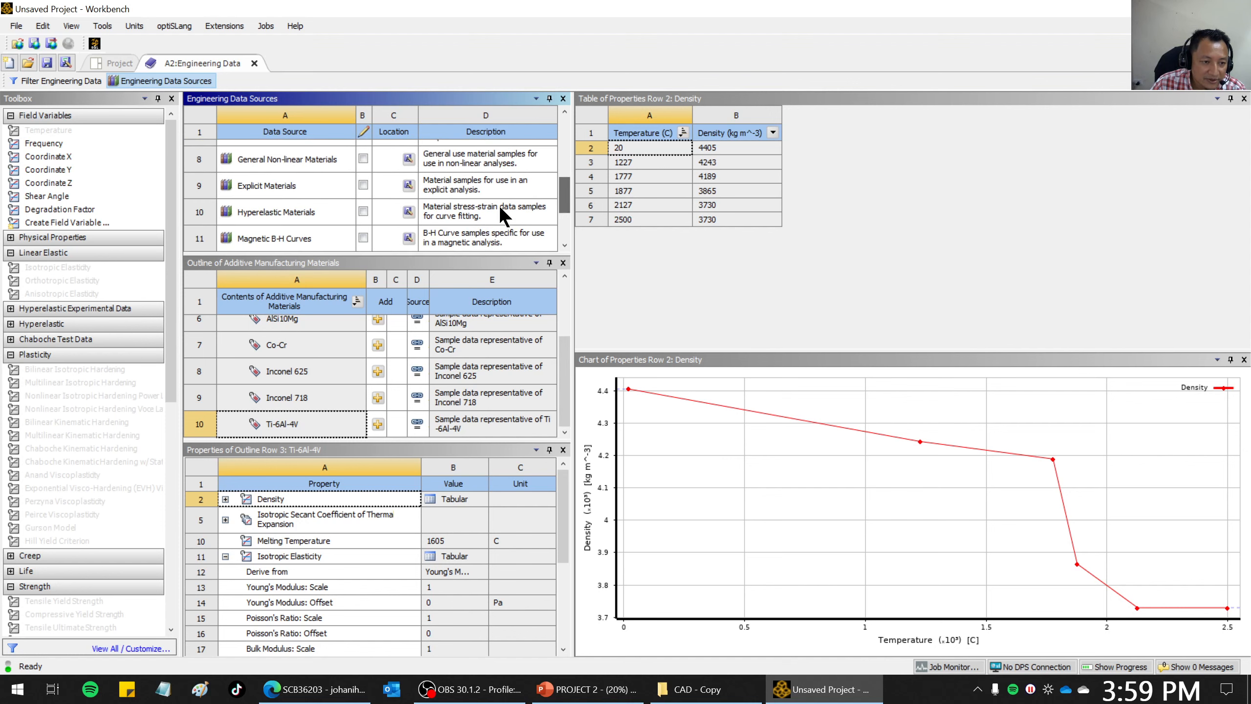
# Examine the materials offered in the Explicit Materials library and look over the remaining data sources.
pyautogui.click(257, 188)
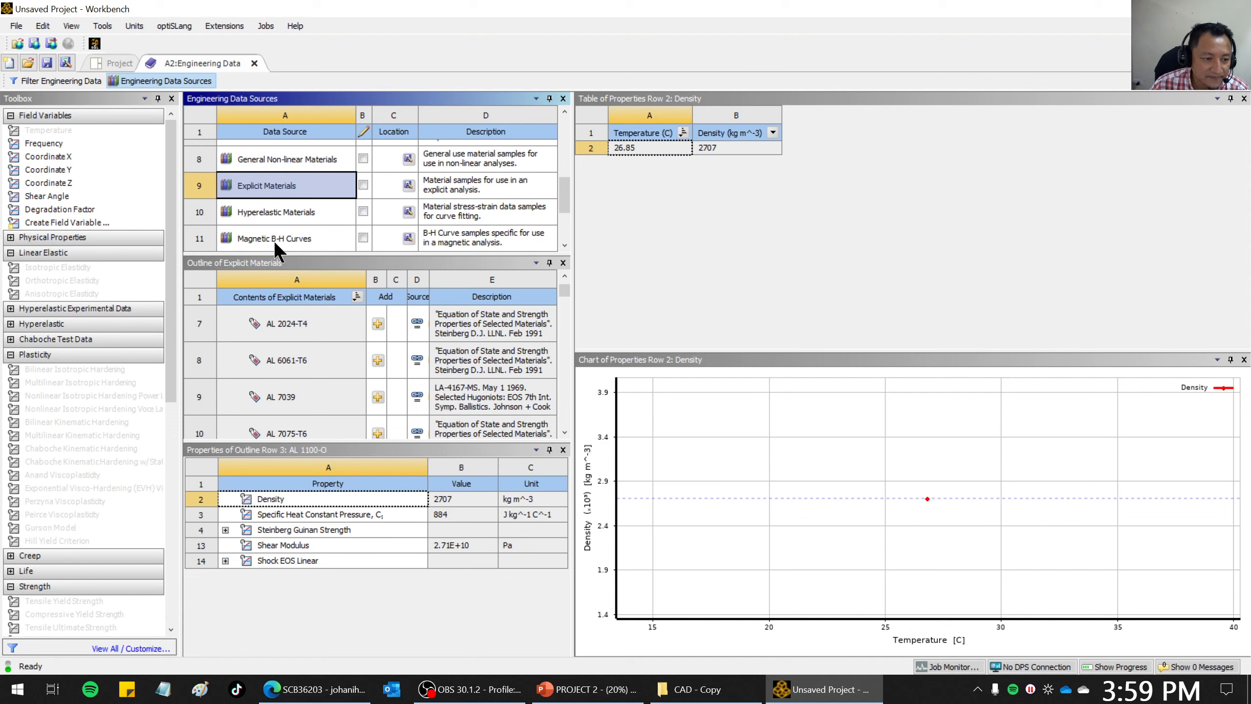
pyautogui.scroll(-1, 568, 188)
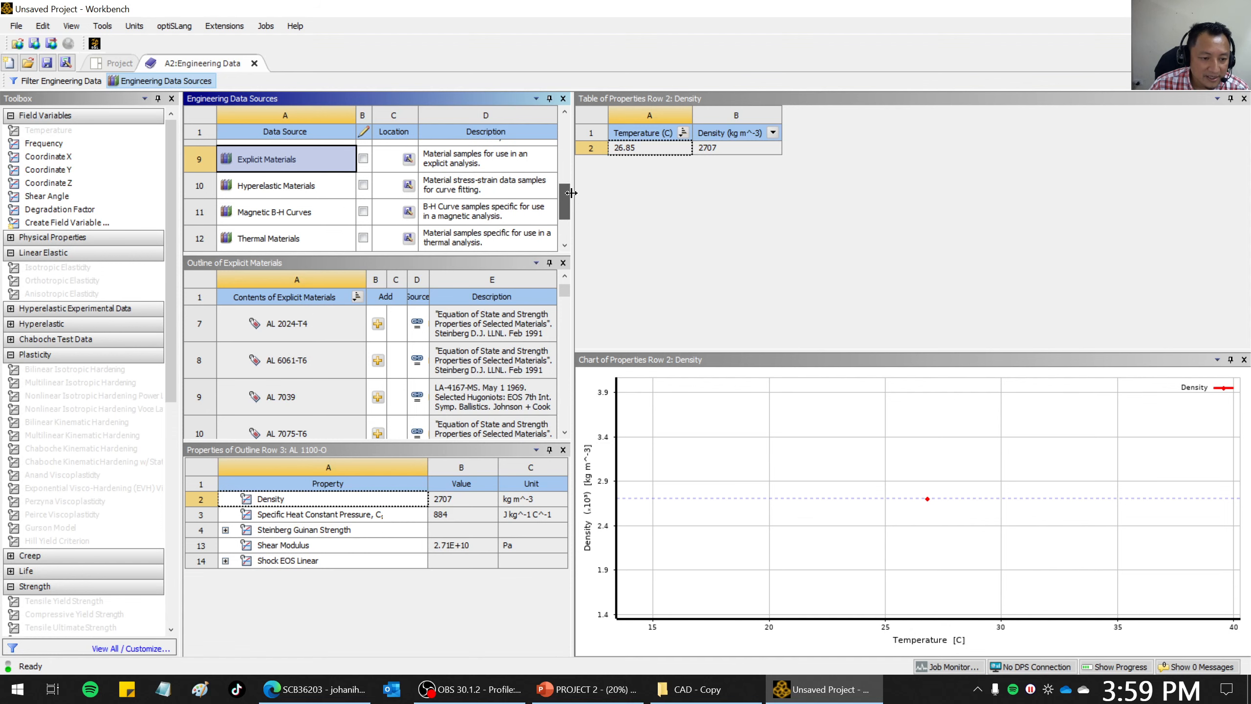
pyautogui.moveTo(567, 290); pyautogui.dragTo(575, 350)
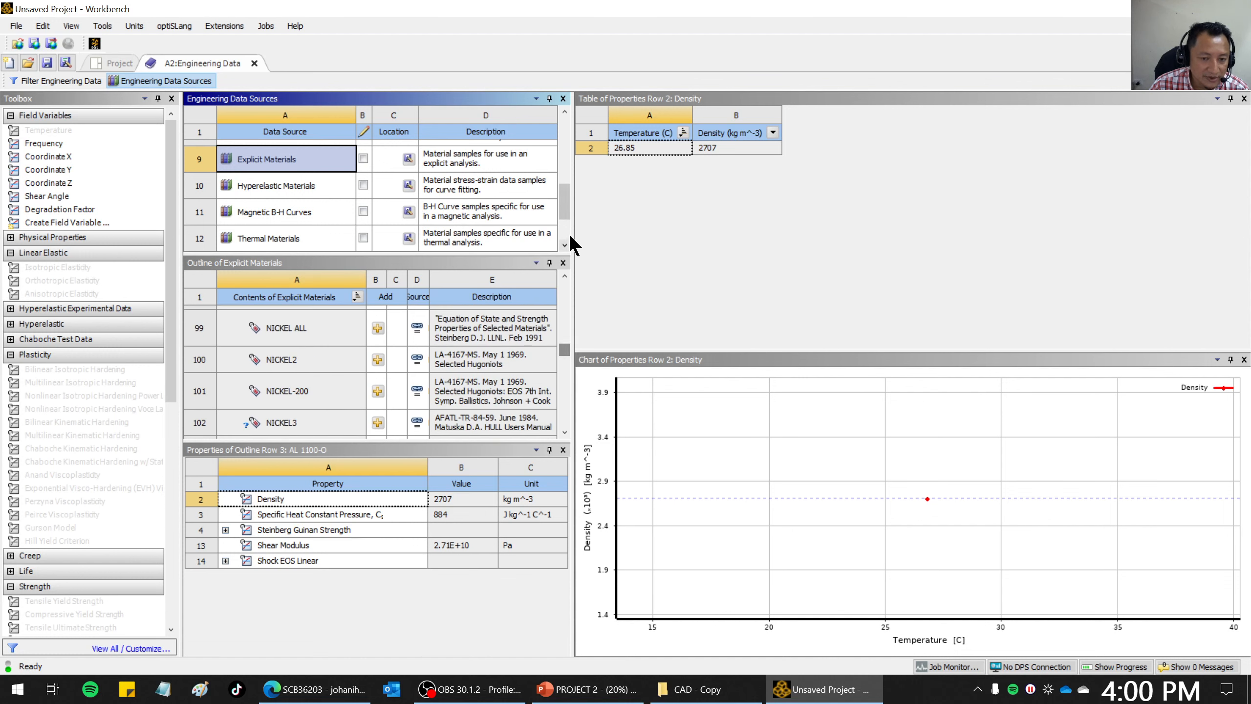
pyautogui.scroll(-2, 564, 210)
pyautogui.moveTo(562, 216); pyautogui.dragTo(553, 125)
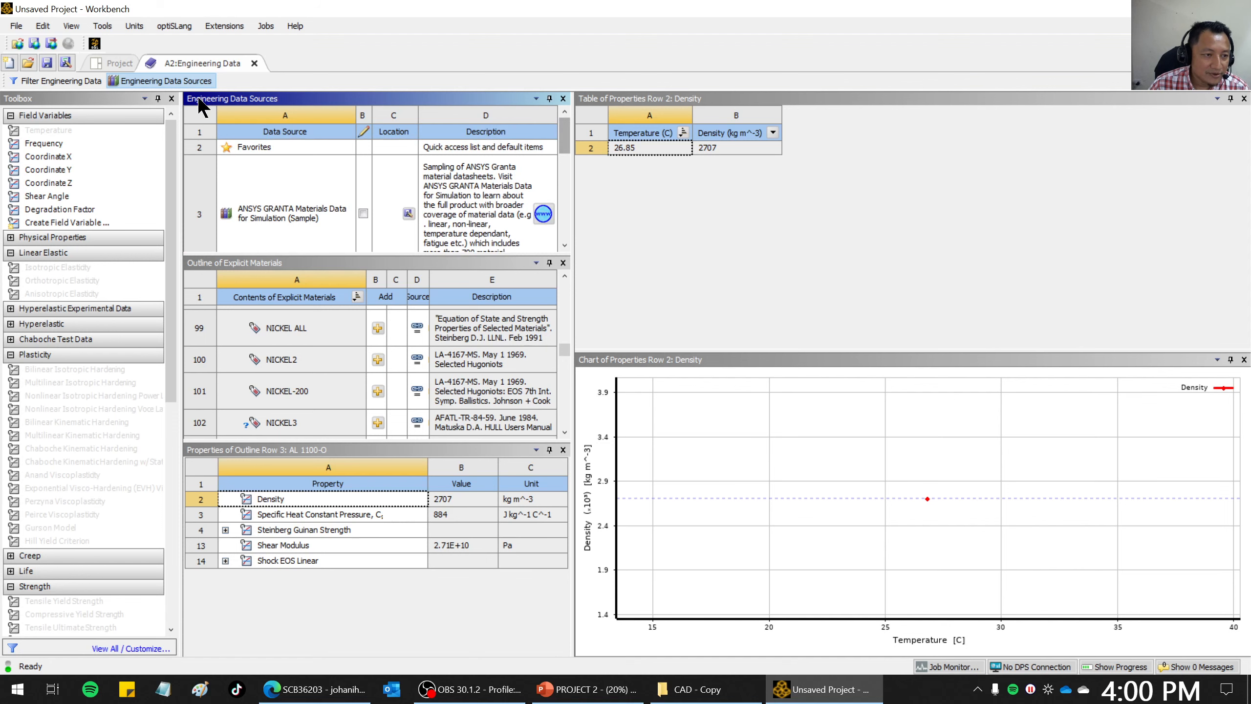
# Hide the Engineering Data Sources view and return to the project's material outline.
pyautogui.click(164, 81)
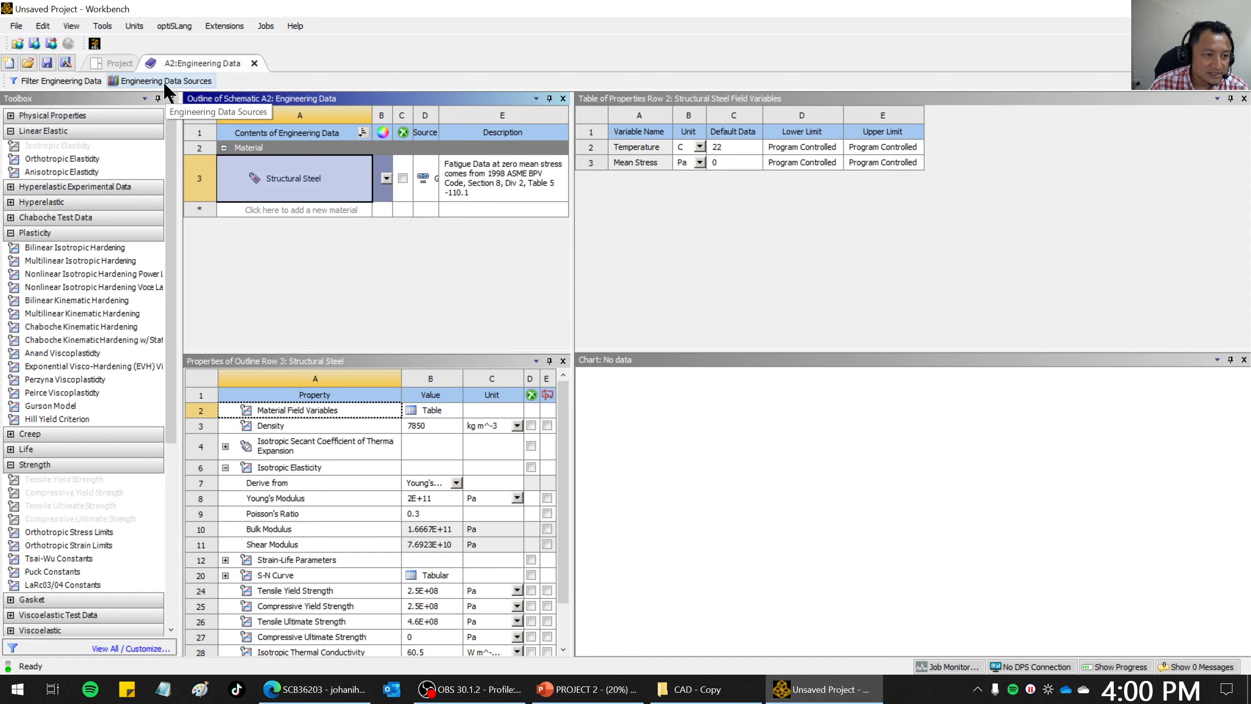
pyautogui.click(165, 80)
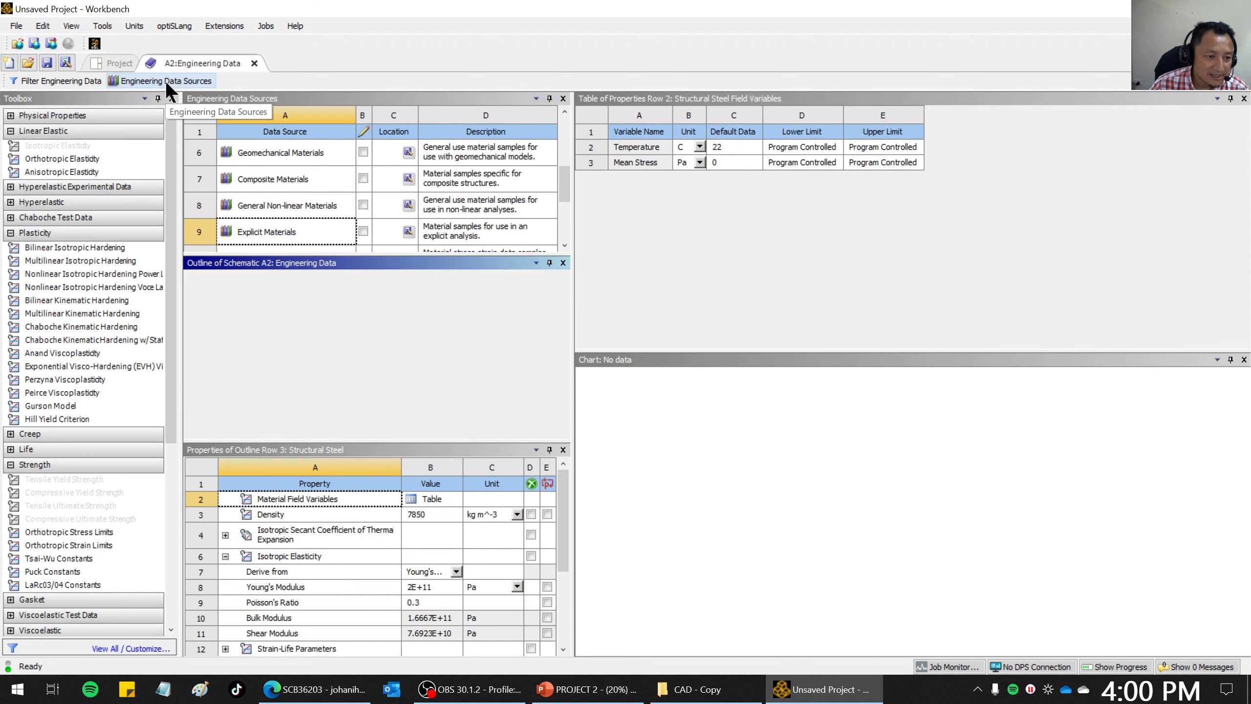
pyautogui.click(194, 83)
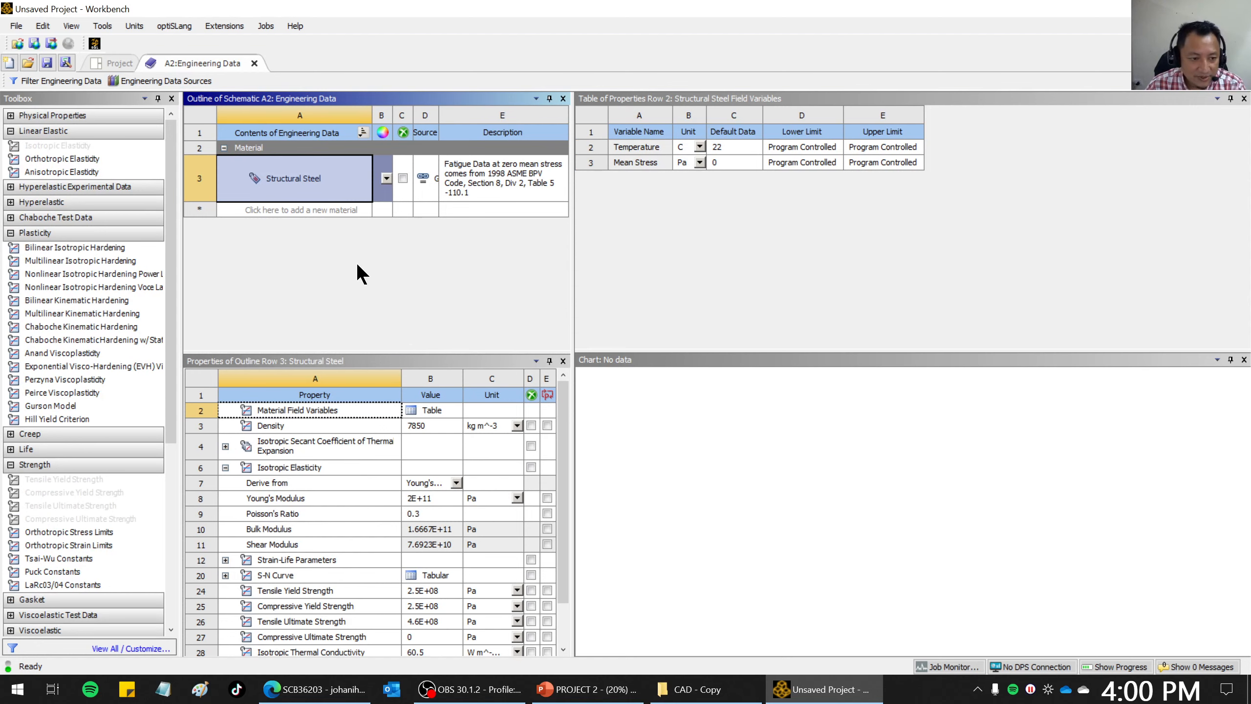
# Switch to the PowerPoint project brief and copy the bumper's steel grade name B410LA from slide 5.
pyautogui.click(624, 689)
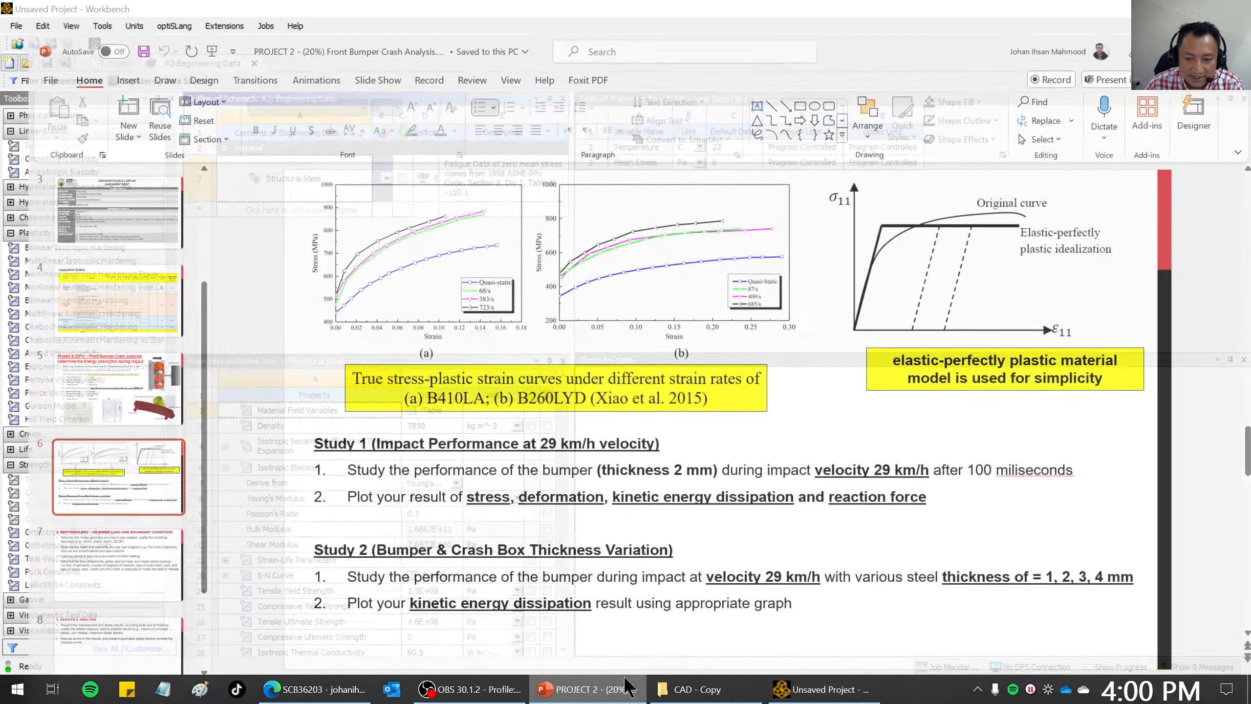
pyautogui.scroll(2, 542, 508)
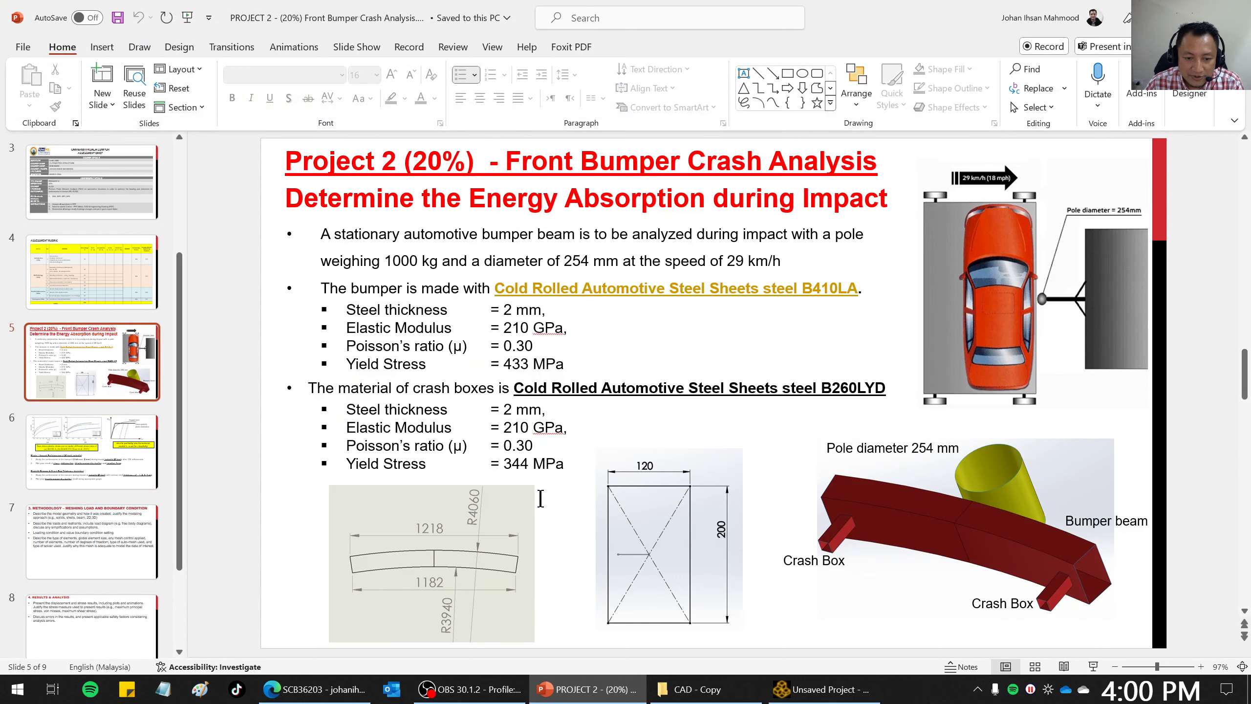
pyautogui.click(627, 348)
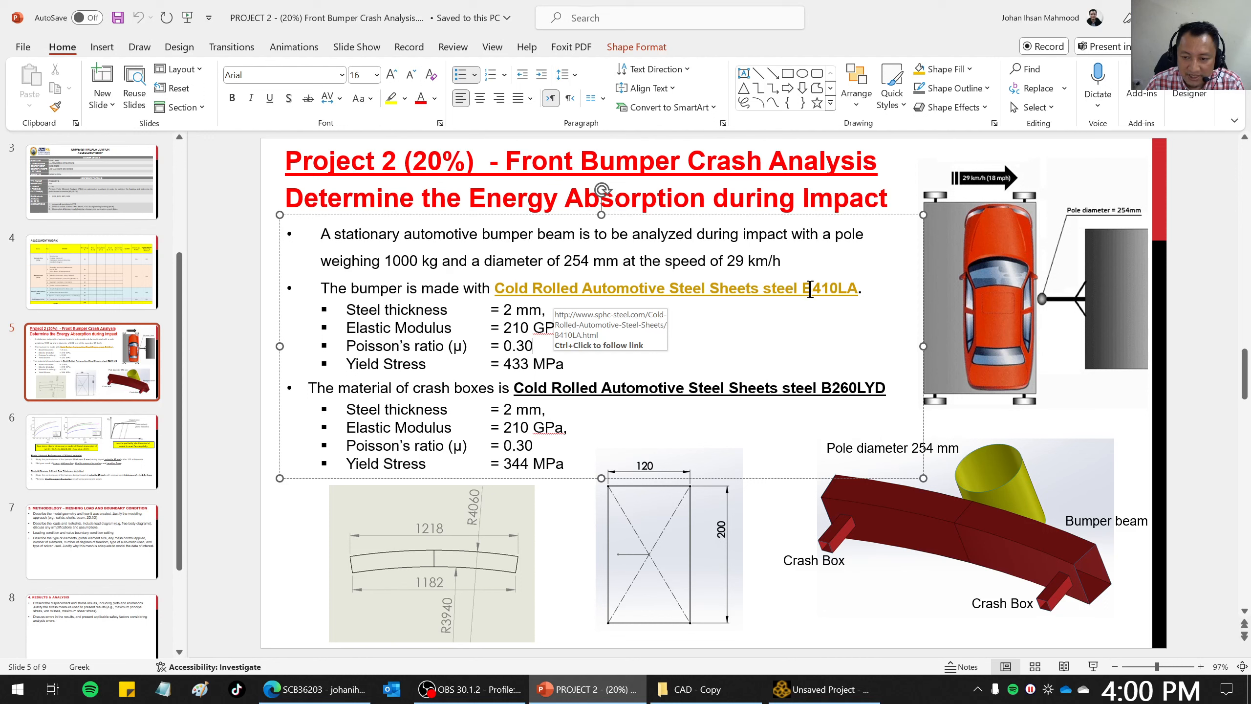
pyautogui.doubleClick(800, 324)
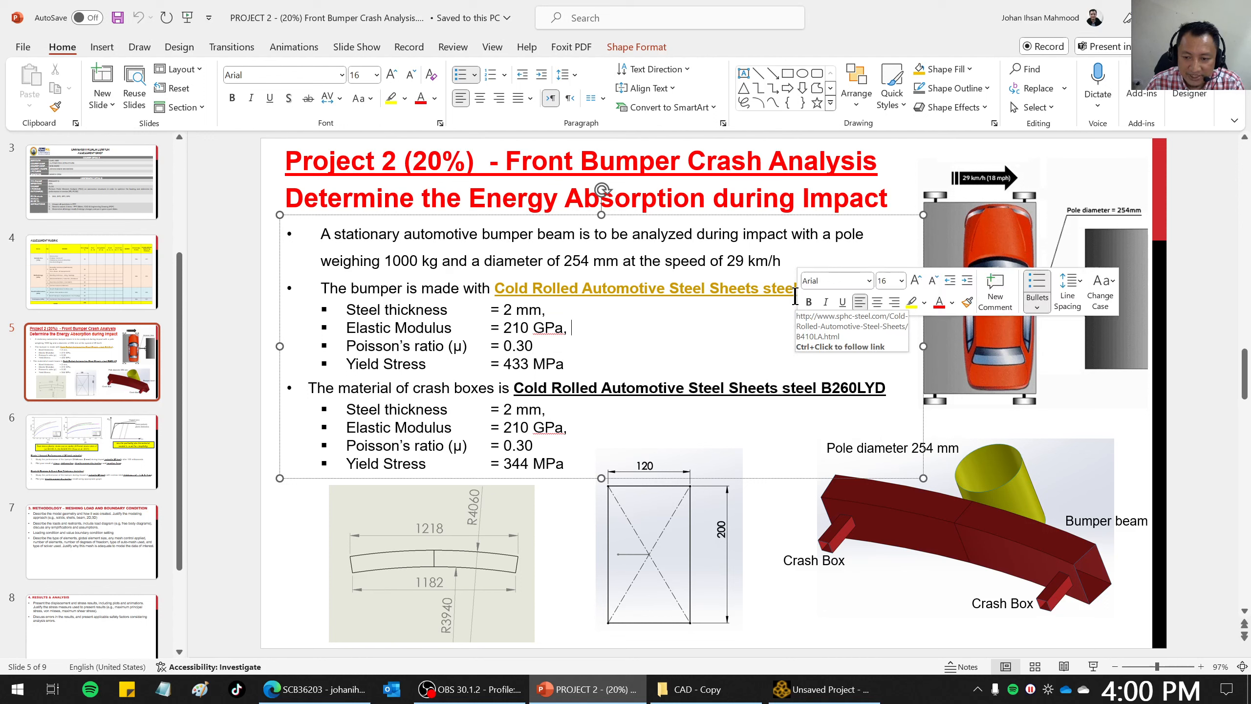
pyautogui.click(756, 315)
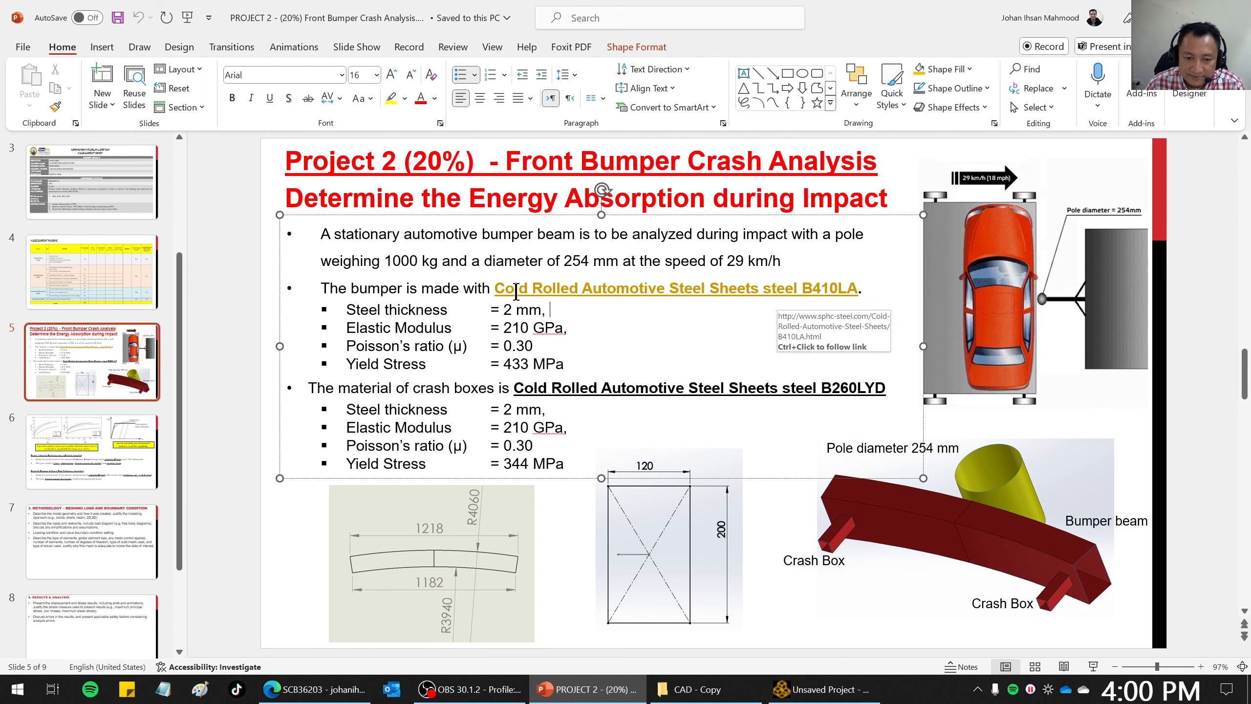
pyautogui.moveTo(498, 288); pyautogui.dragTo(855, 286)
pyautogui.click(804, 288)
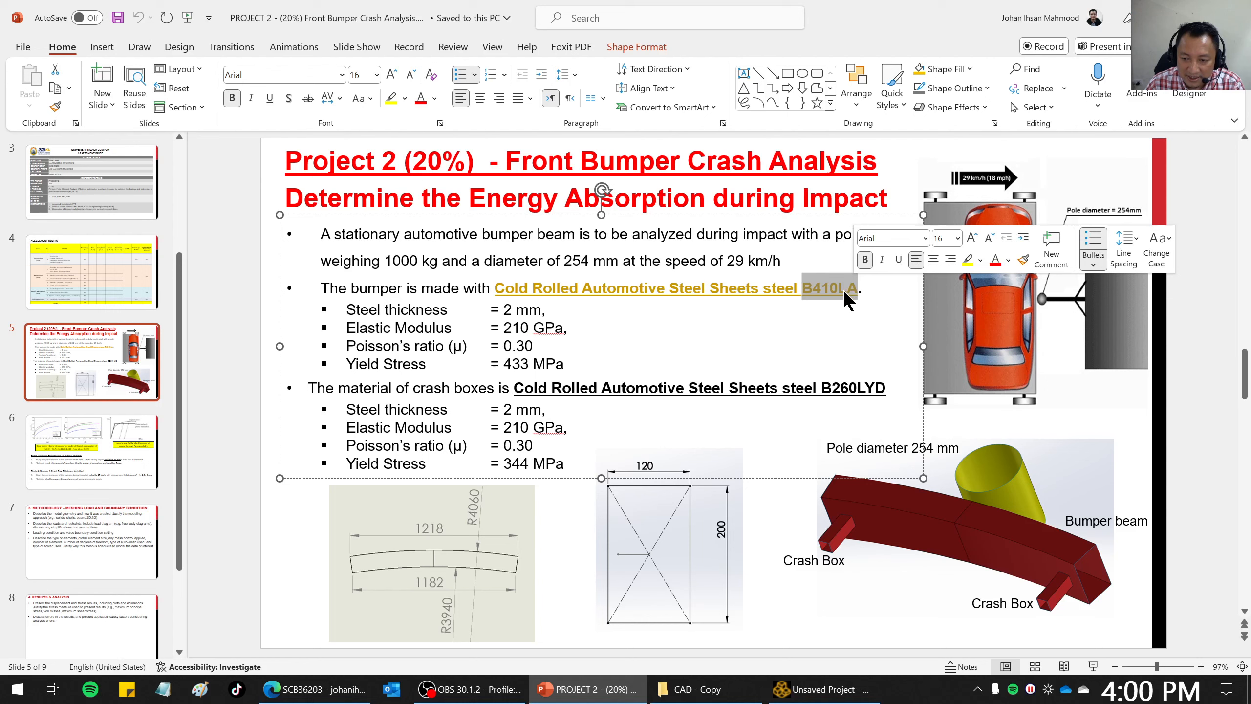
pyautogui.rightClick(843, 289)
pyautogui.click(878, 216)
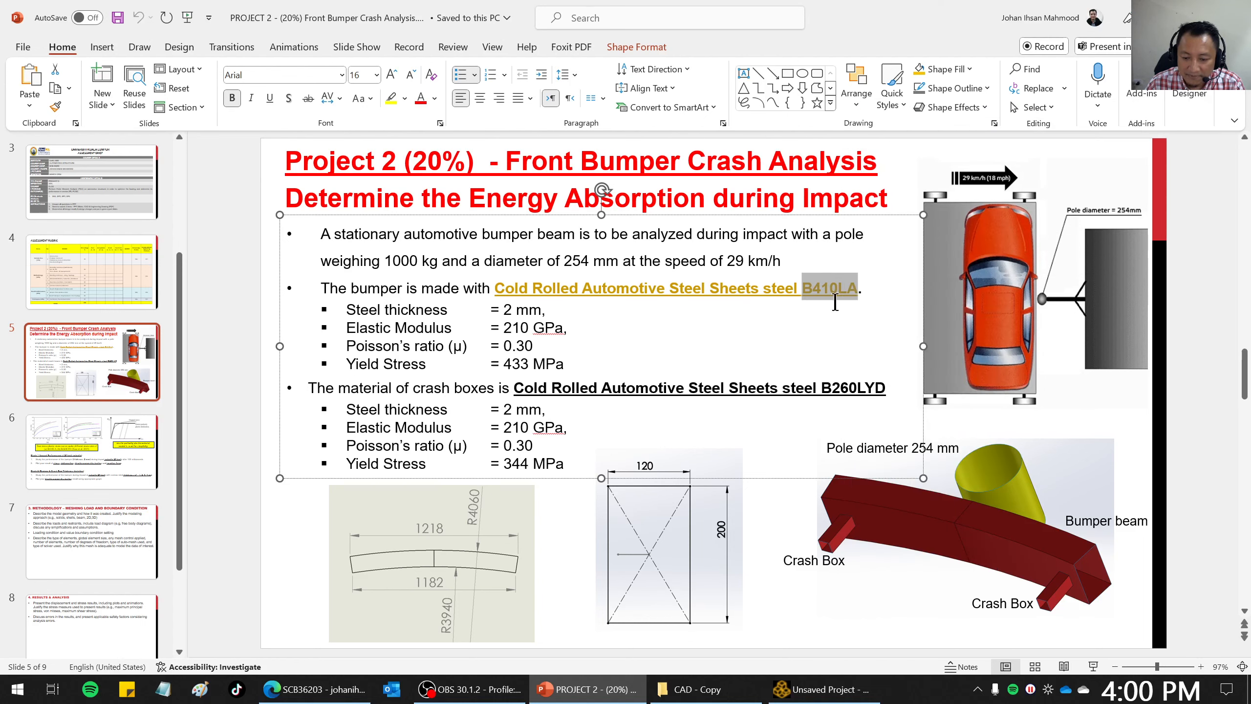
# Switch to Ansys Workbench and add a new material named B410LA to the Engineering Data outline.
pyautogui.click(788, 689)
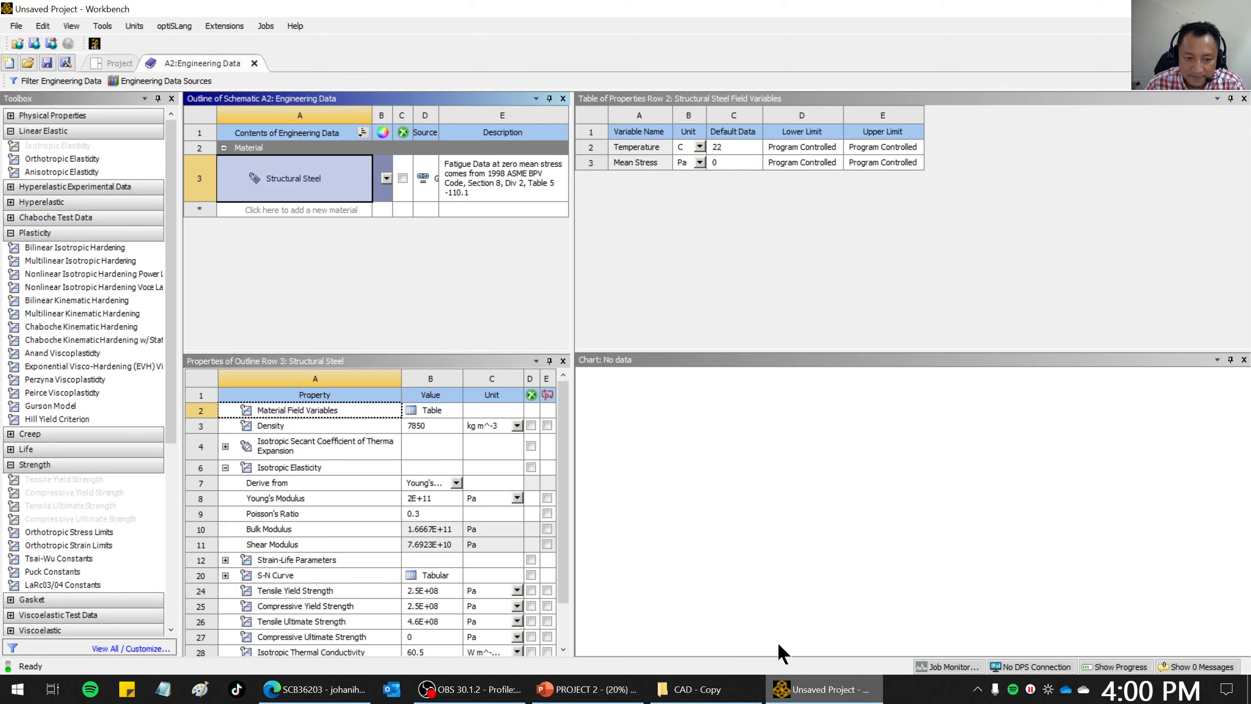
pyautogui.click(252, 210)
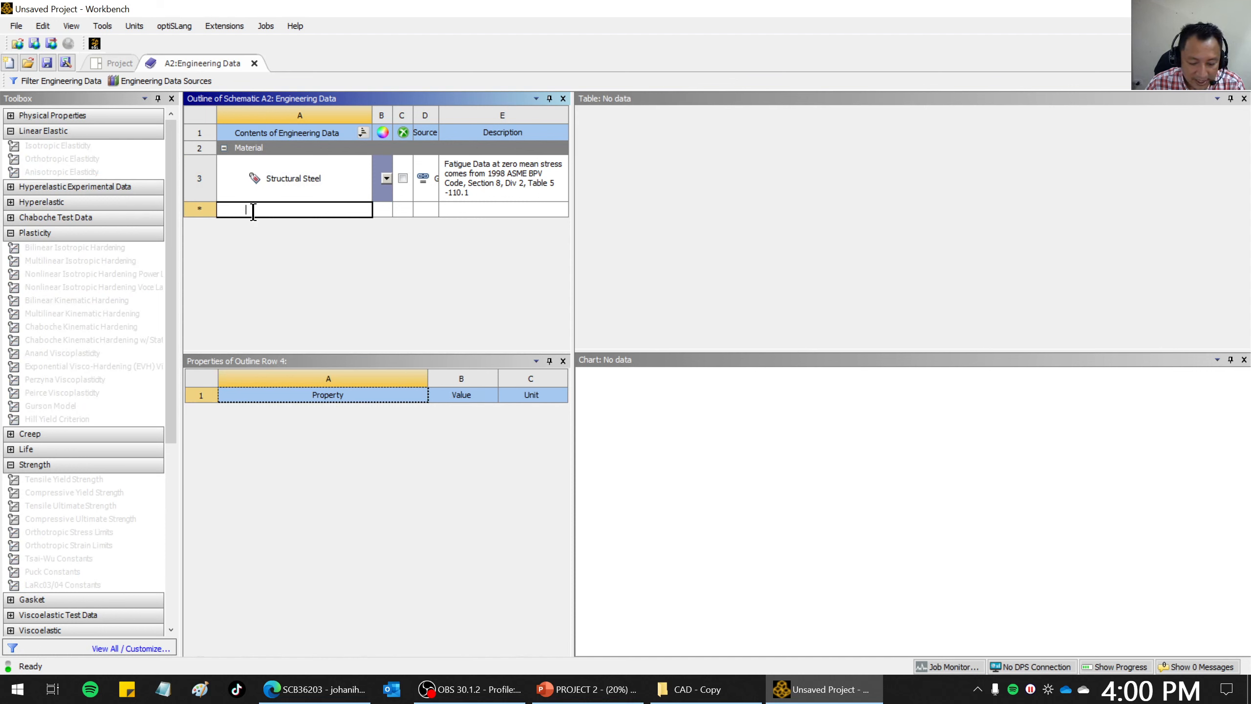
pyautogui.hotkey('ctrl', 'v')
pyautogui.press('Return')
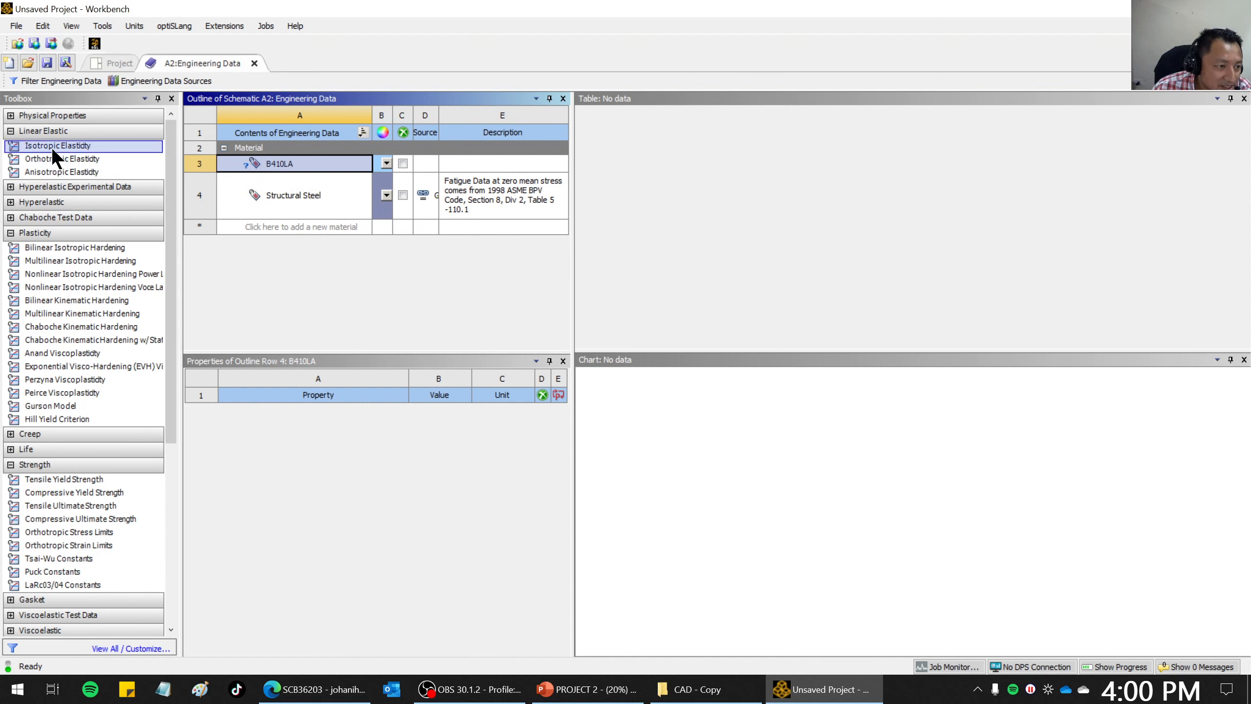
# Look over the available physical properties and add Isotropic Elasticity to the B410LA material.
pyautogui.click(10, 116)
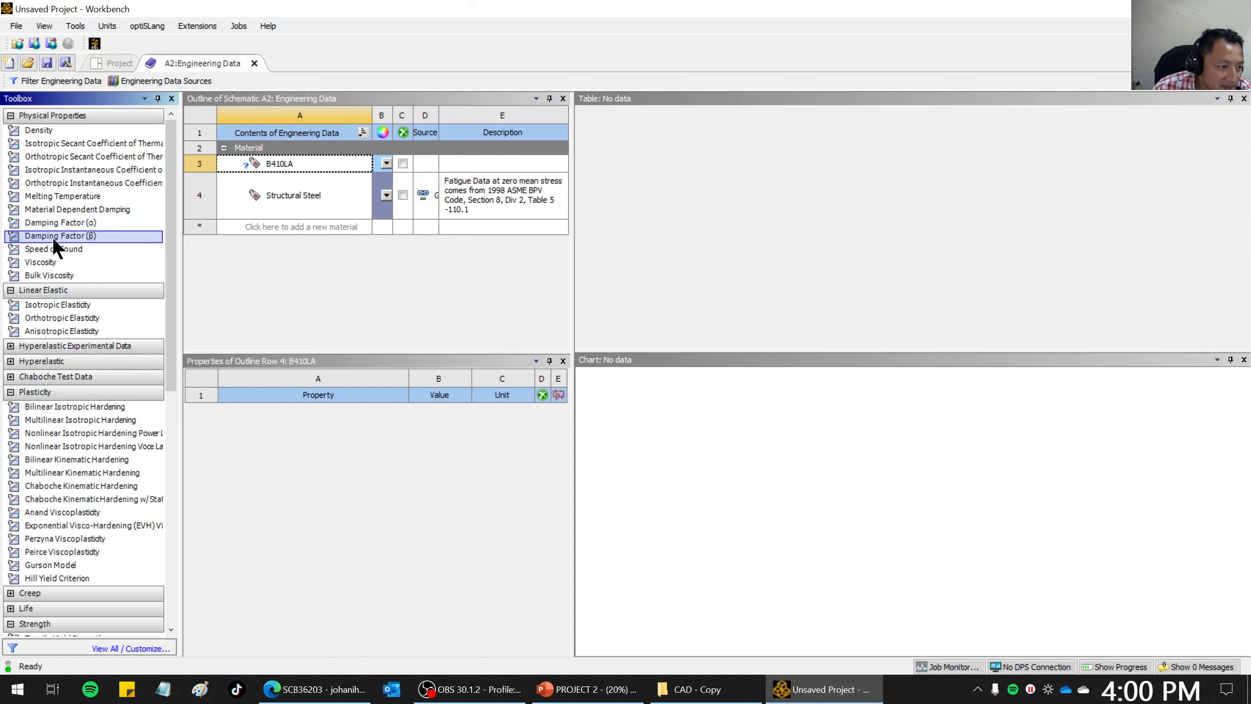
pyautogui.click(26, 116)
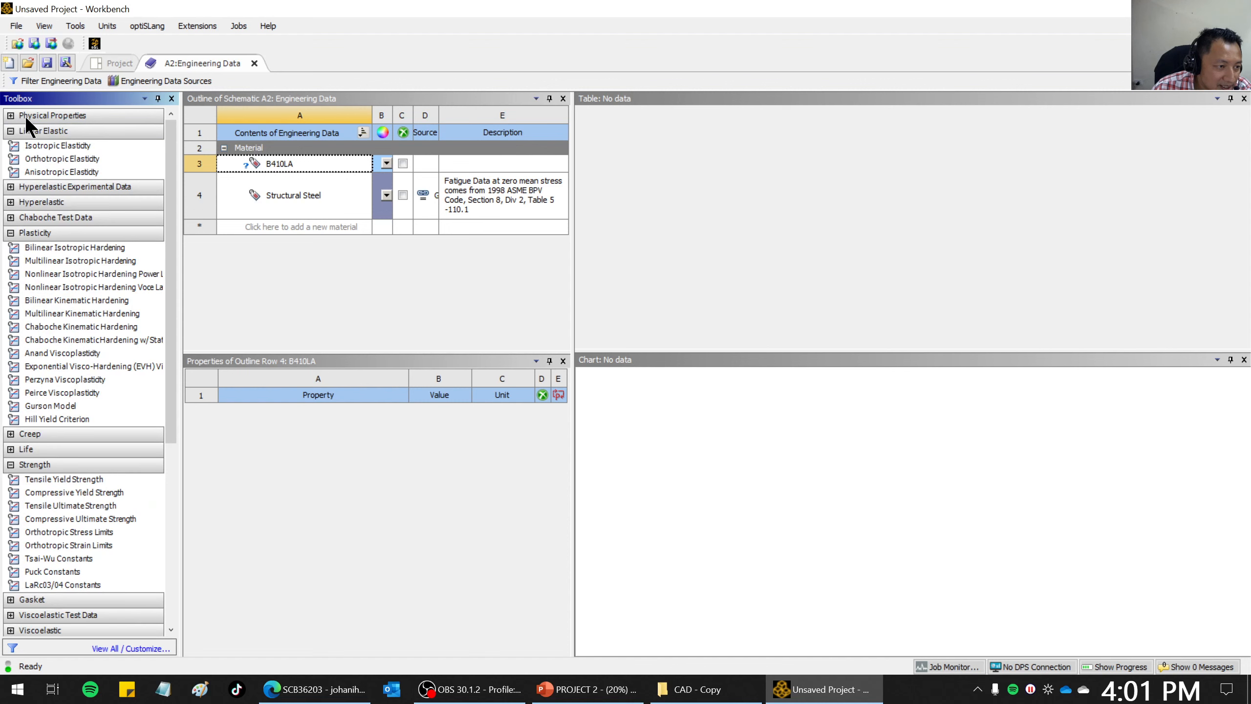
pyautogui.doubleClick(51, 146)
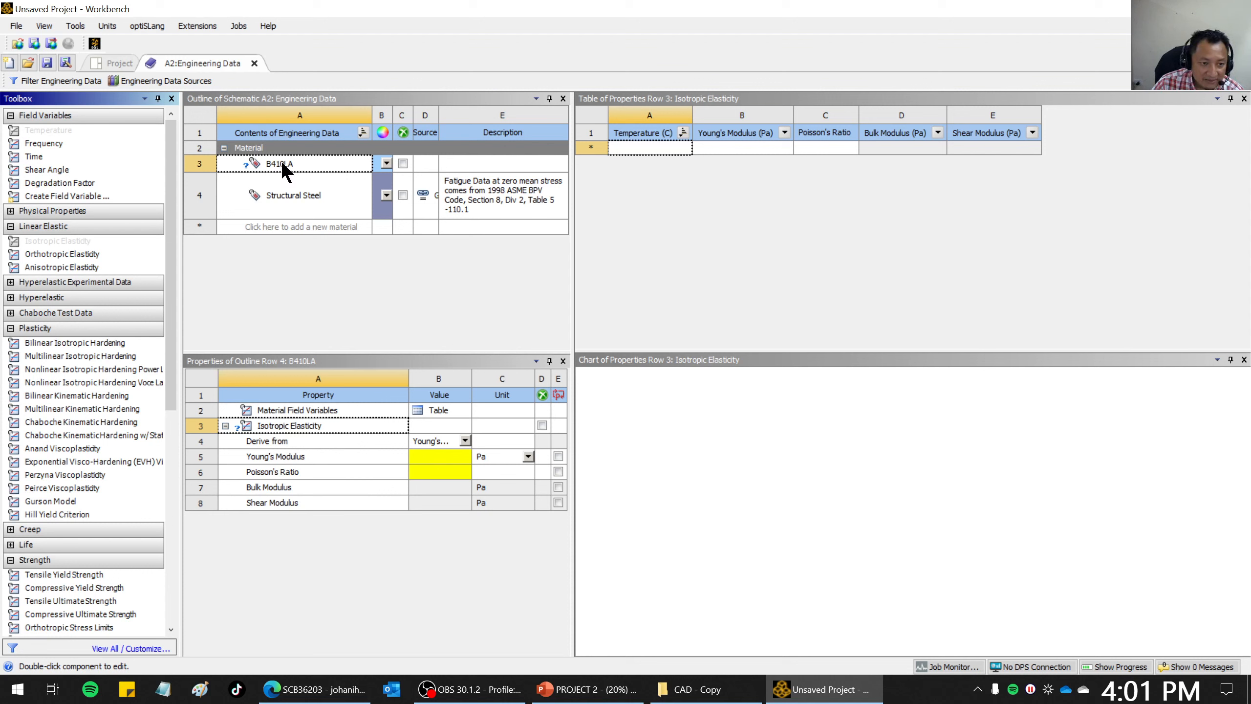
# Check the elastic constants in the PowerPoint brief, then set B410LA's Young's modulus to 210 GPa and Poisson's ratio to 0.3 in Workbench.
pyautogui.click(544, 691)
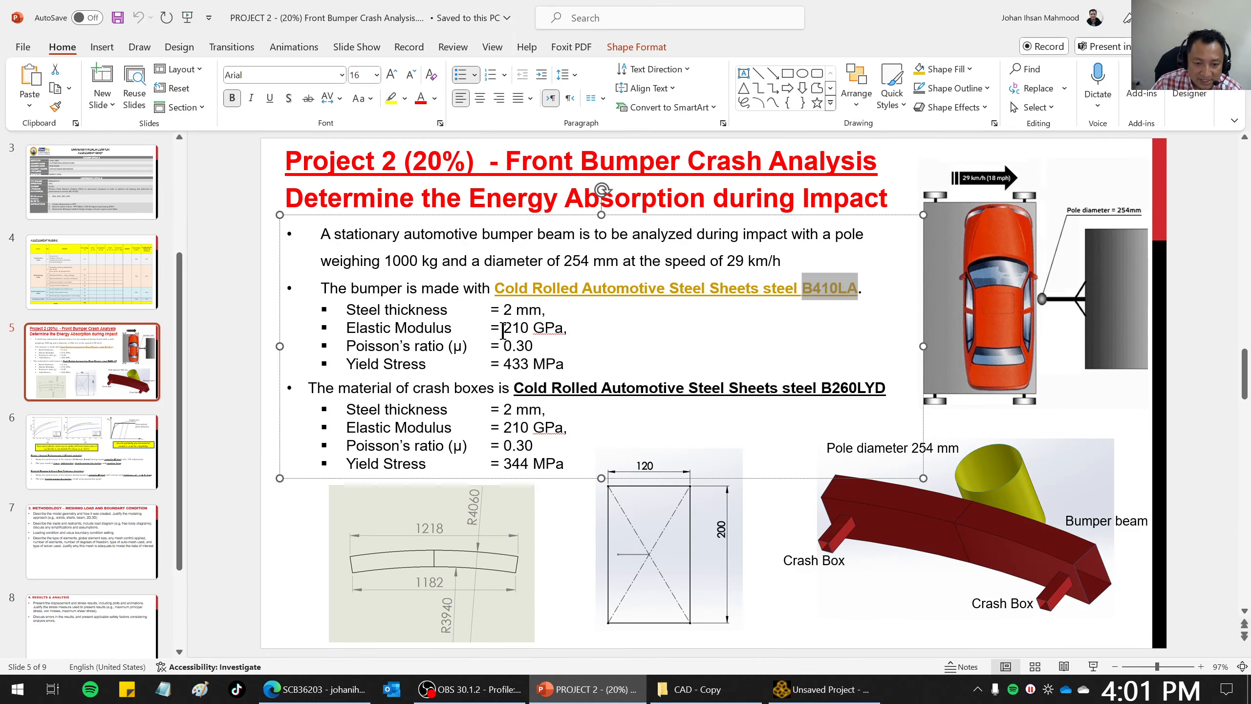
pyautogui.click(821, 690)
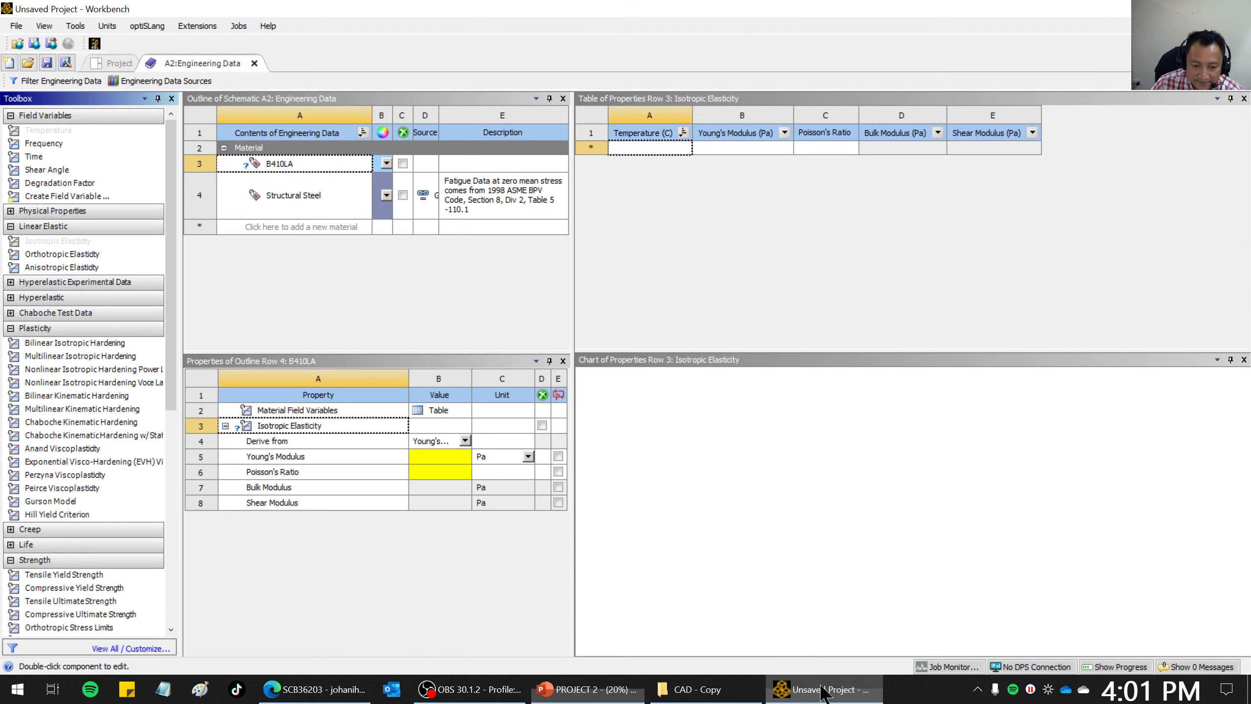
pyautogui.click(527, 456)
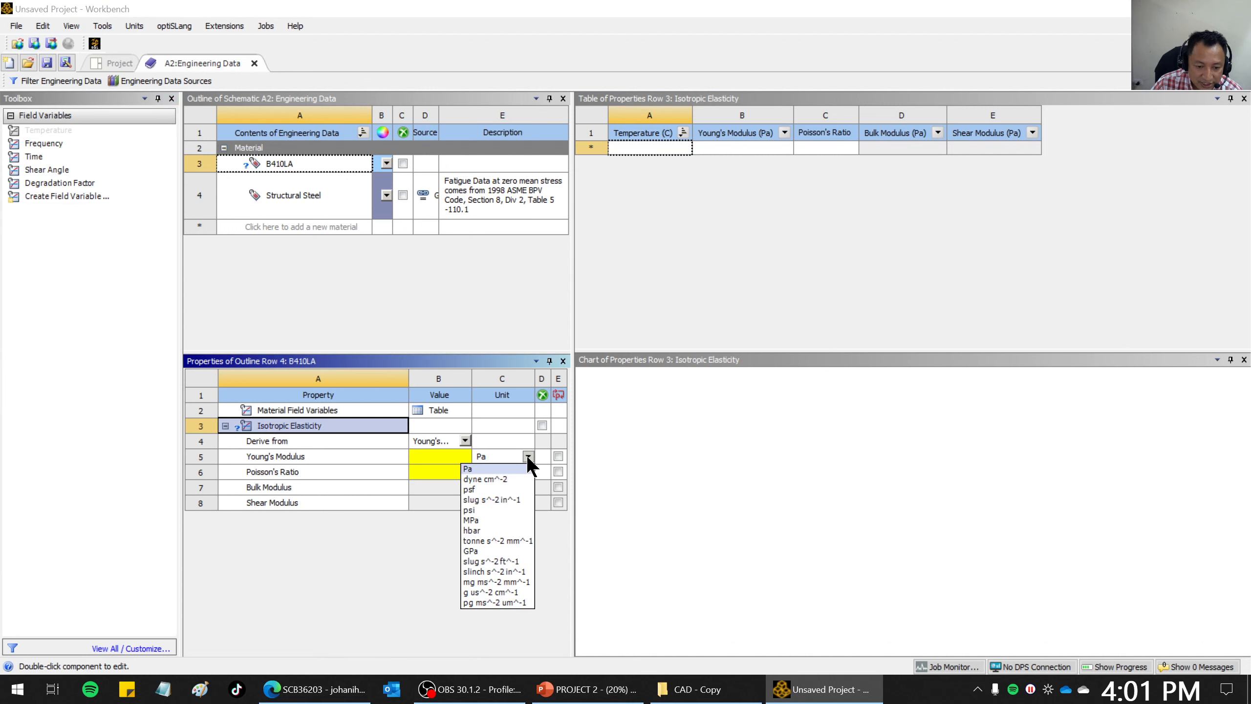
pyautogui.click(477, 549)
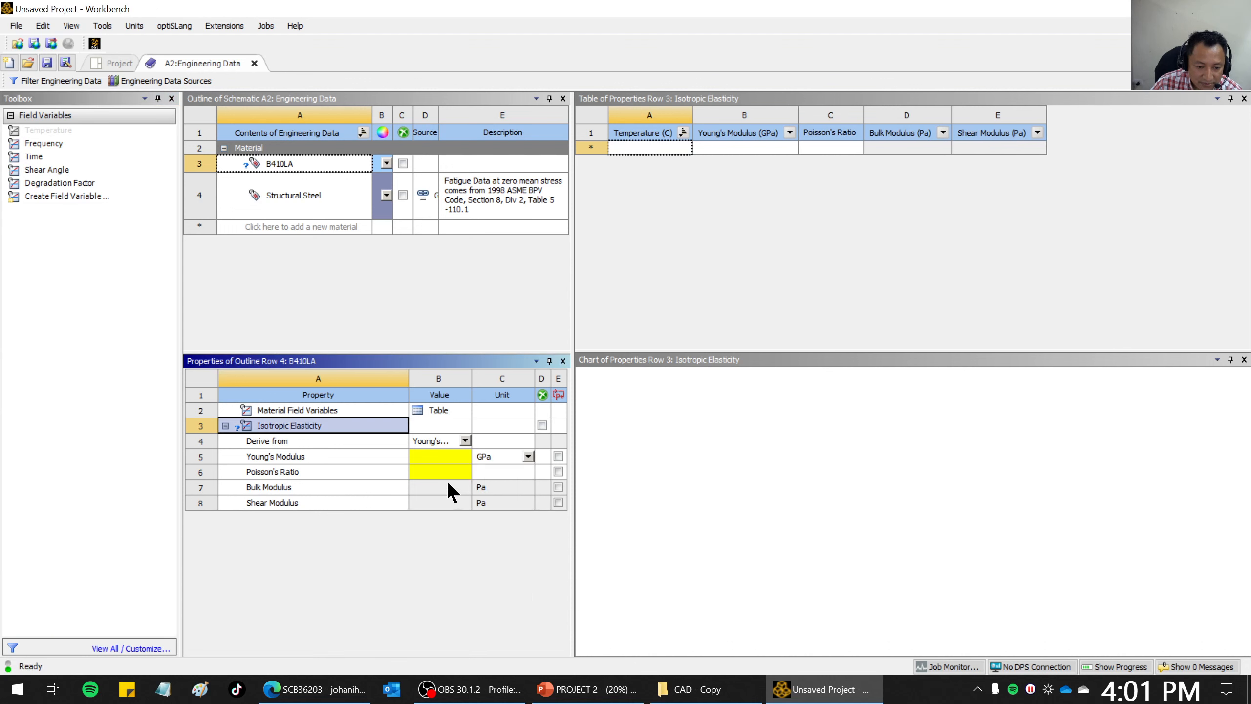
pyautogui.click(438, 456)
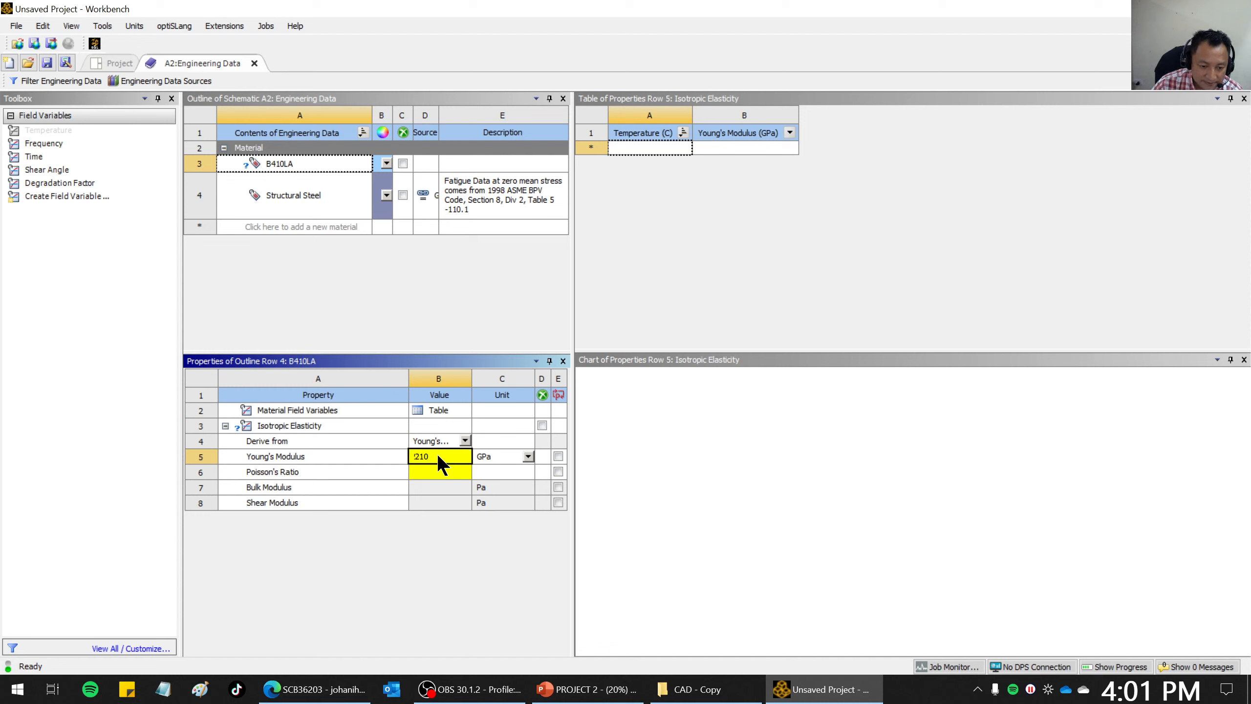
pyautogui.click(438, 468)
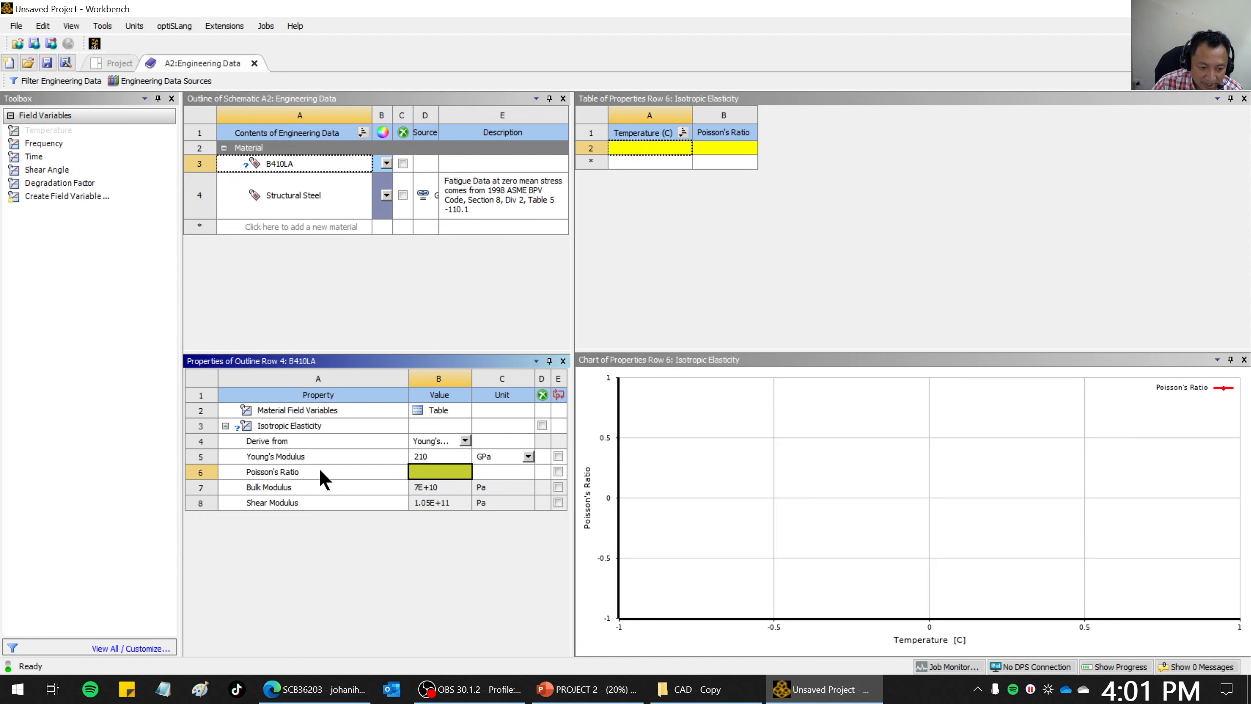
pyautogui.write('0.3')
pyautogui.press('Return')
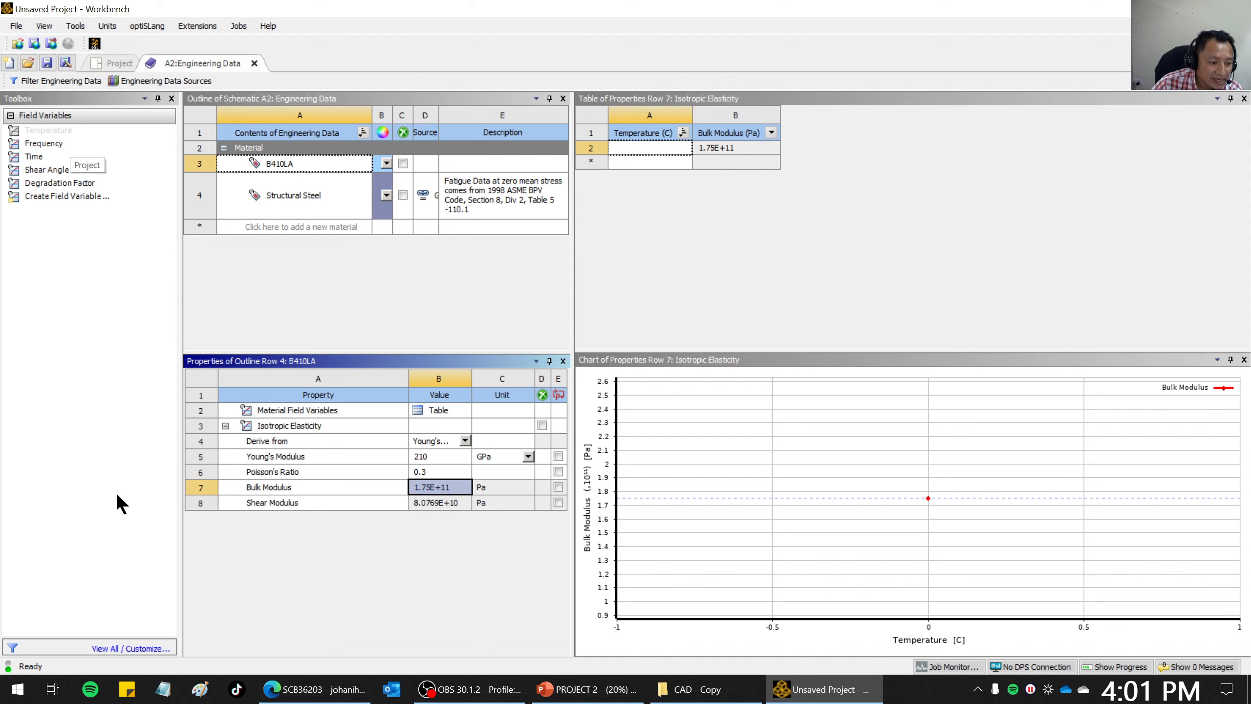
# Review the elastic-perfectly plastic idealization in the PowerPoint brief and add Bilinear Isotropic Hardening to B410LA in Workbench.
pyautogui.click(284, 165)
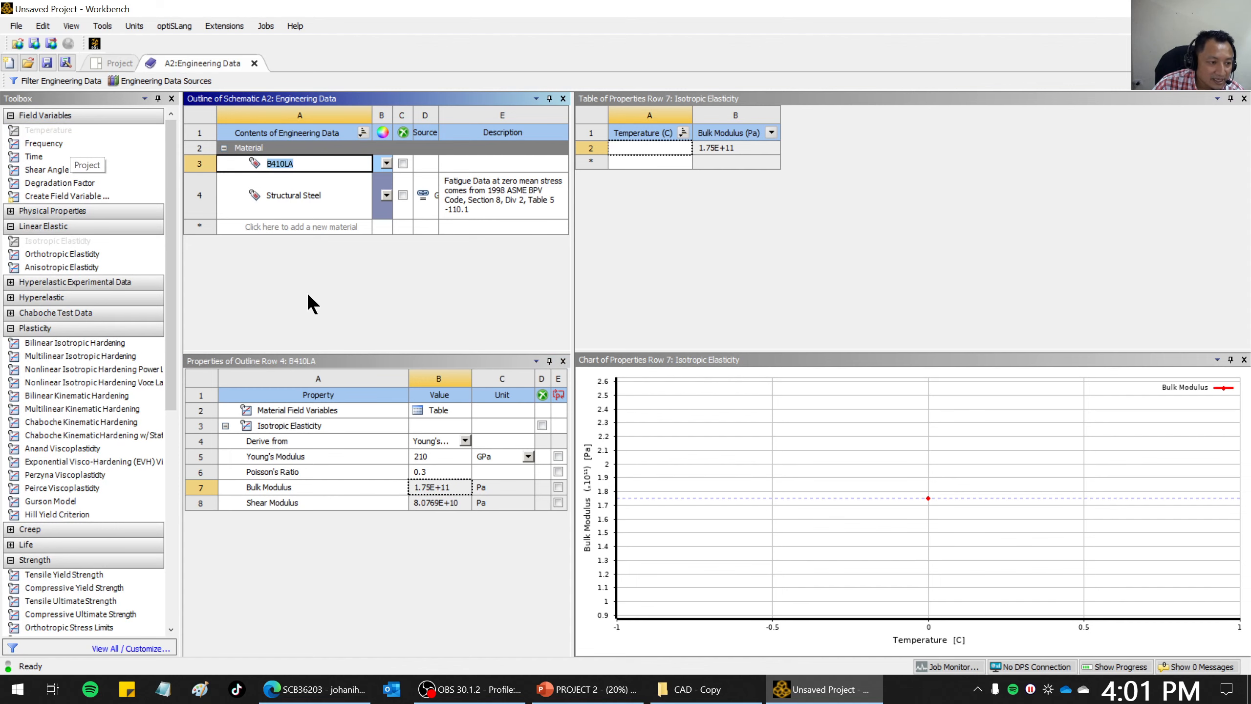
pyautogui.click(581, 686)
pyautogui.scroll(-1, 670, 350)
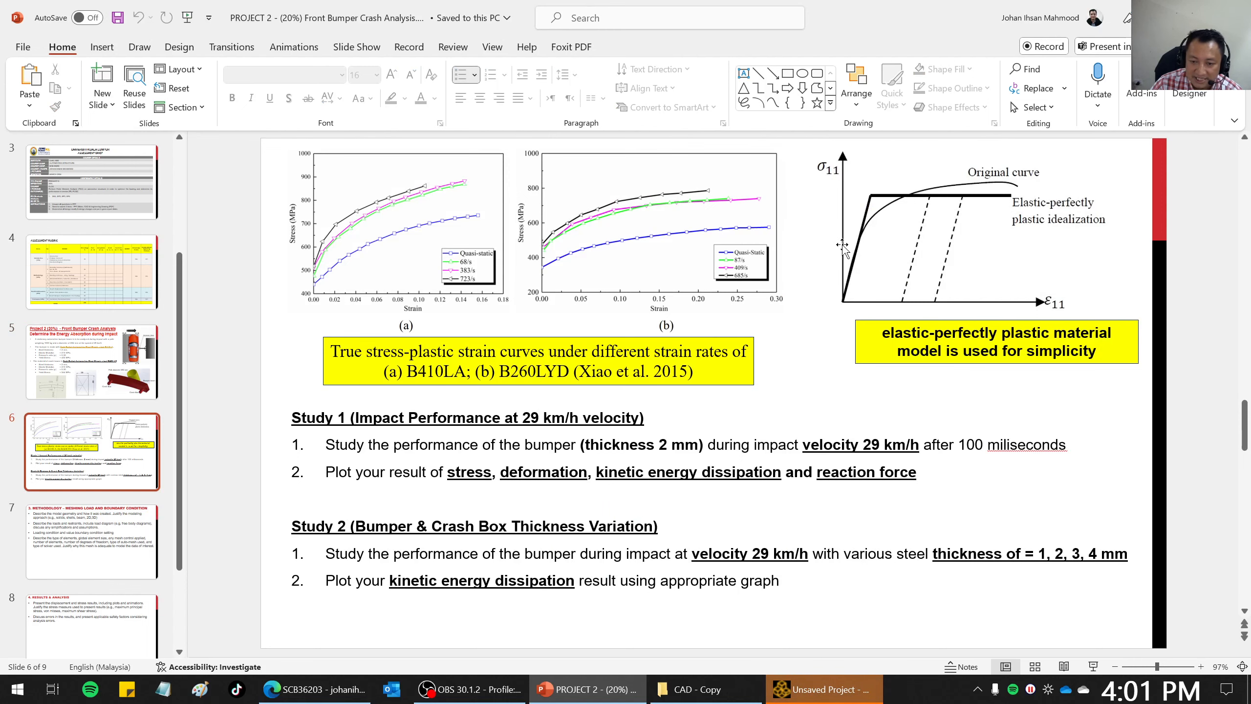
pyautogui.click(837, 693)
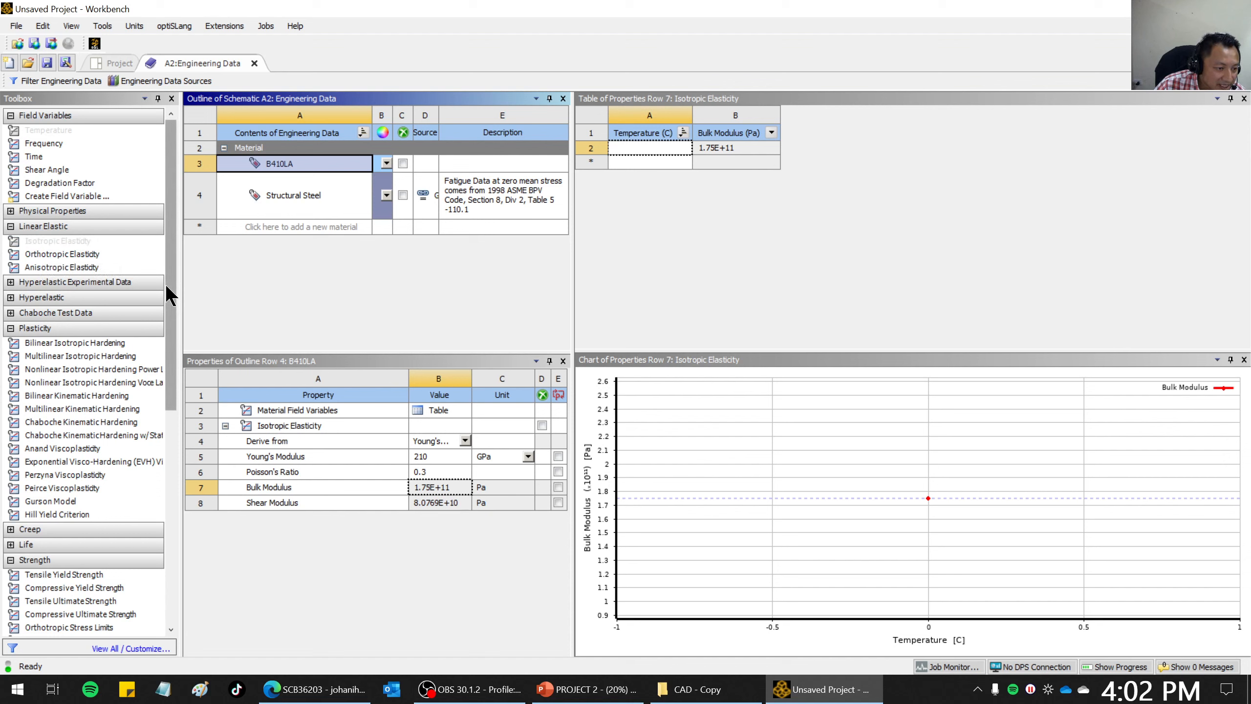
pyautogui.click(48, 344)
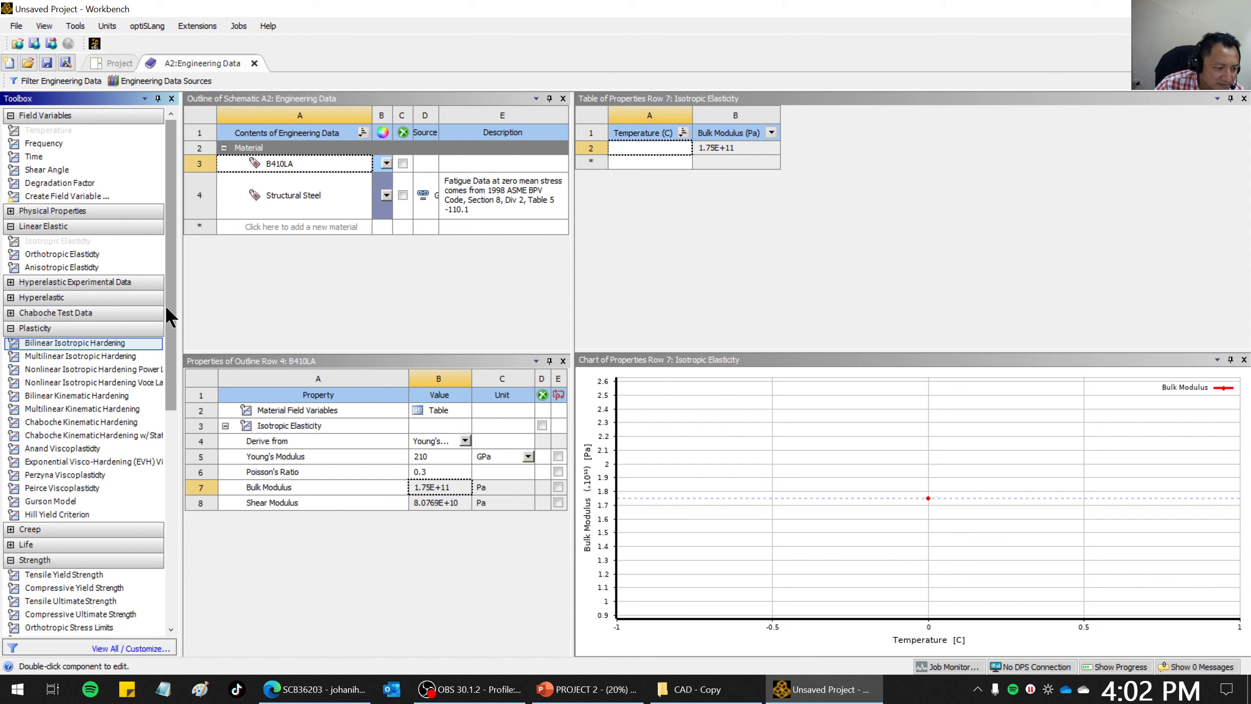
pyautogui.moveTo(172, 307); pyautogui.dragTo(171, 318)
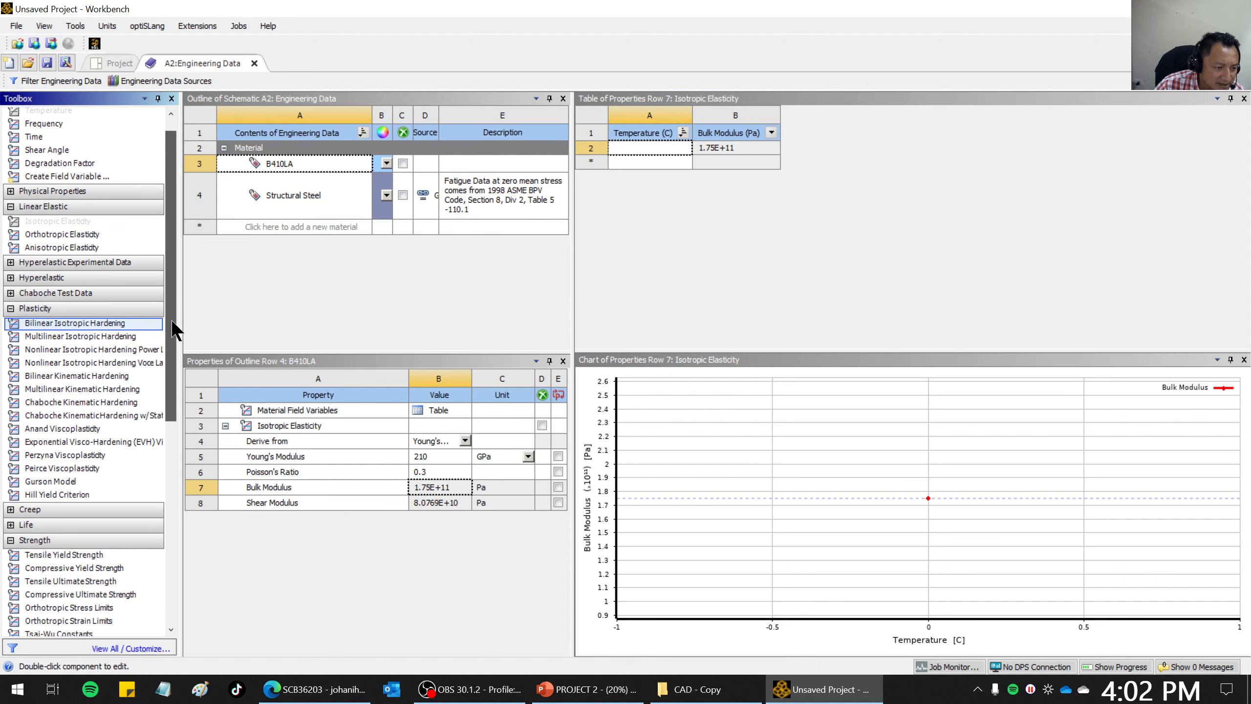
pyautogui.scroll(2, 171, 319)
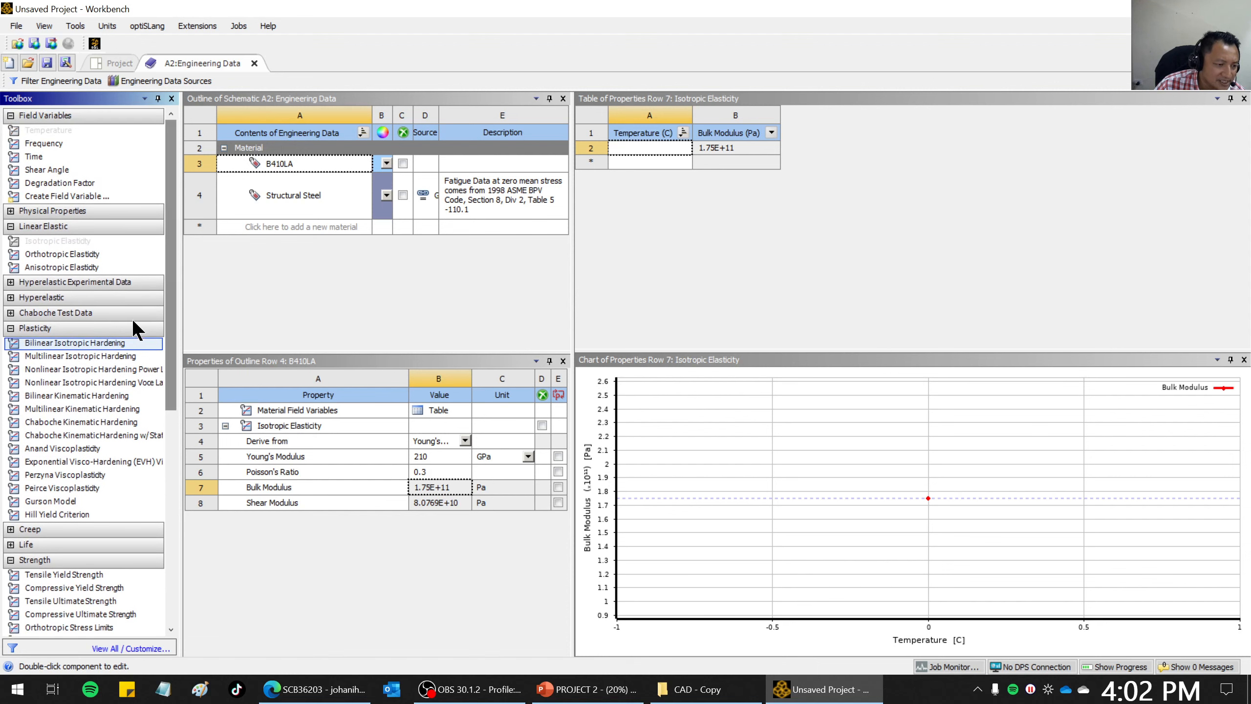
pyautogui.doubleClick(41, 340)
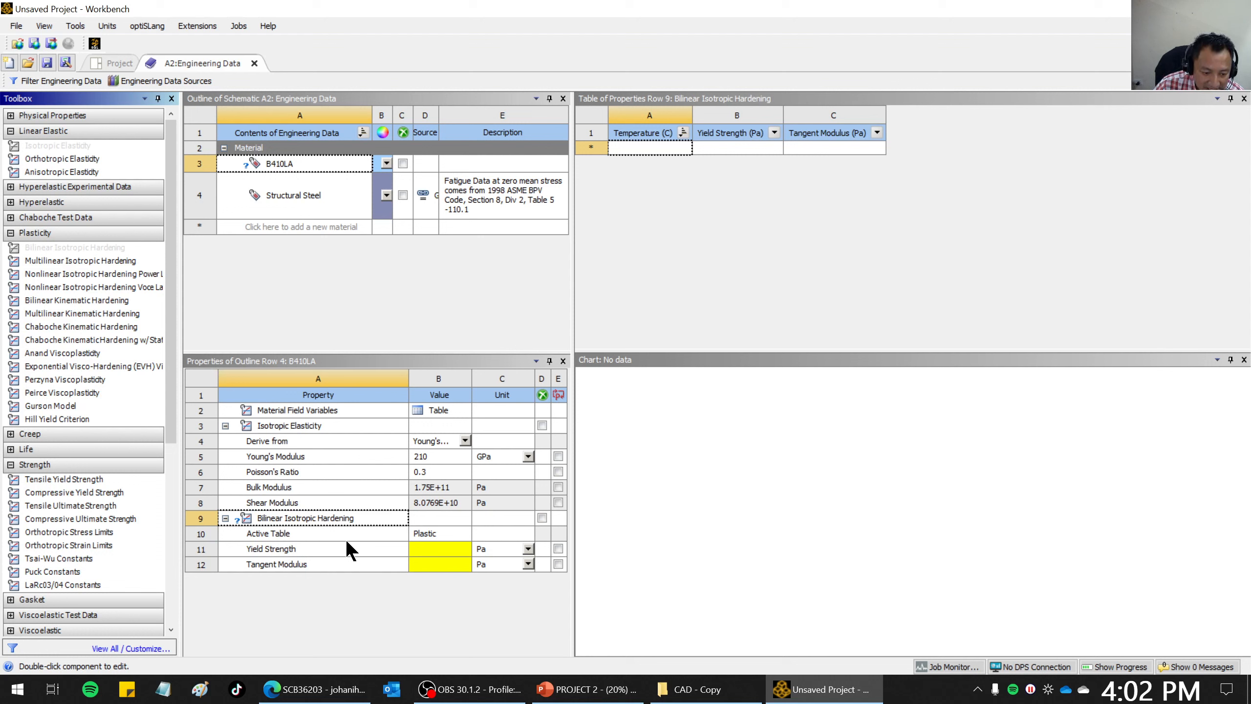
# Look up B410LA's yield stress in the PowerPoint brief and set its yield strength to 433 MPa in Workbench.
pyautogui.click(528, 547)
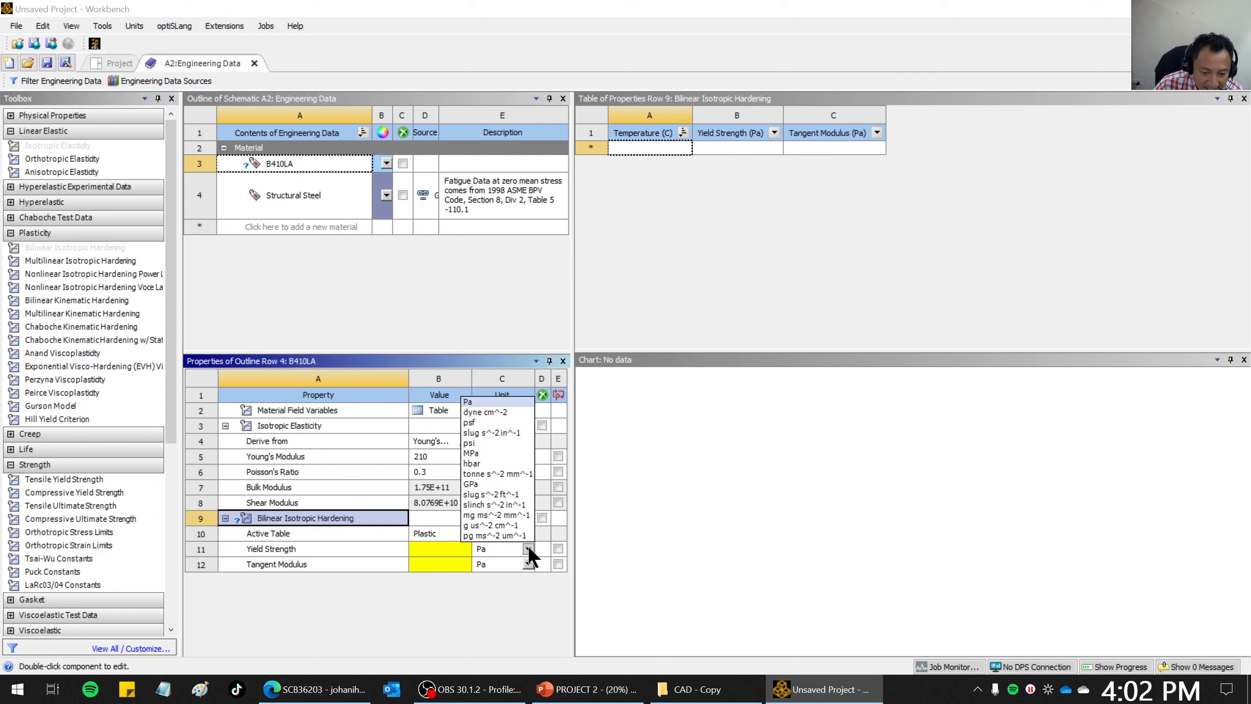
pyautogui.click(472, 453)
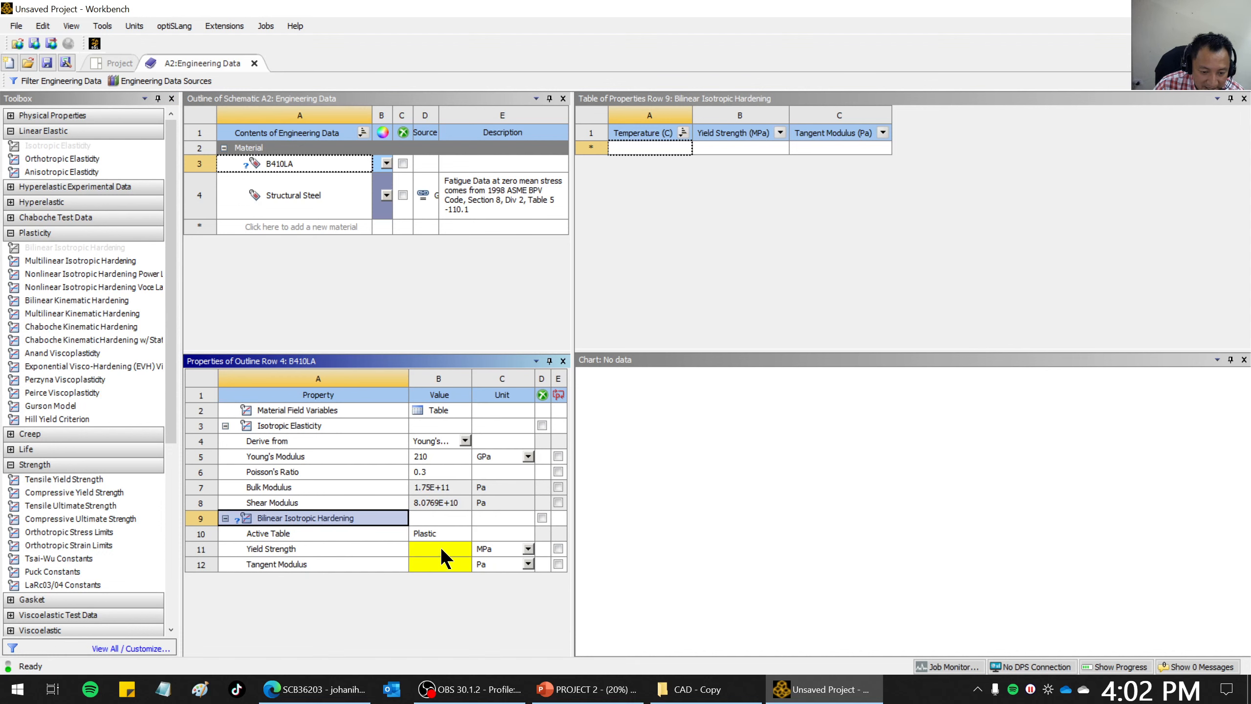
pyautogui.click(586, 689)
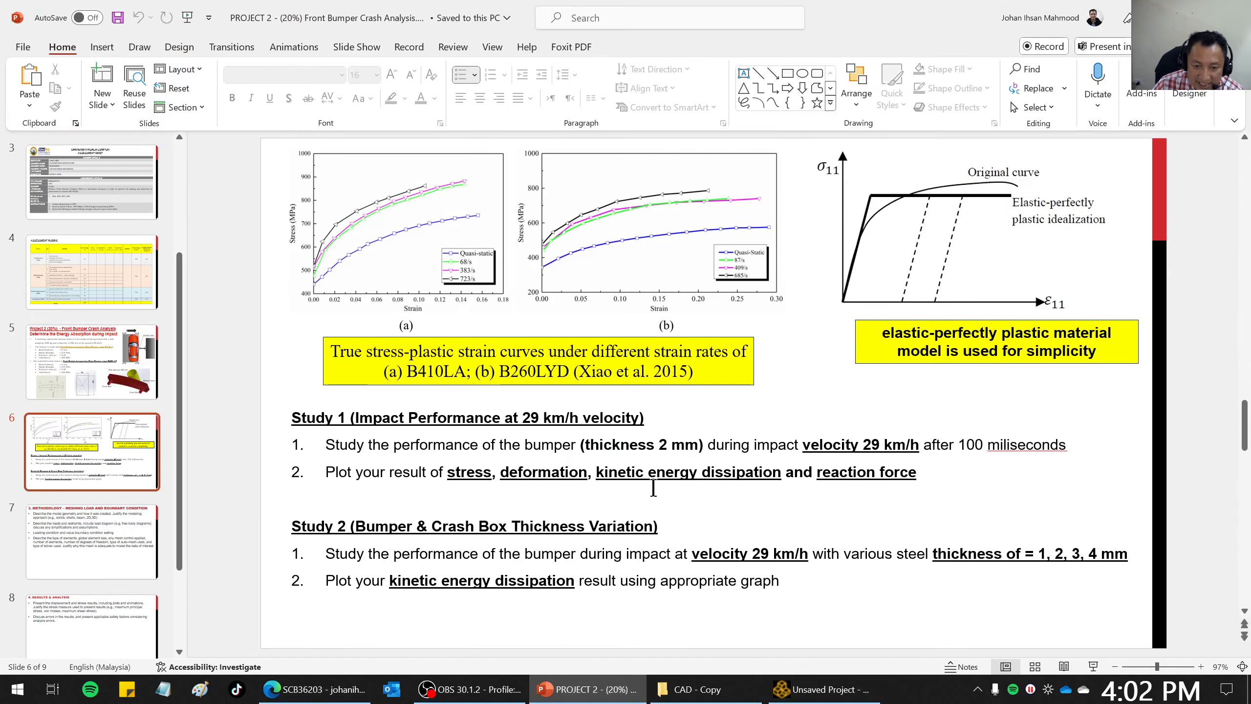
pyautogui.scroll(1, 679, 432)
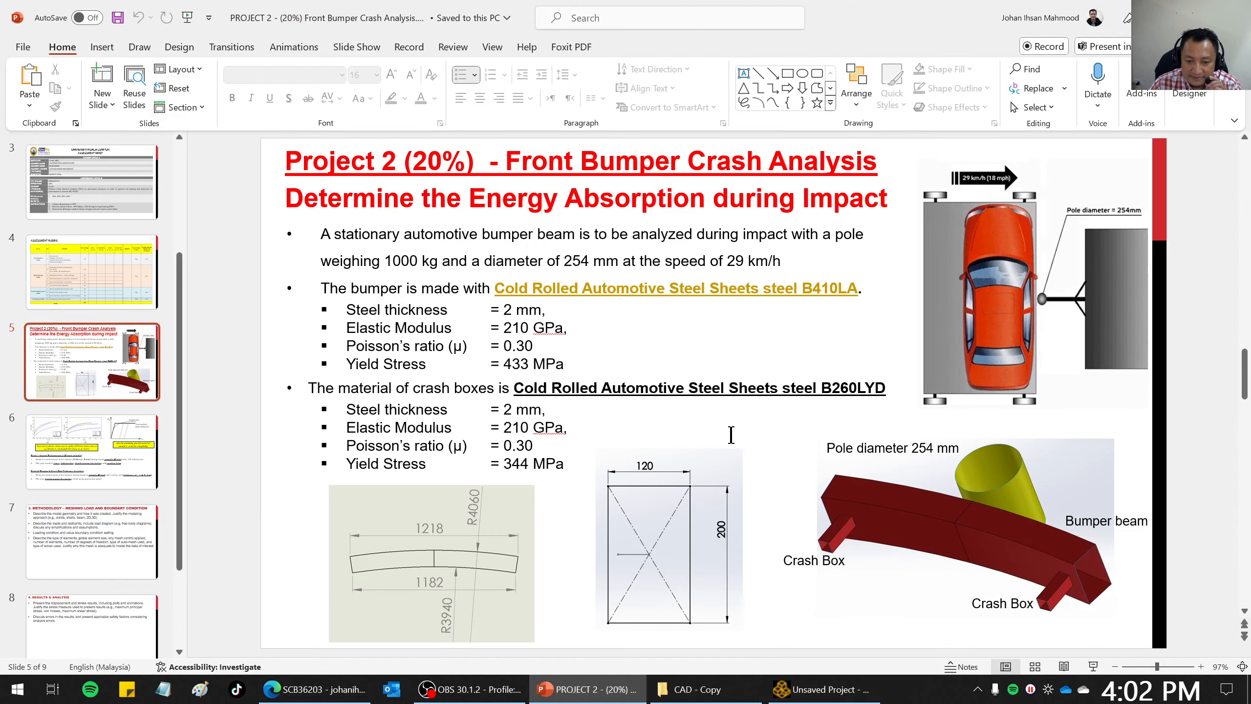
pyautogui.moveTo(503, 364); pyautogui.dragTo(528, 369)
pyautogui.hotkey('ctrl', 'c')
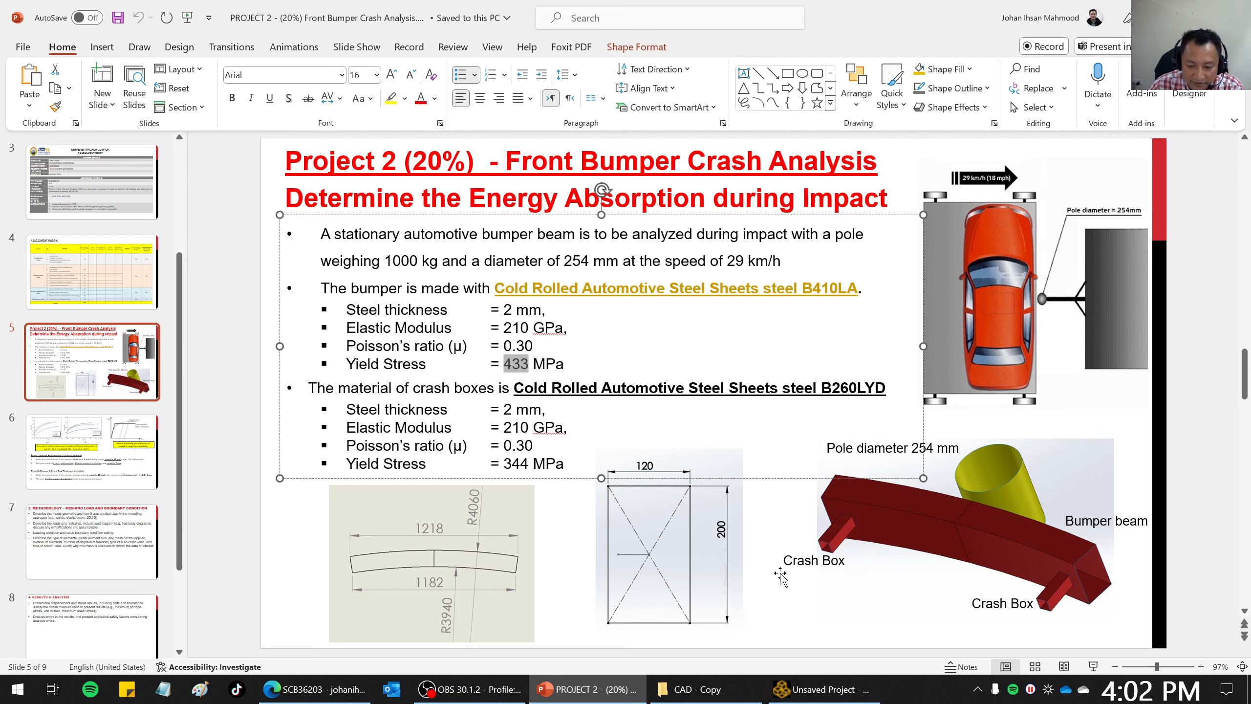
pyautogui.click(818, 690)
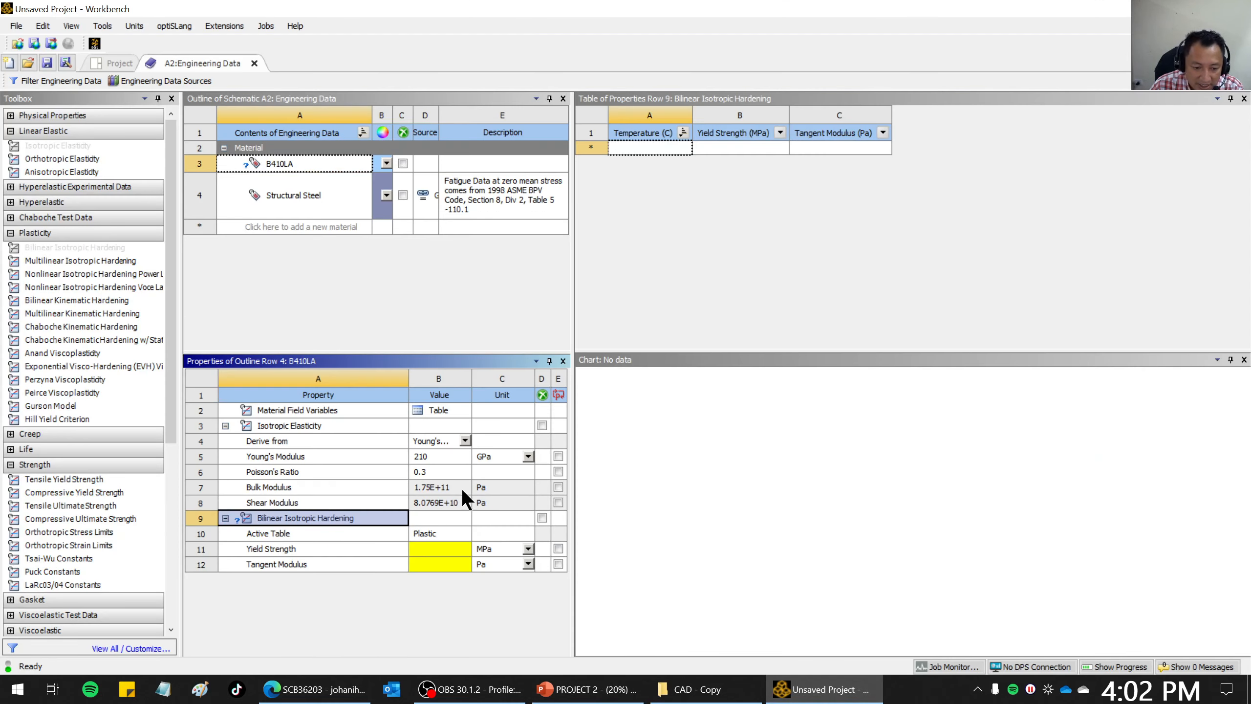
pyautogui.doubleClick(423, 549)
pyautogui.hotkey('ctrl', 'v')
pyautogui.press('Return')
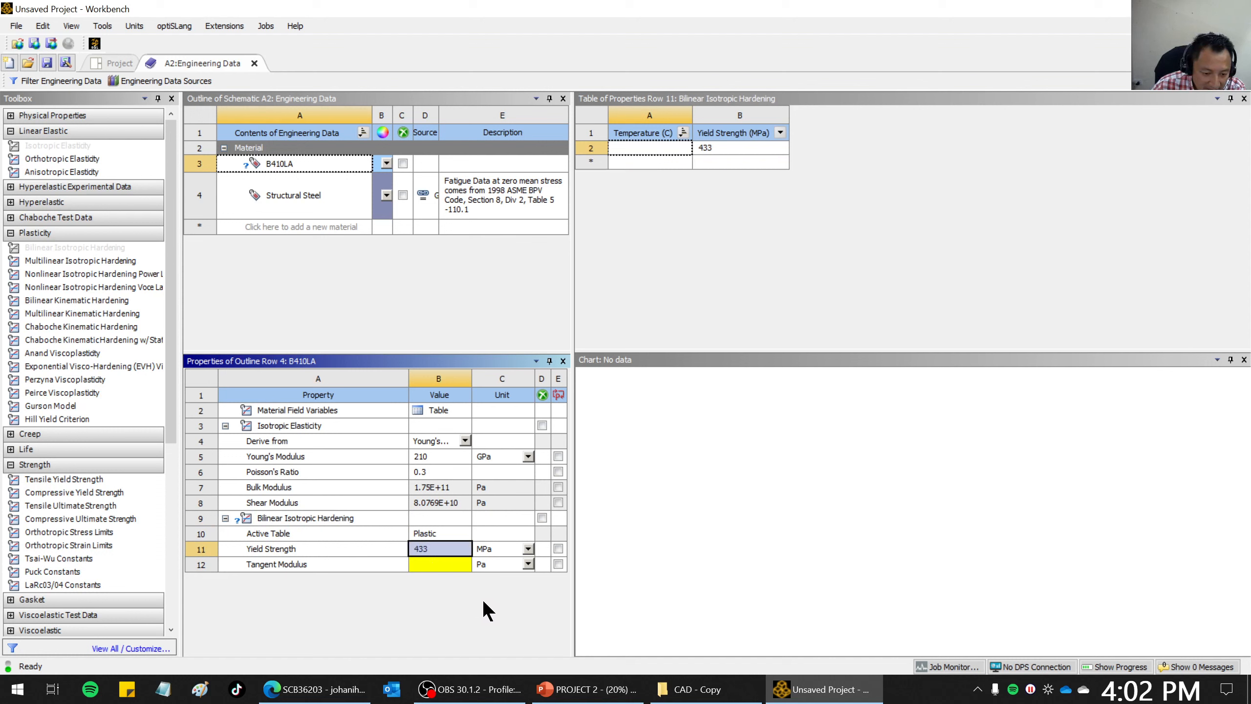
# Switch to PowerPoint and insert a blank slide directly after the Project 2 brief on slide 5.
pyautogui.click(418, 567)
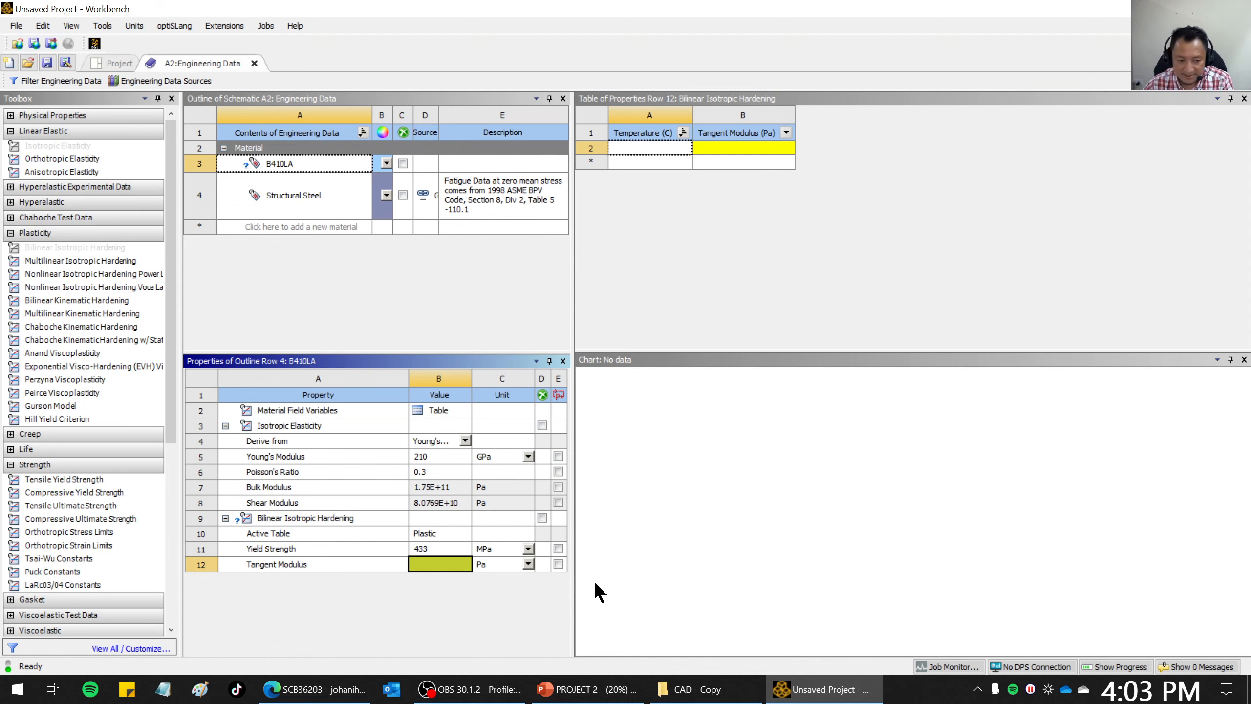
pyautogui.click(586, 689)
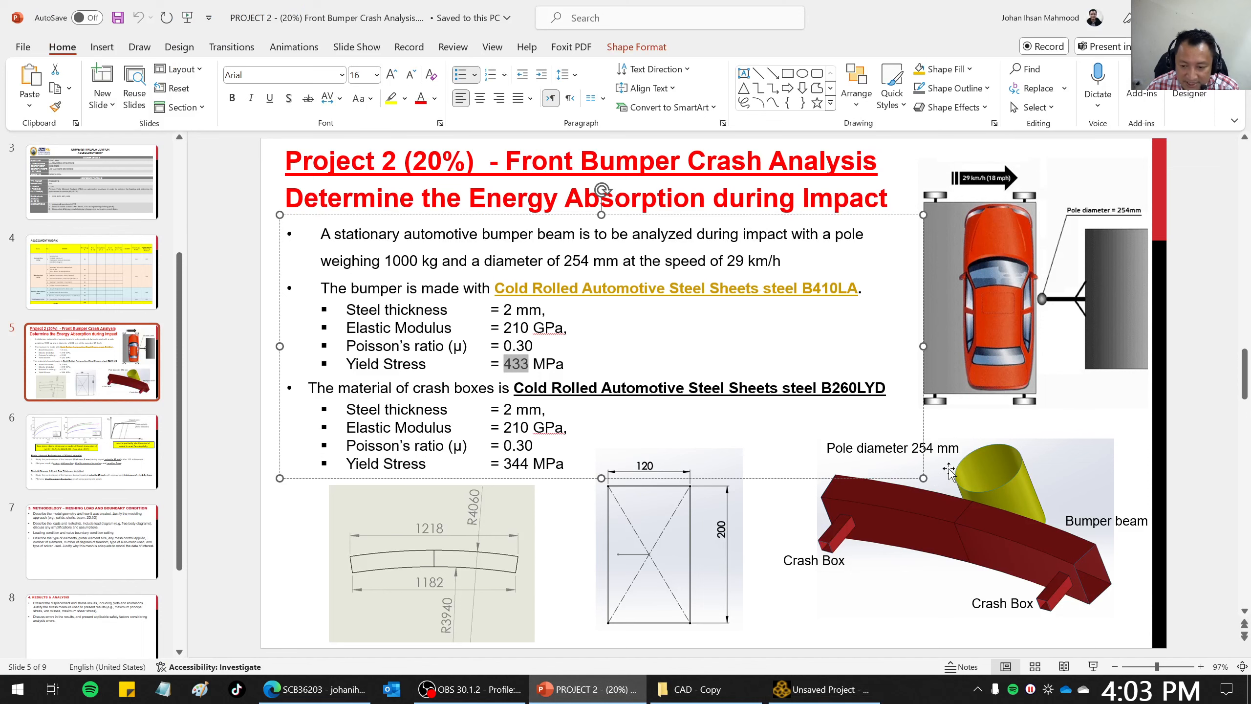
pyautogui.click(134, 411)
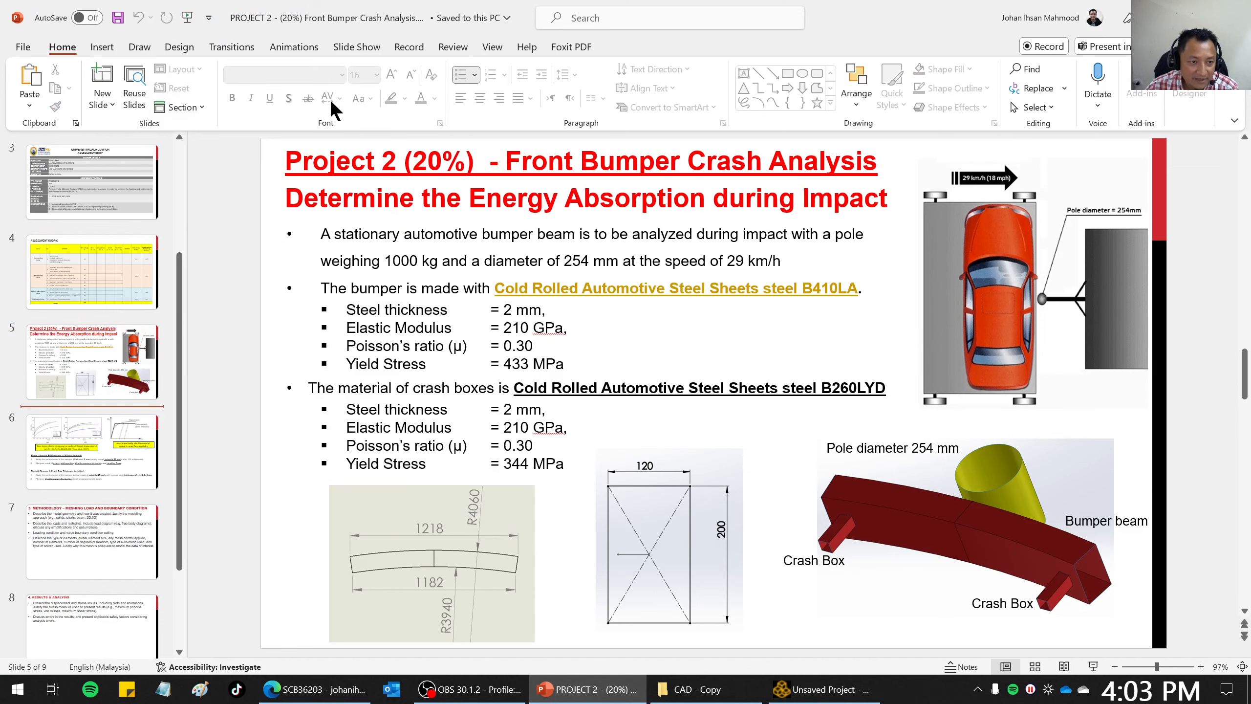
pyautogui.click(104, 48)
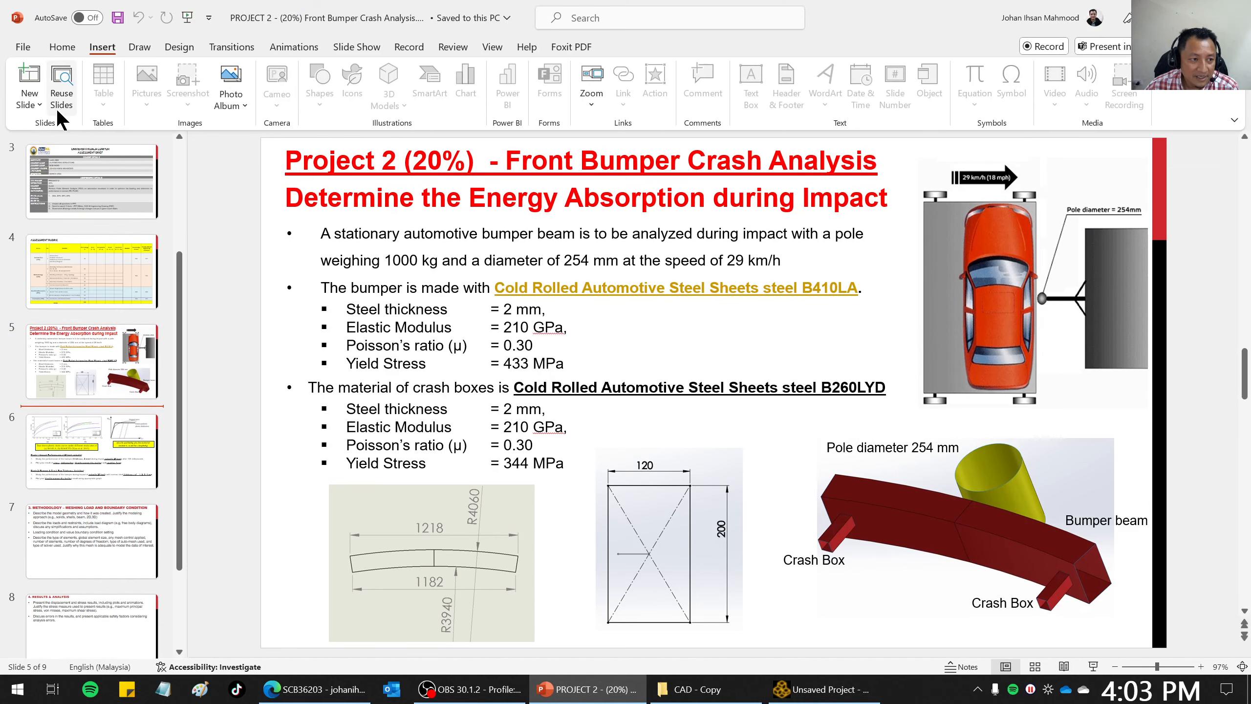
pyautogui.click(27, 105)
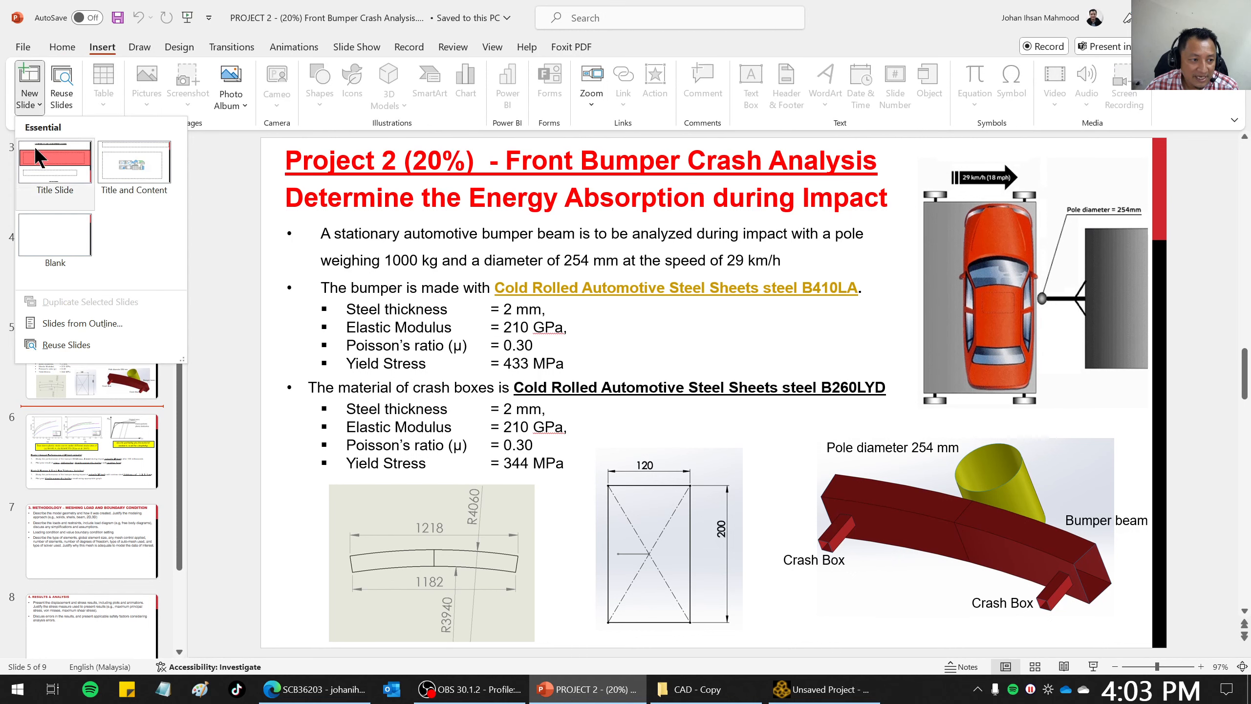
pyautogui.click(50, 236)
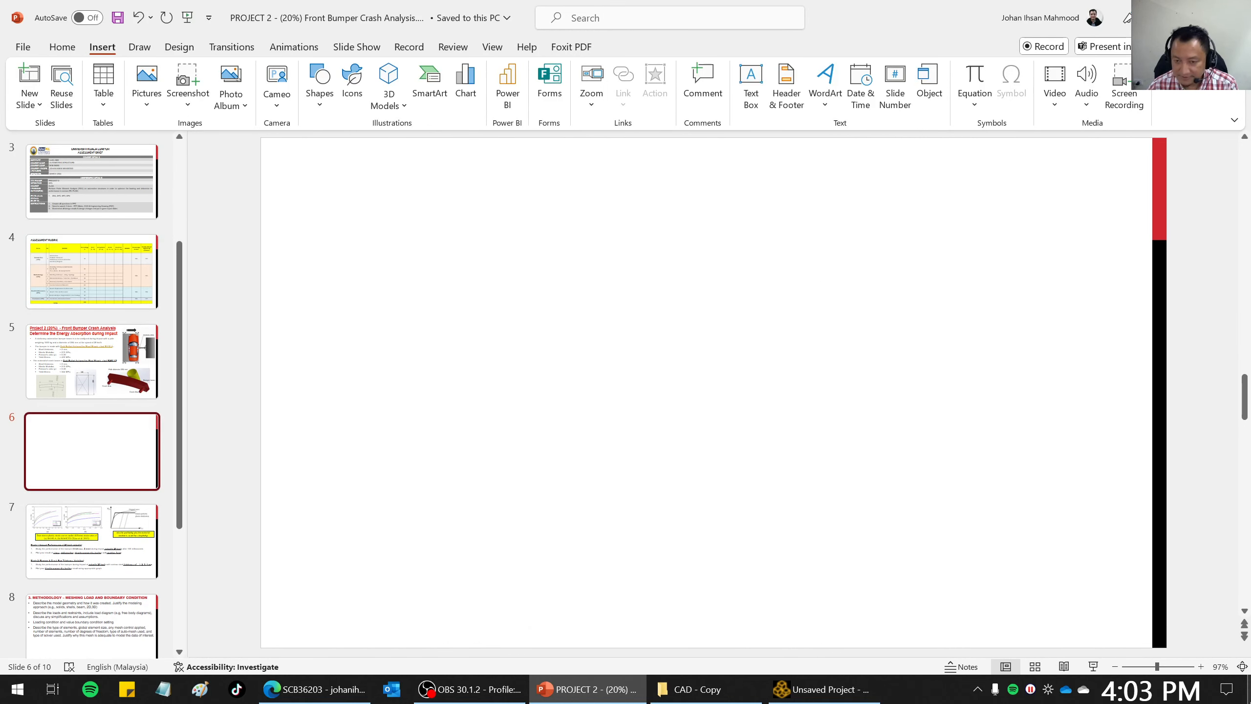
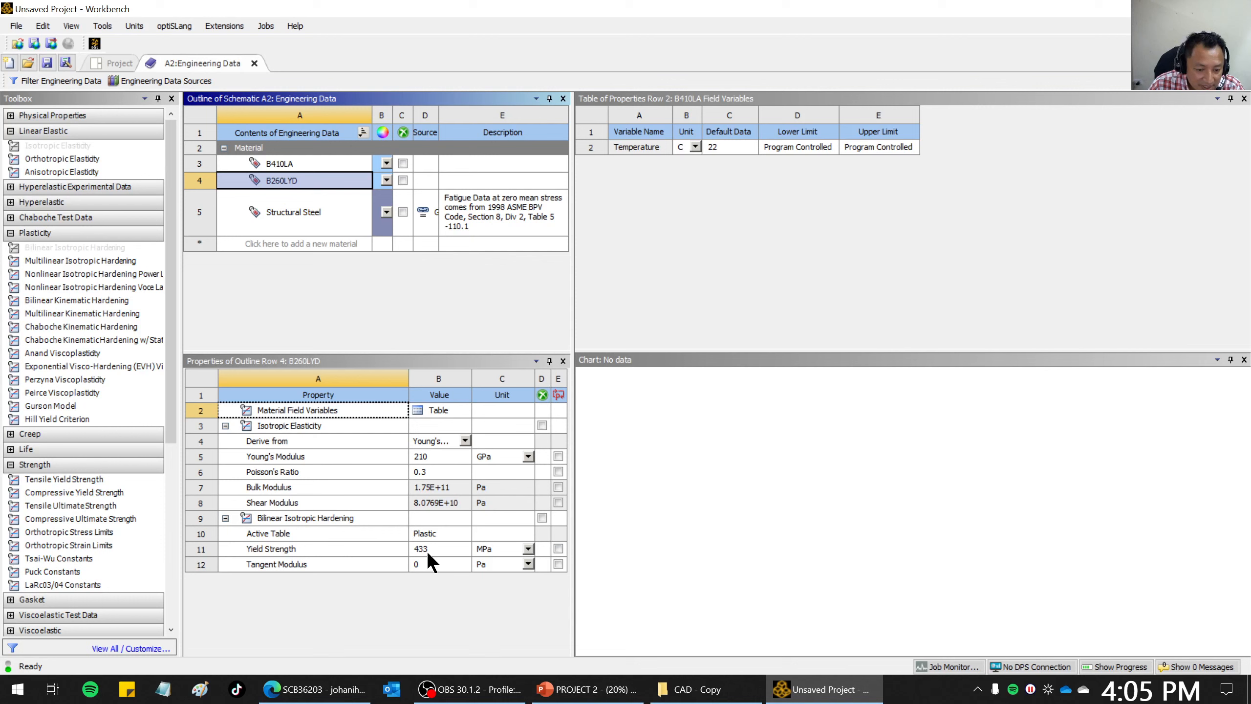
# Set B260LYD's yield strength to 344 MPa in Workbench and compare its properties with those of B410LA.
pyautogui.doubleClick(427, 550)
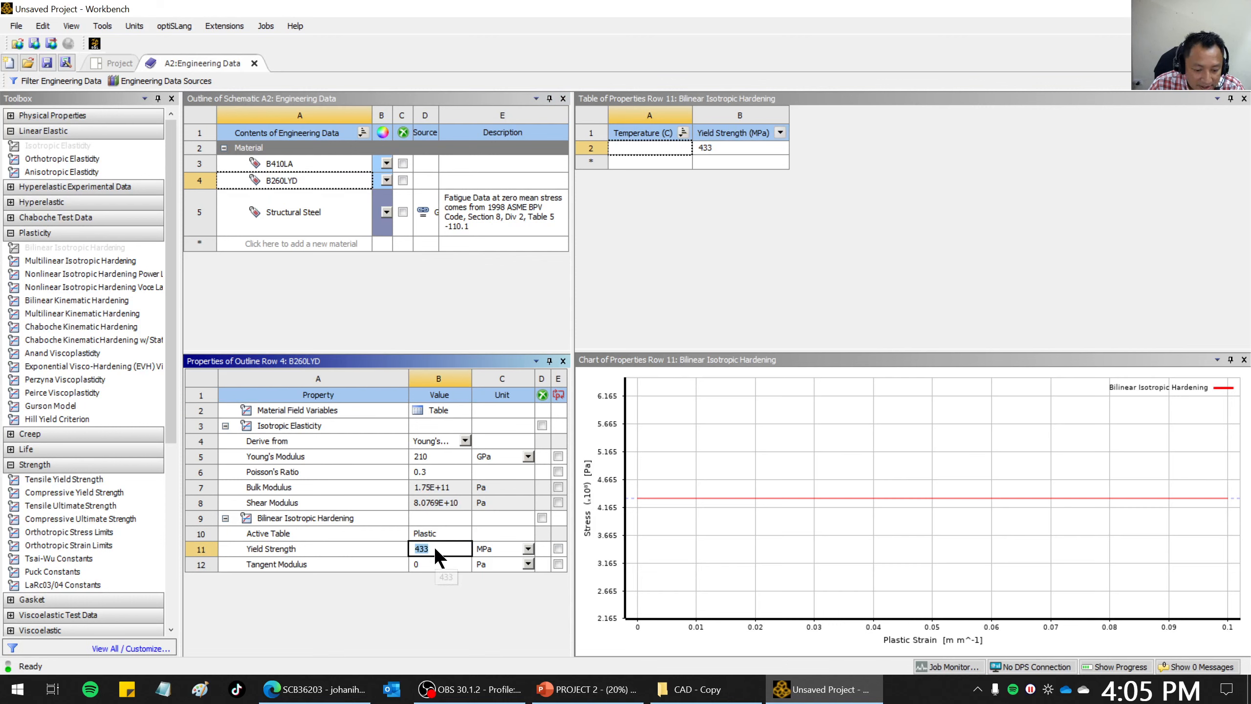
pyautogui.write('344')
pyautogui.press('Return')
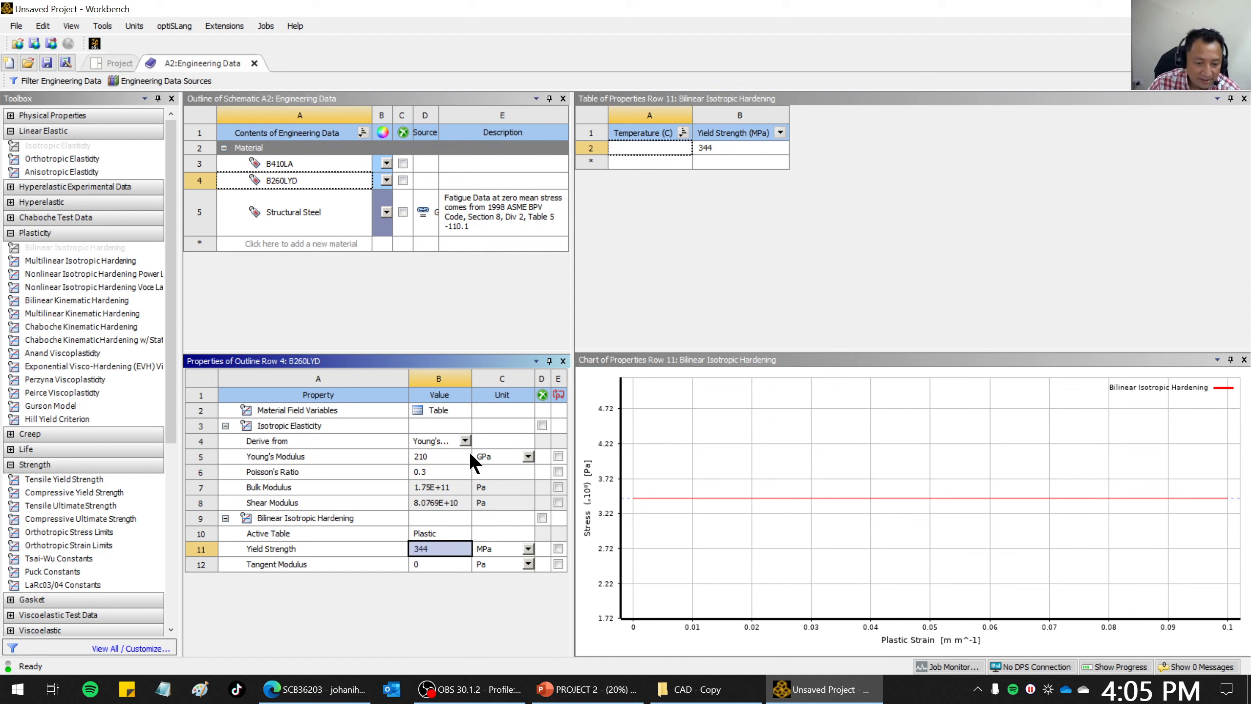
pyautogui.click(286, 165)
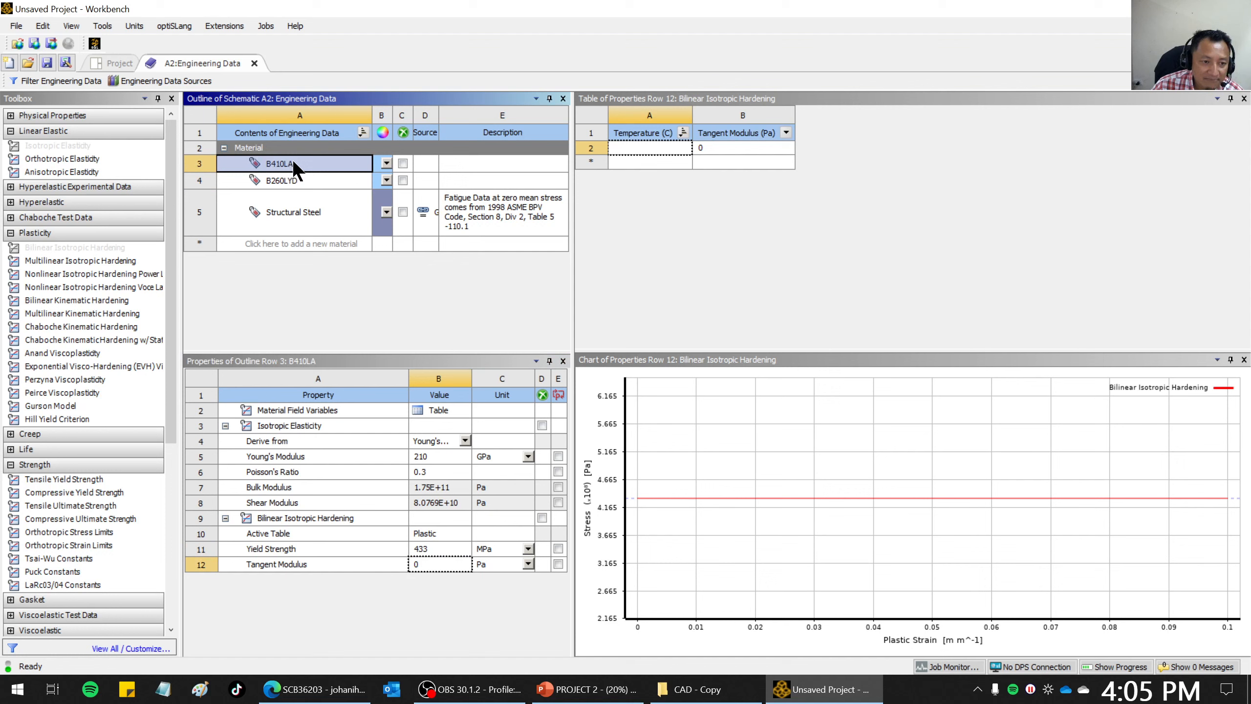
pyautogui.click(282, 176)
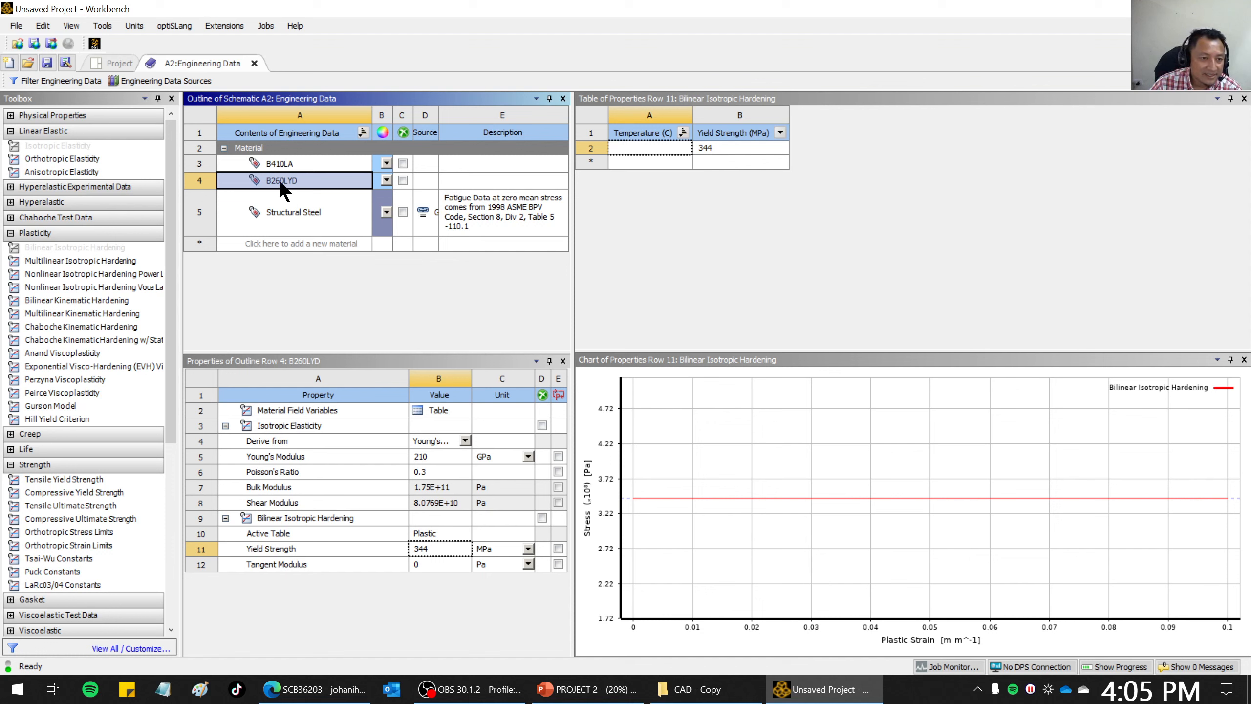
# Save the Workbench project to the Desktop as BUMPER CRASH.
pyautogui.click(17, 25)
pyautogui.click(39, 88)
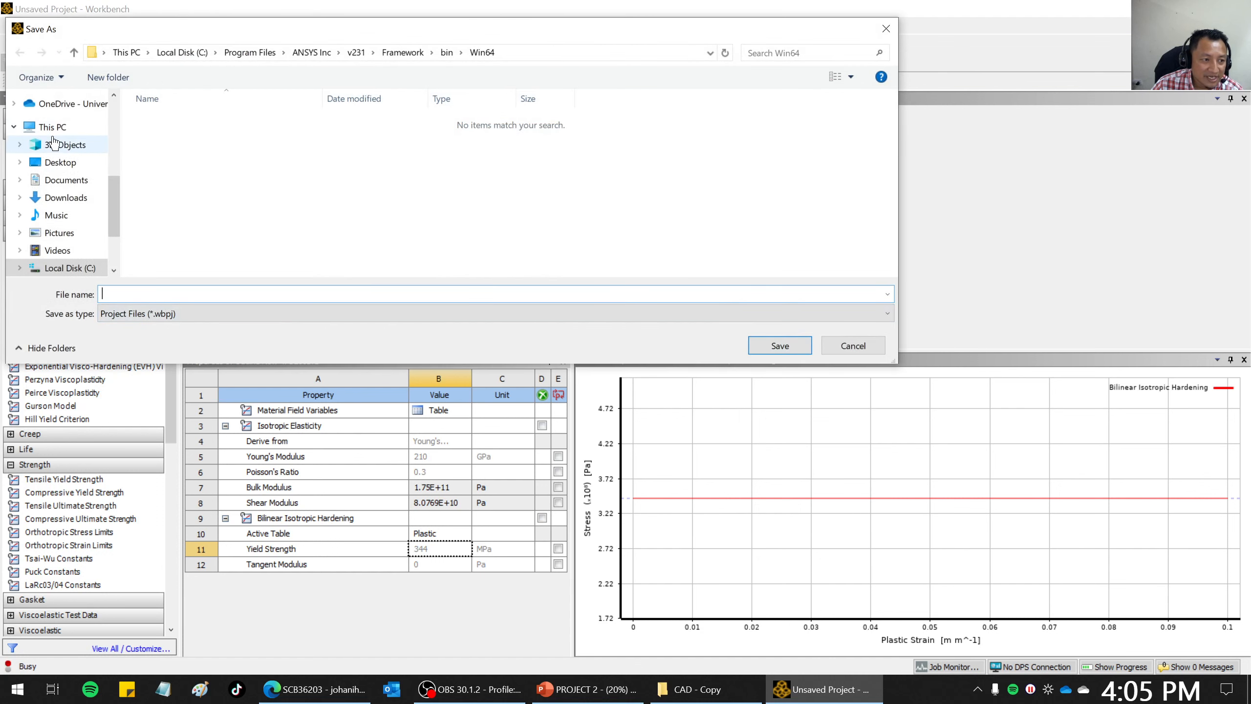
pyautogui.click(56, 163)
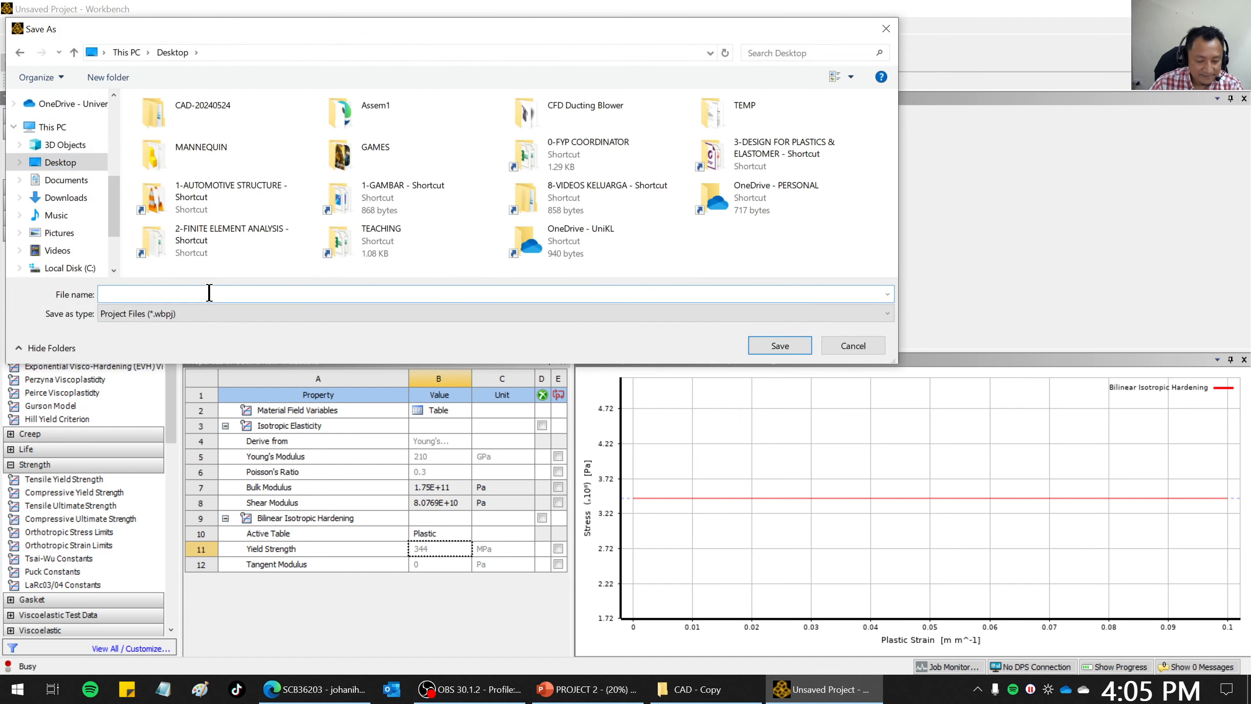
pyautogui.write('BUM')
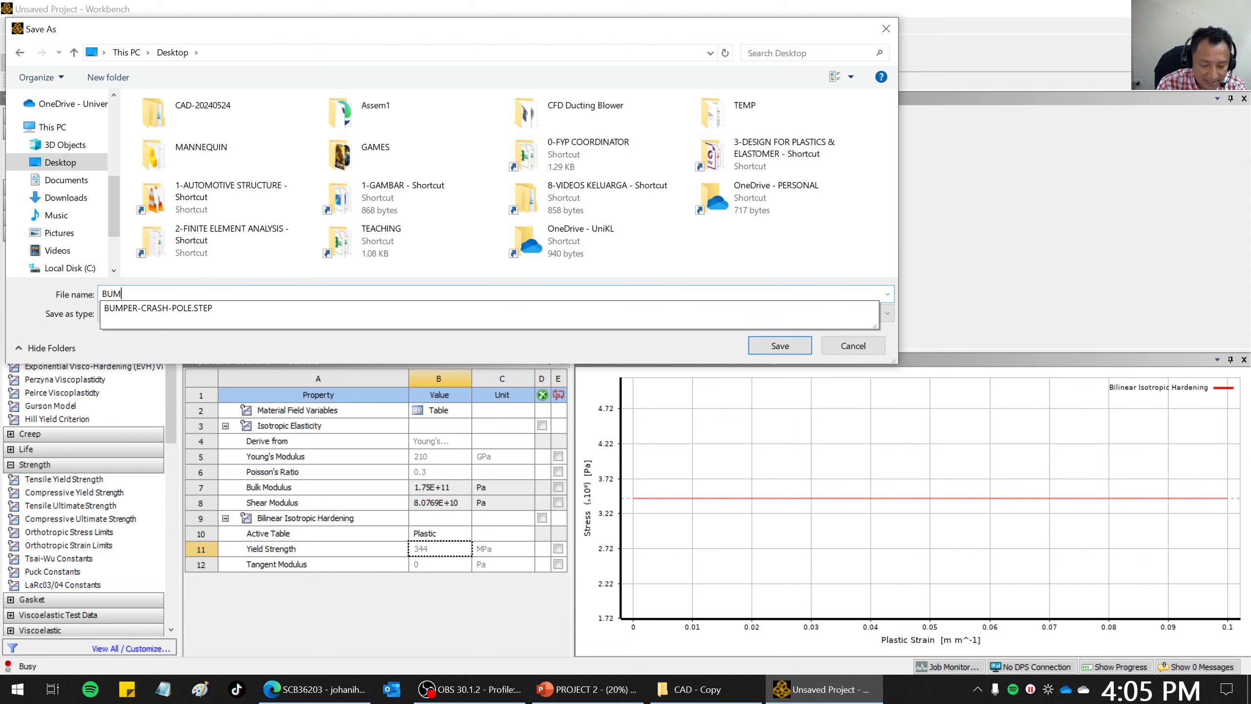
pyautogui.write('PER CRASH')
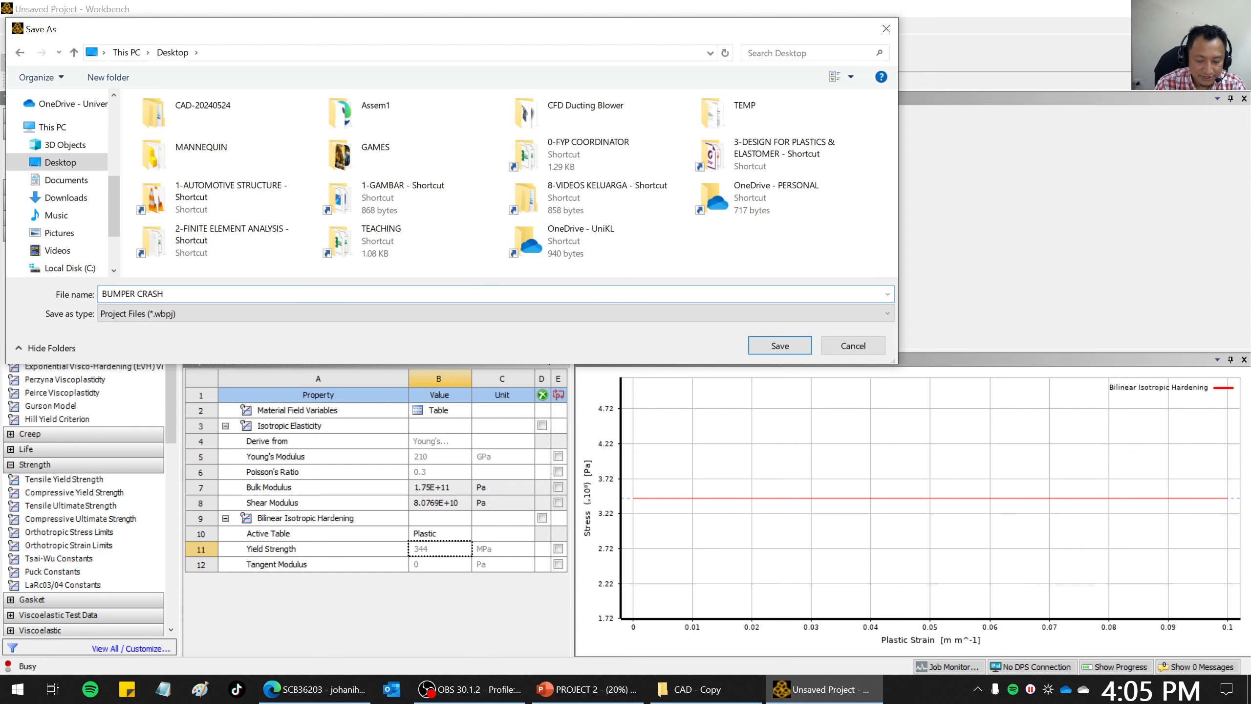
pyautogui.press('Return')
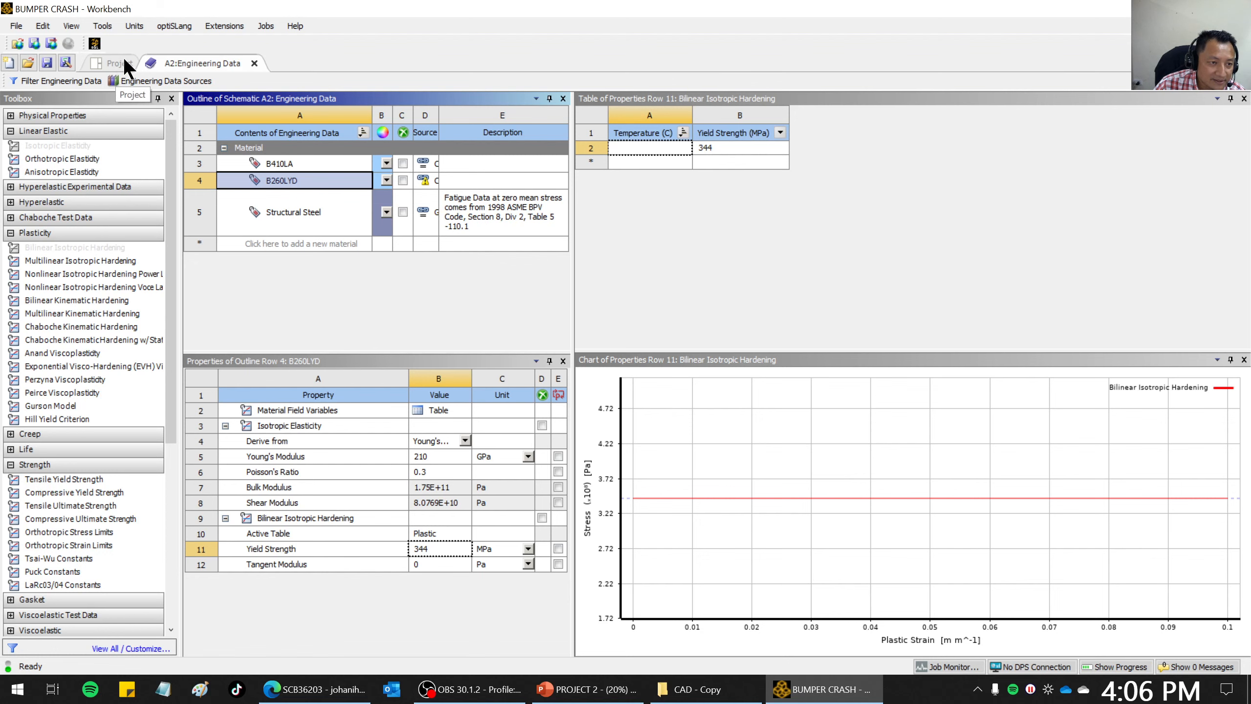
# Close and reopen Engineering Data, and compare the B260LYD and B410LA material properties.
pyautogui.click(254, 63)
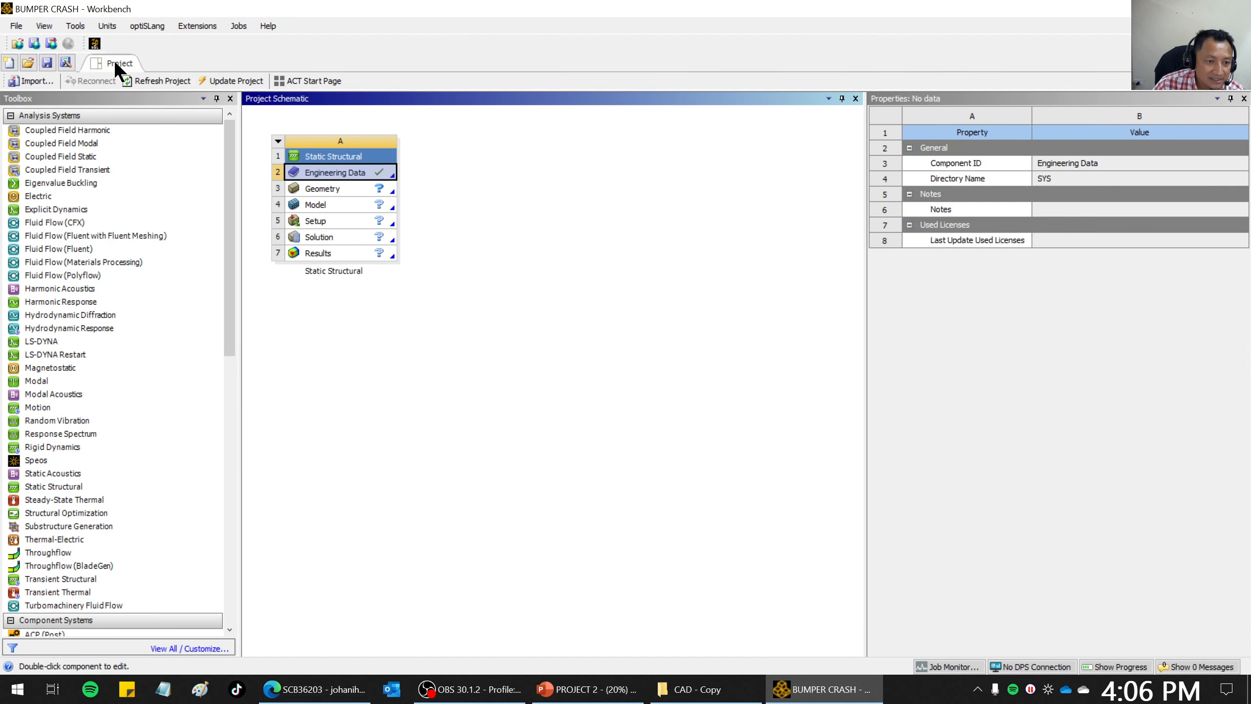
pyautogui.doubleClick(322, 173)
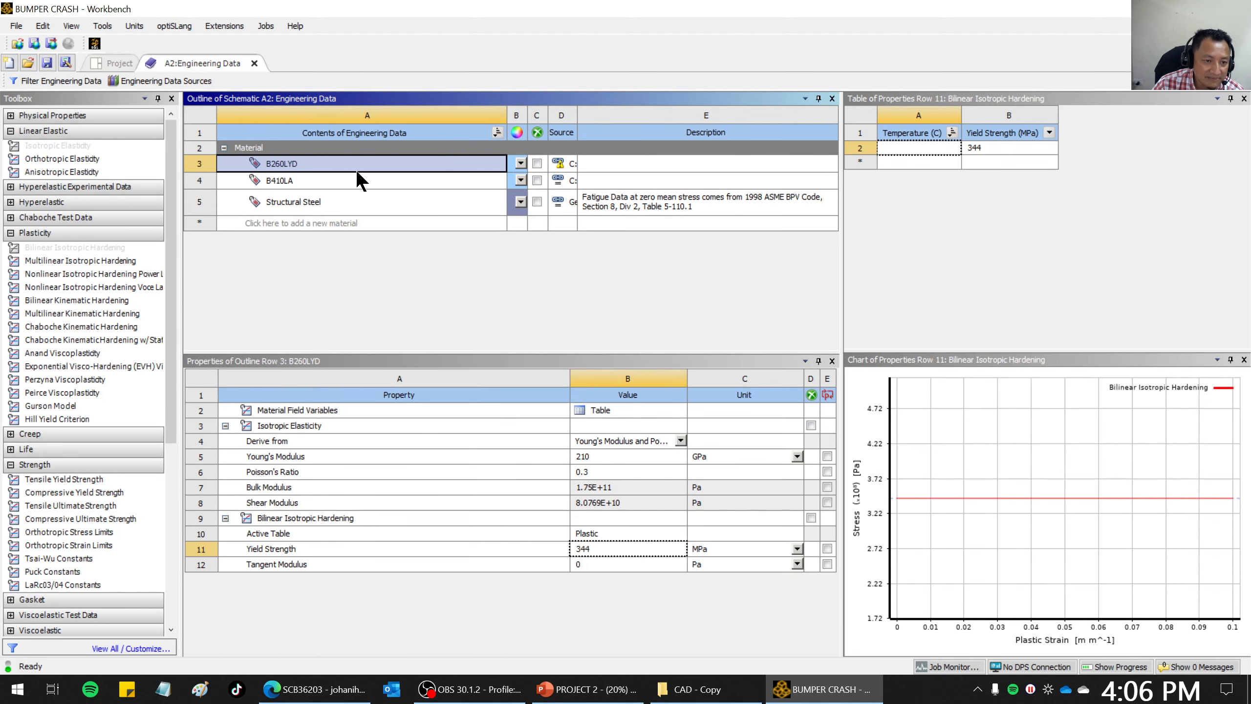
pyautogui.click(344, 179)
pyautogui.click(340, 160)
pyautogui.click(327, 178)
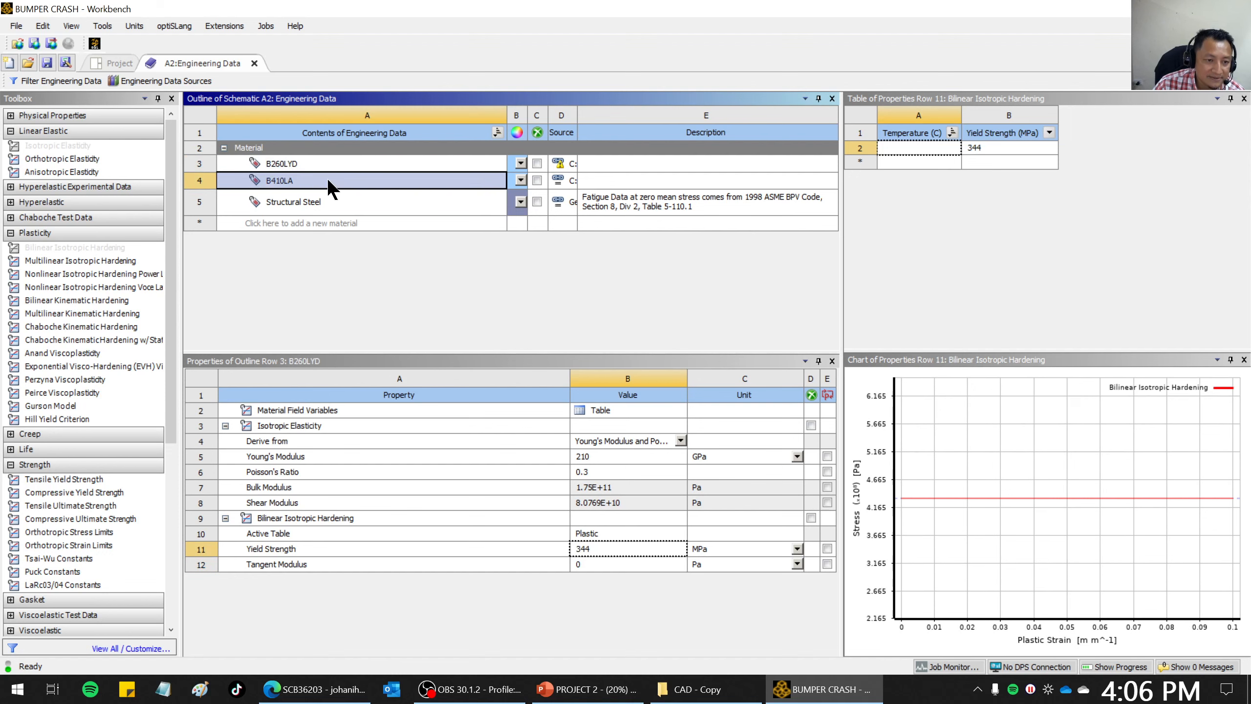
pyautogui.click(332, 159)
pyautogui.click(318, 178)
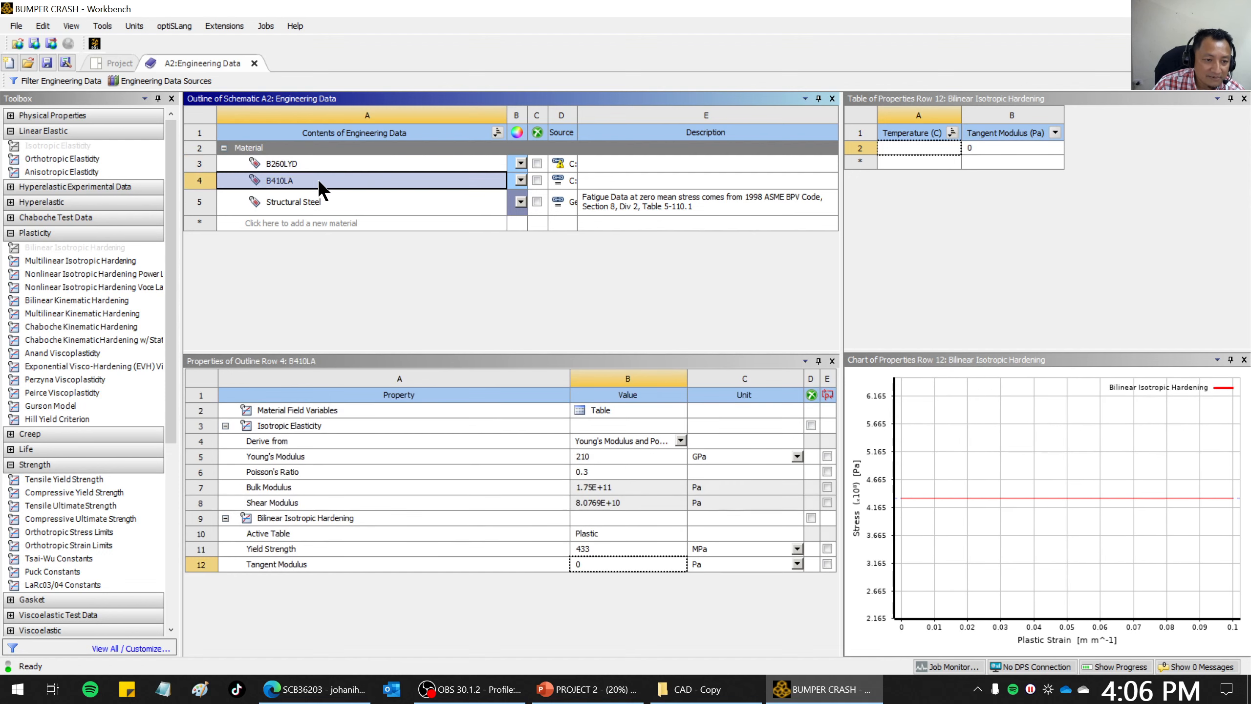
pyautogui.click(298, 158)
pyautogui.click(294, 175)
# Examine the full property list of Structural Steel with its Isotropic Elasticity group collapsed.
pyautogui.click(292, 203)
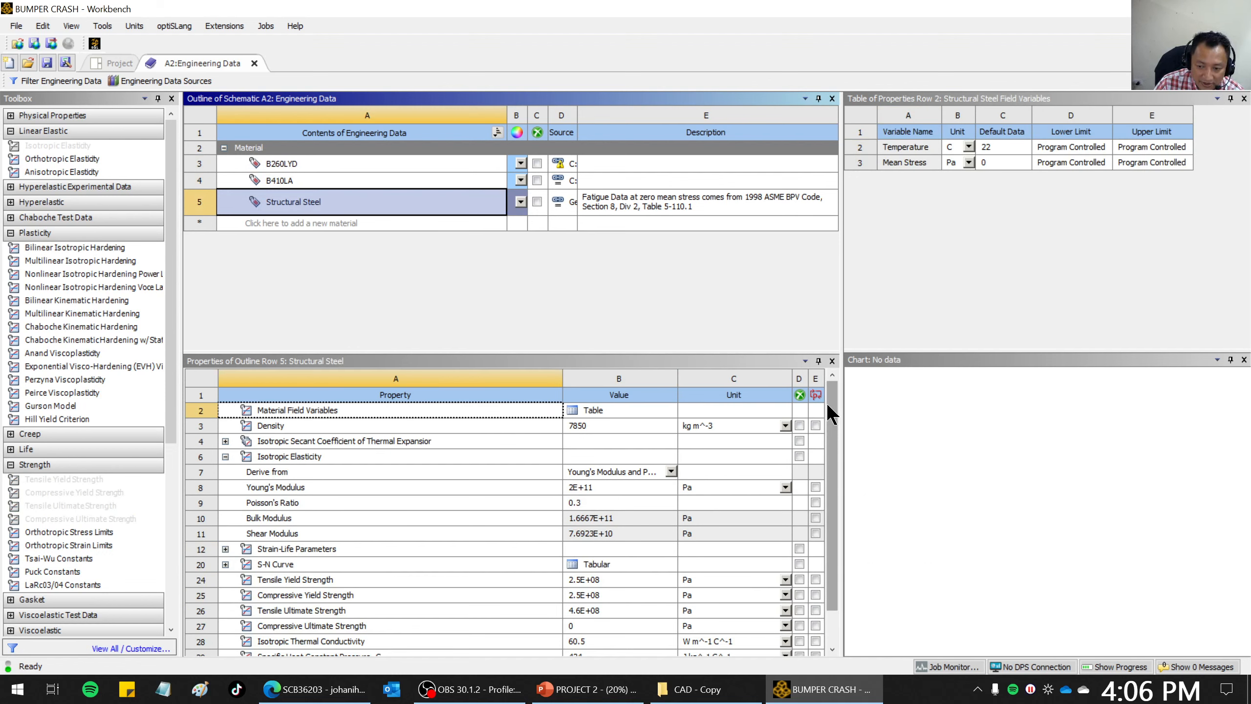
pyautogui.moveTo(830, 408); pyautogui.dragTo(831, 503)
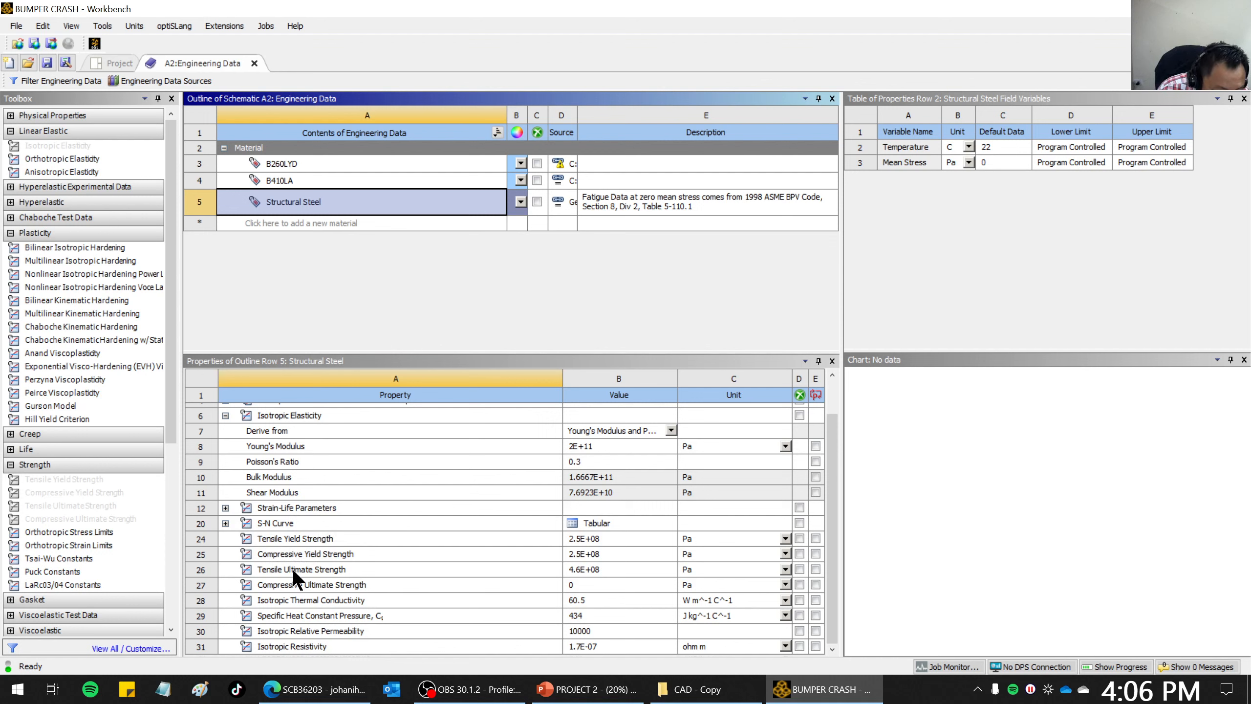
pyautogui.click(225, 415)
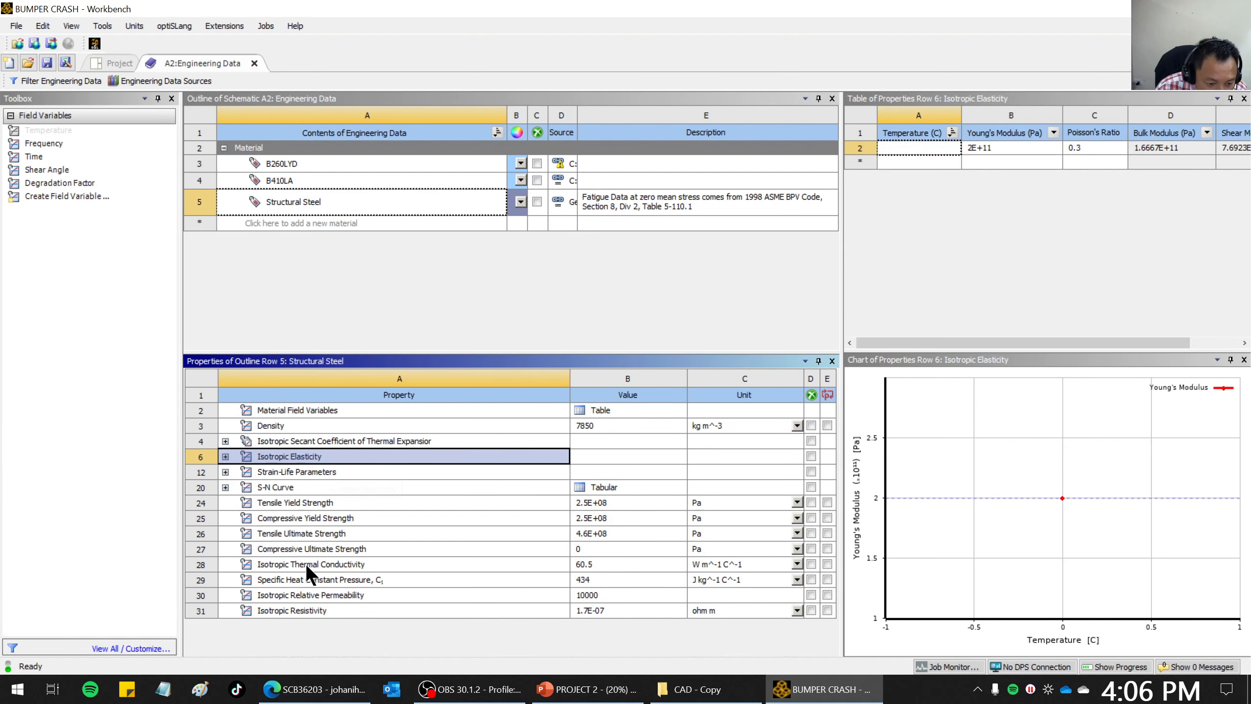
# Review B410LA's Bilinear Isotropic Hardening entries, and close Engineering Data to return to the project schematic.
pyautogui.click(283, 180)
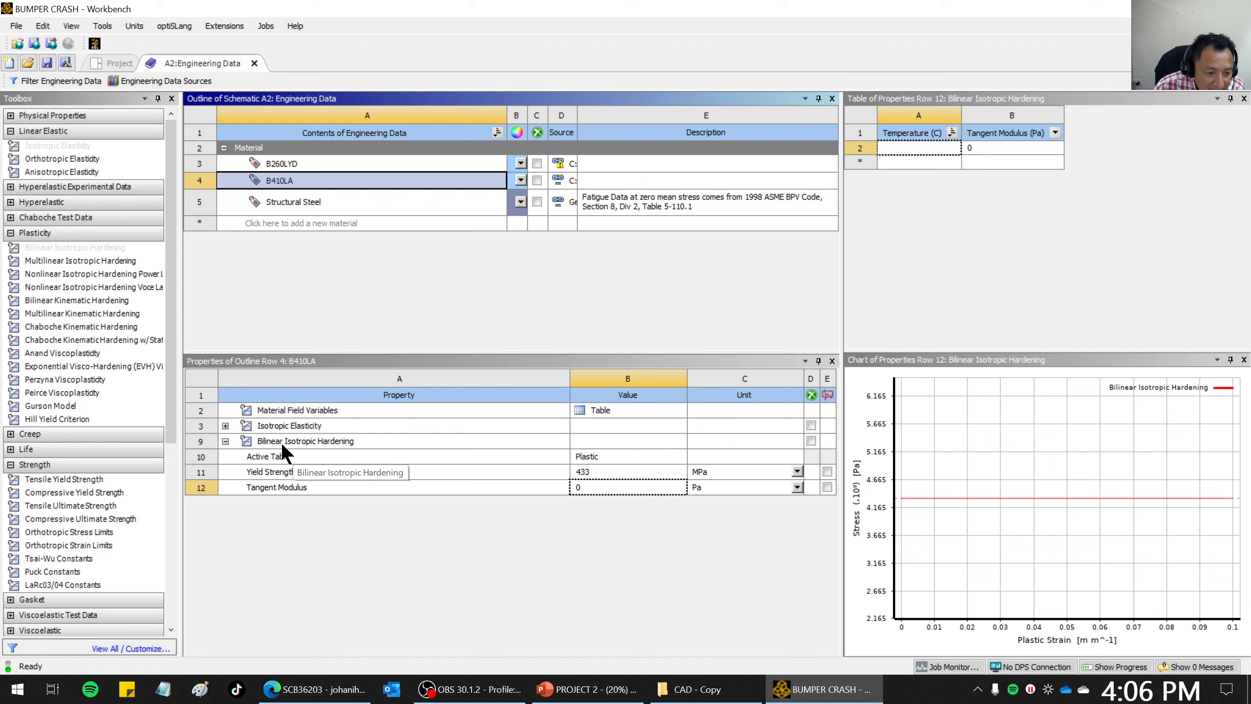
pyautogui.click(226, 440)
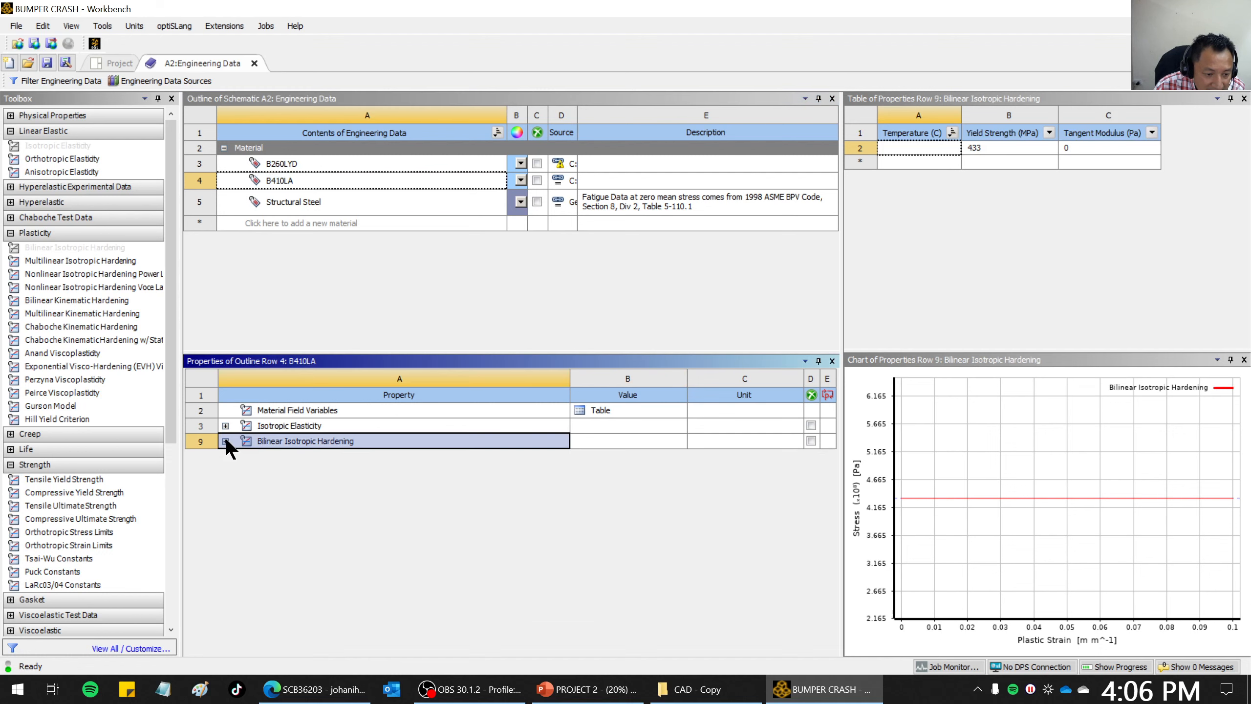
pyautogui.click(226, 441)
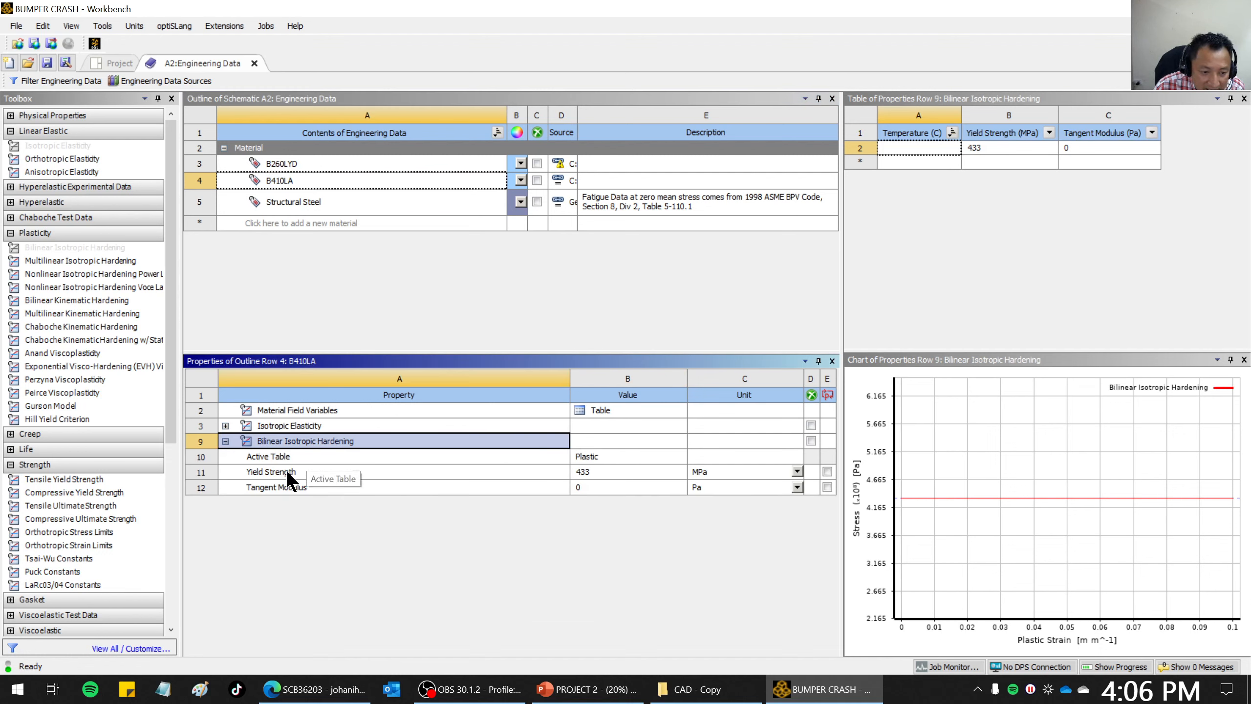
pyautogui.click(296, 456)
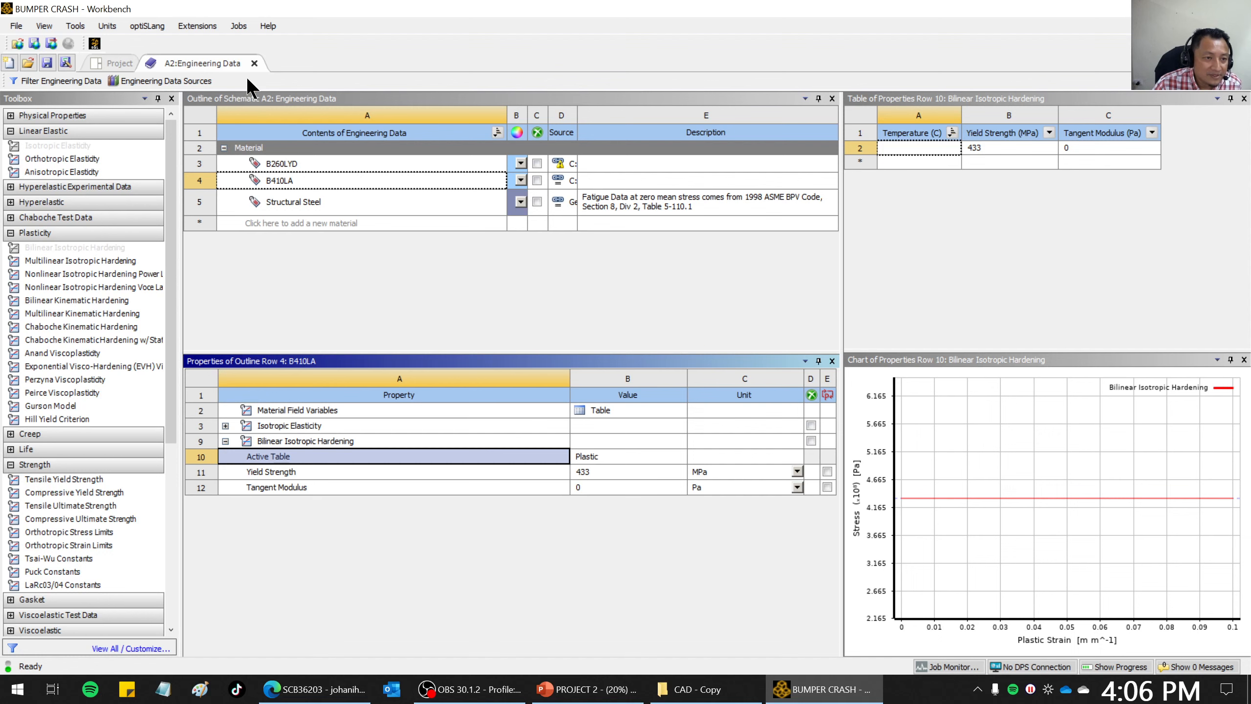
pyautogui.click(255, 63)
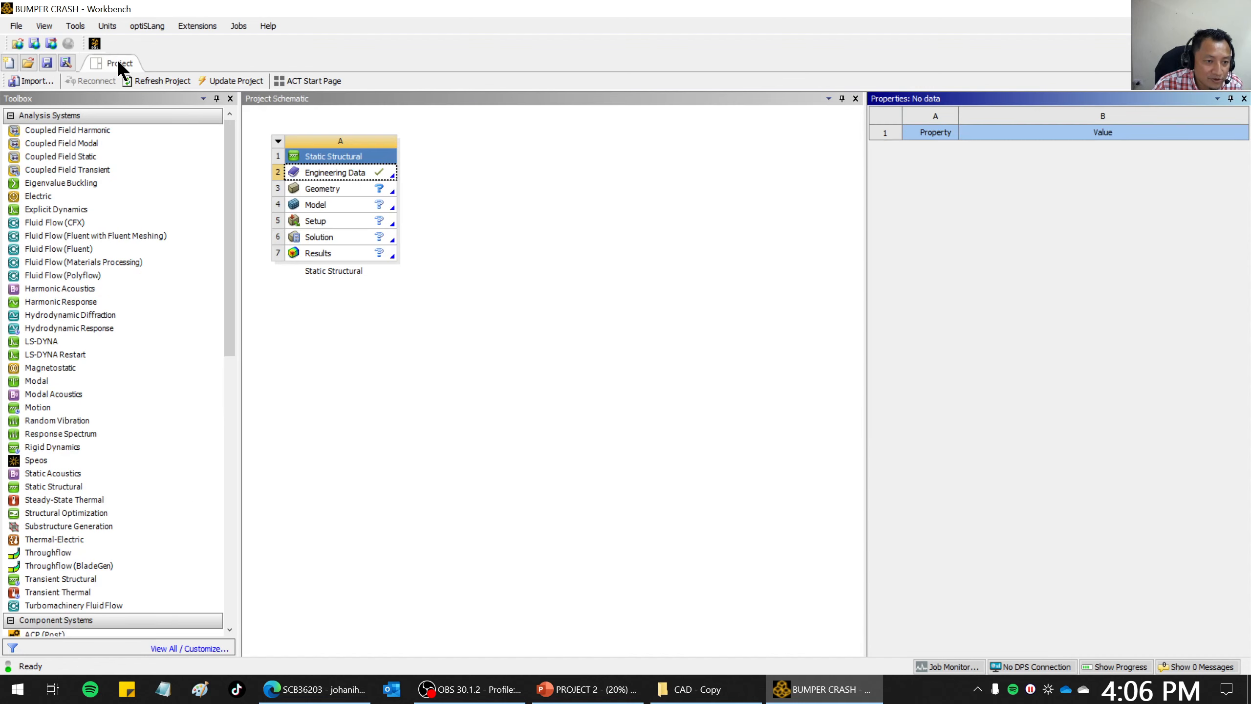
# Import BUMPER-CRASH-POLE.STEP from the Desktop as the geometry of the Static Structural system.
pyautogui.click(334, 189)
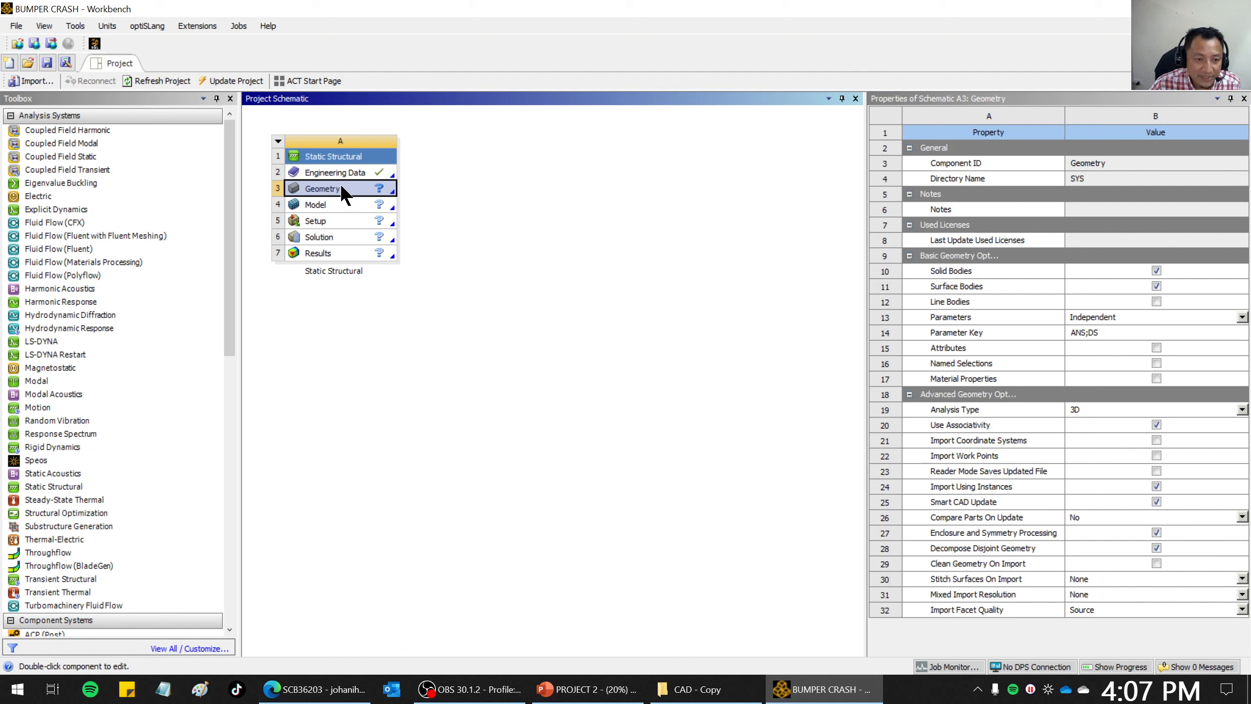
pyautogui.rightClick(341, 187)
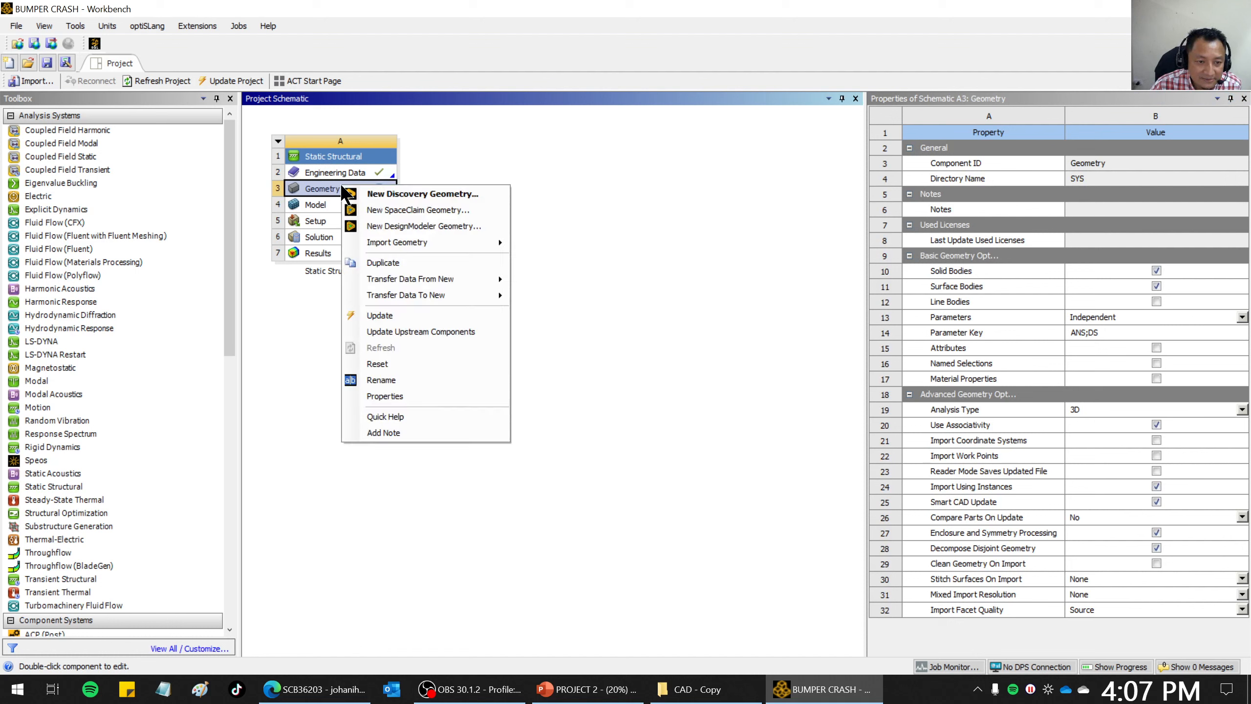
pyautogui.moveTo(418, 247)
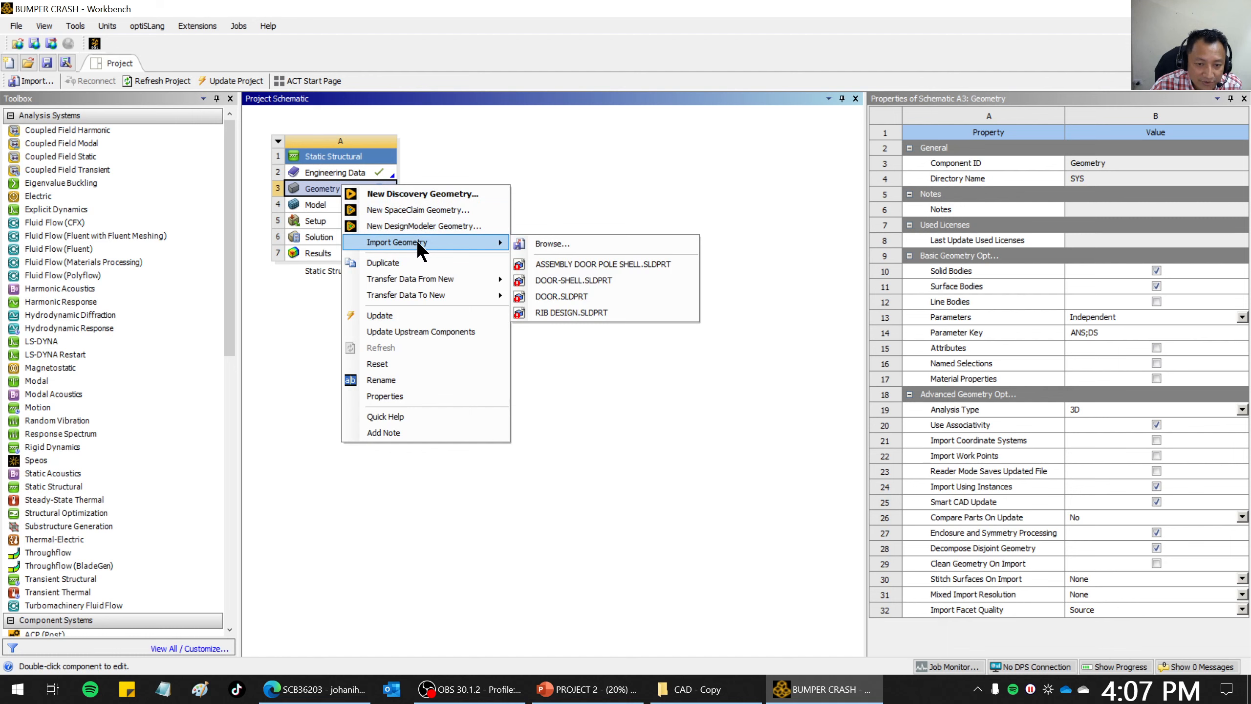
pyautogui.click(561, 243)
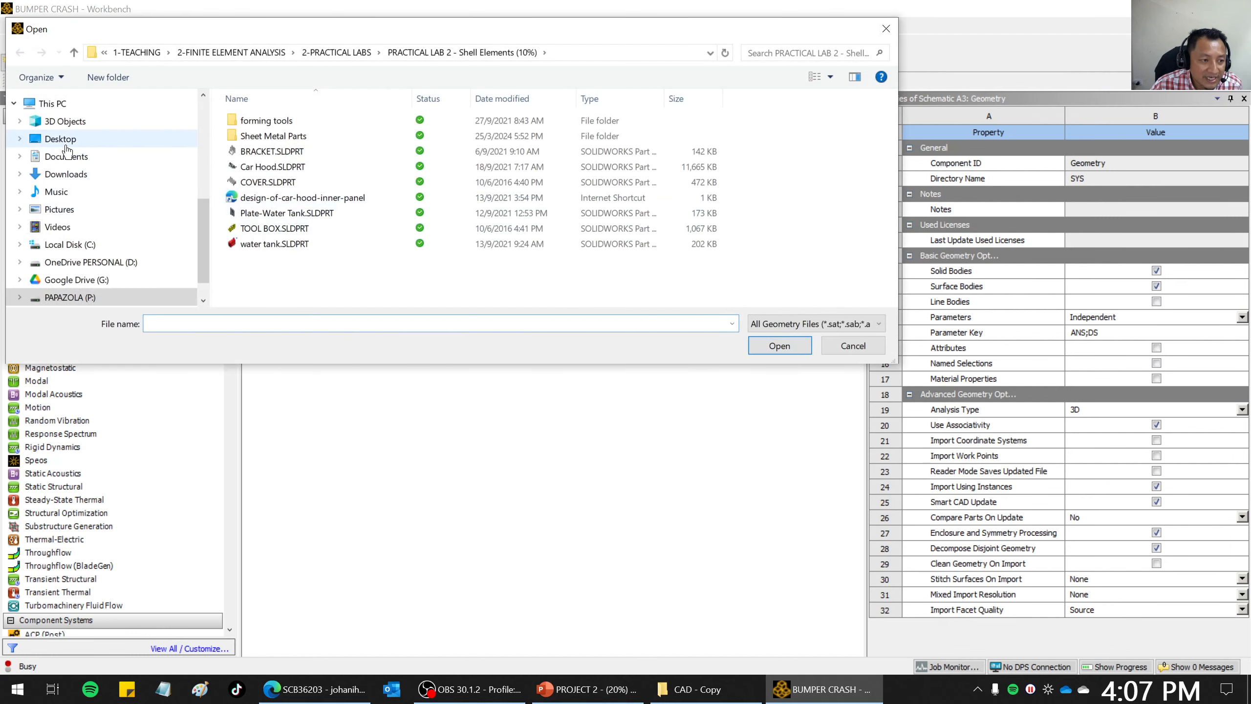
pyautogui.click(66, 147)
pyautogui.scroll(-1, 889, 271)
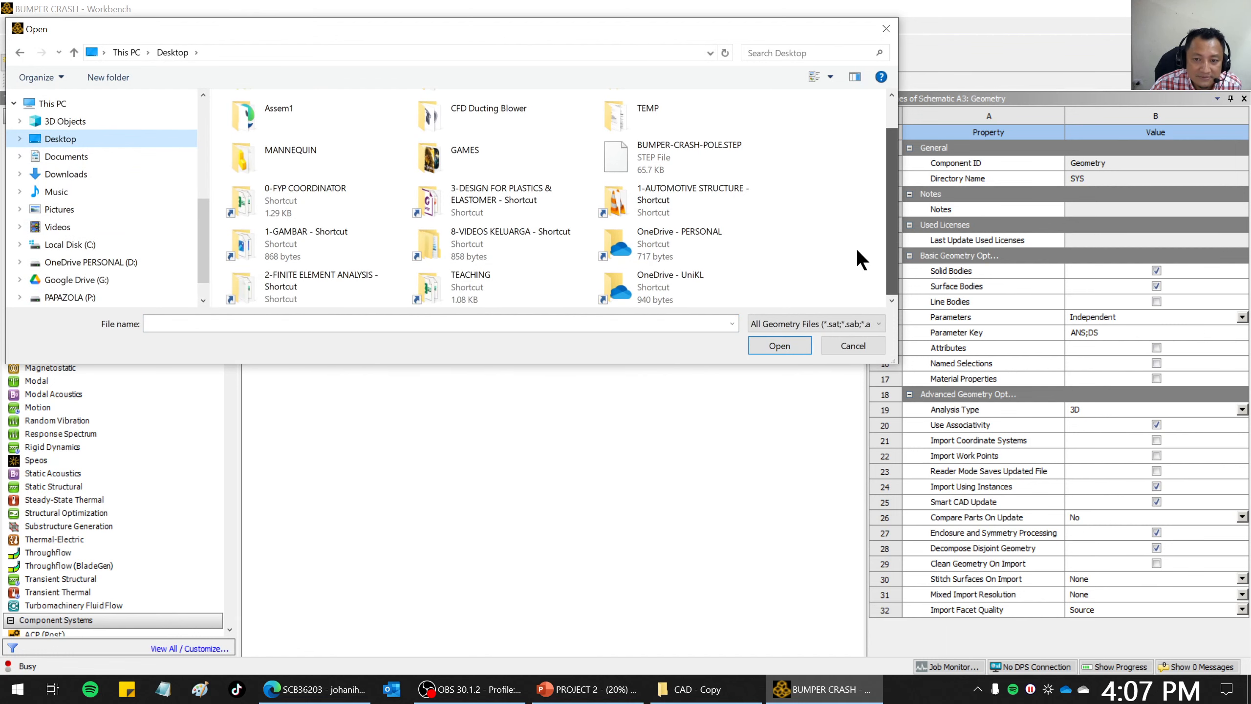
pyautogui.doubleClick(654, 173)
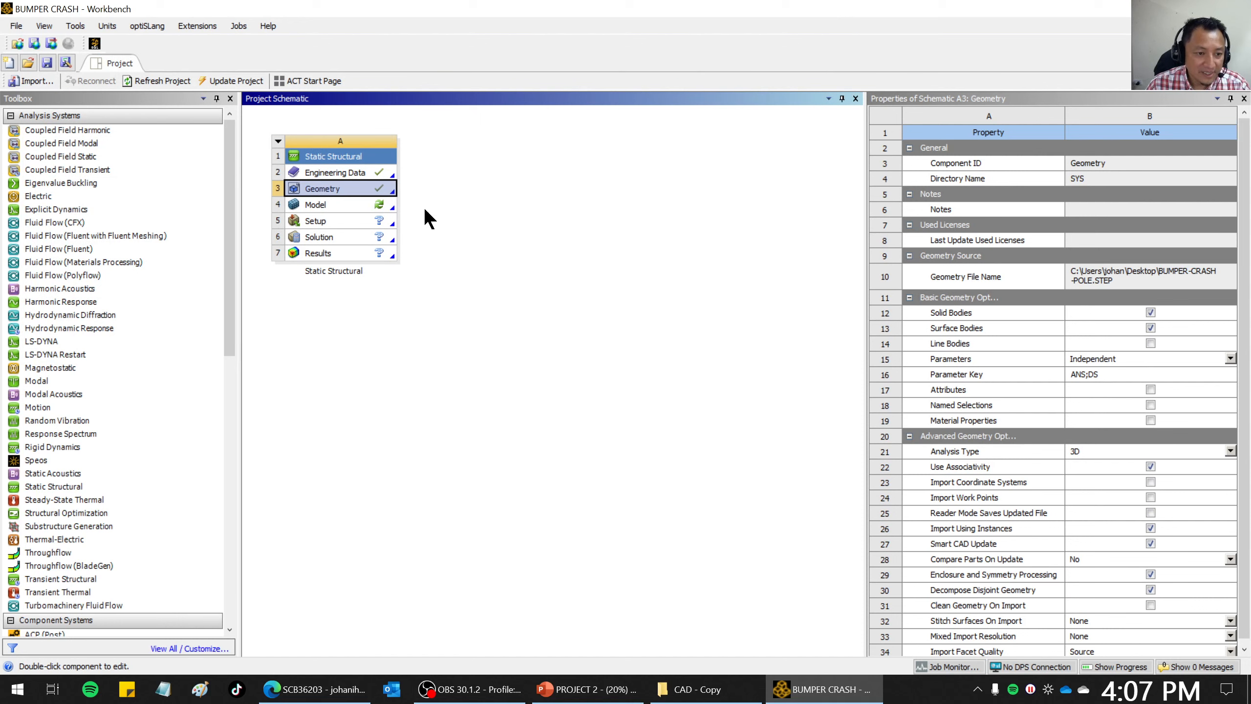
# Open the Static Structural model in Mechanical and identify each imported geometry body by highlighting them one after another.
pyautogui.doubleClick(323, 203)
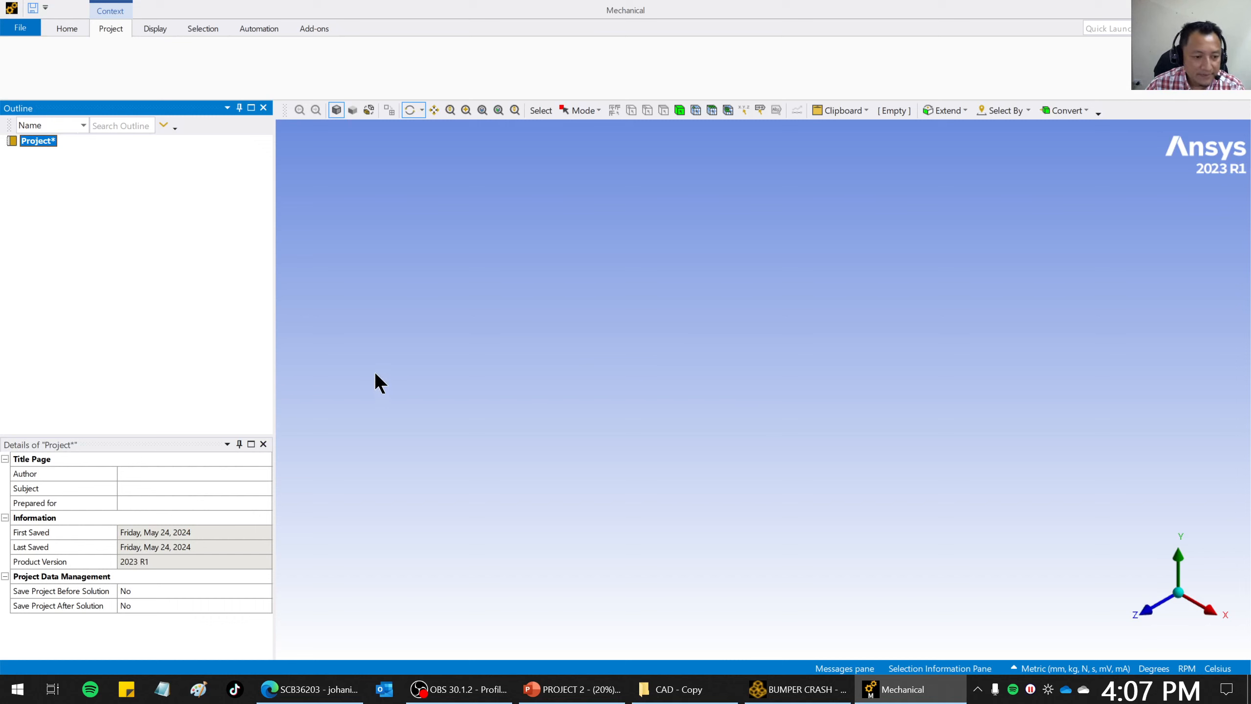
pyautogui.moveTo(665, 690)
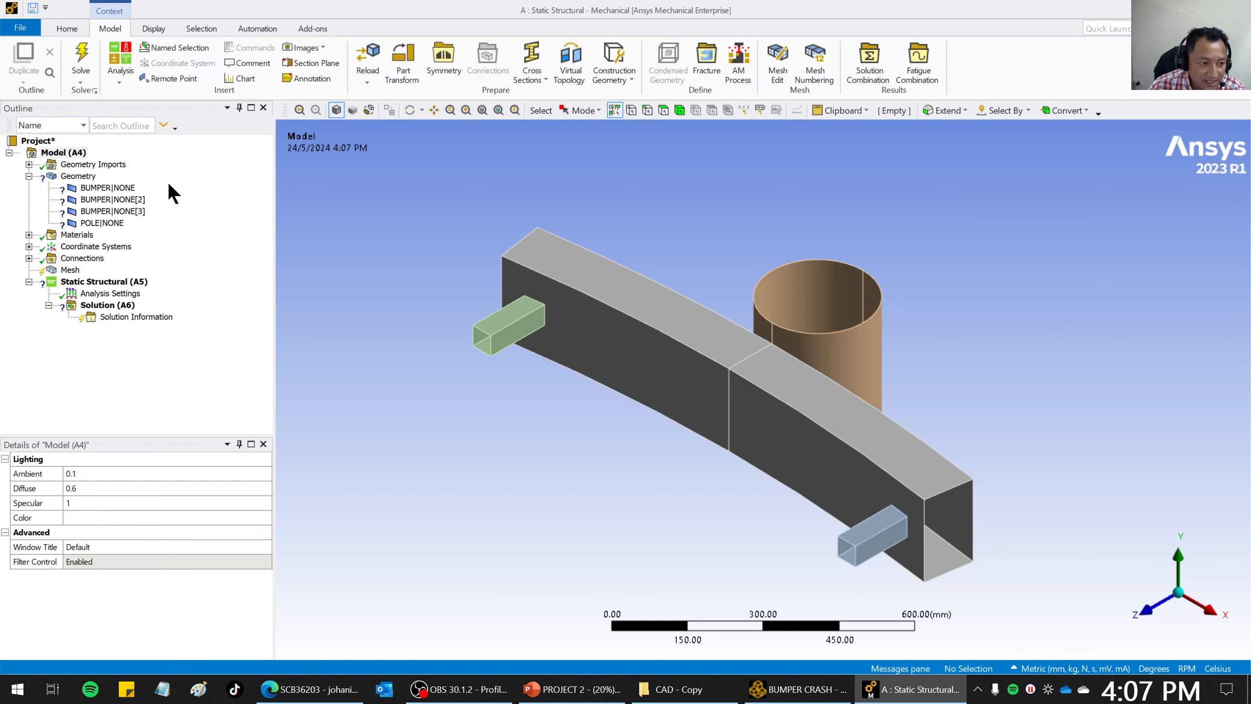
pyautogui.click(109, 189)
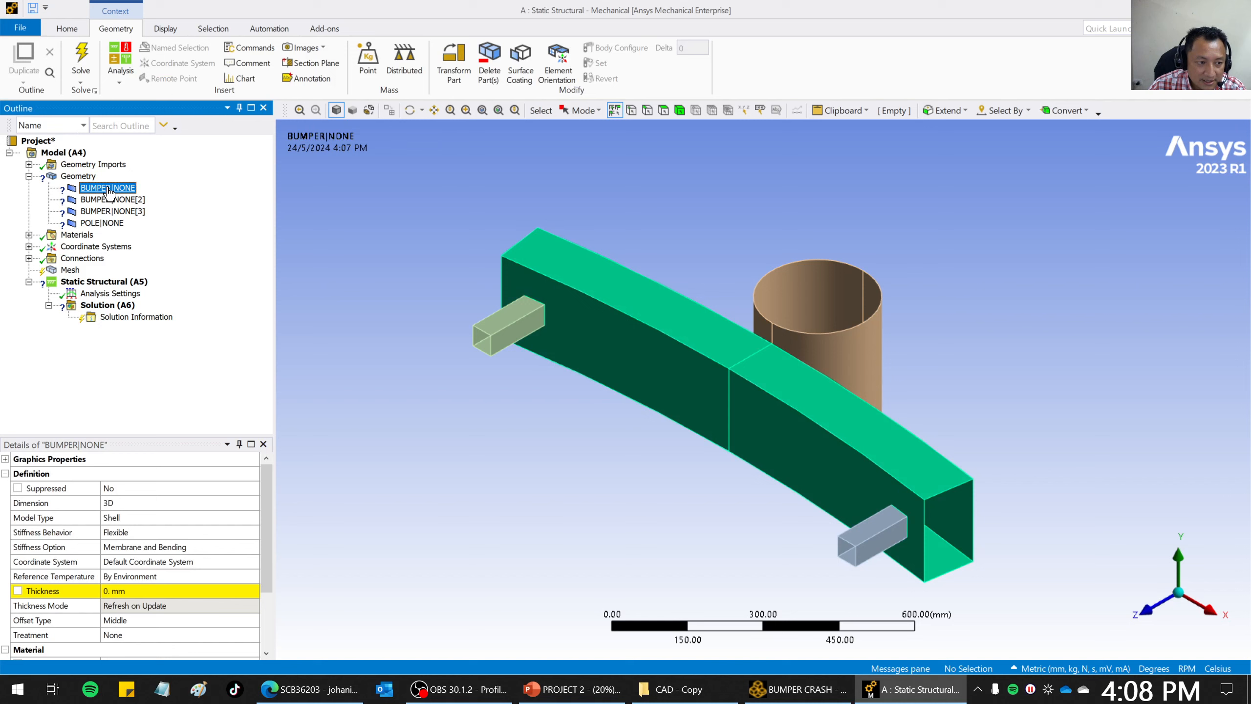
pyautogui.click(110, 200)
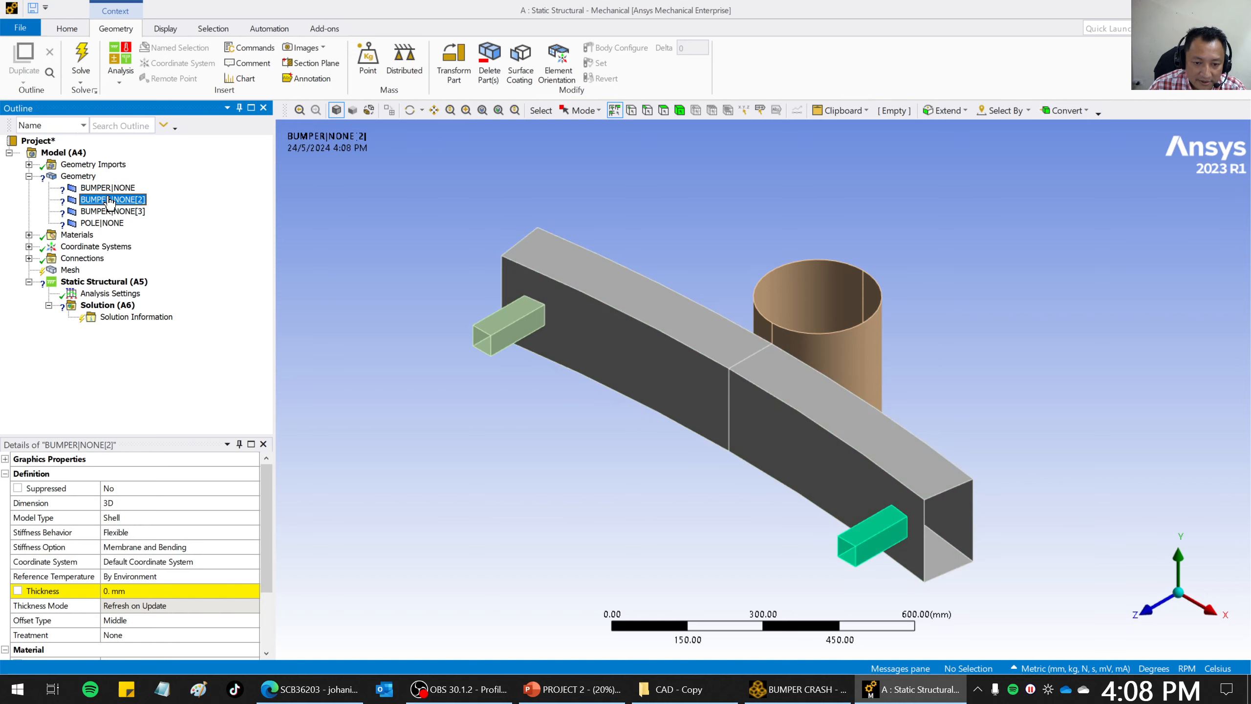
pyautogui.click(106, 212)
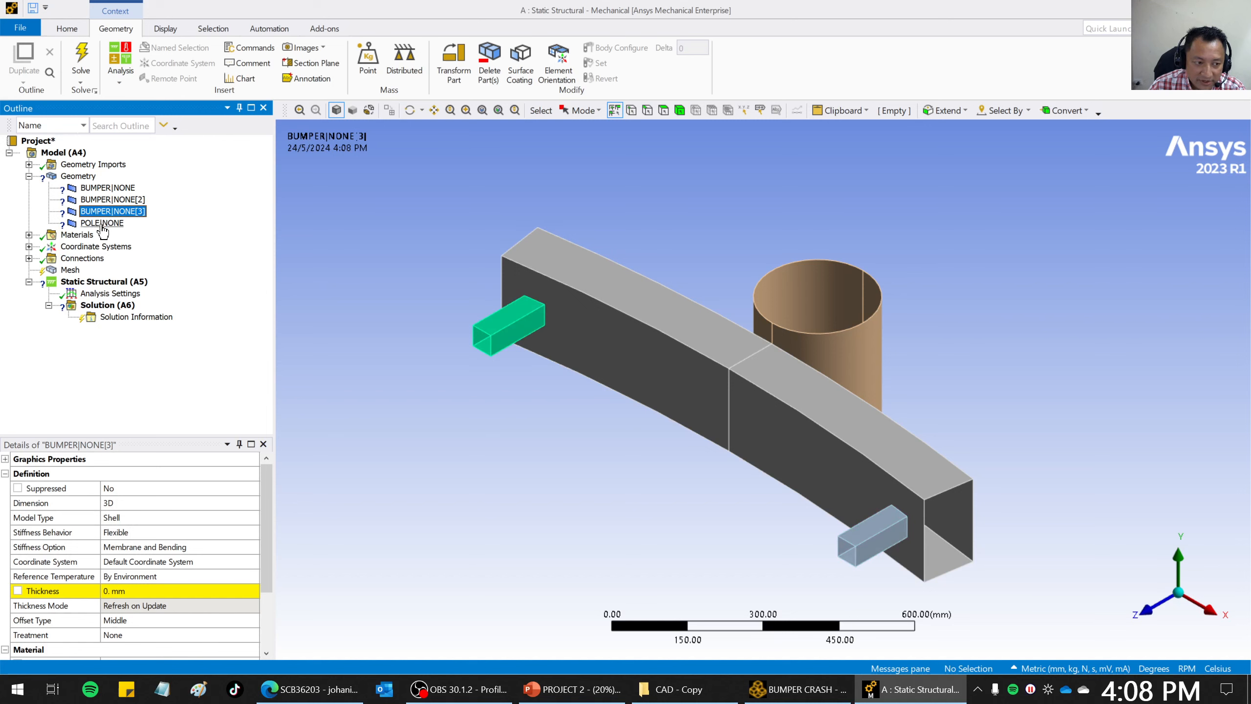
pyautogui.click(102, 224)
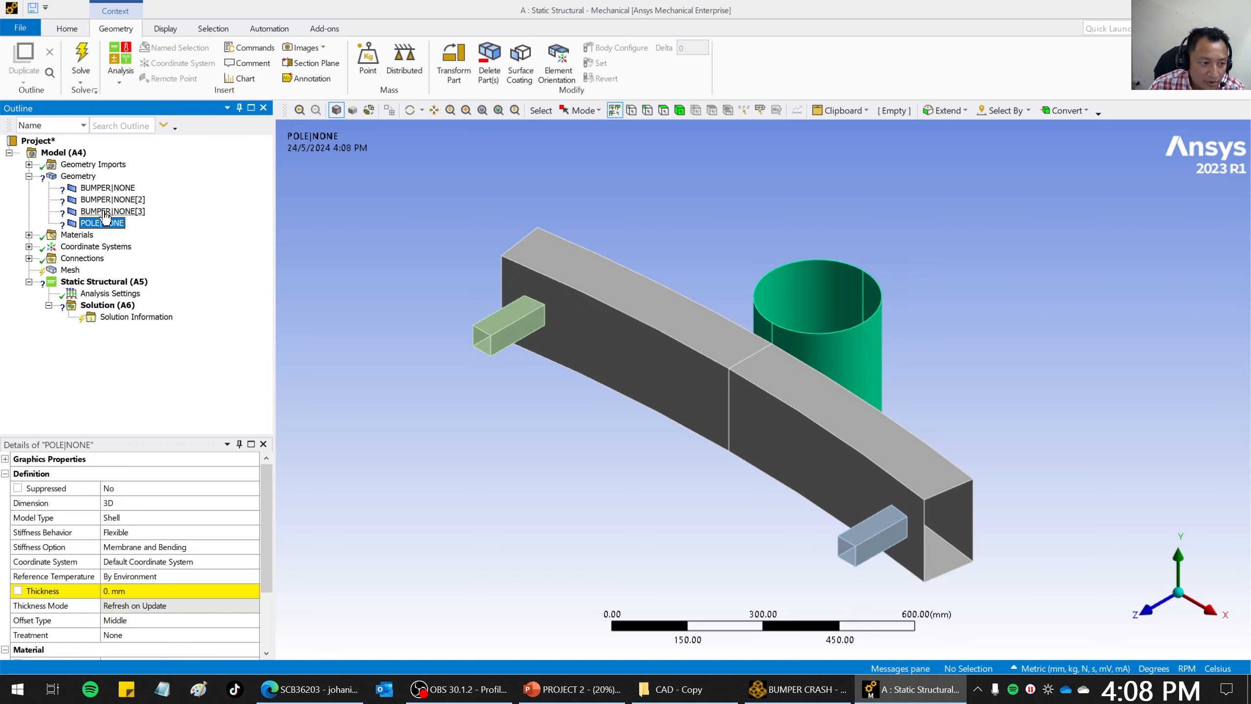
# Rename the curved beam body BUMPER|NONE as BUMPER.
pyautogui.click(106, 189)
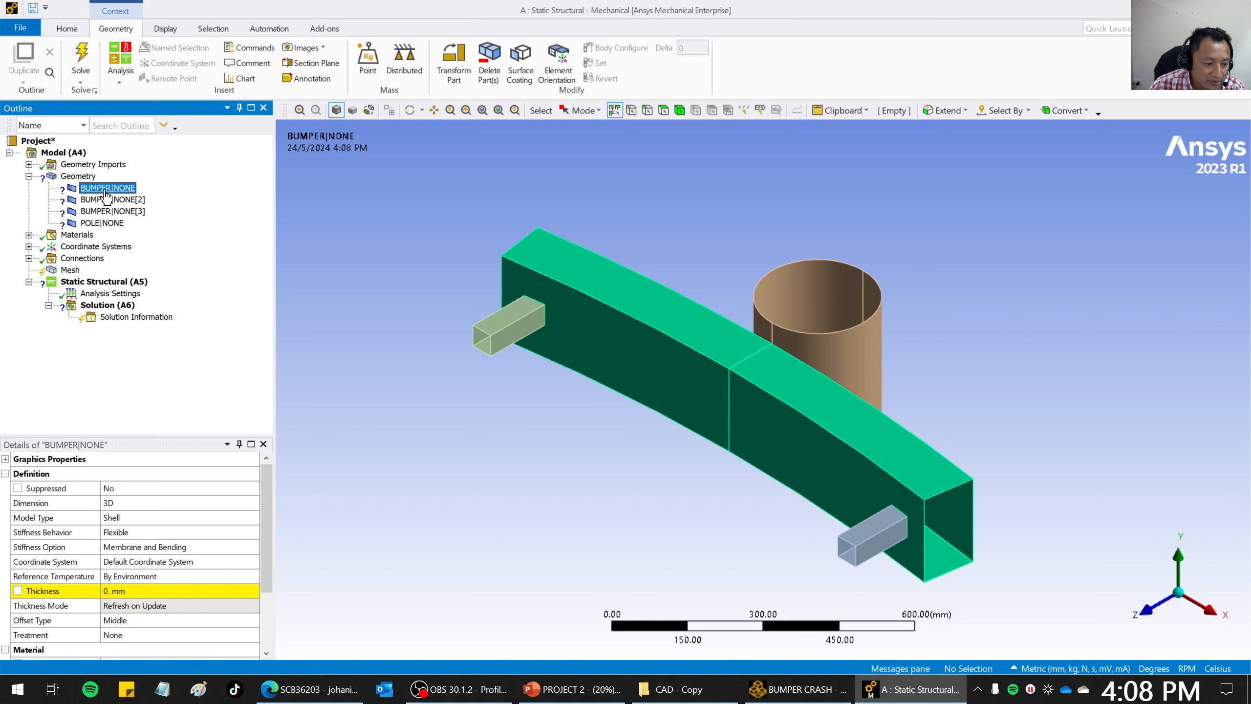
pyautogui.rightClick(105, 192)
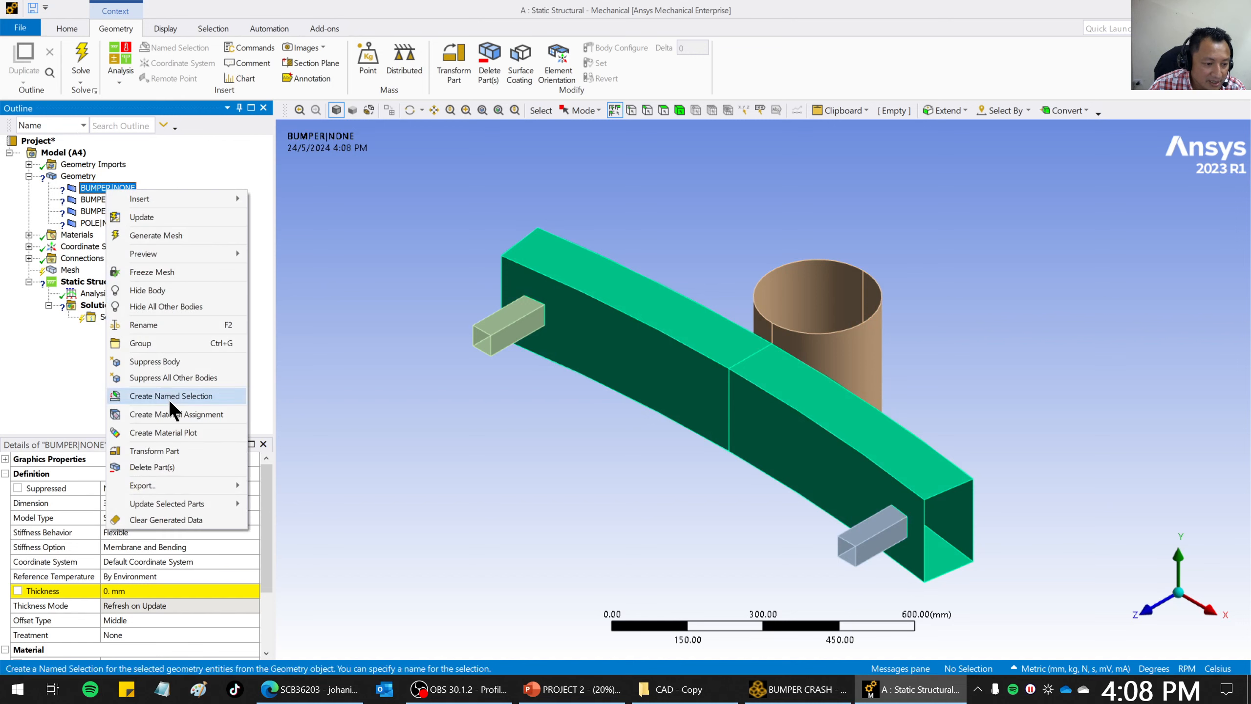
pyautogui.click(148, 325)
pyautogui.moveTo(113, 189); pyautogui.dragTo(134, 192)
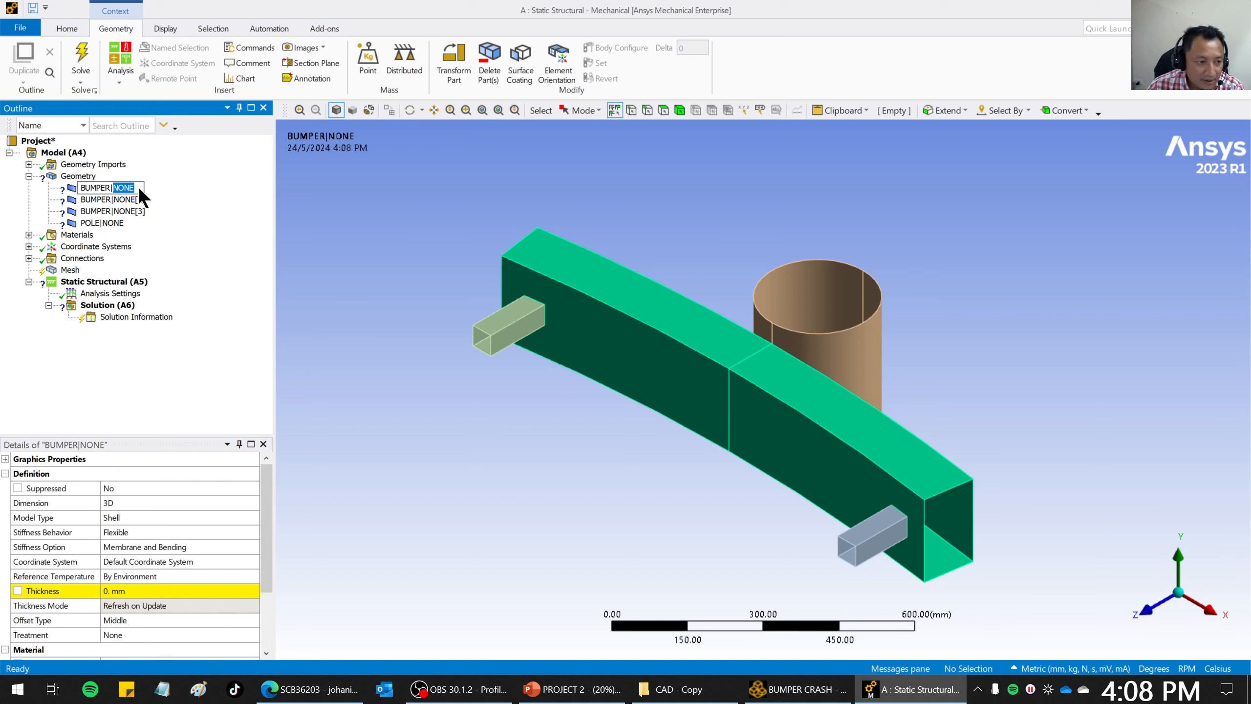
pyautogui.press('Return')
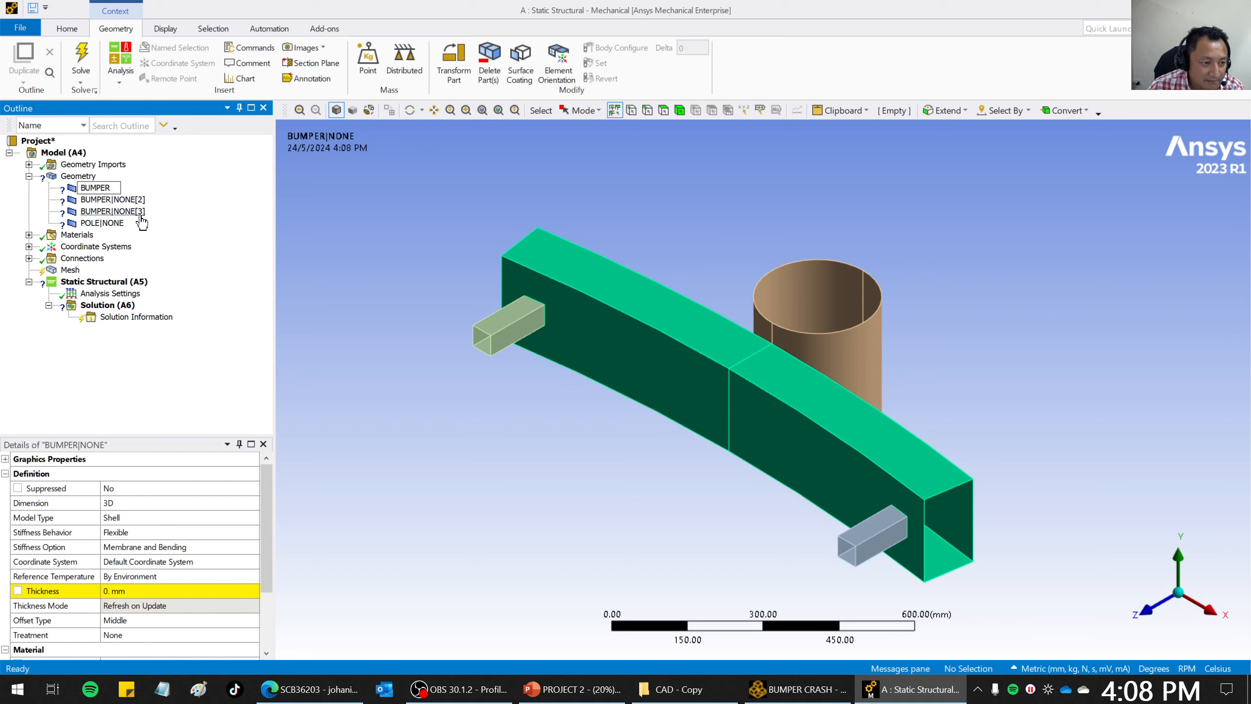
# Rename the crash box body BUMPER|NONE[2] as CRASH_BOX_R.
pyautogui.click(110, 200)
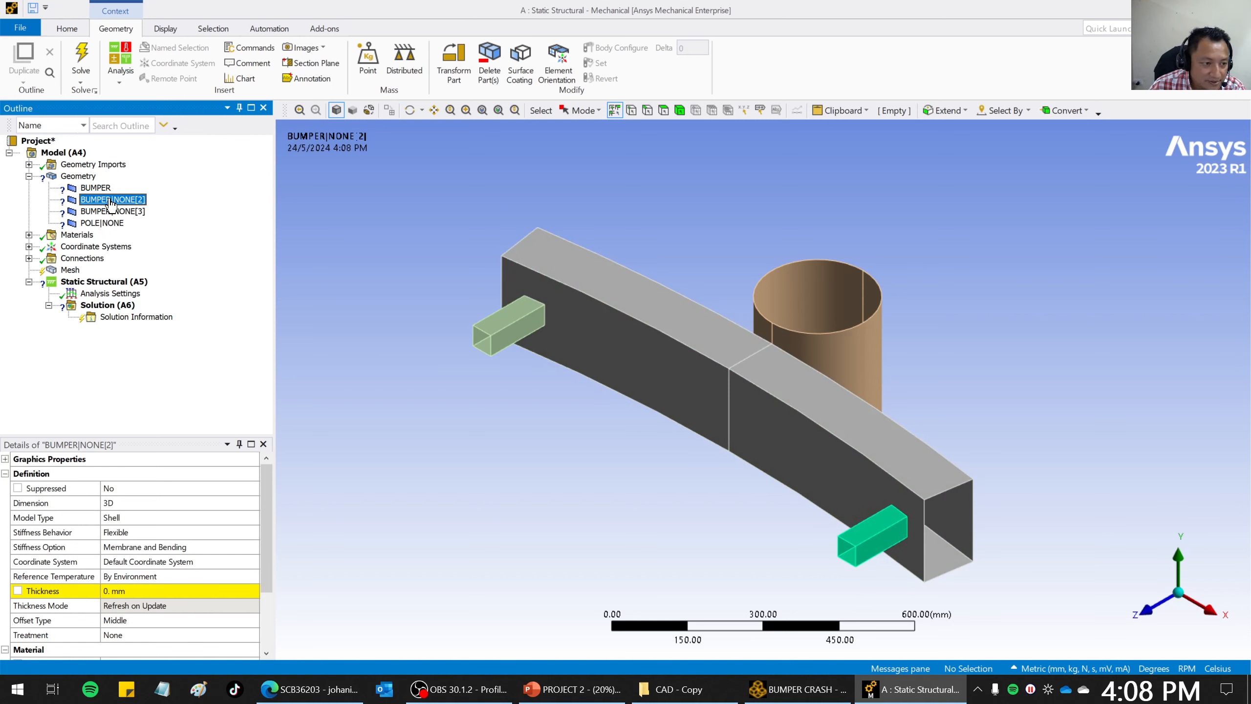
pyautogui.rightClick(110, 203)
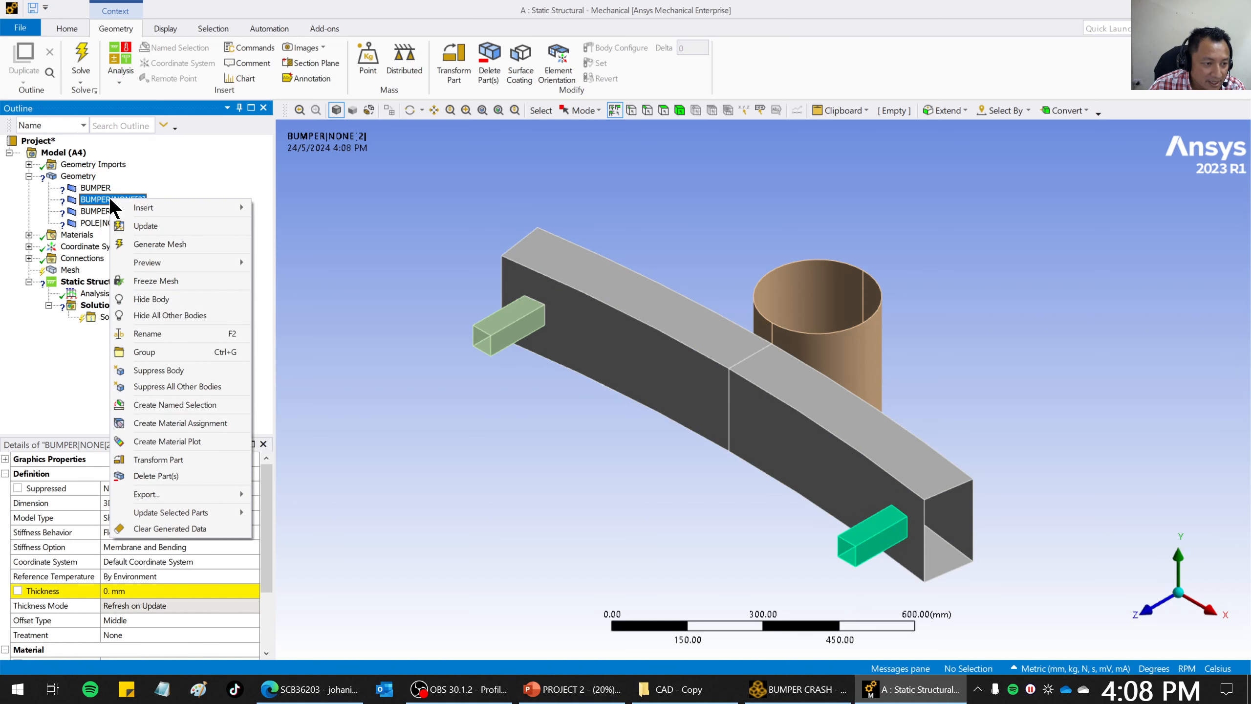
pyautogui.click(157, 329)
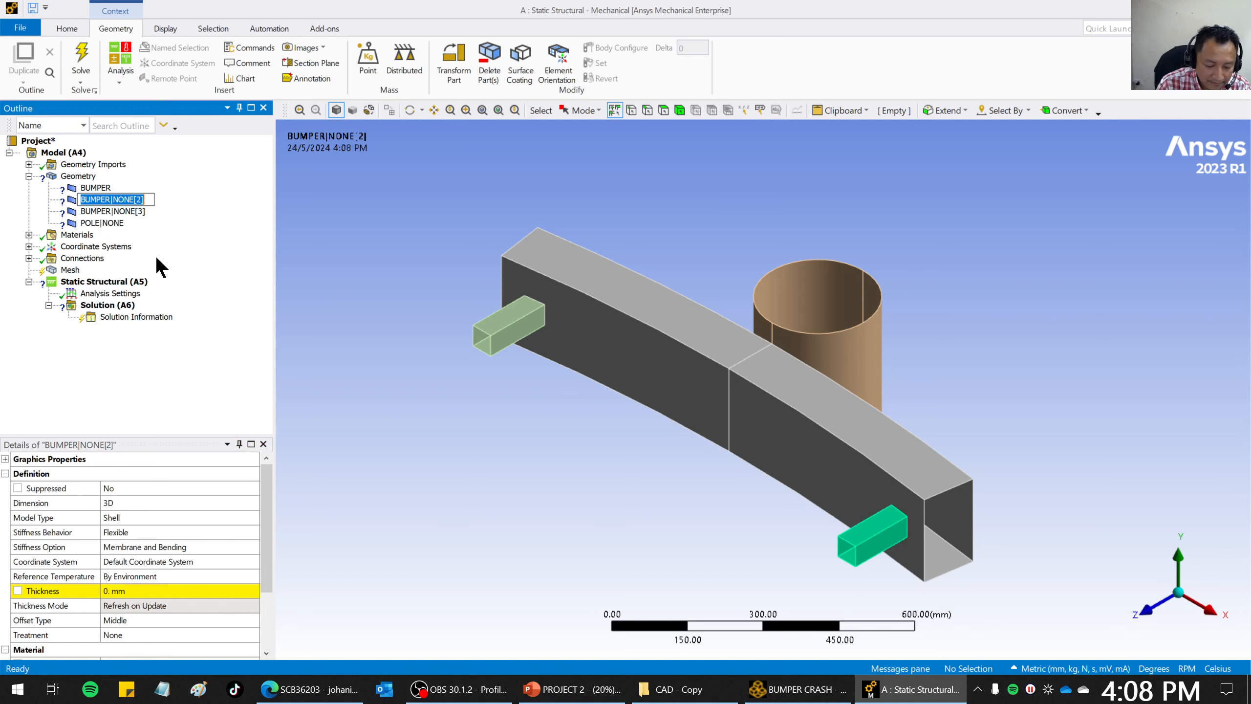
pyautogui.write('B')
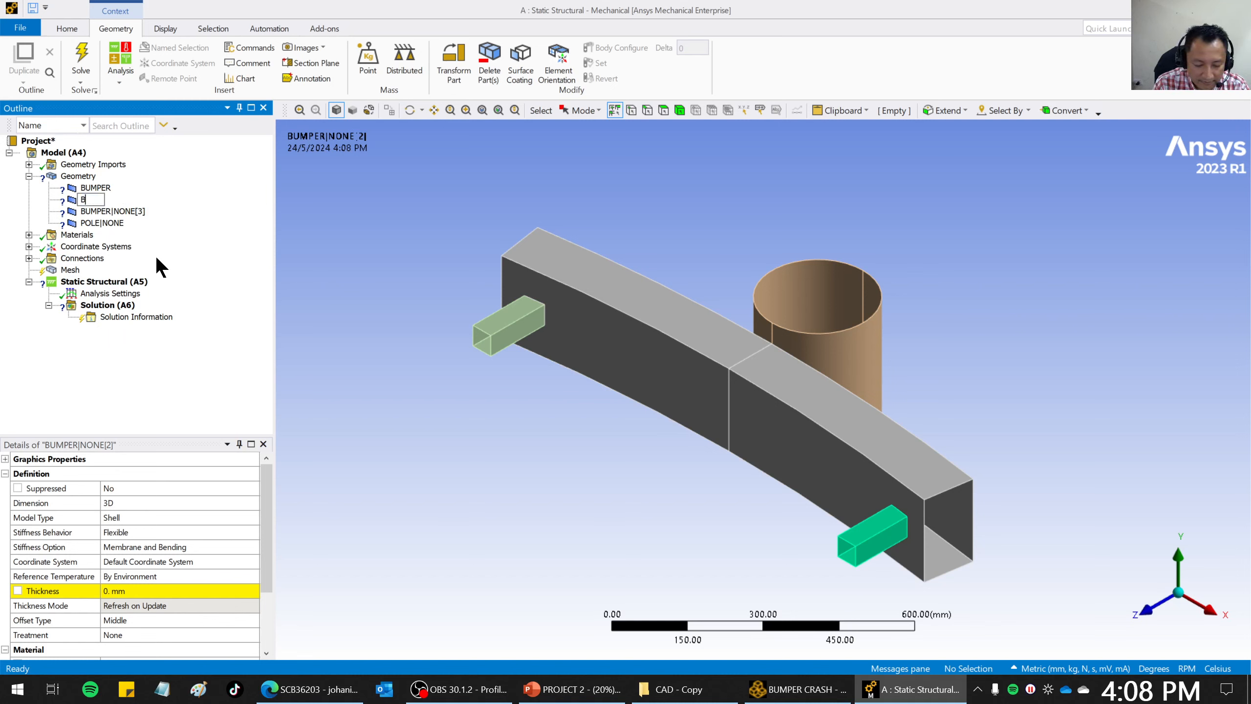
pyautogui.write('OX-L')
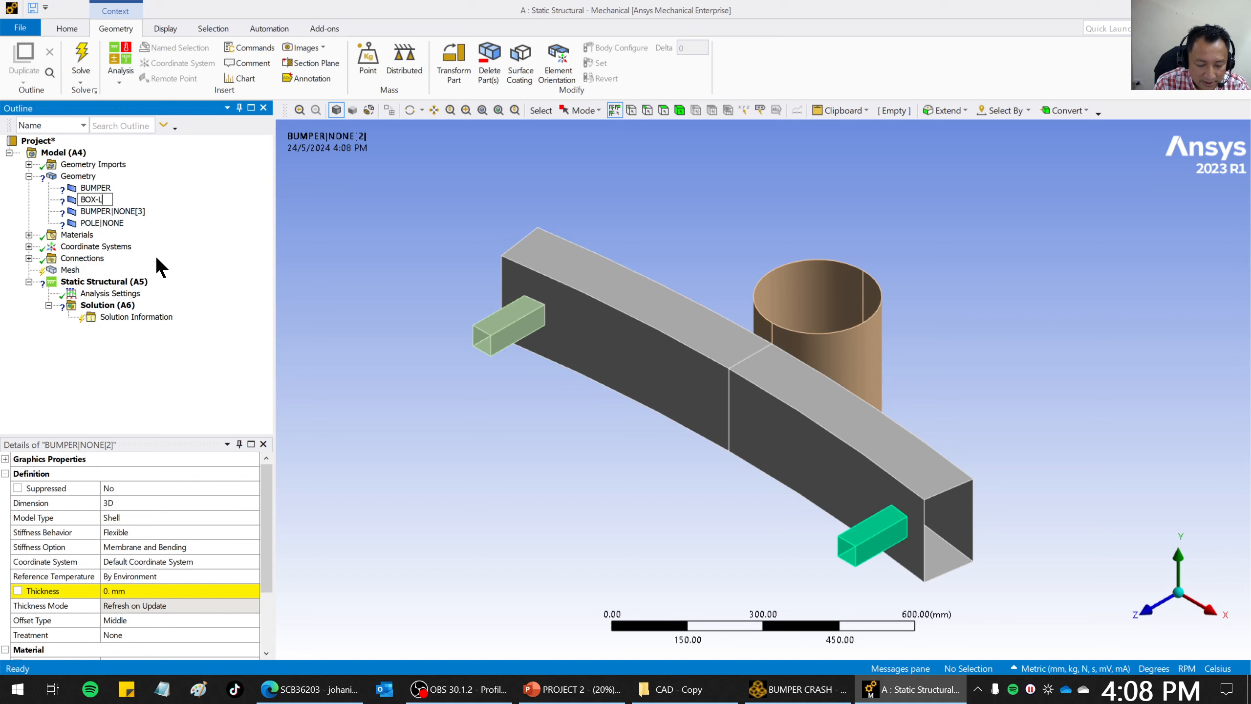
pyautogui.write('EFT')
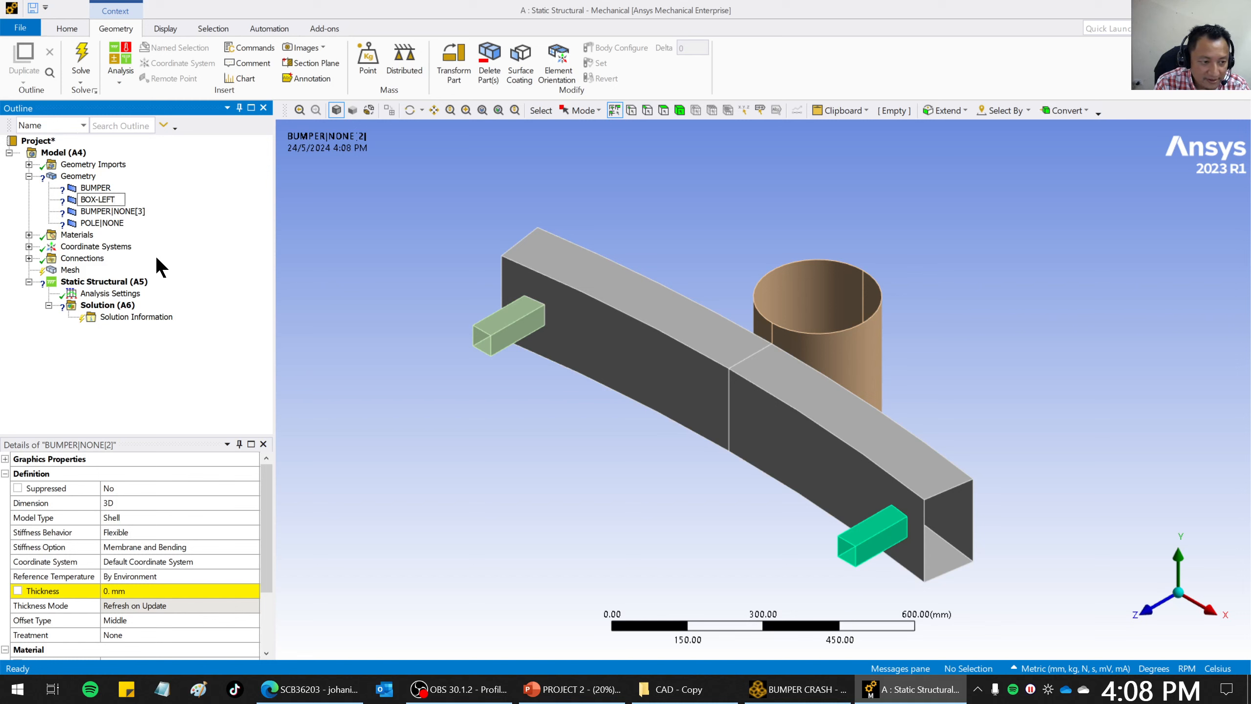
pyautogui.press('BackSpace')
pyautogui.press('BackSpace')
pyautogui.press('BackSpace')
pyautogui.press('BackSpace')
pyautogui.press('BackSpace')
pyautogui.press('BackSpace')
pyautogui.press('BackSpace')
pyautogui.press('BackSpace')
pyautogui.write('CRASHB')
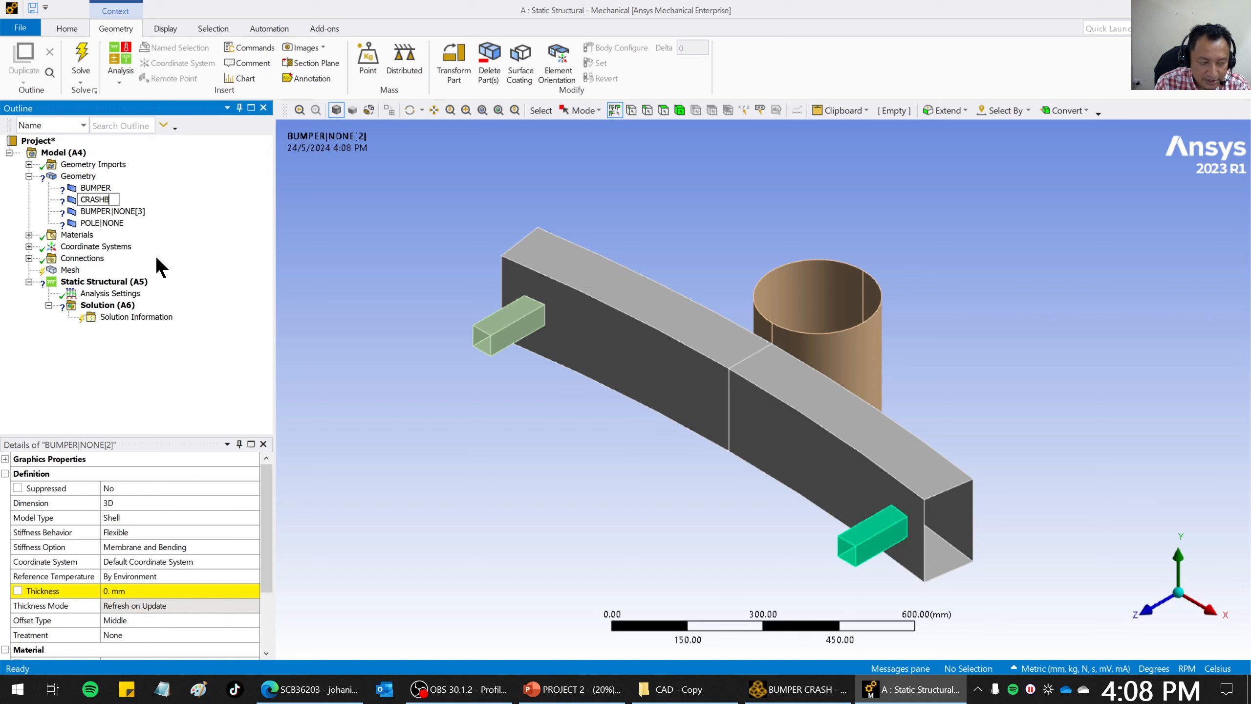
pyautogui.press('BackSpace')
pyautogui.write('_')
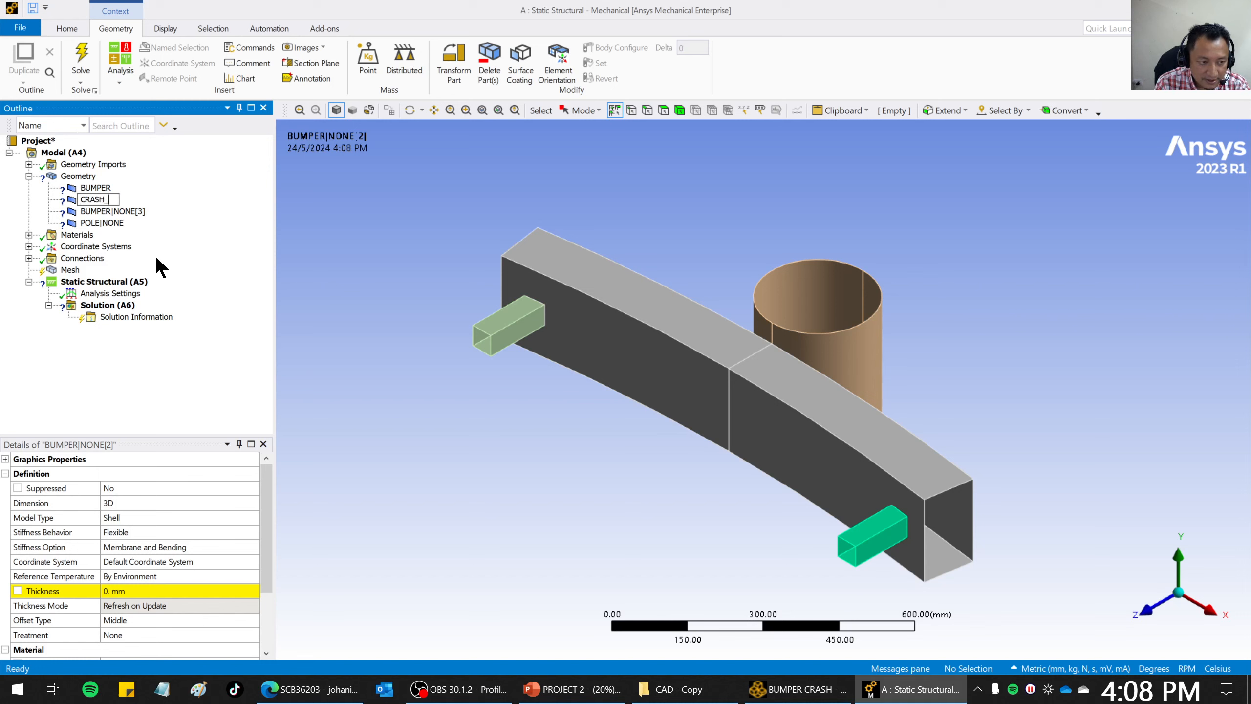
pyautogui.write('BOX')
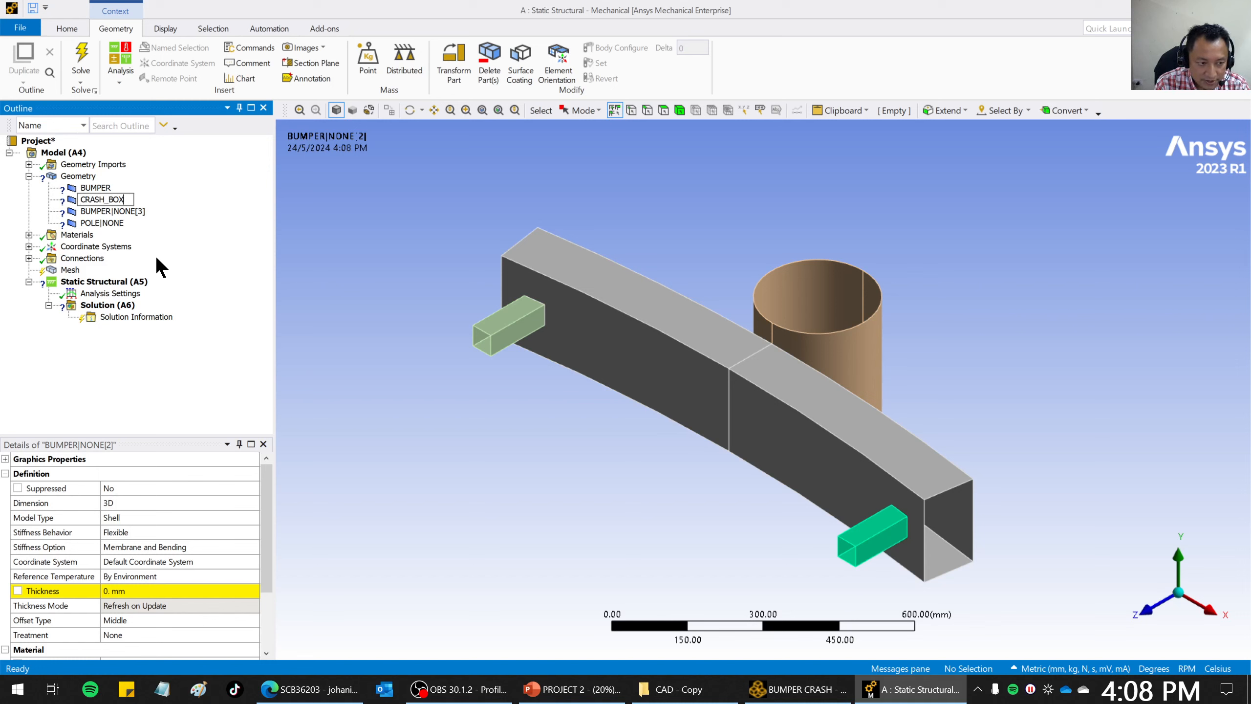
pyautogui.write('_R')
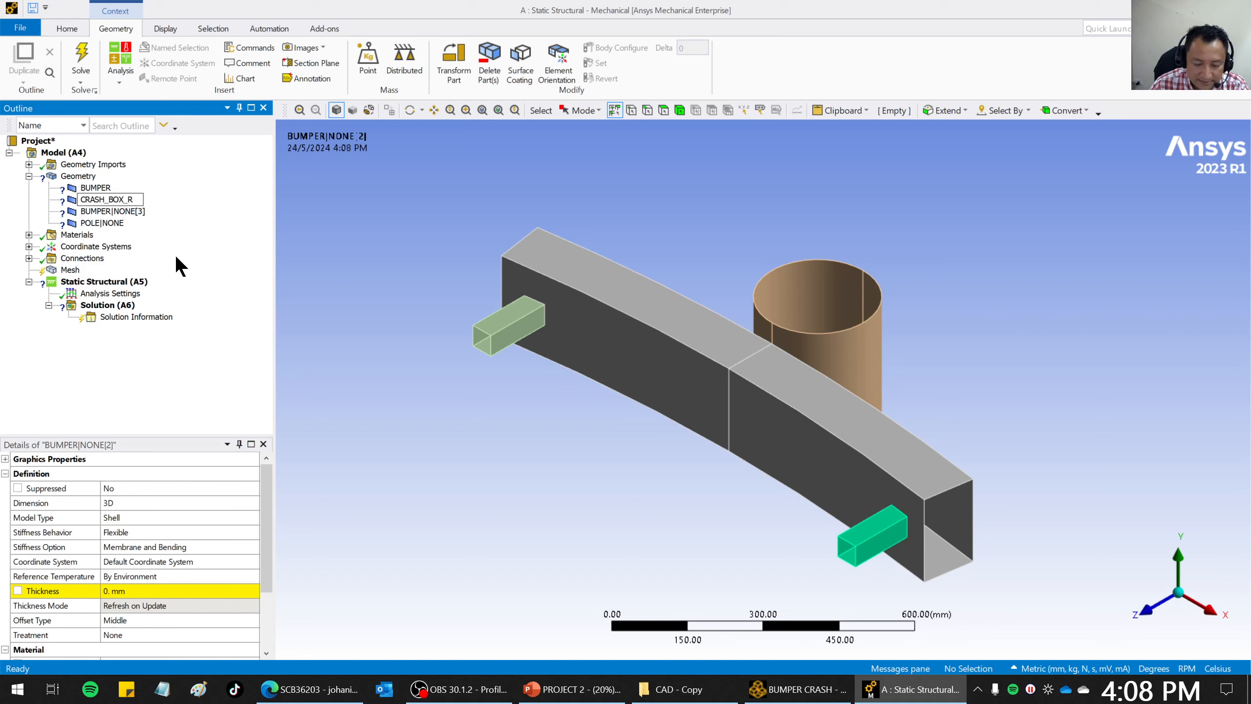
pyautogui.press('Return')
# Rename the other crash box body, BUMPER|NONE[3], as CRASH_BOX_L.
pyautogui.click(126, 213)
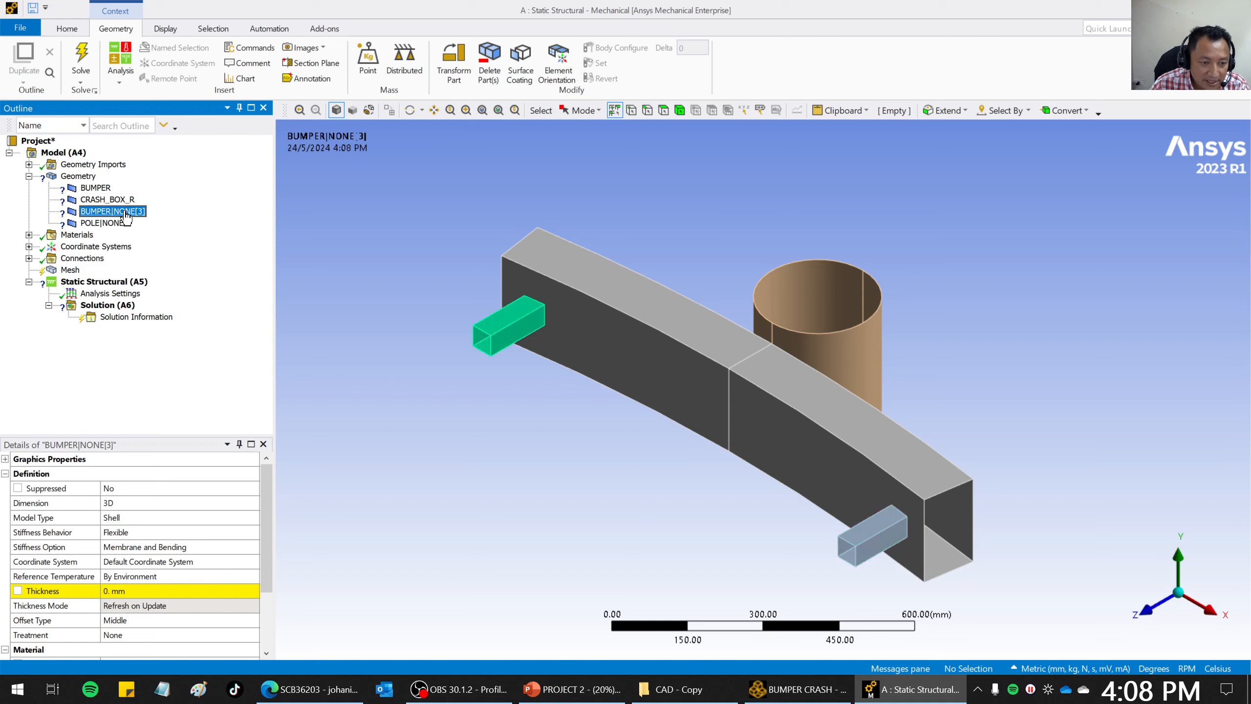
pyautogui.rightClick(126, 213)
pyautogui.click(171, 344)
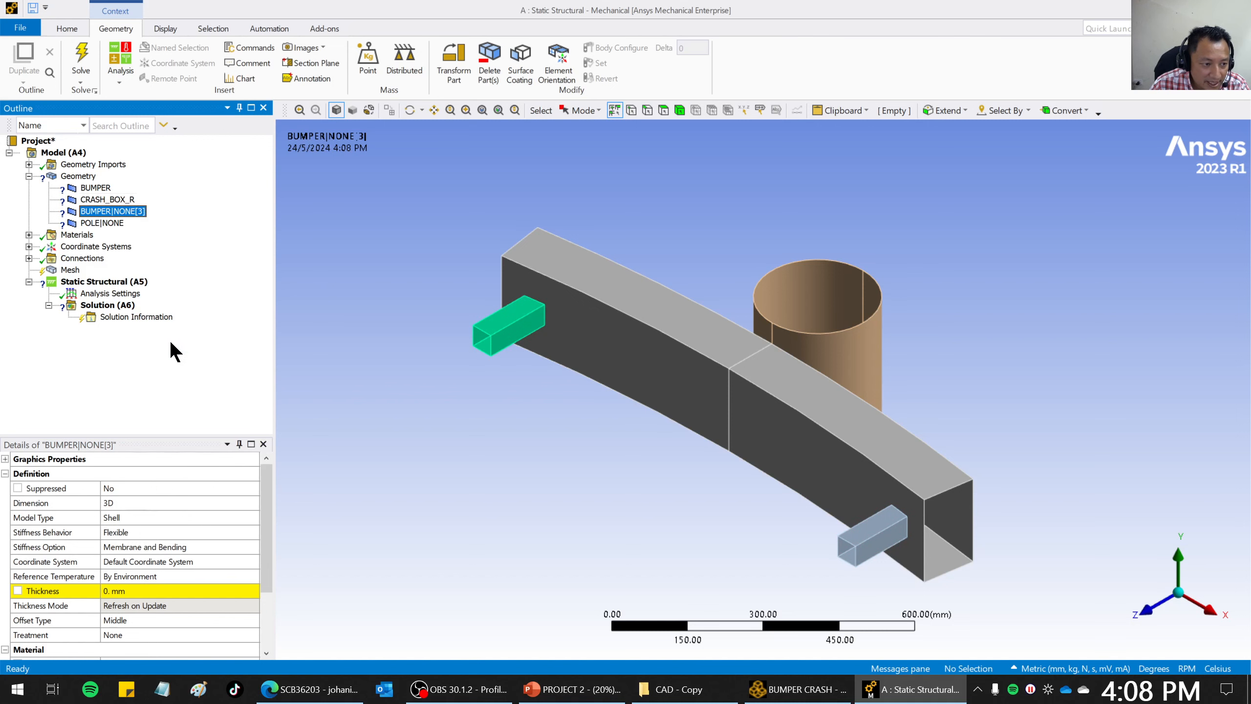
pyautogui.write('CRASH_BOX_L')
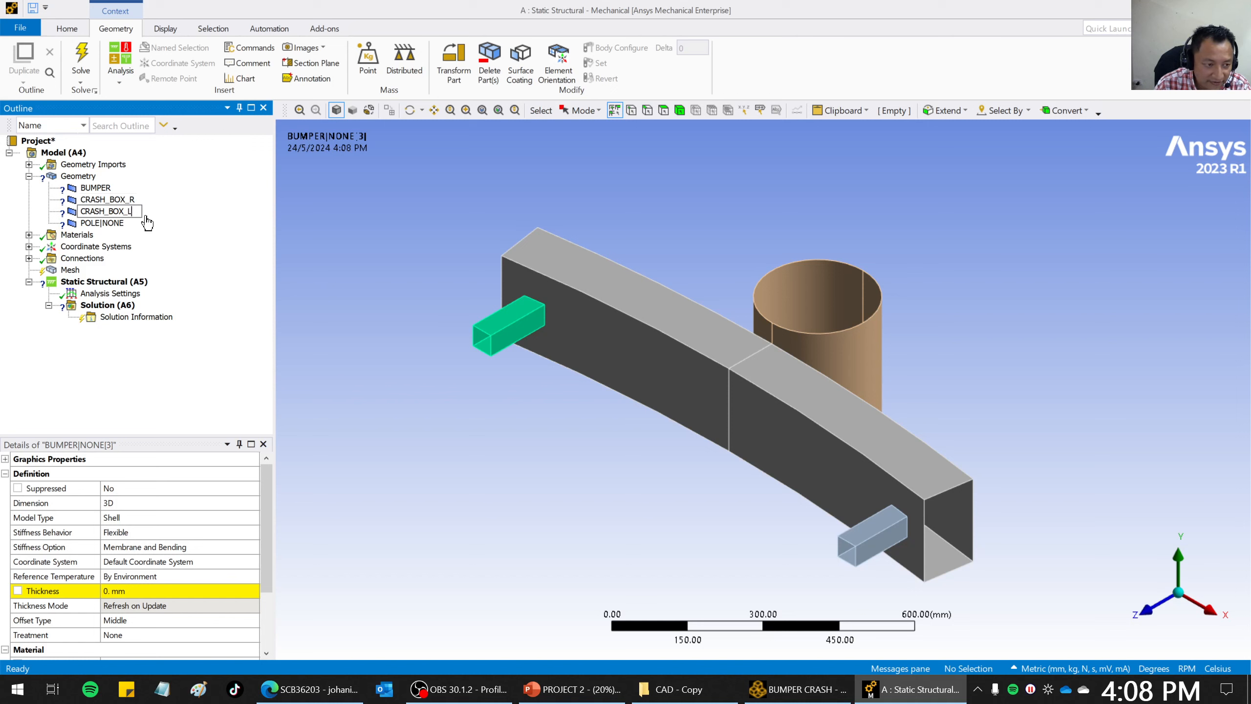
pyautogui.press('Return')
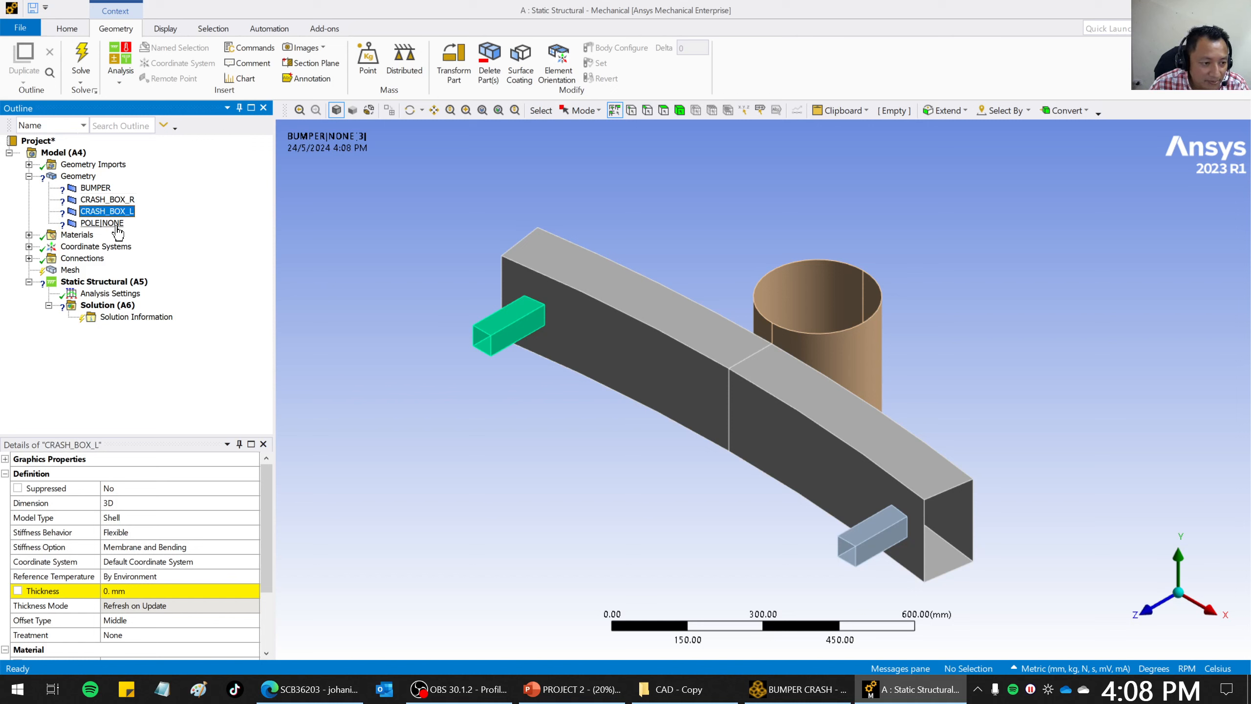
# Rename the cylindrical body POLE|NONE as POLE.
pyautogui.click(117, 228)
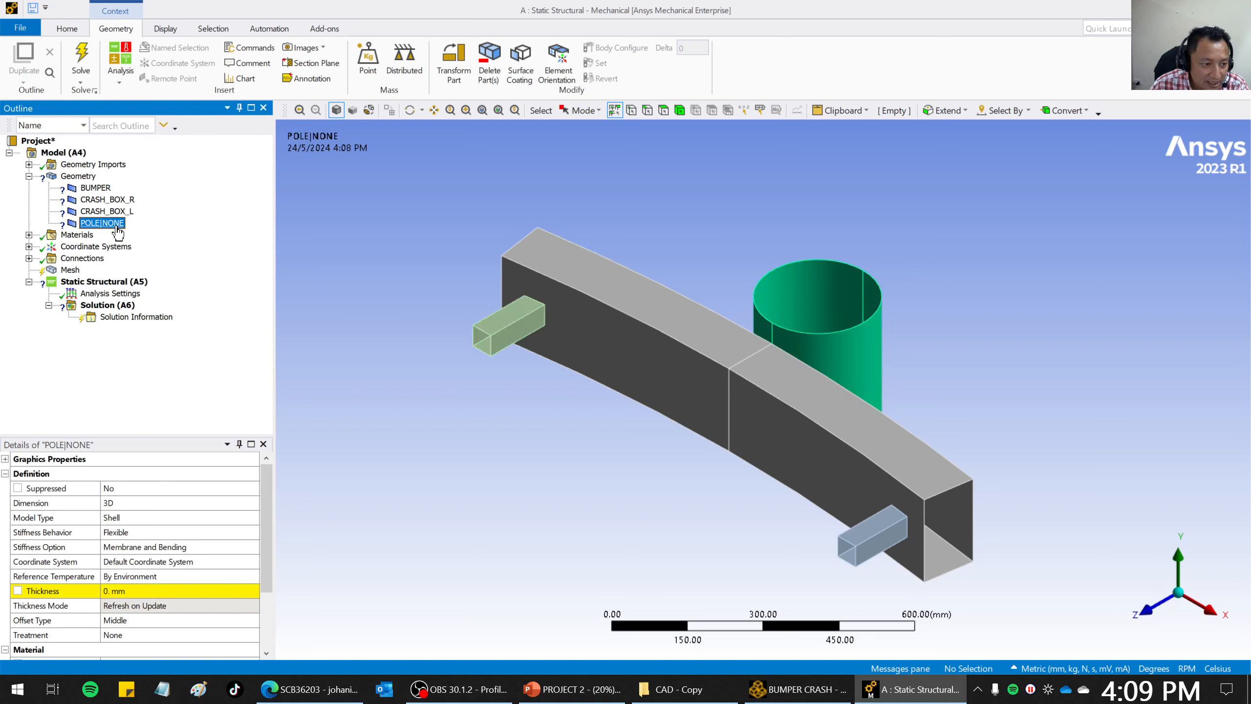
pyautogui.rightClick(118, 229)
pyautogui.click(178, 359)
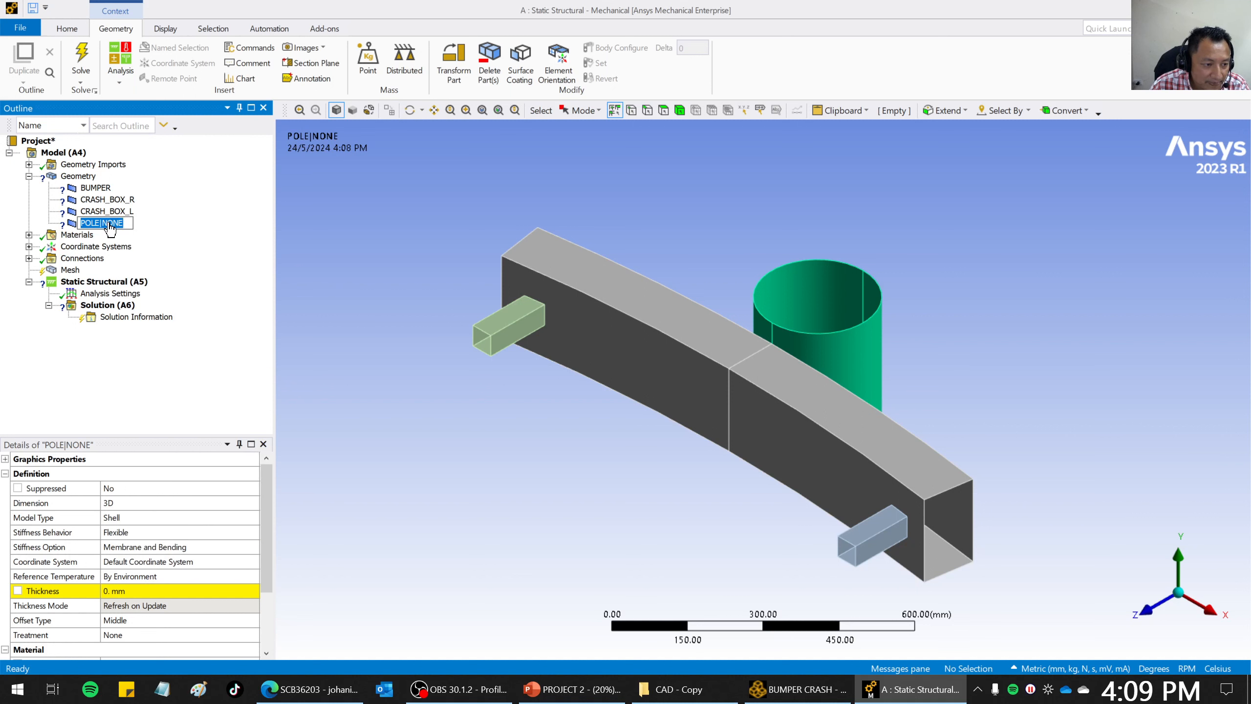
pyautogui.moveTo(102, 223); pyautogui.dragTo(131, 222)
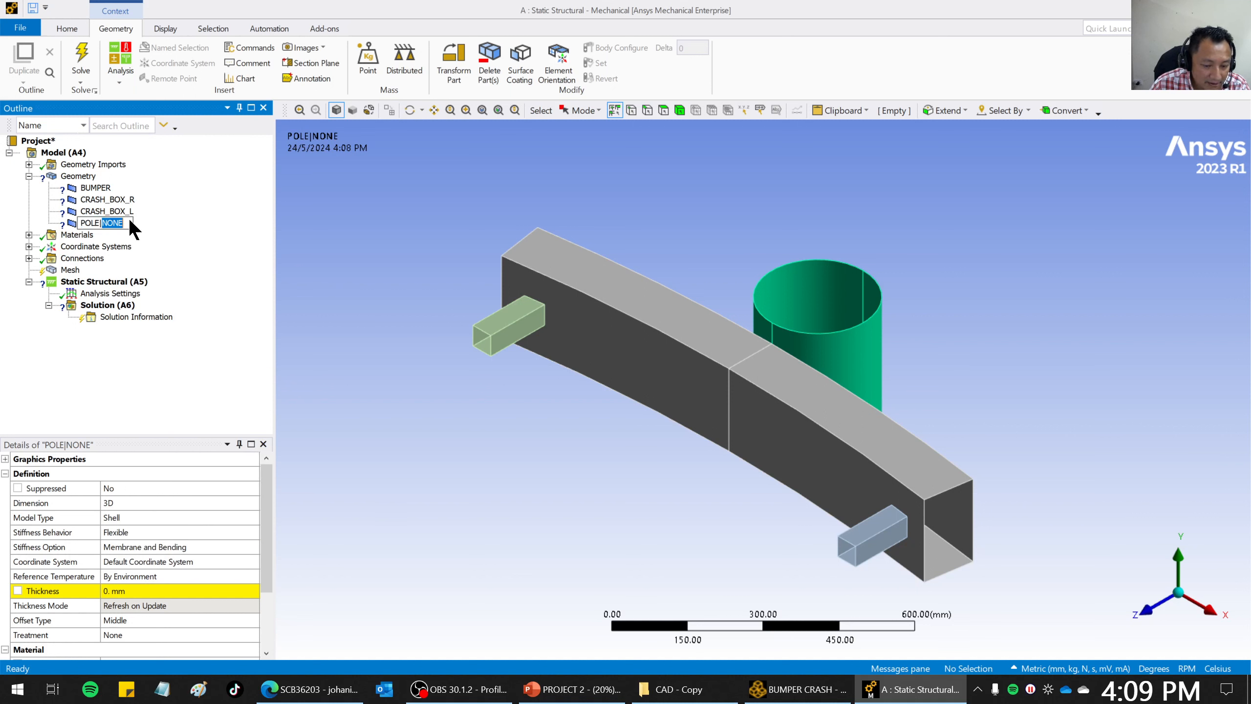
pyautogui.press('Return')
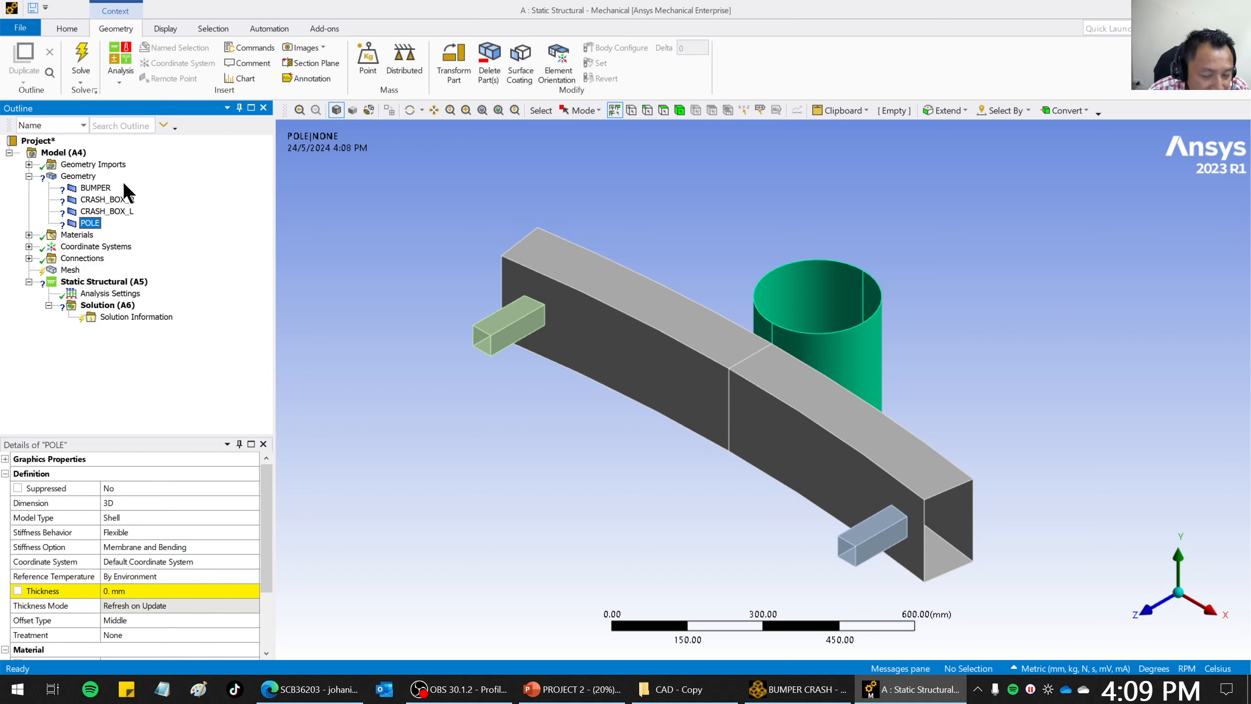
pyautogui.moveTo(757, 448); pyautogui.dragTo(759, 449, button='middle')
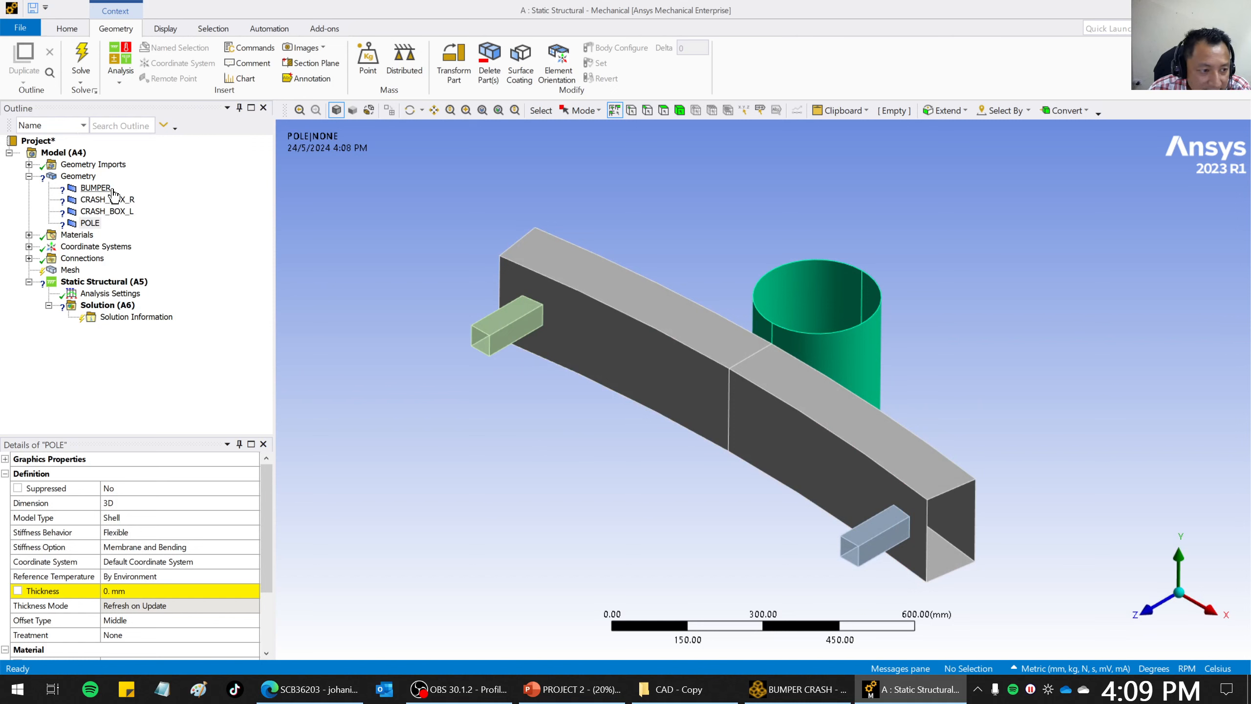
# Set the shell thickness of the BUMPER body to 2 mm.
pyautogui.click(91, 189)
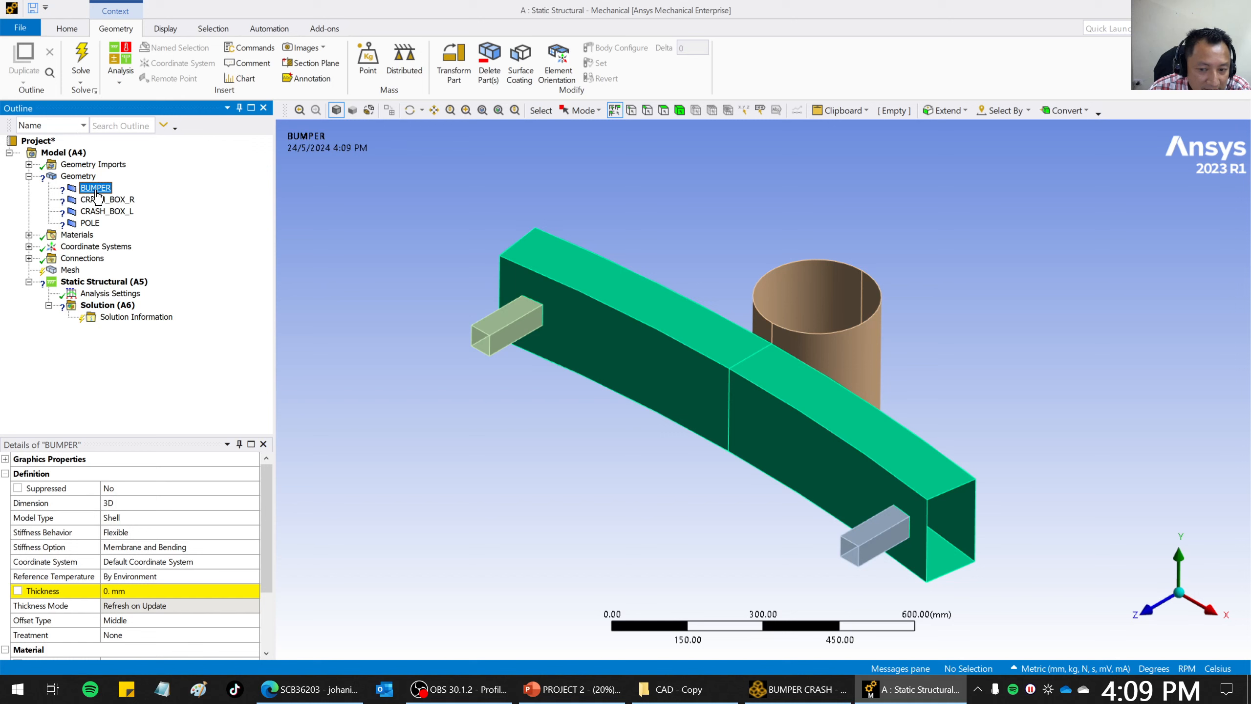
pyautogui.click(101, 201)
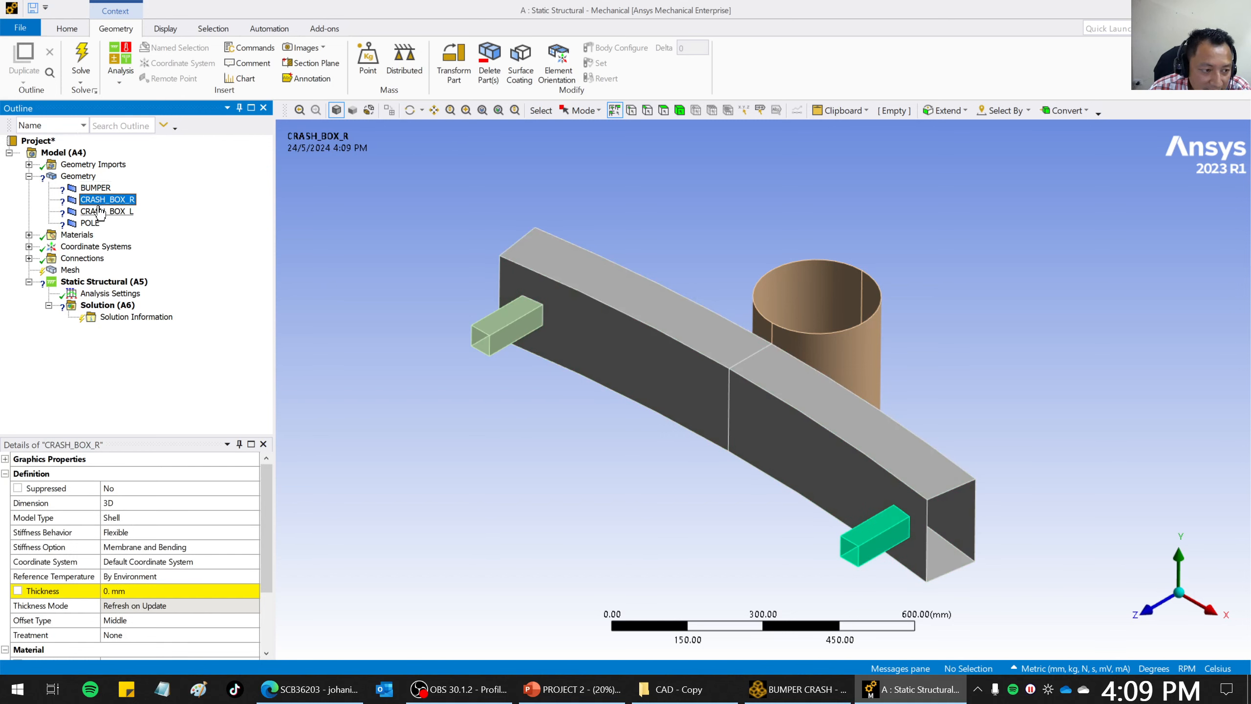
pyautogui.click(98, 214)
pyautogui.click(90, 224)
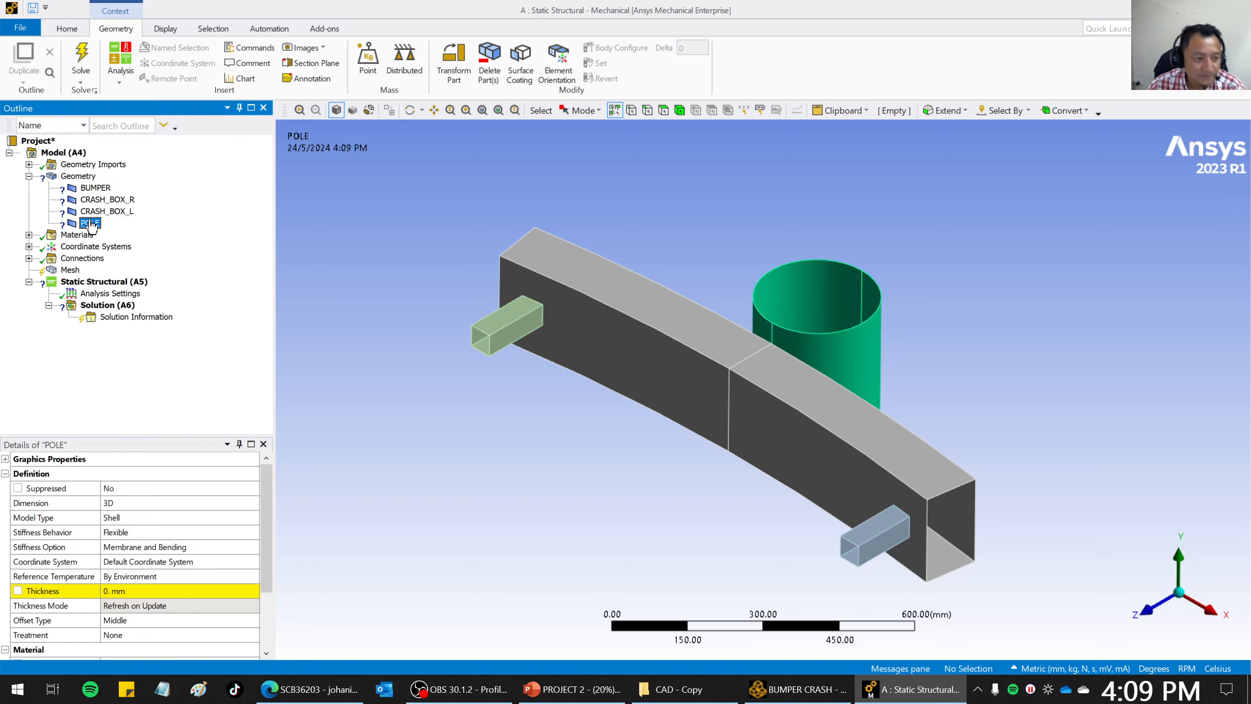
pyautogui.click(96, 189)
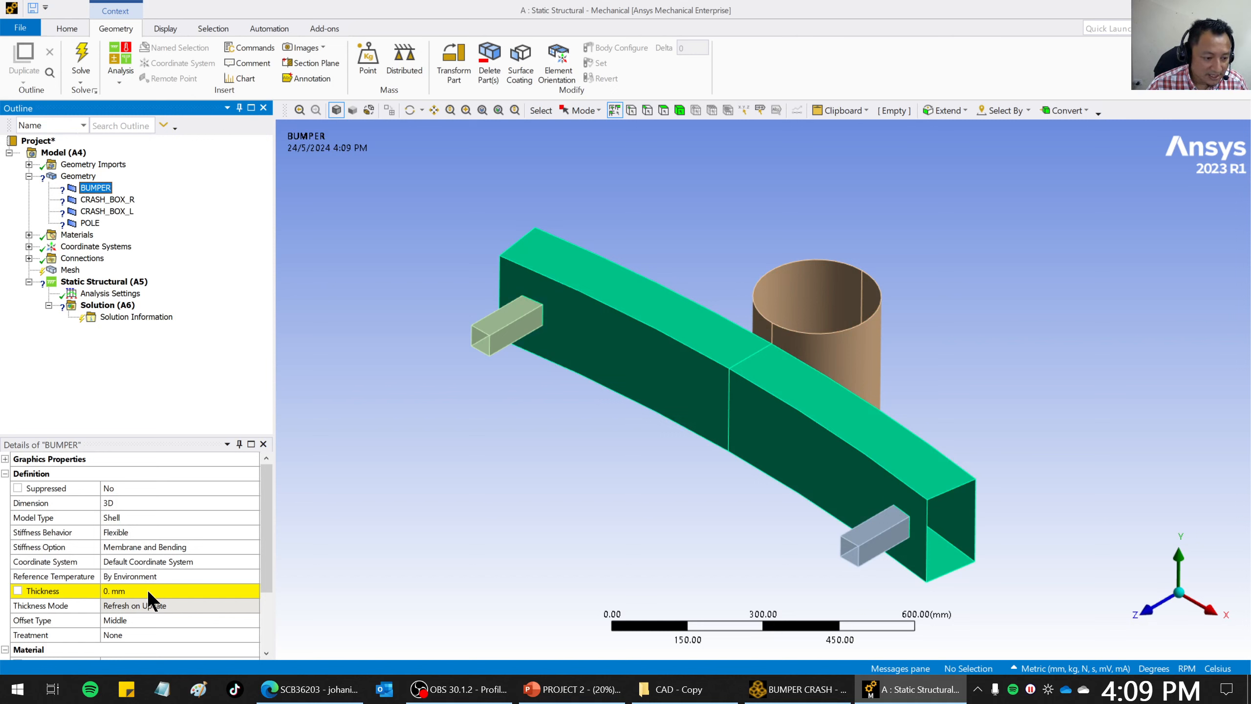
pyautogui.click(138, 592)
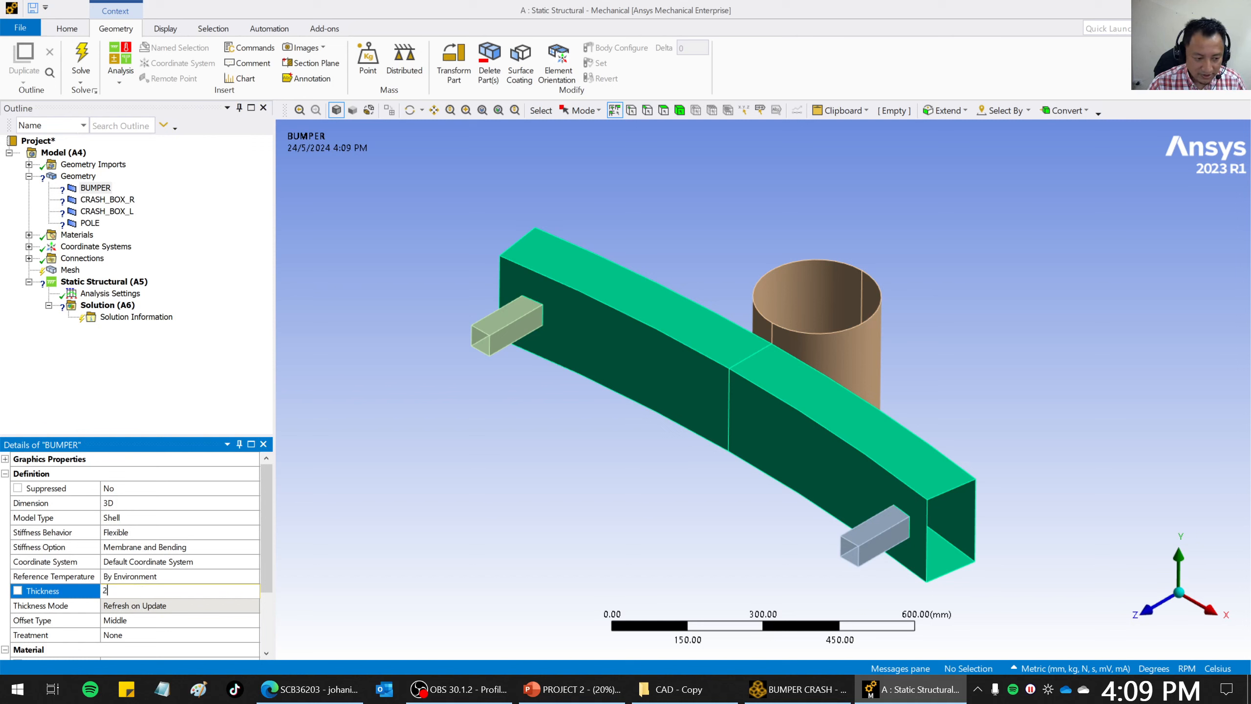
pyautogui.press('Return')
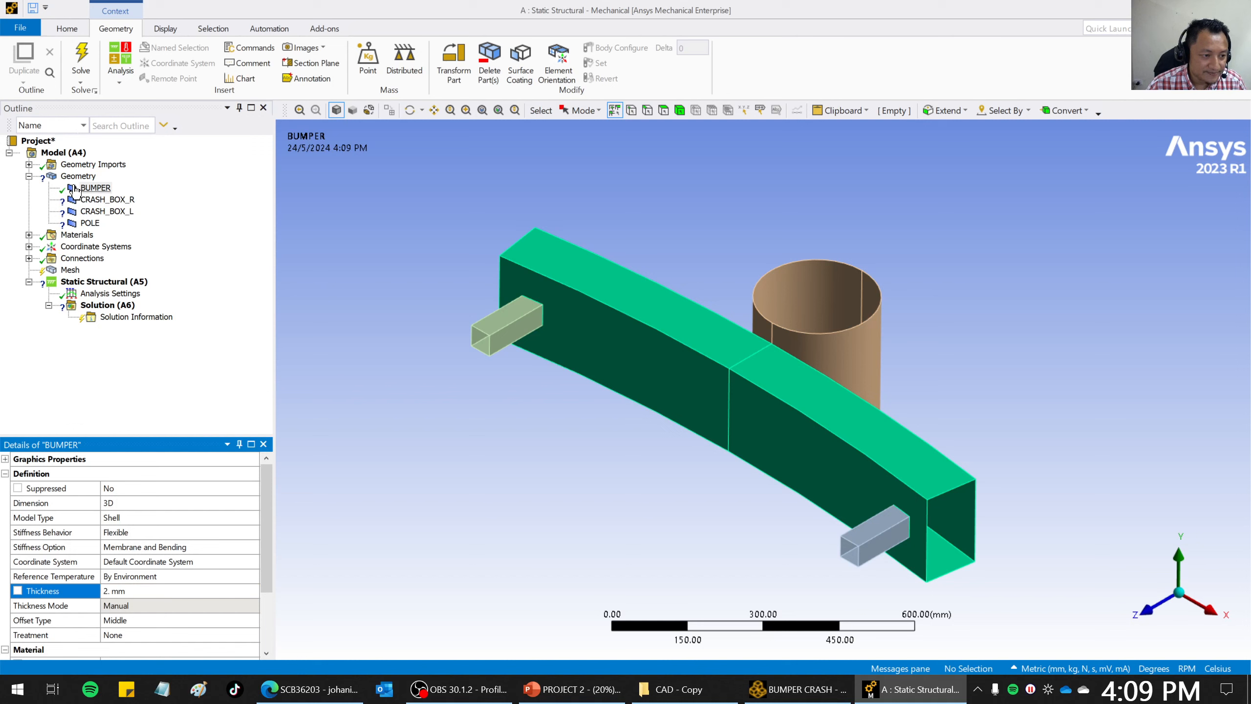
# Set the shell thickness of both crash box bodies, CRASH_BOX_R and CRASH_BOX_L, to 2 mm.
pyautogui.click(88, 202)
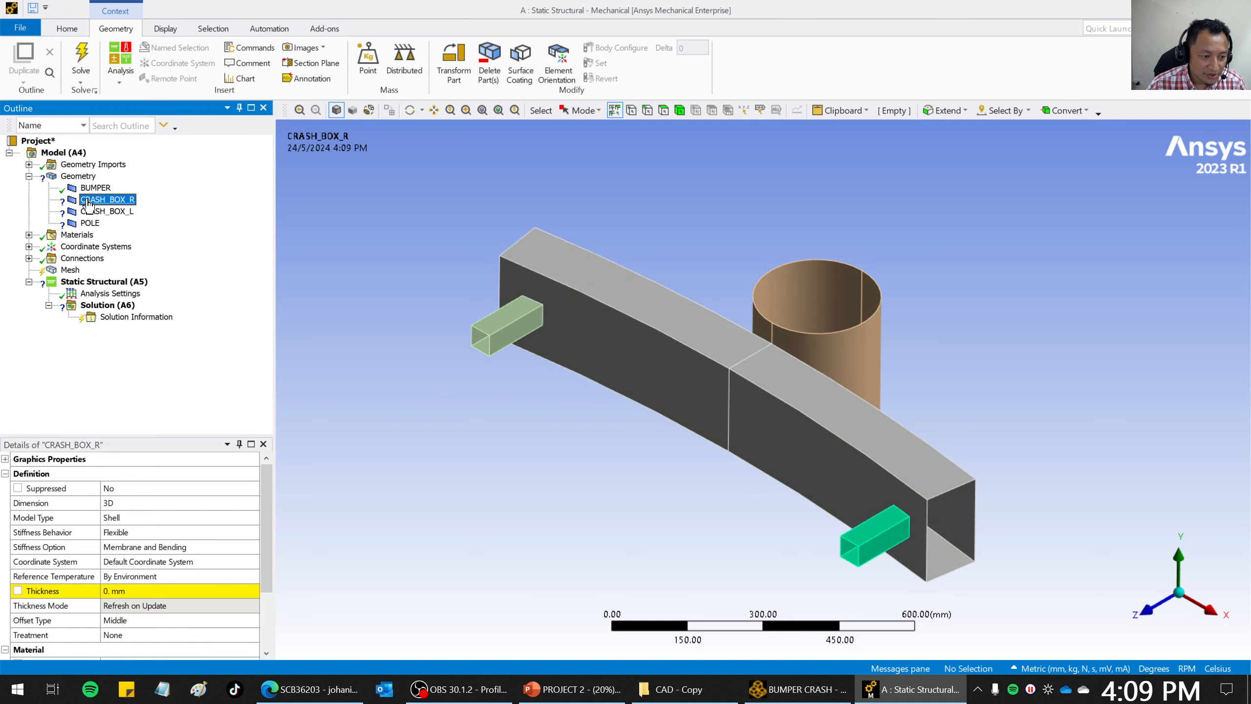
pyautogui.click(137, 590)
pyautogui.write('2')
pyautogui.press('Return')
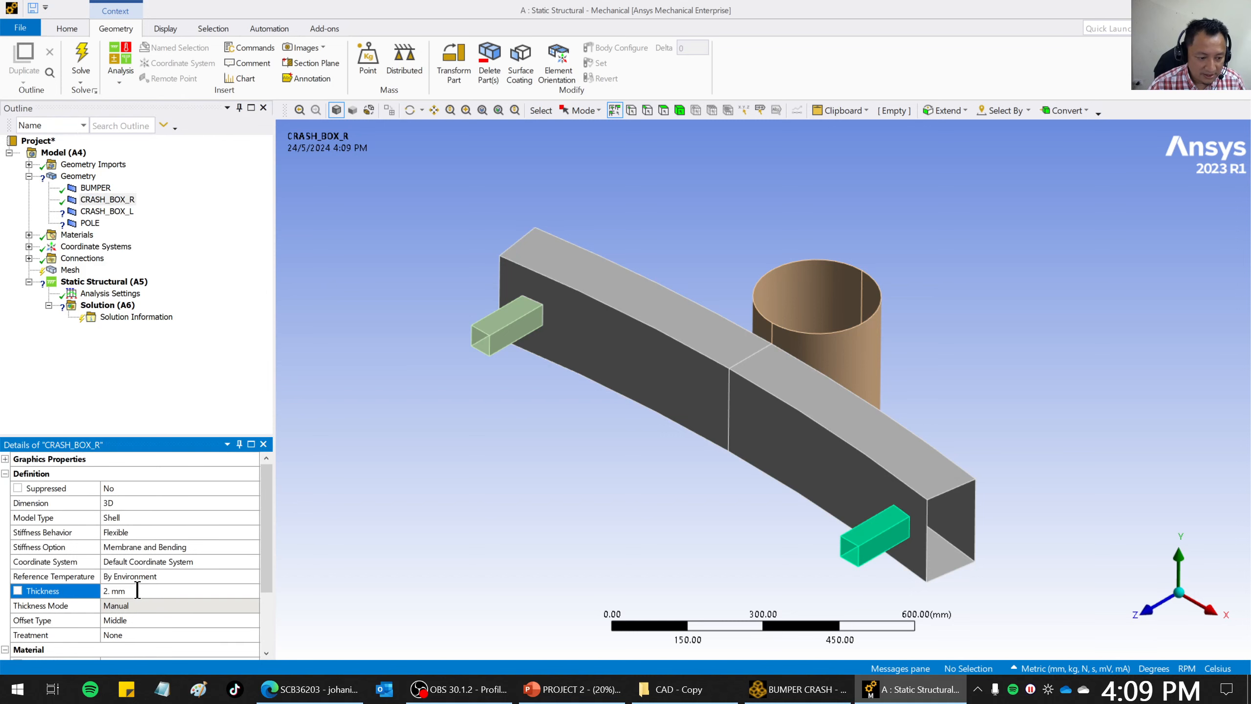
pyautogui.click(118, 211)
pyautogui.click(145, 591)
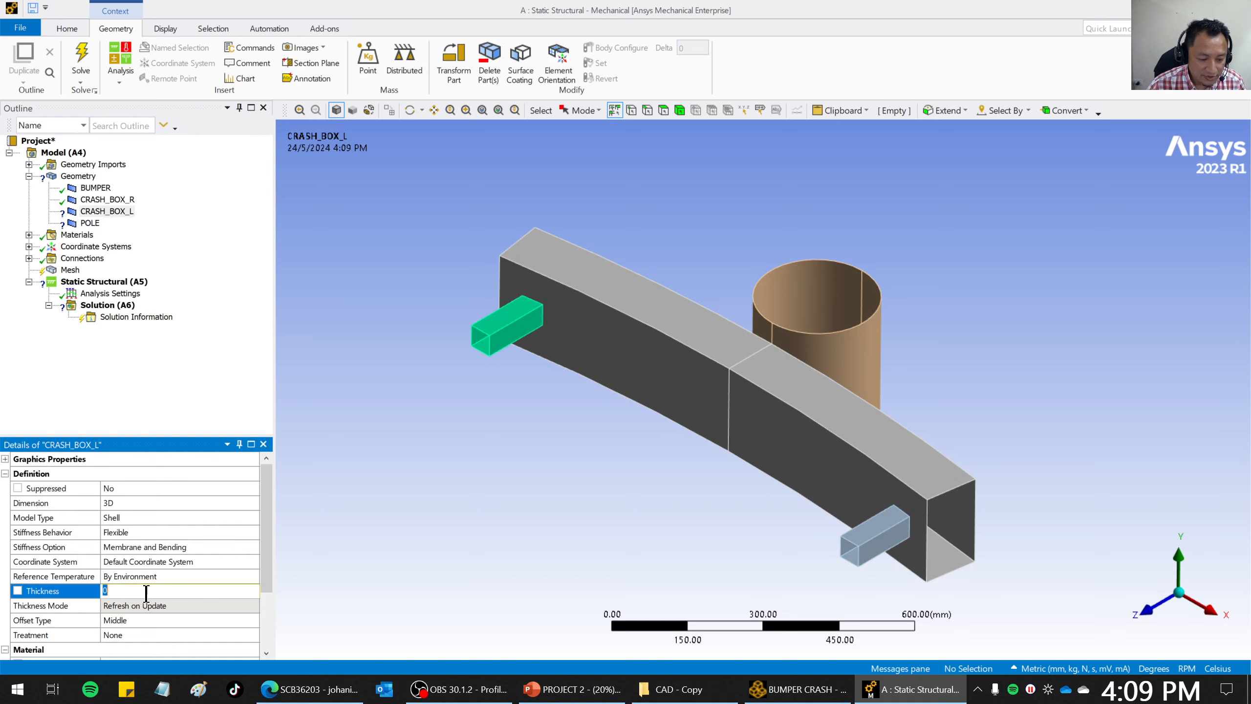
pyautogui.write('2')
pyautogui.press('Return')
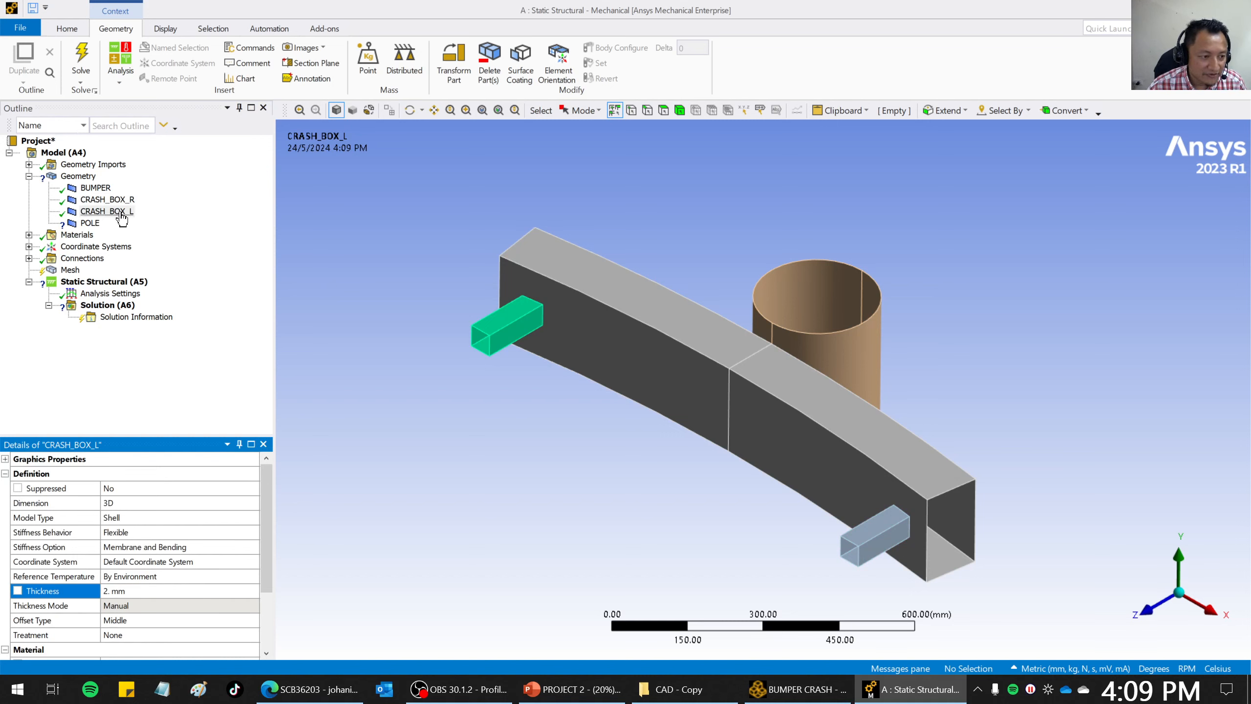
# Set the shell thickness of the POLE body to 2 mm.
pyautogui.click(93, 223)
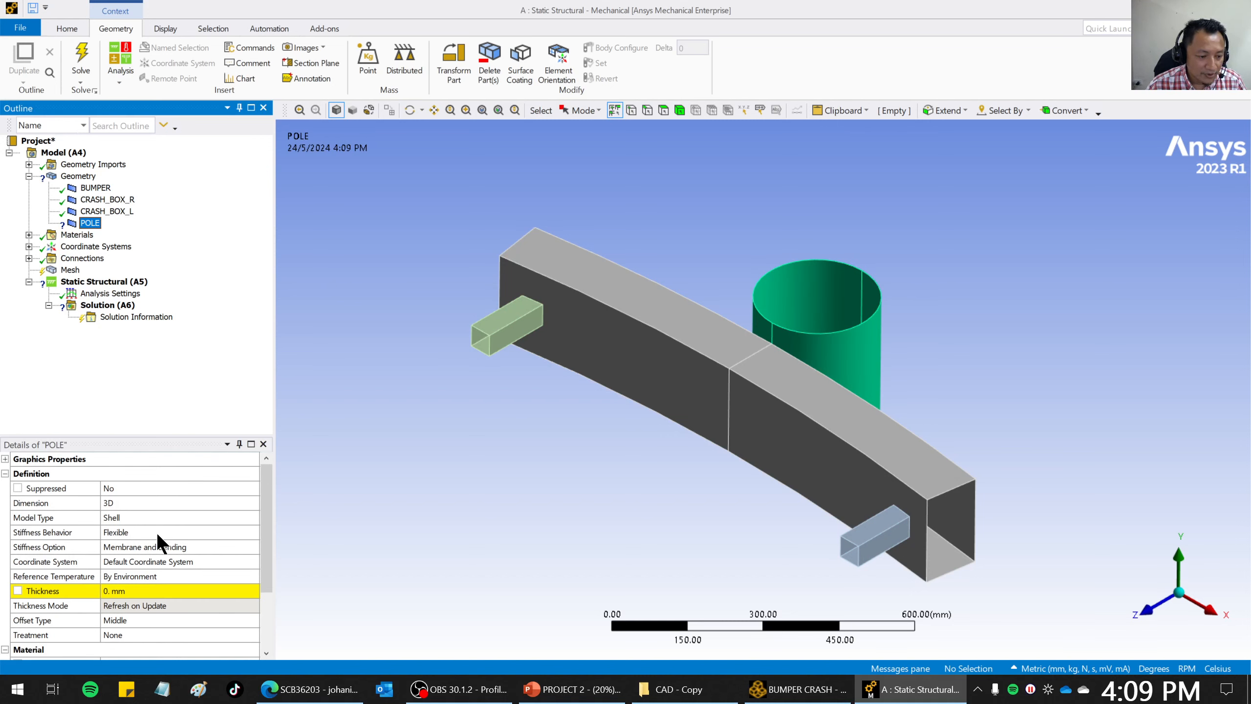
pyautogui.click(134, 590)
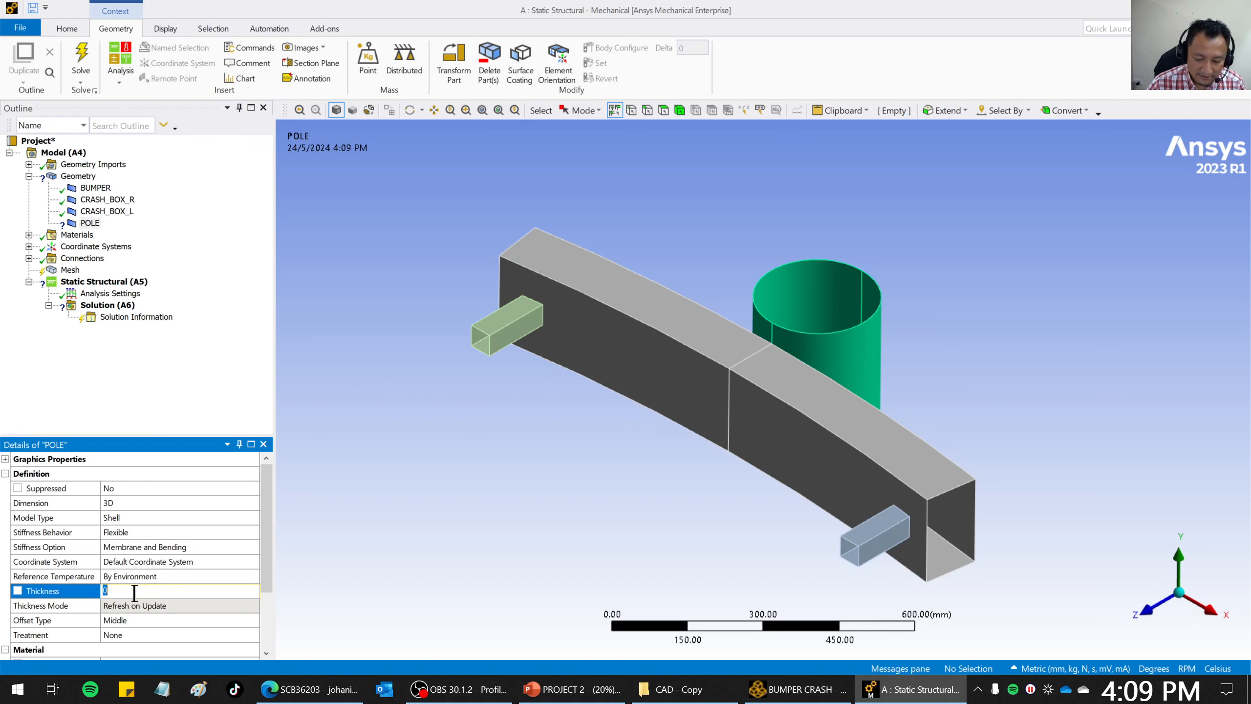
pyautogui.write('2')
pyautogui.press('Return')
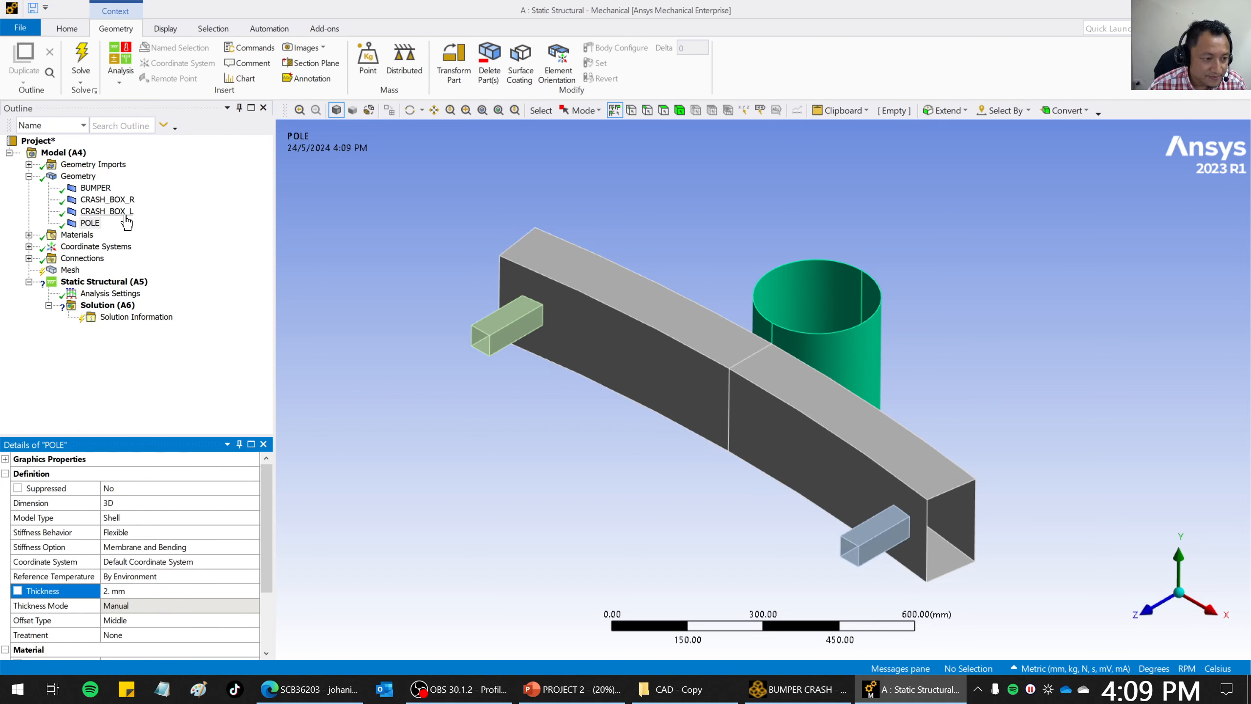
# Change the stiffness behavior of the POLE body to Rigid.
pyautogui.click(91, 224)
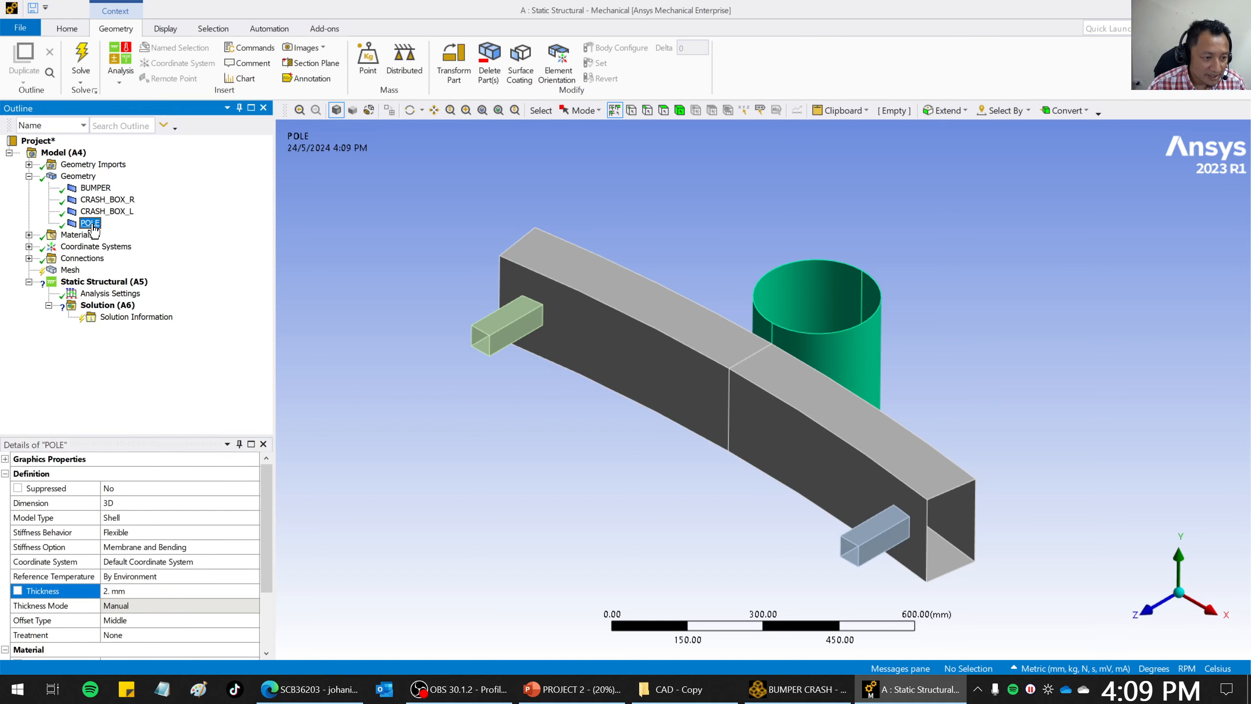
pyautogui.click(96, 188)
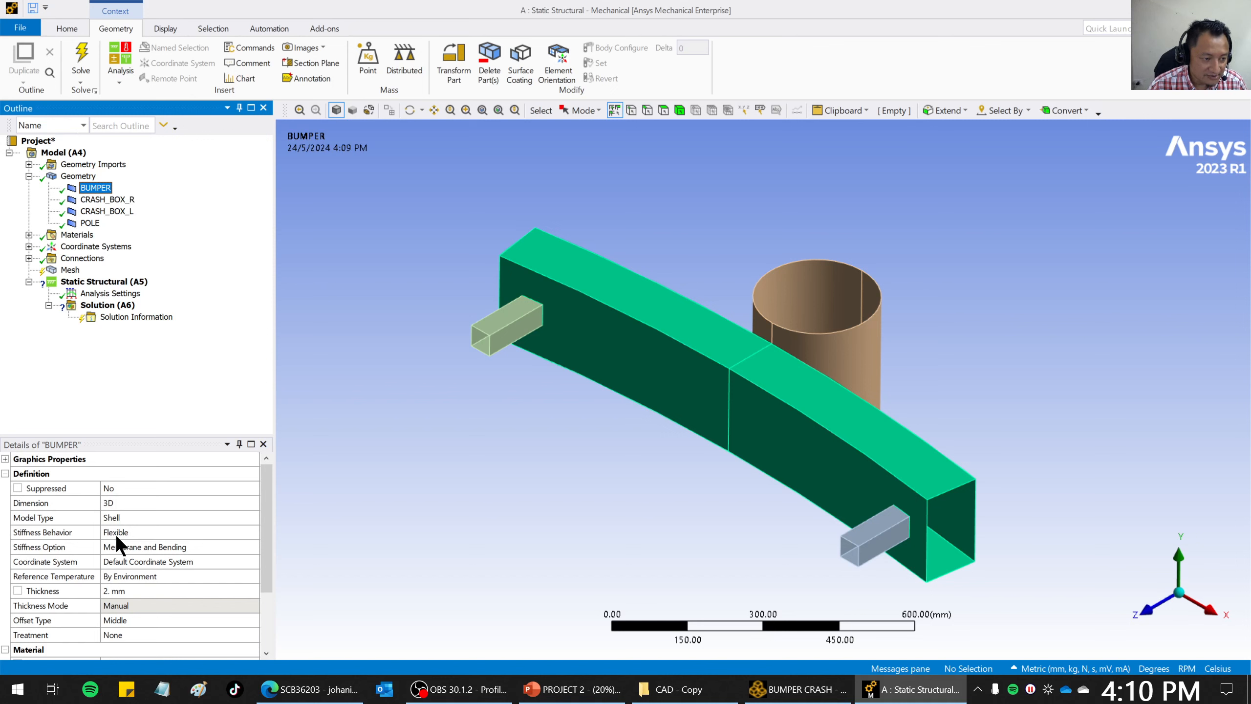
pyautogui.click(107, 199)
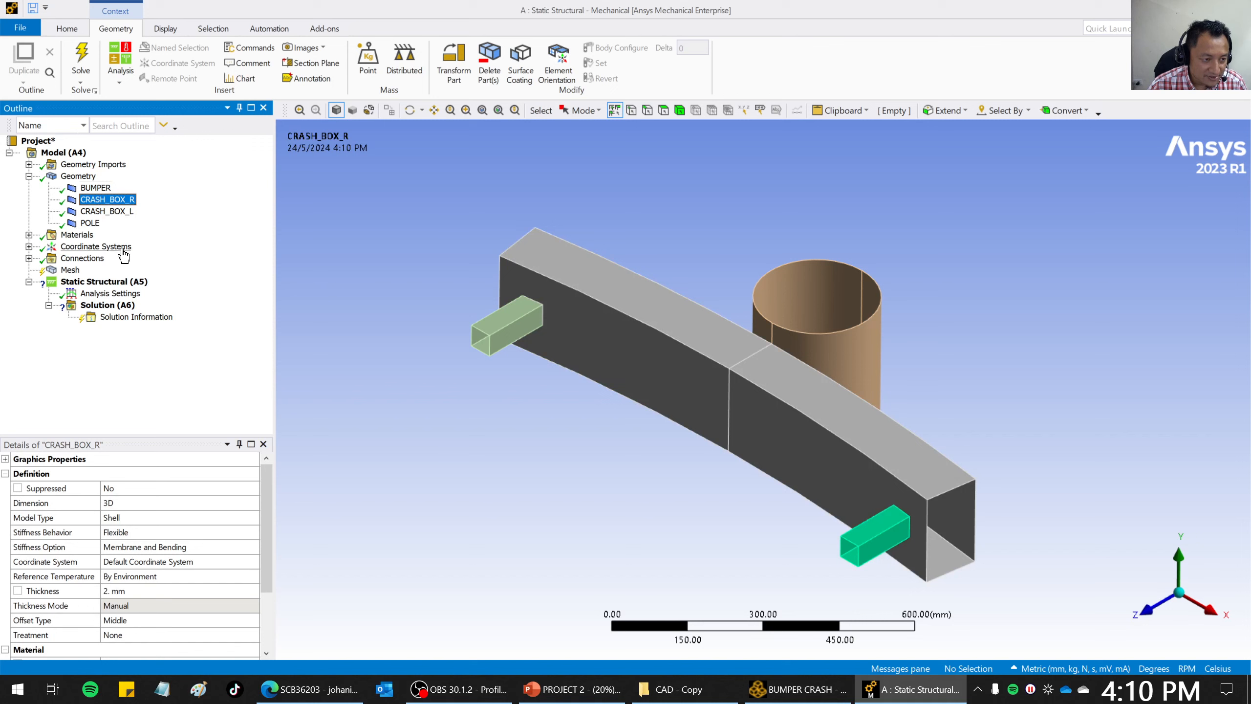
pyautogui.click(123, 213)
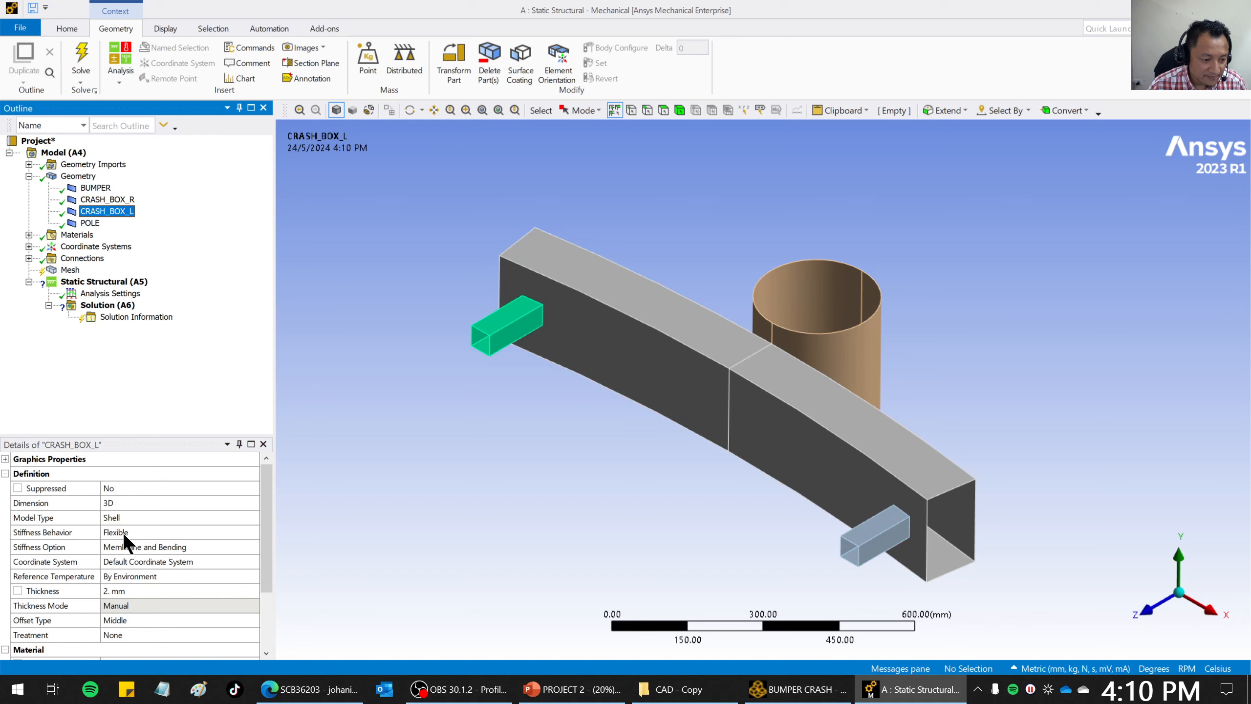
pyautogui.click(91, 223)
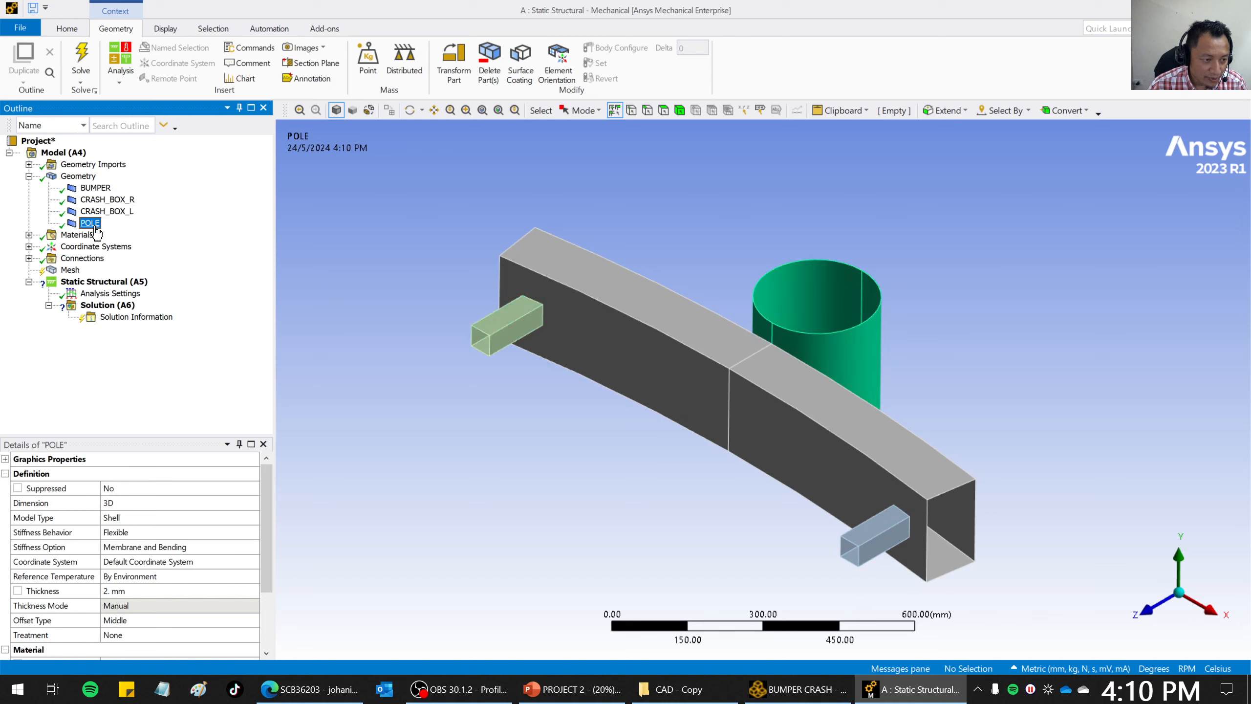
pyautogui.moveTo(819, 492); pyautogui.dragTo(690, 463, button='middle')
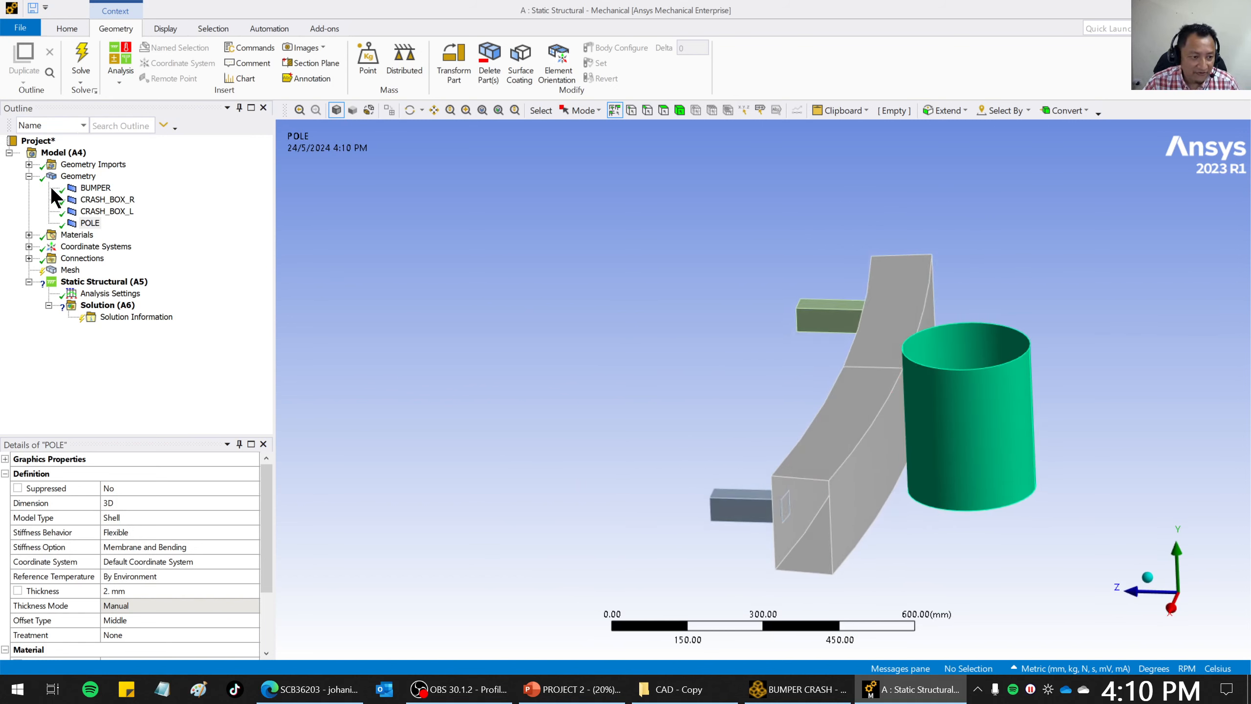
pyautogui.click(90, 224)
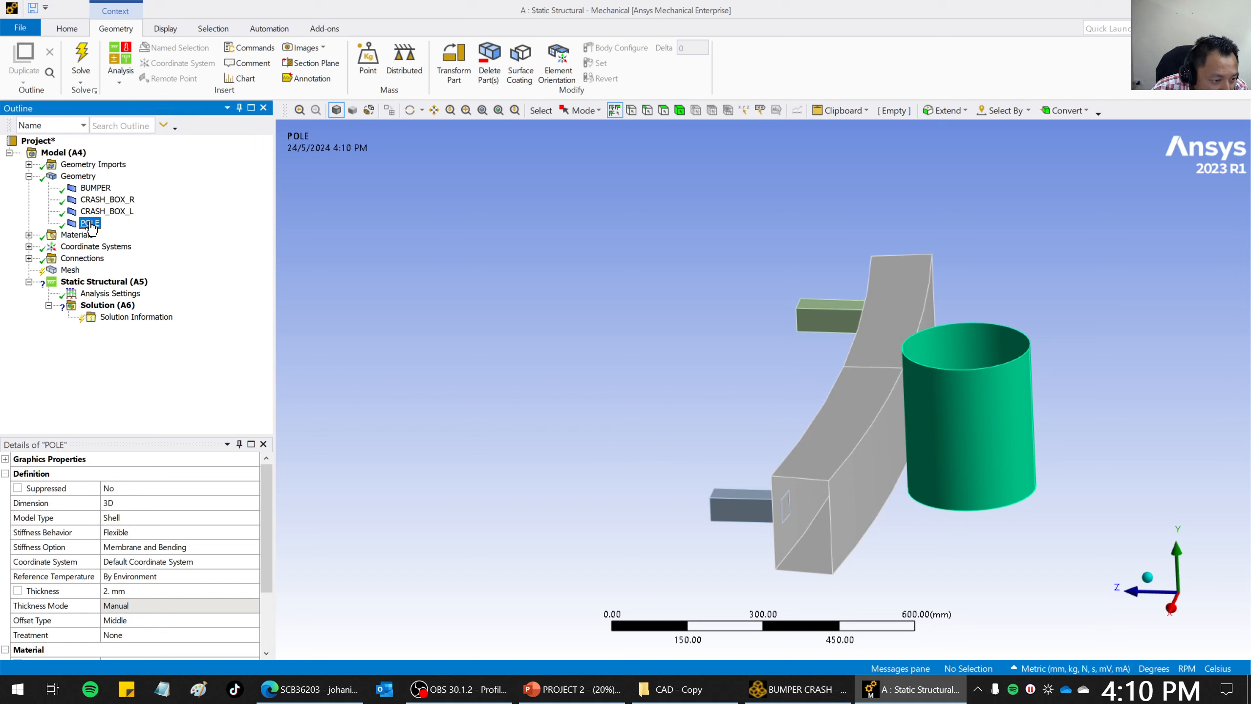
pyautogui.click(121, 534)
pyautogui.click(253, 532)
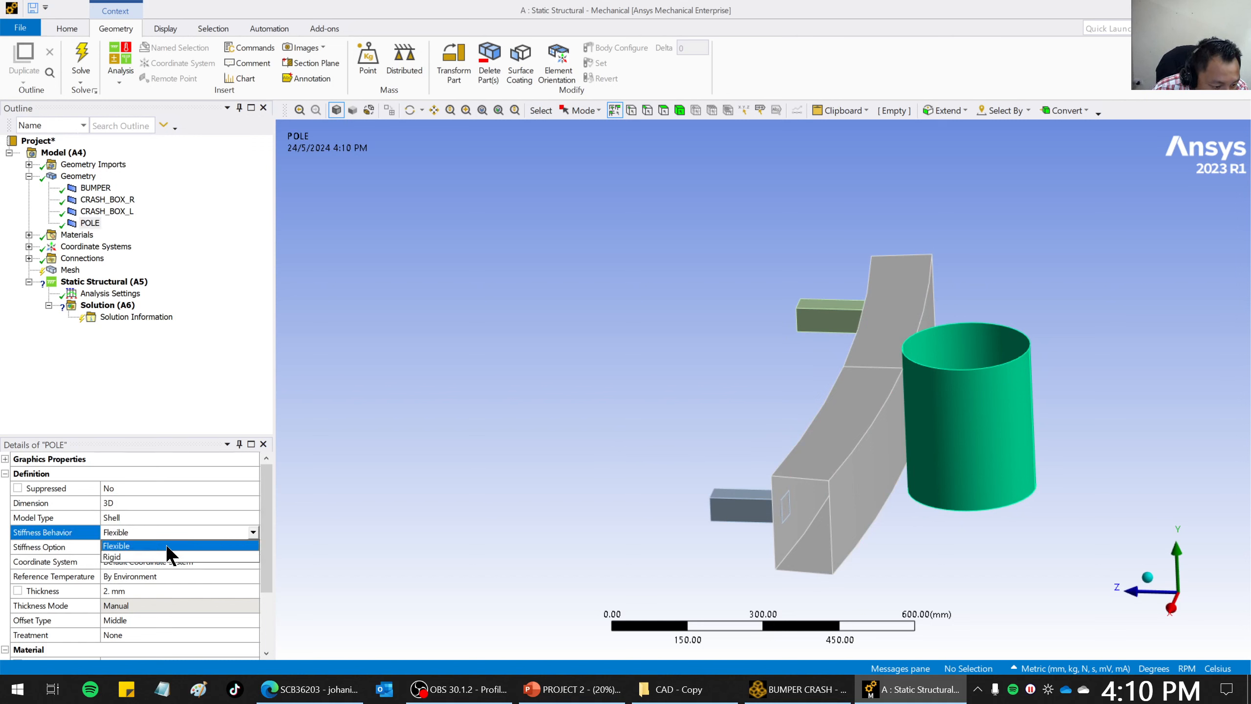
pyautogui.click(147, 556)
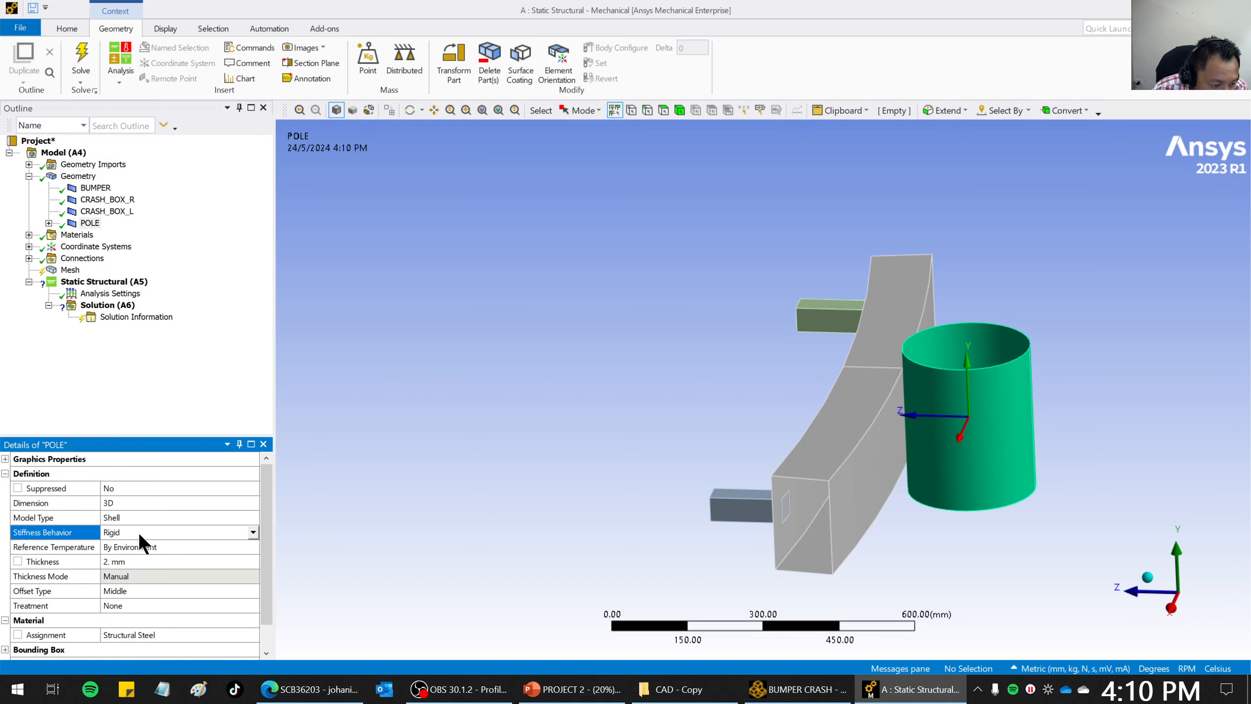
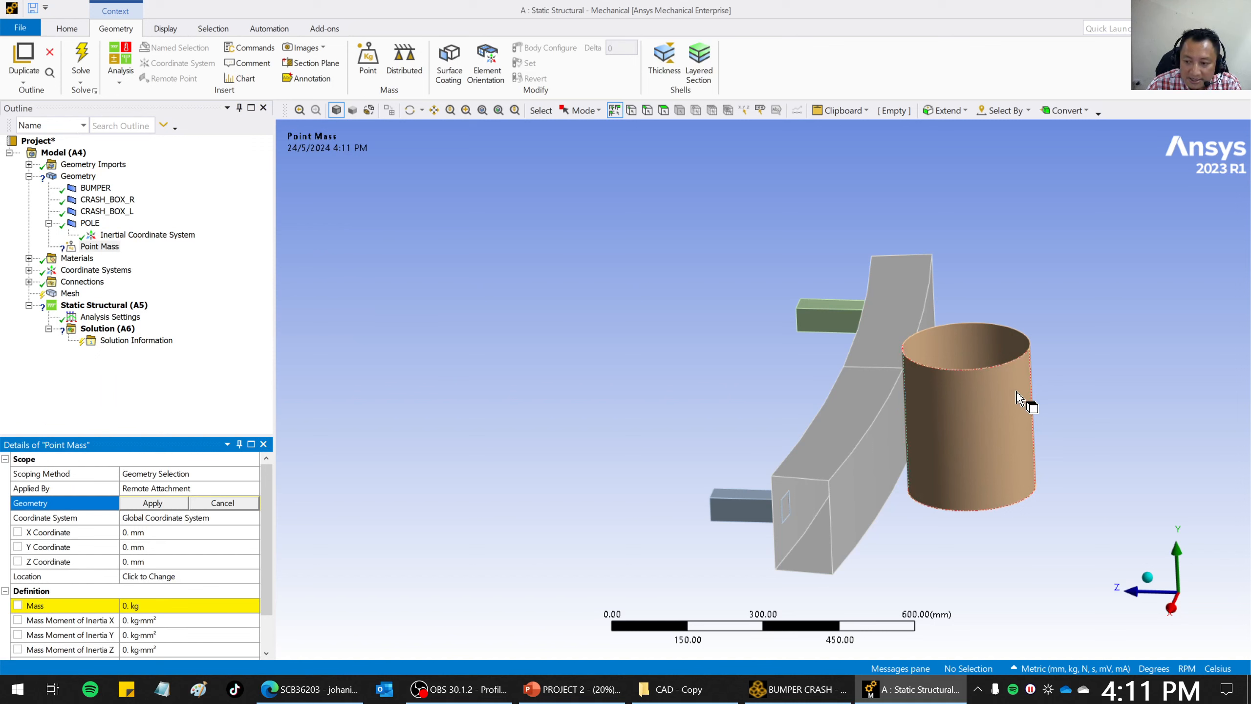
# Scope the point mass to the two cylindrical faces of the pole.
pyautogui.click(989, 405)
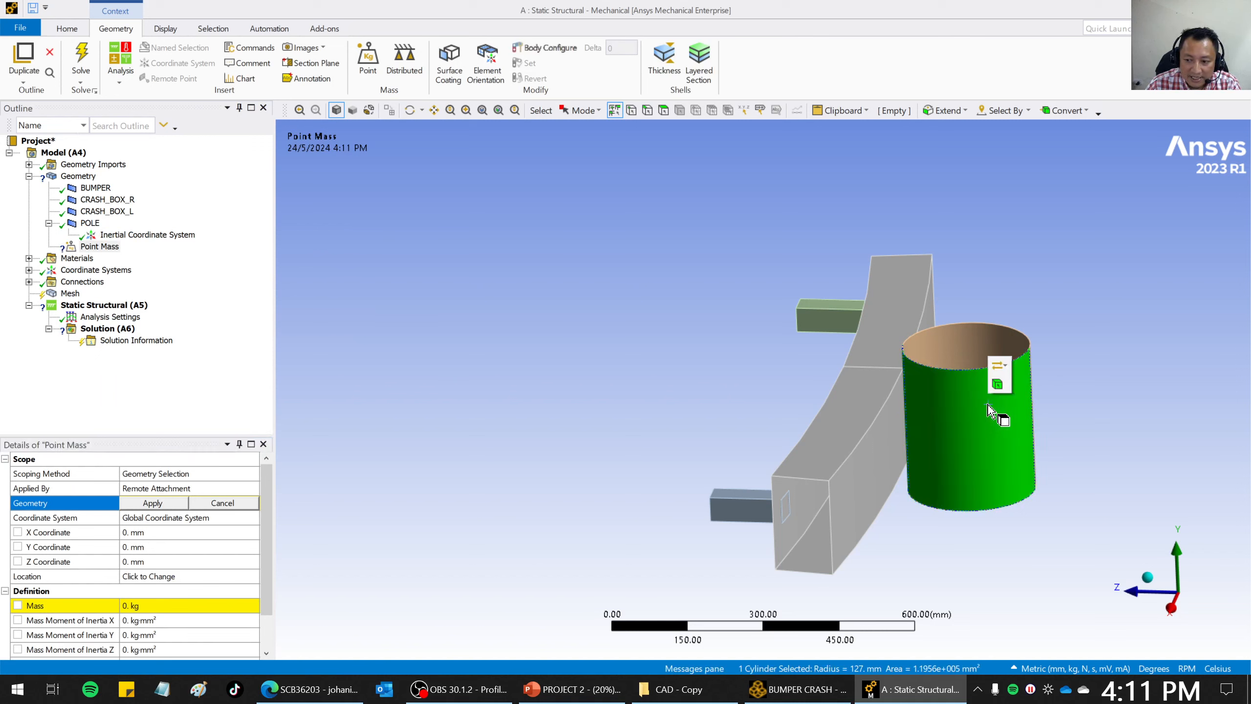
pyautogui.moveTo(1039, 400); pyautogui.dragTo(998, 381, button='middle')
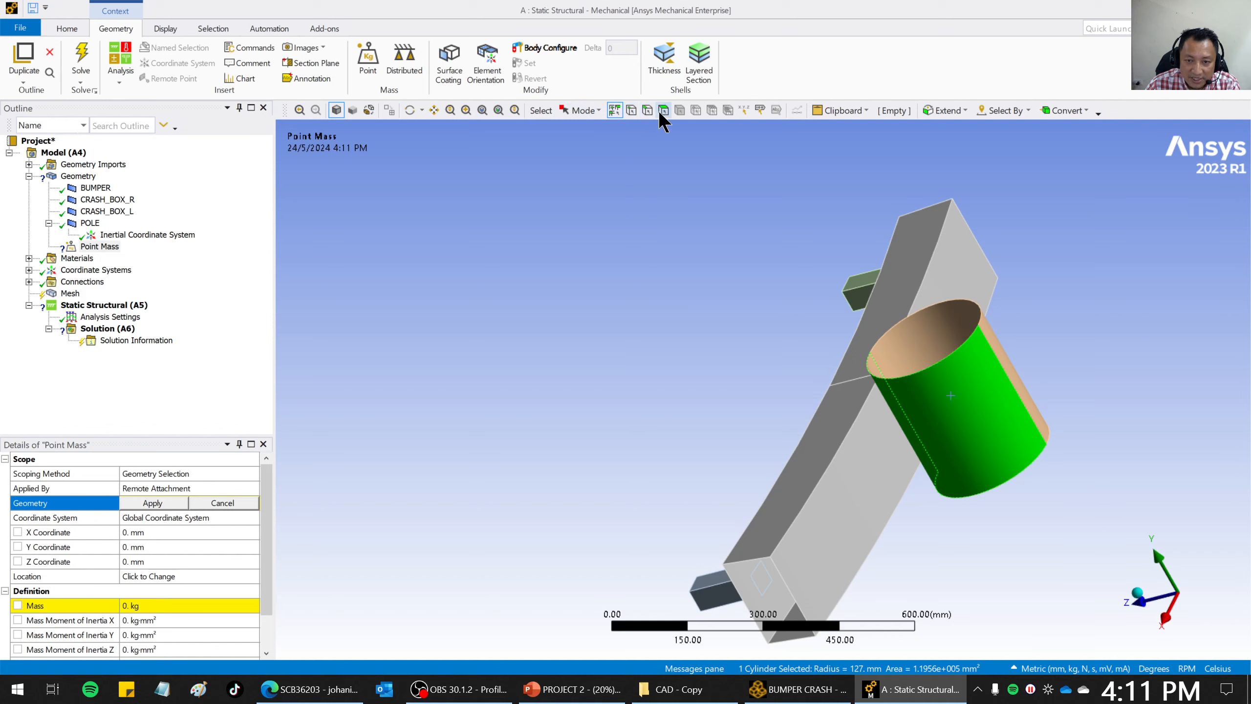
pyautogui.moveTo(1077, 337); pyautogui.dragTo(1069, 372, button='middle')
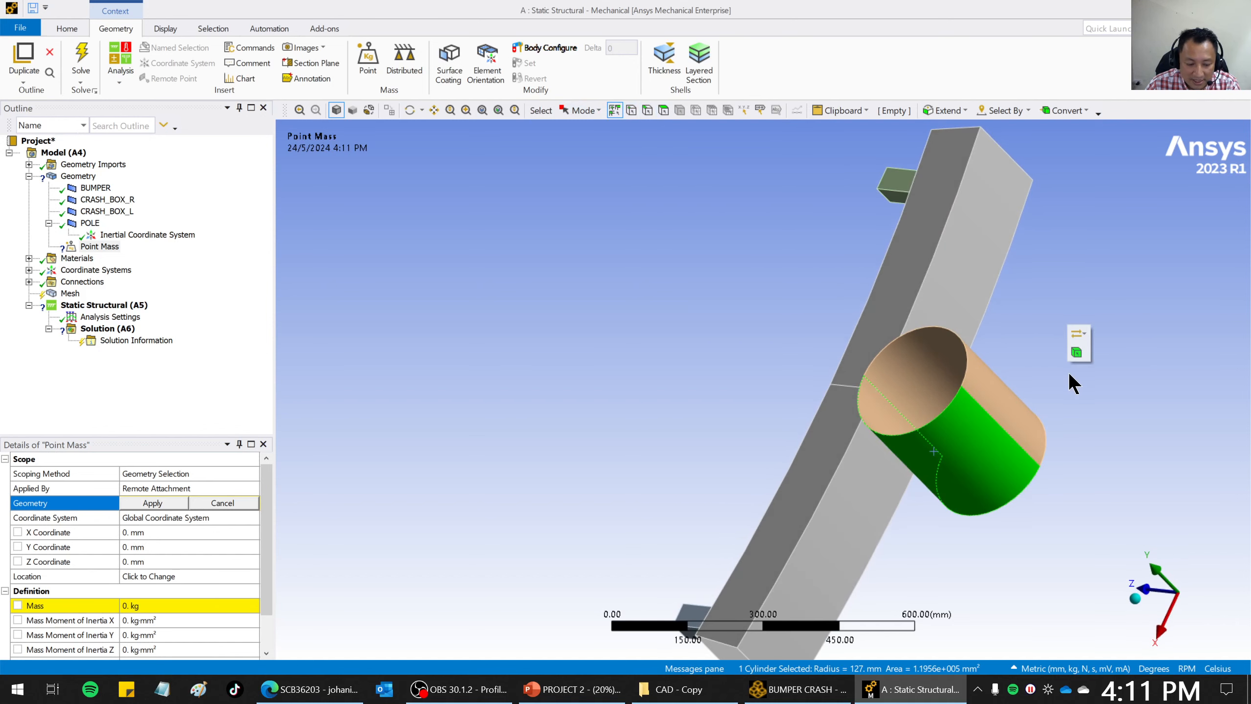
pyautogui.keyDown('ctrl'); pyautogui.click(993, 393); pyautogui.keyUp('ctrl')
pyautogui.moveTo(934, 518); pyautogui.dragTo(923, 444, button='middle')
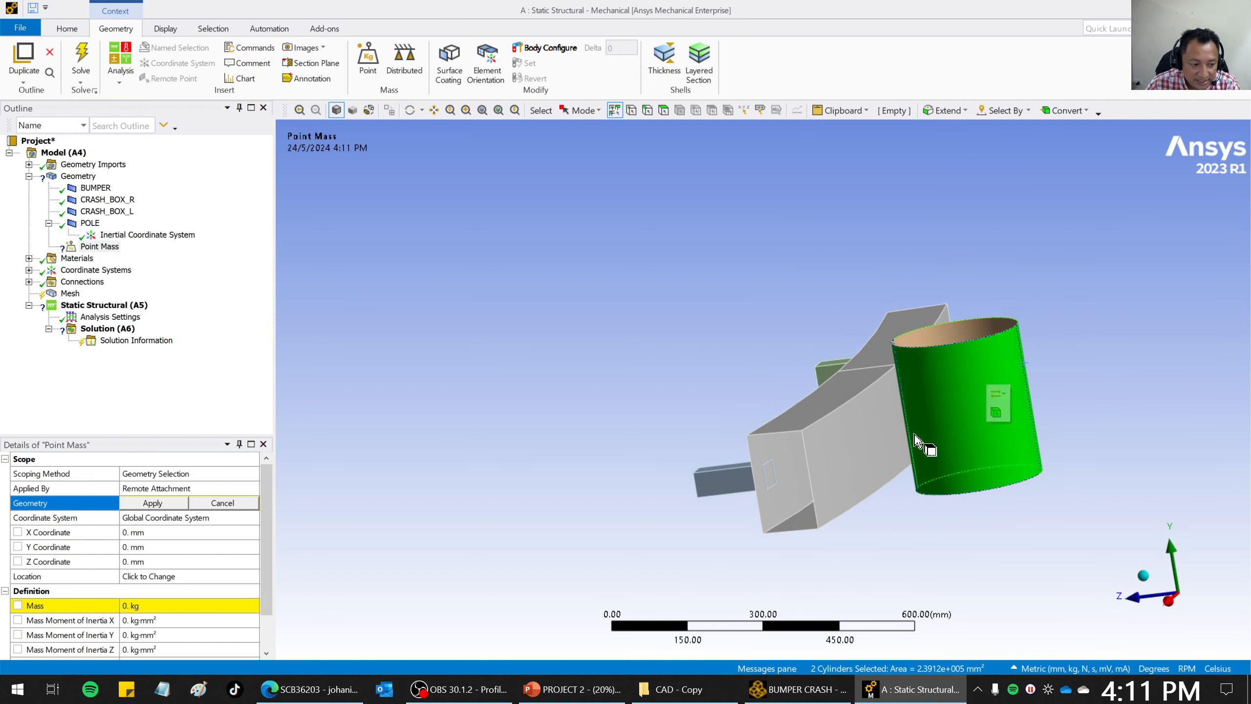
pyautogui.click(152, 503)
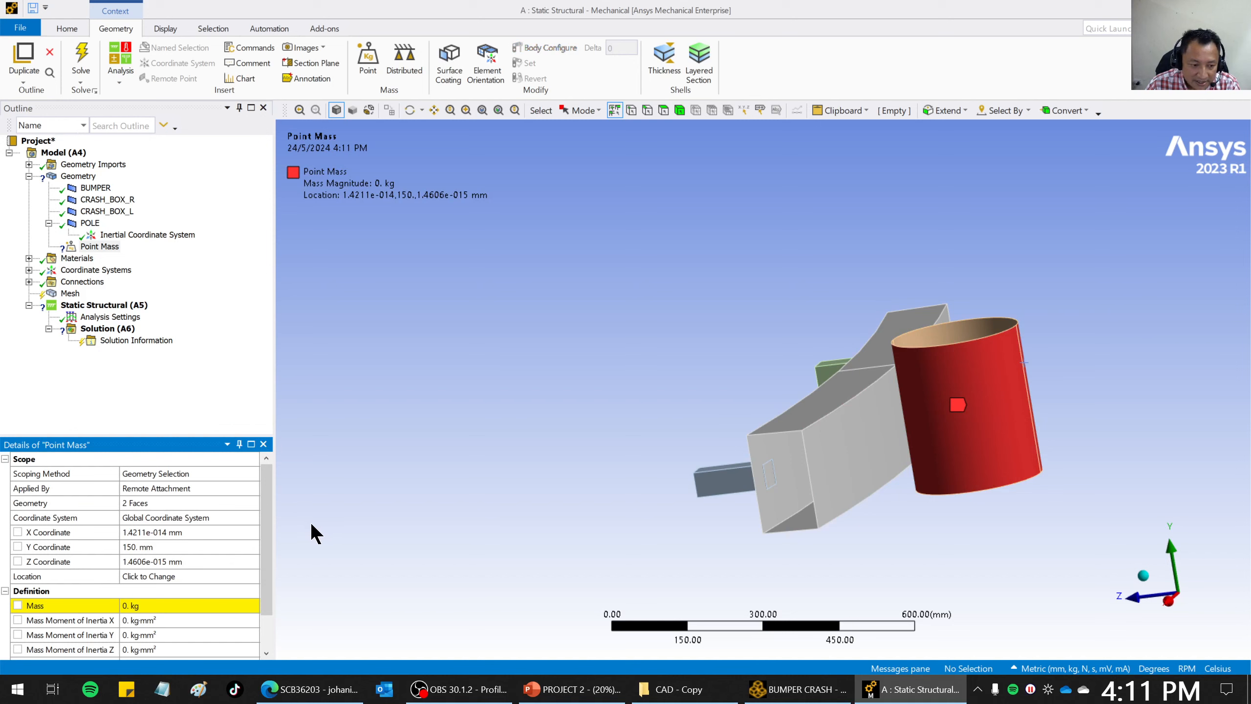
# Set the mass of the pole's point mass to 1000 kg.
pyautogui.scroll(-2, 260, 507)
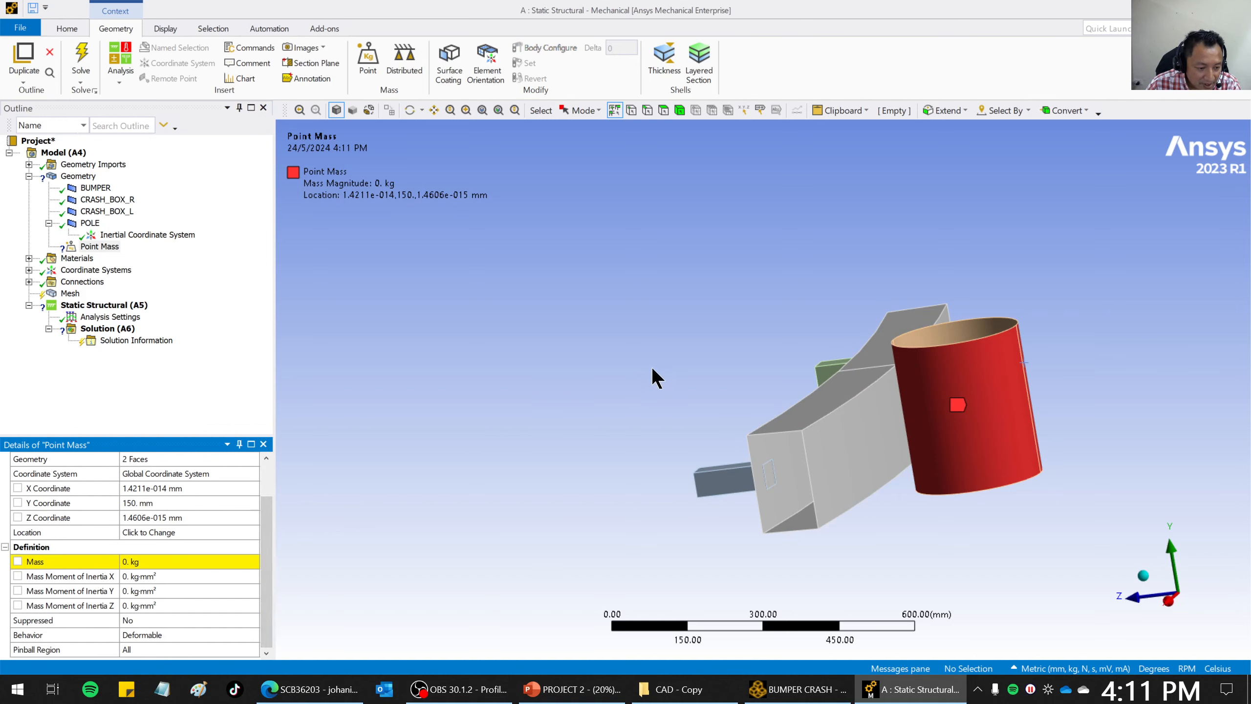
pyautogui.moveTo(656, 376); pyautogui.dragTo(661, 403, button='middle')
pyautogui.click(140, 562)
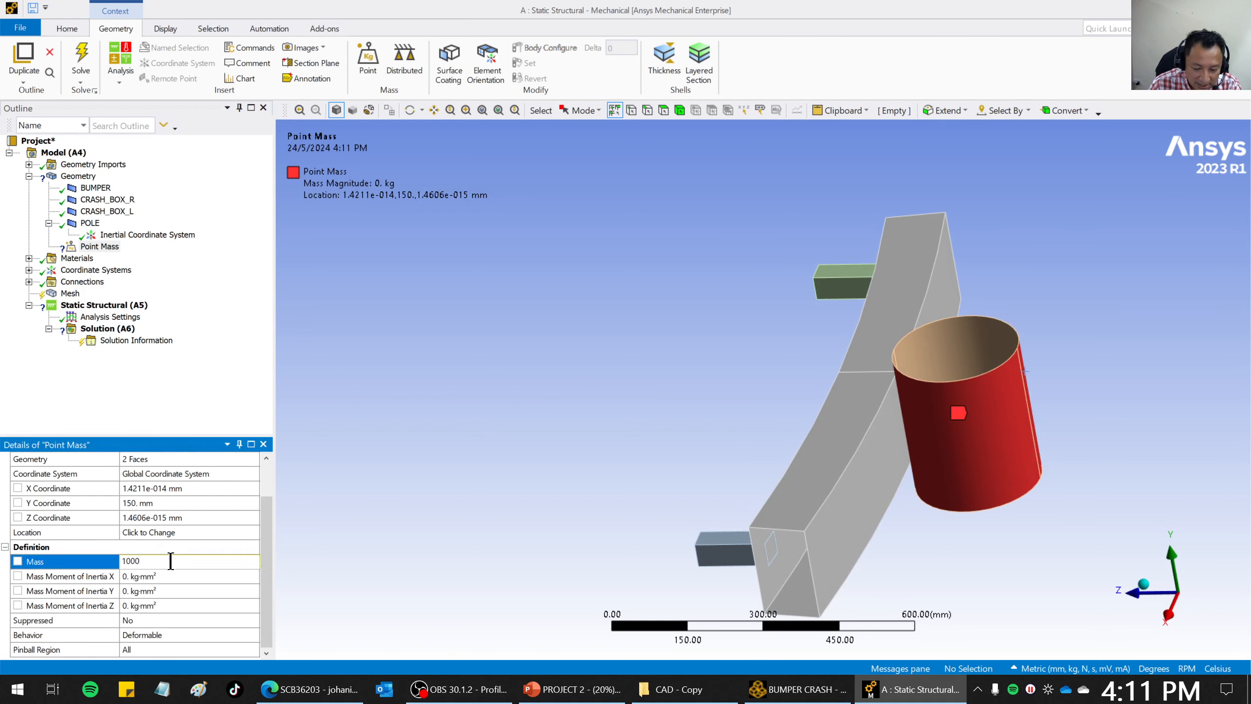
pyautogui.press('Return')
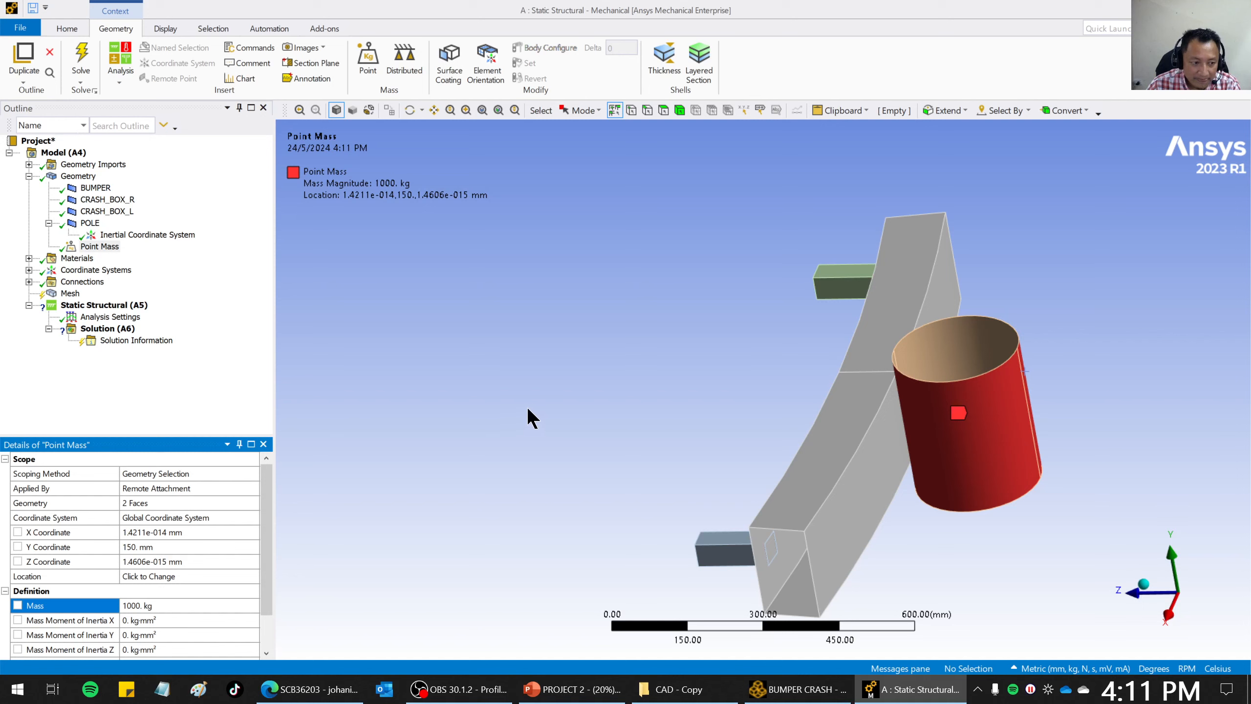
pyautogui.click(89, 223)
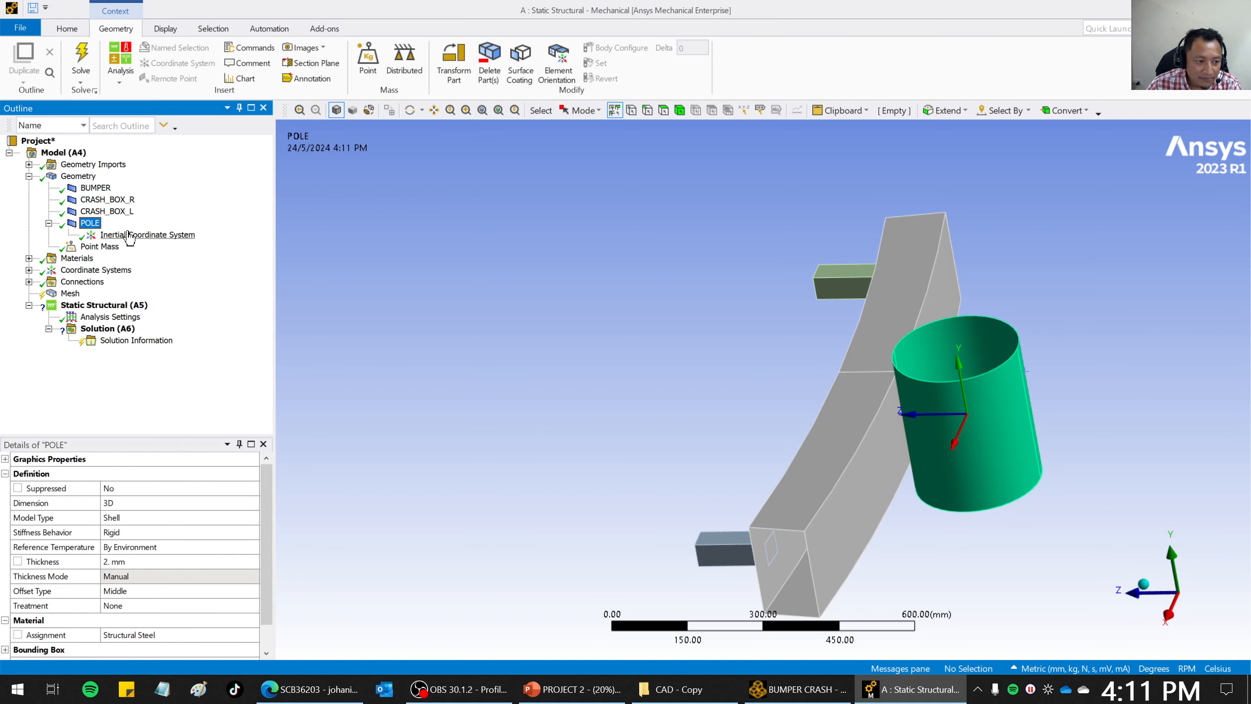
pyautogui.click(98, 249)
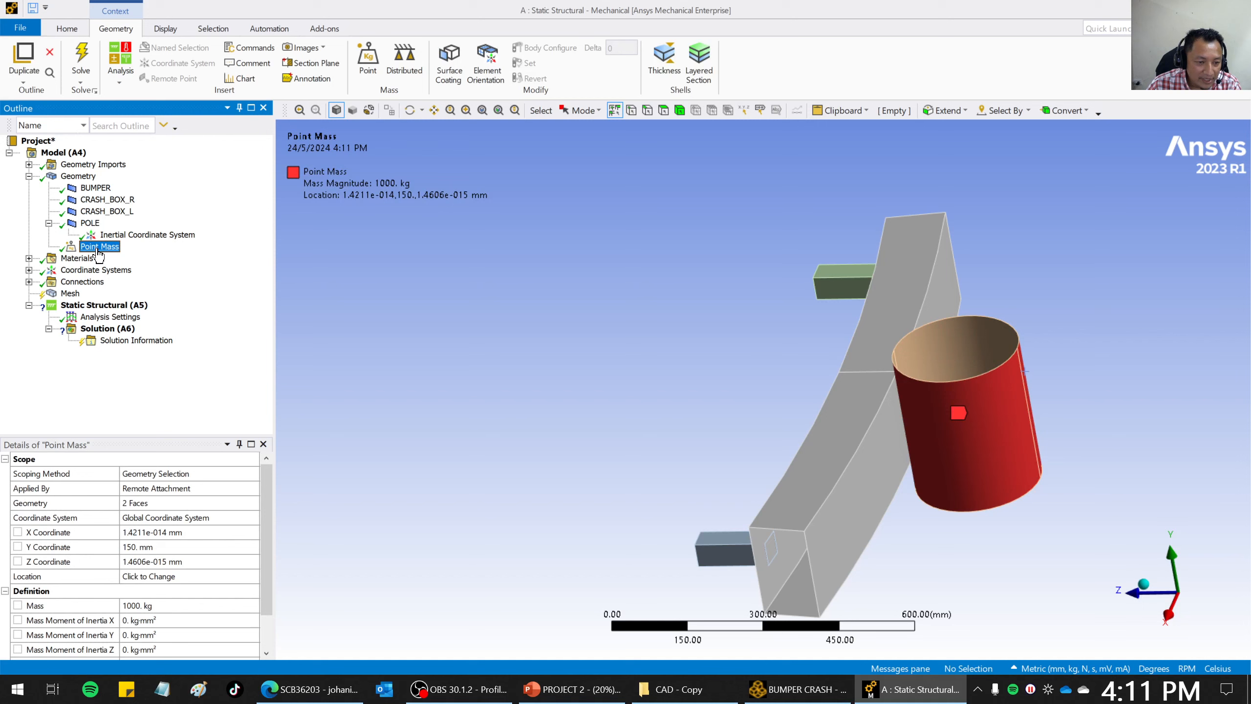
pyautogui.click(49, 222)
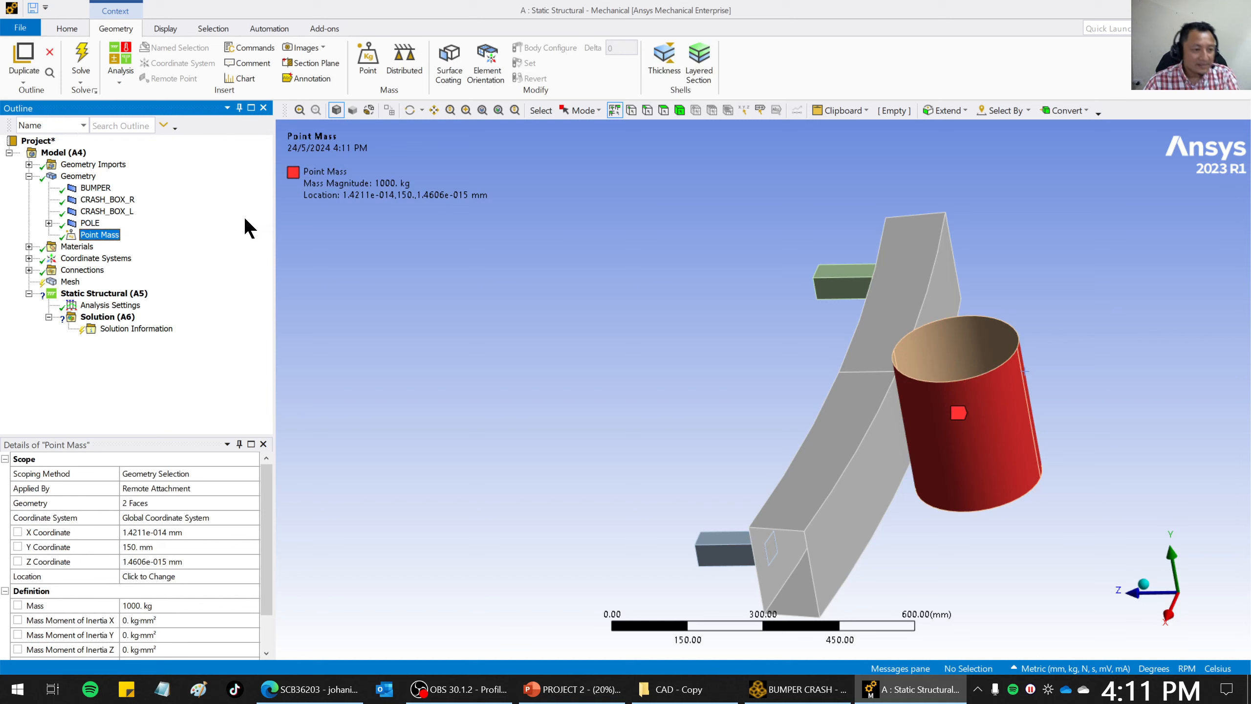
pyautogui.moveTo(786, 438); pyautogui.dragTo(1041, 548, button='middle')
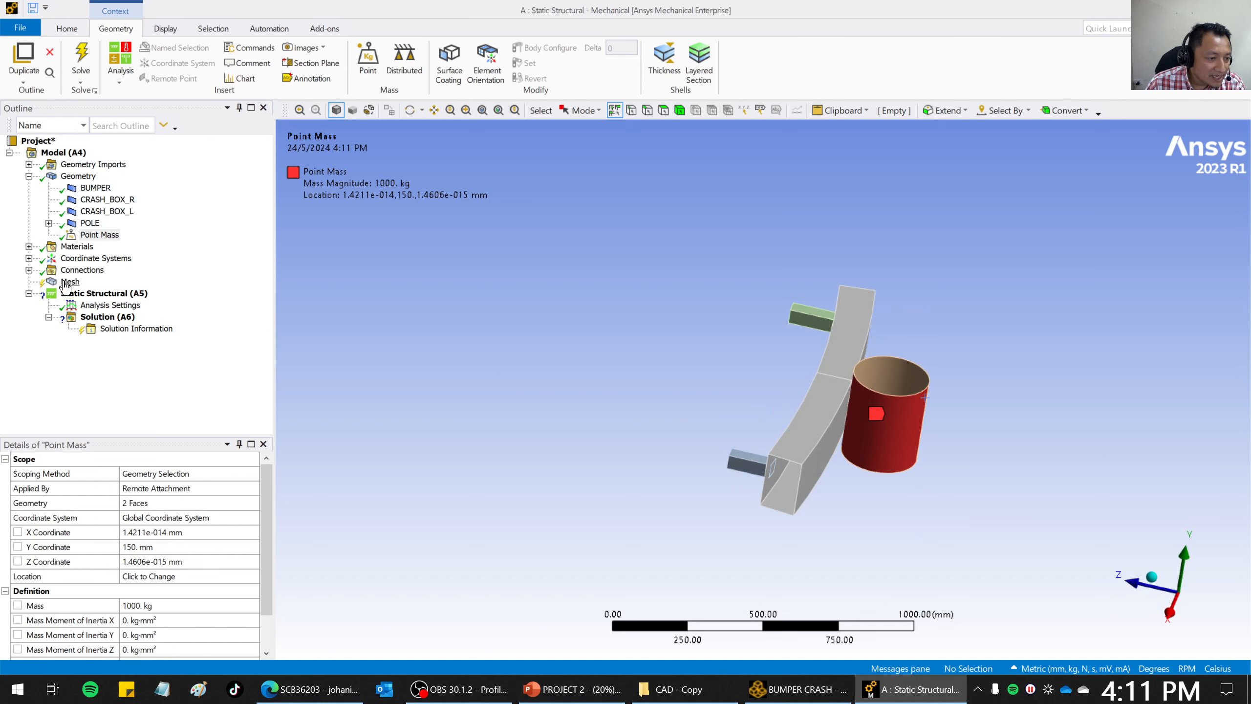
# Examine which faces of the bumper and pole are scoped in the automatically generated contact region.
pyautogui.click(28, 270)
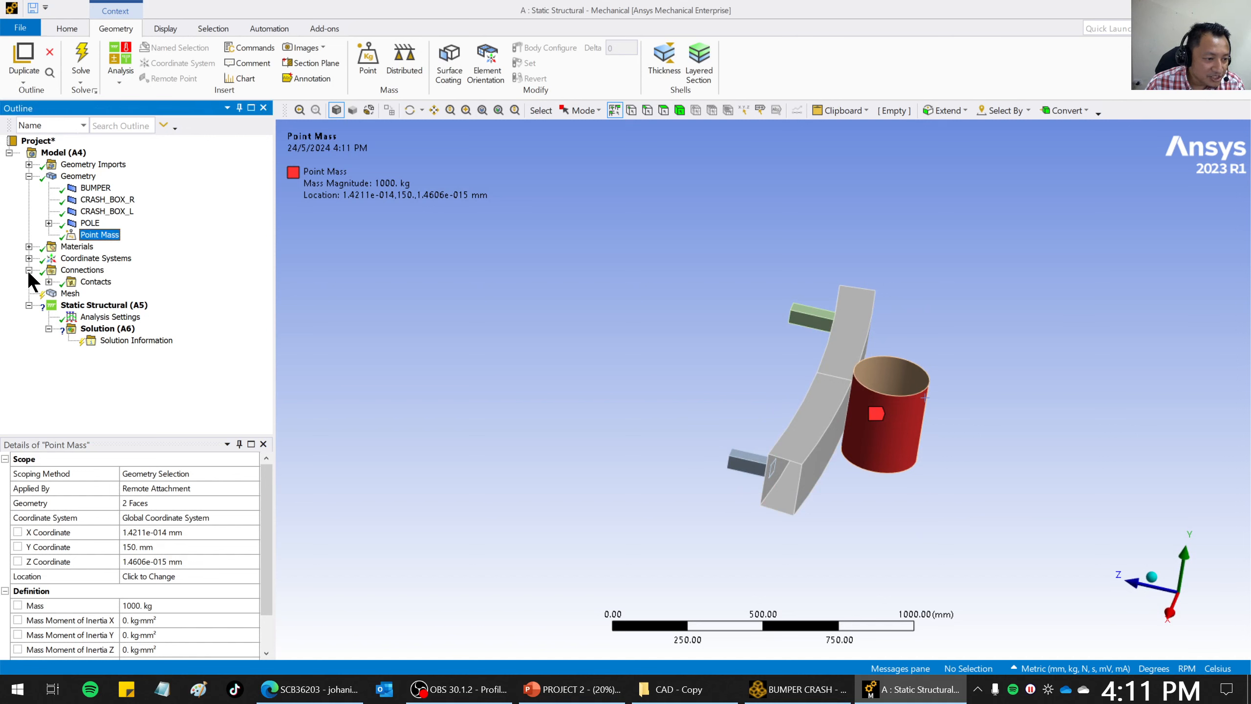
pyautogui.click(49, 282)
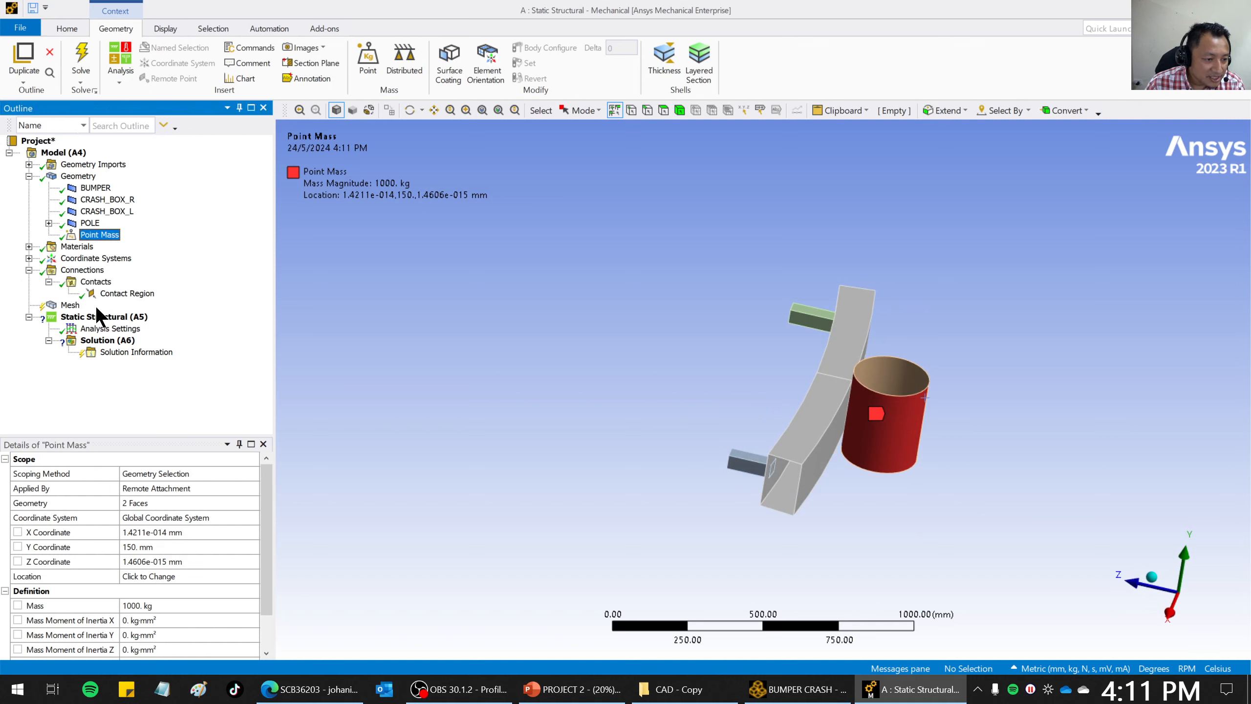
pyautogui.click(111, 293)
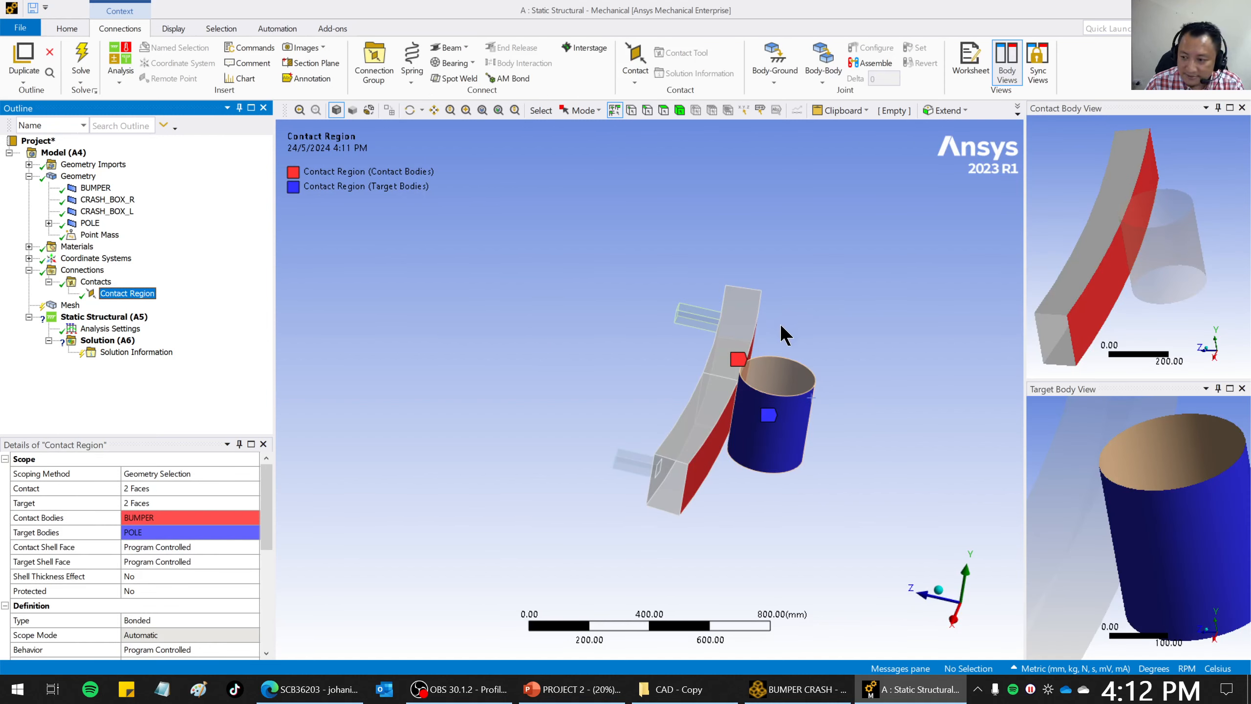
pyautogui.moveTo(785, 336)
pyautogui.mouseDown(button='middle')
pyautogui.moveTo(755, 299)
pyautogui.moveTo(801, 277)
pyautogui.moveTo(787, 333)
pyautogui.mouseUp(button='middle')
pyautogui.scroll(-2, 649, 387)
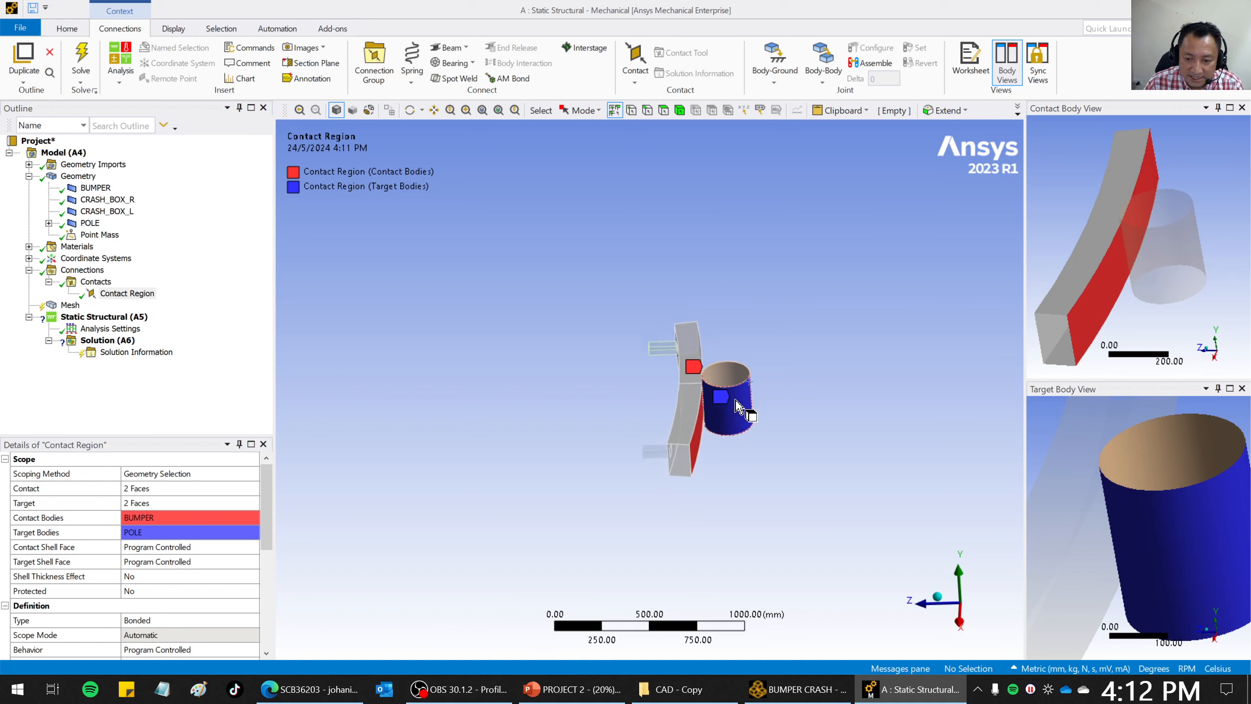
pyautogui.moveTo(661, 356); pyautogui.dragTo(731, 441, button='right')
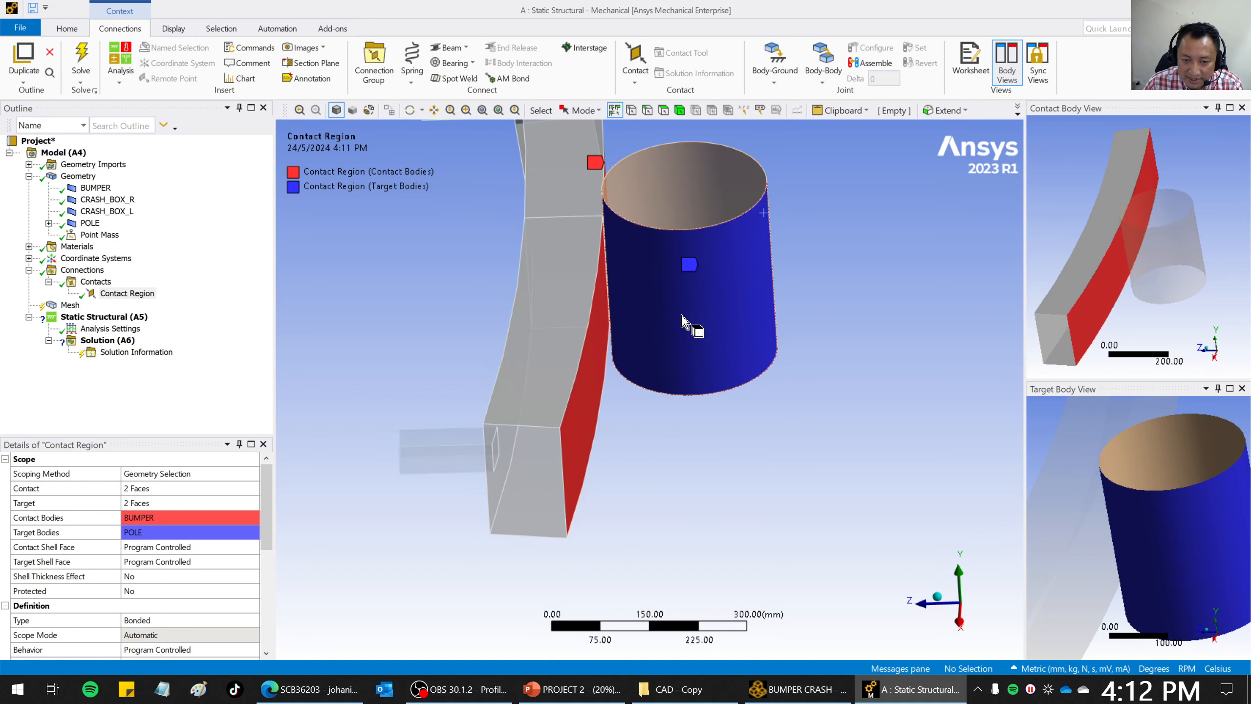
pyautogui.moveTo(693, 328); pyautogui.dragTo(682, 270, button='middle')
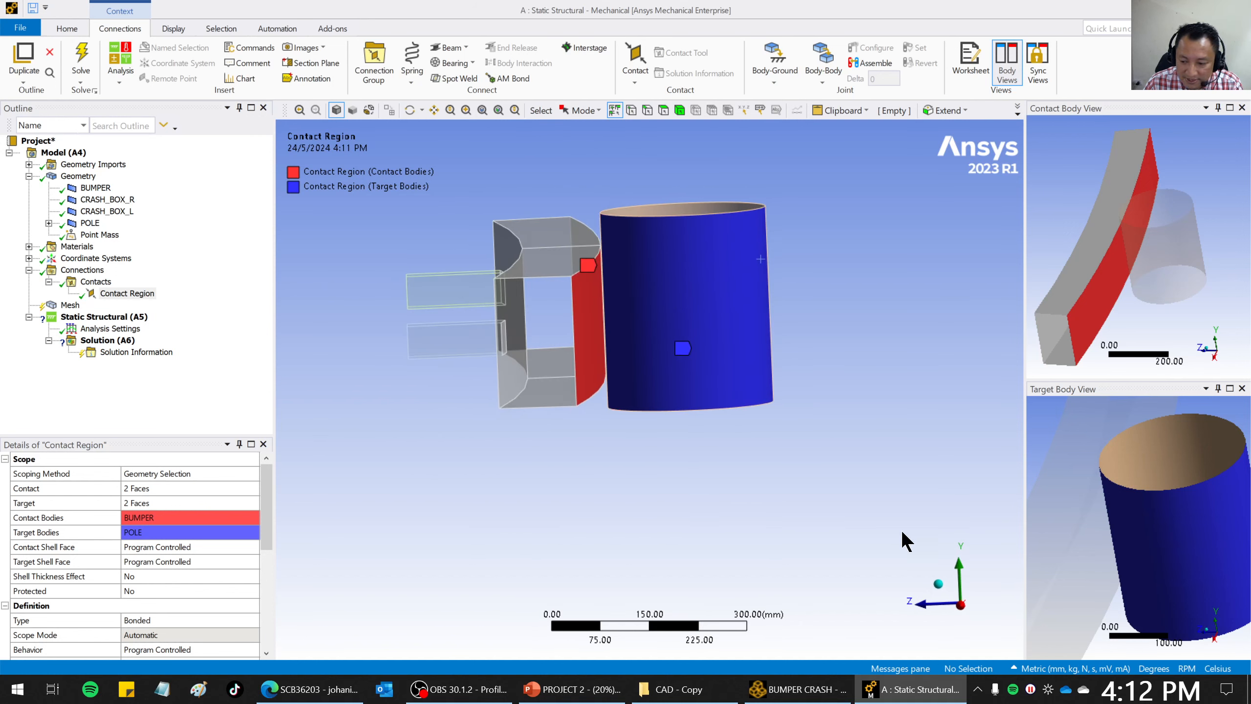
pyautogui.moveTo(908, 408); pyautogui.dragTo(880, 439, button='middle')
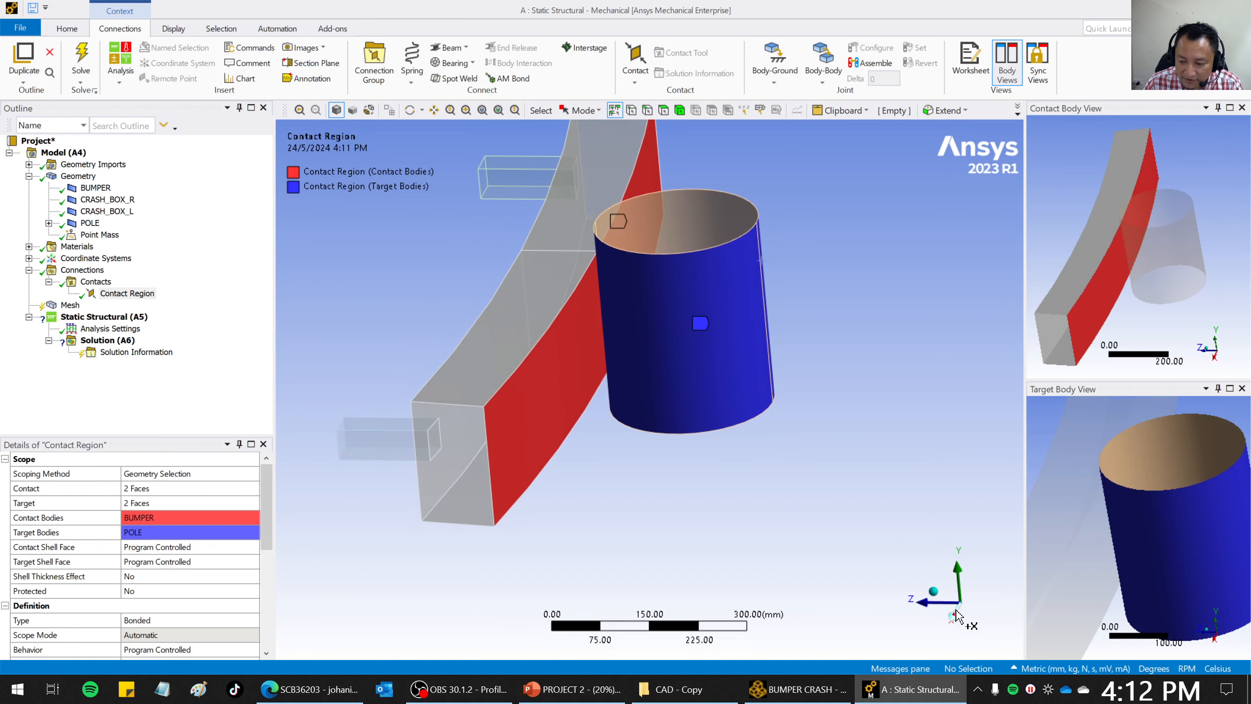
# Inspect the gap between the bumper's front face and the pole in a side view along the X axis.
pyautogui.click(956, 617)
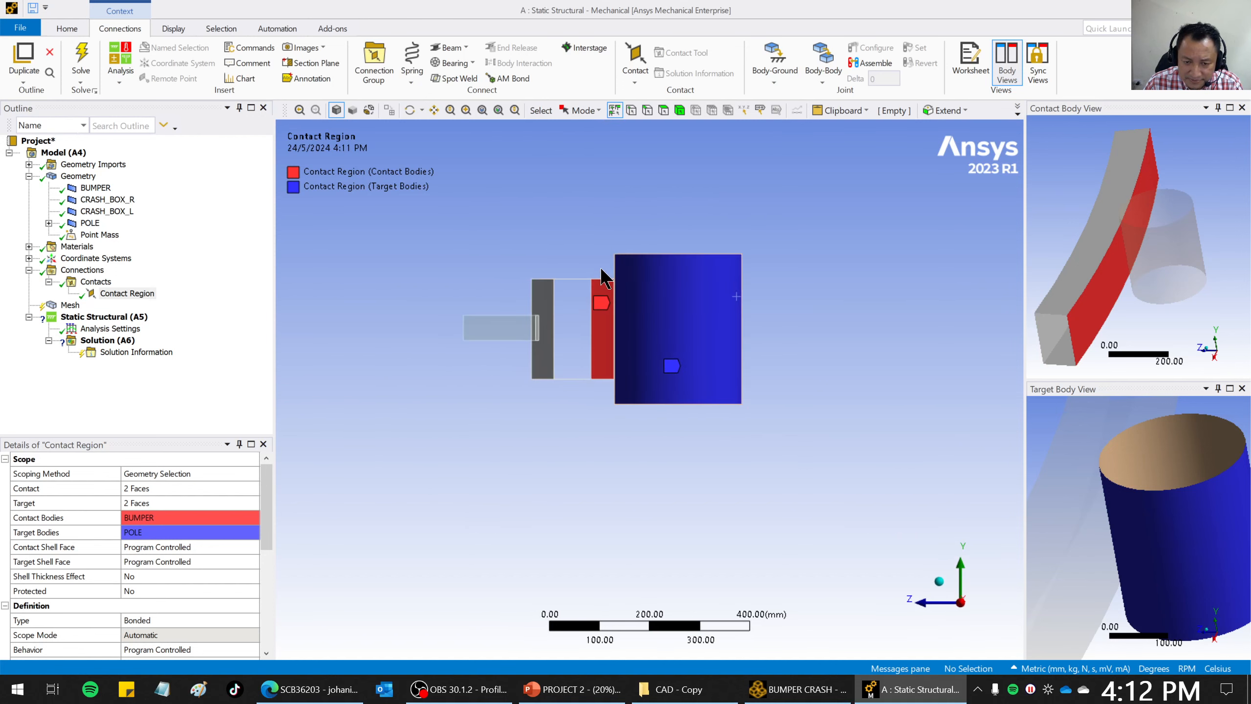
pyautogui.scroll(10, 620, 325)
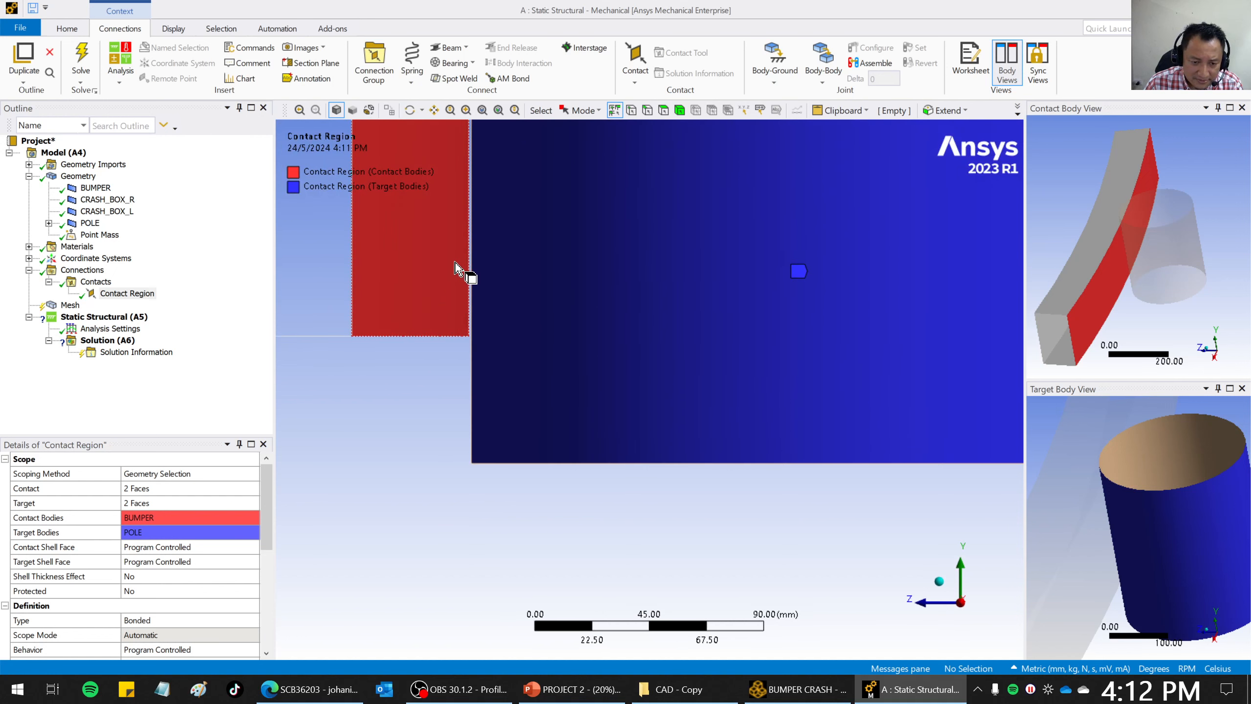
pyautogui.scroll(5, 341, 252)
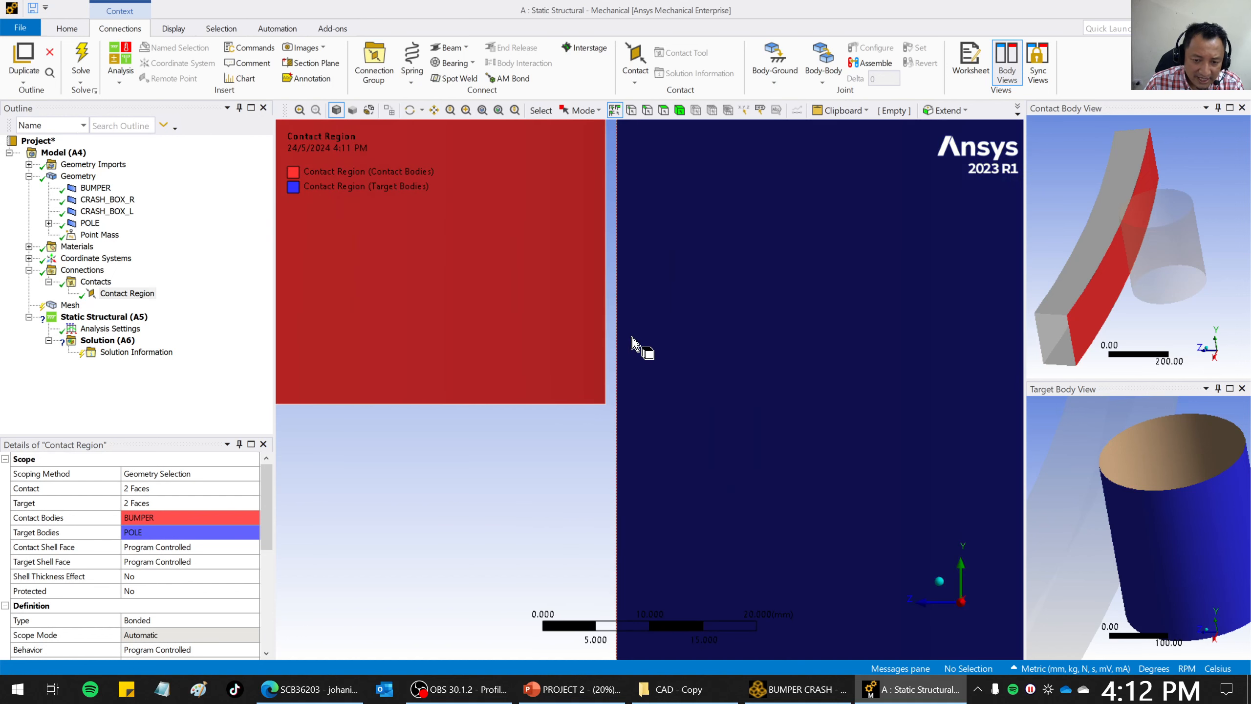
pyautogui.scroll(3, 606, 470)
pyautogui.scroll(-2, 606, 470)
pyautogui.scroll(2, 605, 471)
pyautogui.scroll(-3, 606, 470)
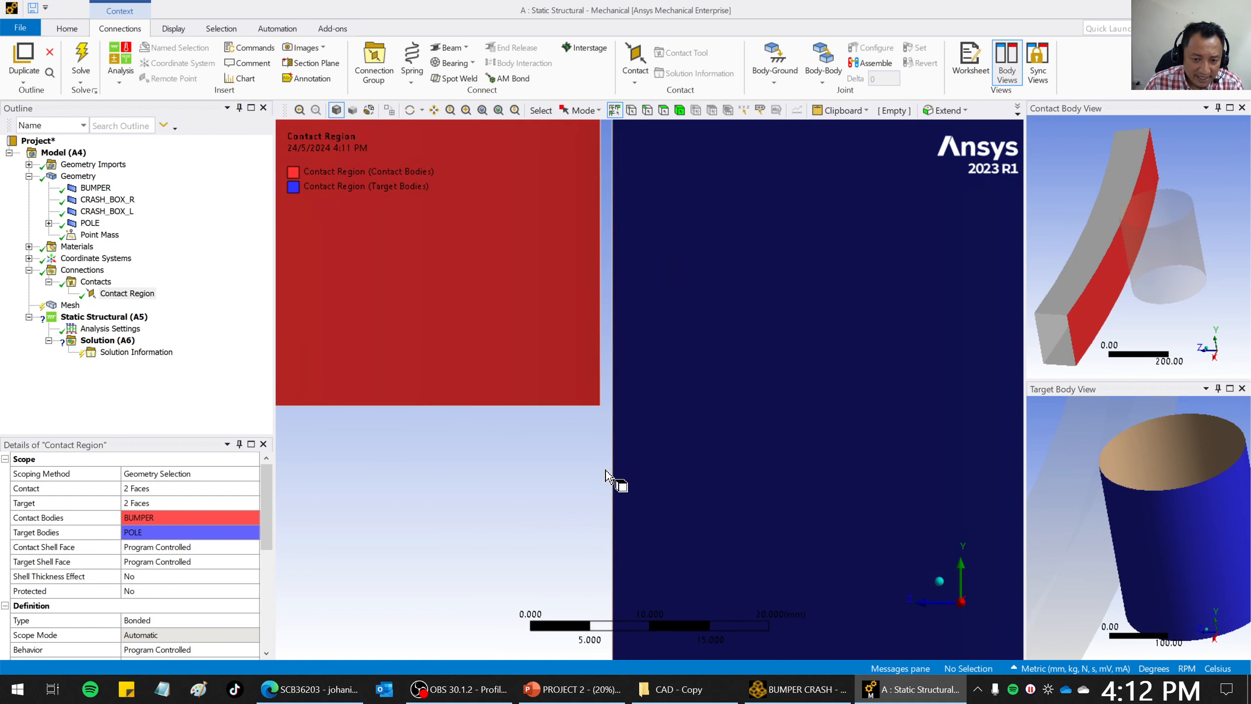
pyautogui.scroll(2, 606, 471)
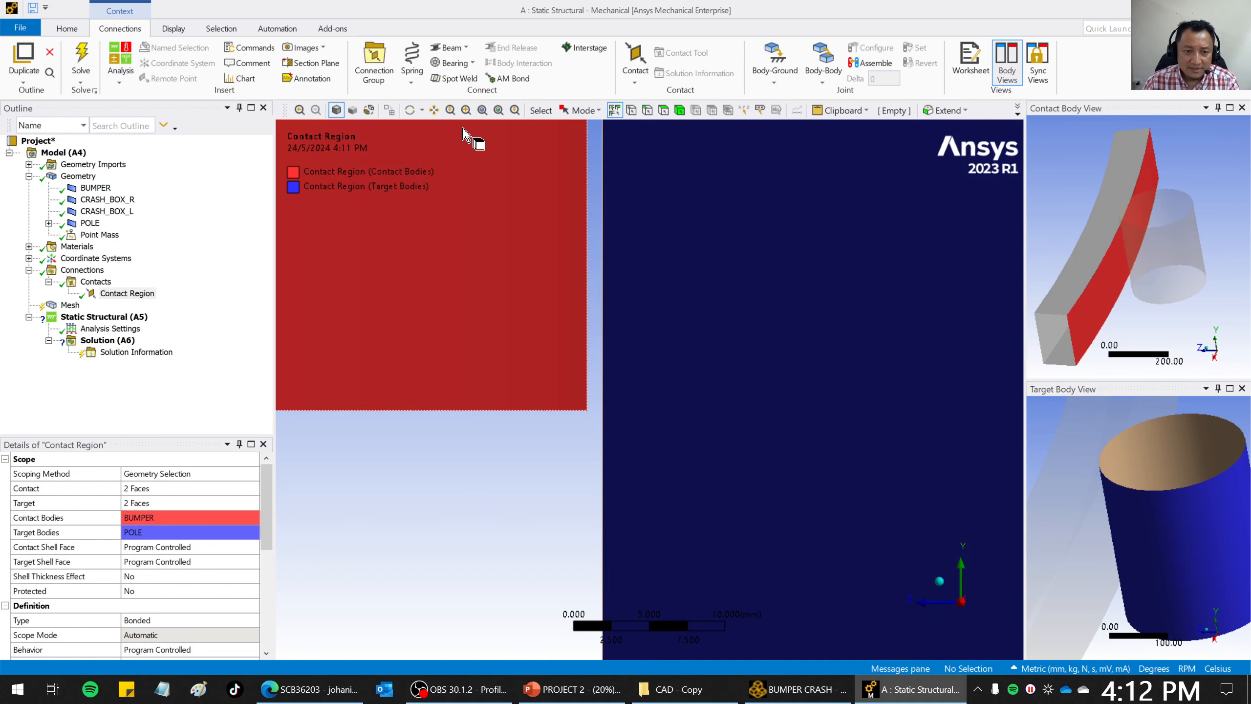
pyautogui.click(482, 110)
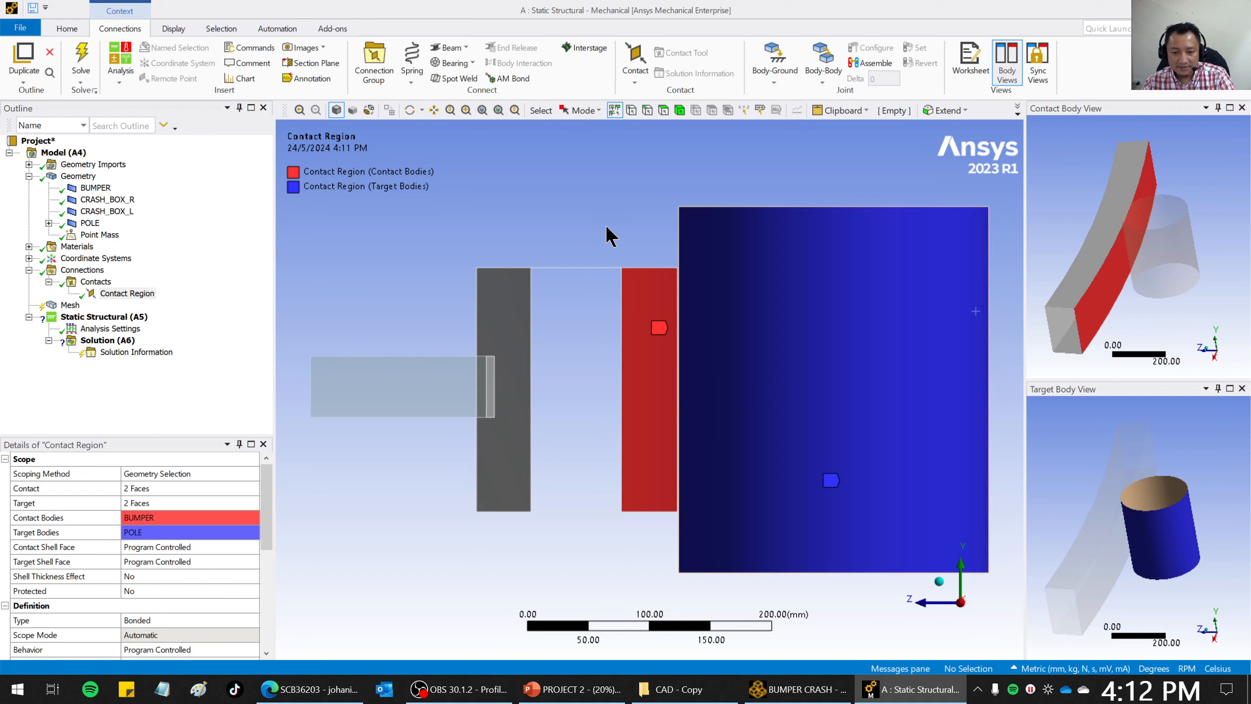
# Delete the Contacts group with its contact region from the model's connections.
pyautogui.click(88, 284)
pyautogui.rightClick(87, 279)
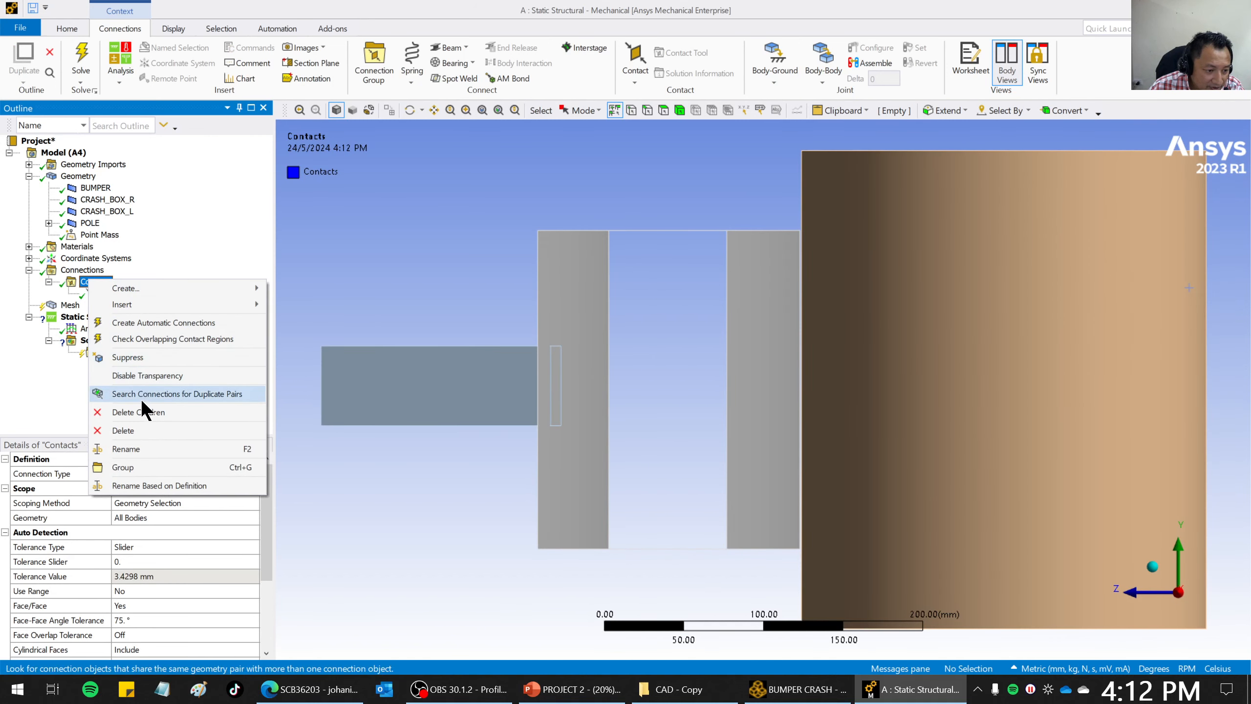
pyautogui.click(137, 430)
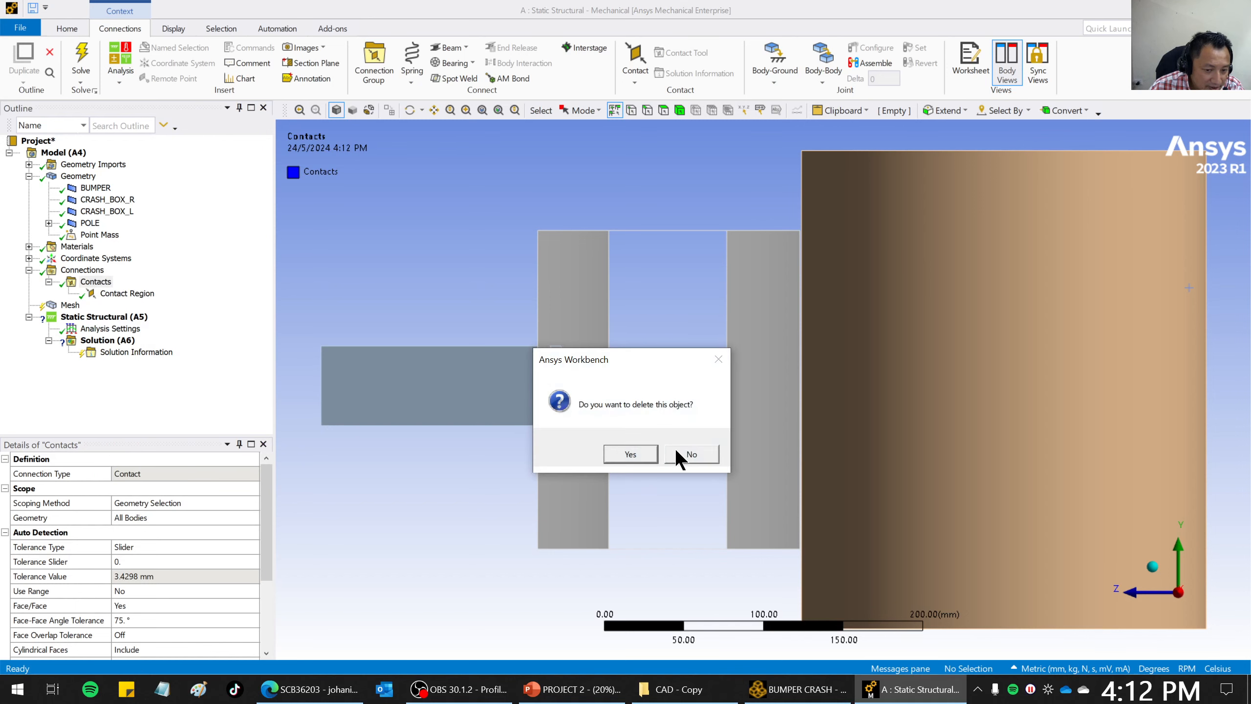
pyautogui.click(626, 450)
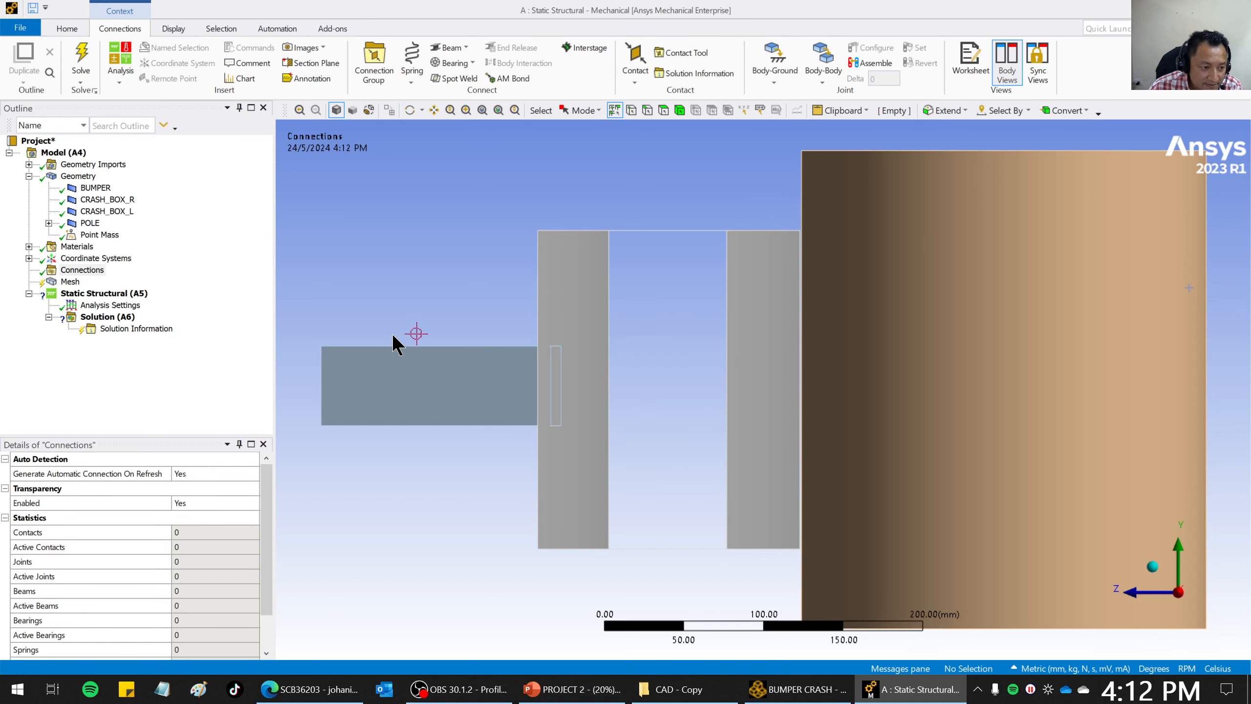
pyautogui.rightClick(87, 276)
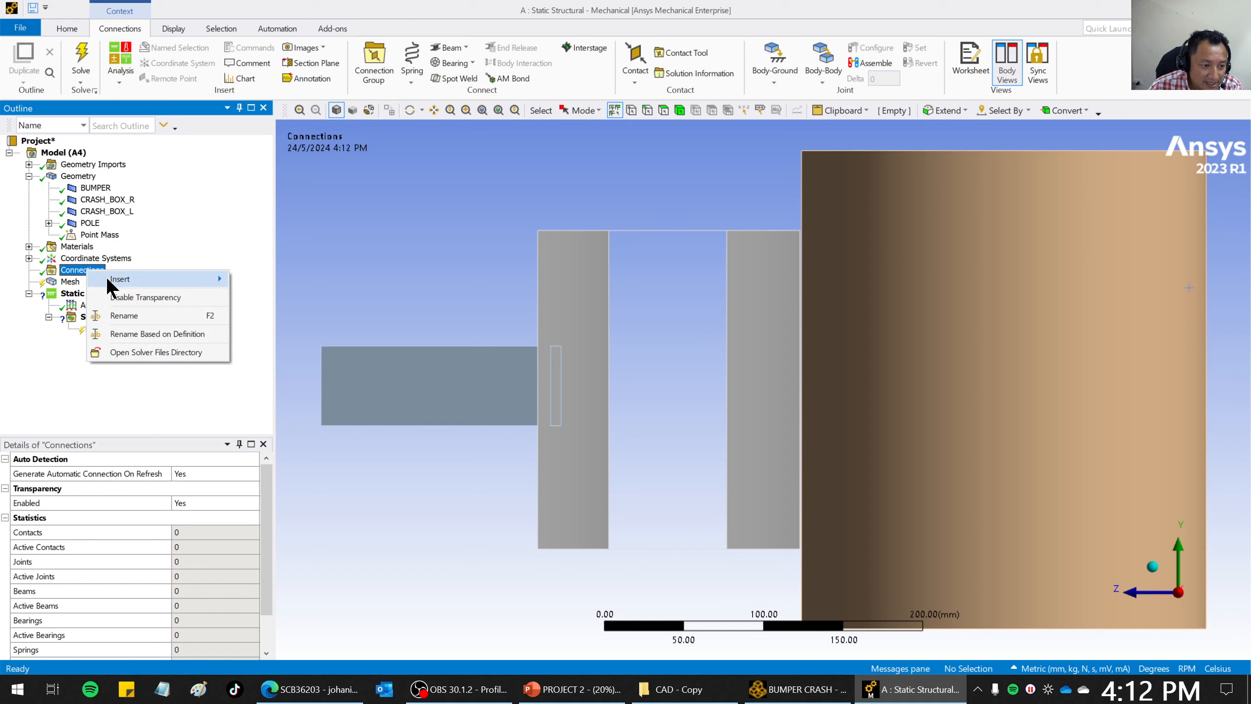
pyautogui.moveTo(119, 279)
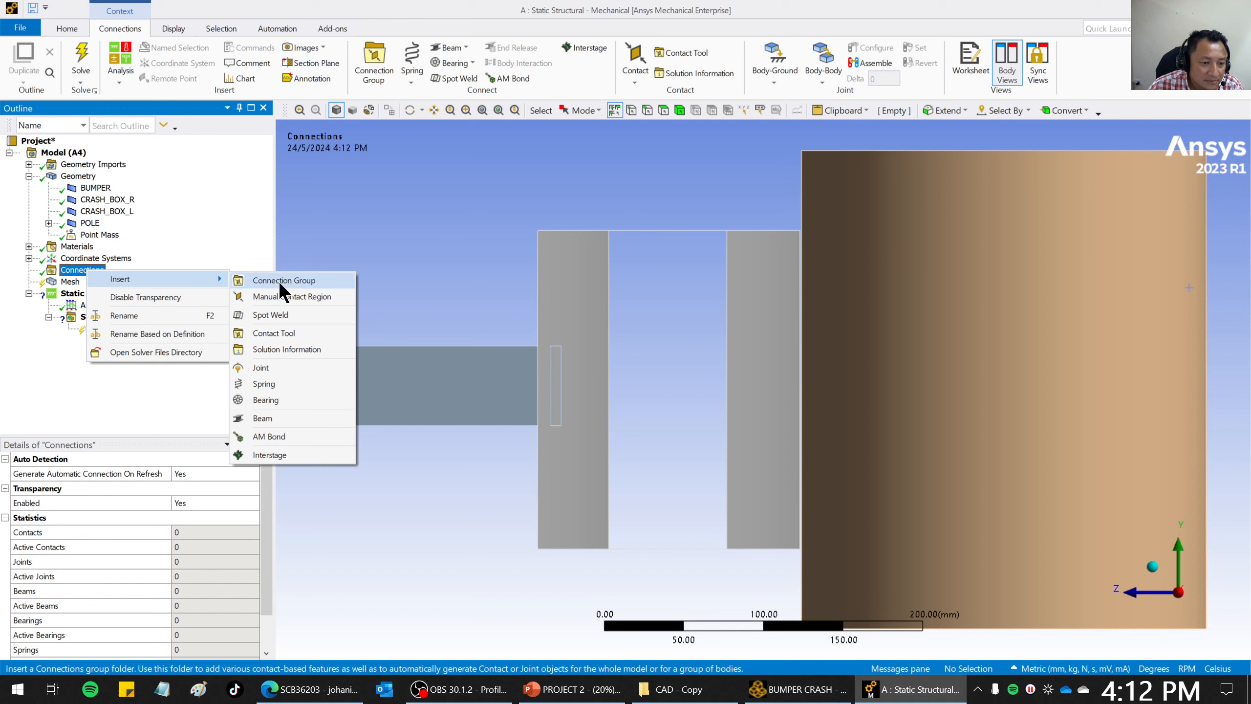
pyautogui.click(211, 226)
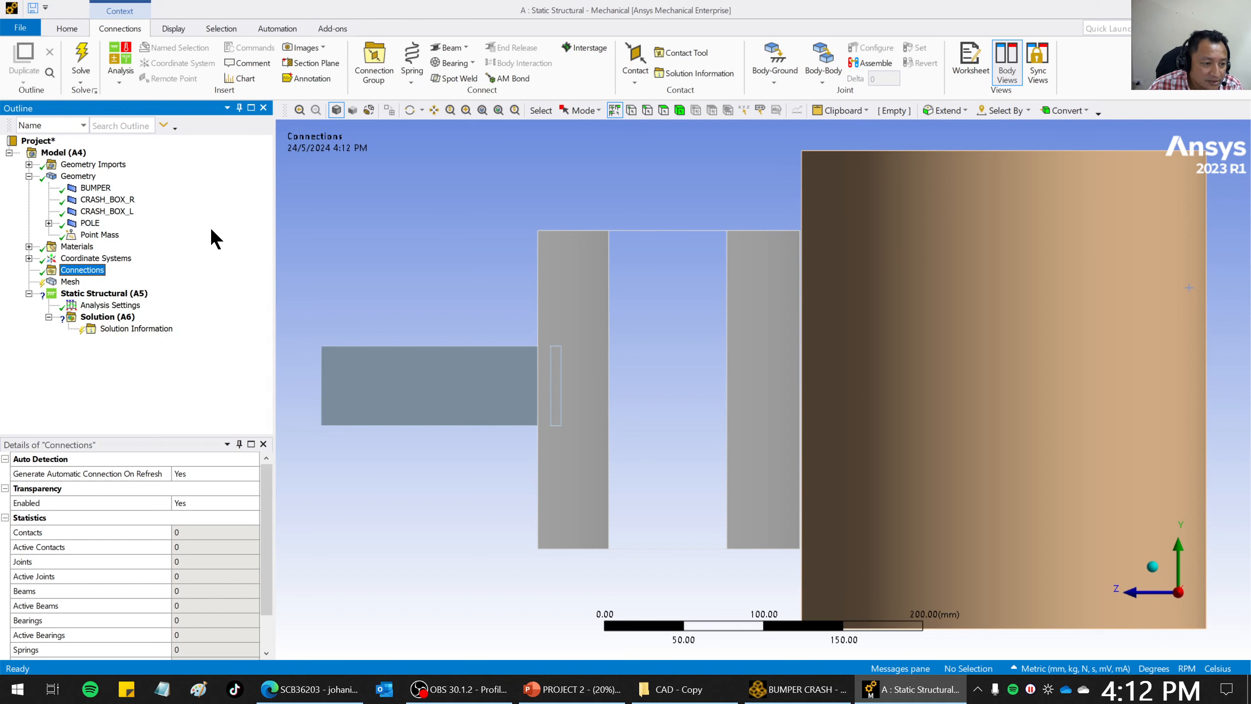
pyautogui.click(29, 258)
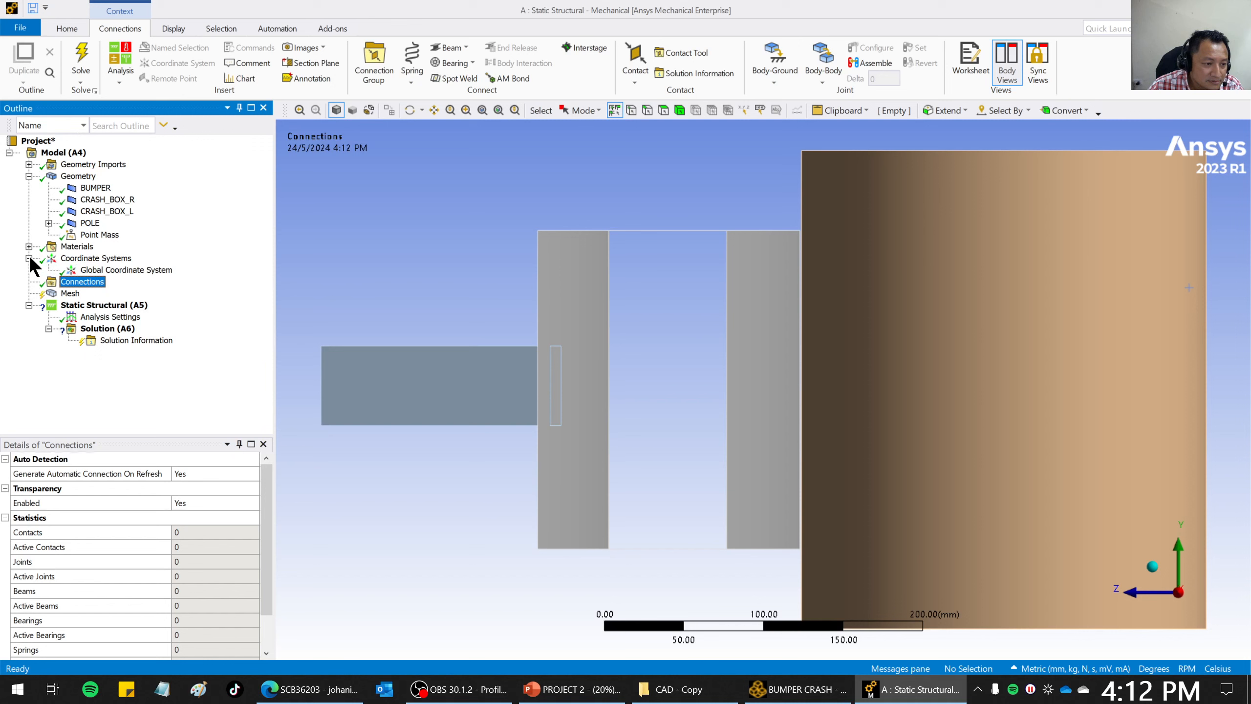
pyautogui.rightClick(77, 286)
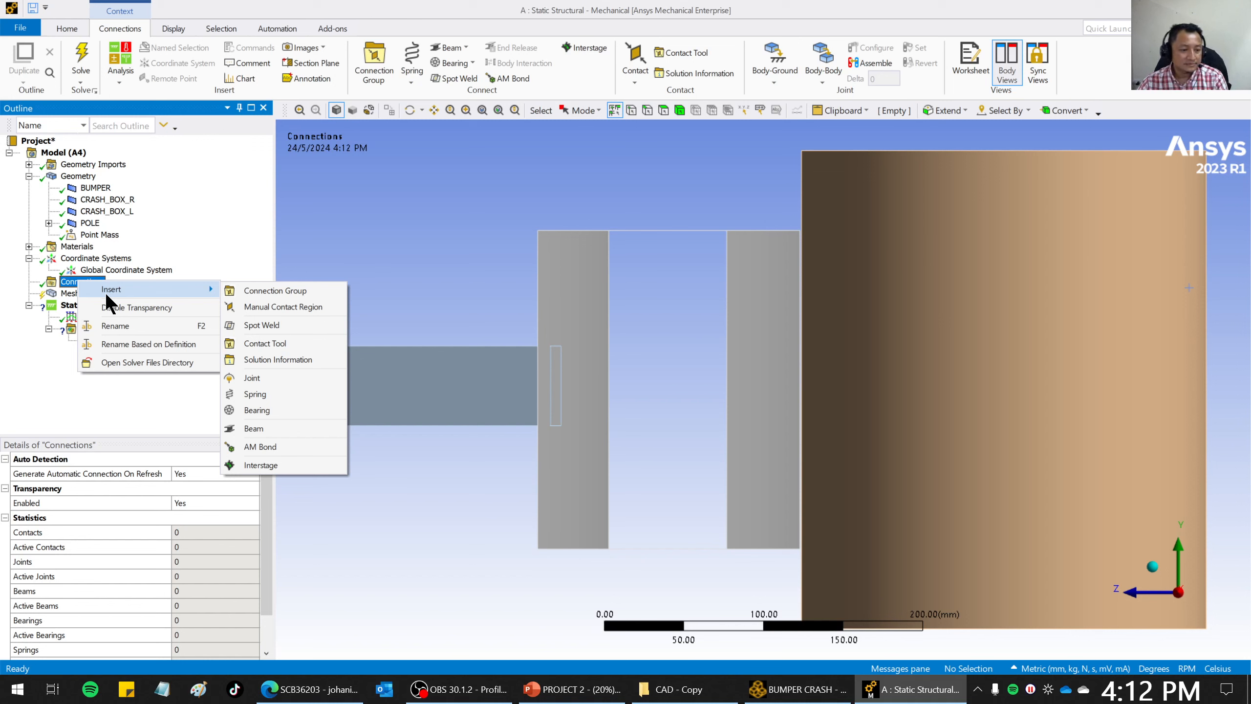
pyautogui.click(338, 217)
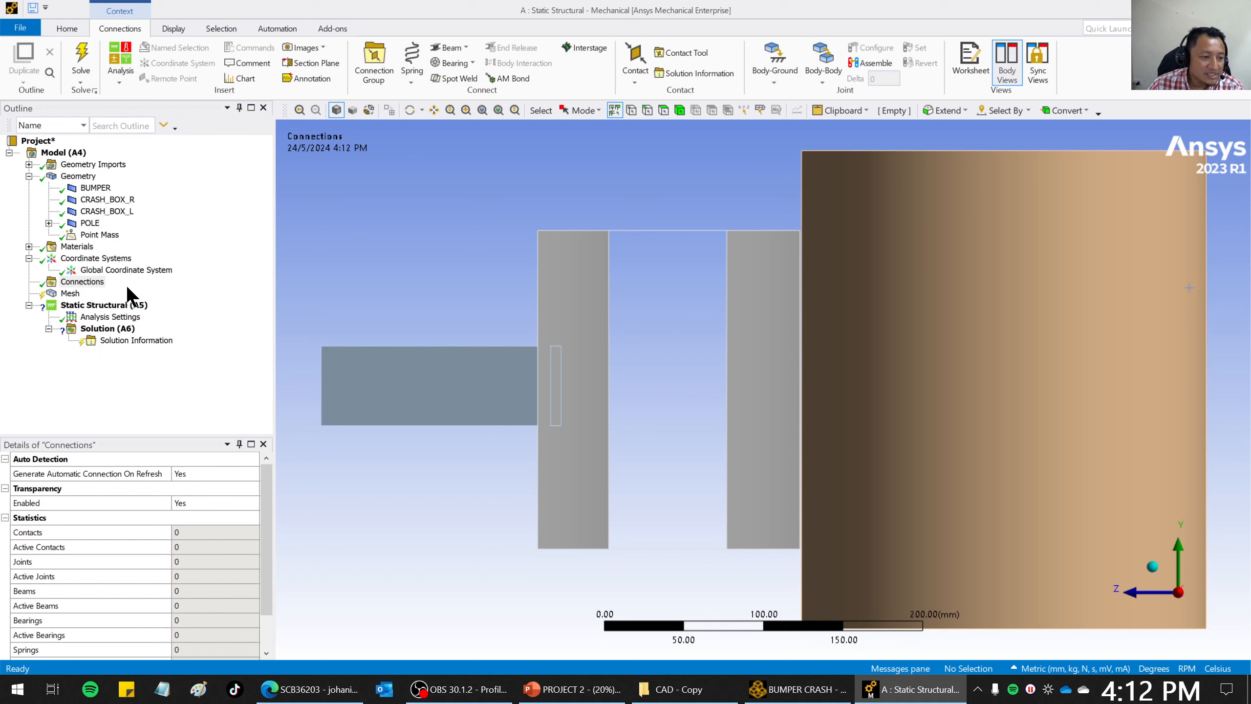
pyautogui.scroll(3, 442, 430)
pyautogui.scroll(-6, 442, 433)
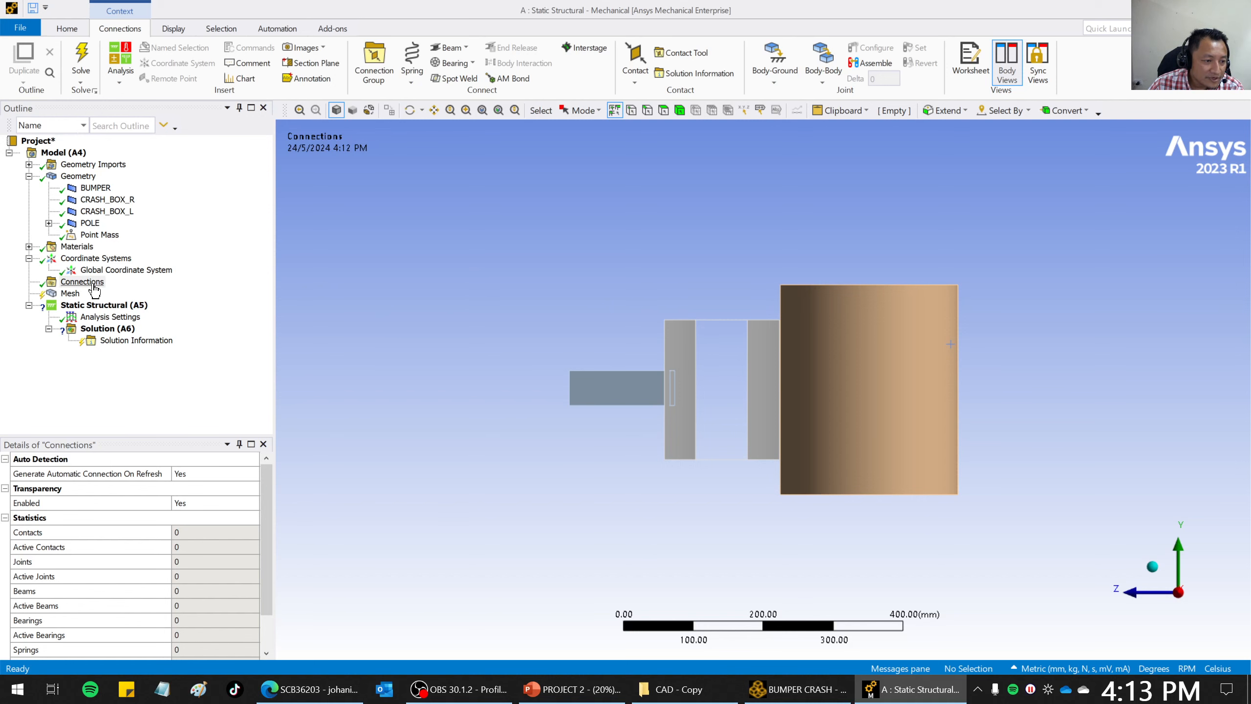
# Review the analysis systems offered in Workbench and the loads and supports that can be inserted into the Static Structural analysis in Mechanical.
pyautogui.rightClick(105, 309)
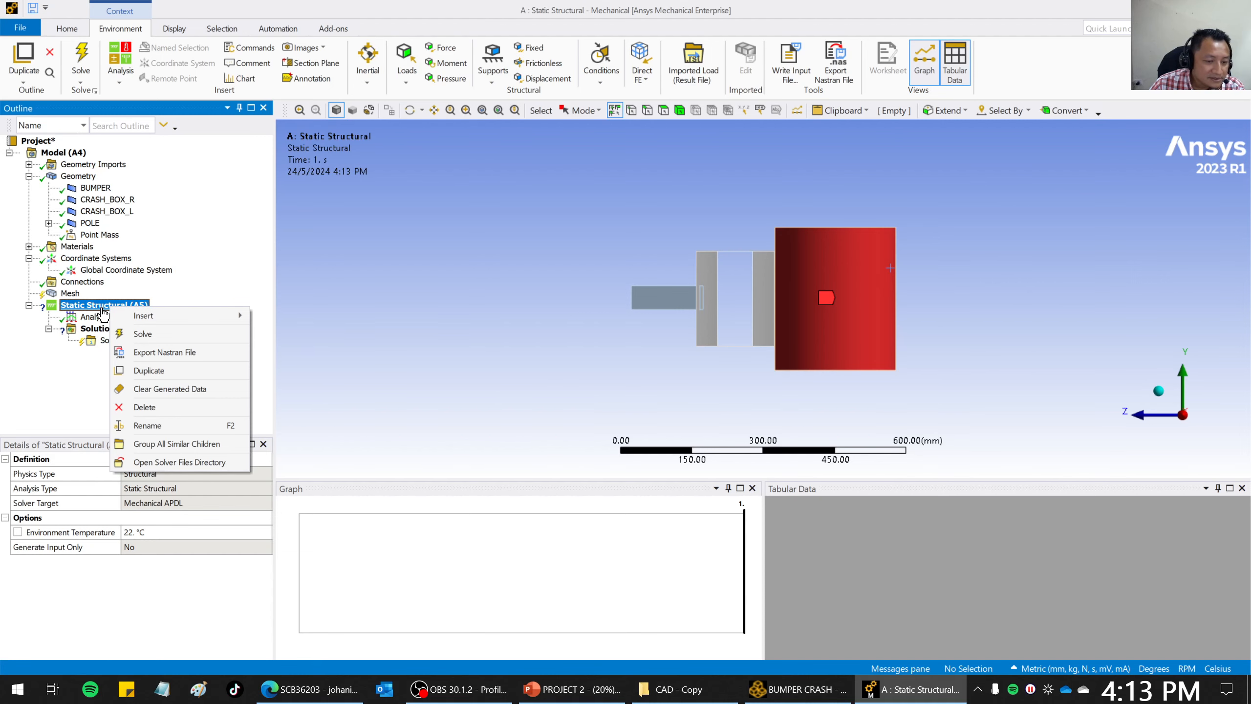
pyautogui.click(812, 692)
pyautogui.click(394, 350)
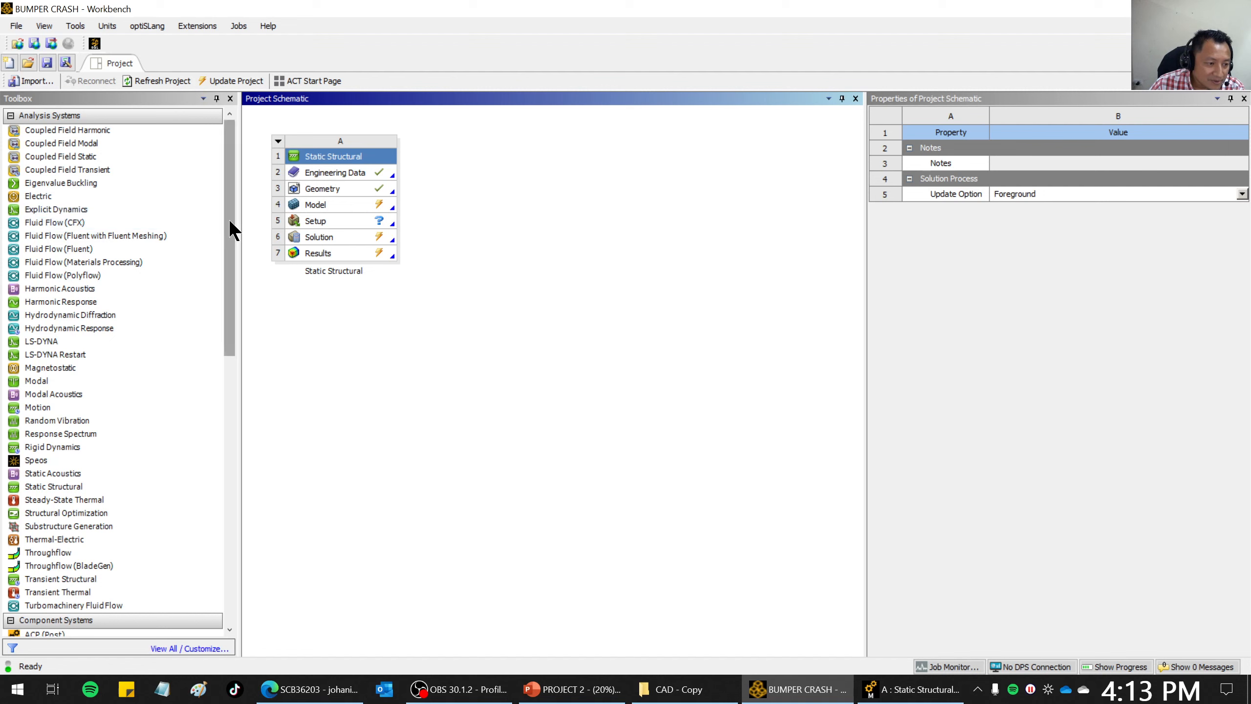
pyautogui.moveTo(229, 220)
pyautogui.mouseDown()
pyautogui.moveTo(230, 284)
pyautogui.moveTo(250, 217)
pyautogui.mouseUp()
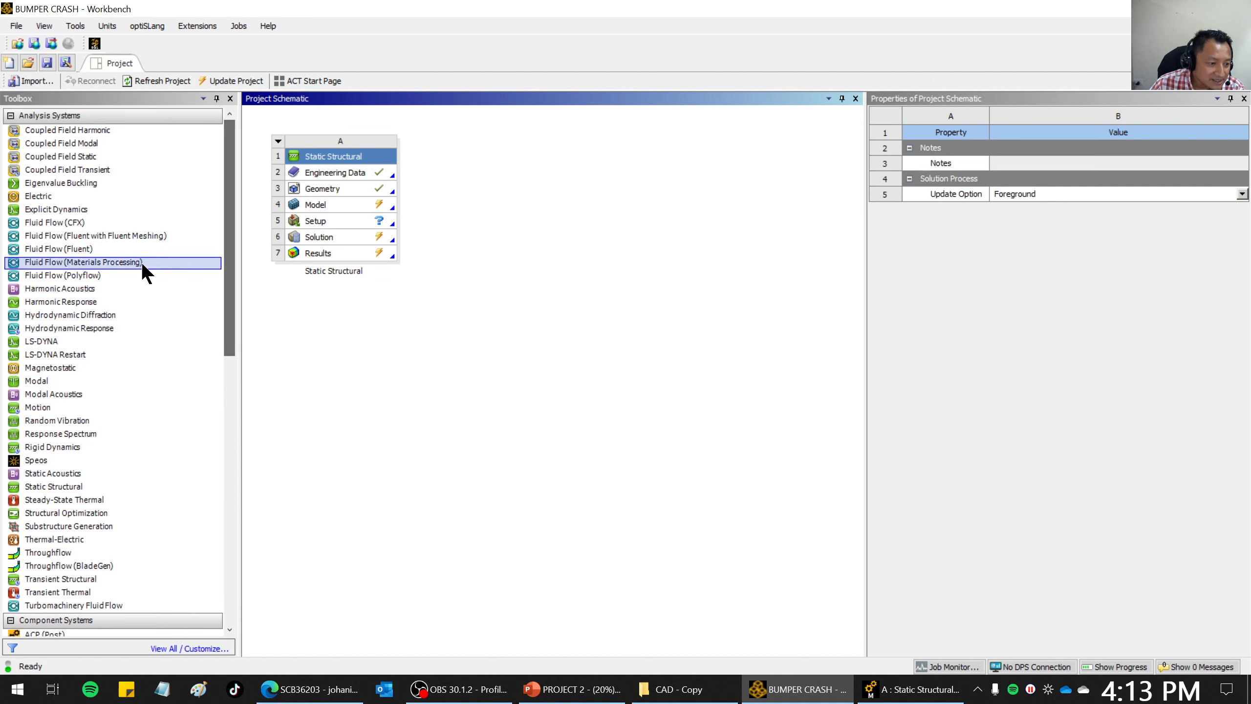
pyautogui.moveTo(231, 304); pyautogui.dragTo(231, 335)
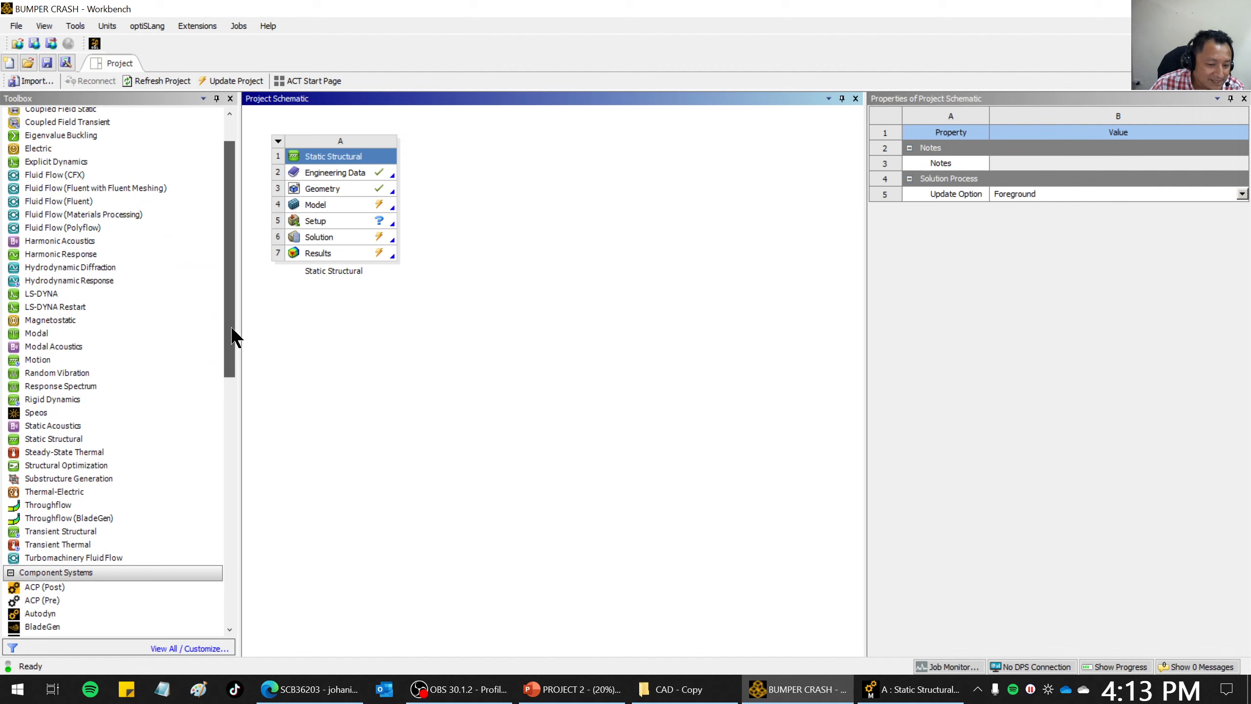
pyautogui.click(919, 690)
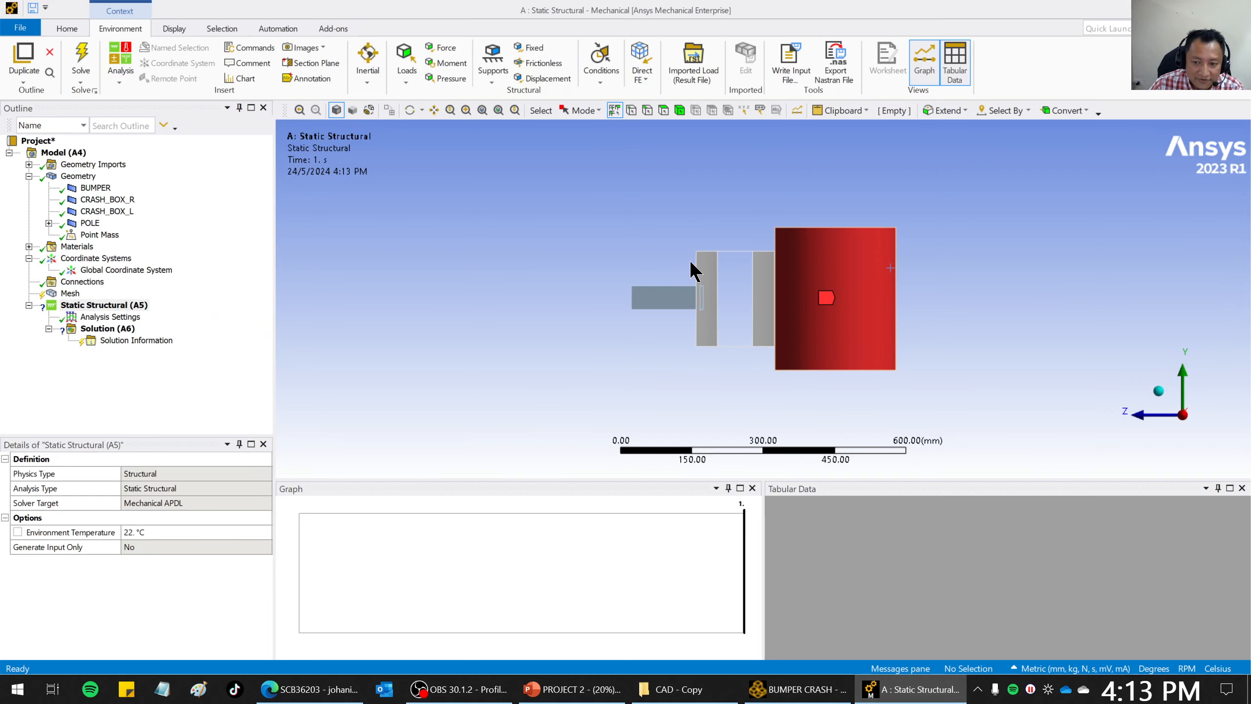
pyautogui.moveTo(897, 300); pyautogui.dragTo(922, 285, button='middle')
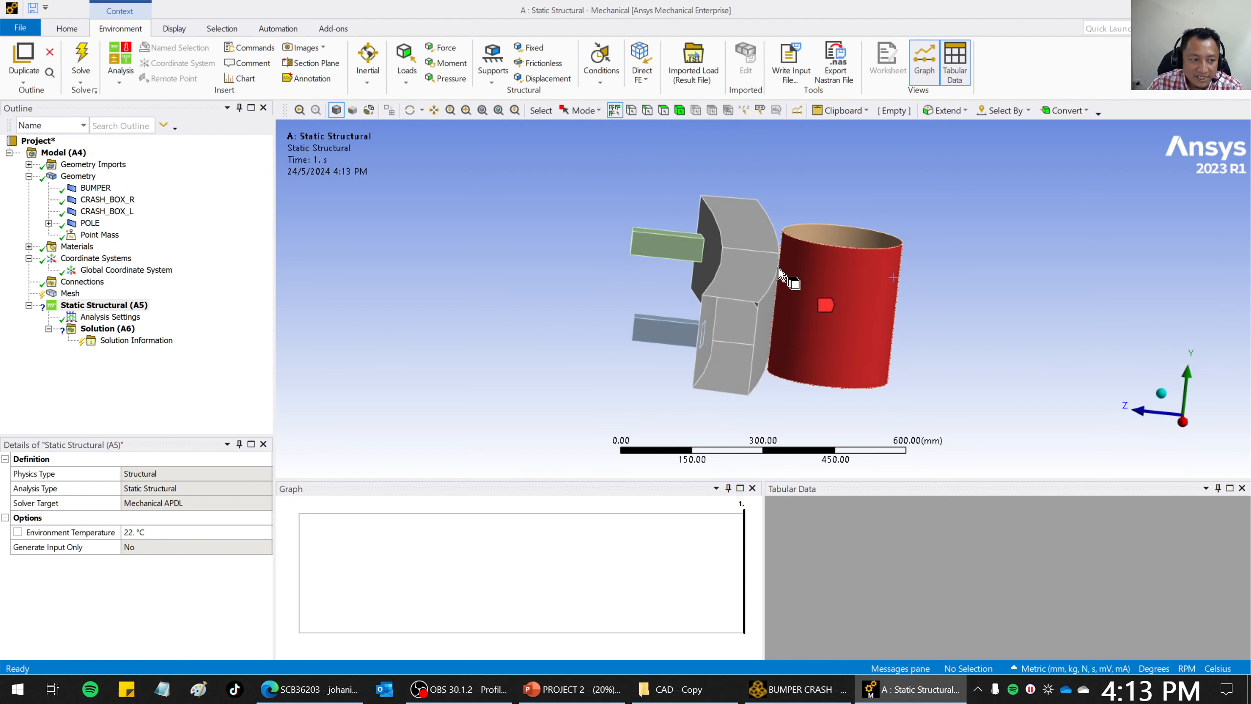
pyautogui.rightClick(111, 306)
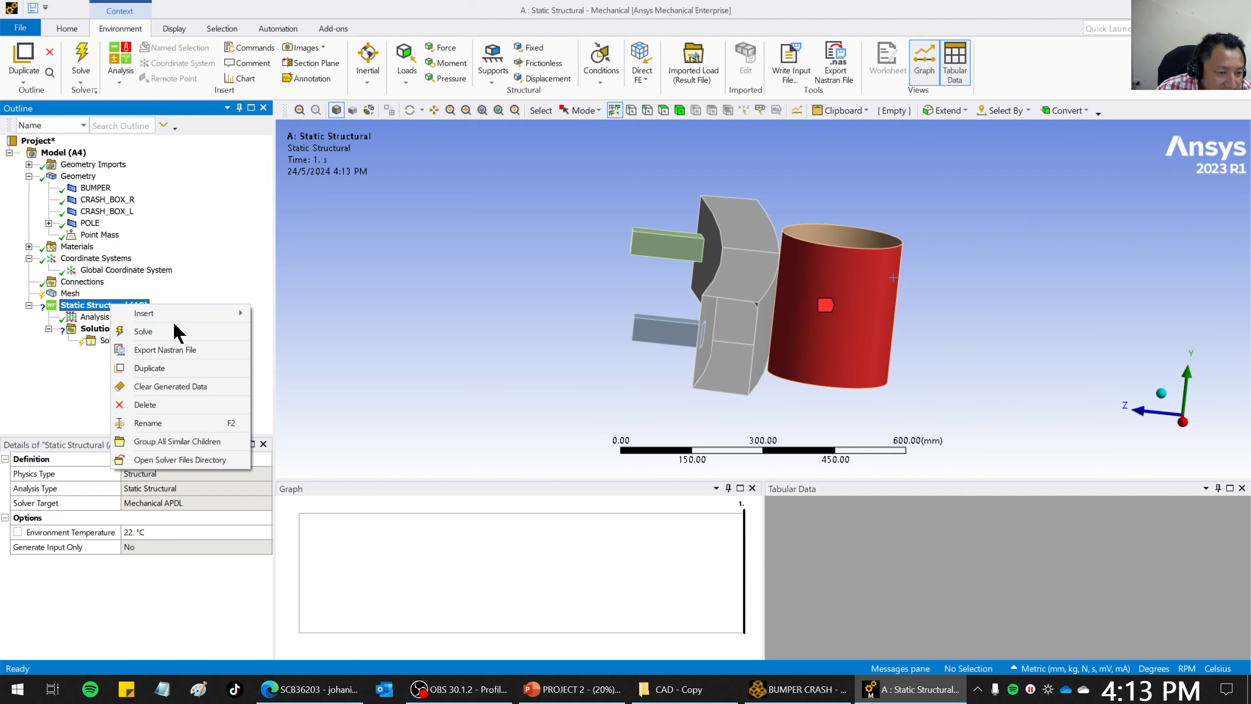
pyautogui.moveTo(174, 315)
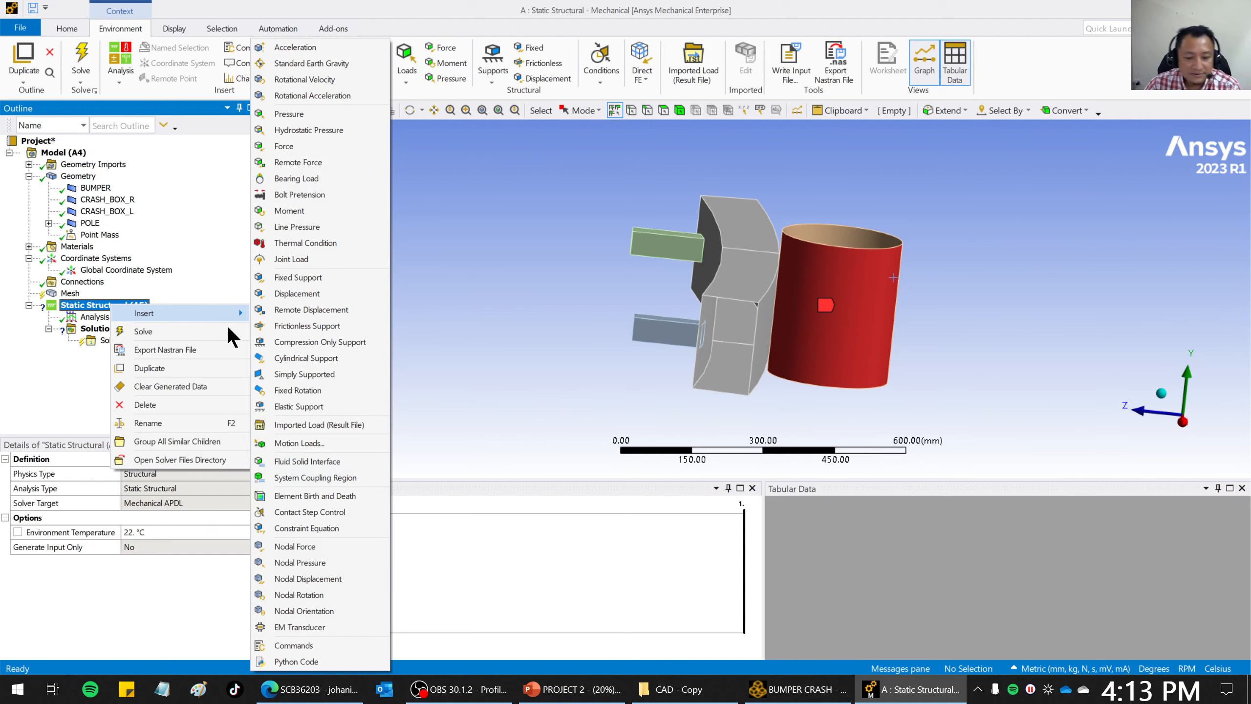
# Switch to Workbench, add a standalone Explicit Dynamics system beside Static Structural, and share the Static Structural geometry with it.
pyautogui.click(799, 690)
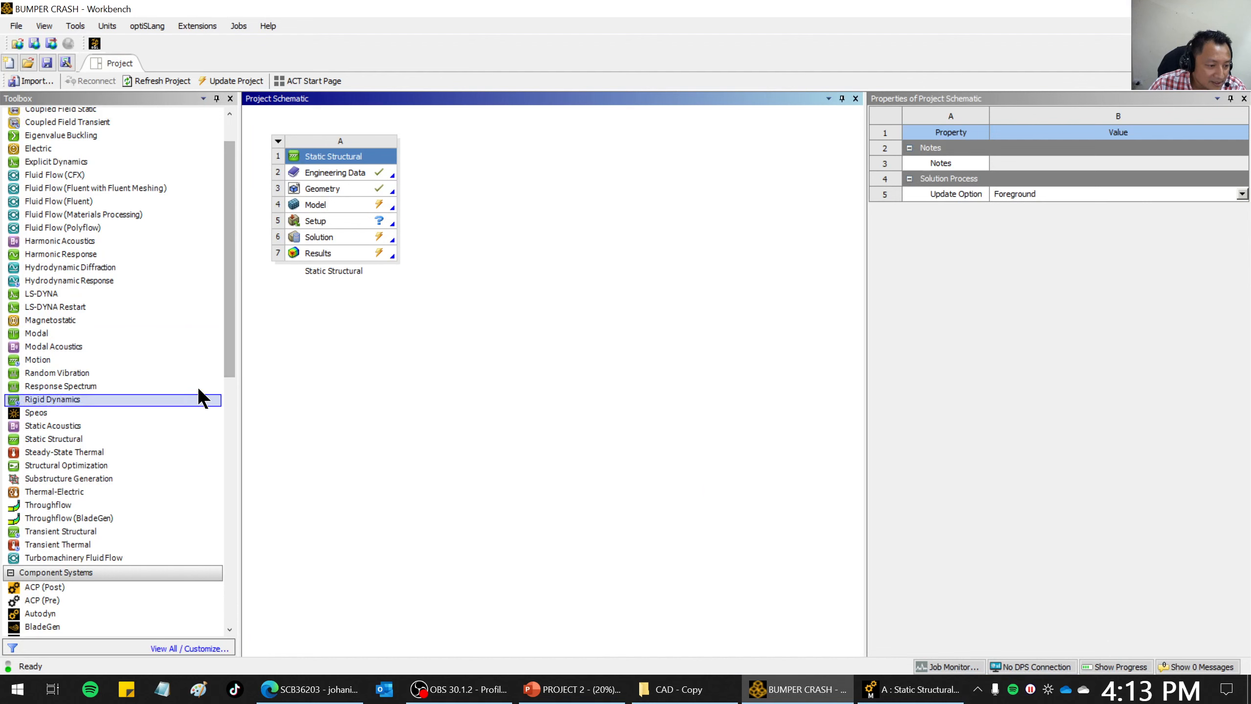
pyautogui.moveTo(233, 346)
pyautogui.mouseDown()
pyautogui.moveTo(228, 385)
pyautogui.moveTo(229, 336)
pyautogui.mouseUp()
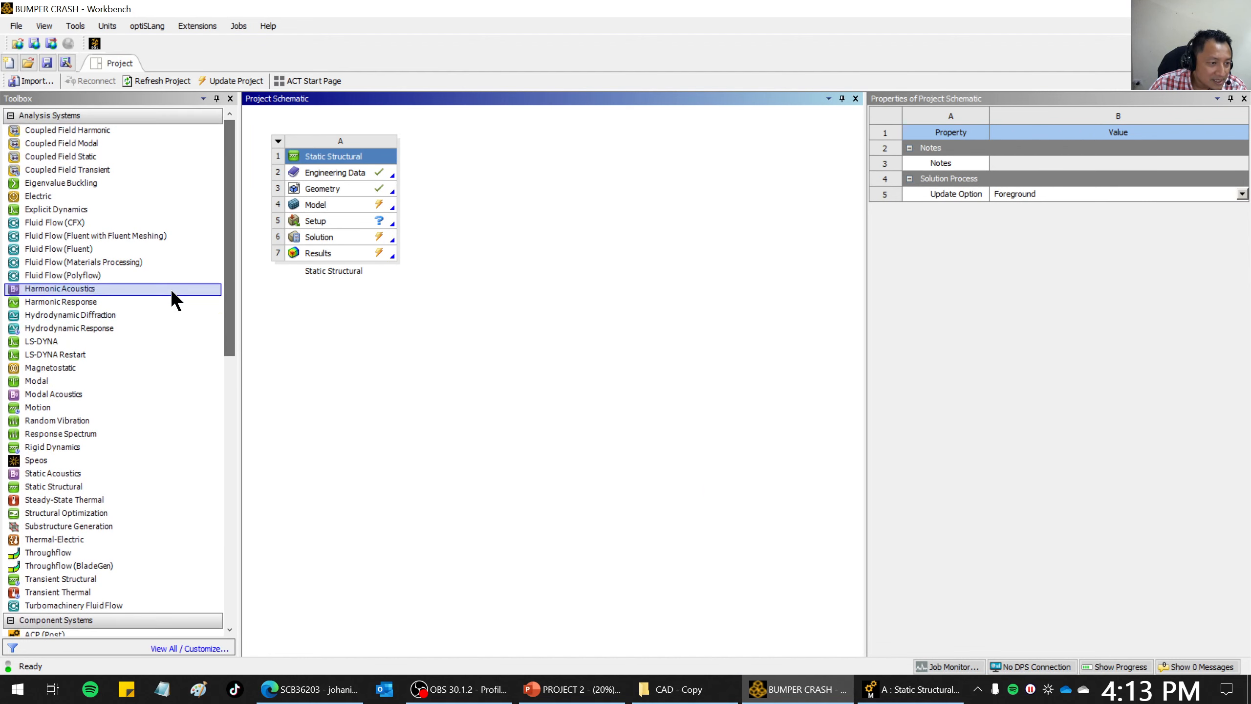
pyautogui.moveTo(51, 205); pyautogui.dragTo(489, 144)
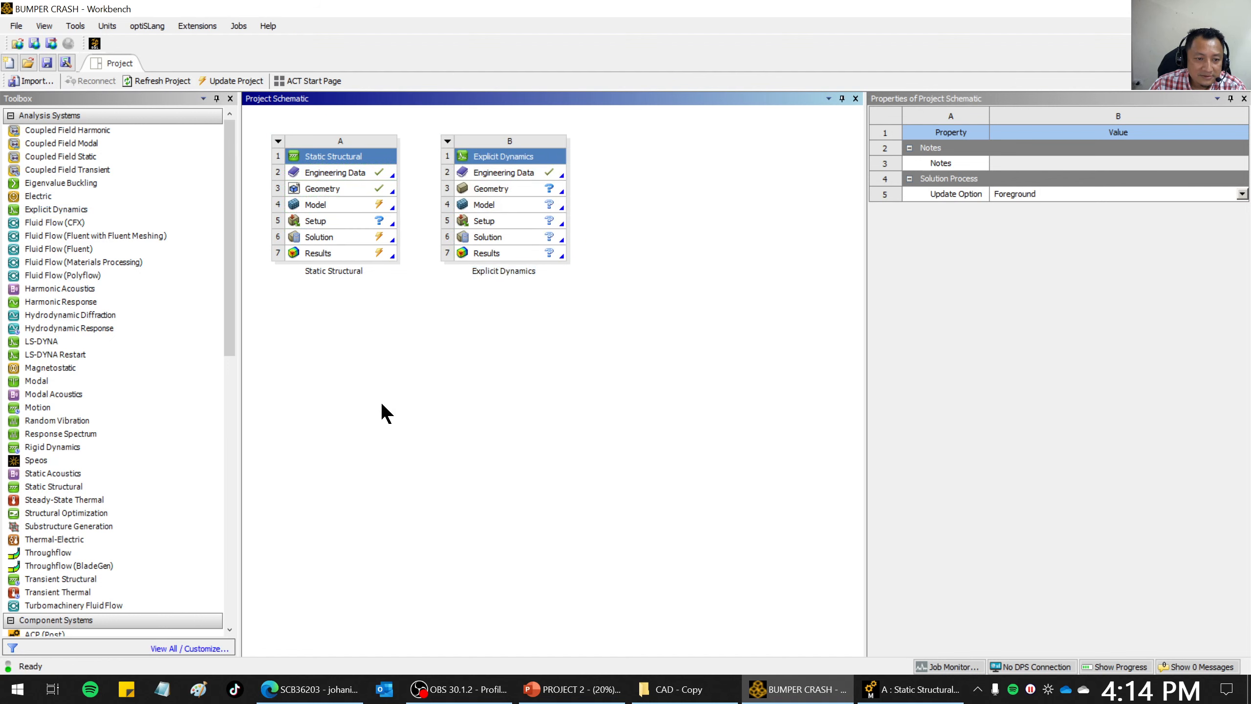
pyautogui.moveTo(371, 189); pyautogui.dragTo(473, 184)
pyautogui.click(528, 351)
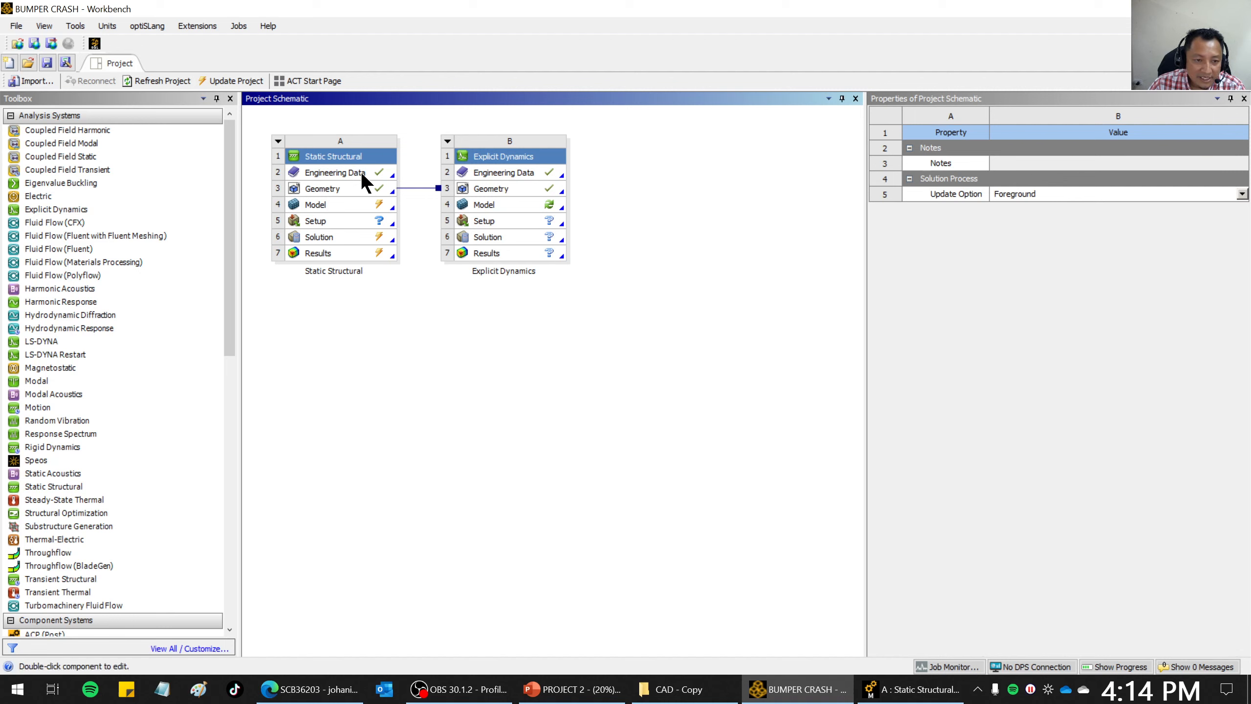
# Share the Static Structural system's Engineering Data with the Explicit Dynamics system.
pyautogui.moveTo(361, 171); pyautogui.dragTo(484, 173)
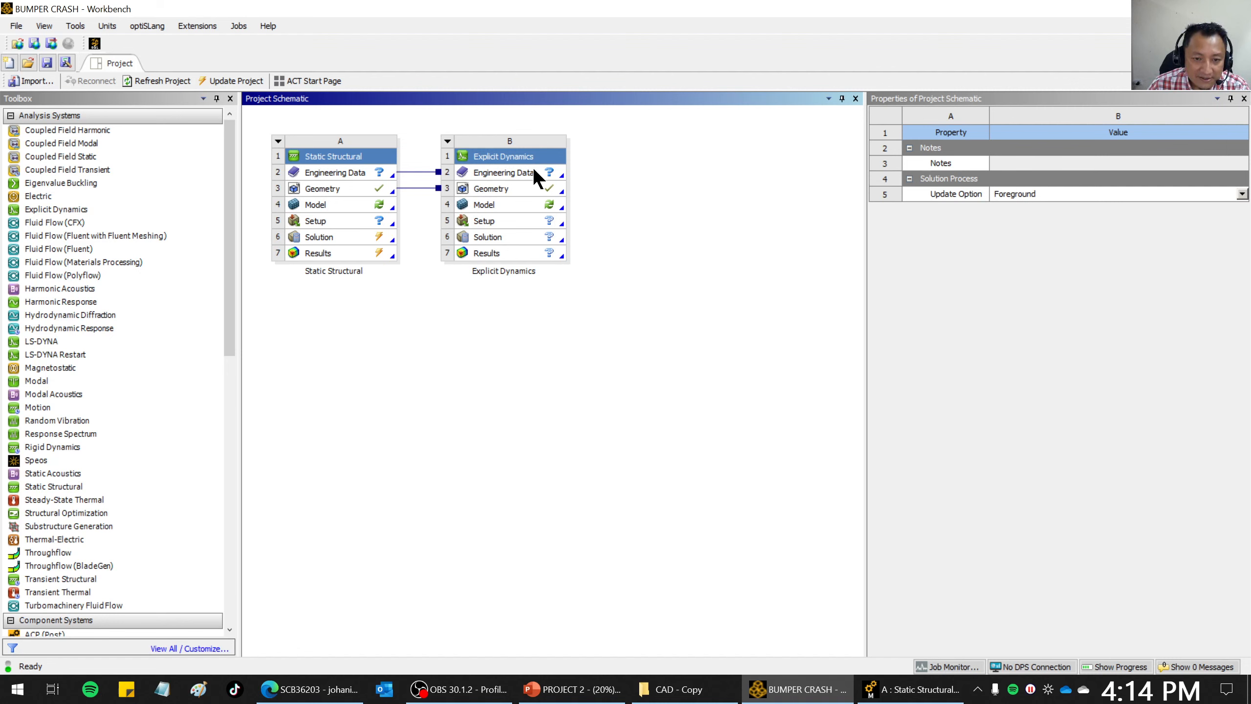
pyautogui.click(342, 174)
pyautogui.click(503, 171)
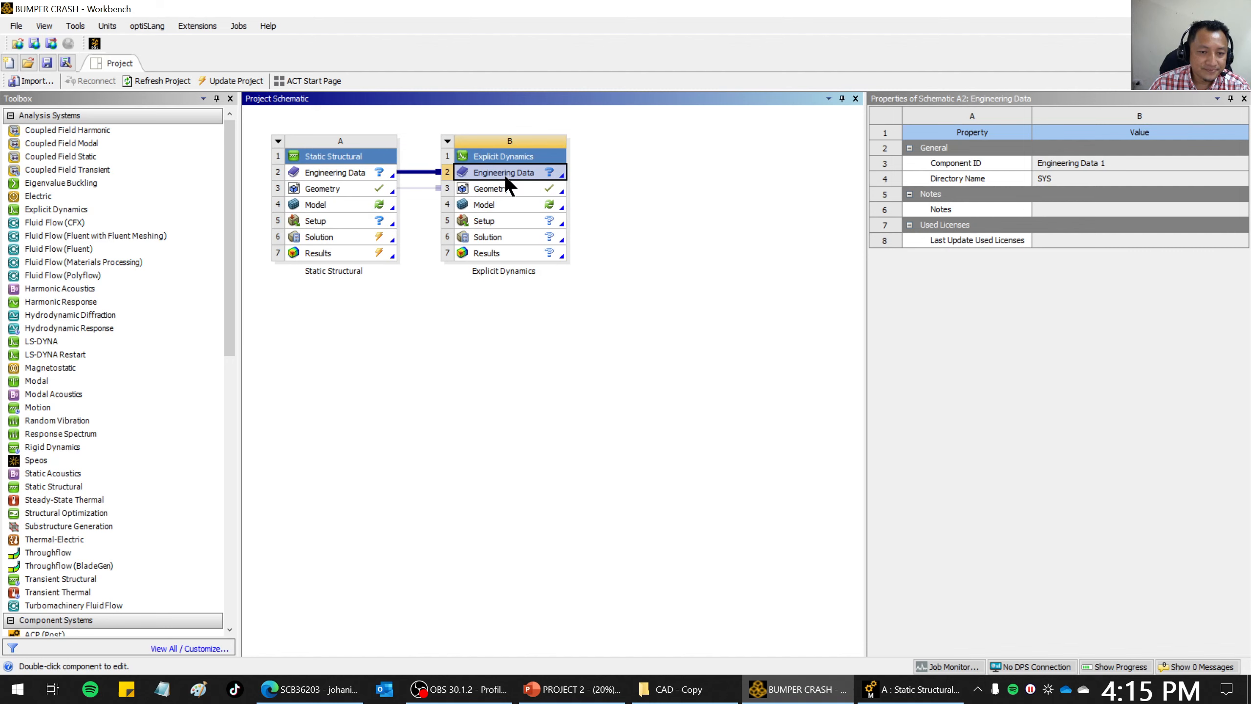
# Review the B410LA and B260LYD material properties in the Static Structural model in Mechanical, and return to the Workbench project schematic.
pyautogui.click(942, 699)
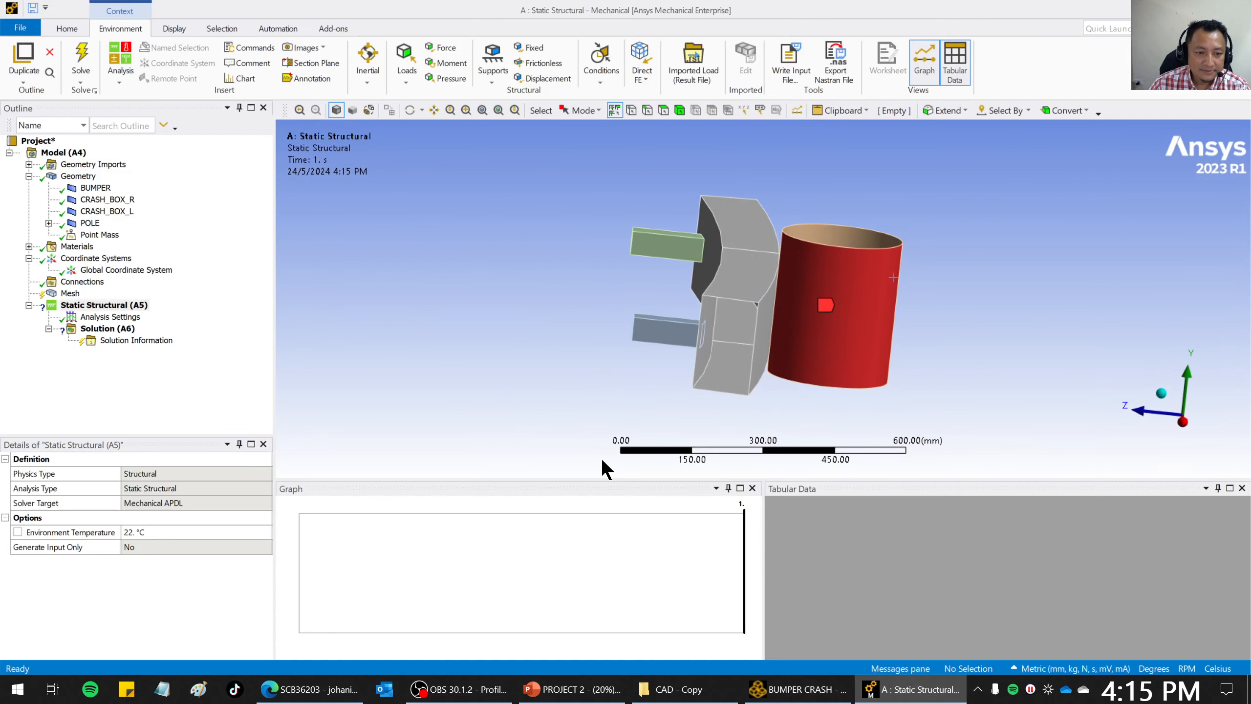
pyautogui.click(29, 246)
pyautogui.click(95, 271)
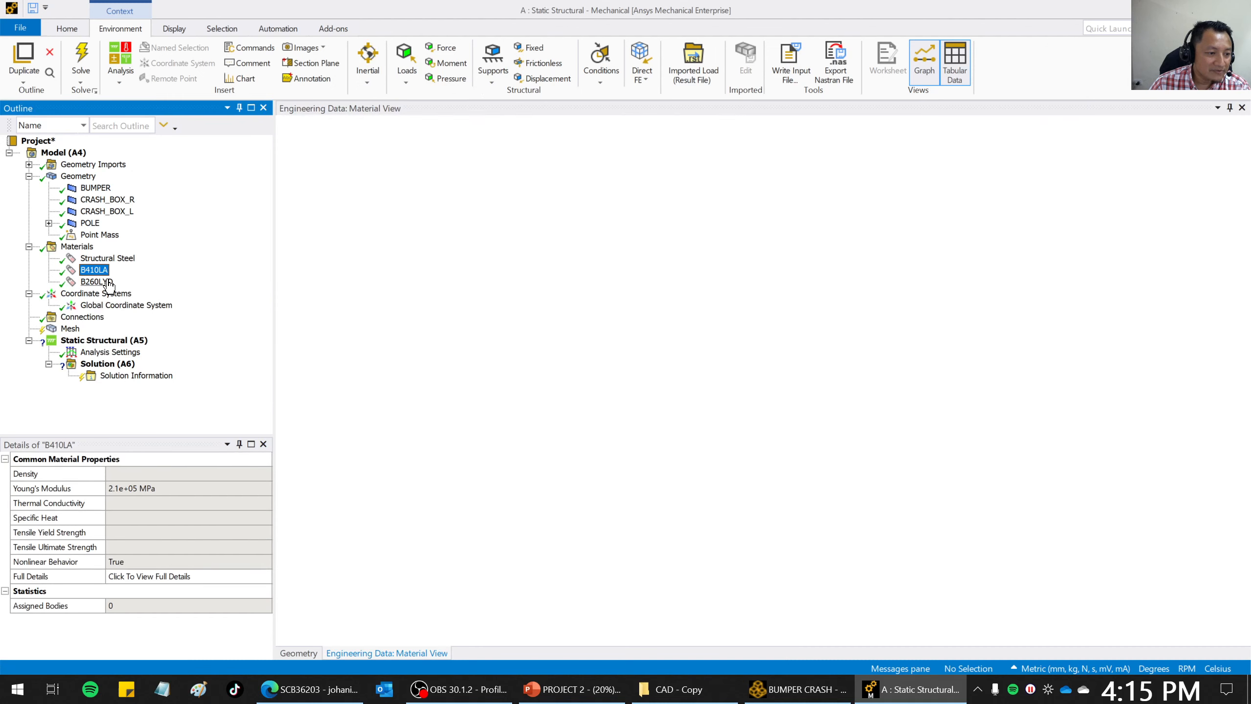
pyautogui.click(100, 283)
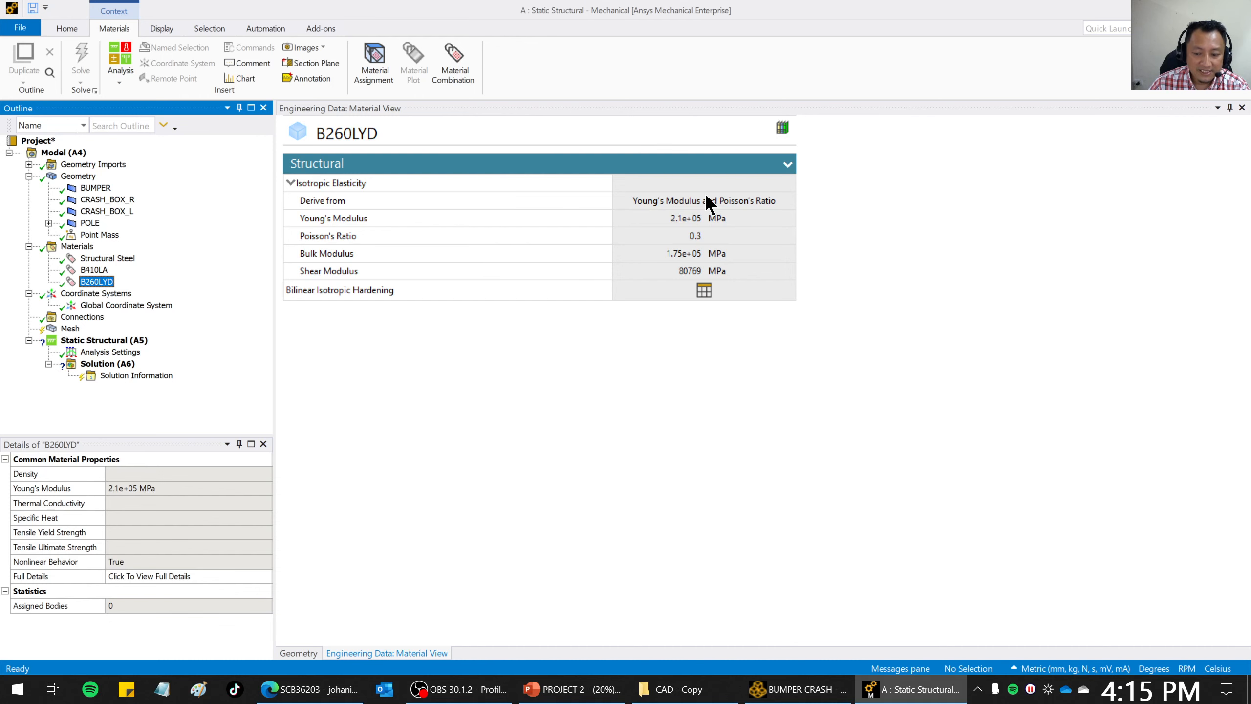
pyautogui.click(786, 699)
pyautogui.click(518, 337)
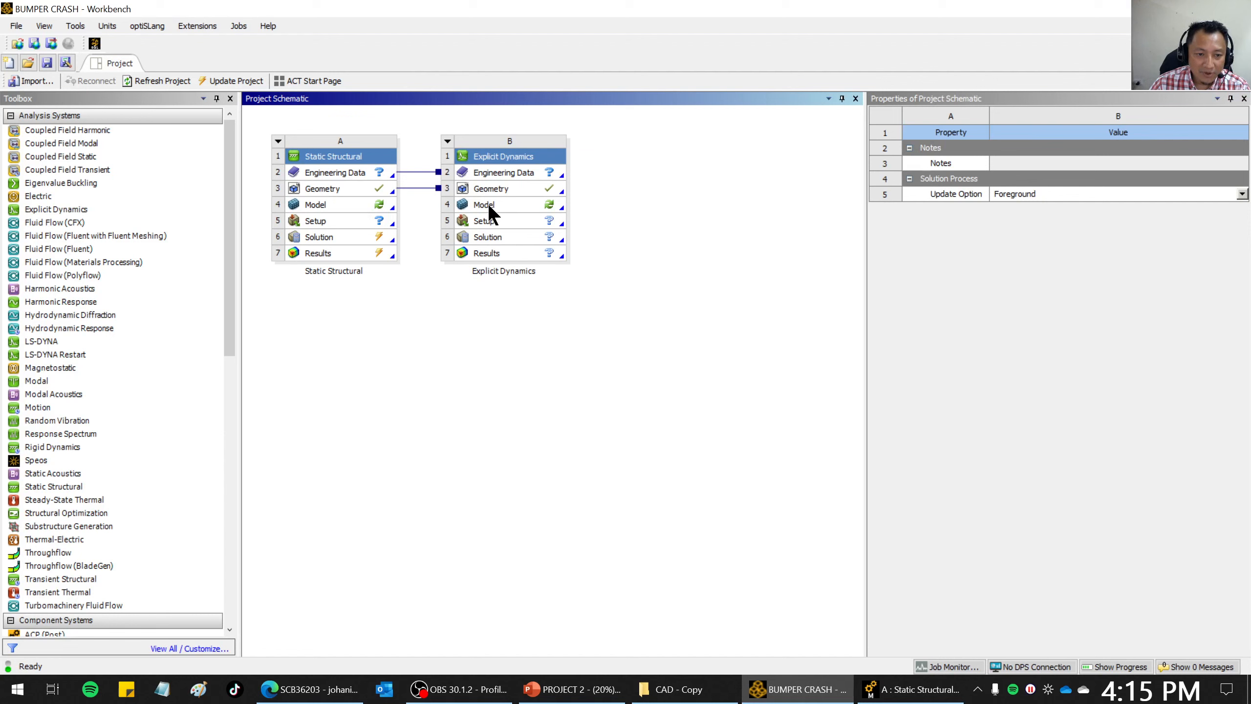
# Try to open the Explicit Dynamics model for editing, including with the Static Structural Mechanical window closed.
pyautogui.click(488, 203)
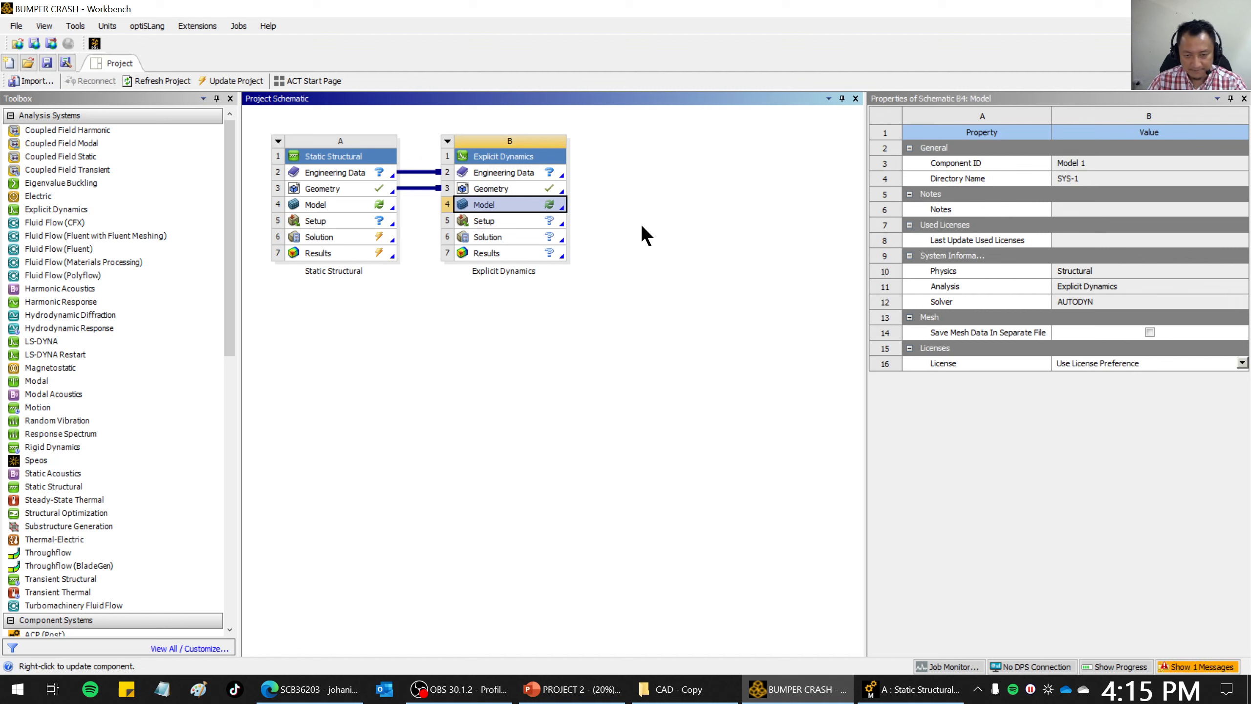
pyautogui.click(888, 699)
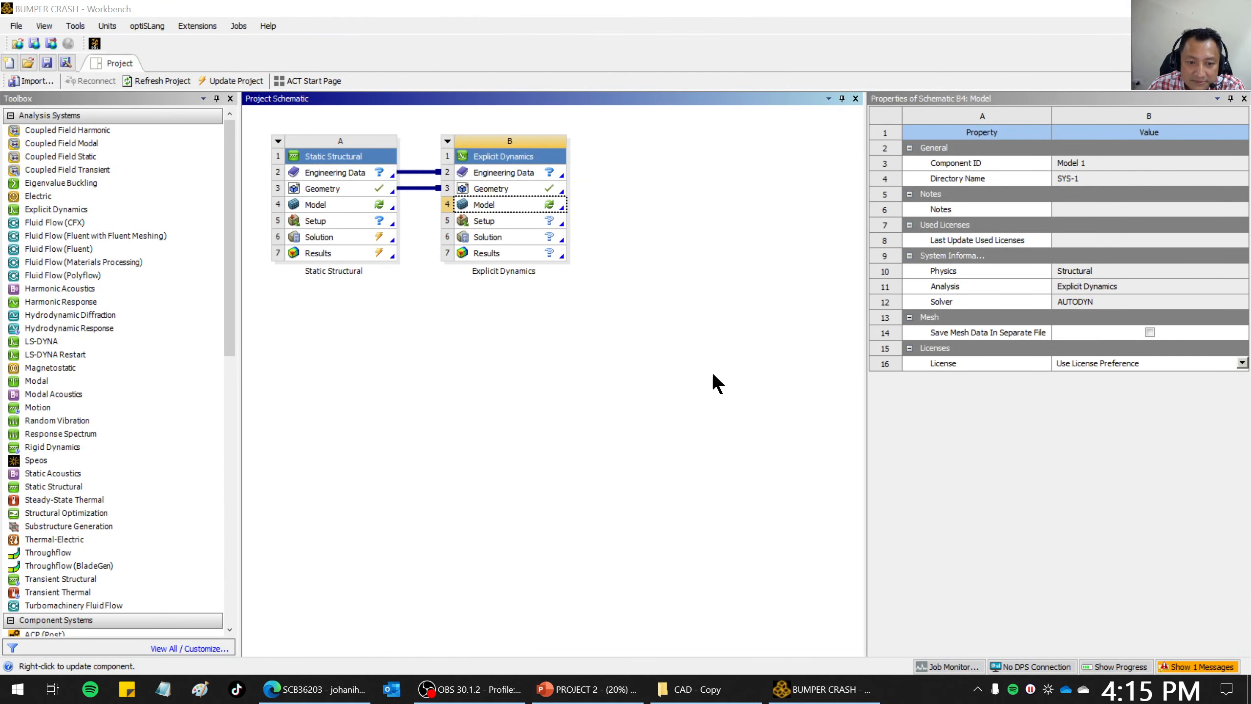
pyautogui.click(553, 437)
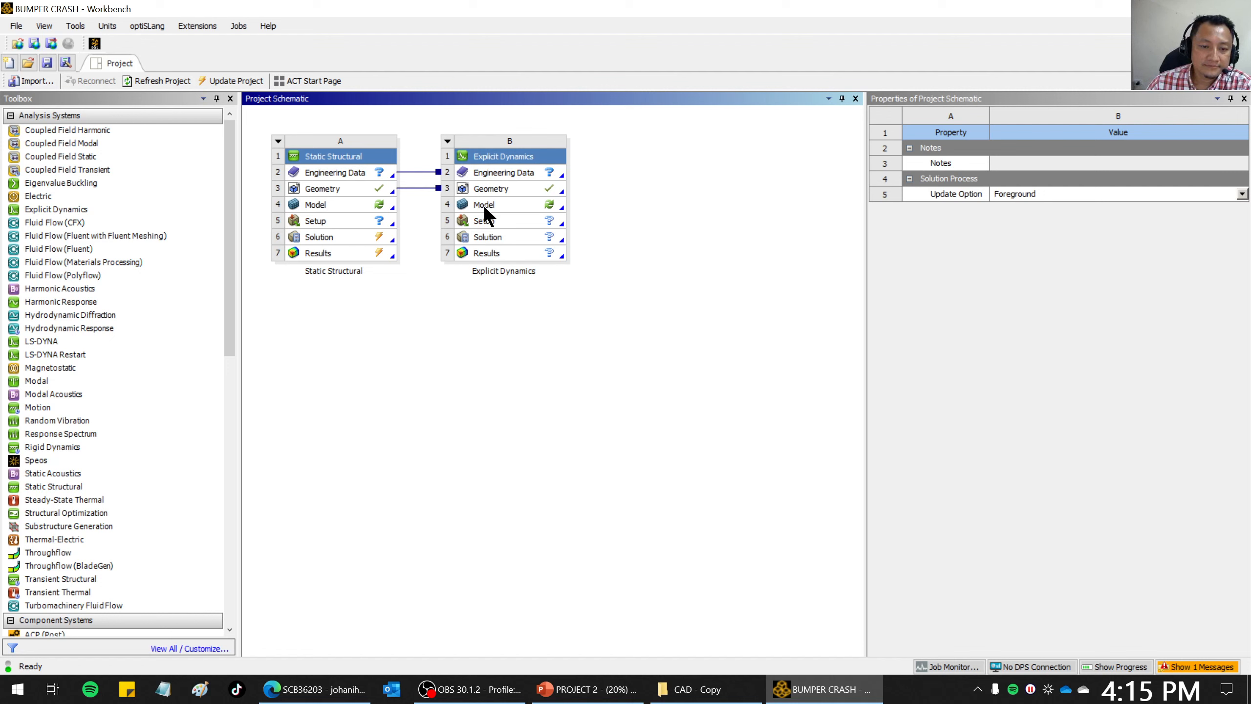
pyautogui.click(484, 206)
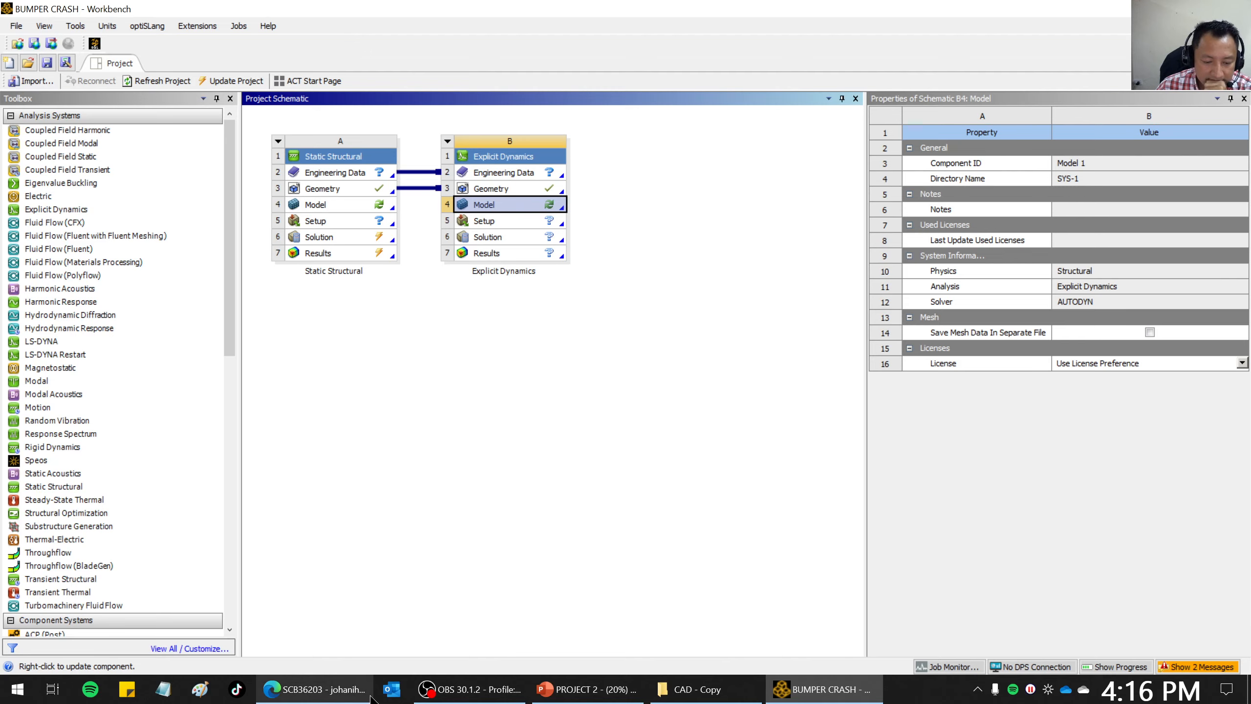
pyautogui.click(444, 699)
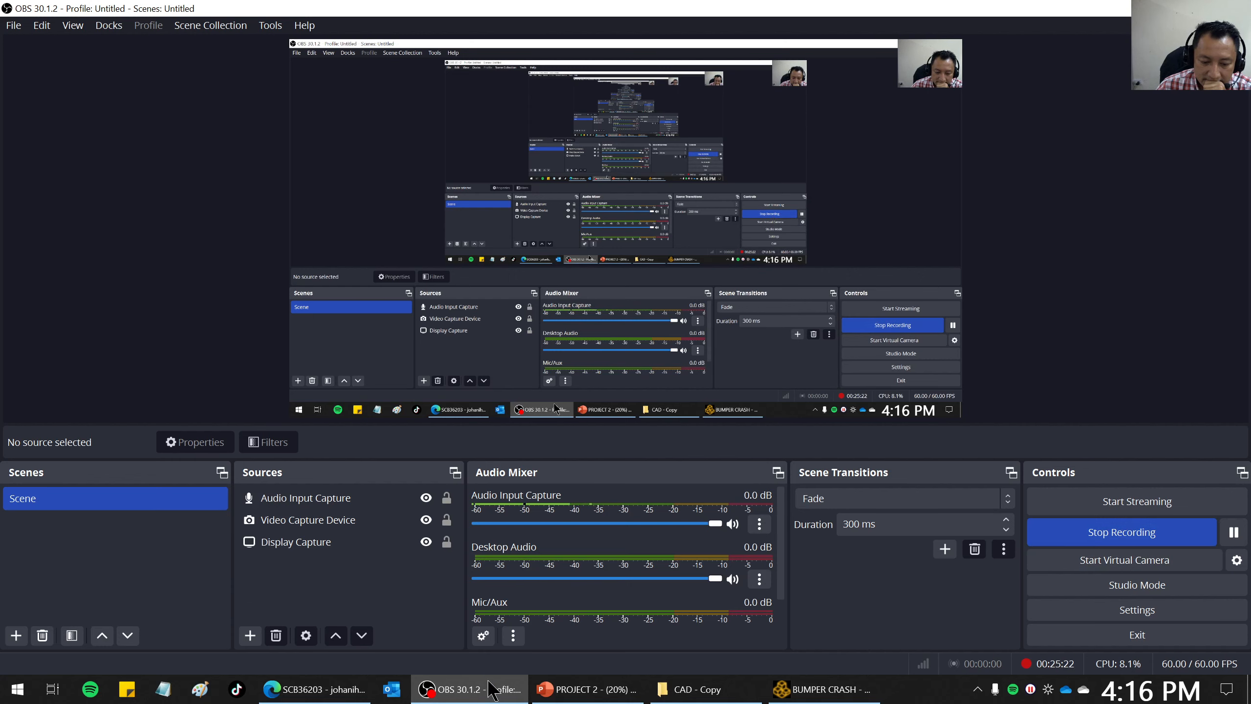
pyautogui.click(465, 697)
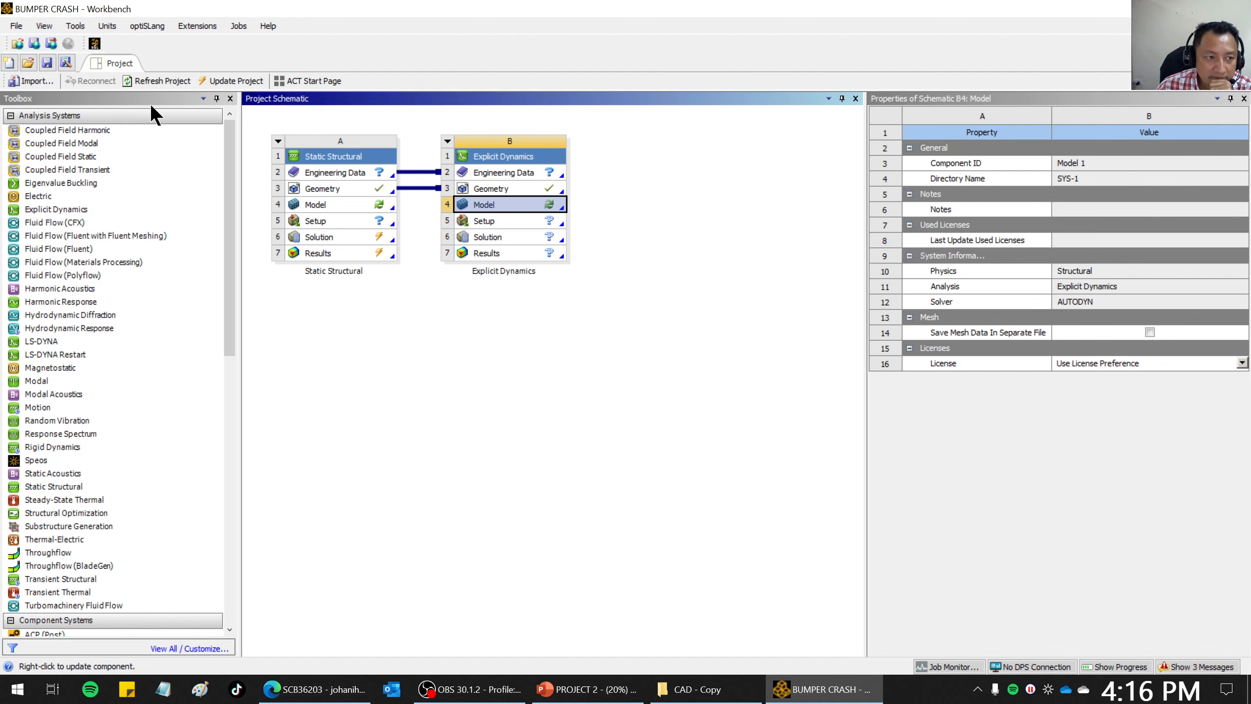
# Try to refresh the whole bumper crash project so the linked models pick up their data.
pyautogui.click(160, 80)
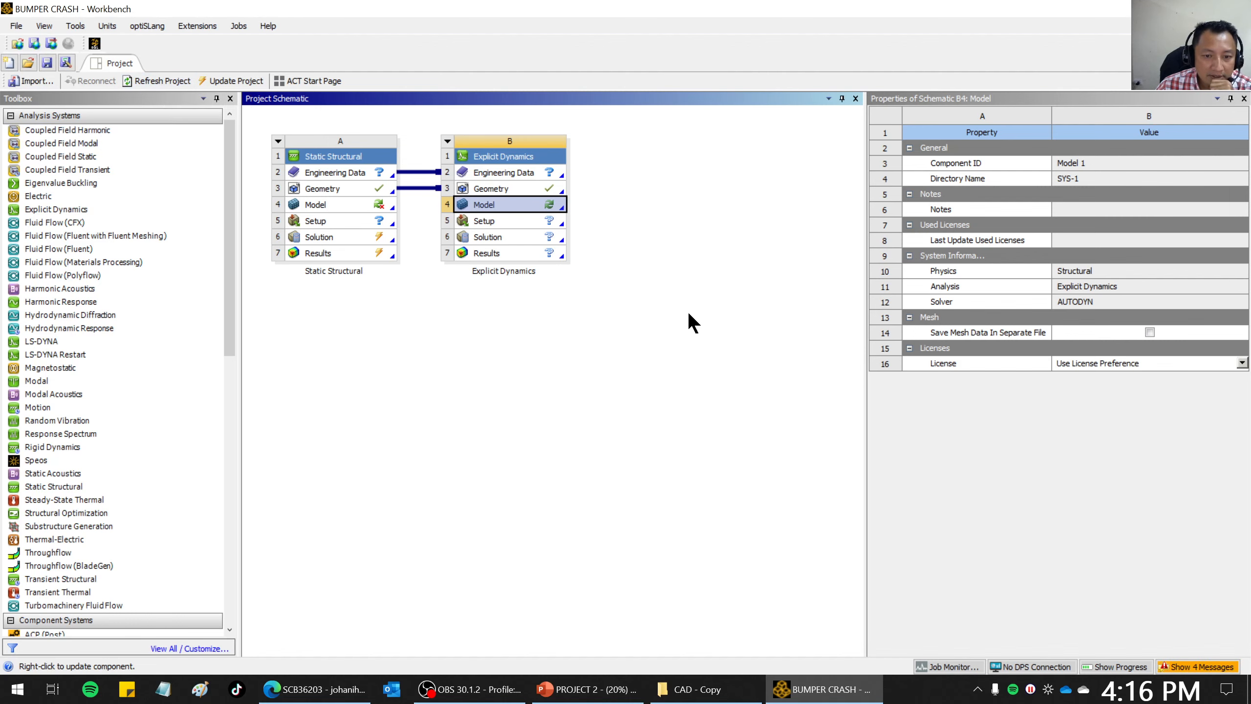
pyautogui.click(839, 696)
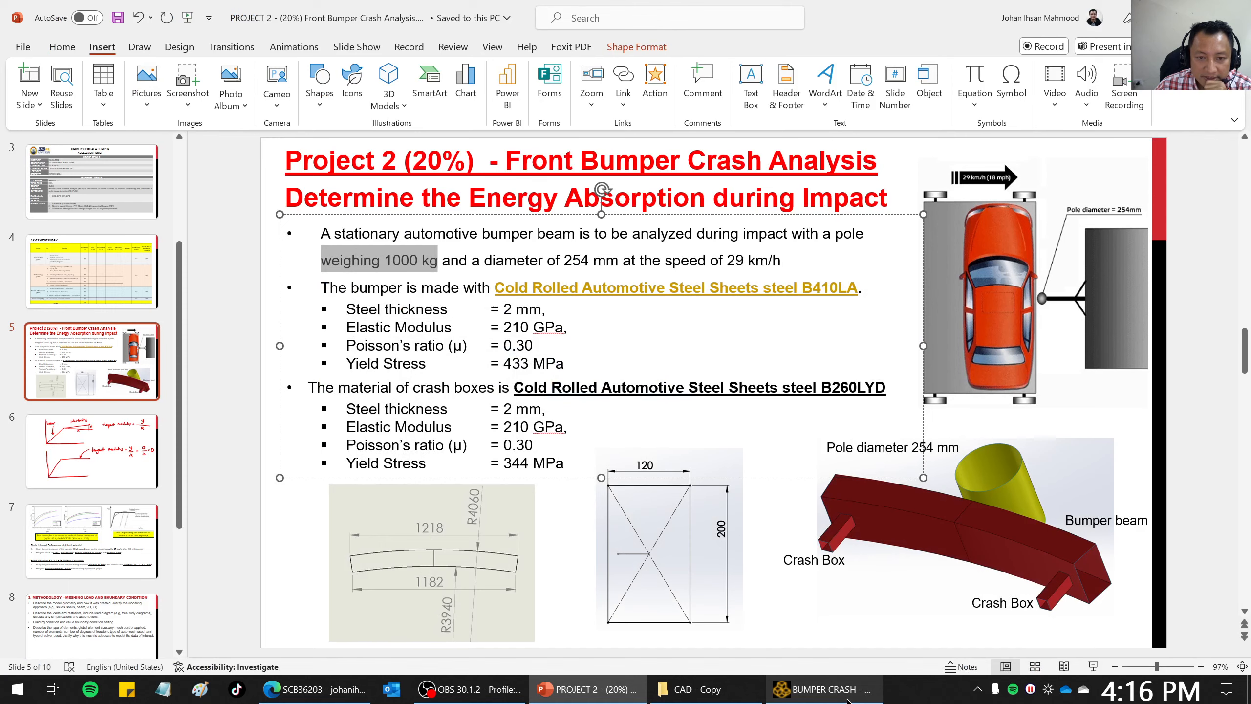
pyautogui.click(840, 700)
pyautogui.click(609, 269)
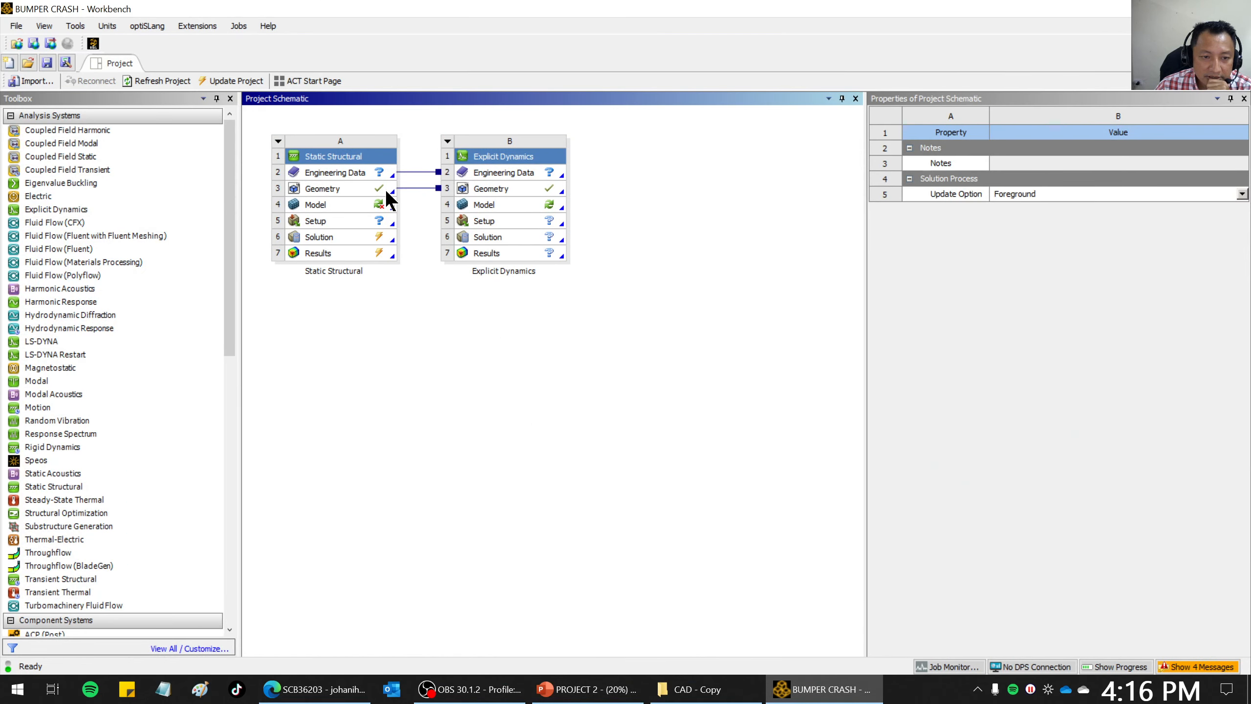
# Open the shared Engineering Data and check the B260LYD and B410LA properties against the material list on the PowerPoint project slide.
pyautogui.doubleClick(355, 175)
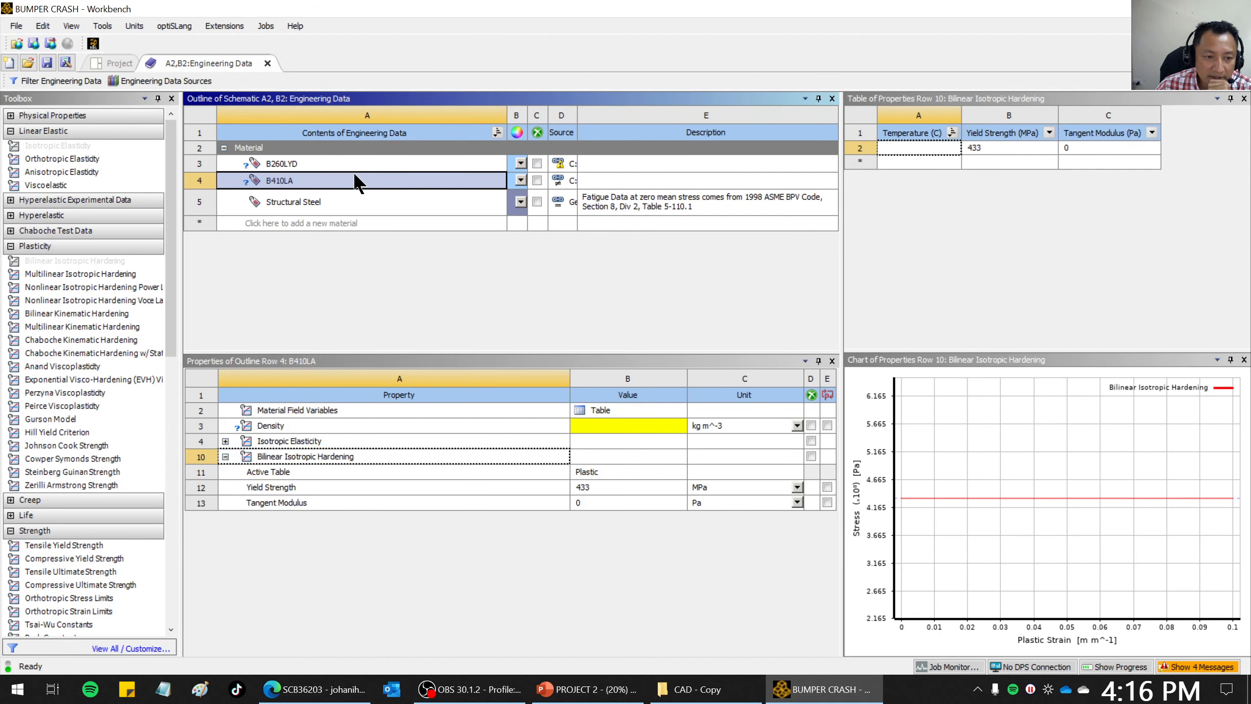
pyautogui.click(266, 163)
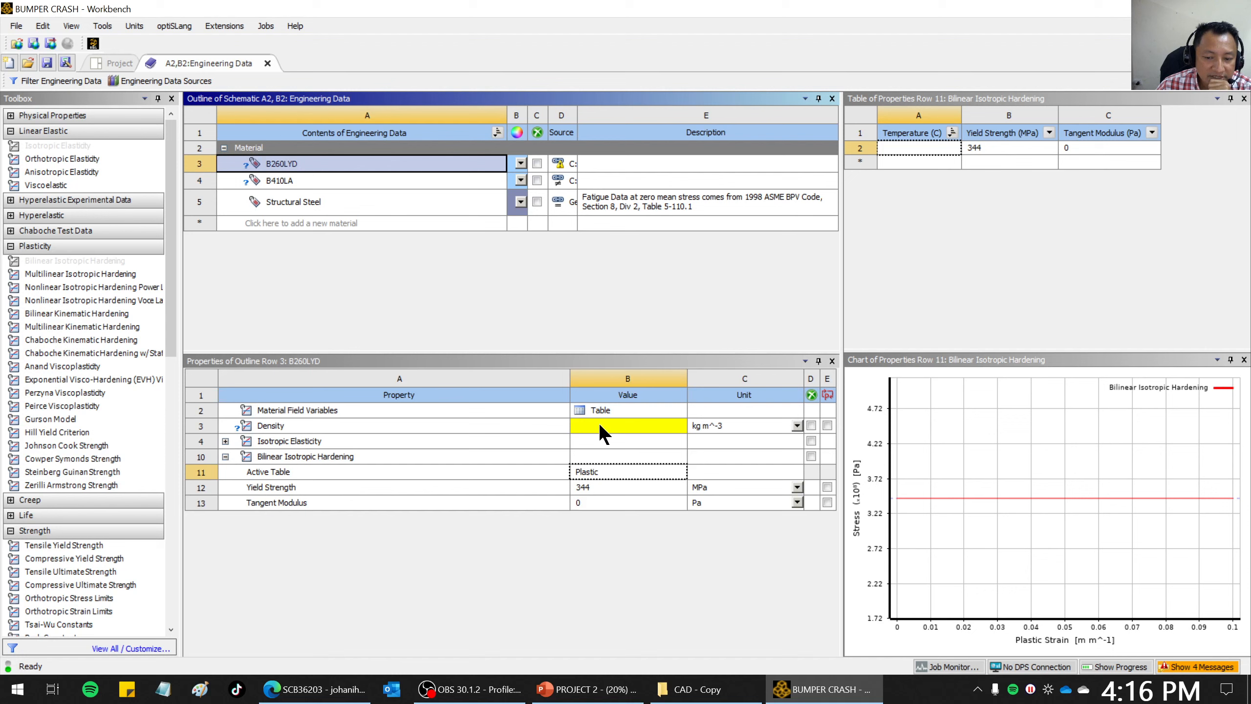
pyautogui.click(307, 180)
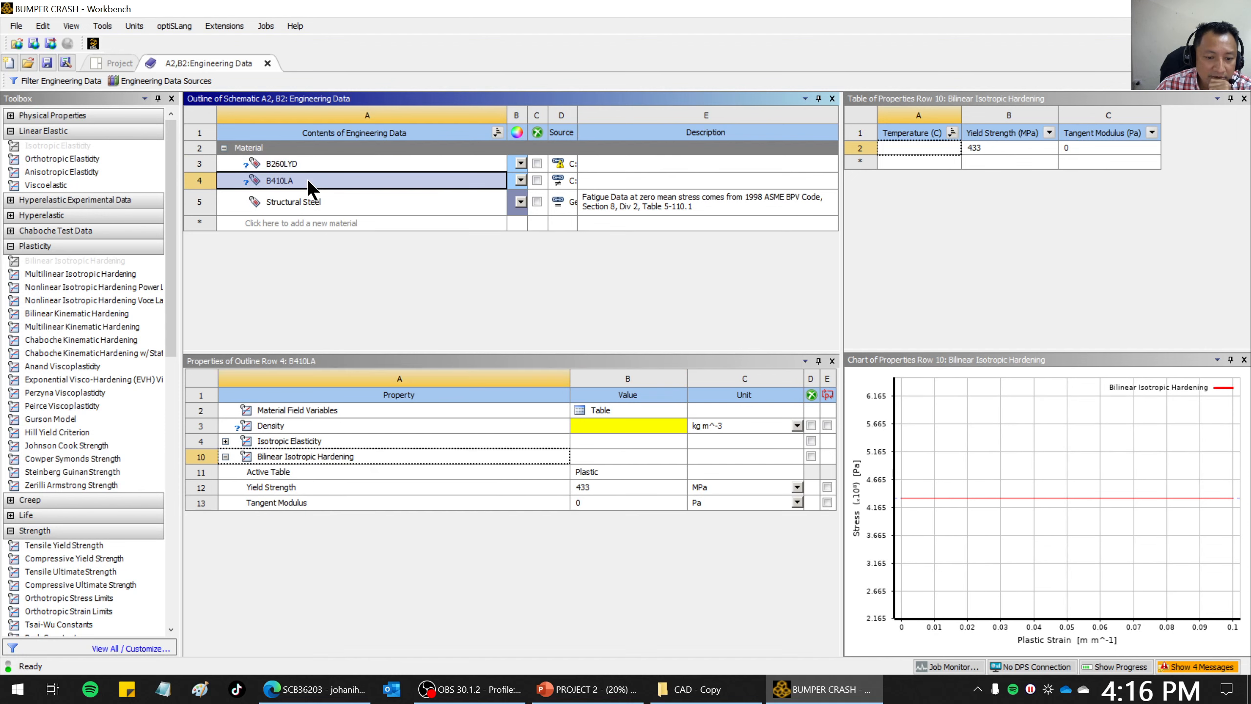
pyautogui.click(303, 164)
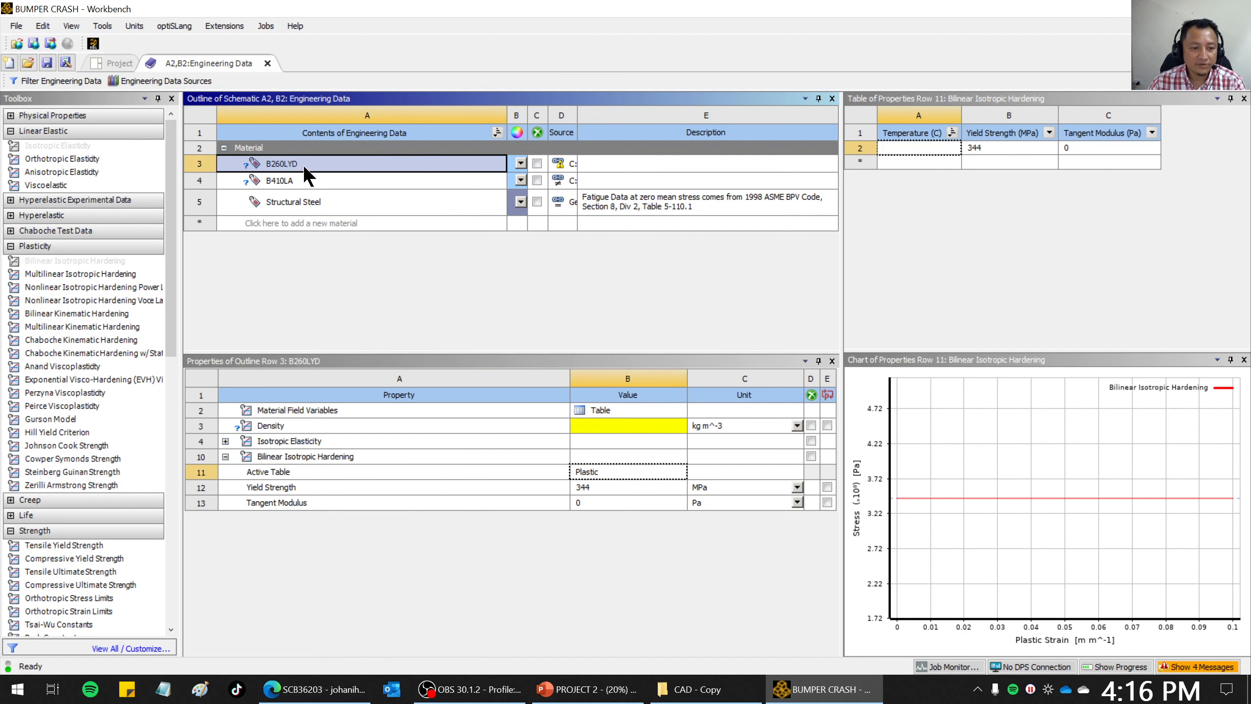
pyautogui.click(586, 689)
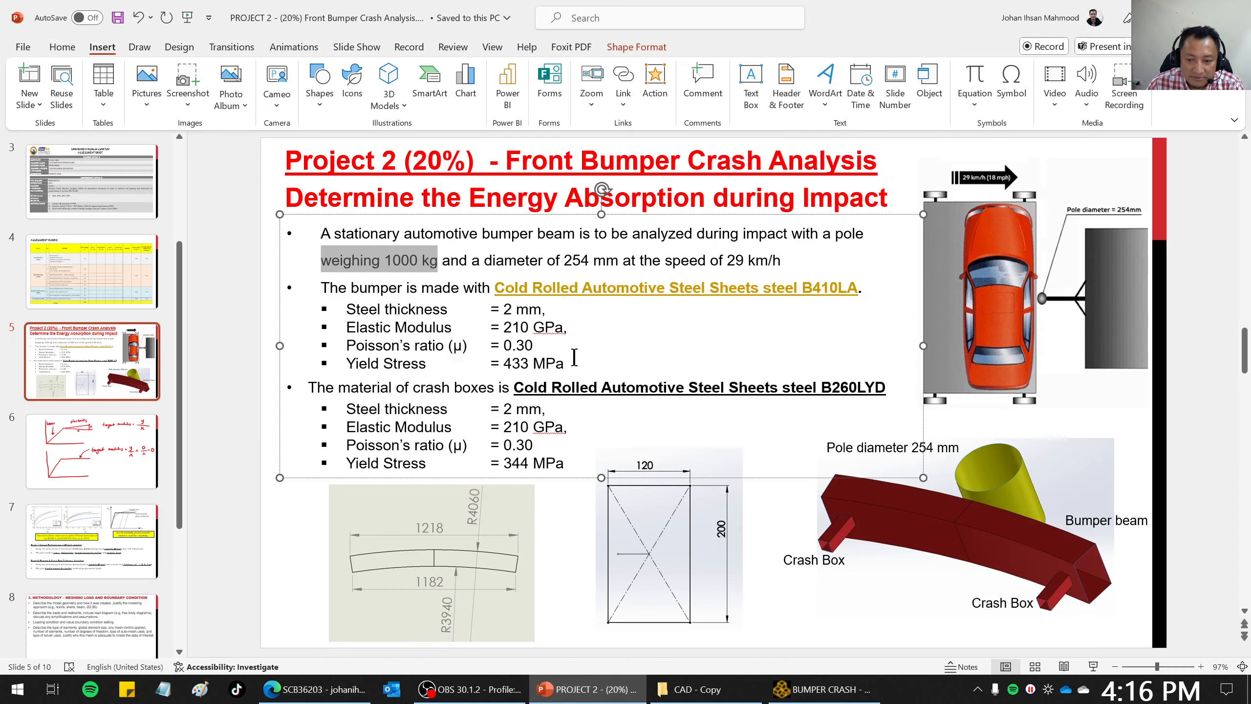
pyautogui.click(599, 326)
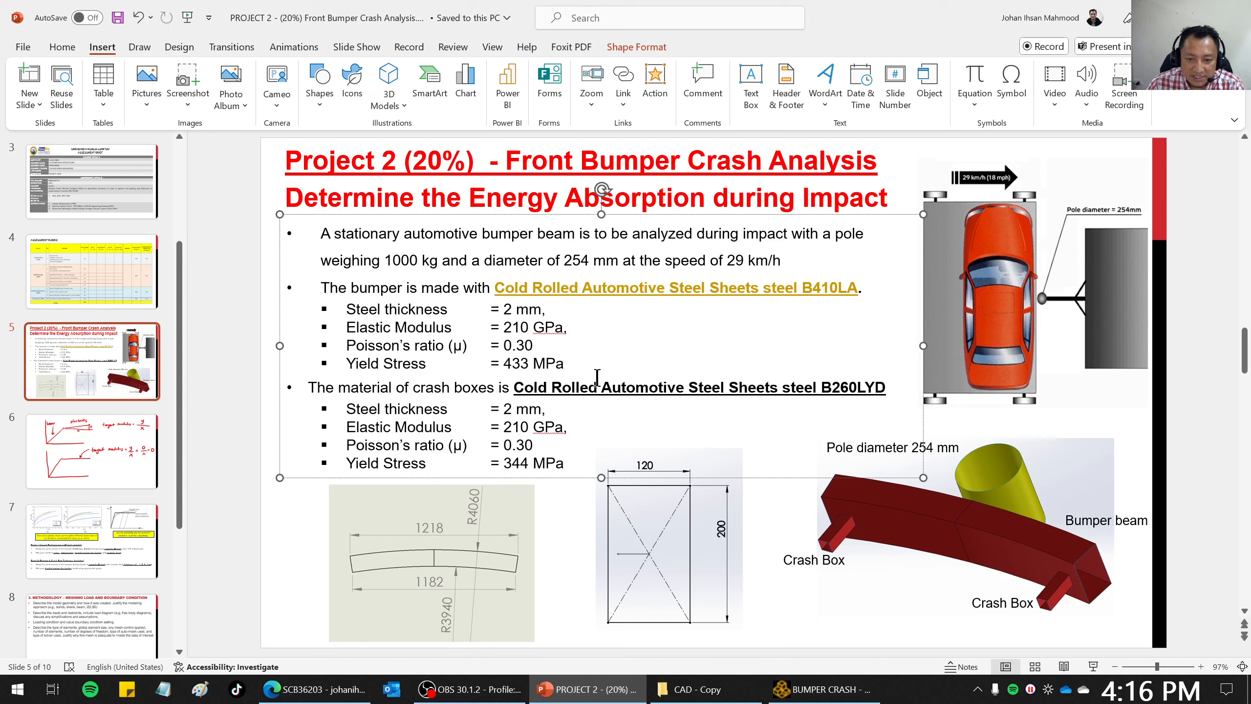
pyautogui.click(569, 693)
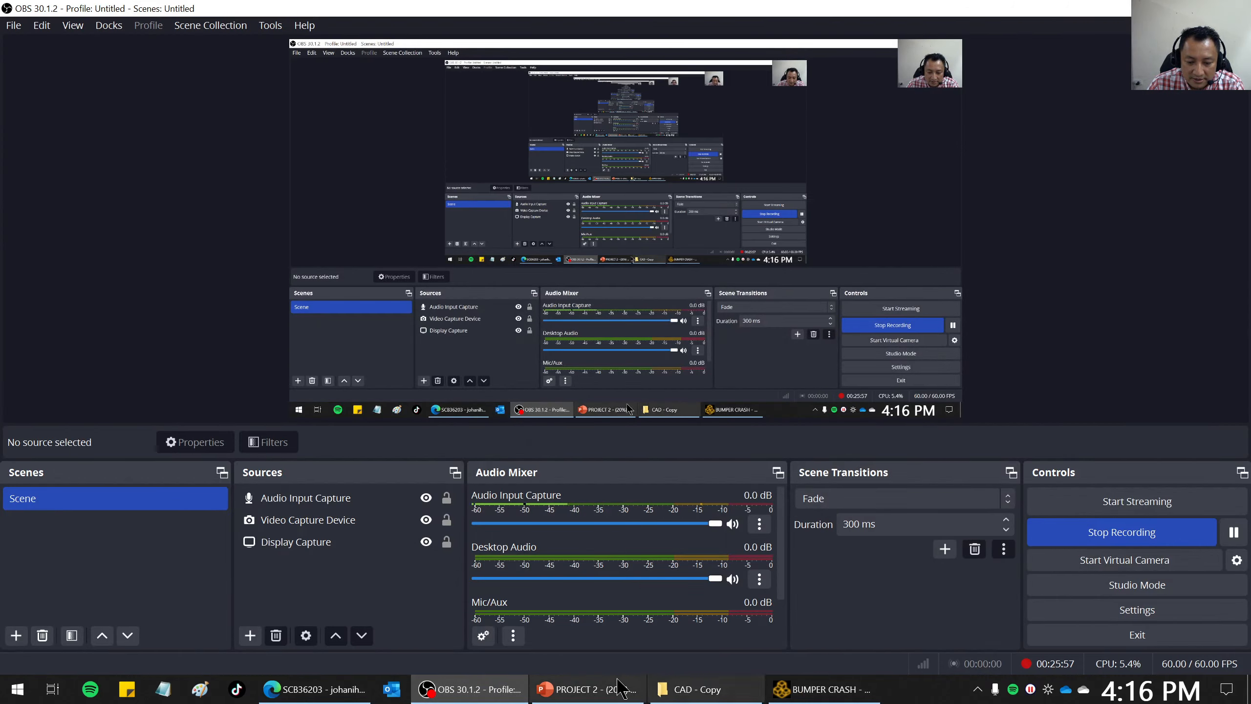
pyautogui.click(621, 687)
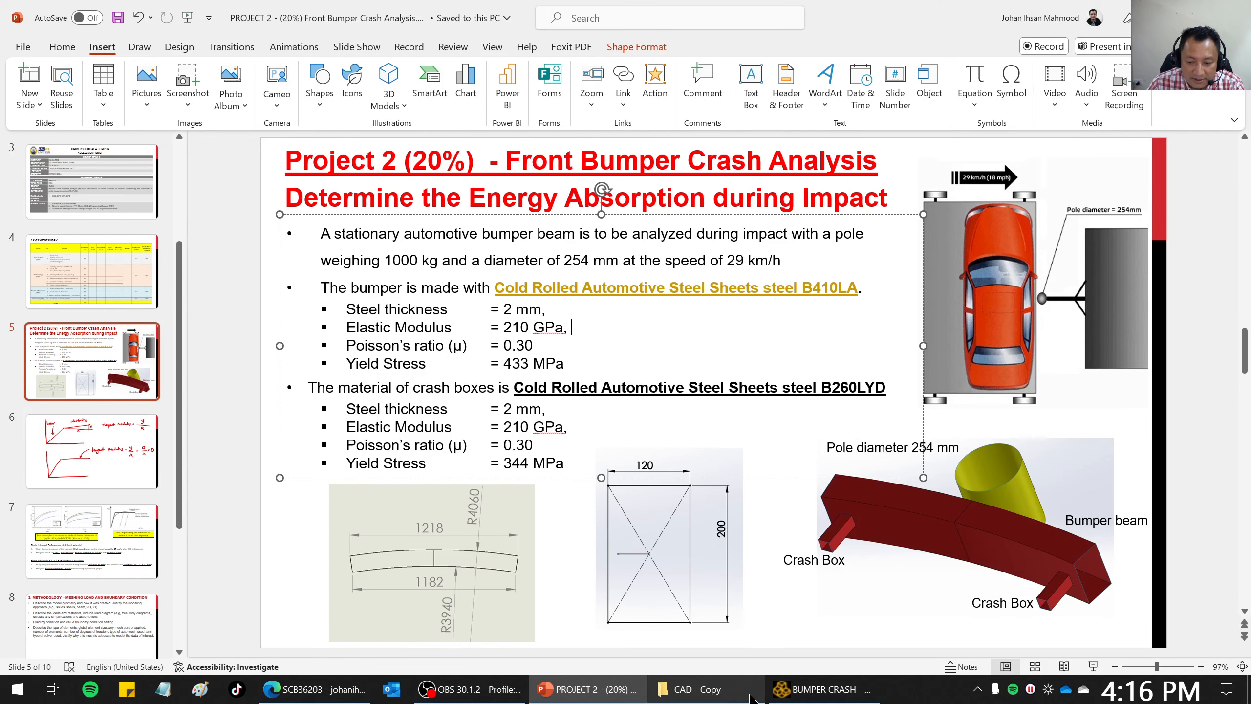
# Switch back to Workbench and set the density of B260LYD to 7800 kg/m³.
pyautogui.click(823, 690)
pyautogui.click(596, 424)
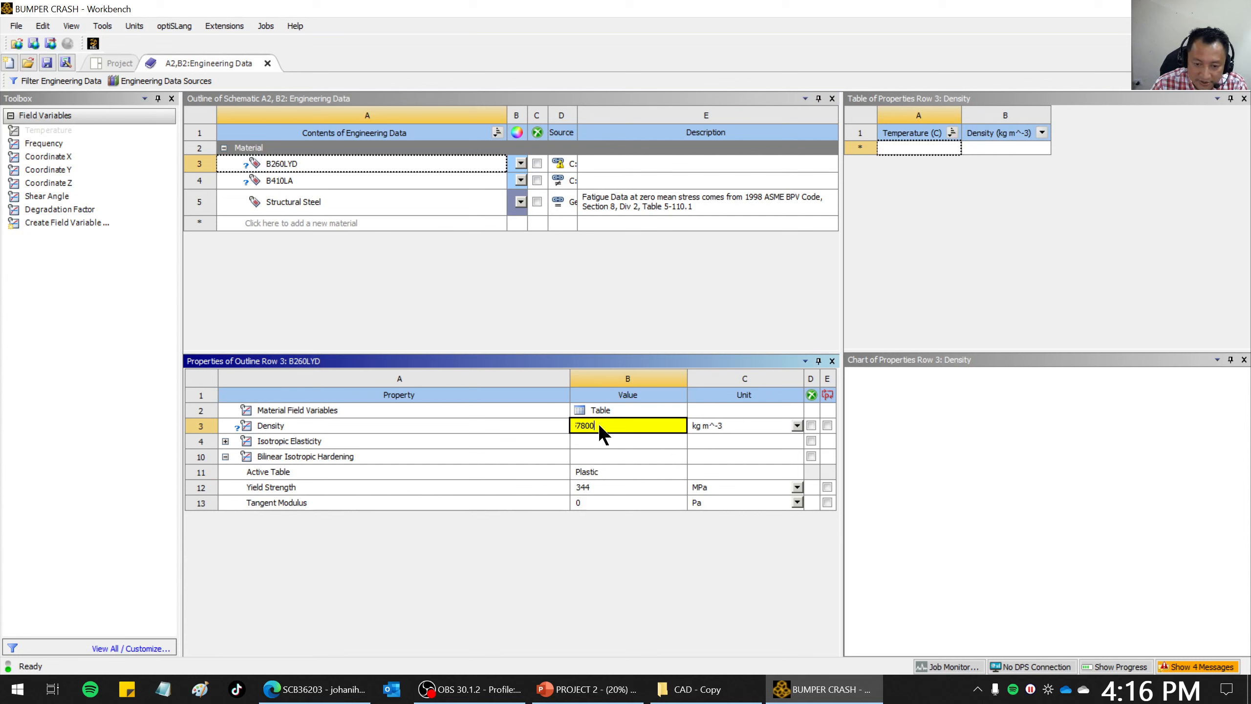
pyautogui.press('Return')
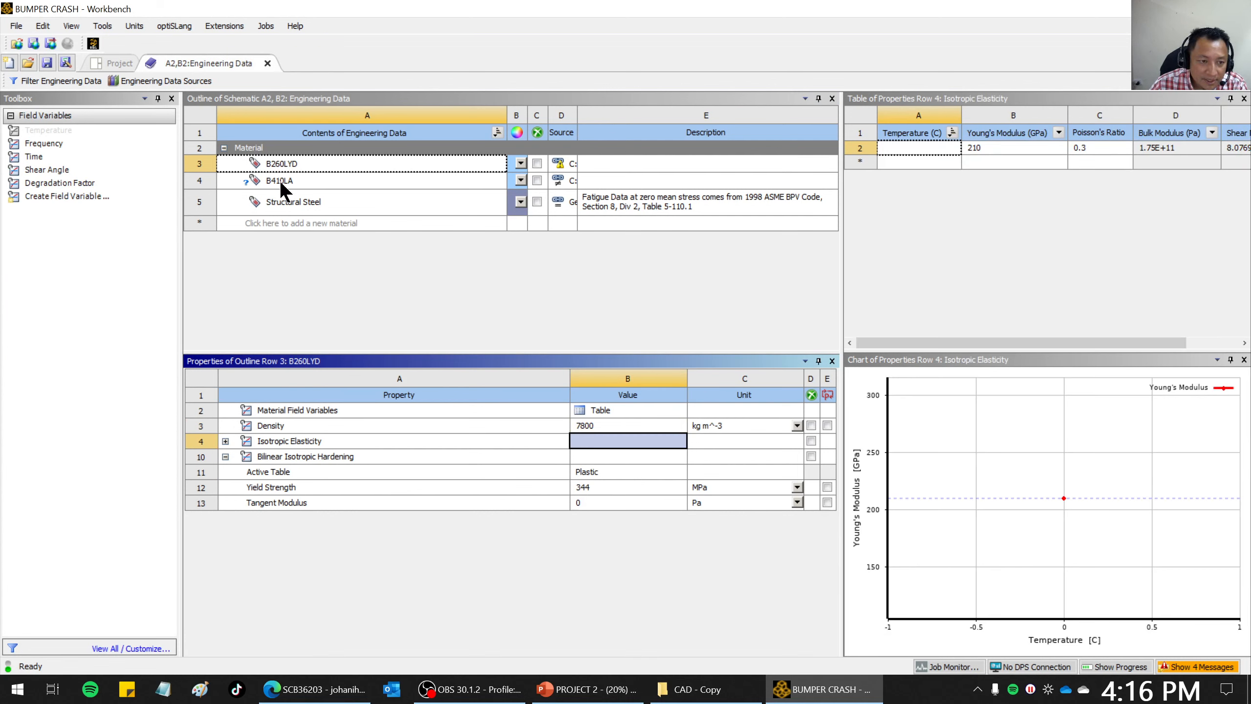
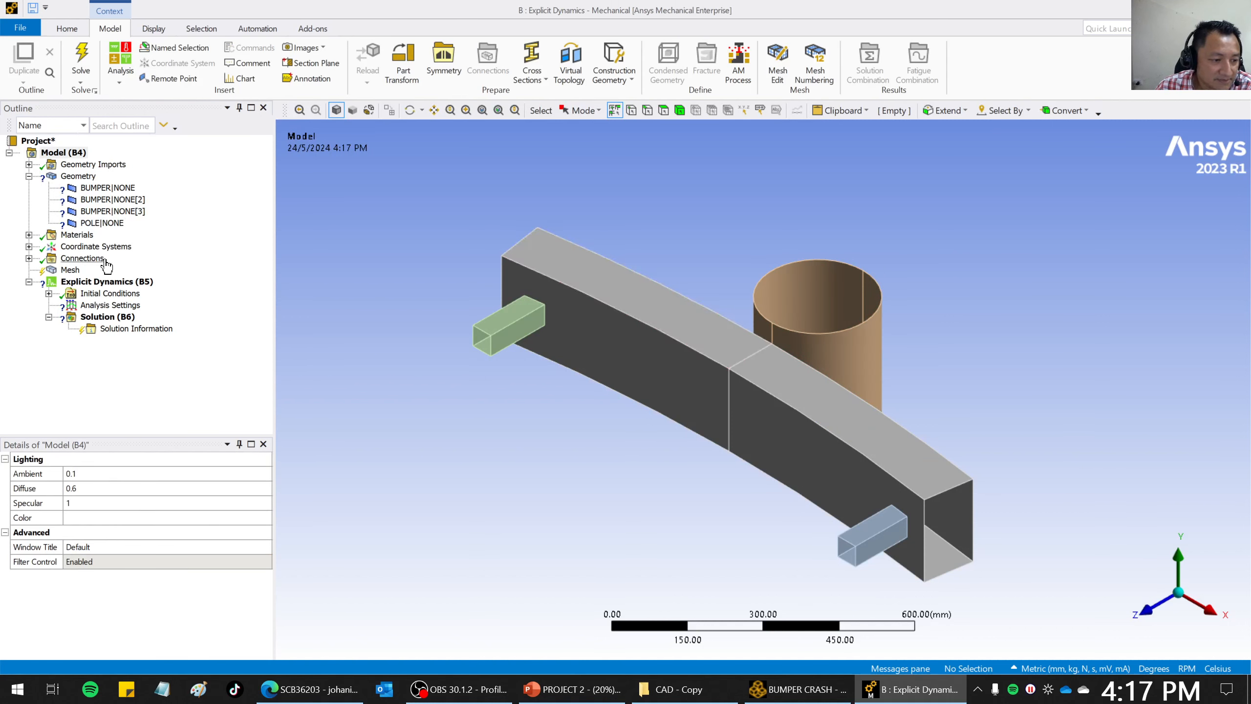
# Switch from Mechanical to Workbench and look through the analysis and component systems available for the project.
pyautogui.click(799, 689)
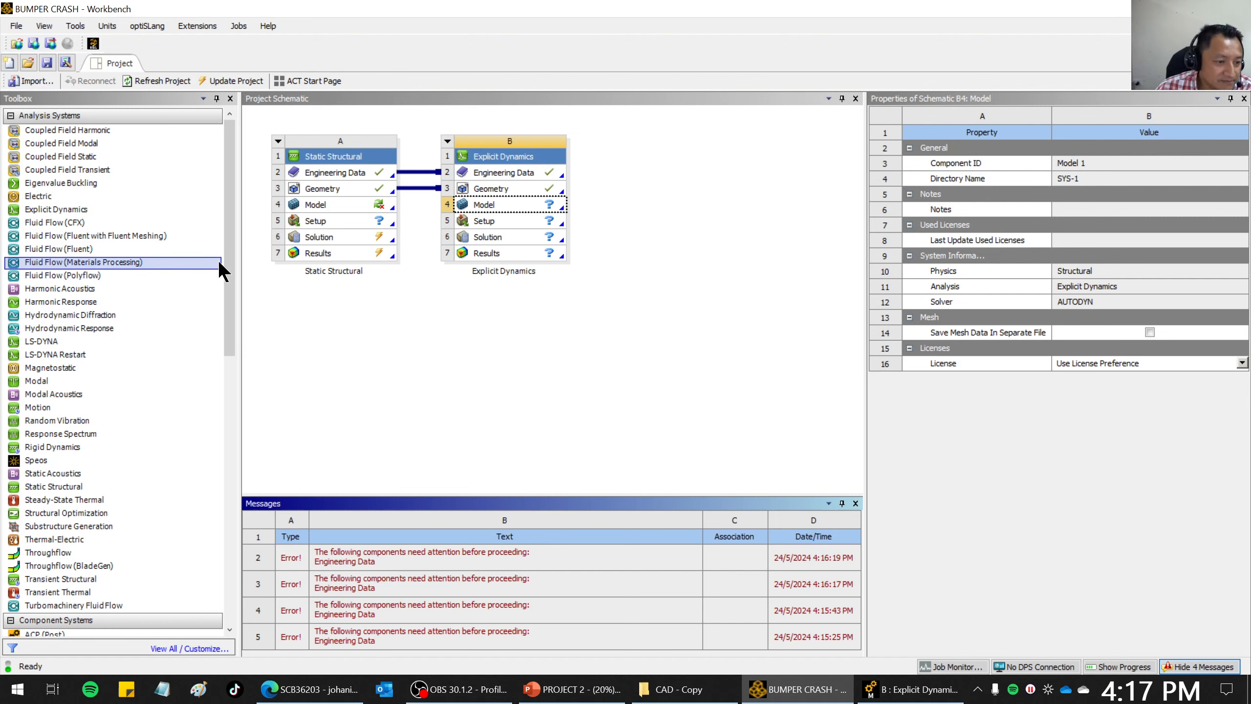
pyautogui.moveTo(225, 270); pyautogui.dragTo(232, 135)
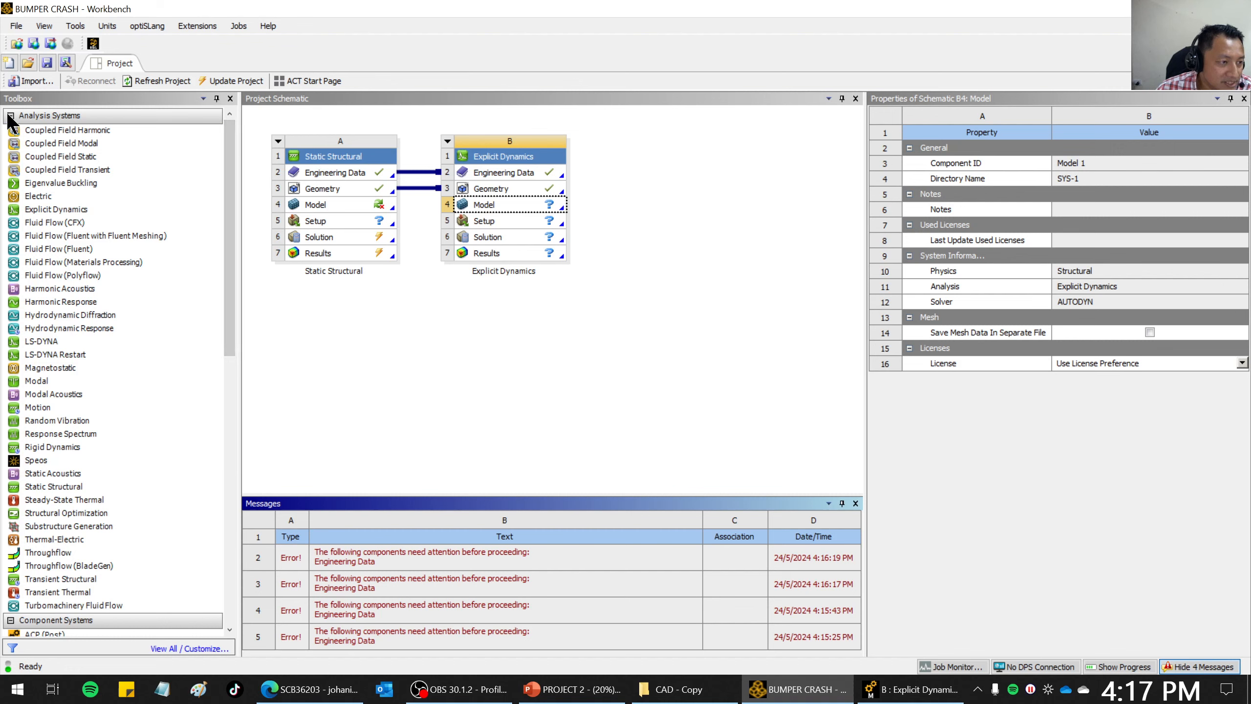
pyautogui.moveTo(228, 155); pyautogui.dragTo(224, 449)
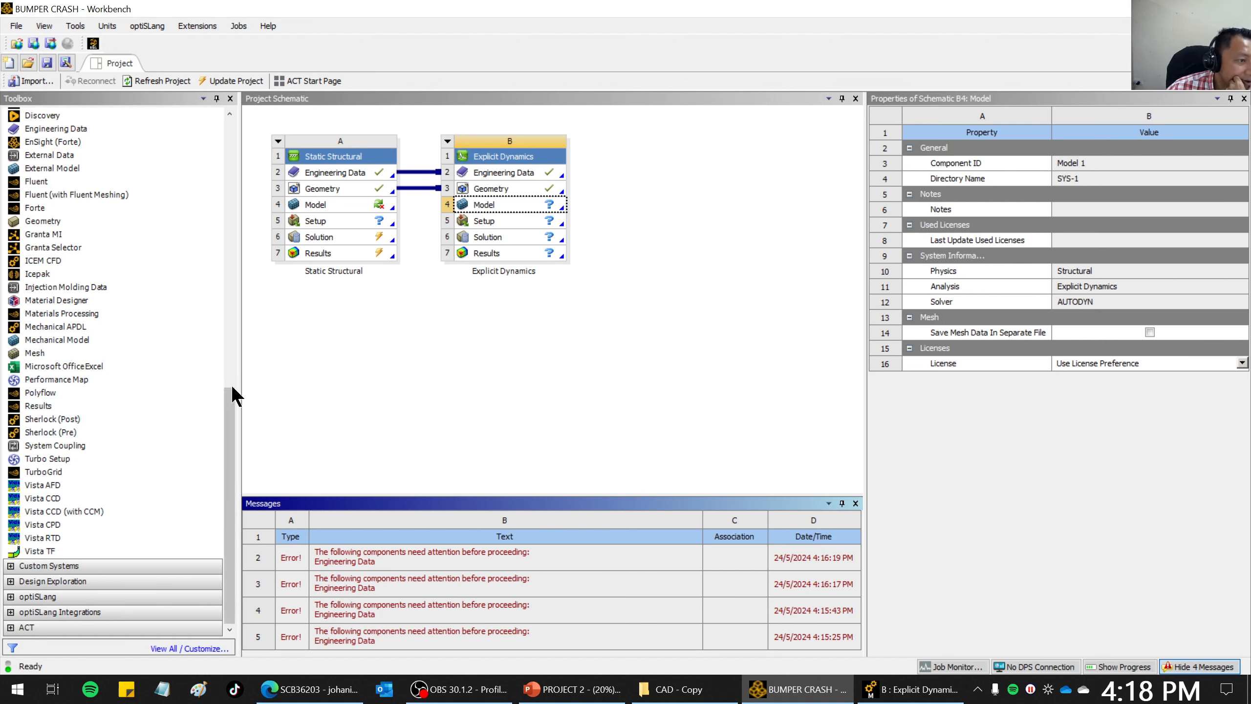
pyautogui.moveTo(231, 404)
pyautogui.mouseDown()
pyautogui.moveTo(223, 107)
pyautogui.moveTo(223, 420)
pyautogui.mouseUp()
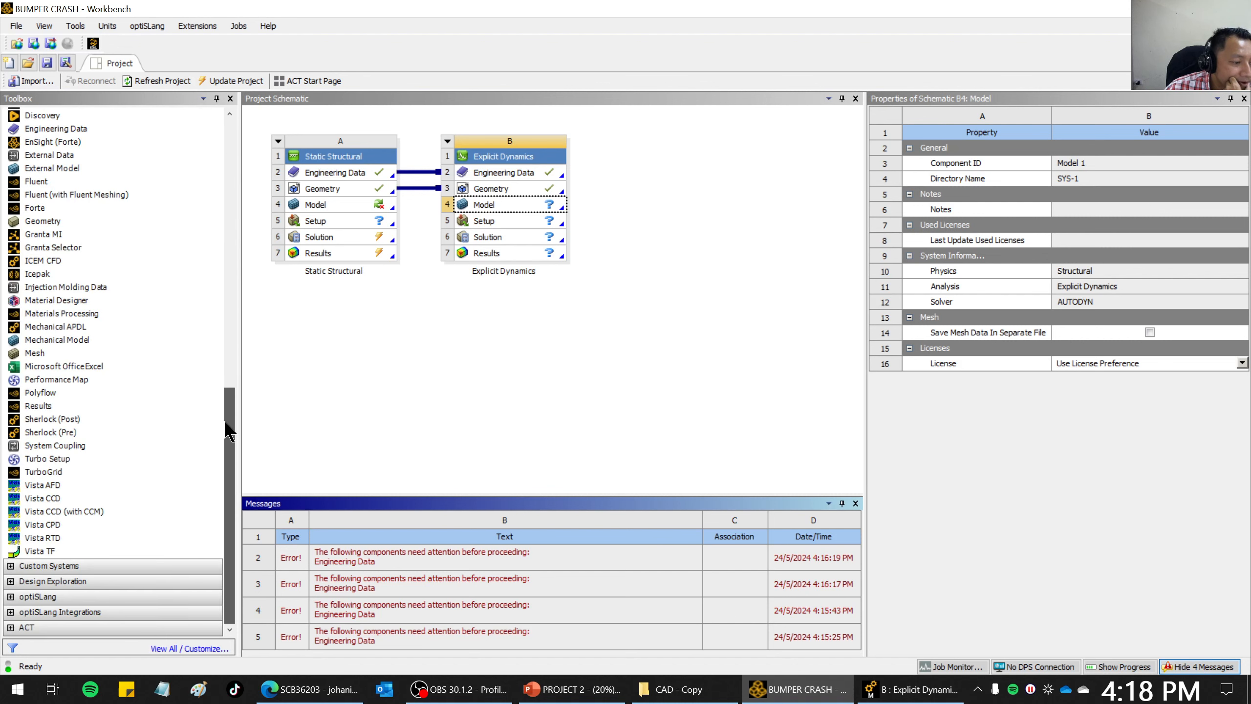
pyautogui.click(13, 566)
pyautogui.click(50, 566)
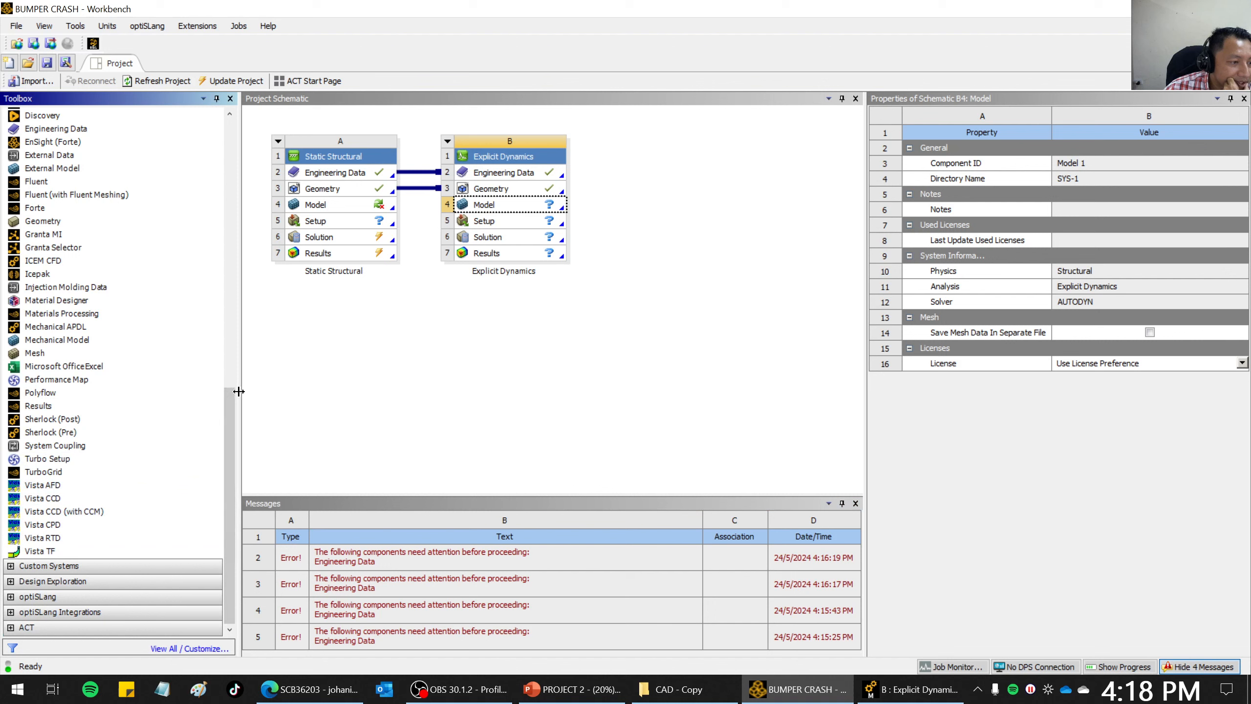
# Add standalone Geometry and Engineering Data component systems beside the Explicit Dynamics system.
pyautogui.moveTo(27, 228); pyautogui.dragTo(356, 370)
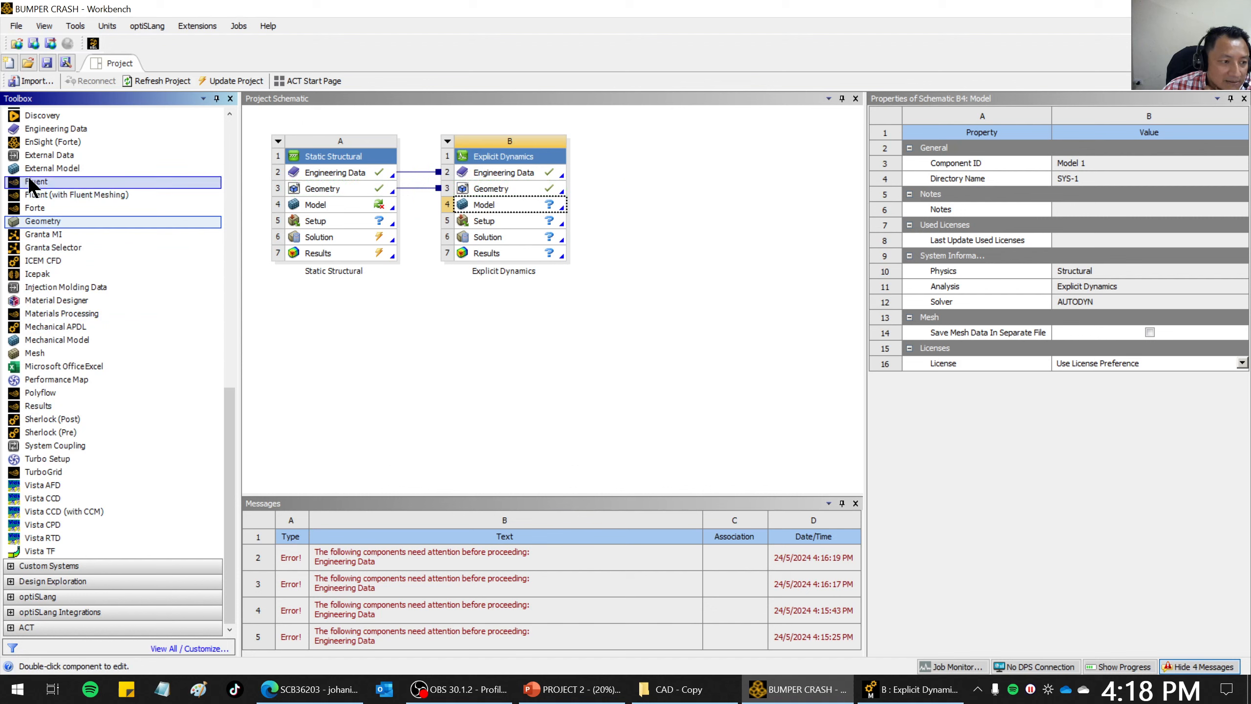
pyautogui.moveTo(31, 221); pyautogui.dragTo(665, 168)
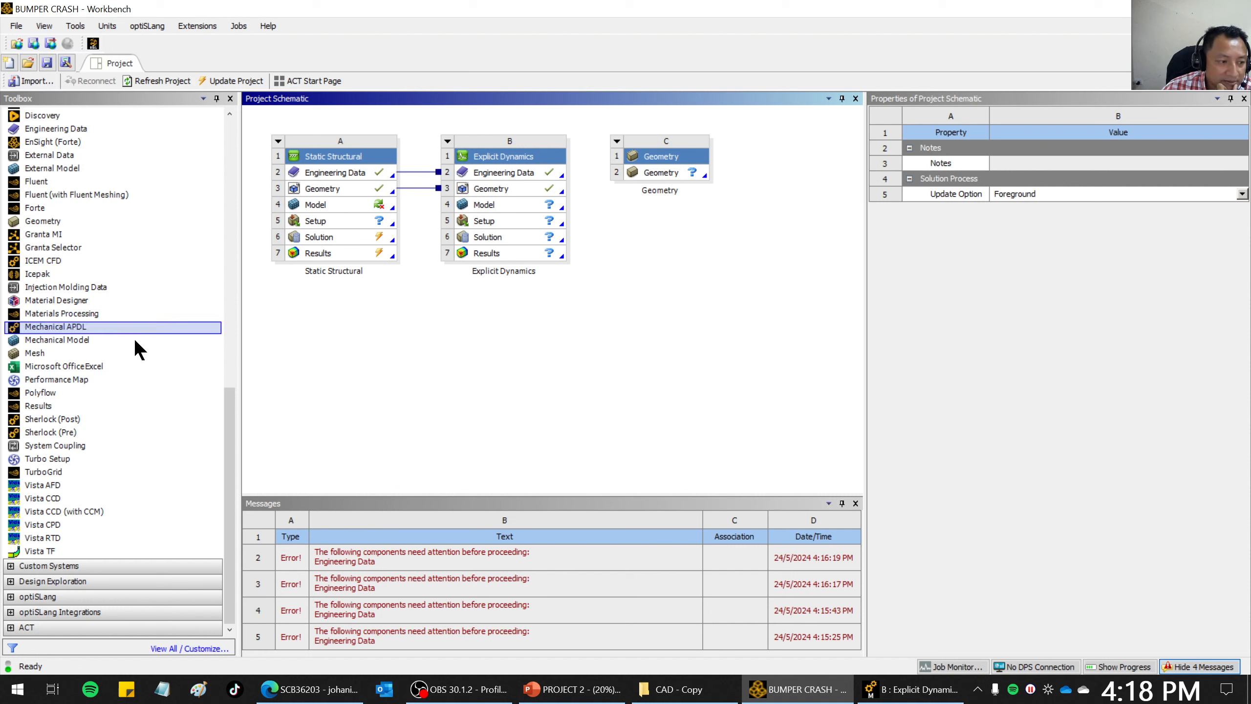
pyautogui.moveTo(228, 414); pyautogui.dragTo(217, 354)
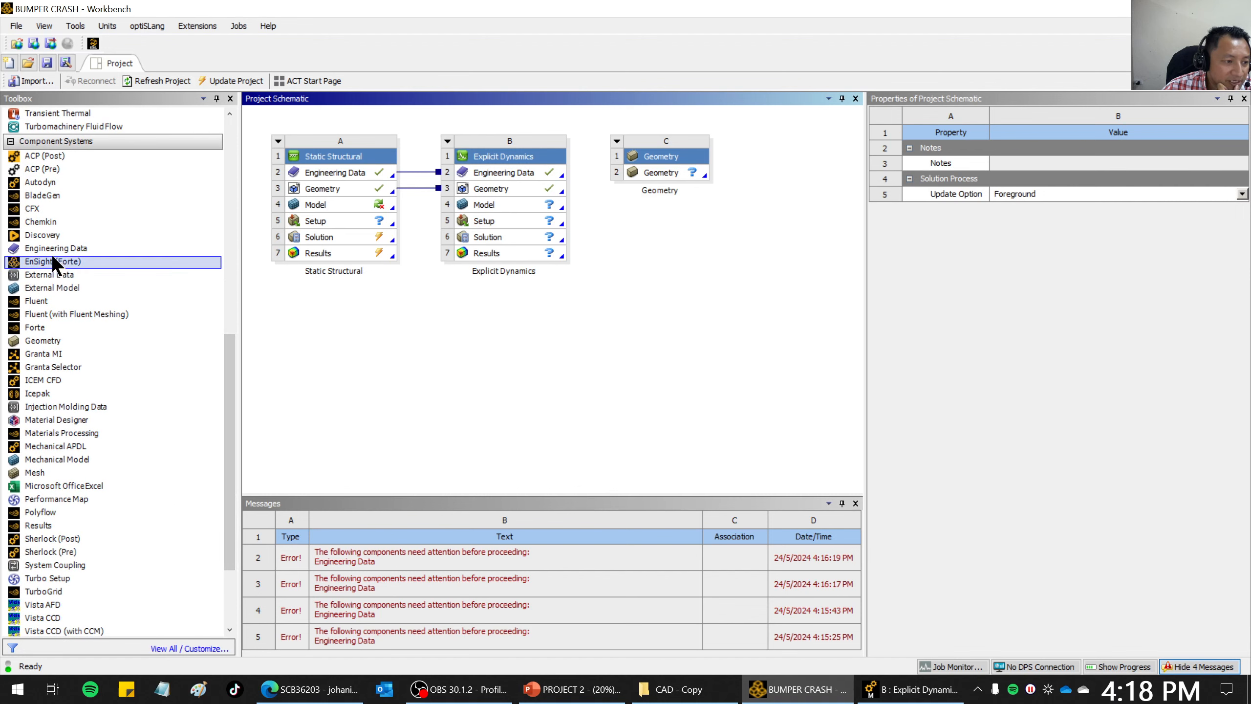
pyautogui.moveTo(48, 248); pyautogui.dragTo(780, 145)
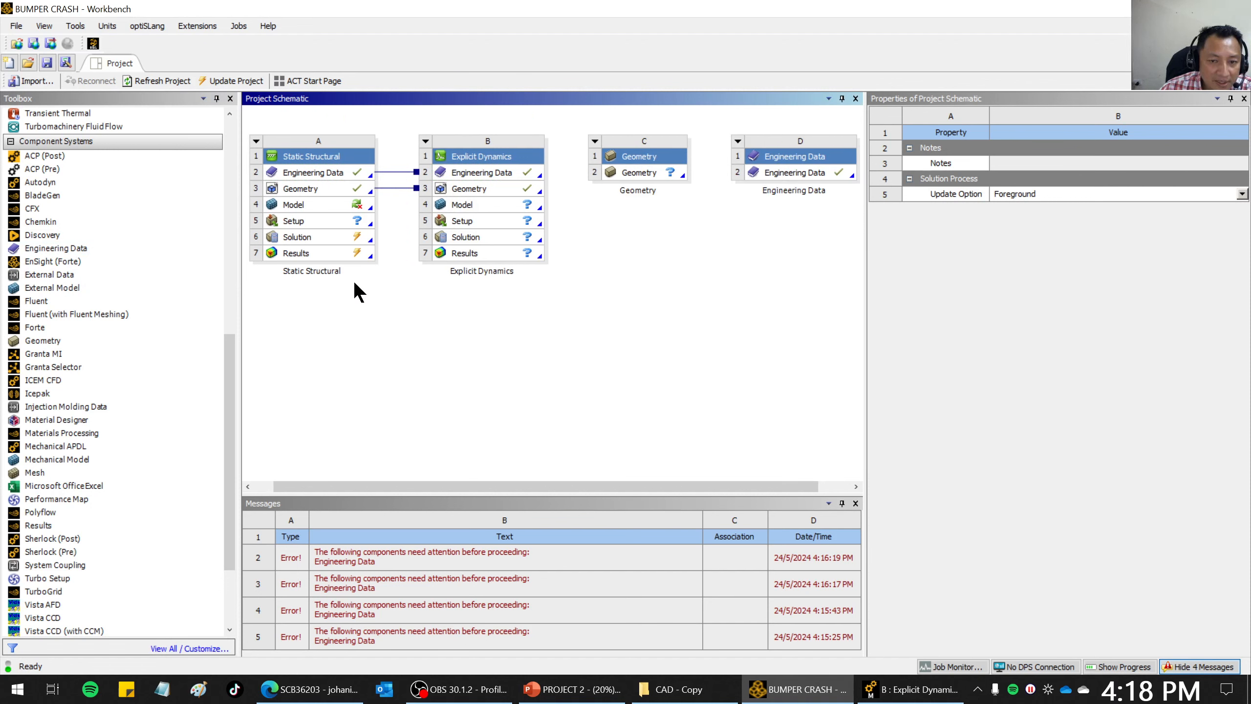
# Share the Static Structural geometry and engineering data with the standalone Geometry and Engineering Data systems.
pyautogui.moveTo(318, 188); pyautogui.dragTo(647, 172)
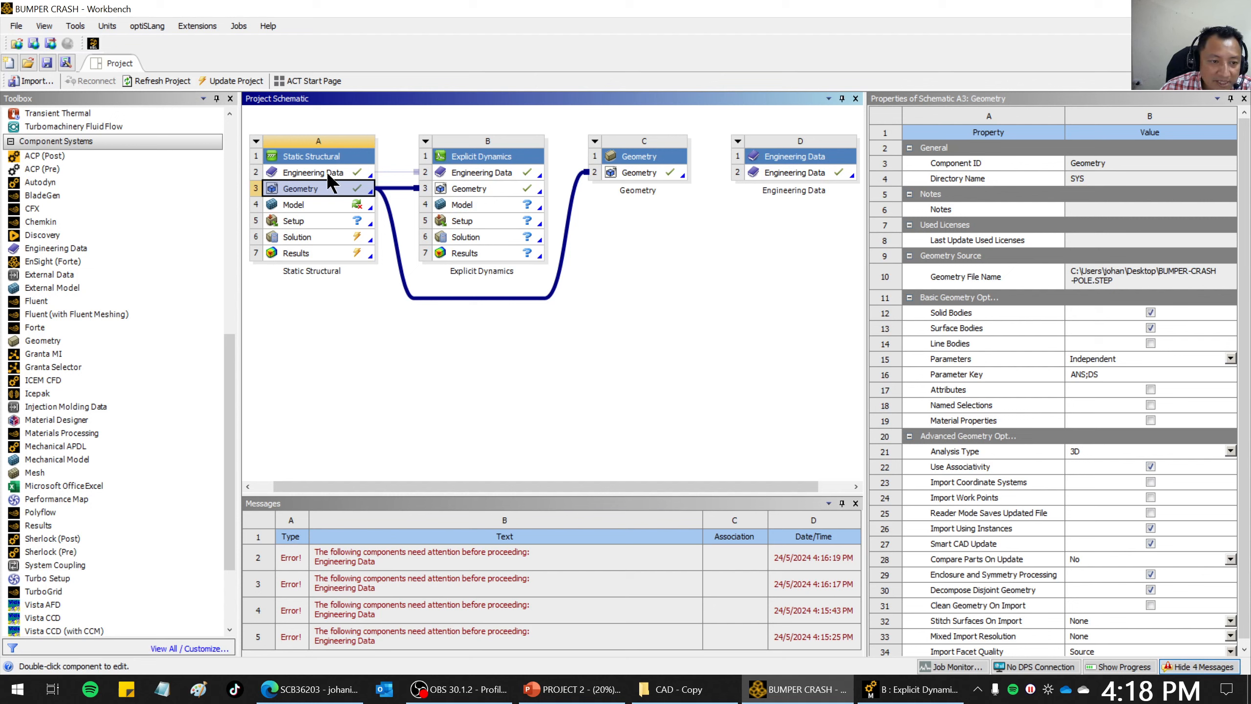
pyautogui.moveTo(329, 172); pyautogui.dragTo(762, 170)
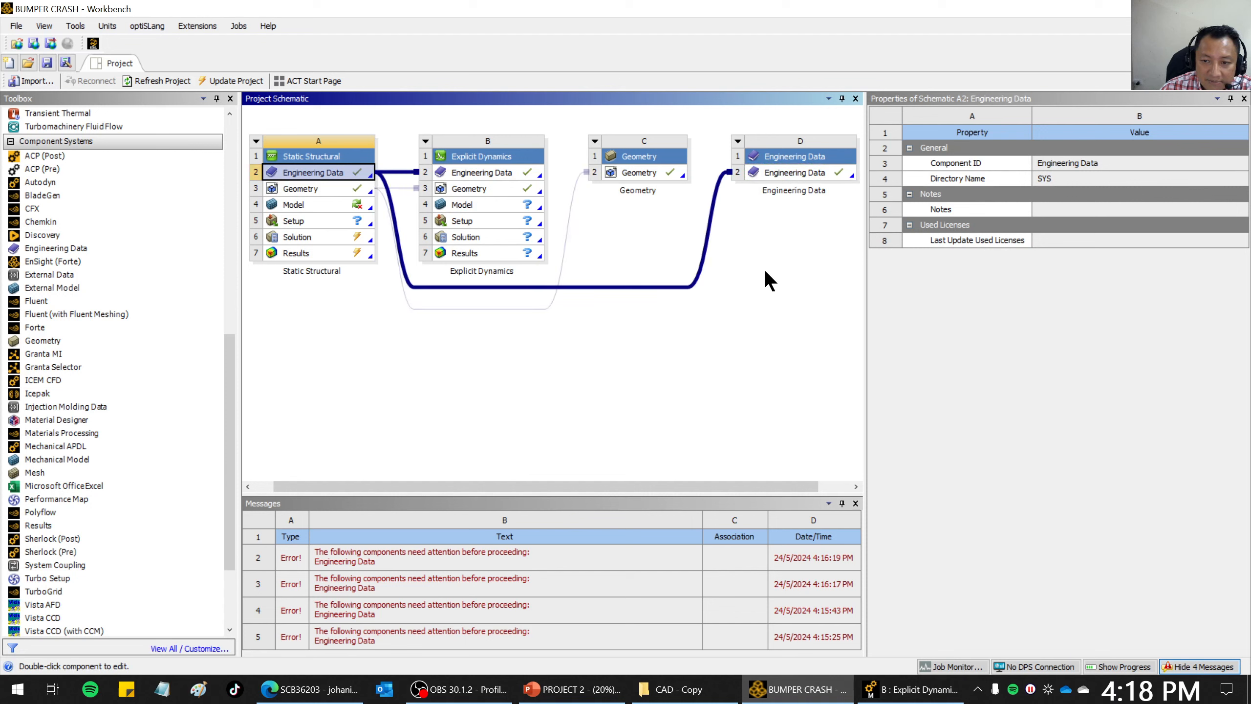
pyautogui.click(699, 383)
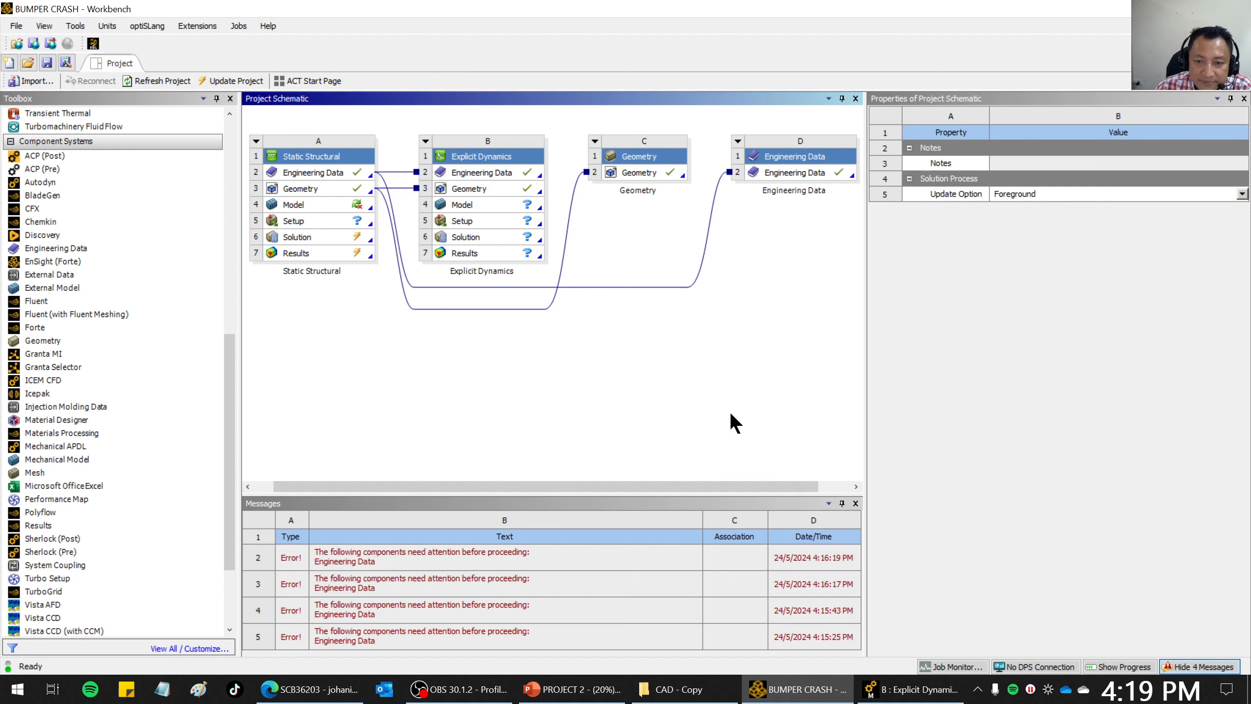
# Delete the standalone Geometry and Engineering Data component systems from the project schematic.
pyautogui.click(595, 142)
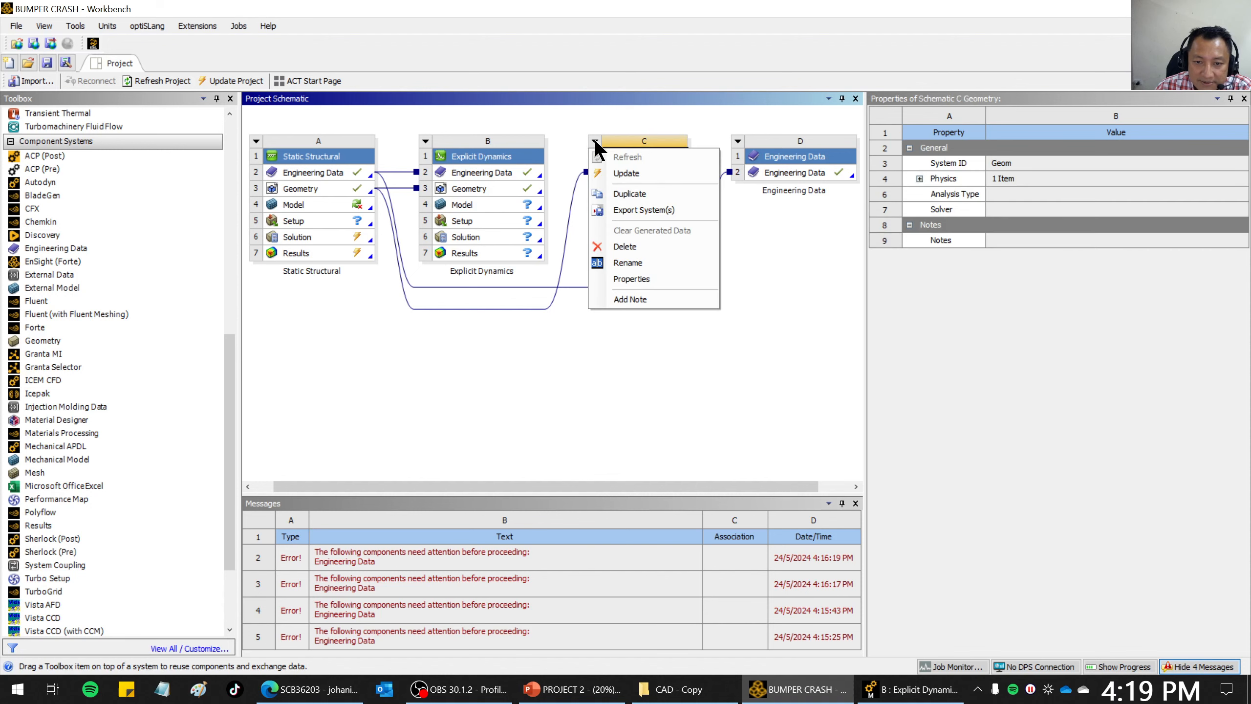
pyautogui.click(746, 385)
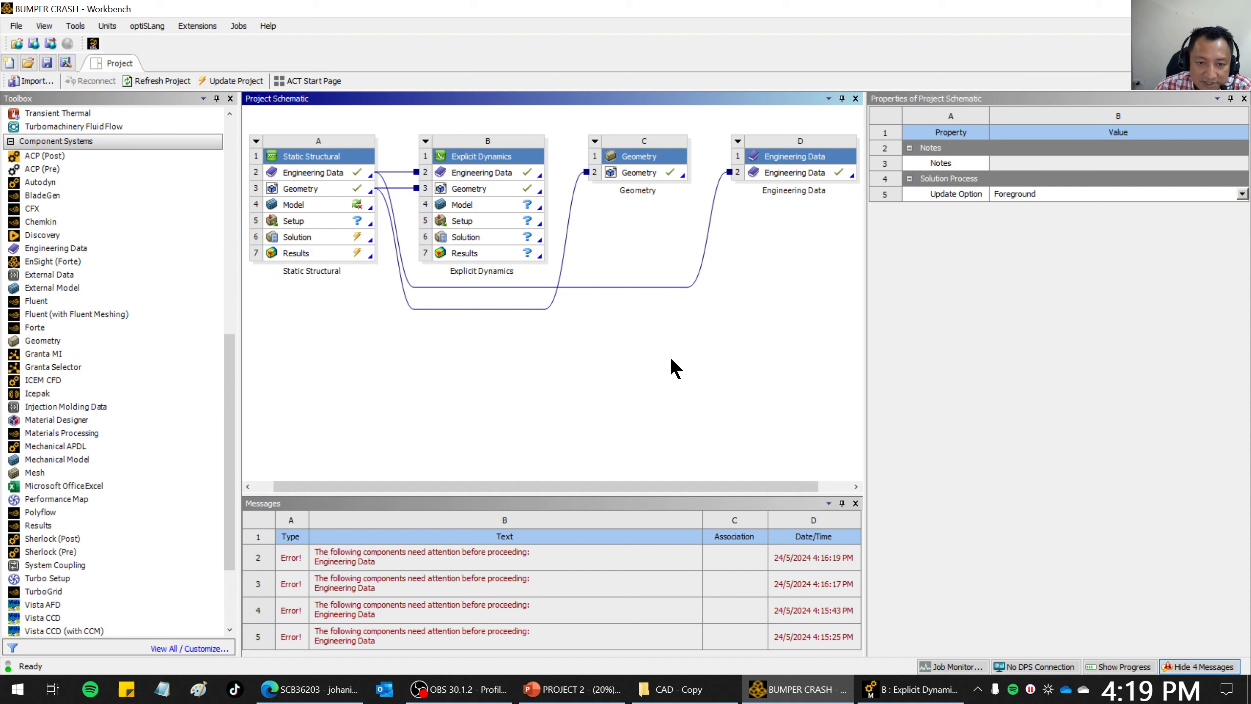
pyautogui.click(597, 141)
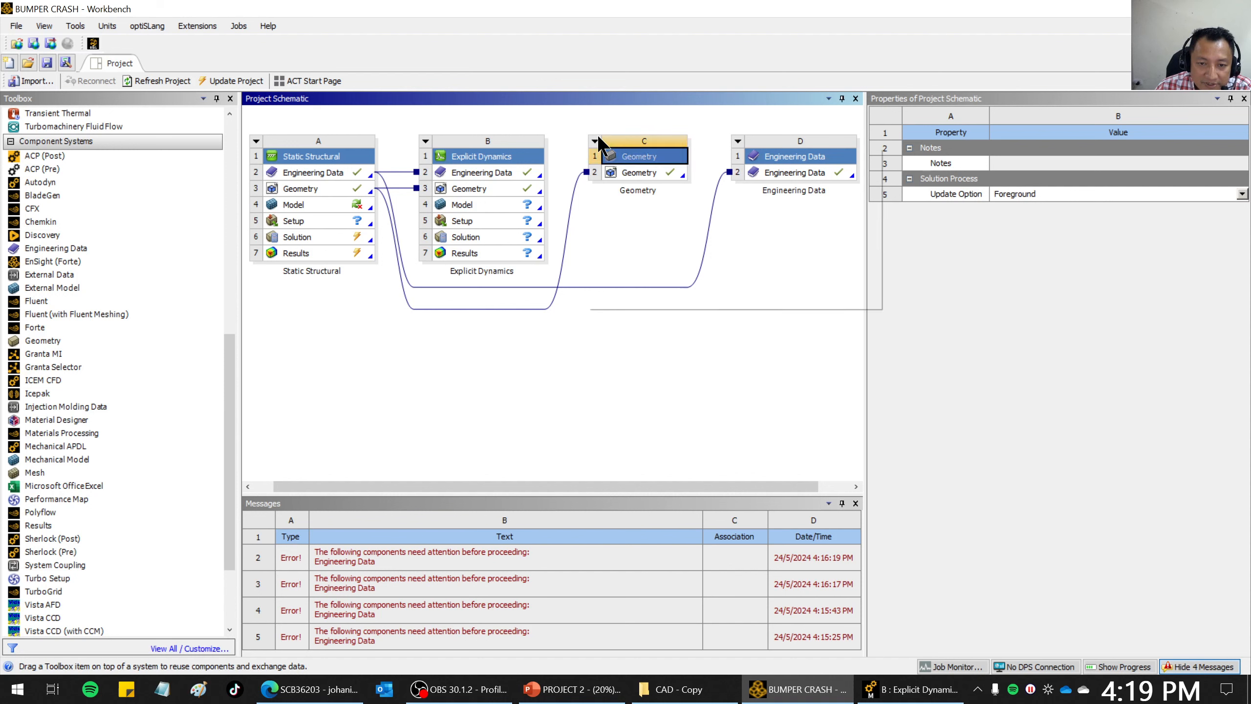
pyautogui.click(623, 247)
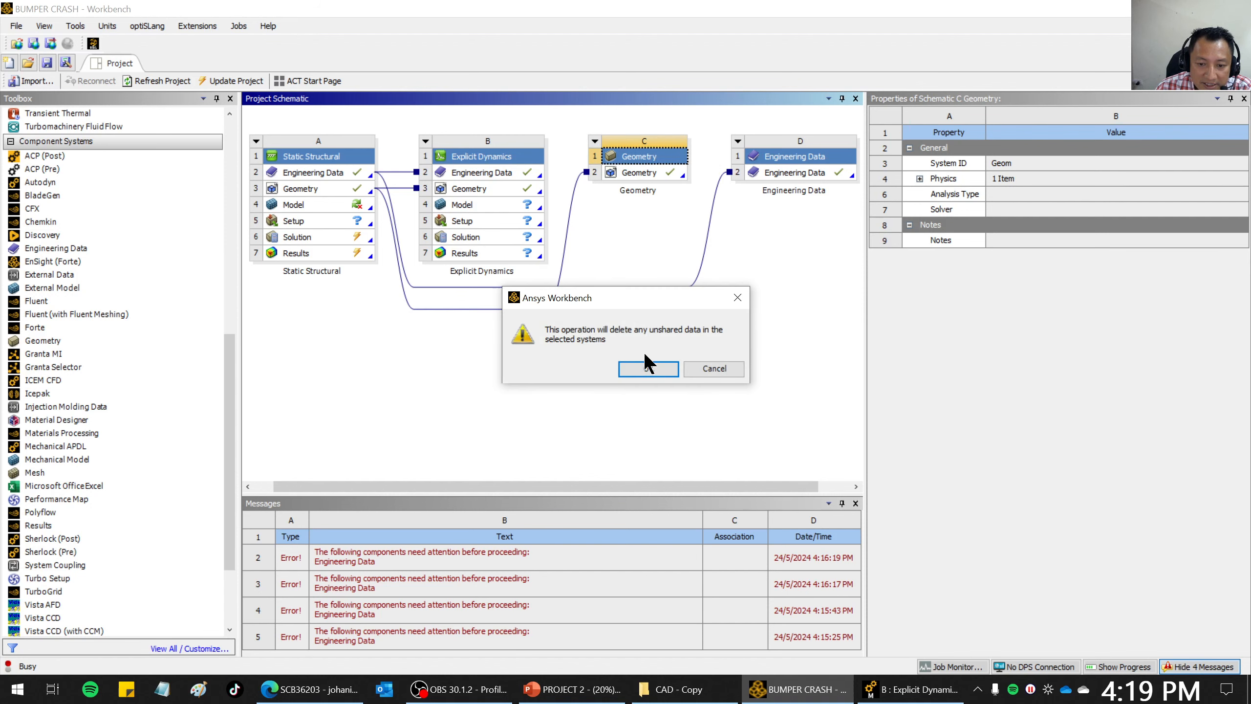
pyautogui.click(646, 367)
pyautogui.click(617, 141)
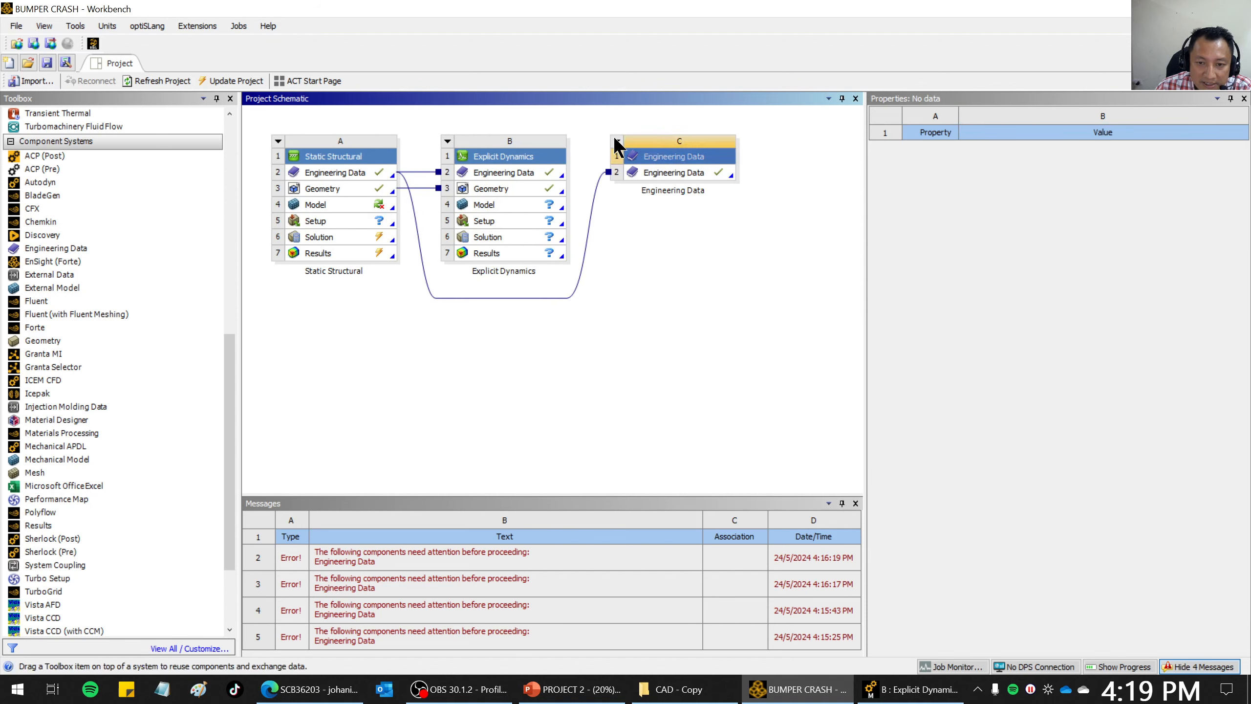
pyautogui.click(645, 245)
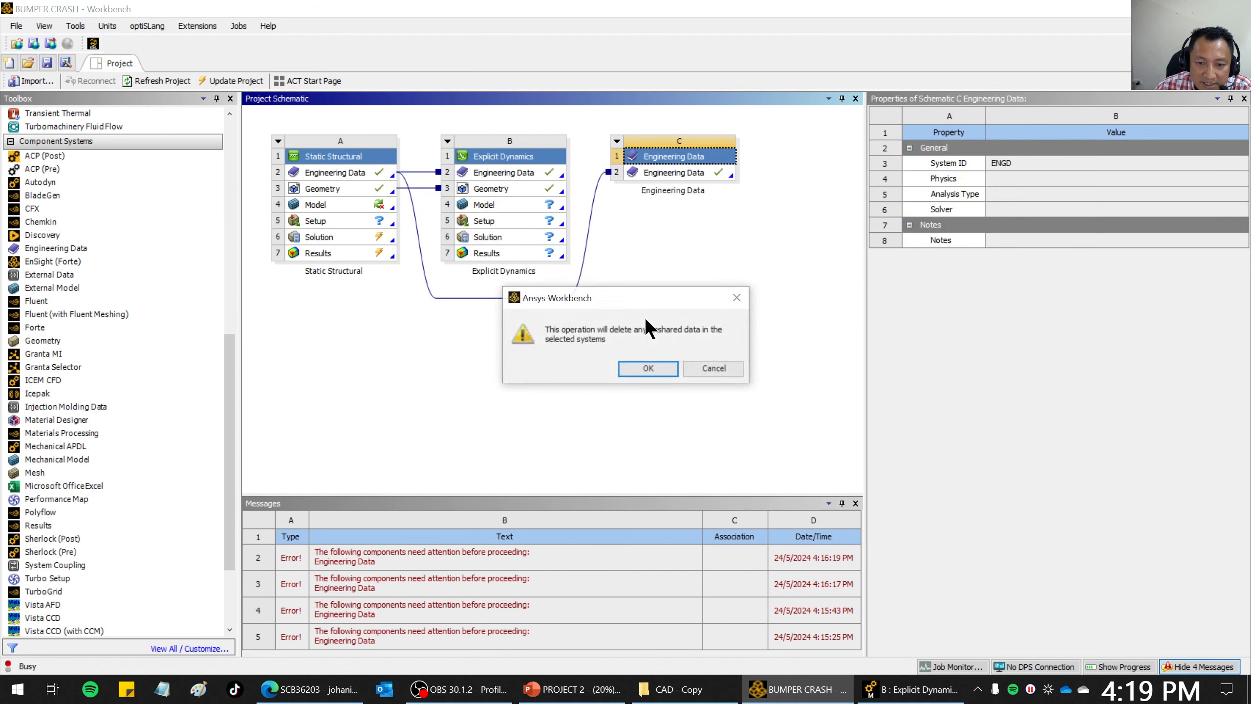
pyautogui.click(656, 369)
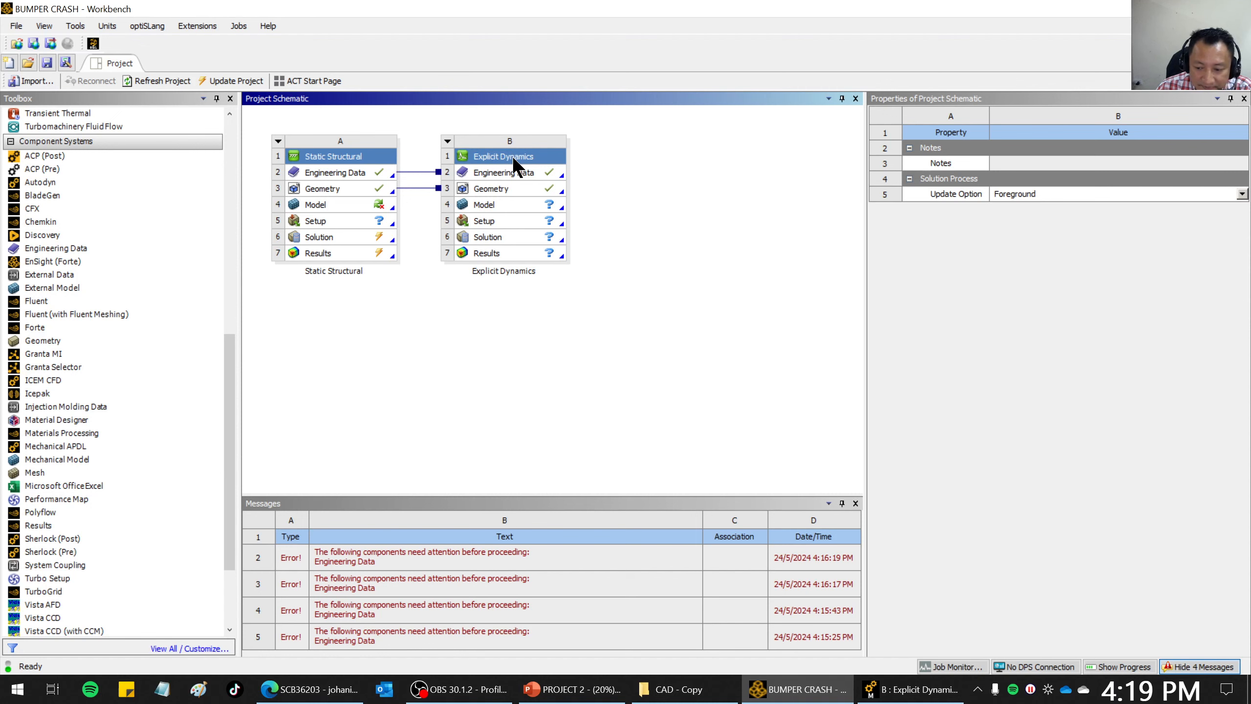
# Open the Explicit Dynamics model in Mechanical and rename the body BUMPER|NONE as BUMPER.
pyautogui.doubleClick(495, 204)
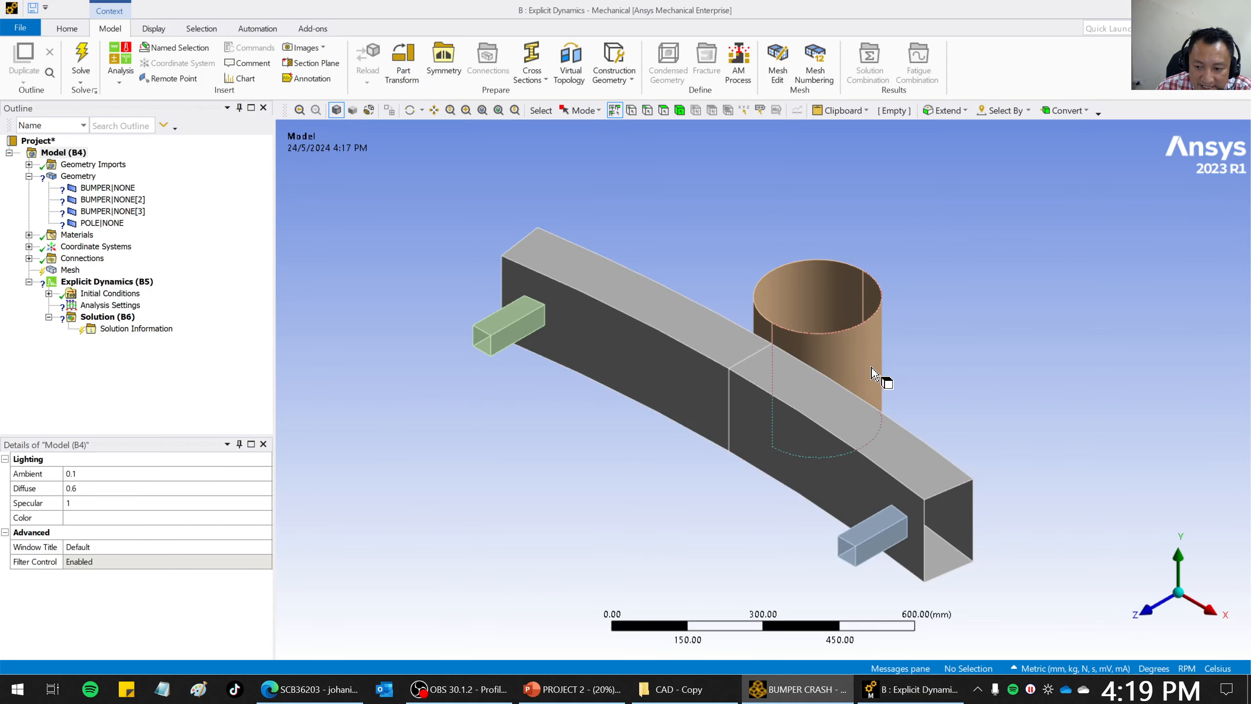
pyautogui.moveTo(882, 377); pyautogui.dragTo(690, 340, button='middle')
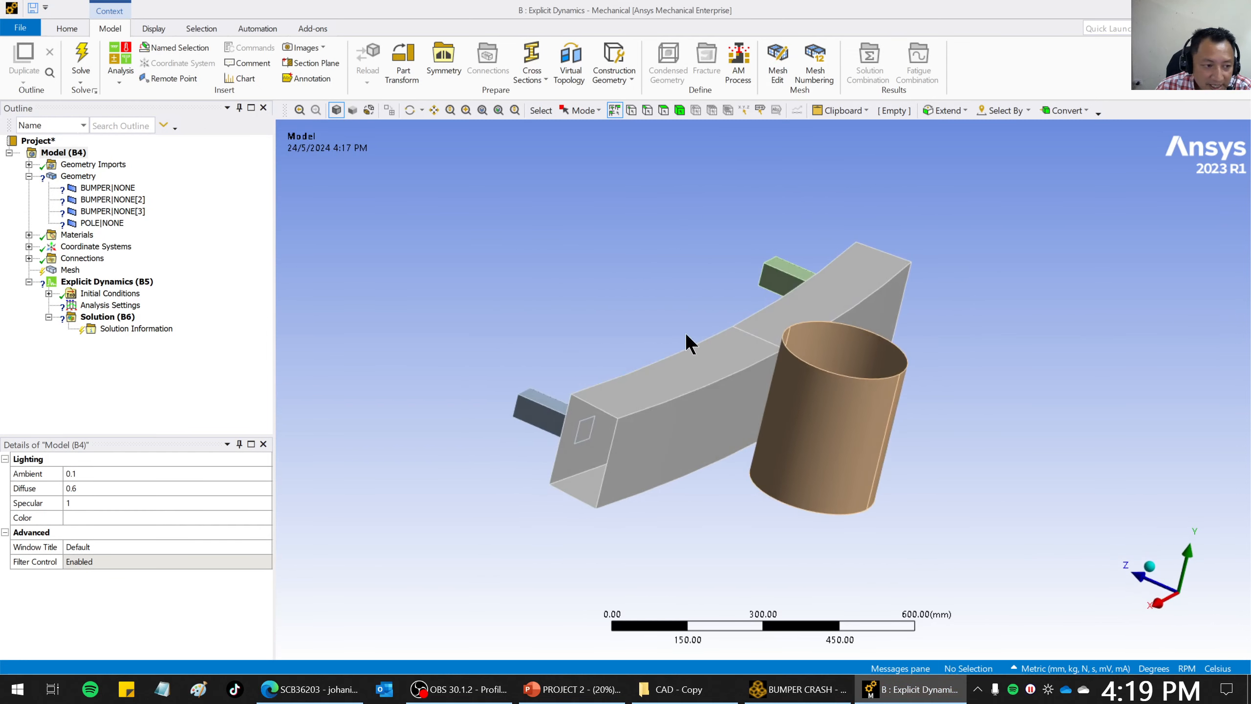
pyautogui.click(88, 189)
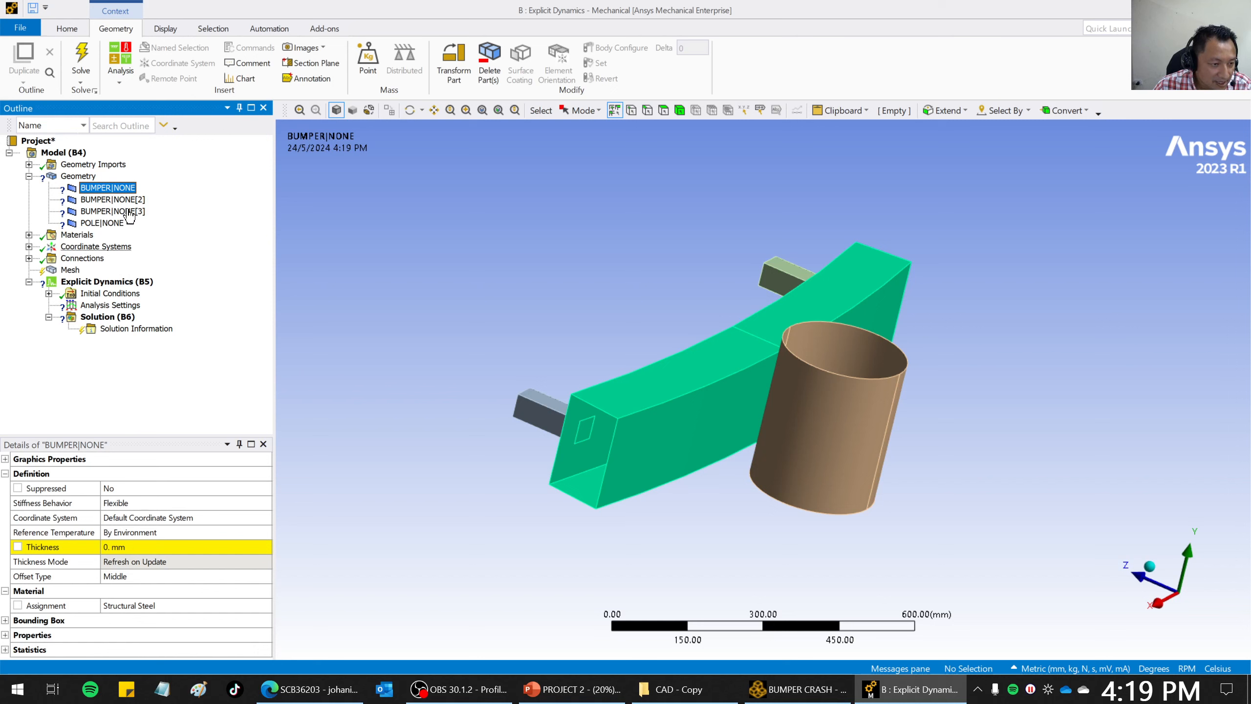
pyautogui.rightClick(110, 187)
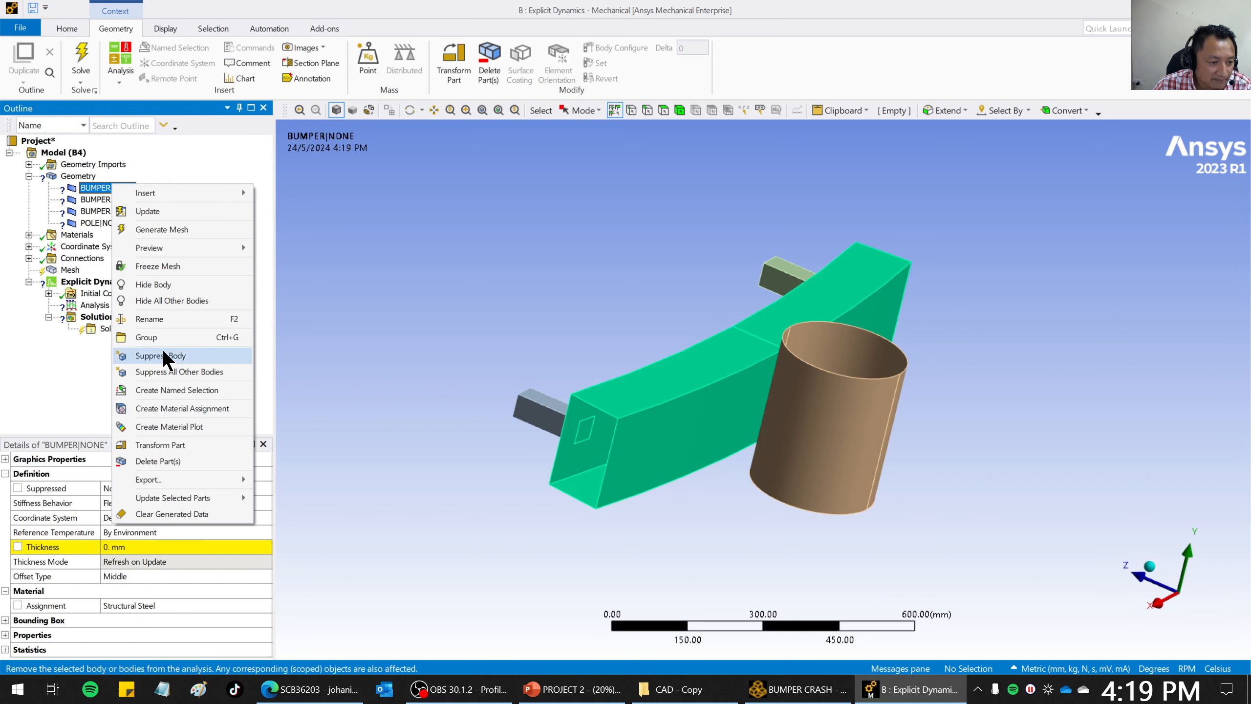
pyautogui.press('Escape')
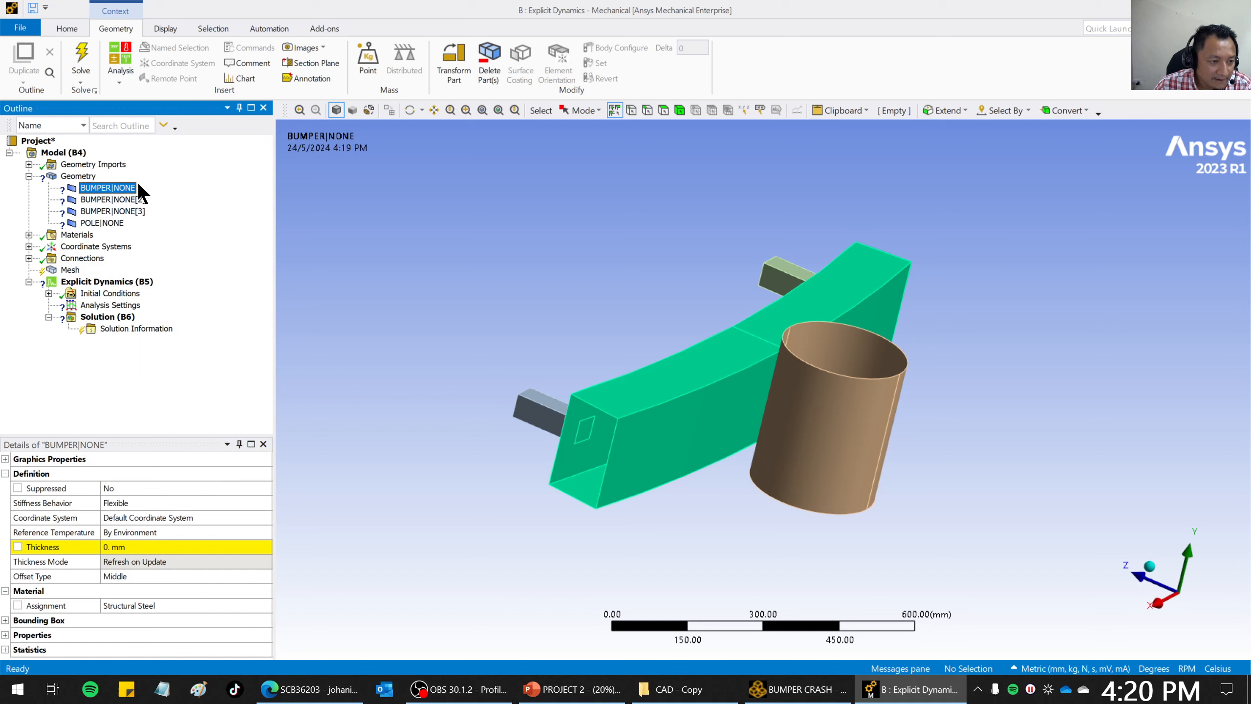
pyautogui.rightClick(131, 187)
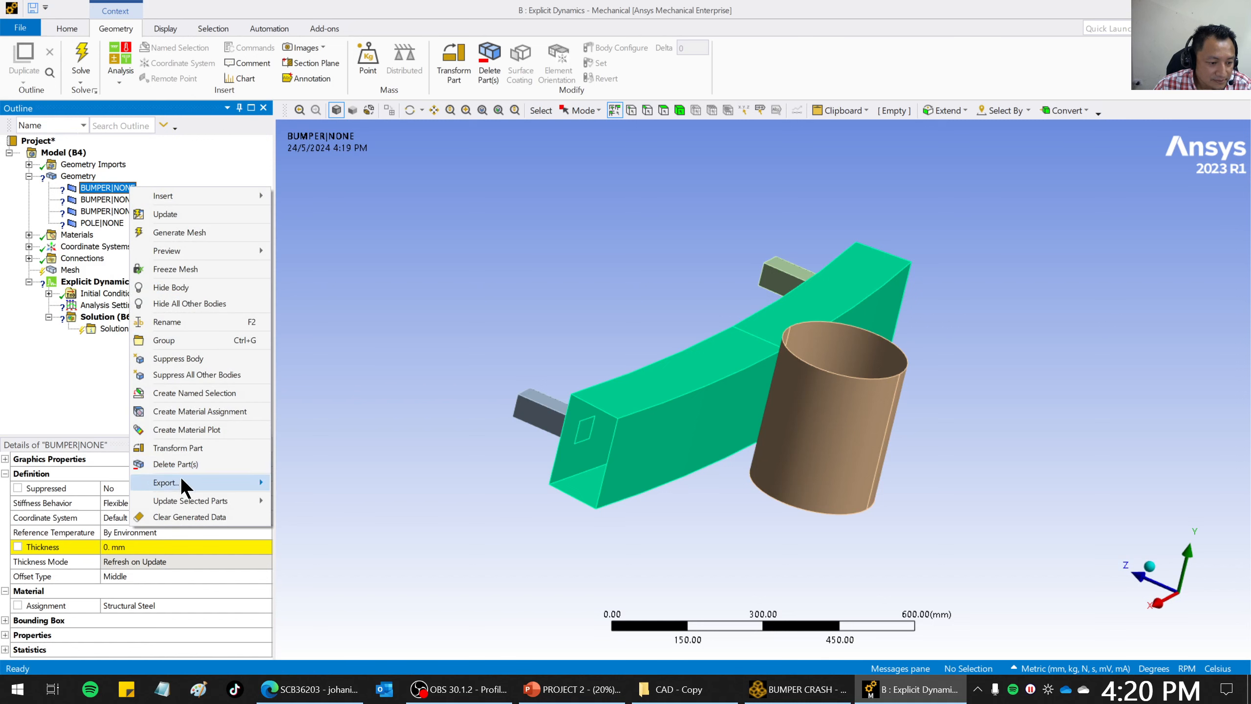
pyautogui.click(168, 321)
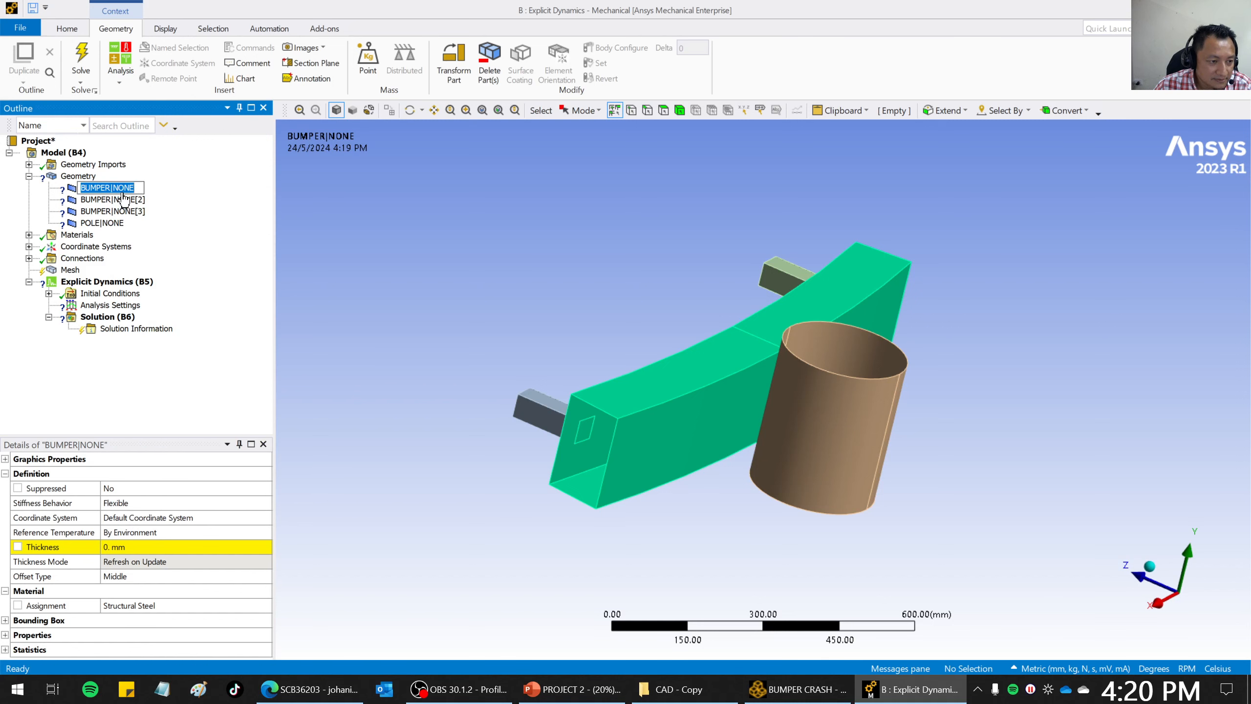
pyautogui.press('End')
pyautogui.press('BackSpace')
pyautogui.press('BackSpace')
pyautogui.press('BackSpace')
pyautogui.press('BackSpace')
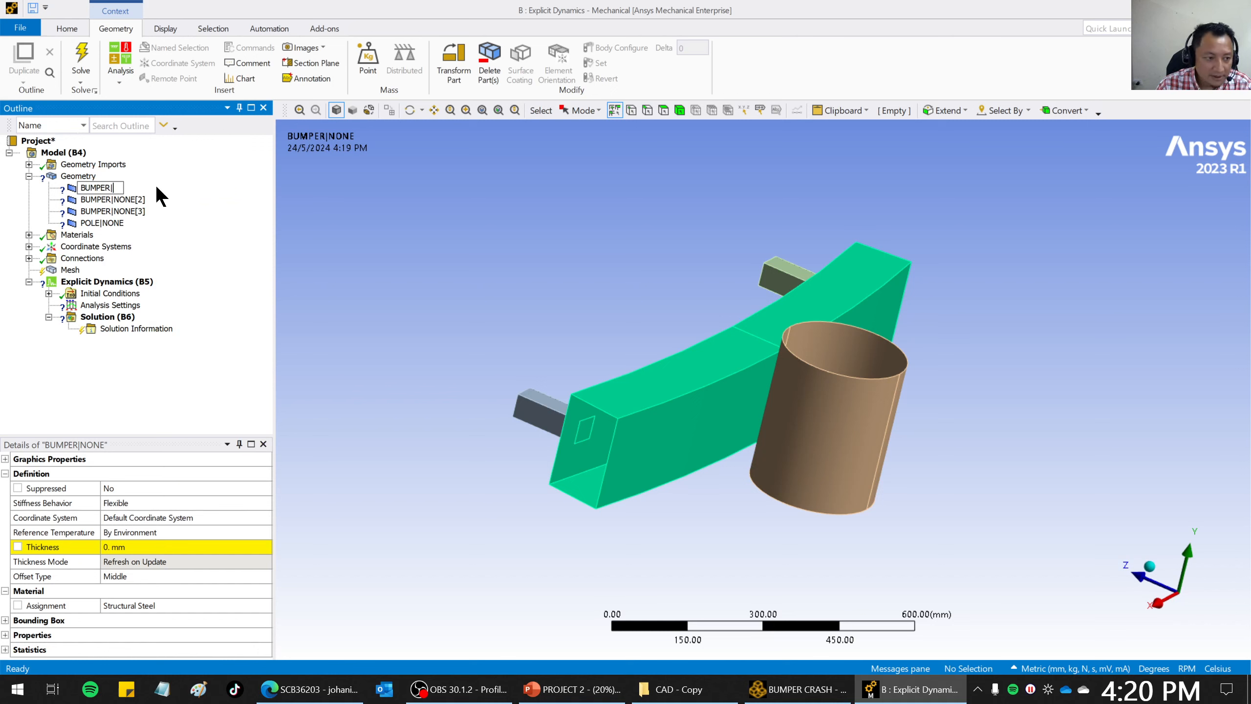
# Rename the body BUMPER|NONE[2] as CRASH_BOX_R.
pyautogui.click(123, 200)
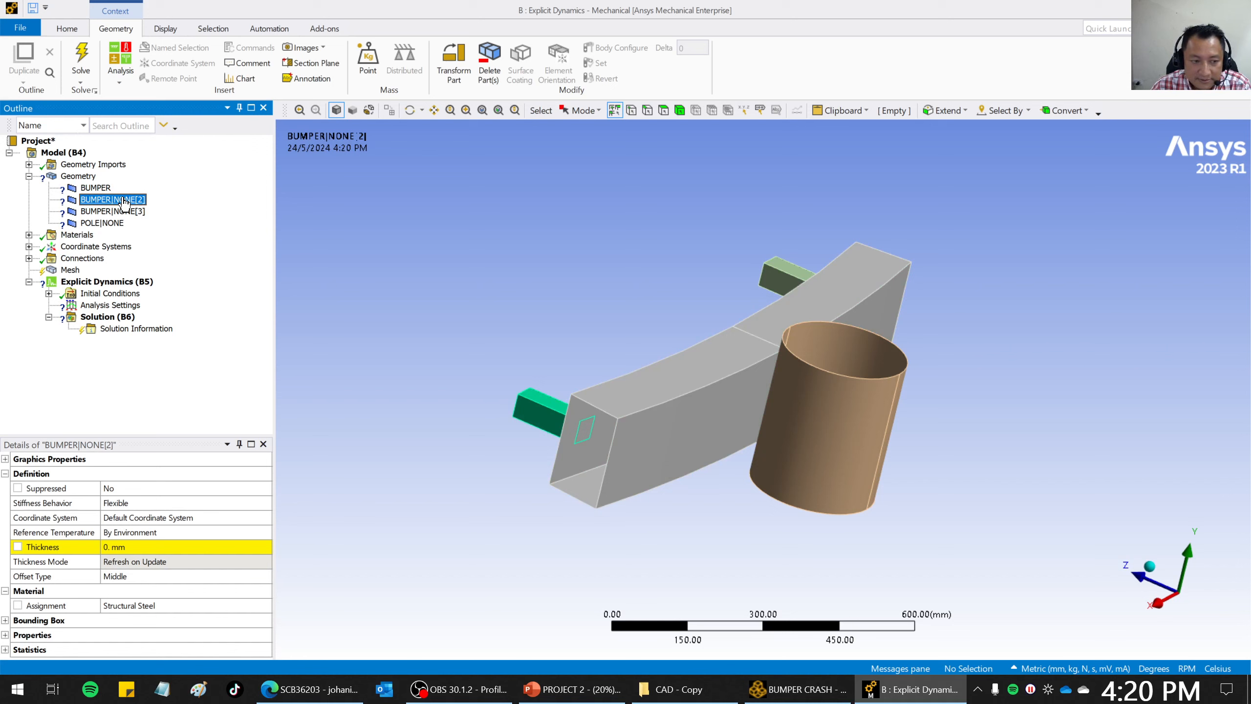
pyautogui.rightClick(124, 202)
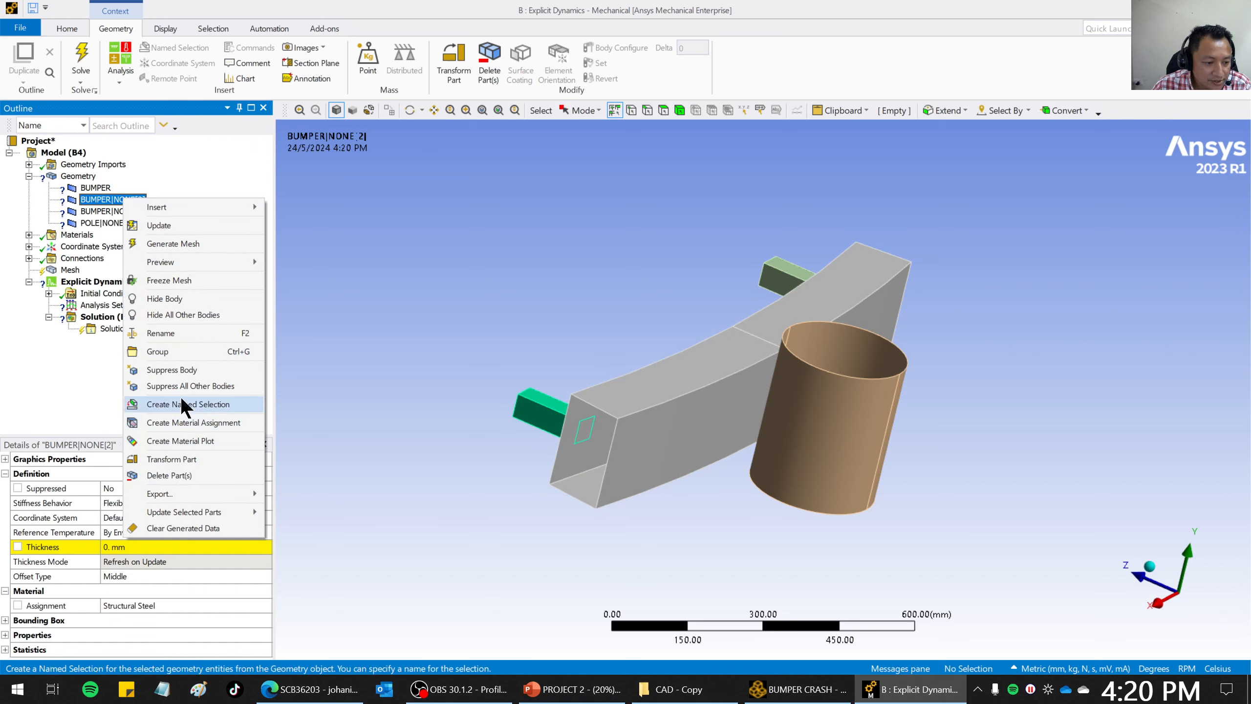
pyautogui.click(175, 335)
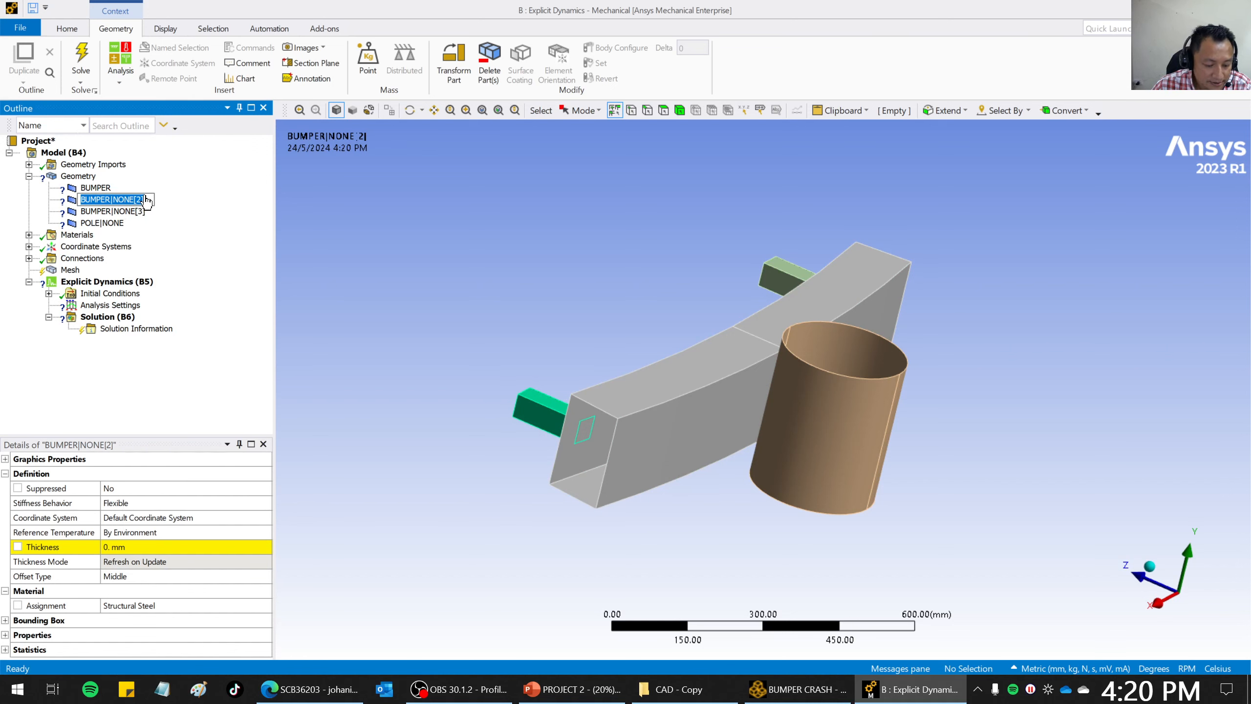
pyautogui.write('CRASH')
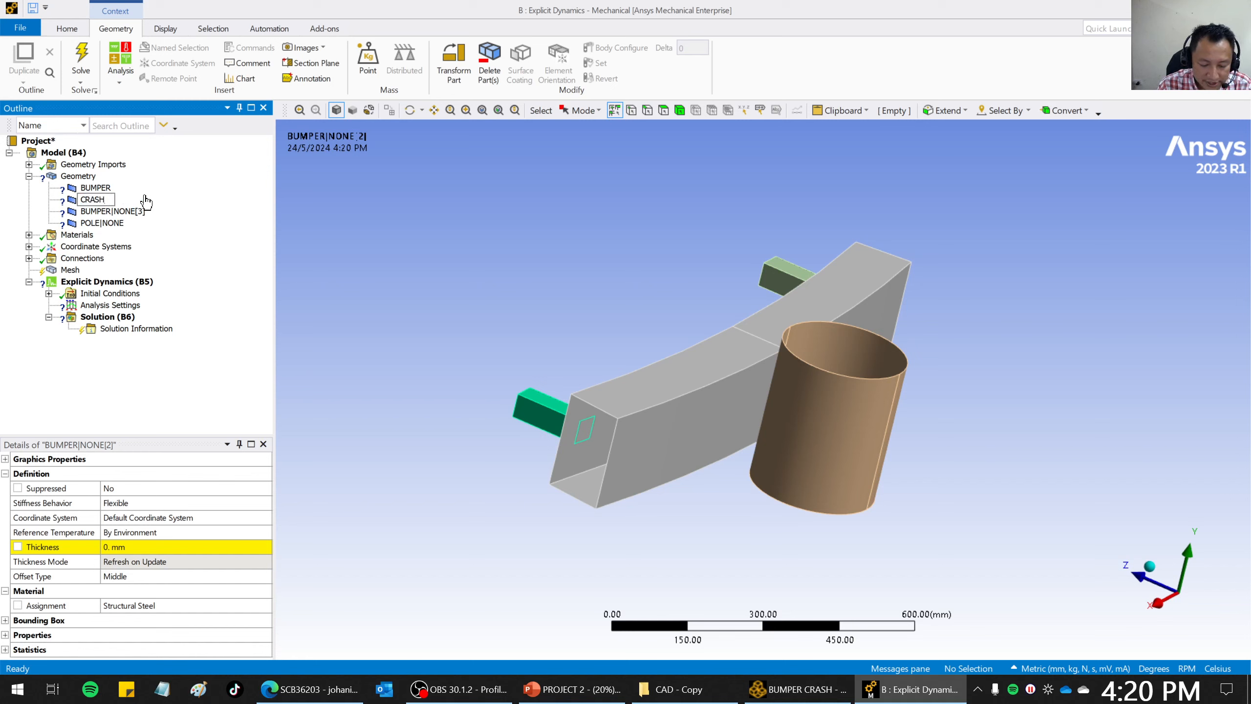
pyautogui.write('_BOX_')
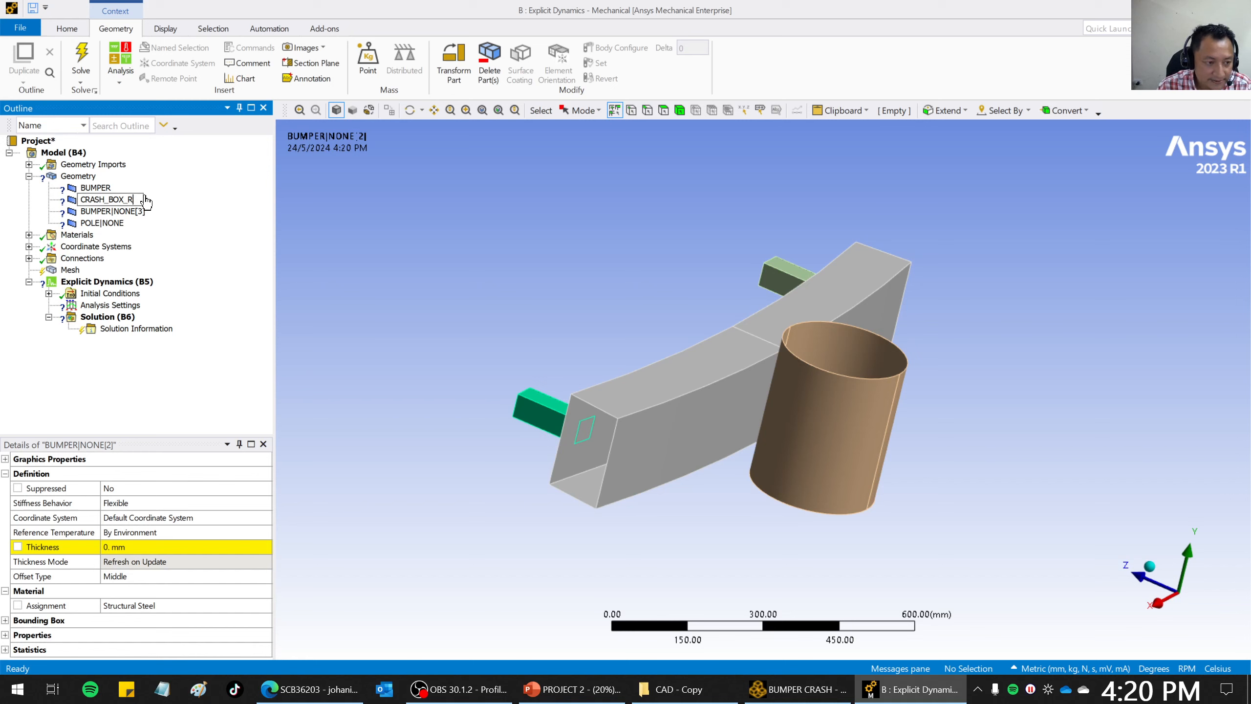
pyautogui.write('R')
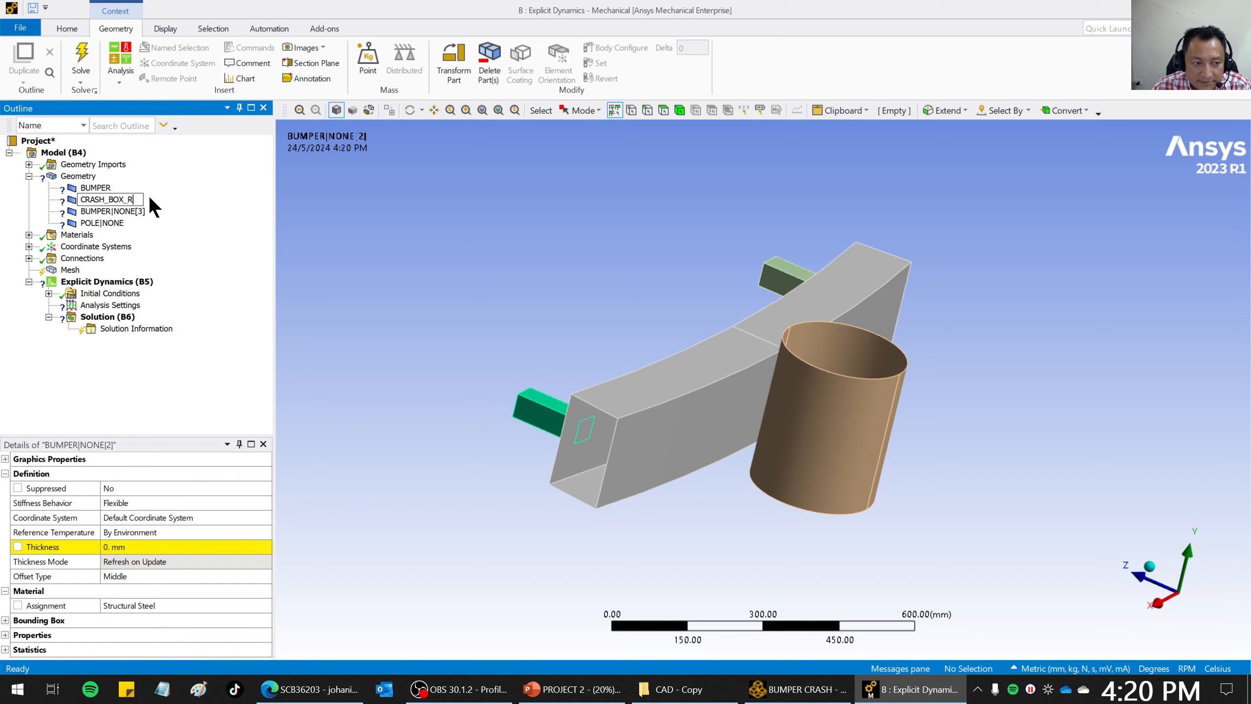
pyautogui.press('Return')
# Rename the body BUMPER|NONE[3] as CRASH BOX L.
pyautogui.click(129, 213)
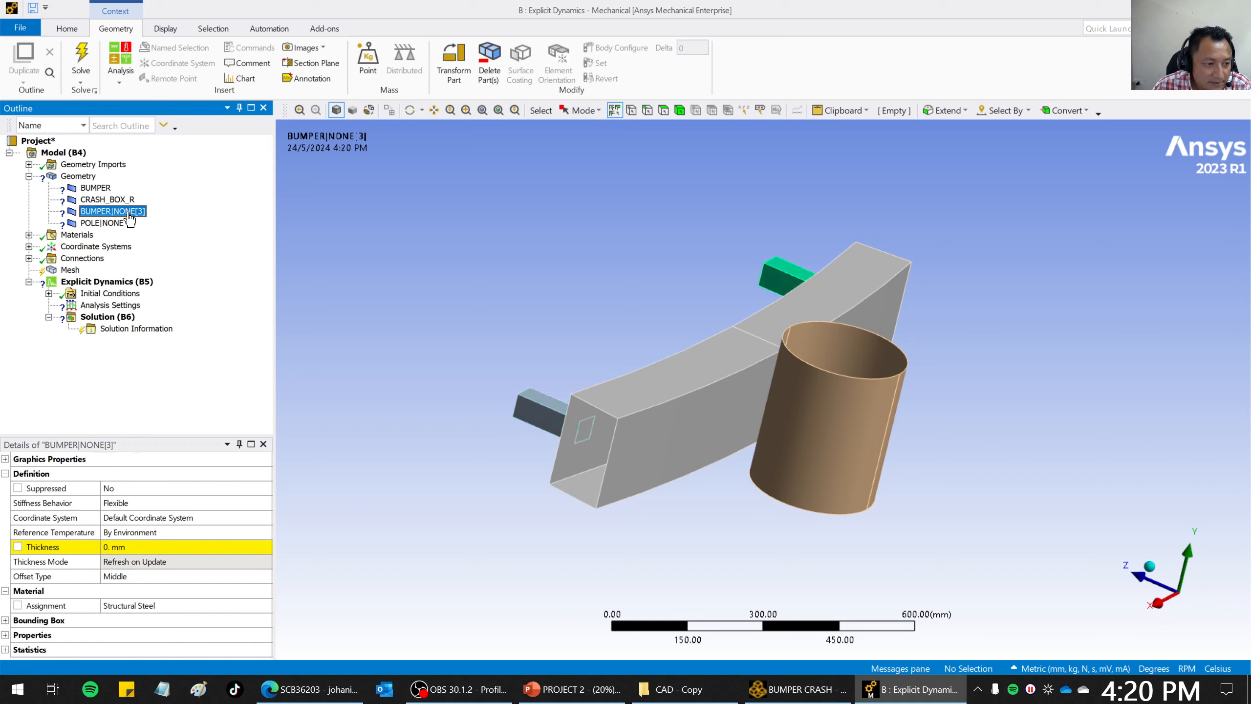
pyautogui.rightClick(129, 219)
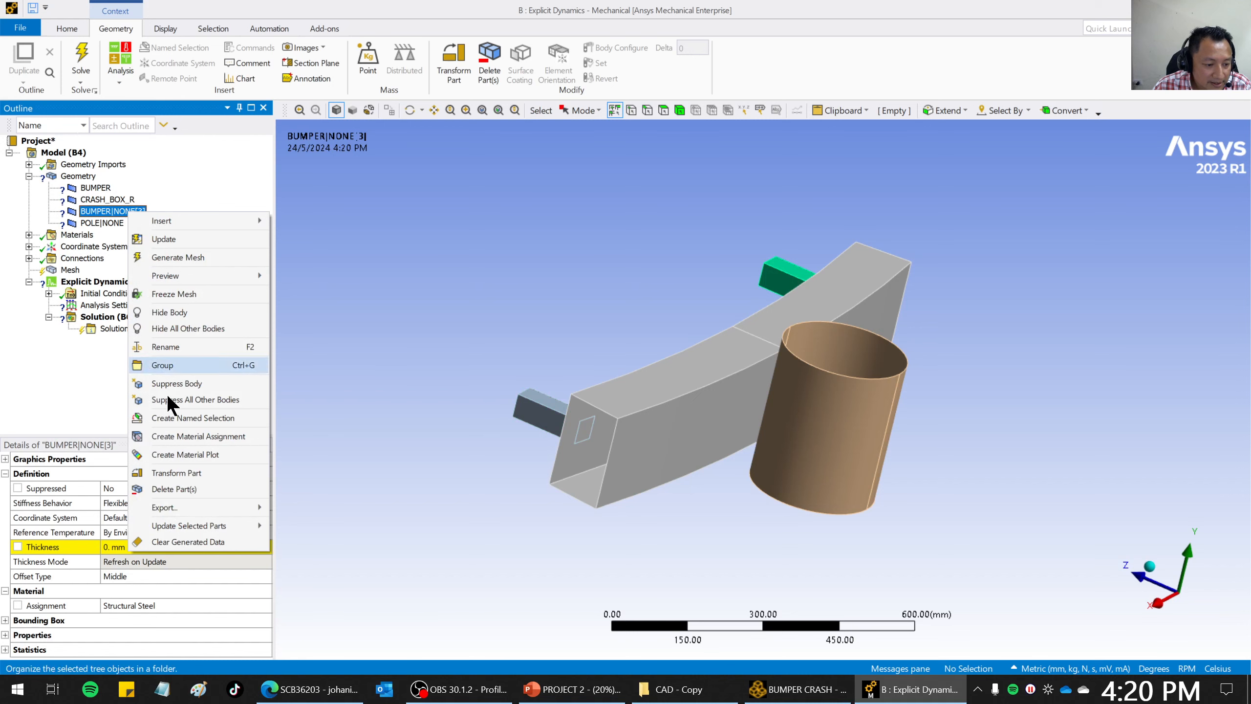
pyautogui.click(180, 353)
pyautogui.write('CRASH BOX L')
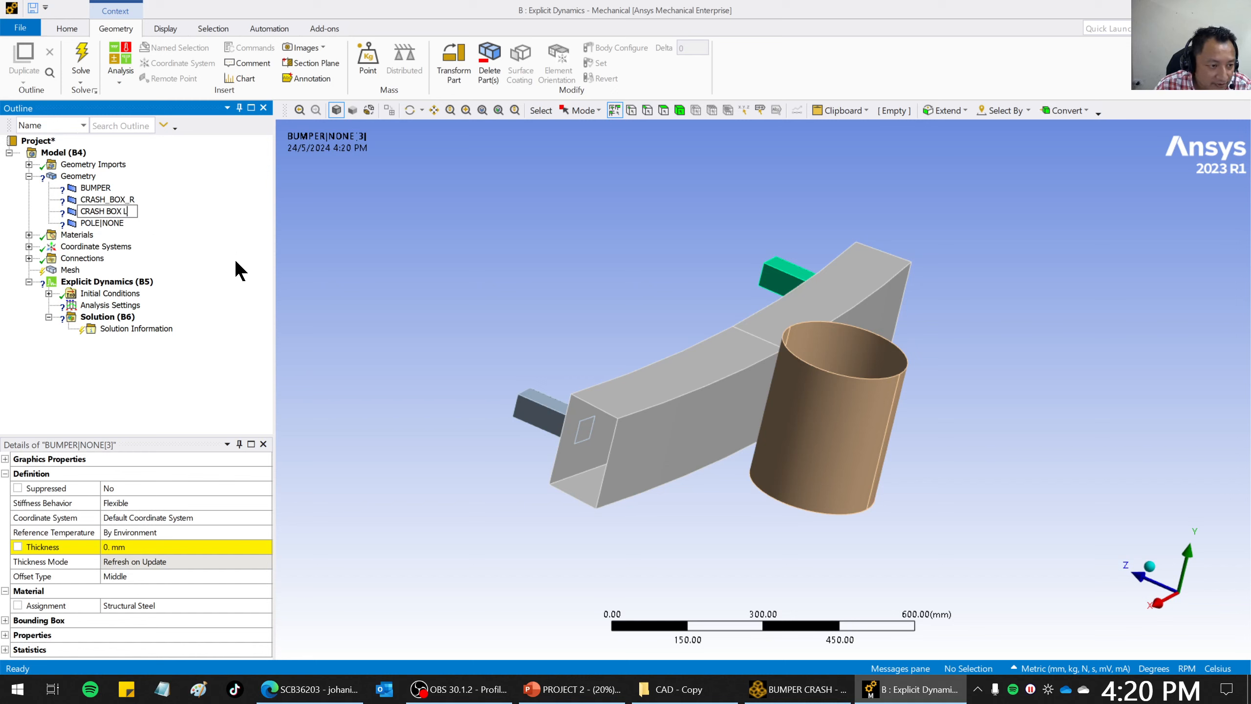
pyautogui.press('Return')
# Rename the cylindrical body POLE|NONE as POLE.
pyautogui.click(104, 224)
pyautogui.rightClick(105, 224)
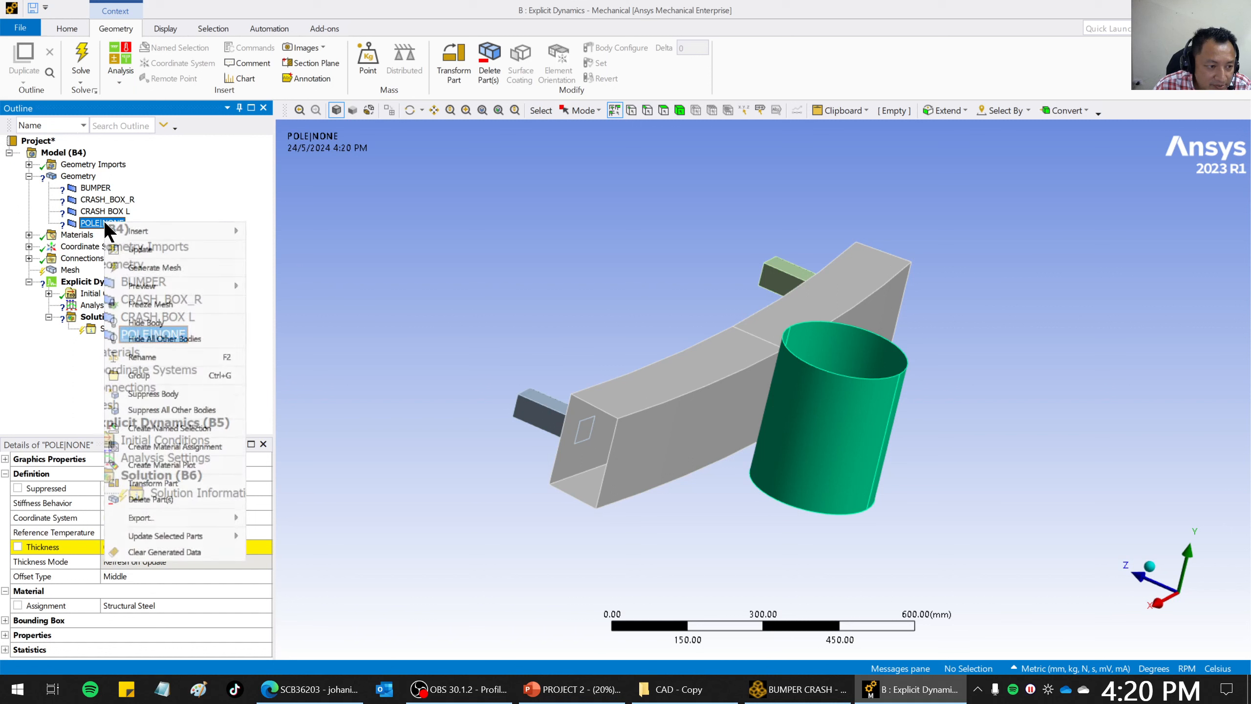
pyautogui.click(157, 351)
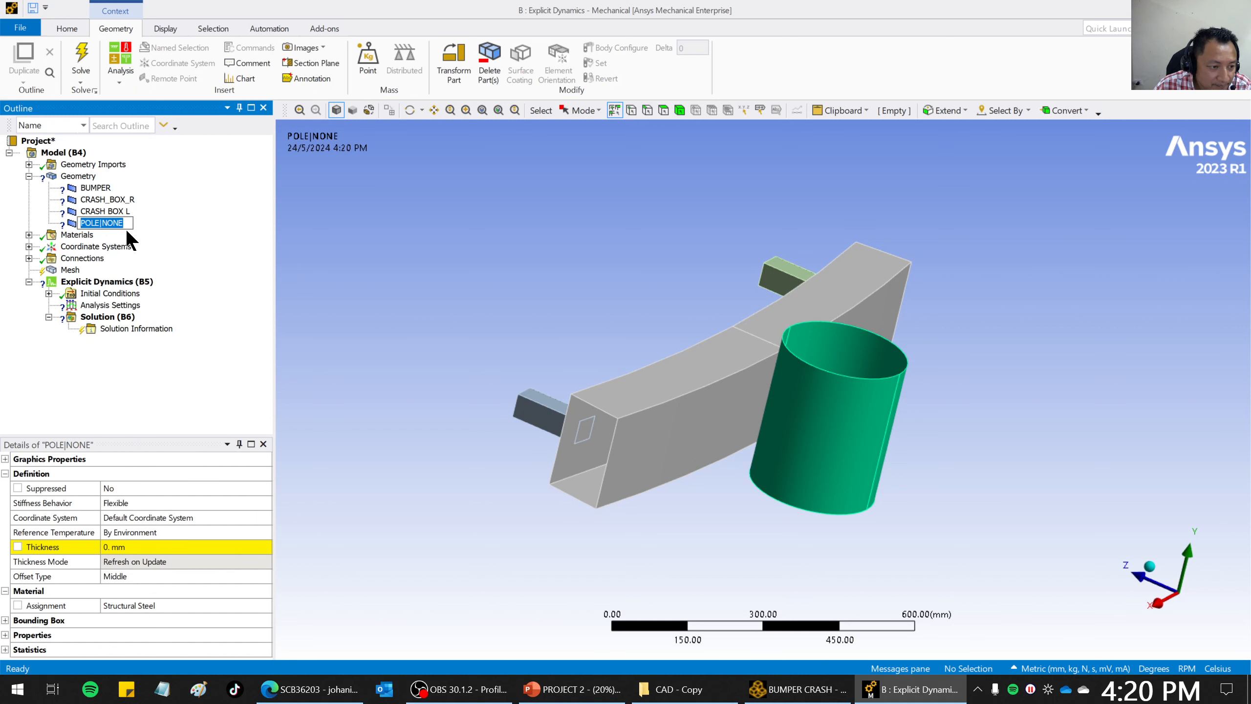
pyautogui.write('POL')
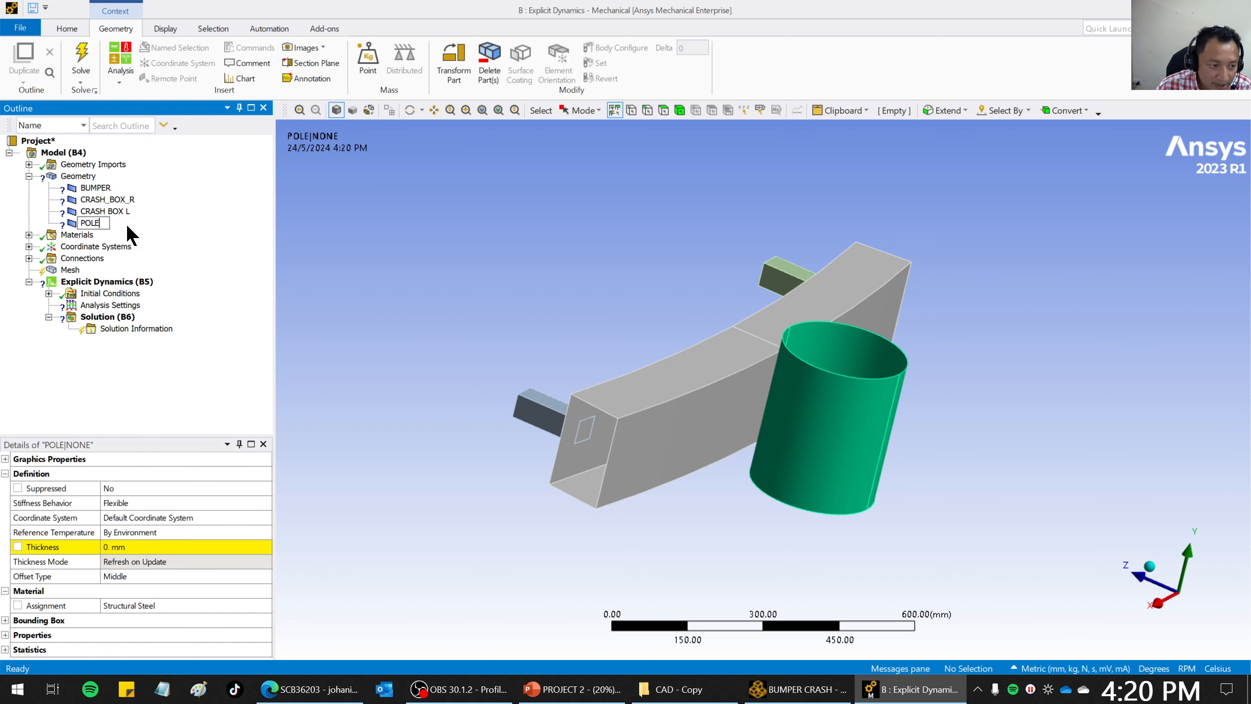
pyautogui.write('E')
pyautogui.press('Return')
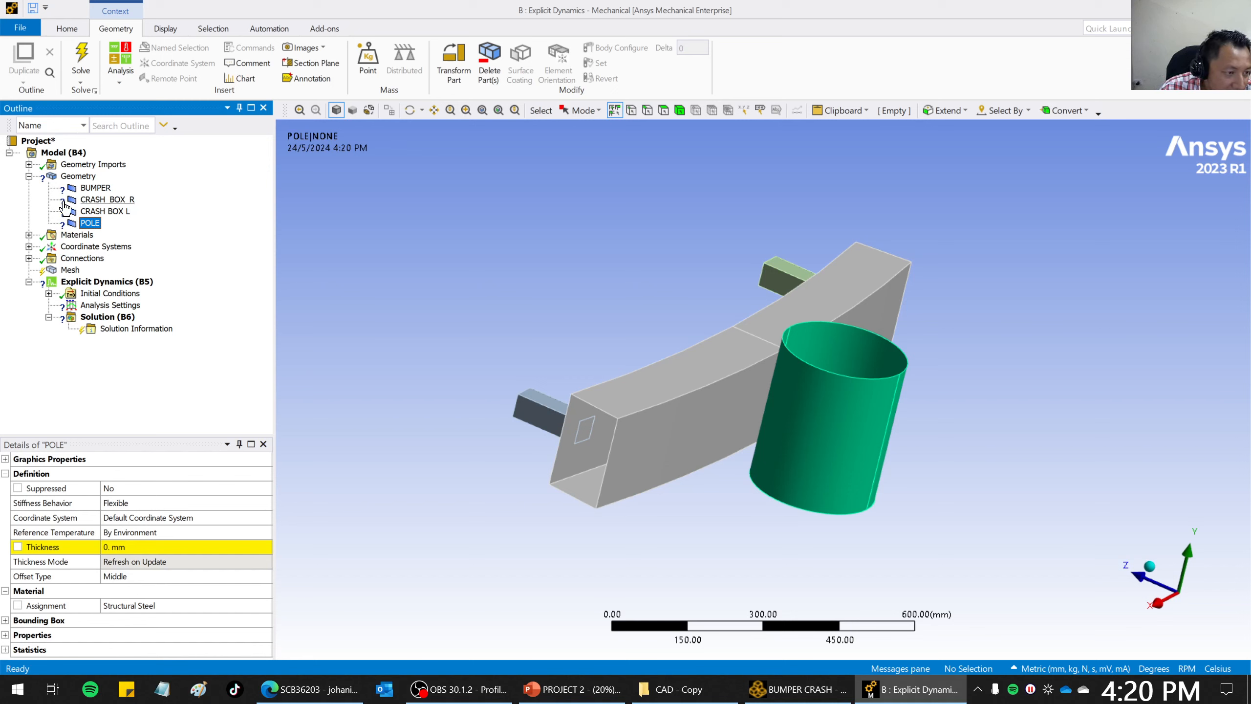
# Set the shell thickness of both the BUMPER and CRASH_BOX_R bodies to 2 mm.
pyautogui.click(95, 188)
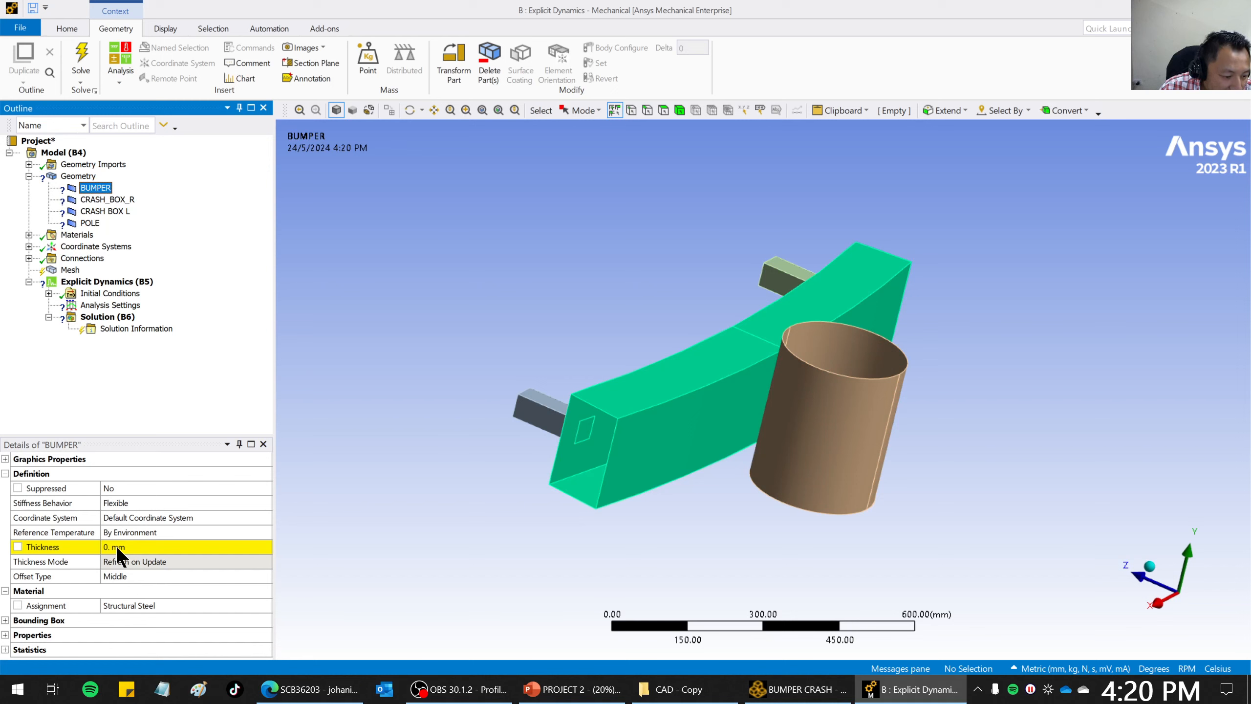
pyautogui.click(138, 545)
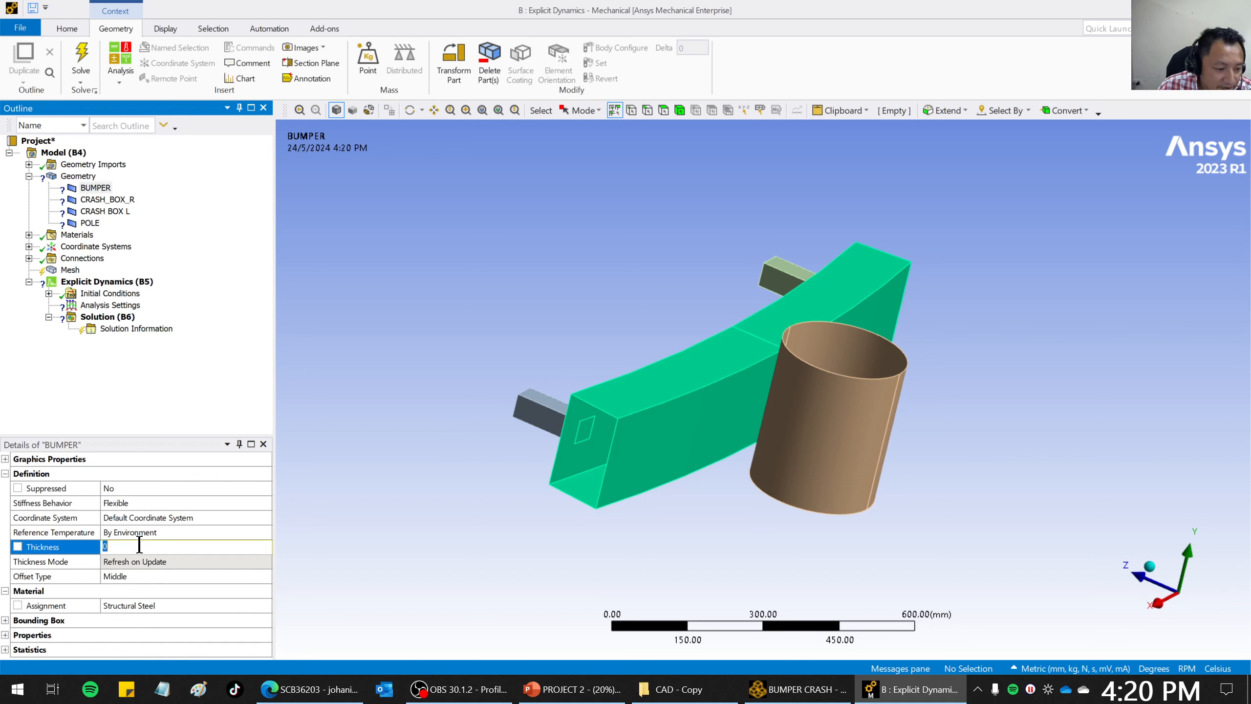
pyautogui.write('2')
pyautogui.press('Return')
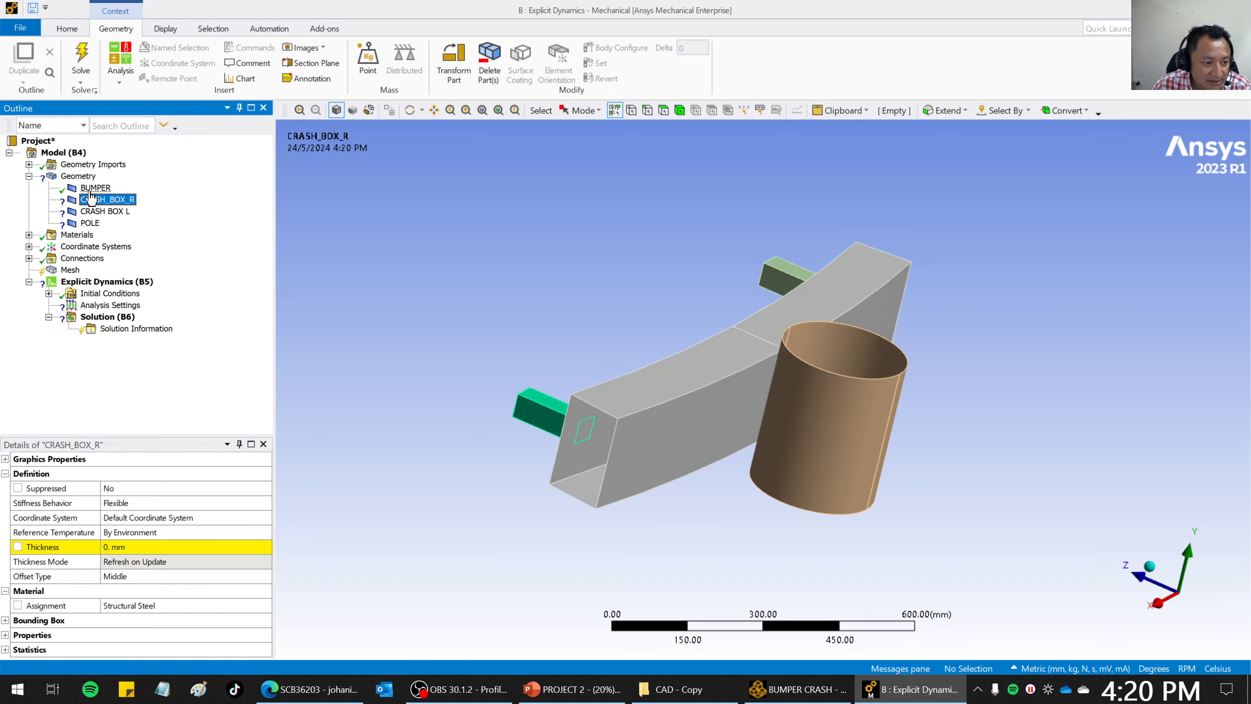
pyautogui.click(128, 547)
pyautogui.write('2')
pyautogui.press('Return')
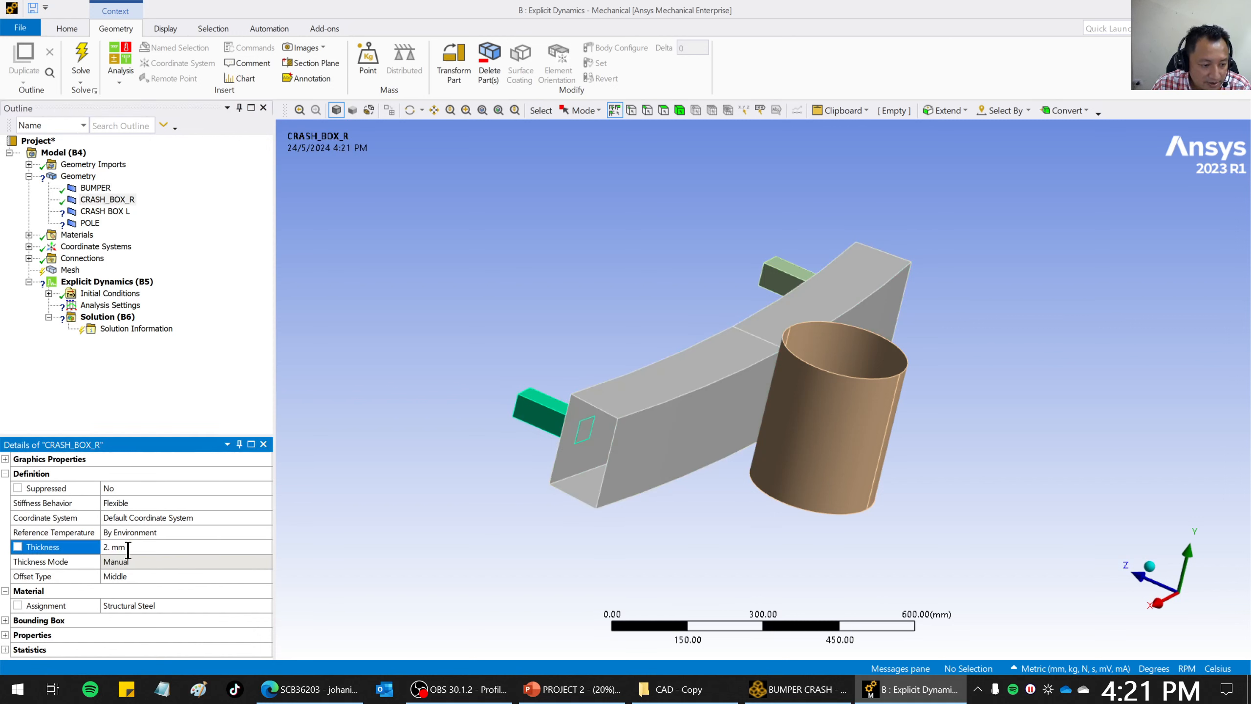
# Set the shell thickness of both the CRASH BOX L and POLE bodies to 2 mm.
pyautogui.click(122, 216)
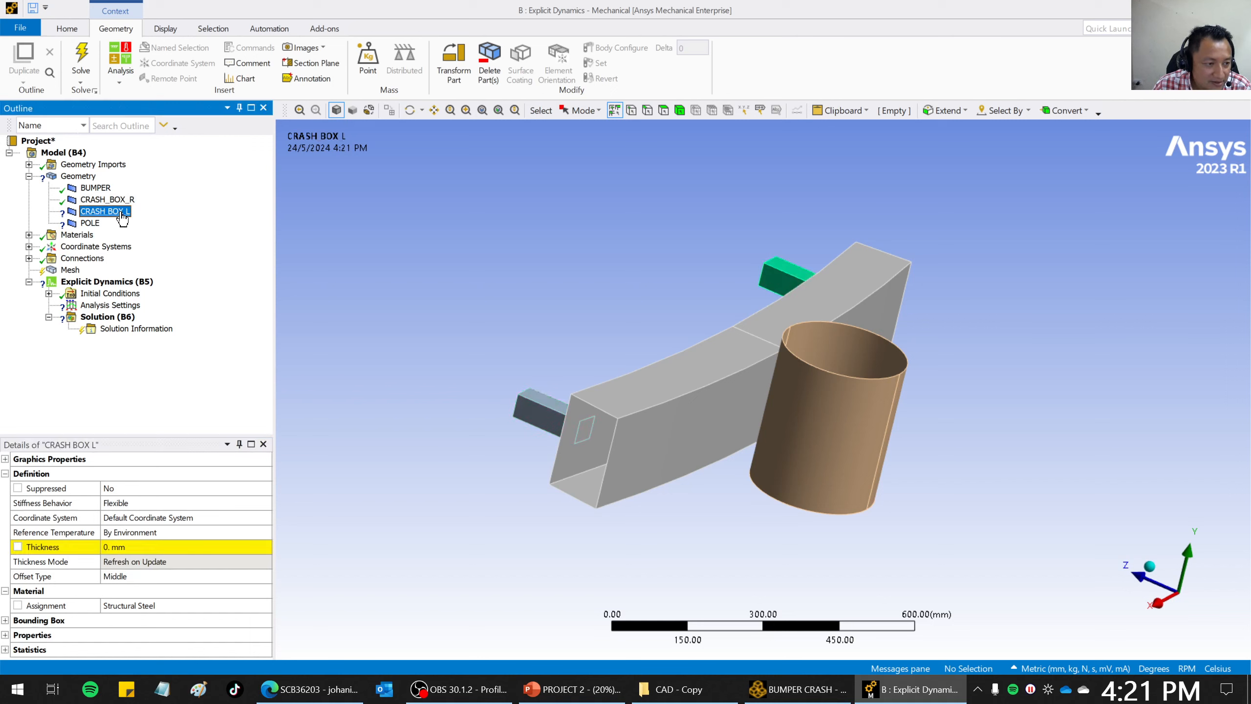
pyautogui.click(131, 547)
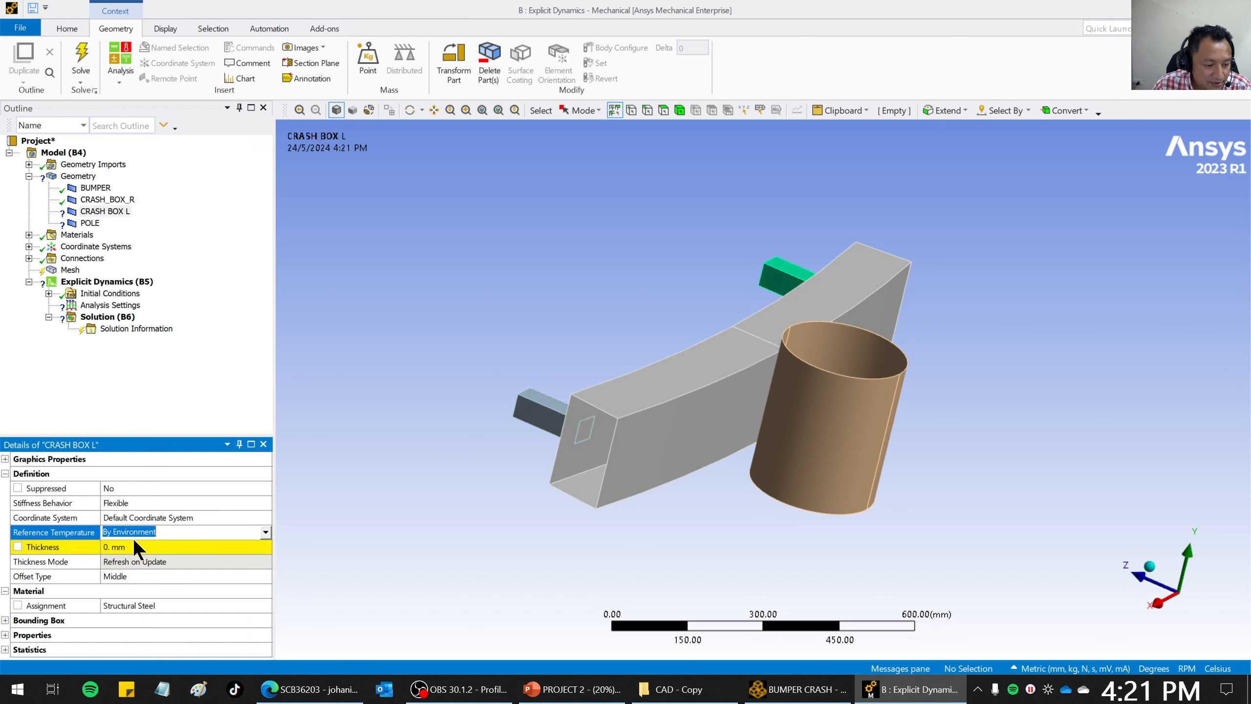
pyautogui.write('2')
pyautogui.press('Return')
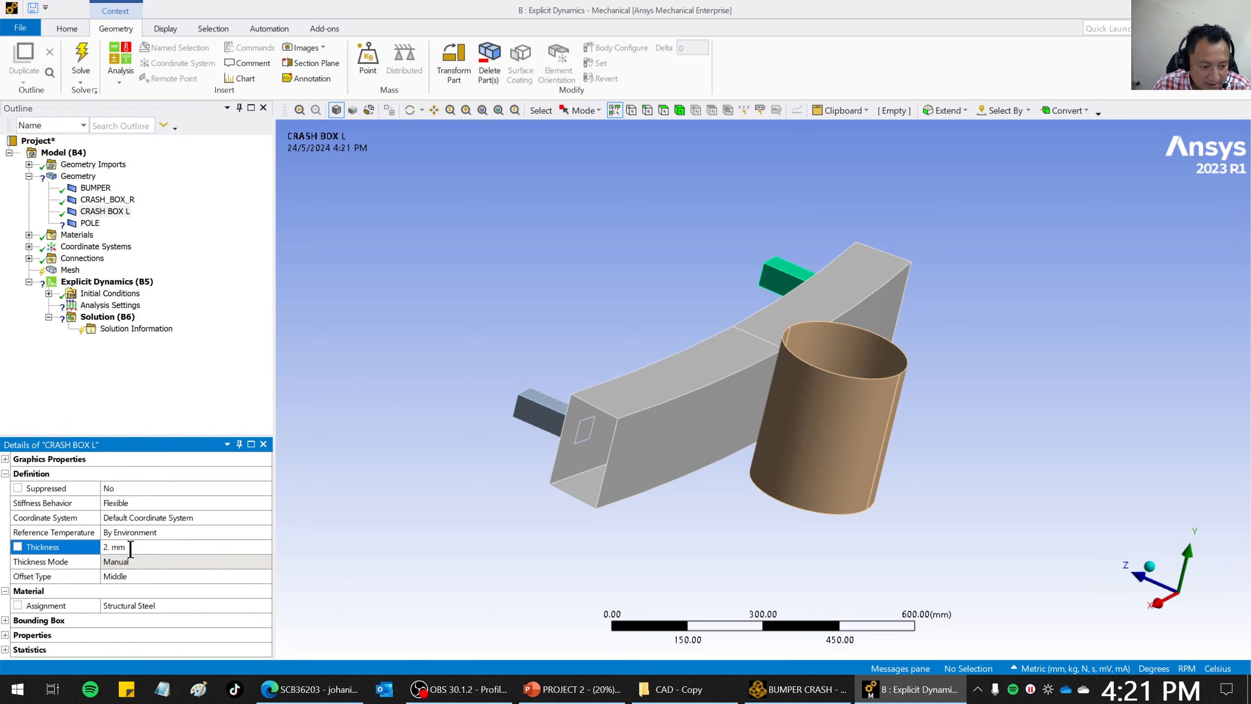
pyautogui.click(90, 223)
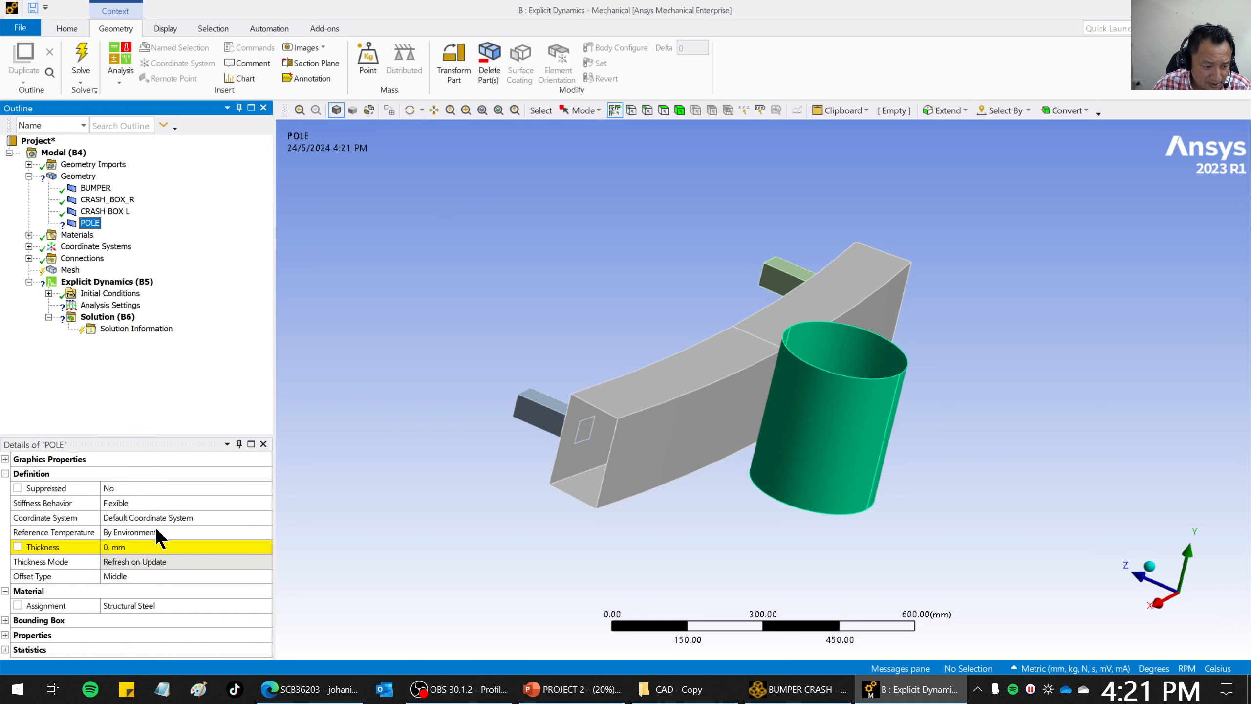
pyautogui.click(147, 546)
pyautogui.write('2')
pyautogui.press('Return')
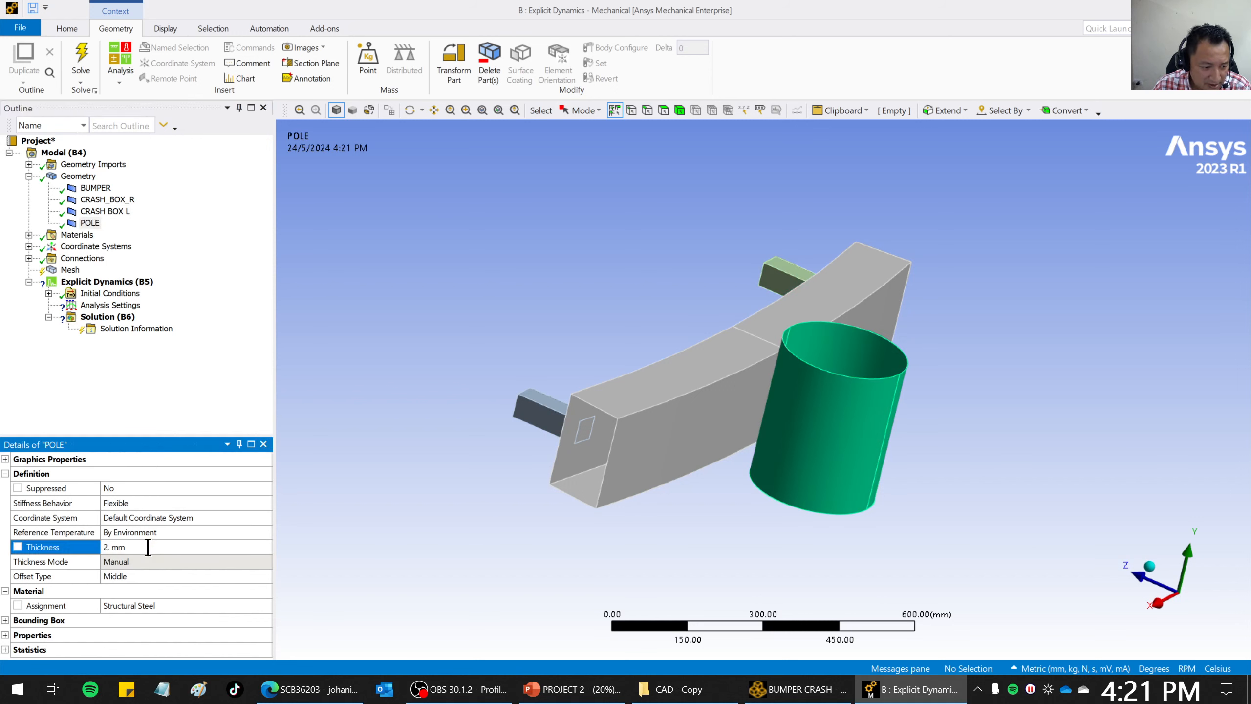
# Examine the bumper, crash box and pole bodies and the pole's position against the bumper.
pyautogui.click(97, 190)
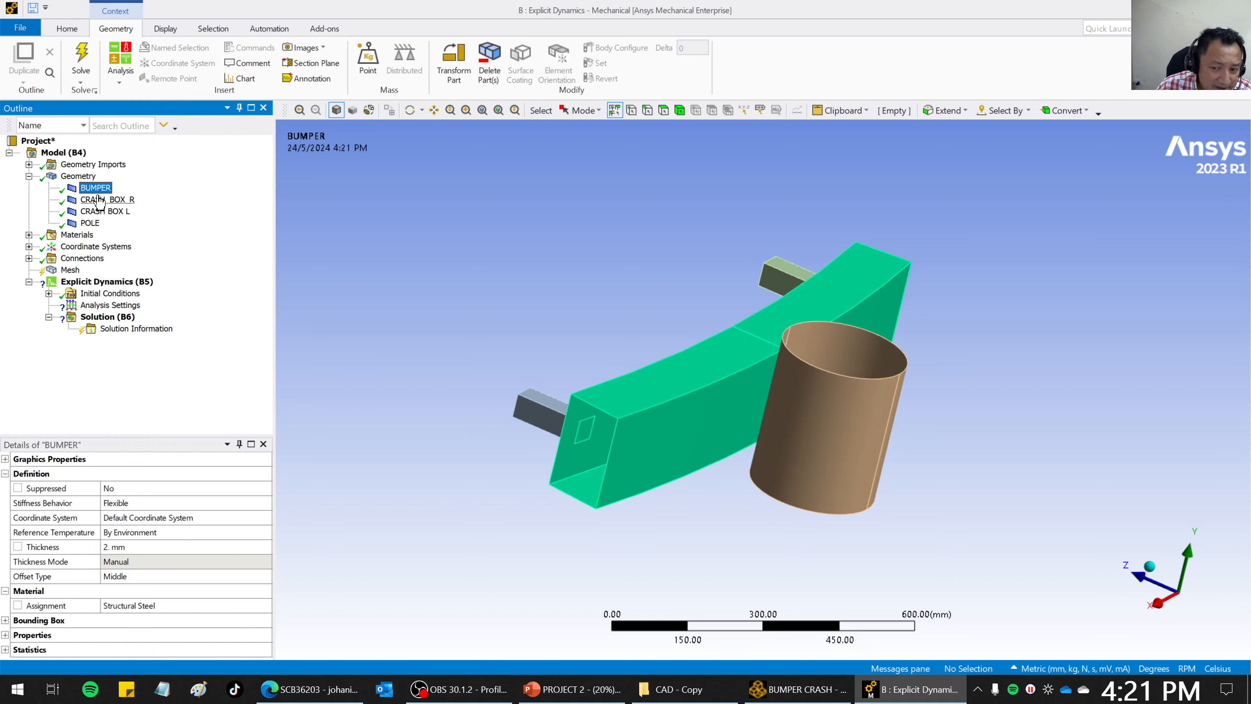
pyautogui.click(101, 199)
pyautogui.click(89, 223)
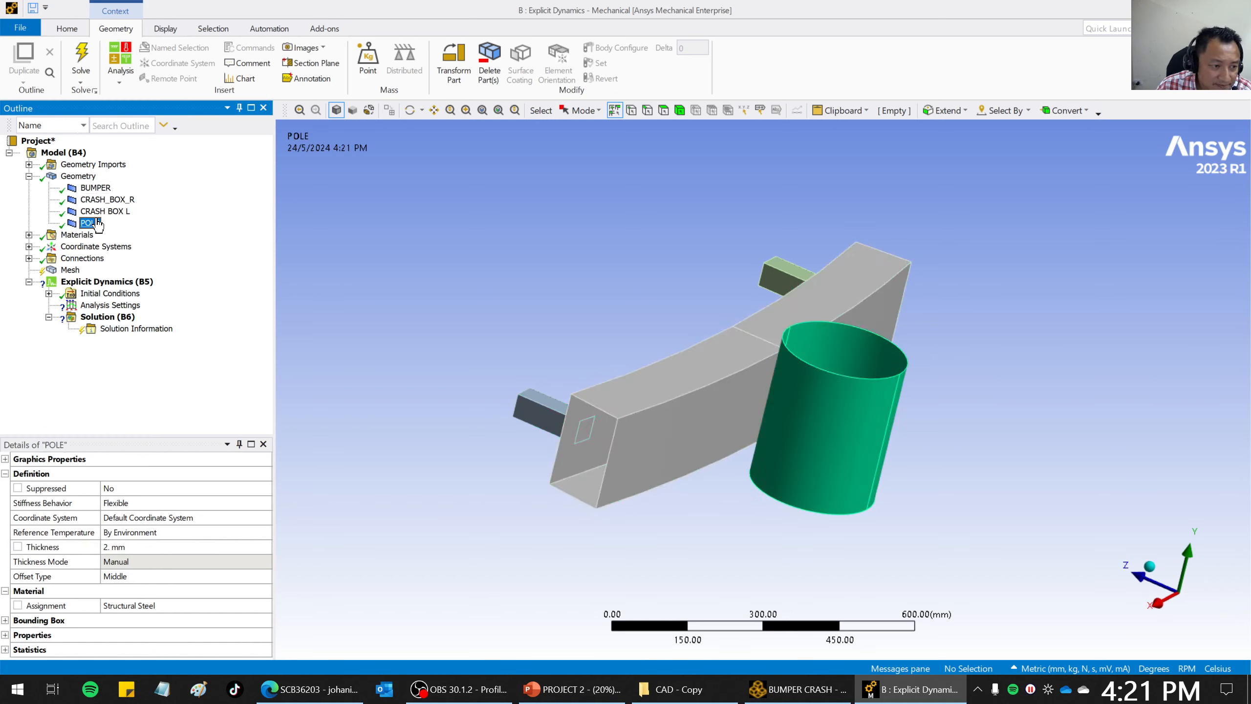
pyautogui.click(105, 211)
pyautogui.moveTo(860, 508)
pyautogui.mouseDown(button='middle')
pyautogui.moveTo(875, 420)
pyautogui.moveTo(911, 568)
pyautogui.moveTo(868, 523)
pyautogui.mouseUp(button='middle')
pyautogui.scroll(1, 771, 411)
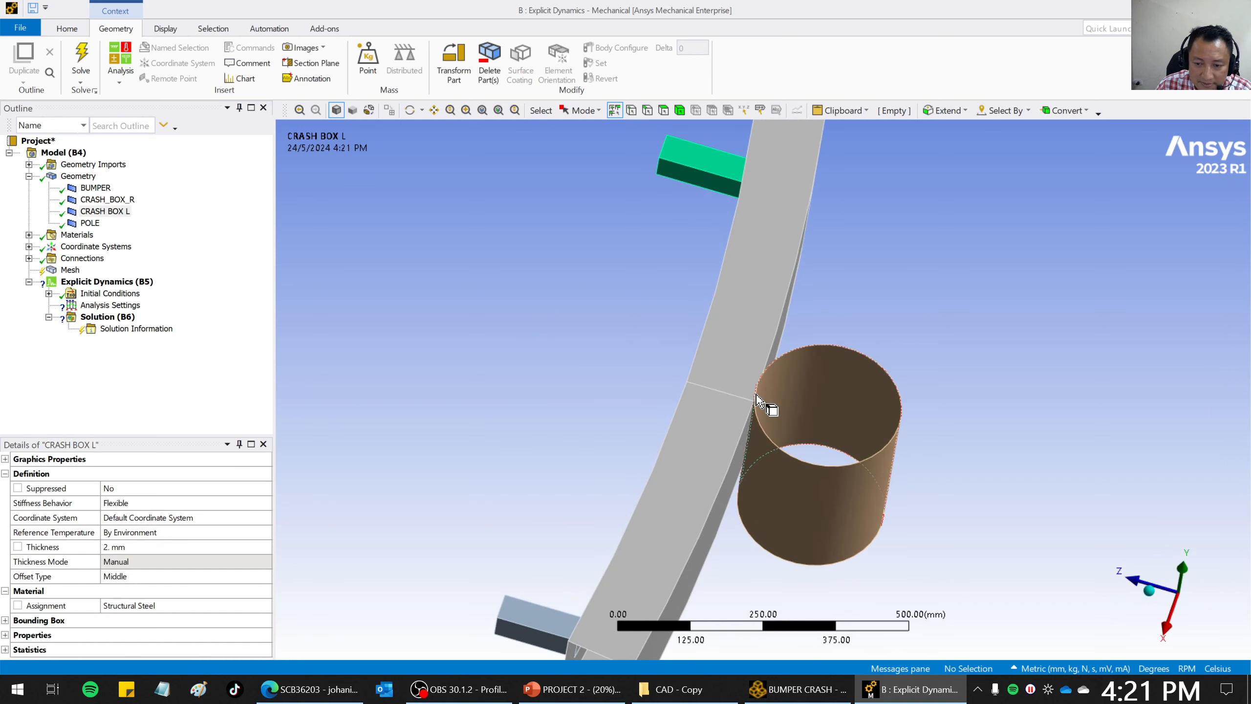
pyautogui.scroll(-4, 759, 395)
pyautogui.moveTo(735, 389); pyautogui.dragTo(759, 321, button='middle')
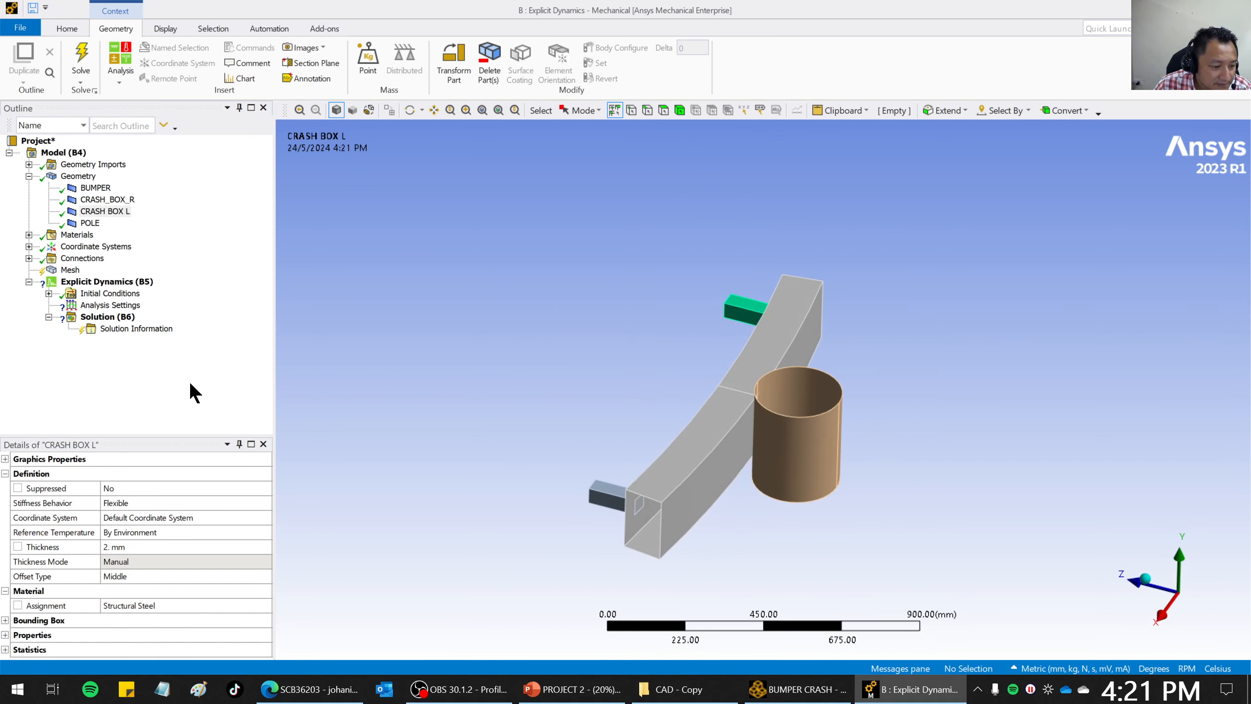
# Assign the material B410LA to the BUMPER body.
pyautogui.click(105, 192)
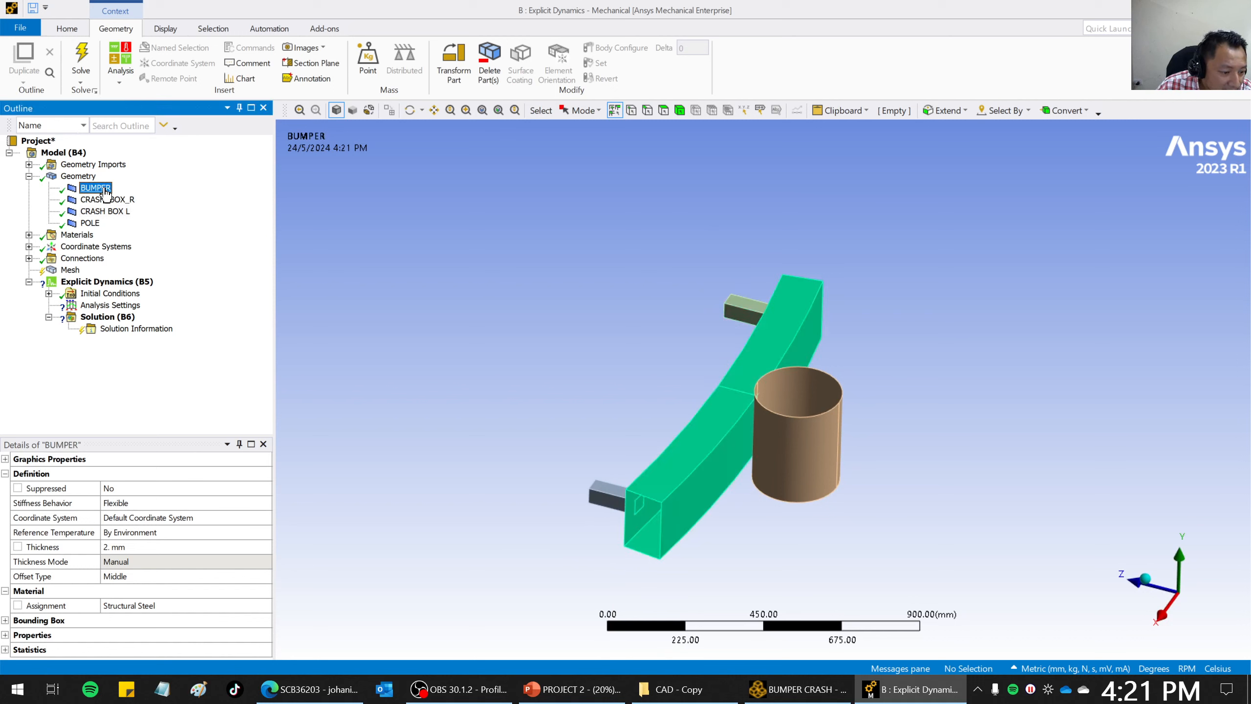
pyautogui.click(128, 604)
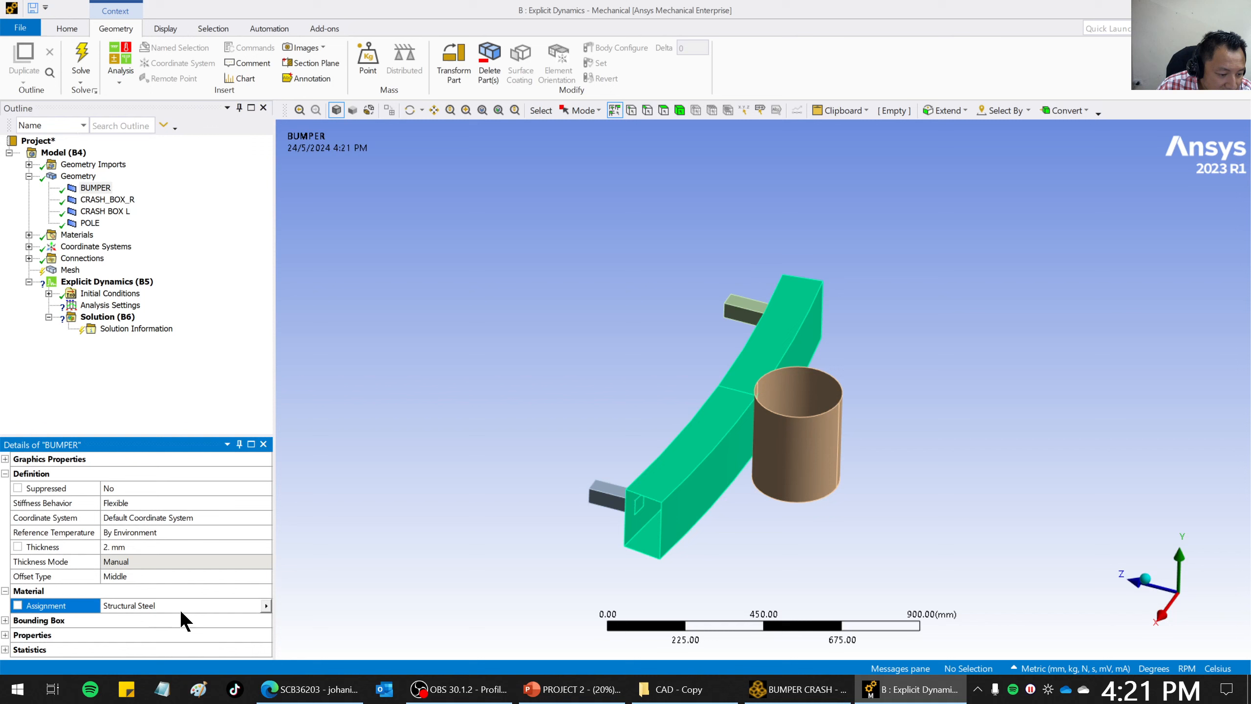
pyautogui.click(264, 605)
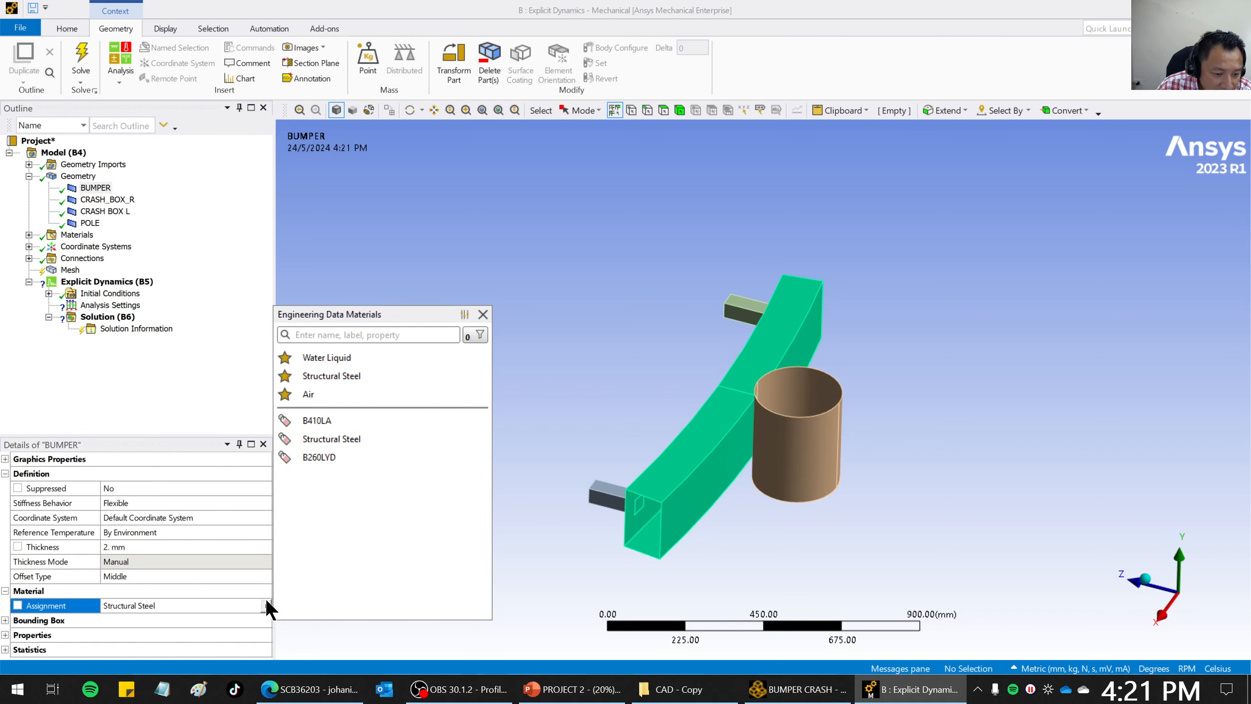
pyautogui.click(312, 422)
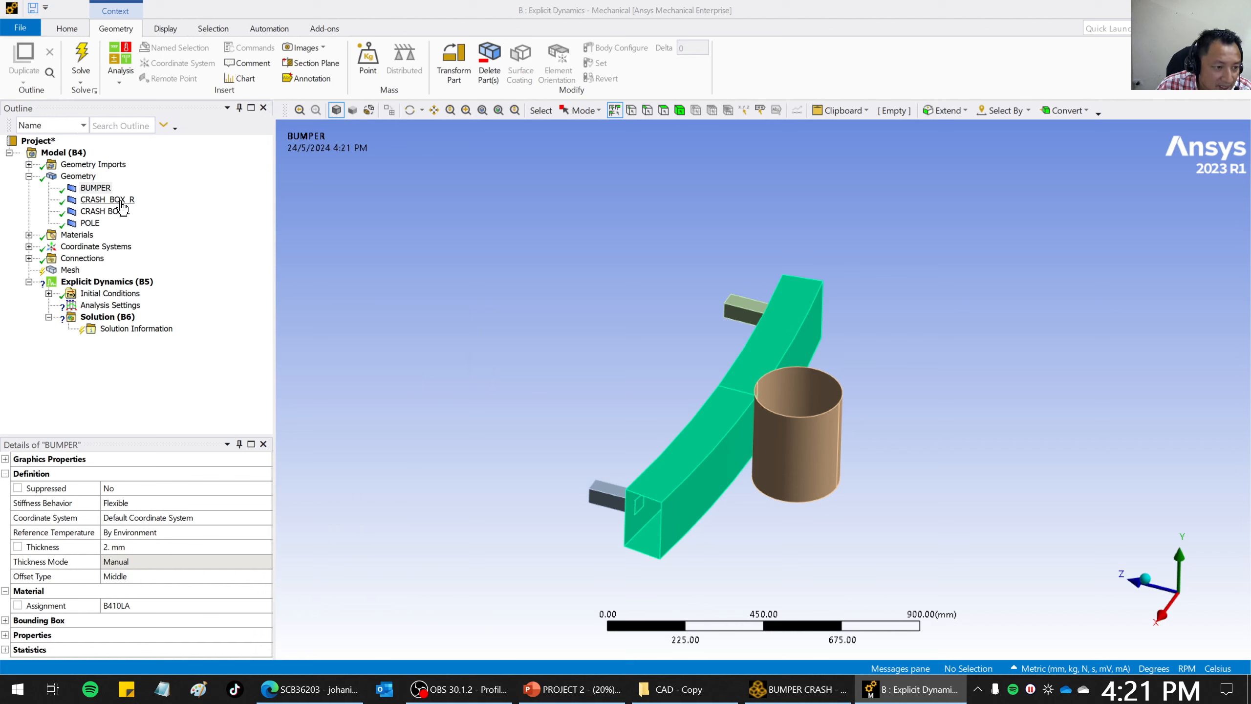
# Assign the material B260LYD to both the CRASH_BOX_R and CRASH BOX L bodies.
pyautogui.click(114, 200)
pyautogui.click(145, 605)
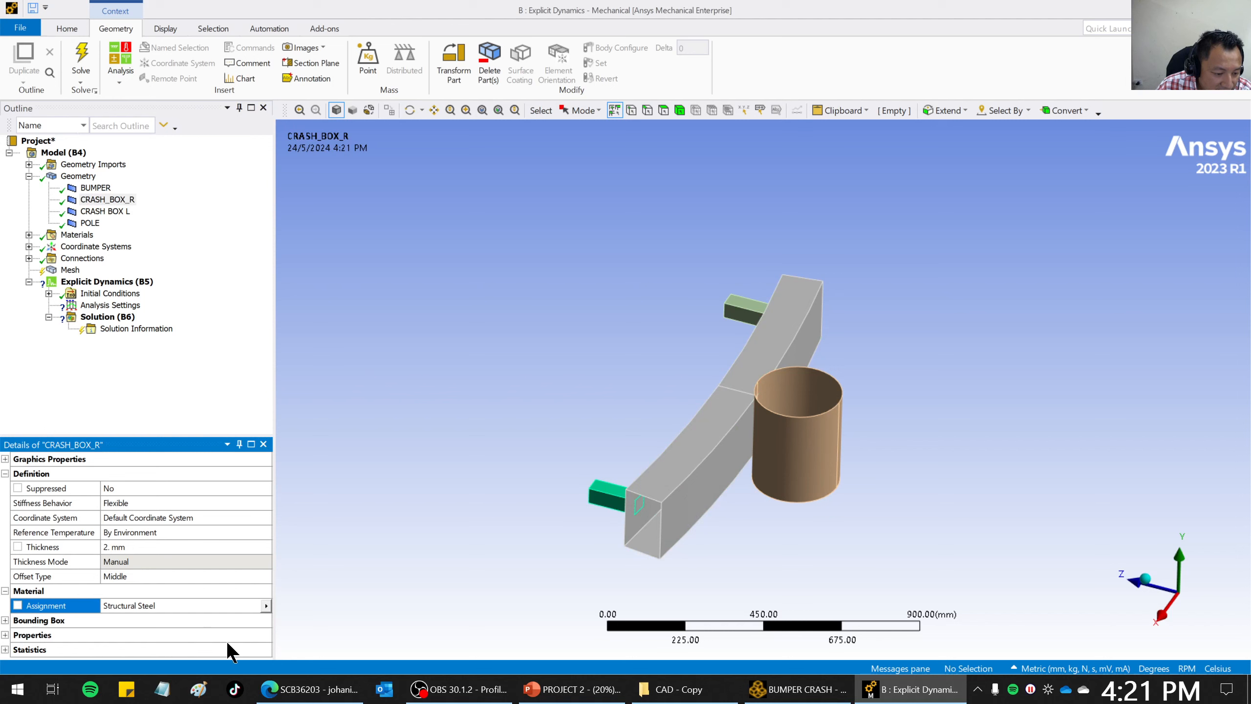
pyautogui.click(268, 606)
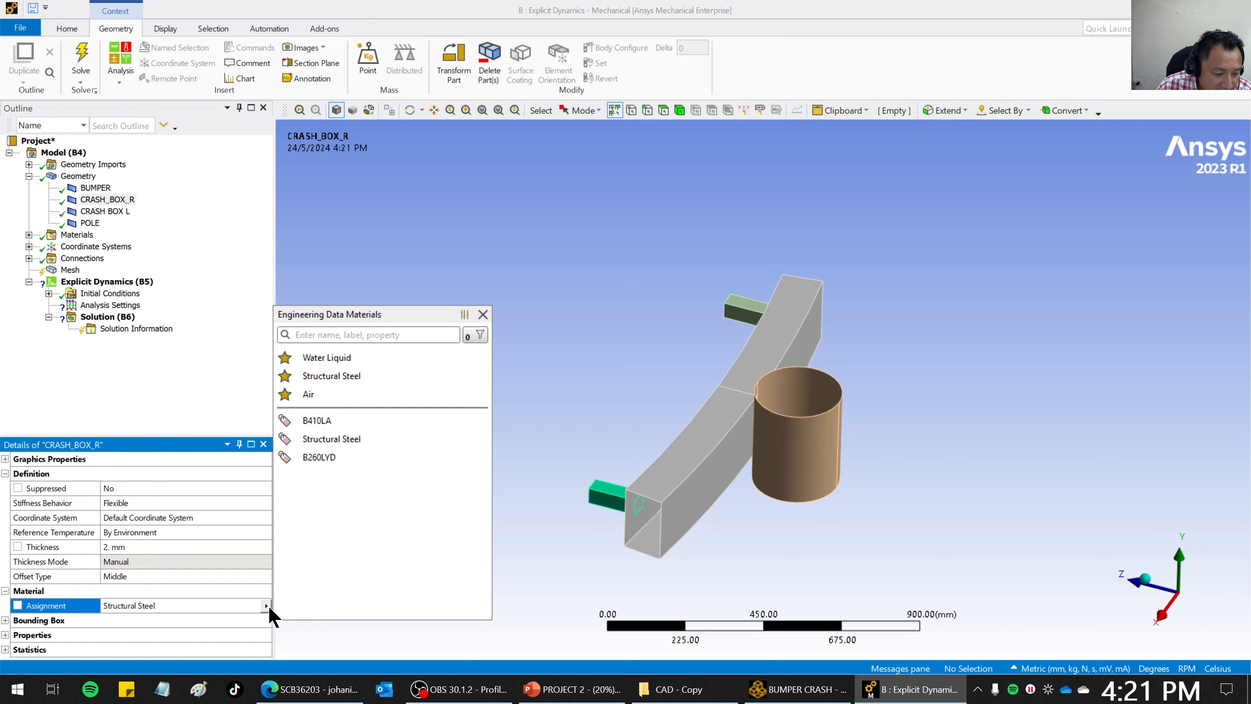
pyautogui.click(314, 457)
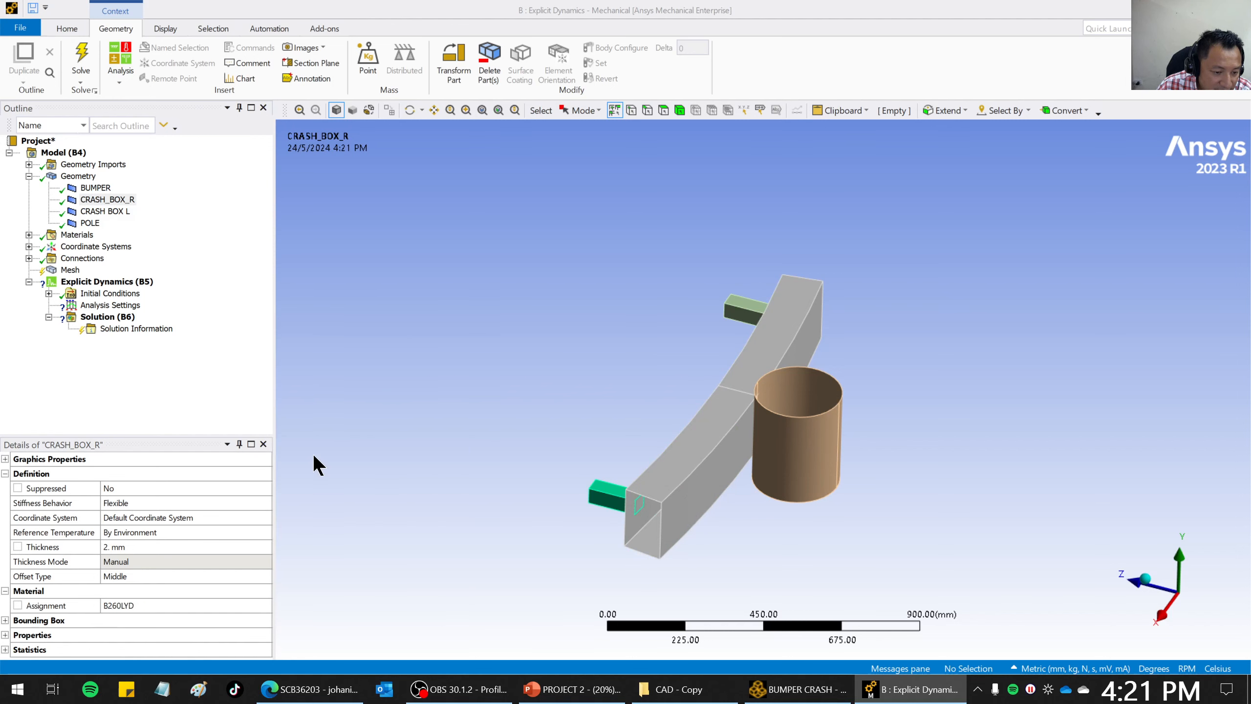
pyautogui.click(105, 211)
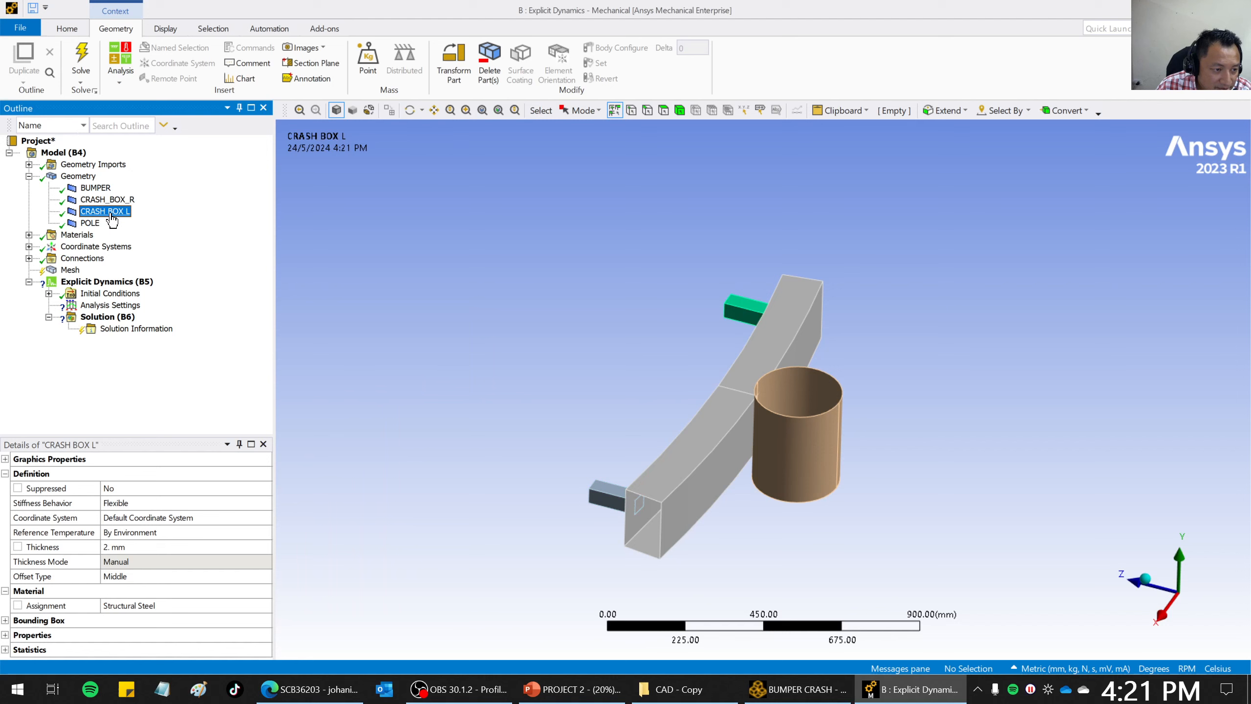
pyautogui.click(212, 603)
pyautogui.click(266, 605)
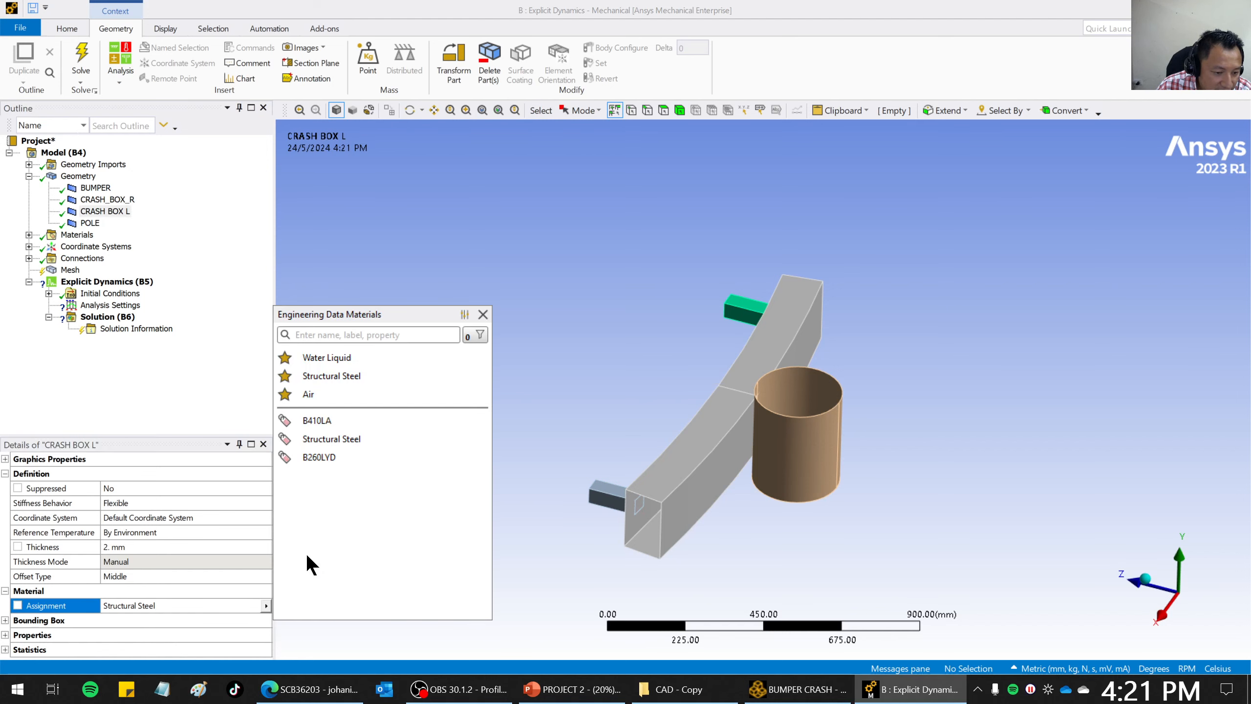
pyautogui.click(329, 459)
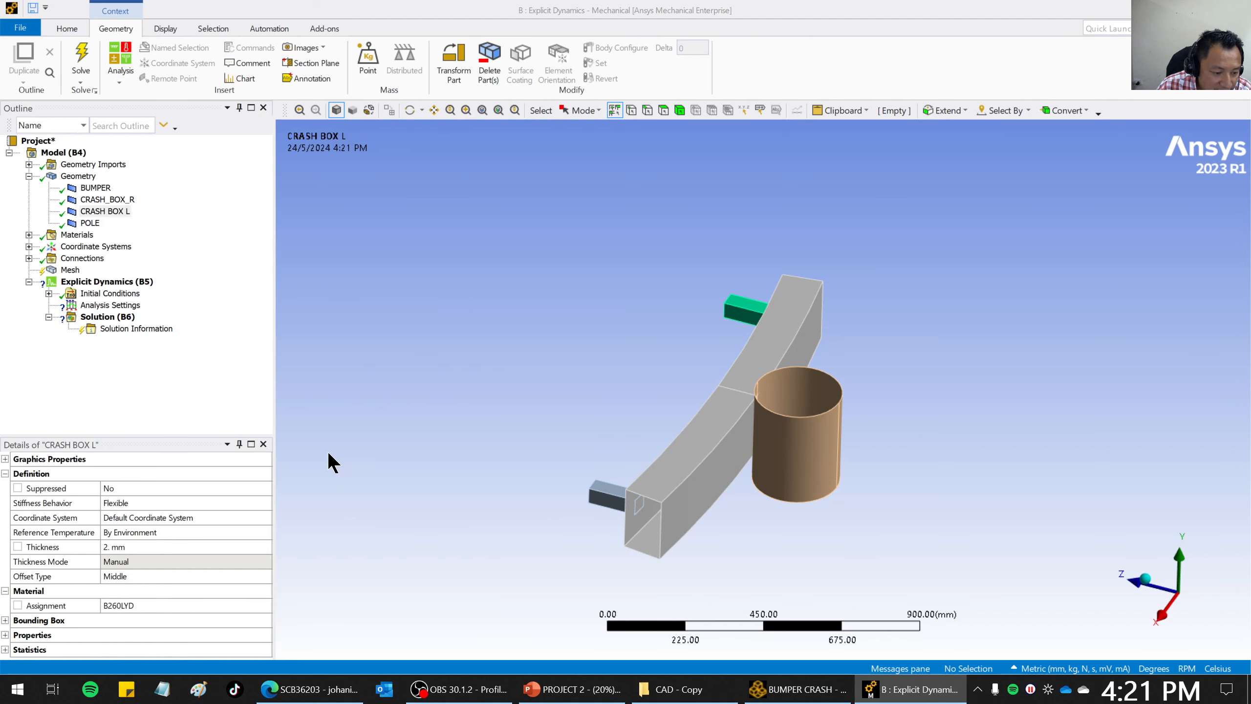
# Set the stiffness behavior of the POLE body to Rigid.
pyautogui.click(90, 224)
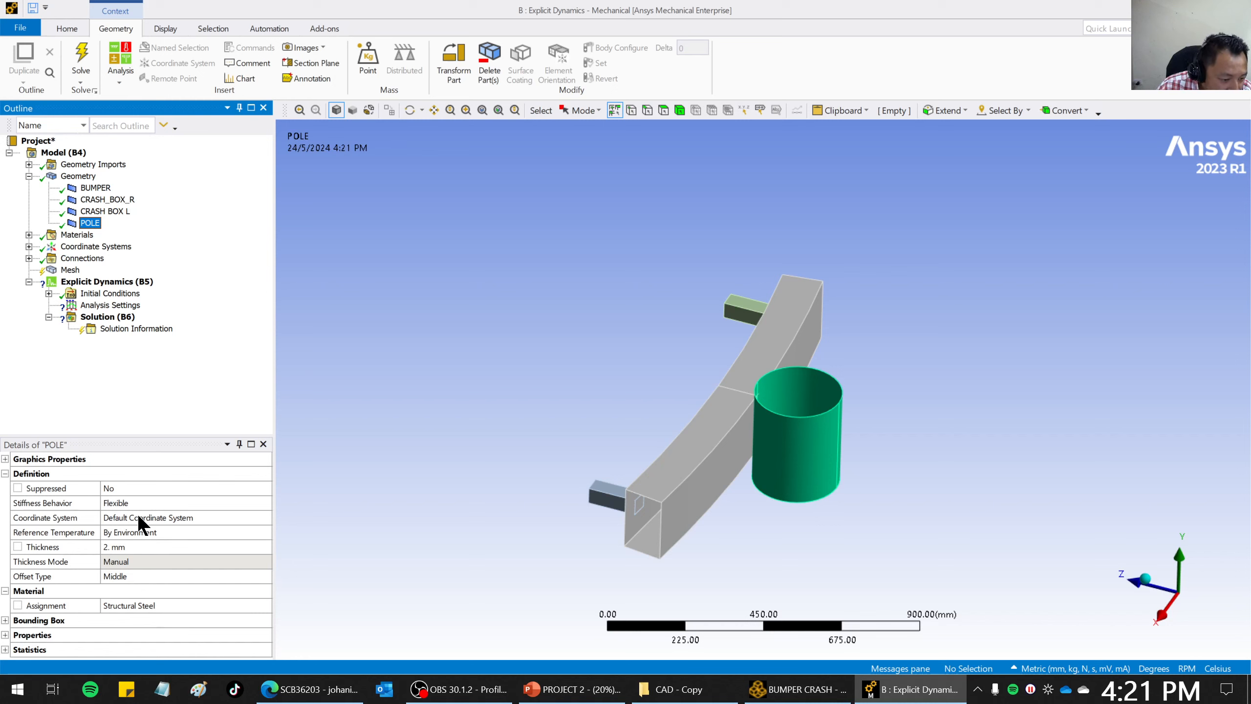
pyautogui.click(124, 503)
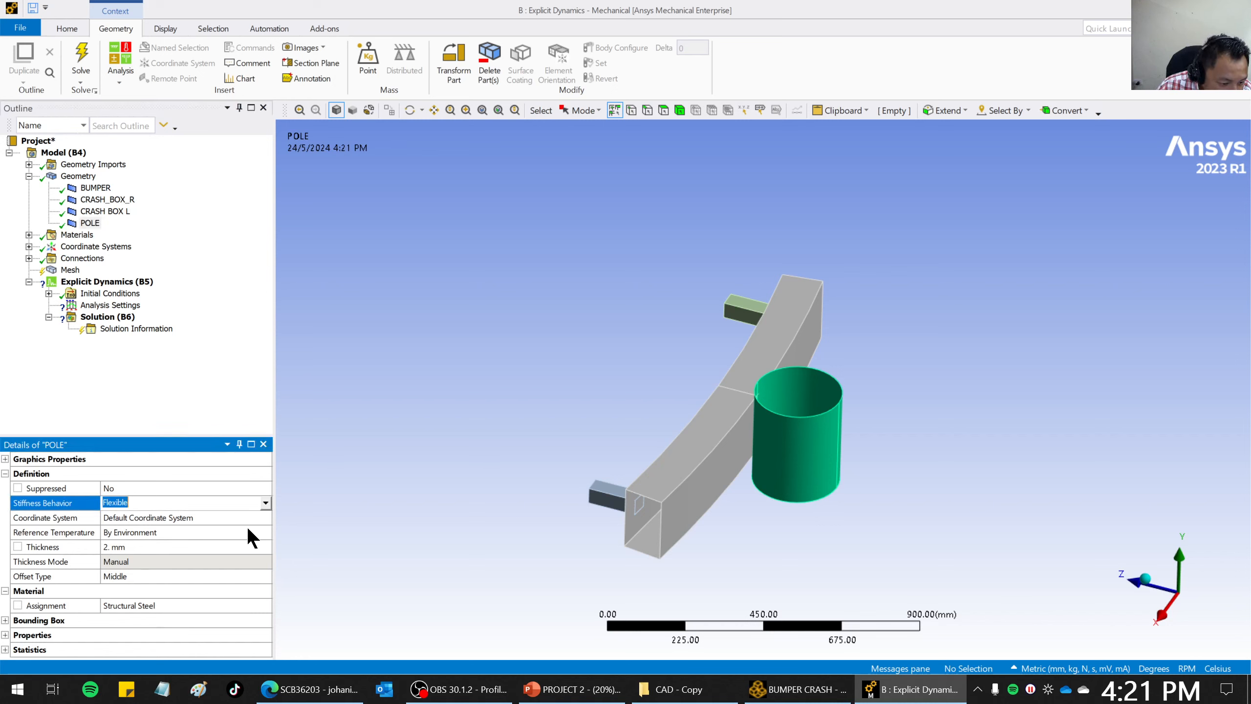
pyautogui.click(265, 503)
pyautogui.click(148, 528)
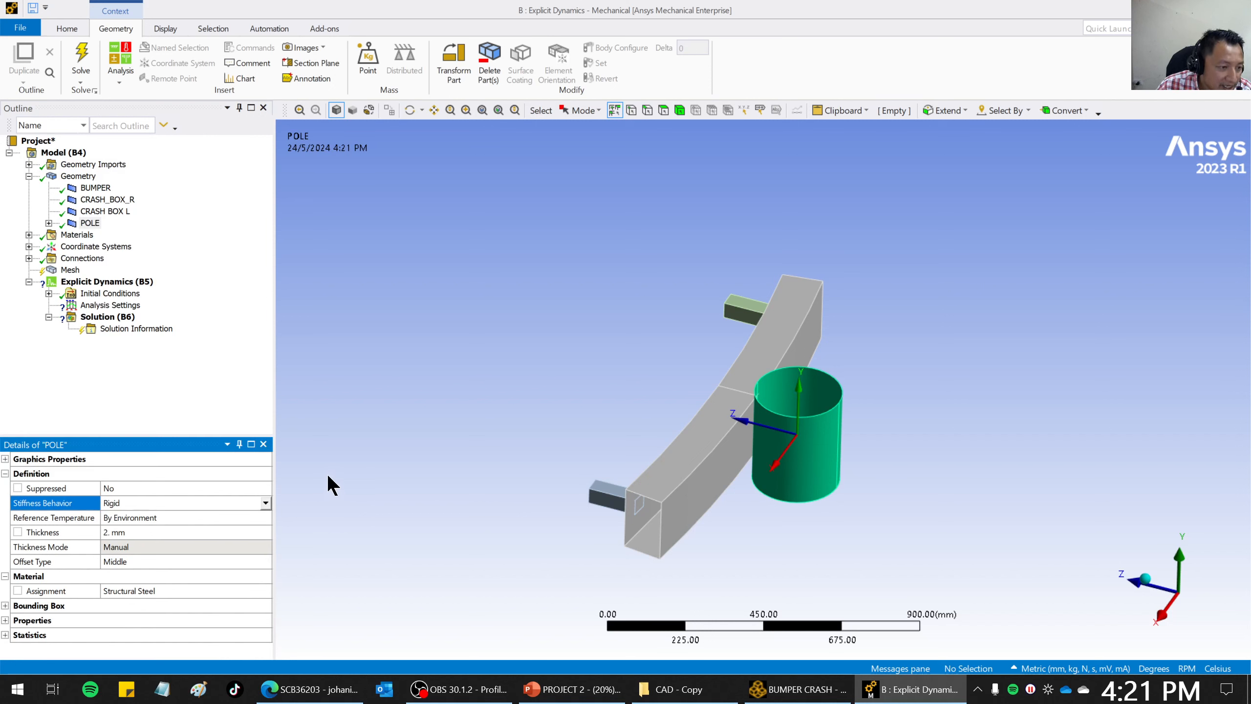
# Insert a point mass from the POLE body and set its mass to 1000 kg.
pyautogui.click(50, 222)
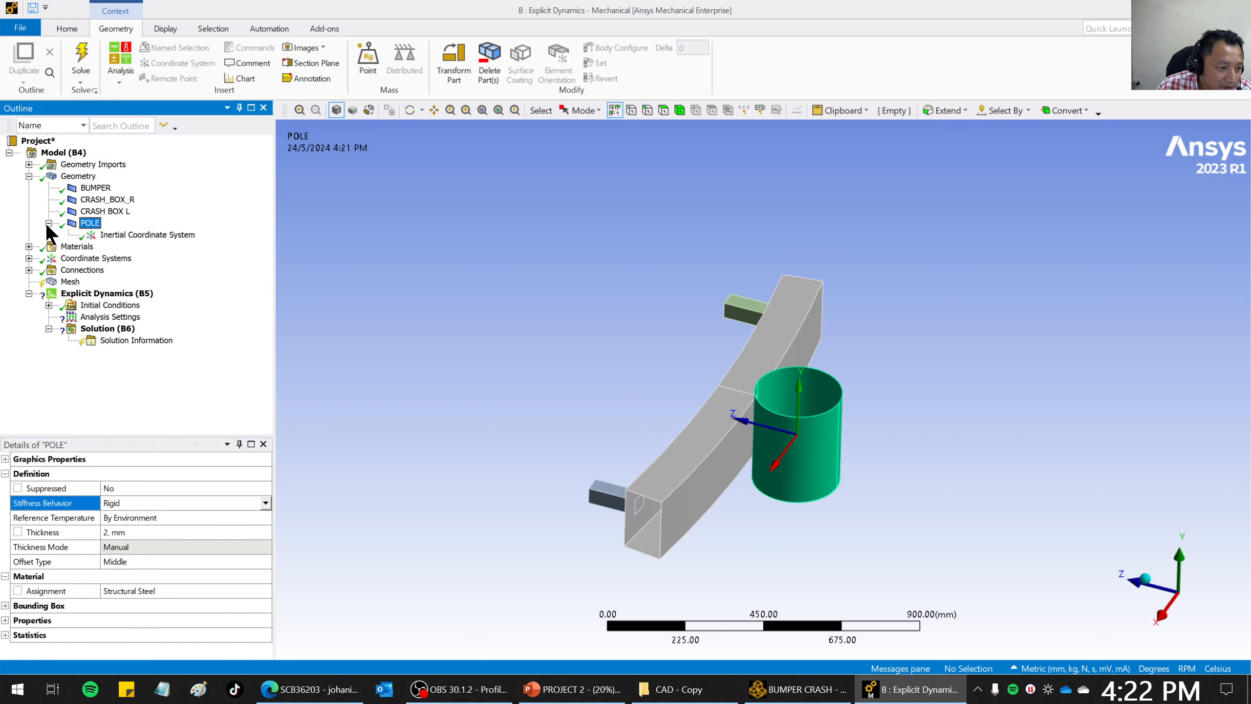
pyautogui.rightClick(88, 223)
pyautogui.moveTo(112, 231)
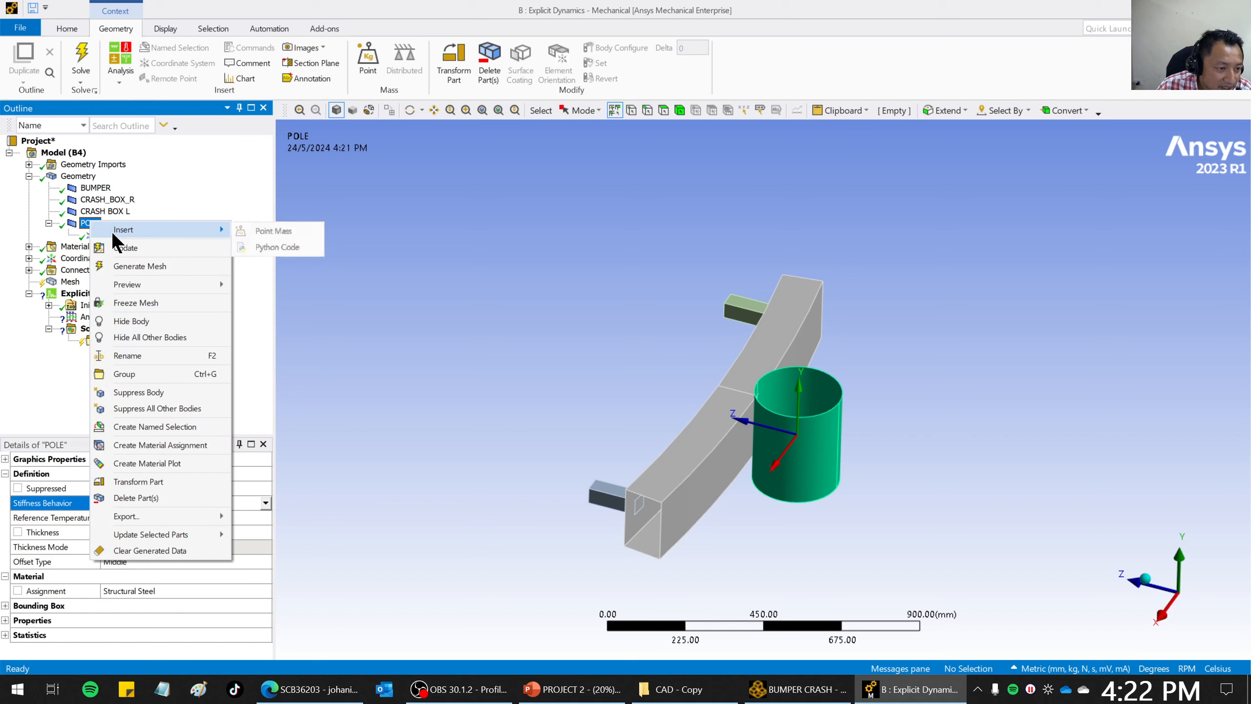
pyautogui.click(272, 230)
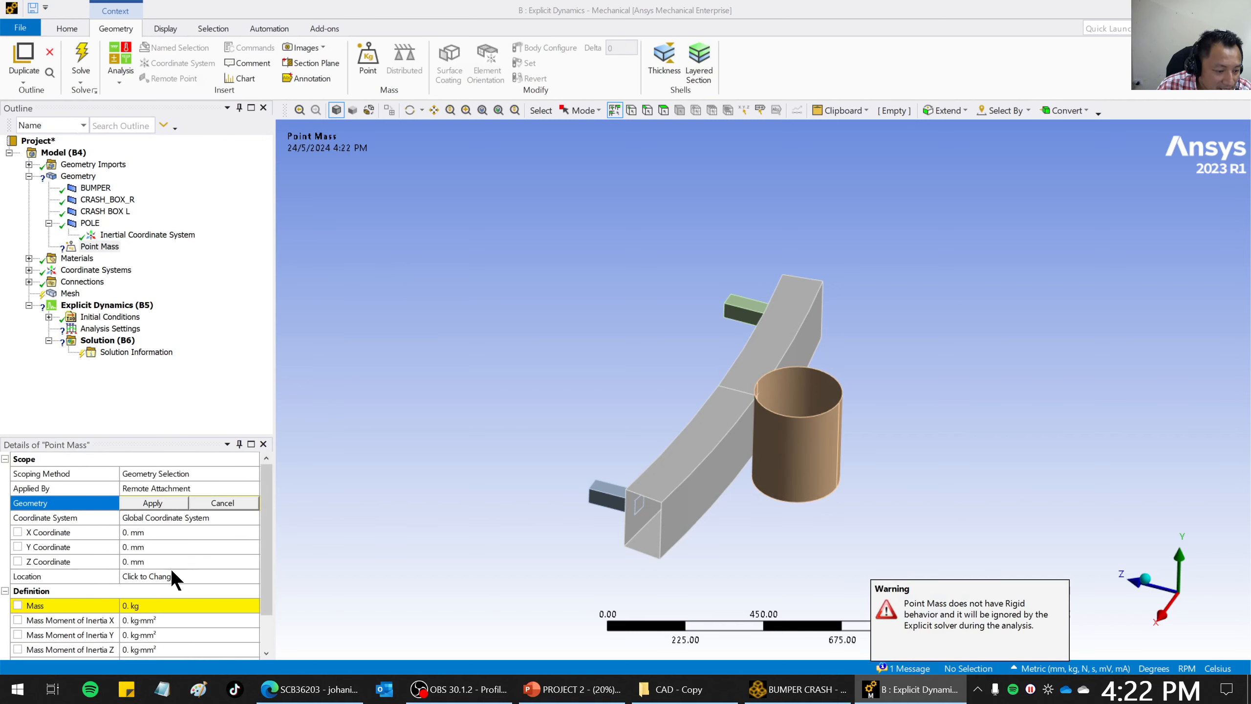
pyautogui.click(146, 606)
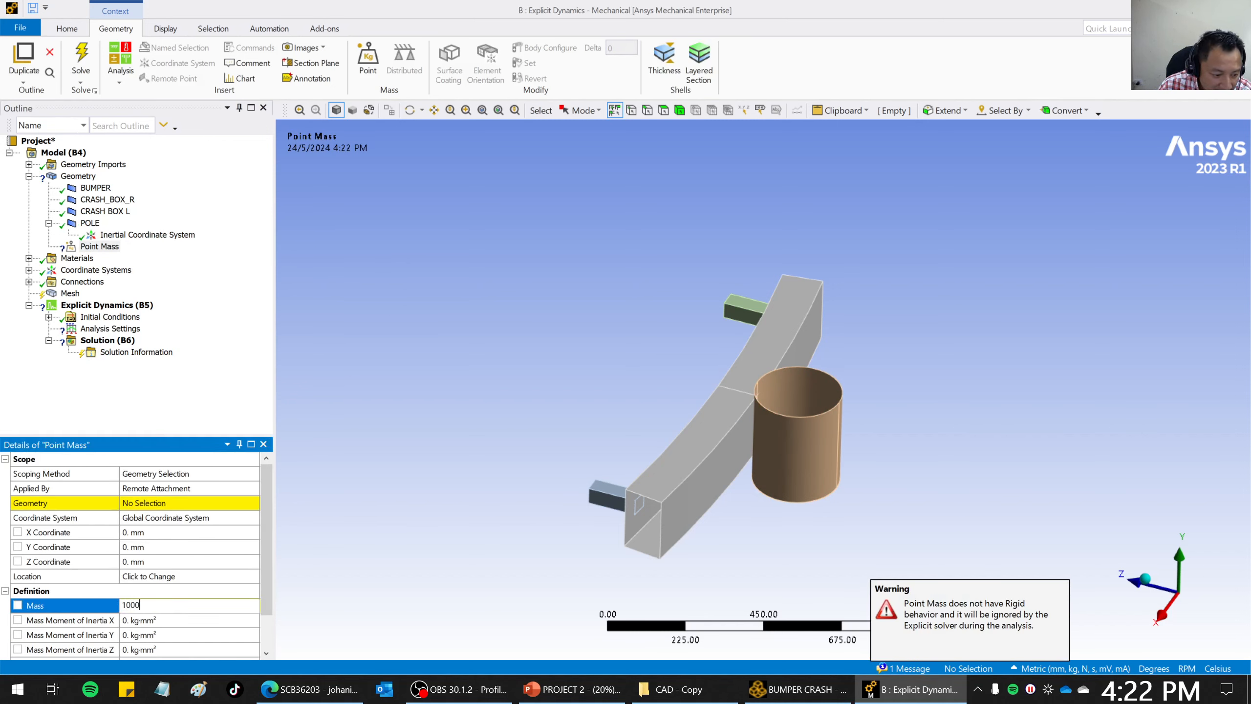
pyautogui.press('Return')
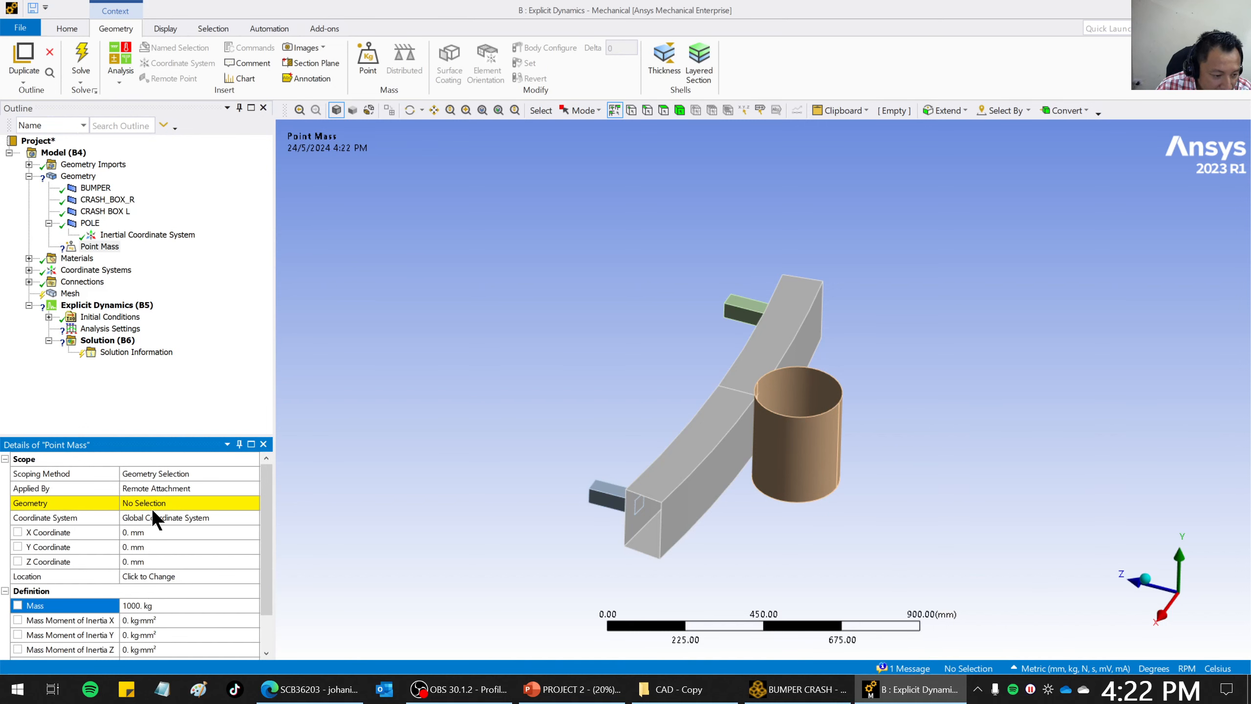
# Scope the point mass to the two cylindrical faces of the pole.
pyautogui.click(138, 503)
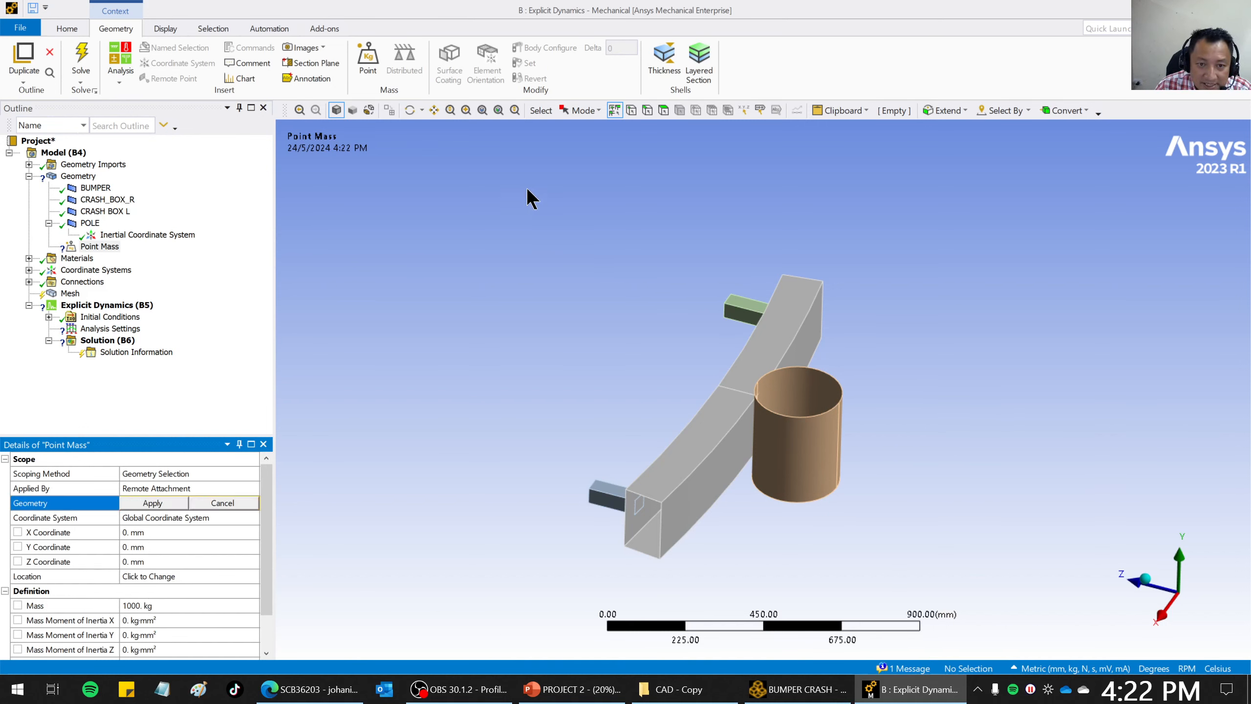
pyautogui.click(793, 436)
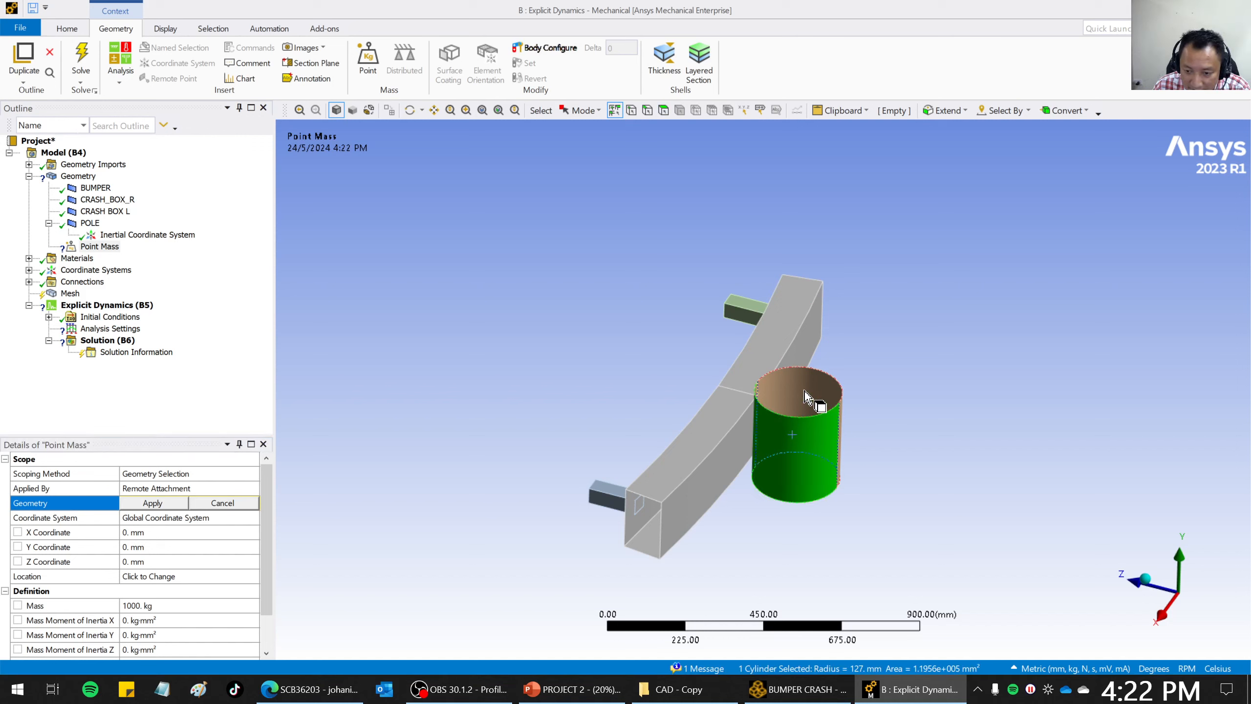
pyautogui.keyDown('ctrl'); pyautogui.moveTo(913, 403); pyautogui.dragTo(854, 446, button='middle'); pyautogui.keyUp('ctrl')
pyautogui.moveTo(868, 488); pyautogui.dragTo(761, 509, button='middle')
pyautogui.keyDown('ctrl'); pyautogui.click(753, 494); pyautogui.keyUp('ctrl')
pyautogui.moveTo(832, 486); pyautogui.dragTo(896, 455, button='middle')
pyautogui.click(157, 504)
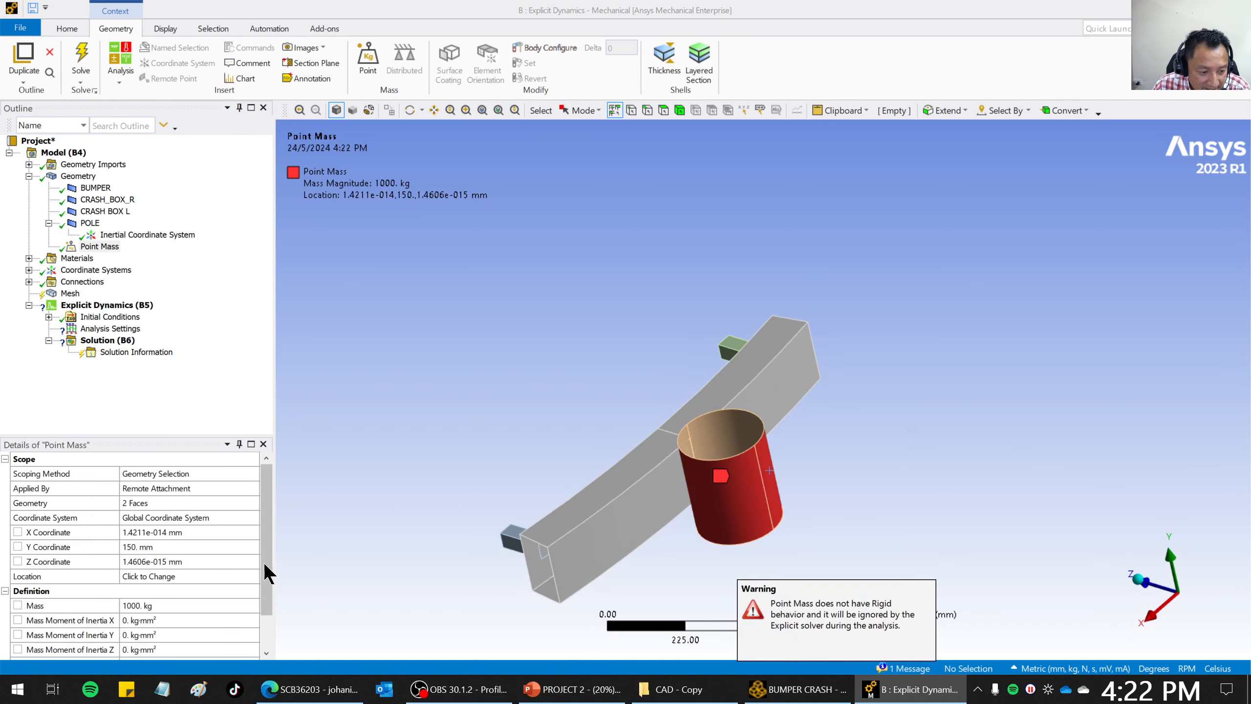
pyautogui.moveTo(868, 425)
pyautogui.mouseDown(button='middle')
pyautogui.moveTo(859, 434)
pyautogui.moveTo(882, 430)
pyautogui.moveTo(869, 427)
pyautogui.moveTo(867, 443)
pyautogui.mouseUp(button='middle')
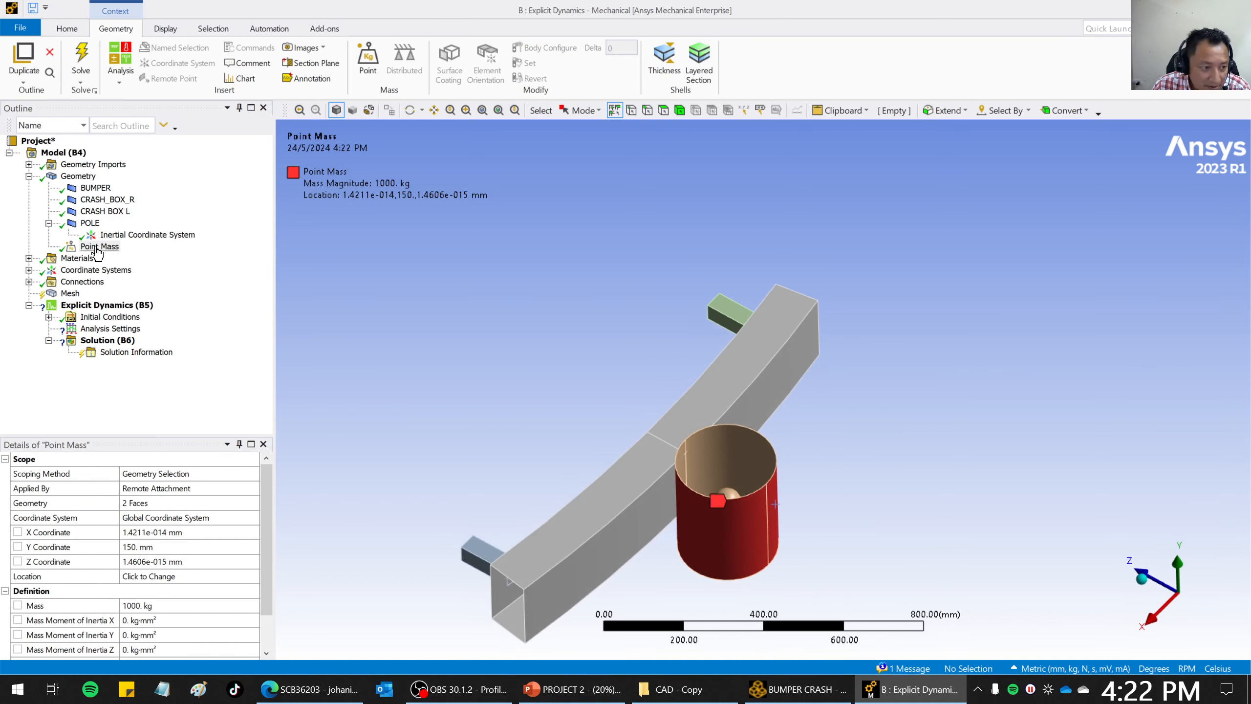
pyautogui.click(109, 237)
pyautogui.rightClick(109, 242)
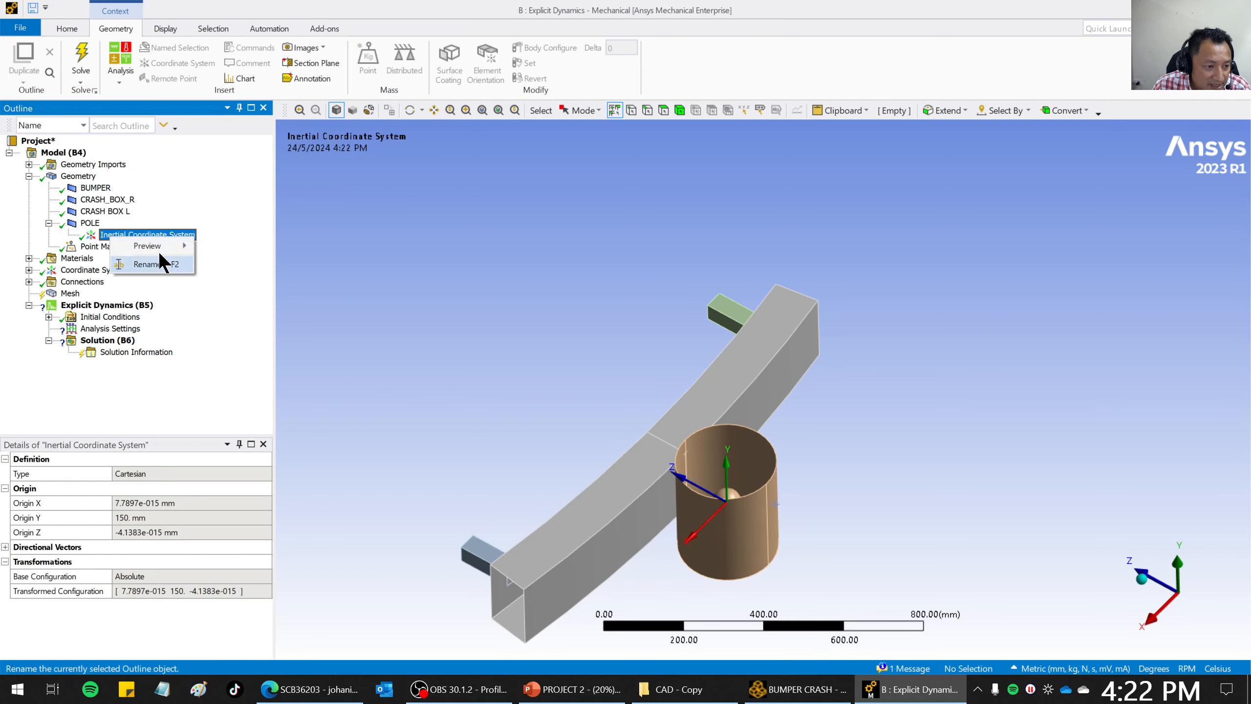
pyautogui.press('Escape')
# Set the behavior of the pole's point mass to Rigid.
pyautogui.click(101, 247)
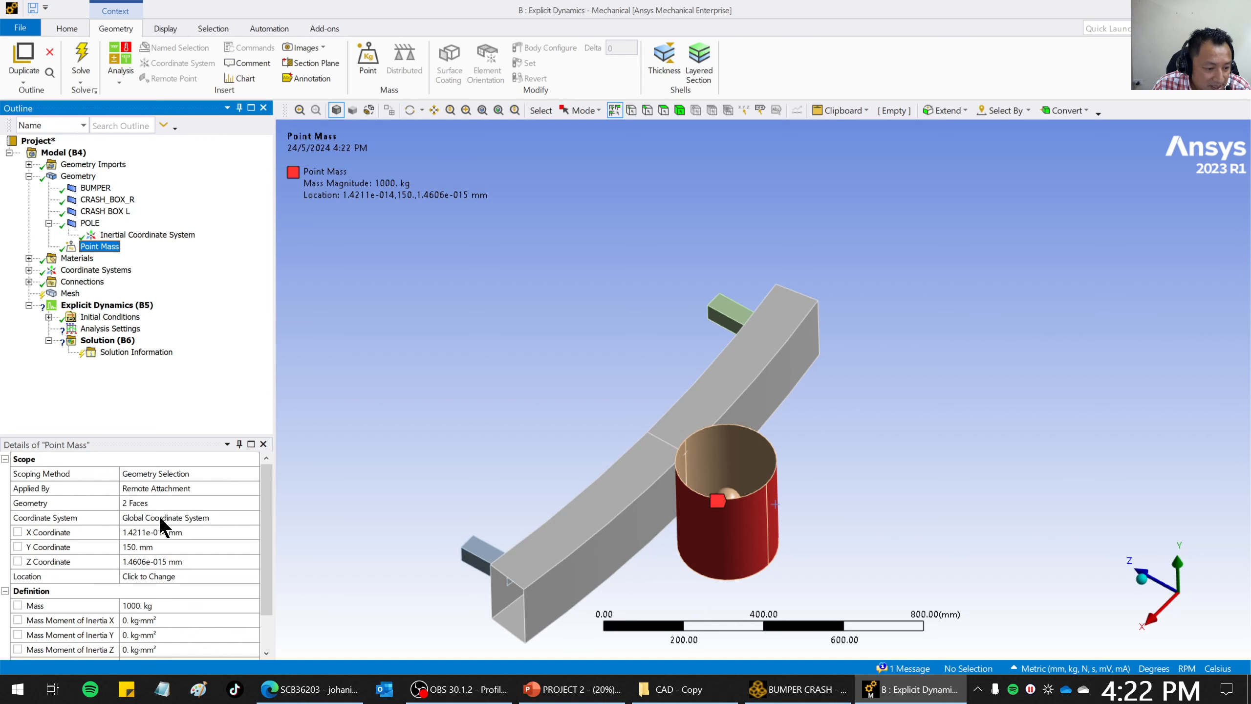
pyautogui.scroll(-1, 272, 487)
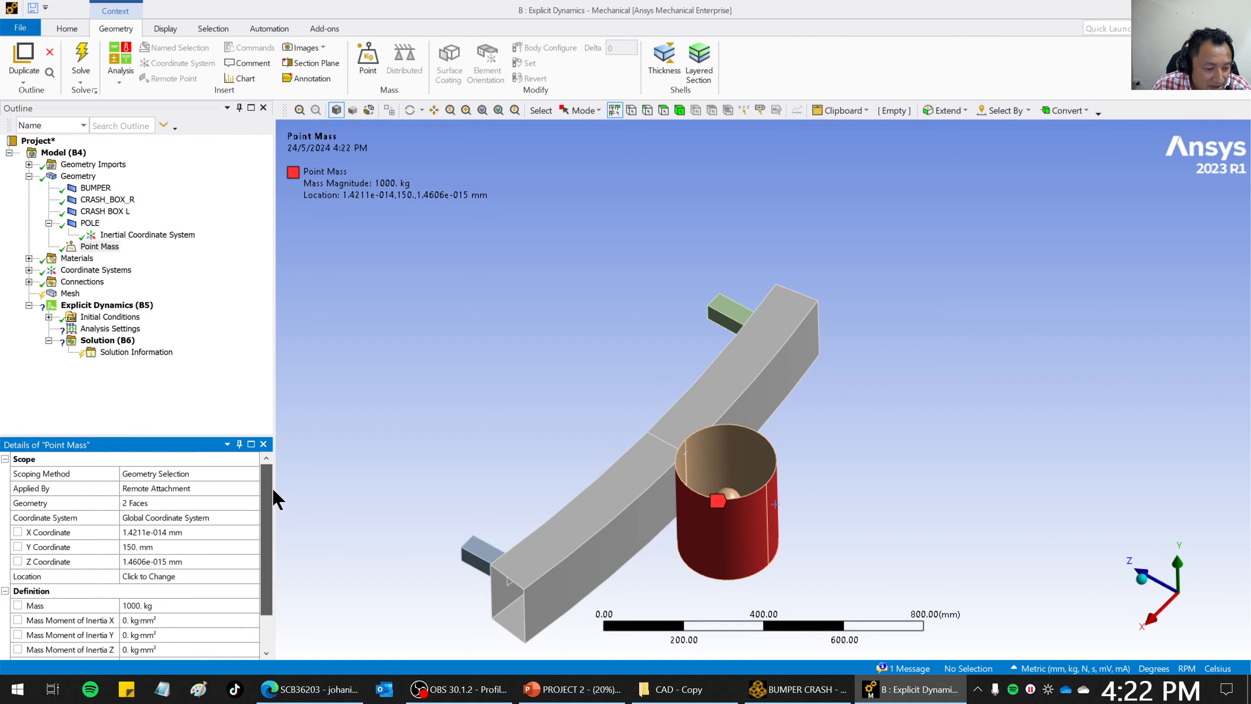
pyautogui.click(143, 635)
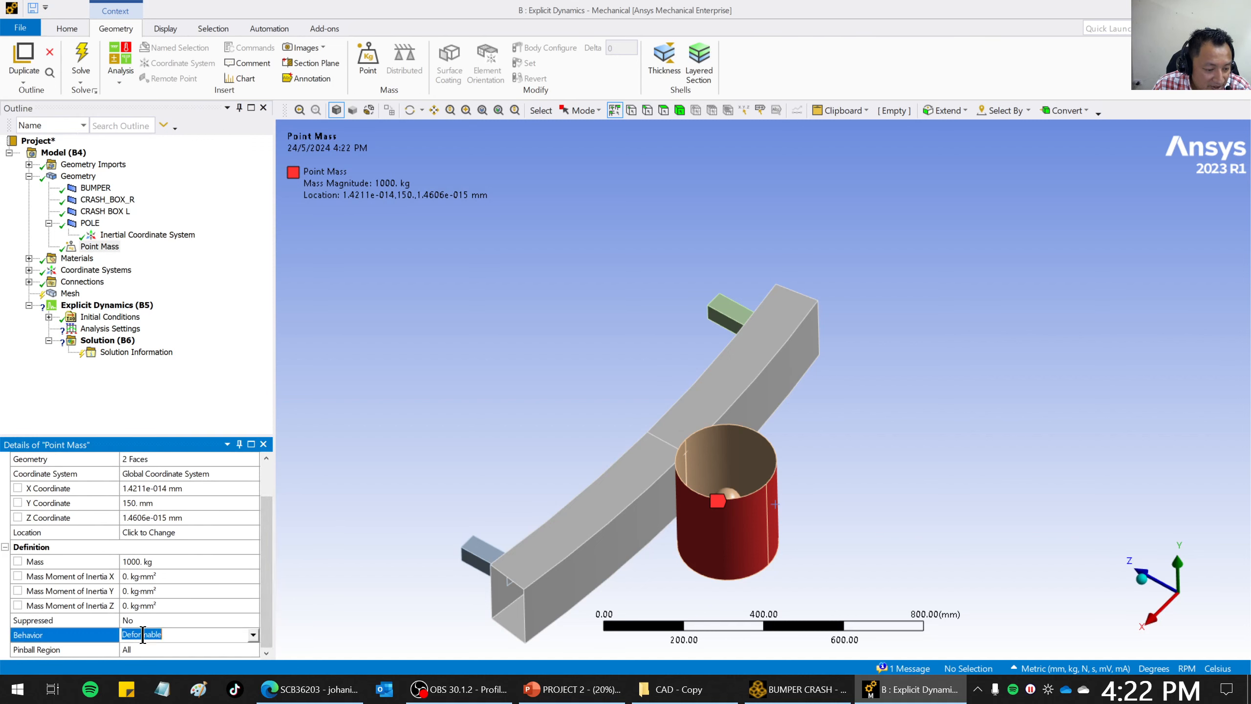
pyautogui.click(253, 634)
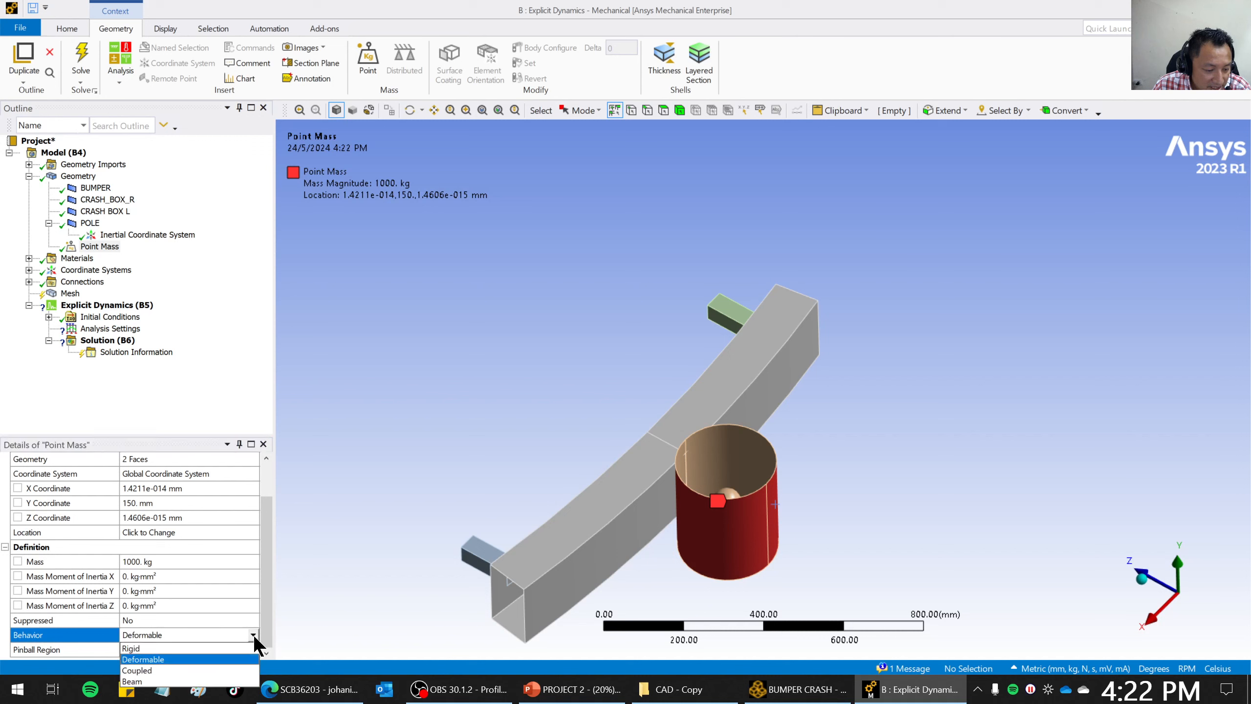
pyautogui.click(188, 644)
pyautogui.moveTo(263, 547); pyautogui.dragTo(178, 624)
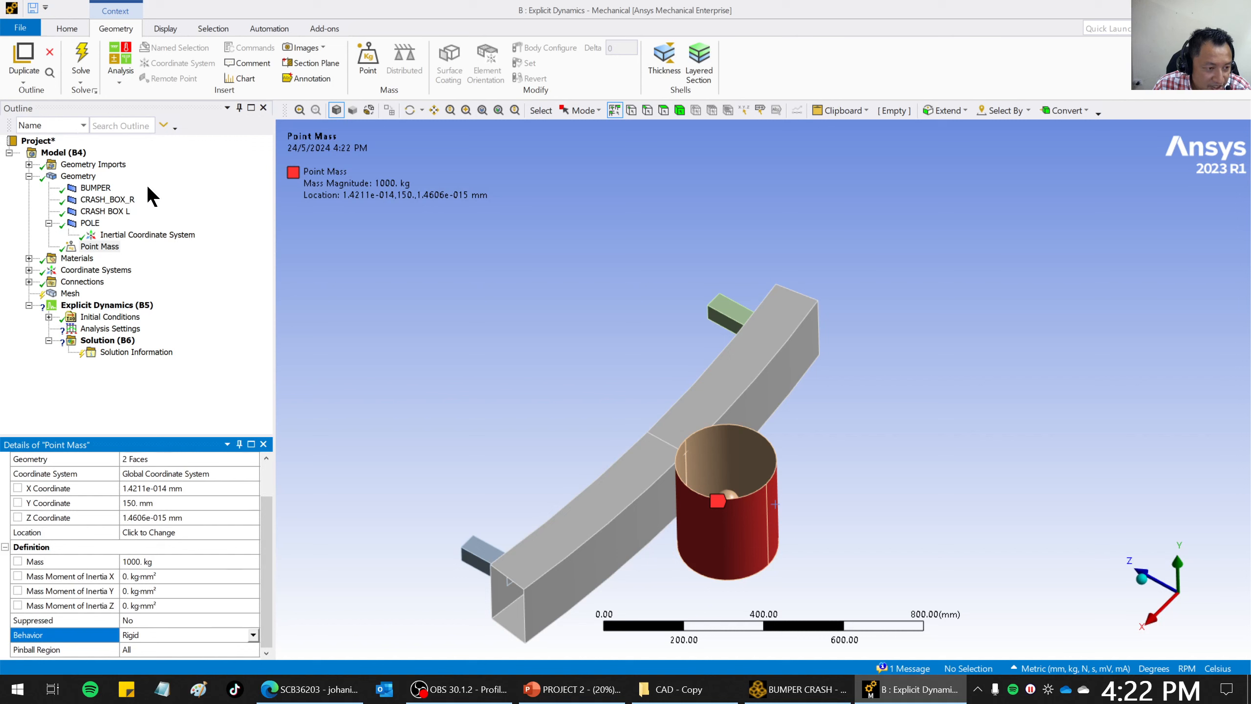
# Review the POLE body's stiffness behavior, thickness and material assignment, and collapse its branch in the model tree.
pyautogui.click(91, 223)
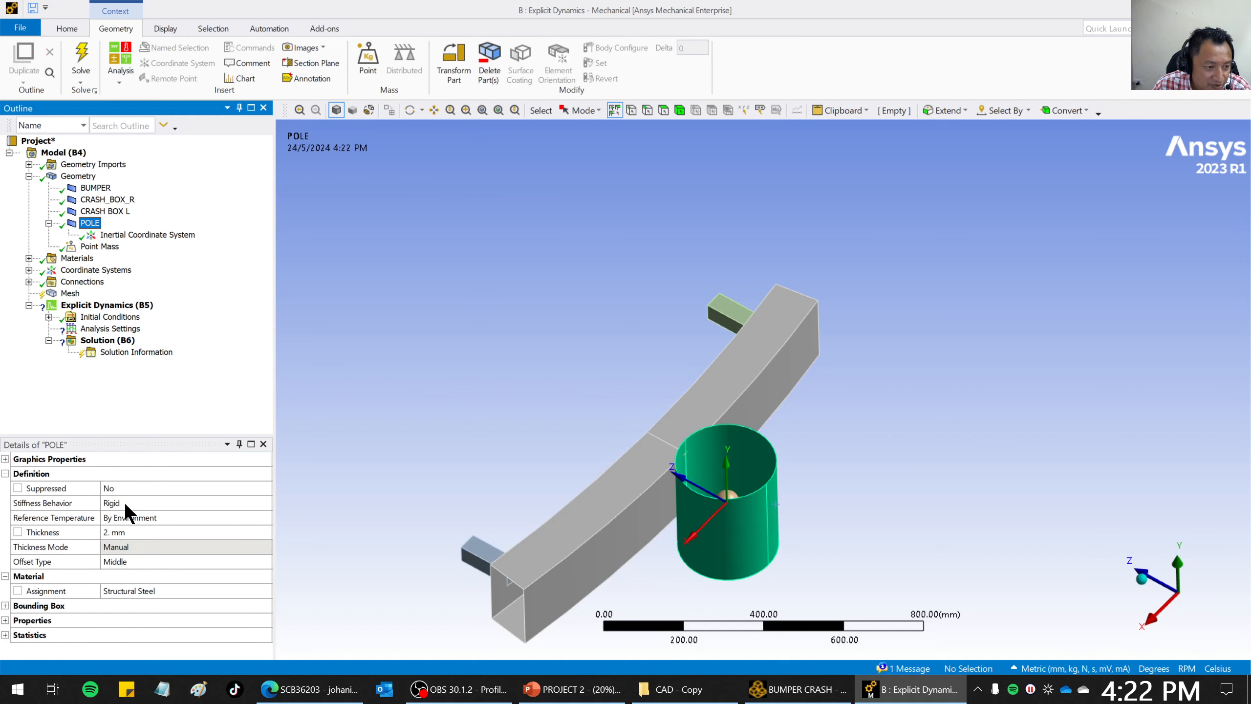
pyautogui.click(49, 222)
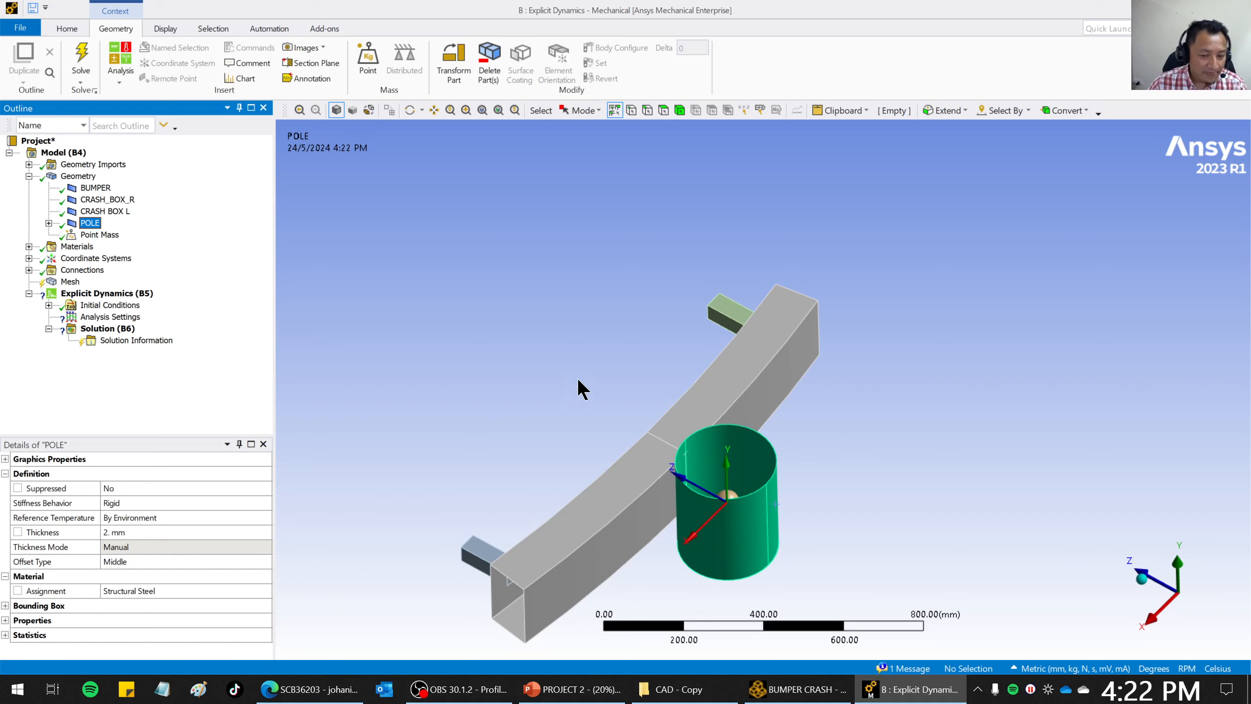
pyautogui.moveTo(582, 390); pyautogui.dragTo(820, 466, button='middle')
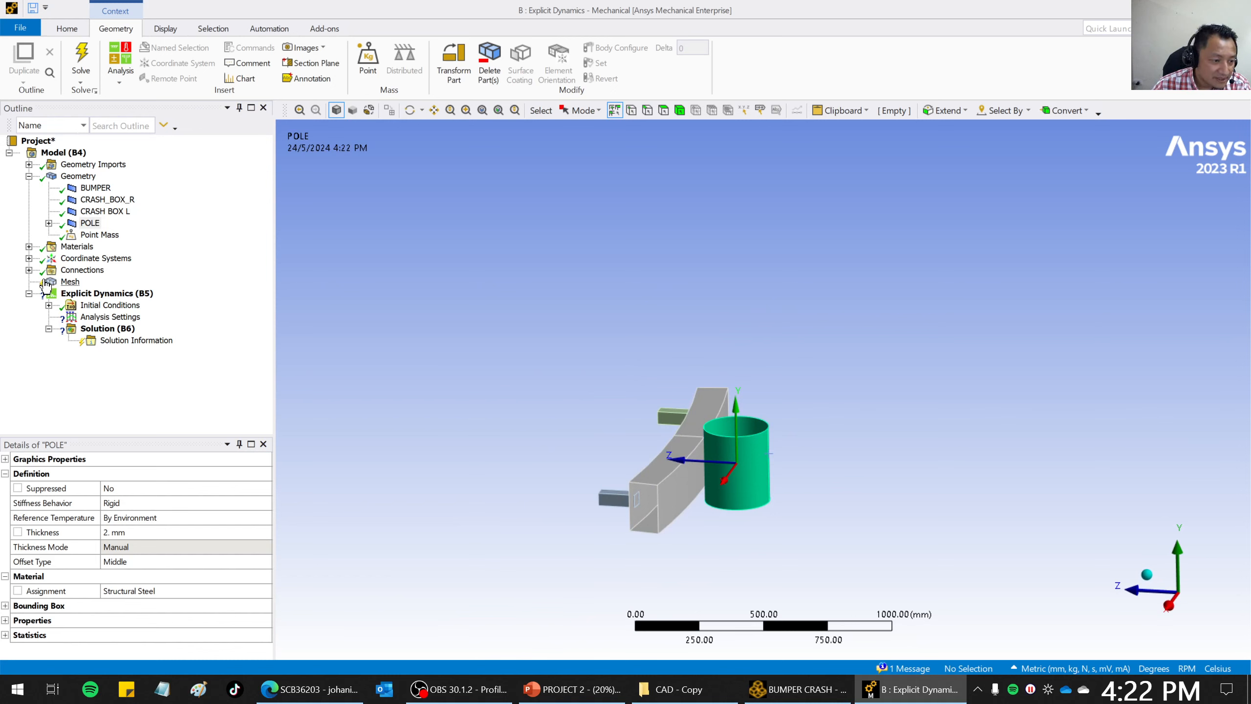
# Generate the mesh for all bodies with the default element size.
pyautogui.rightClick(69, 283)
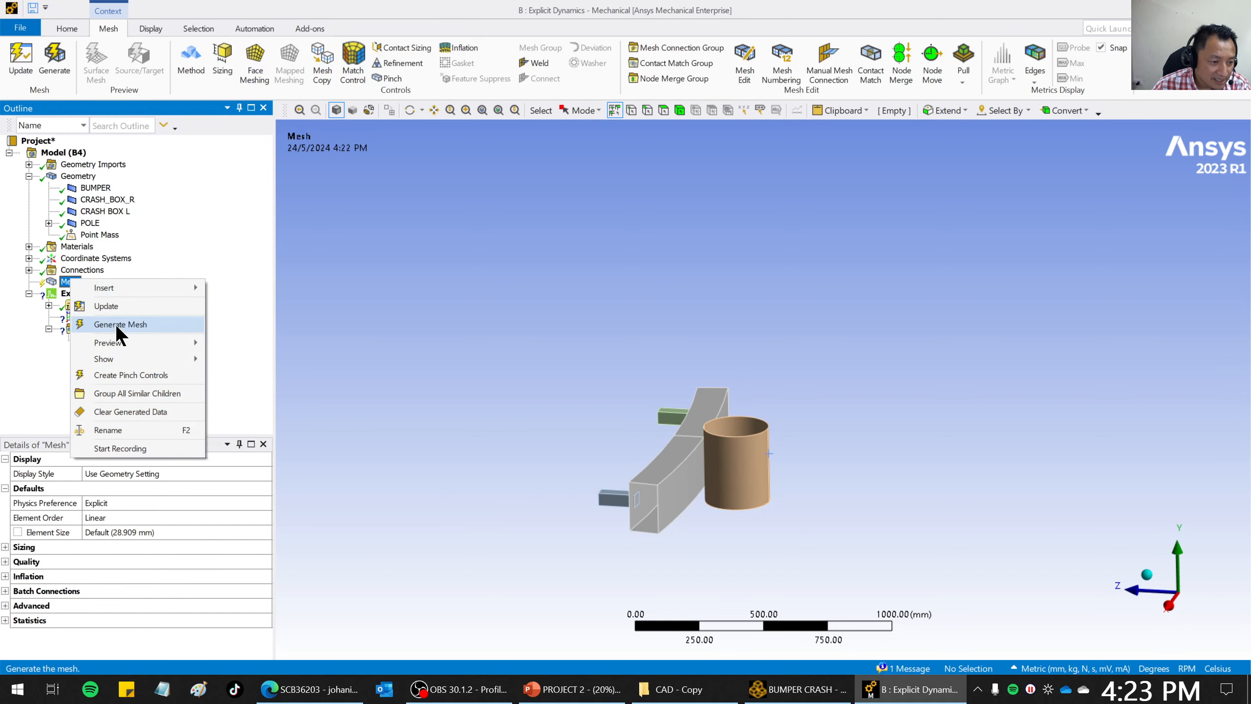
pyautogui.click(116, 324)
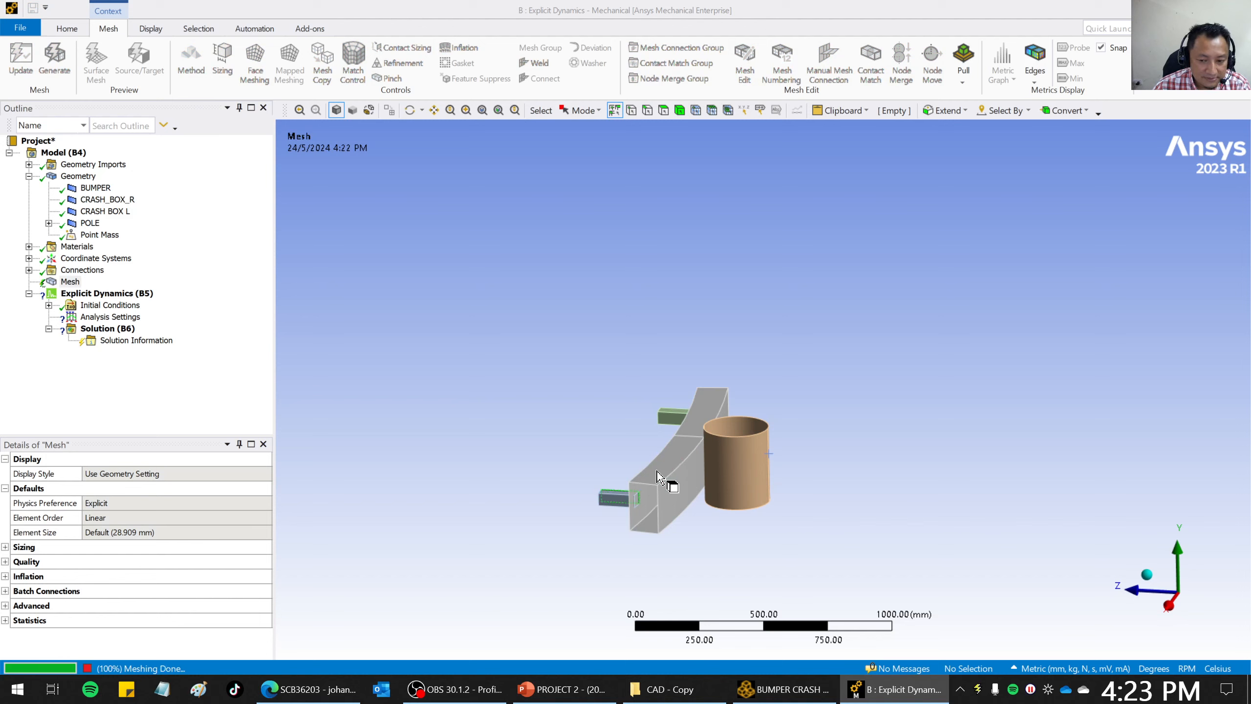
pyautogui.moveTo(660, 475); pyautogui.dragTo(690, 434, button='middle')
# Examine the element size and distribution on the bumper, crash boxes and pole from several angles.
pyautogui.scroll(-3, 721, 472)
pyautogui.scroll(-1, 690, 433)
pyautogui.moveTo(601, 359); pyautogui.dragTo(805, 504, button='right')
pyautogui.moveTo(810, 438); pyautogui.dragTo(763, 386, button='middle')
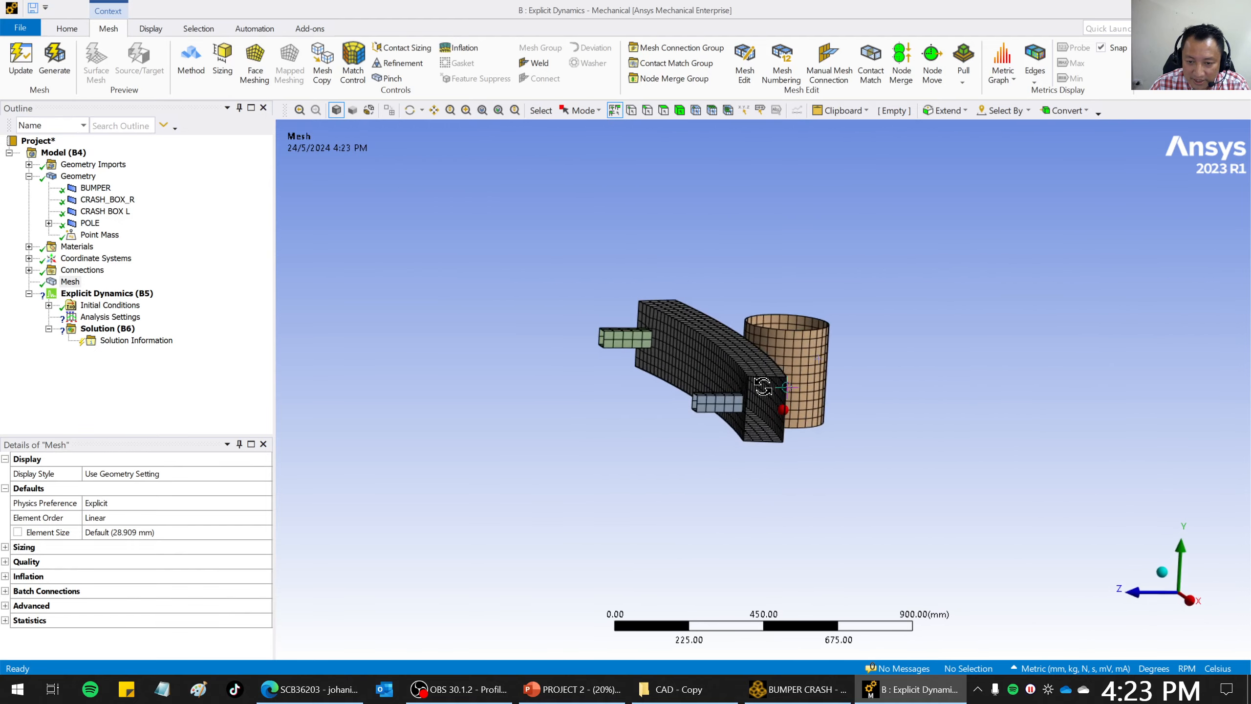
pyautogui.moveTo(574, 129); pyautogui.dragTo(890, 488, button='right')
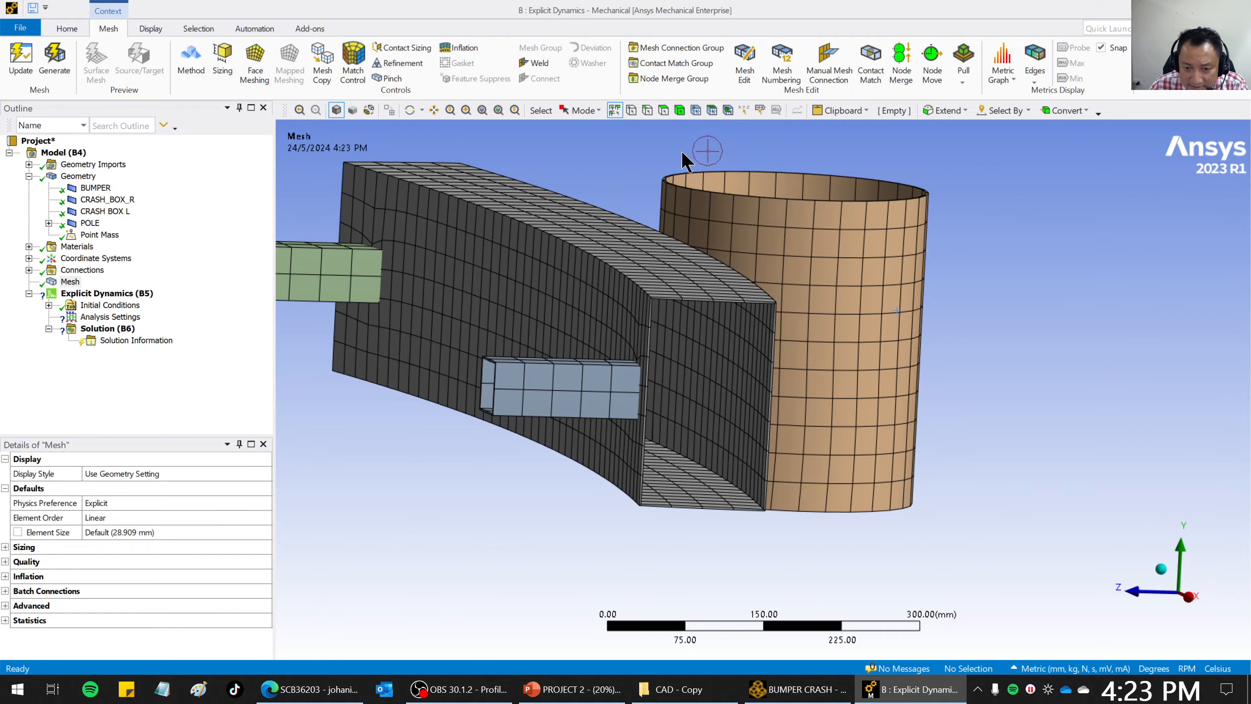
pyautogui.moveTo(605, 212); pyautogui.dragTo(941, 617, button='right')
pyautogui.moveTo(954, 582); pyautogui.dragTo(922, 526, button='middle')
pyautogui.scroll(3, 949, 520)
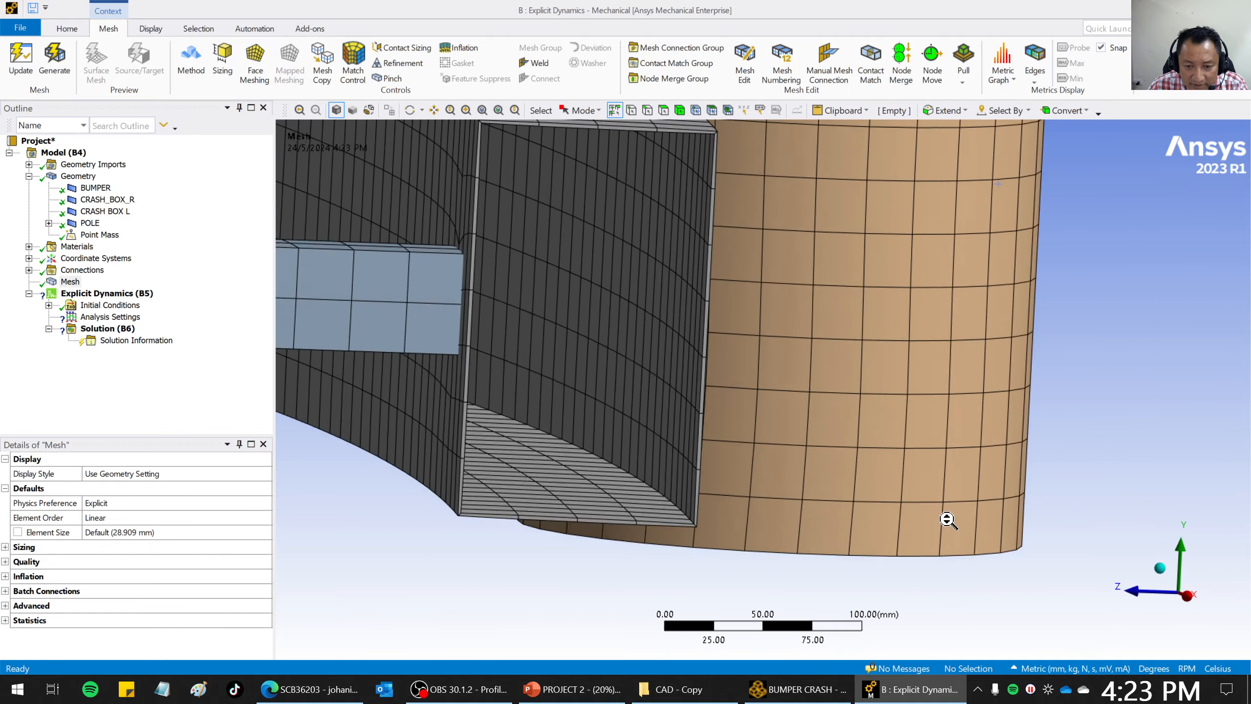
pyautogui.moveTo(722, 494); pyautogui.dragTo(759, 453, button='middle')
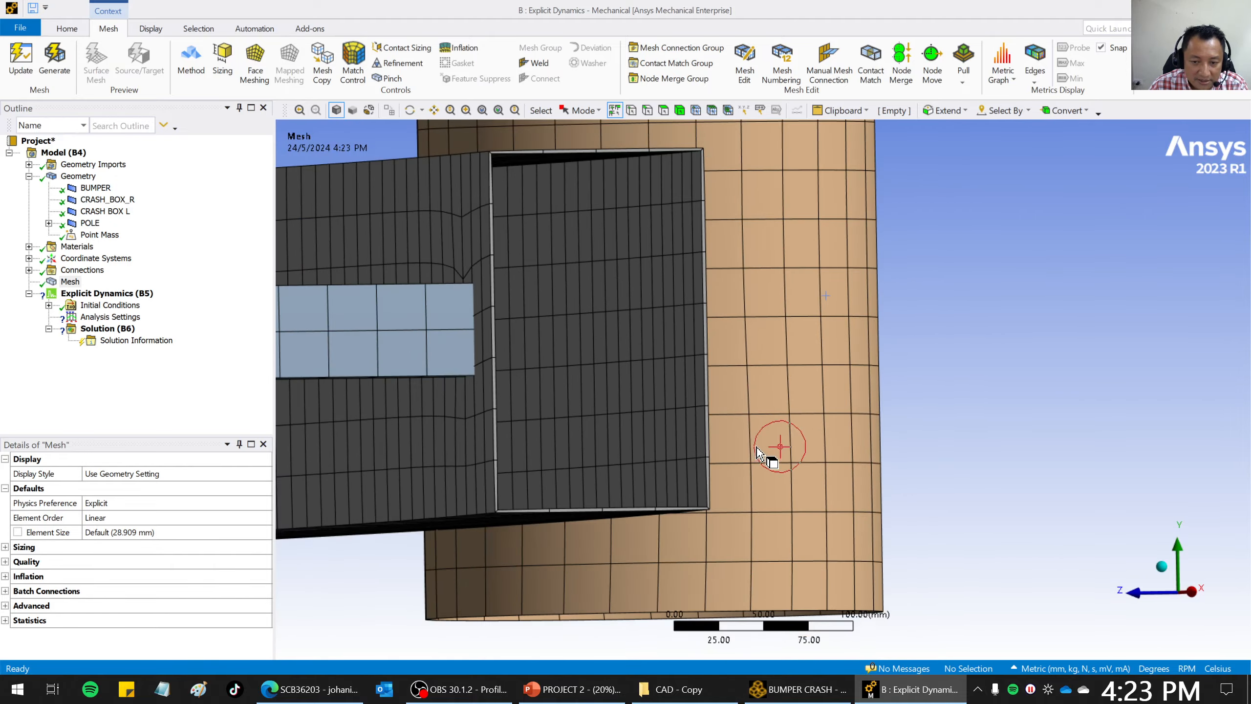
pyautogui.scroll(-3, 757, 446)
pyautogui.moveTo(741, 397); pyautogui.dragTo(618, 425, button='middle')
pyautogui.scroll(-3, 707, 384)
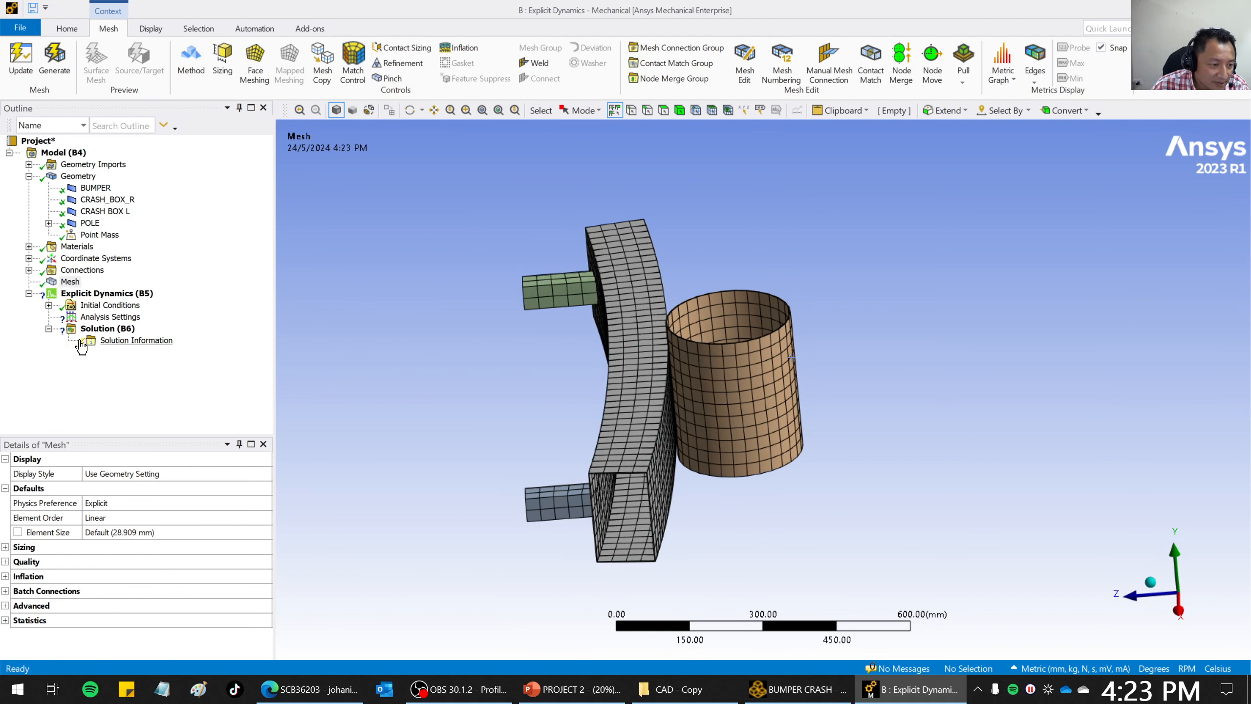
# Insert a mesh sizing control scoped to the bumper and both crash box bodies.
pyautogui.rightClick(70, 282)
pyautogui.moveTo(86, 289)
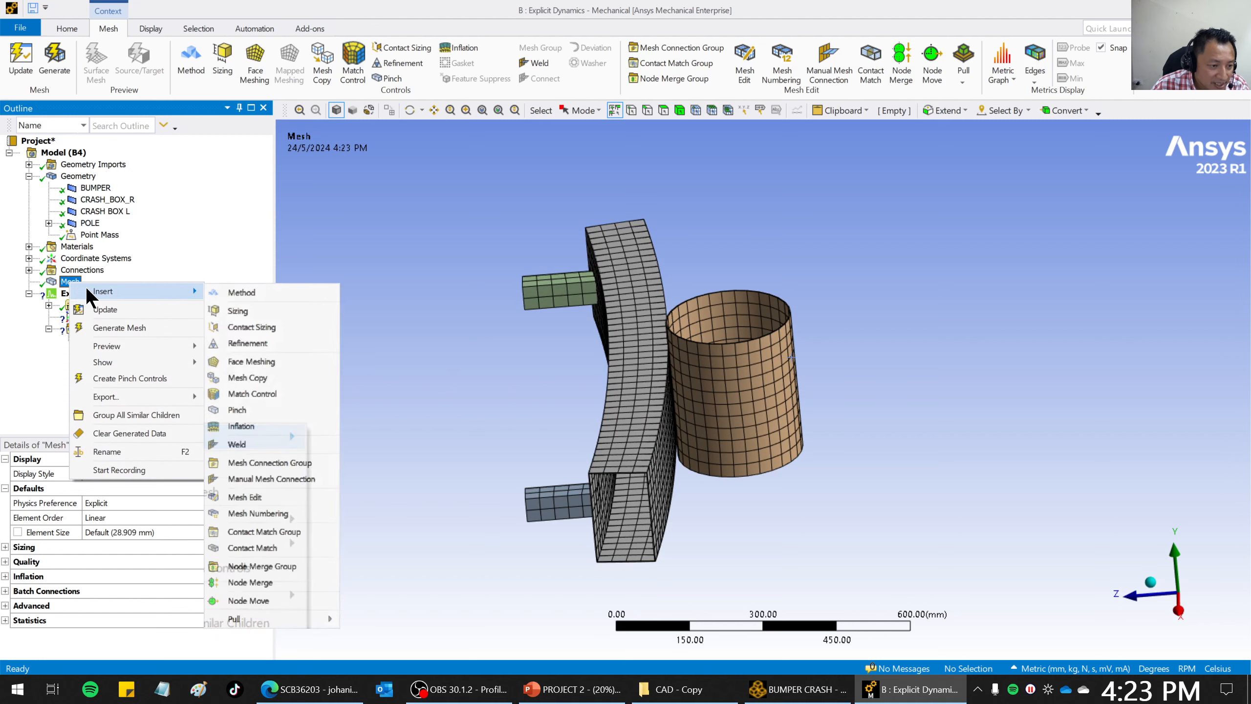
pyautogui.click(242, 311)
pyautogui.moveTo(342, 514); pyautogui.dragTo(355, 488, button='middle')
pyautogui.click(139, 490)
pyautogui.moveTo(425, 459); pyautogui.dragTo(538, 366, button='middle')
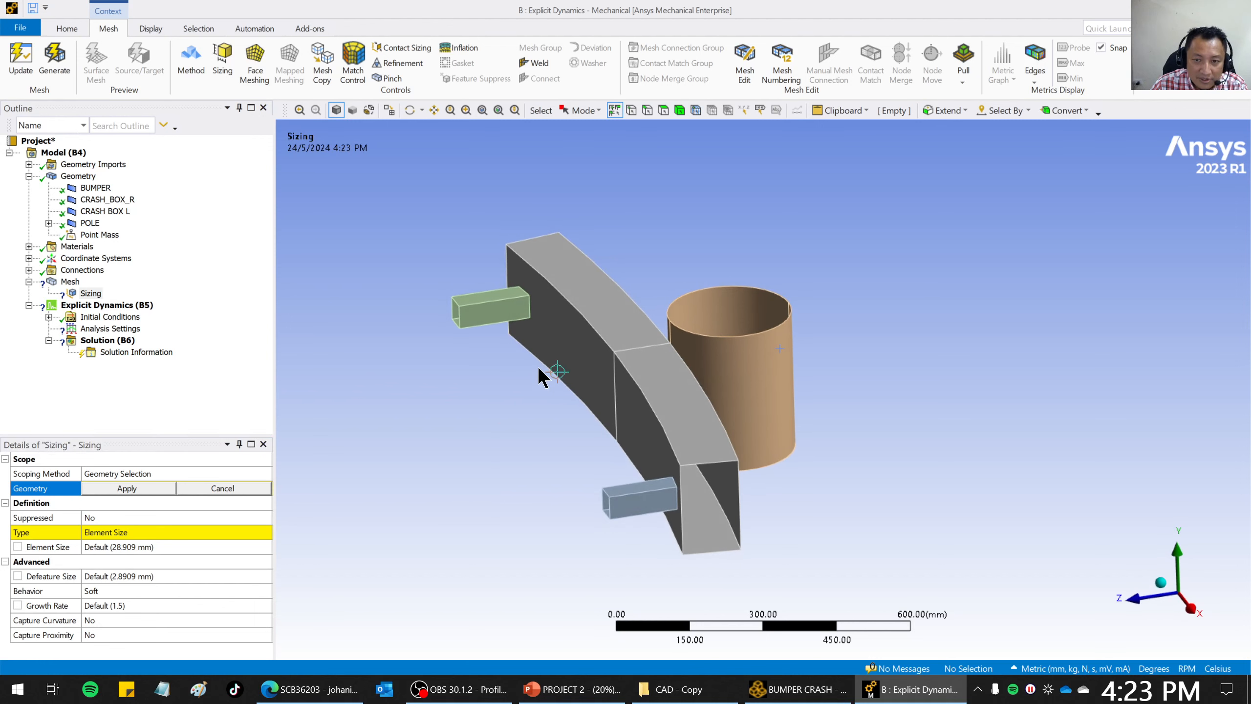
pyautogui.click(680, 108)
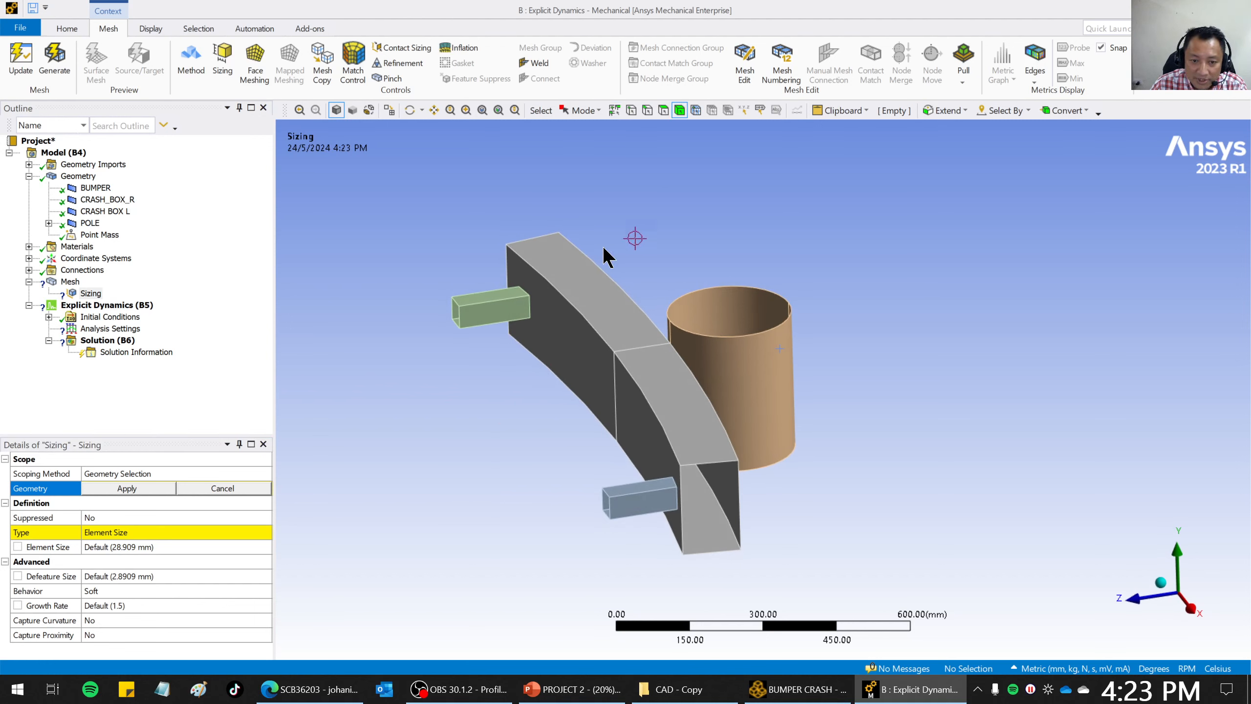
pyautogui.click(497, 309)
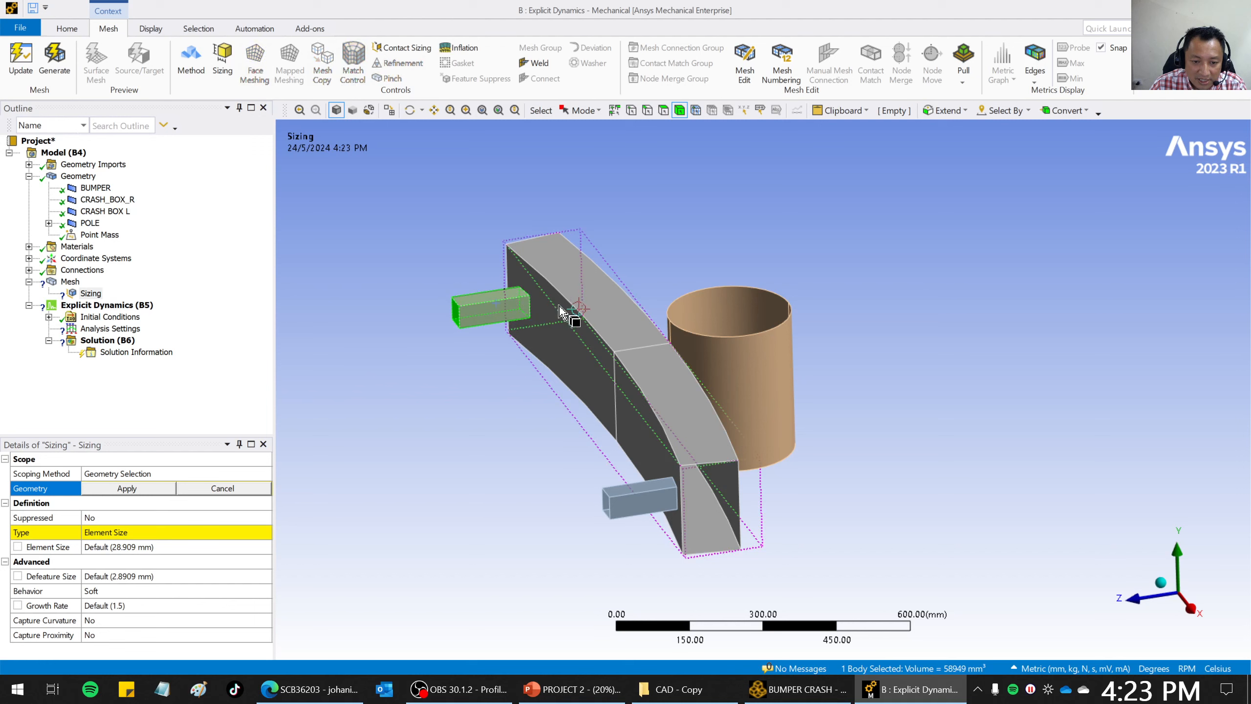
pyautogui.keyDown('ctrl'); pyautogui.click(582, 287); pyautogui.keyUp('ctrl')
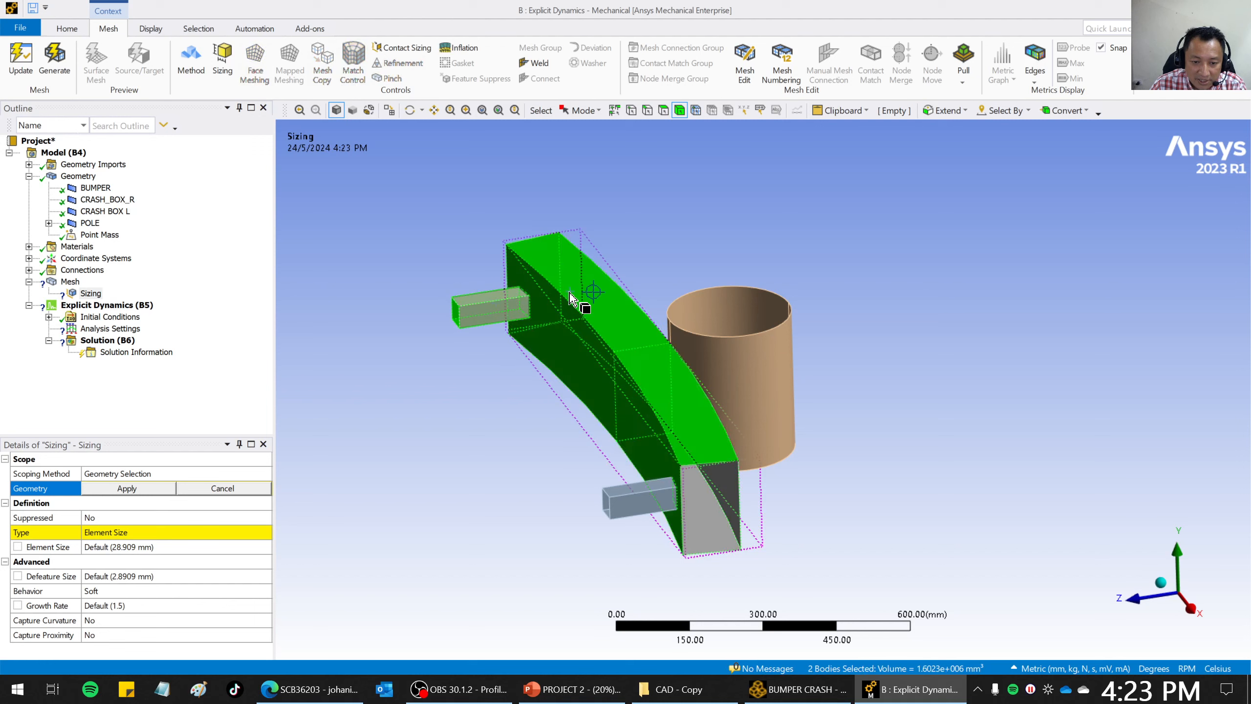
pyautogui.keyDown('ctrl'); pyautogui.click(641, 499); pyautogui.keyUp('ctrl')
pyautogui.click(151, 488)
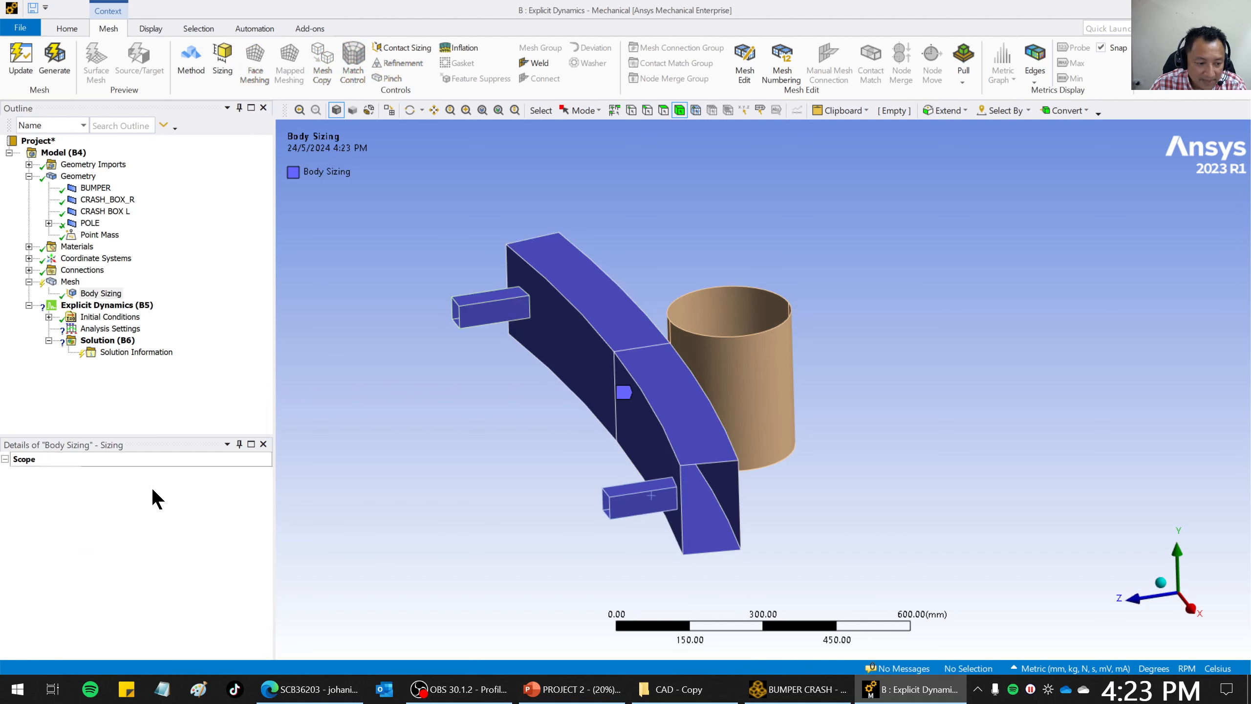
# Set the element size of the body sizing to 20 mm.
pyautogui.moveTo(363, 510); pyautogui.dragTo(318, 518, button='middle')
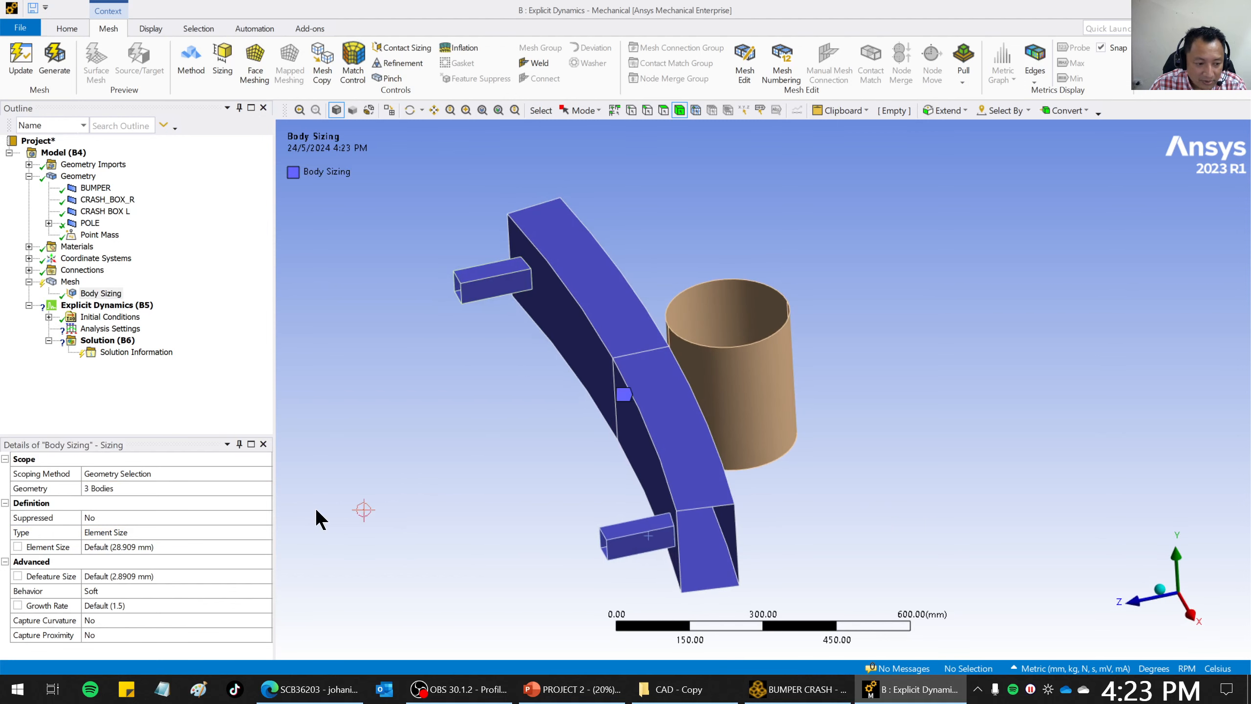
pyautogui.click(129, 547)
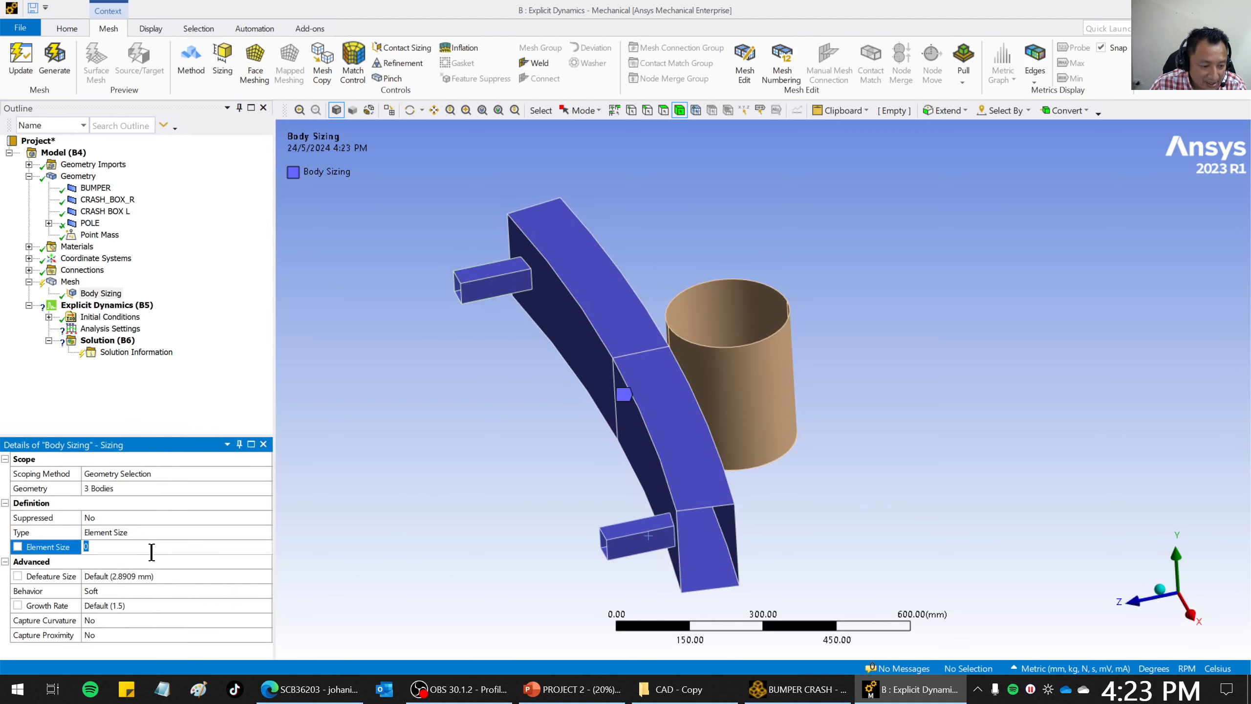
pyautogui.click(339, 566)
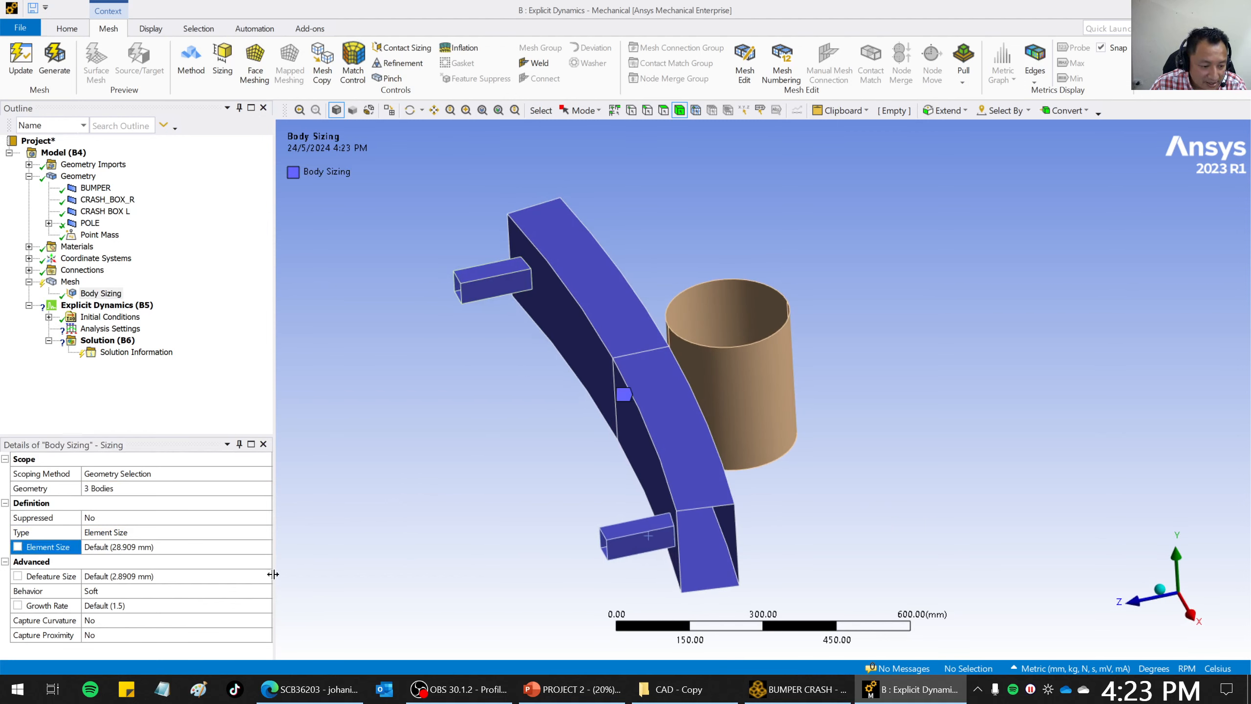
pyautogui.click(164, 546)
pyautogui.write('20')
pyautogui.press('Return')
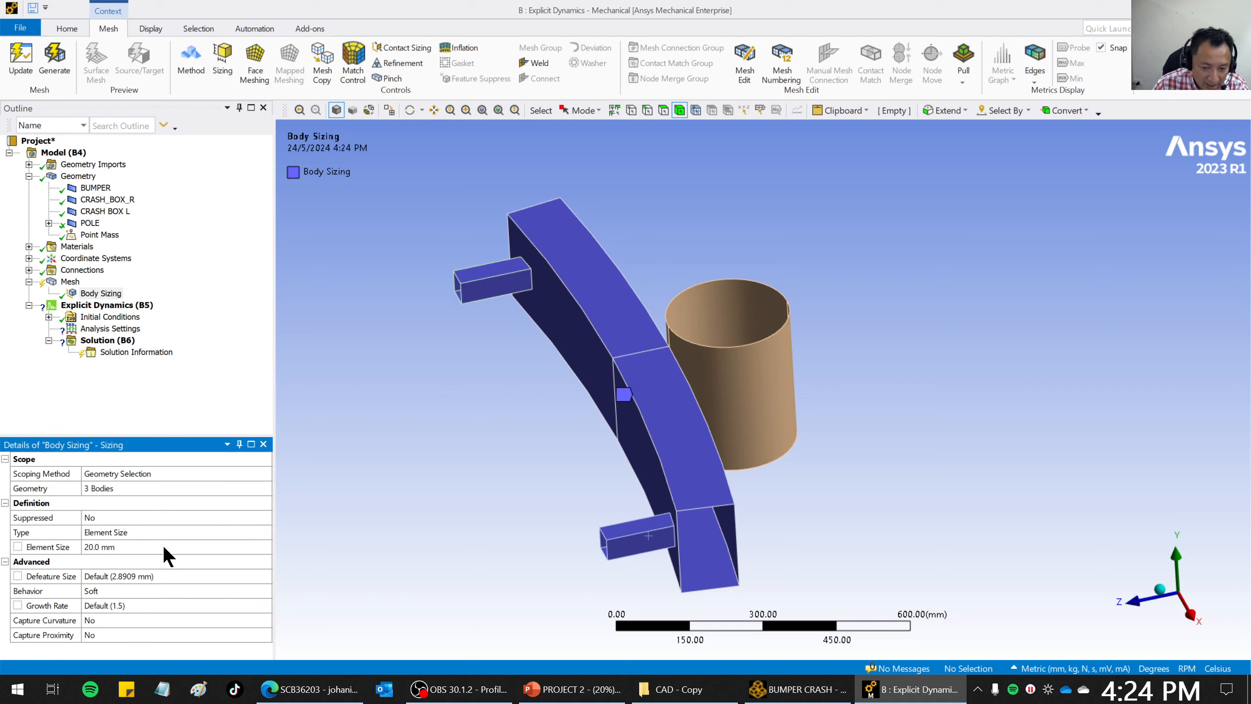
# Regenerate the mesh with the body sizing applied to the bumper and crash boxes.
pyautogui.rightClick(70, 282)
pyautogui.click(143, 308)
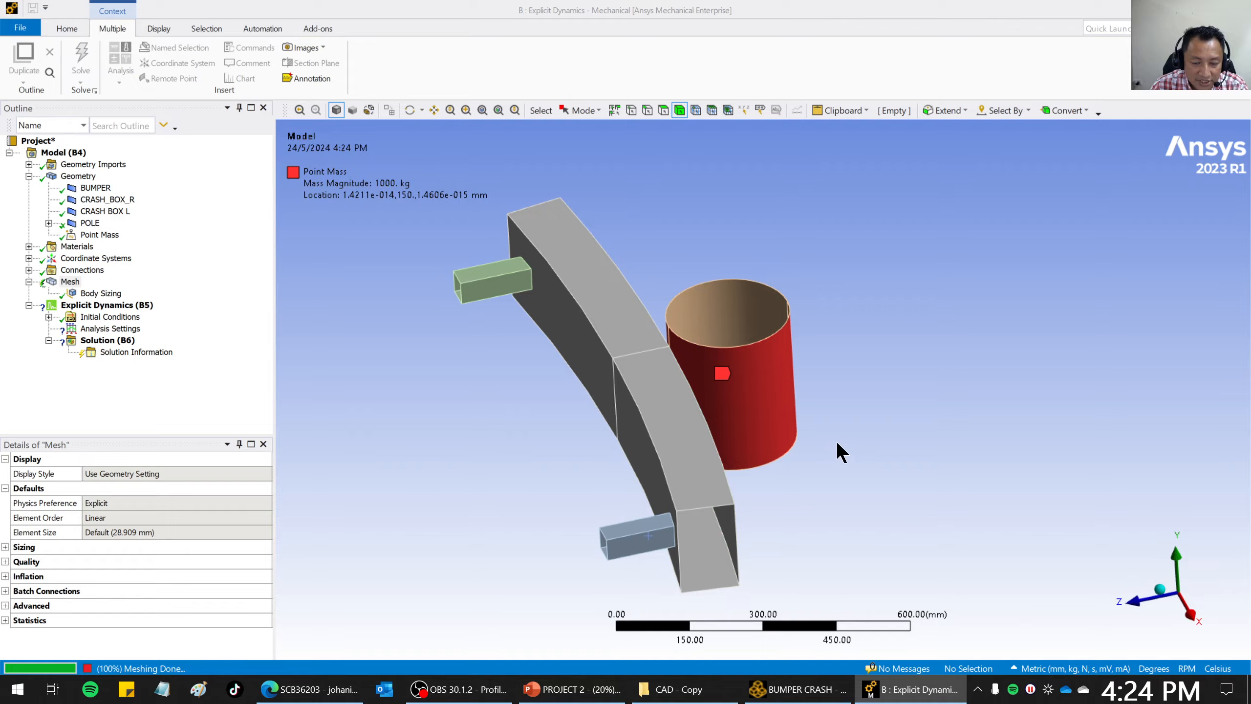
pyautogui.moveTo(835, 436); pyautogui.dragTo(848, 414, button='middle')
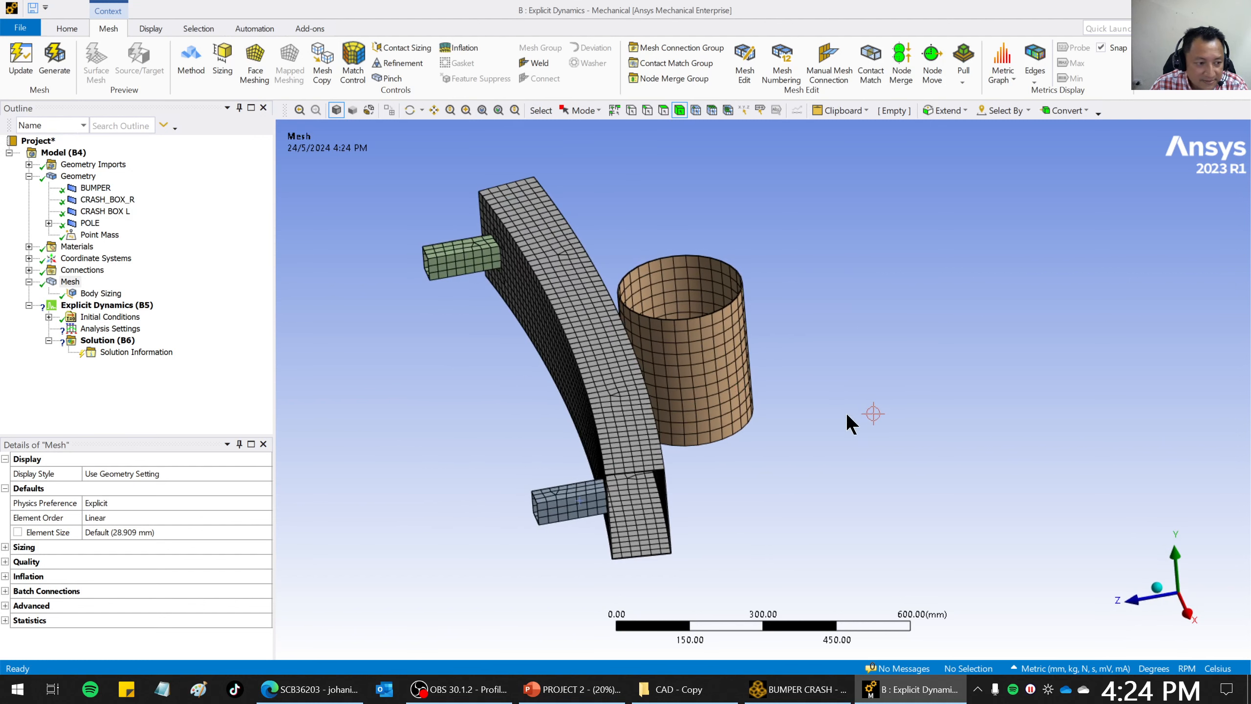
# Check the body sizing settings and the mesh statistics for node and element counts, and inspect the refined mesh.
pyautogui.click(86, 294)
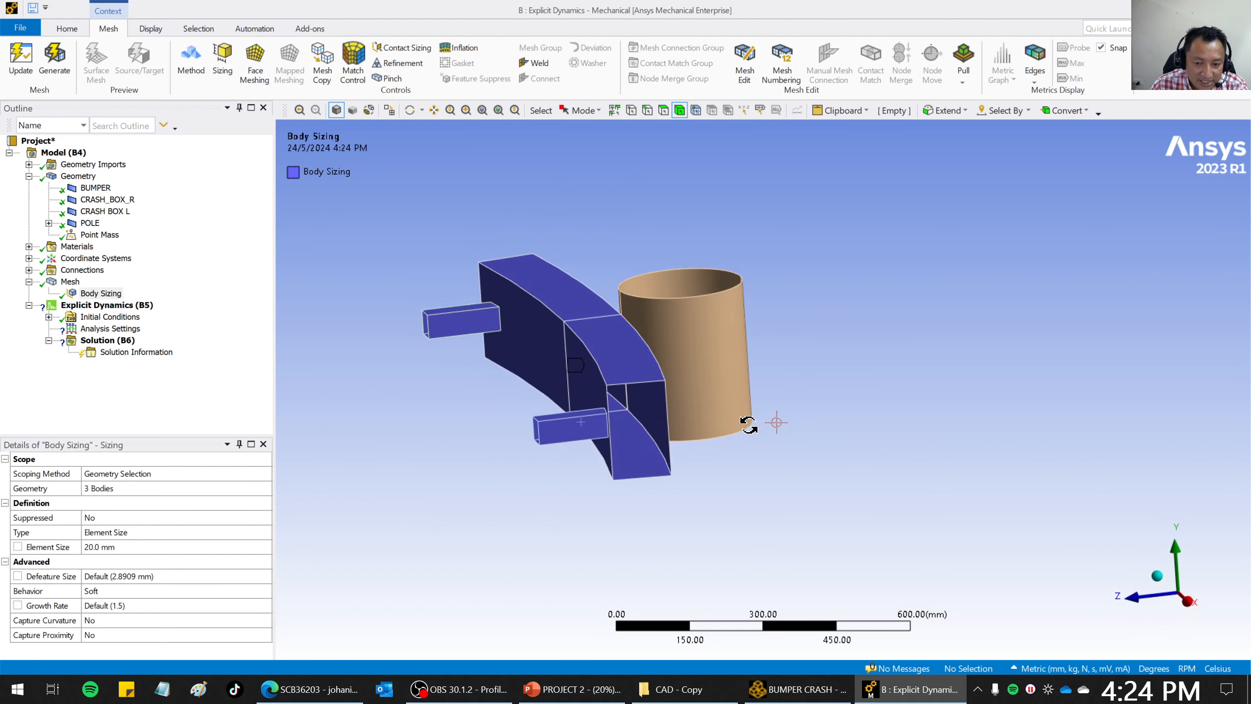
pyautogui.click(71, 281)
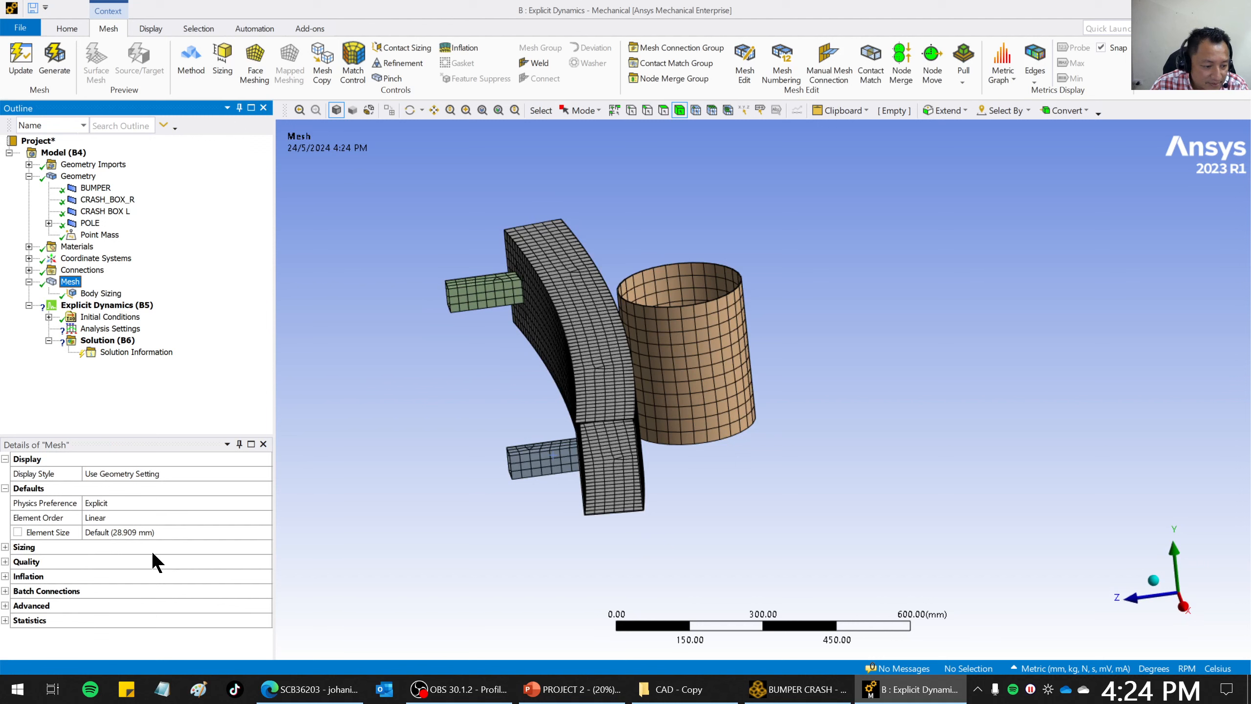
pyautogui.click(5, 621)
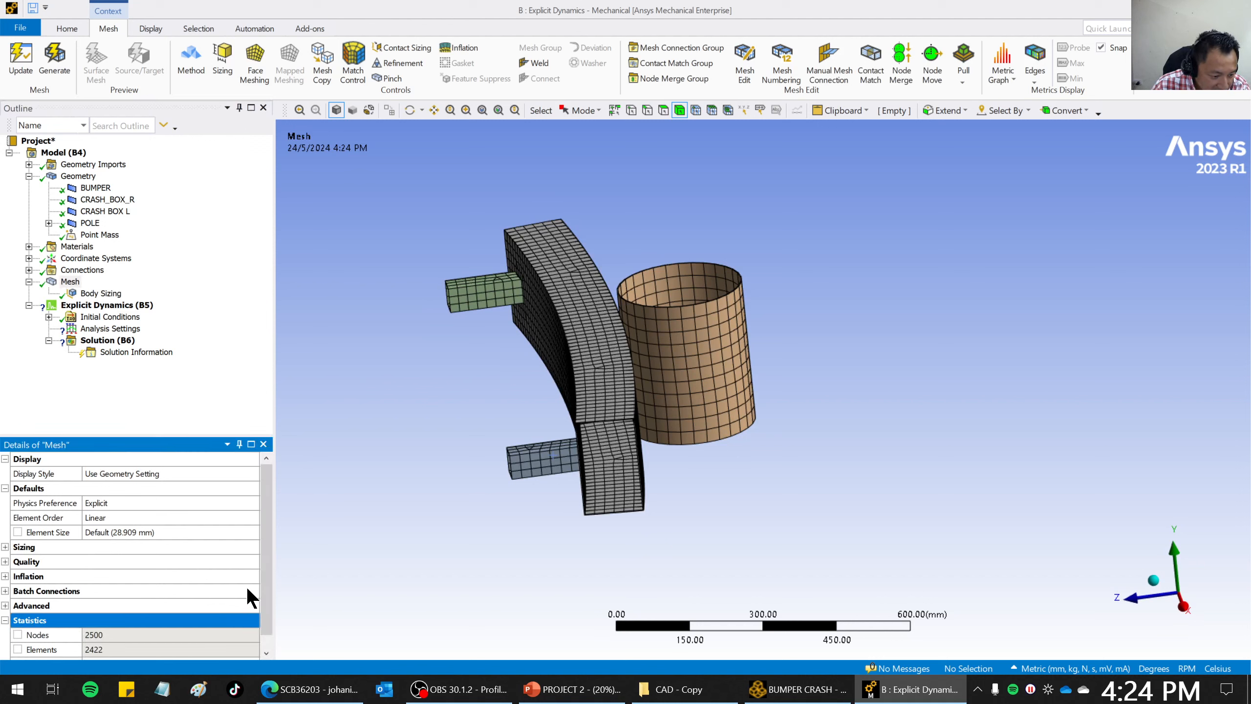
pyautogui.scroll(-1, 268, 626)
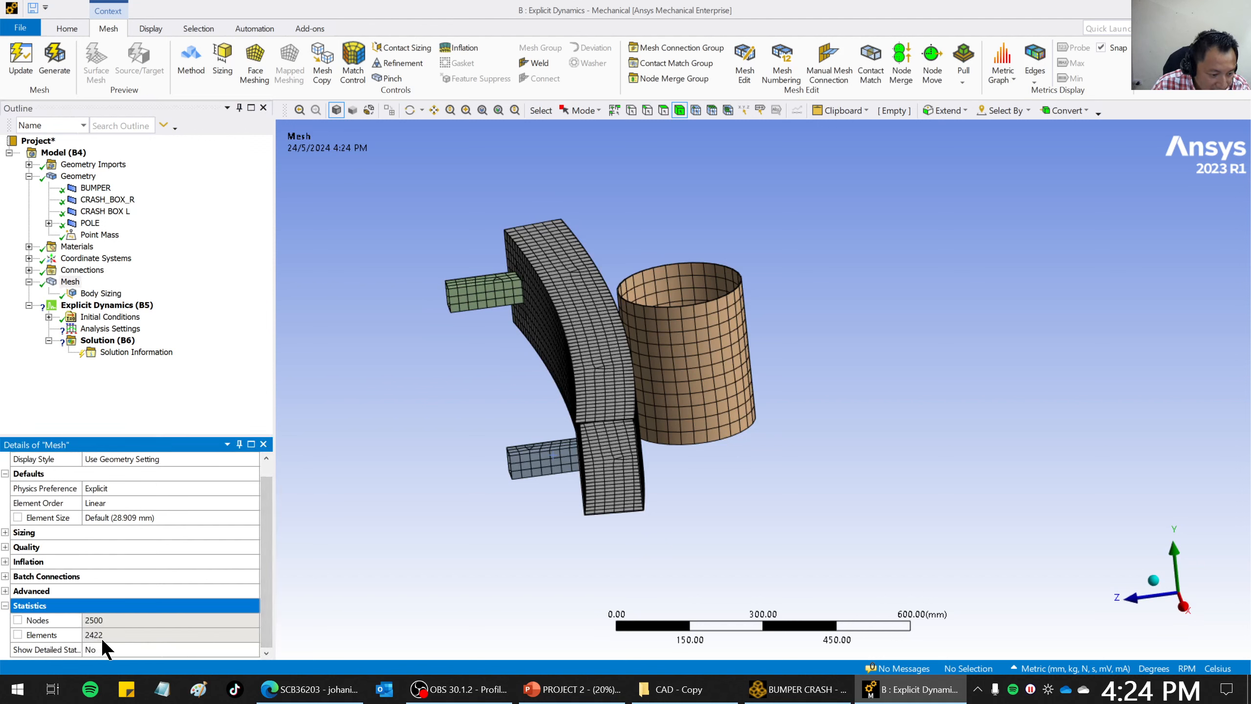
pyautogui.moveTo(888, 321); pyautogui.dragTo(818, 367, button='middle')
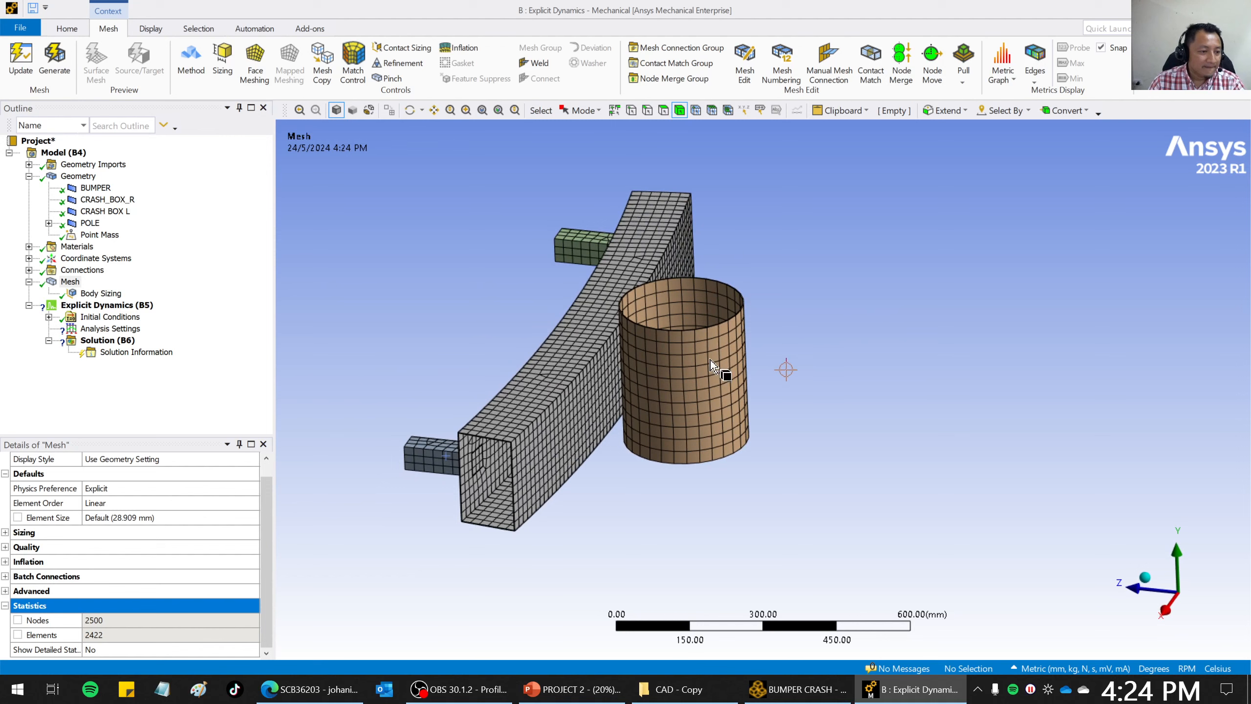
pyautogui.moveTo(578, 407)
pyautogui.mouseDown(button='middle')
pyautogui.moveTo(619, 390)
pyautogui.moveTo(579, 399)
pyautogui.mouseUp(button='middle')
# Insert a velocity under the initial conditions of the explicit dynamics analysis.
pyautogui.click(117, 306)
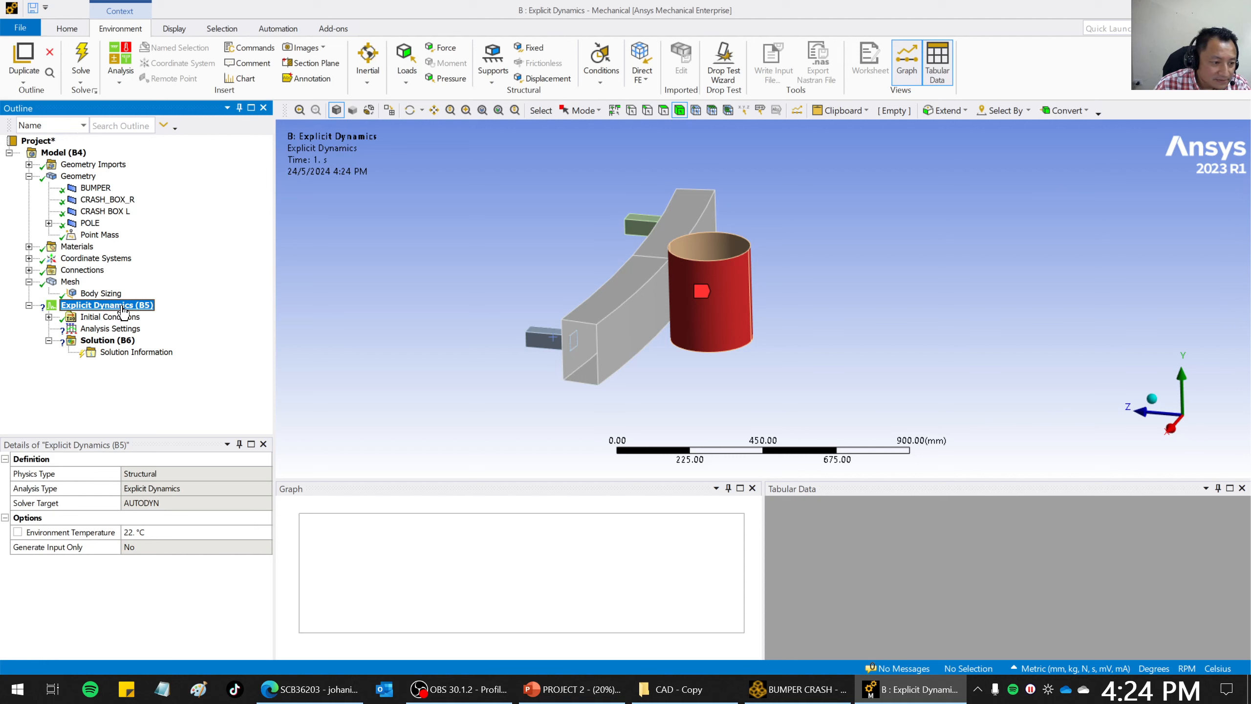
pyautogui.moveTo(797, 312); pyautogui.dragTo(791, 318, button='middle')
pyautogui.click(97, 320)
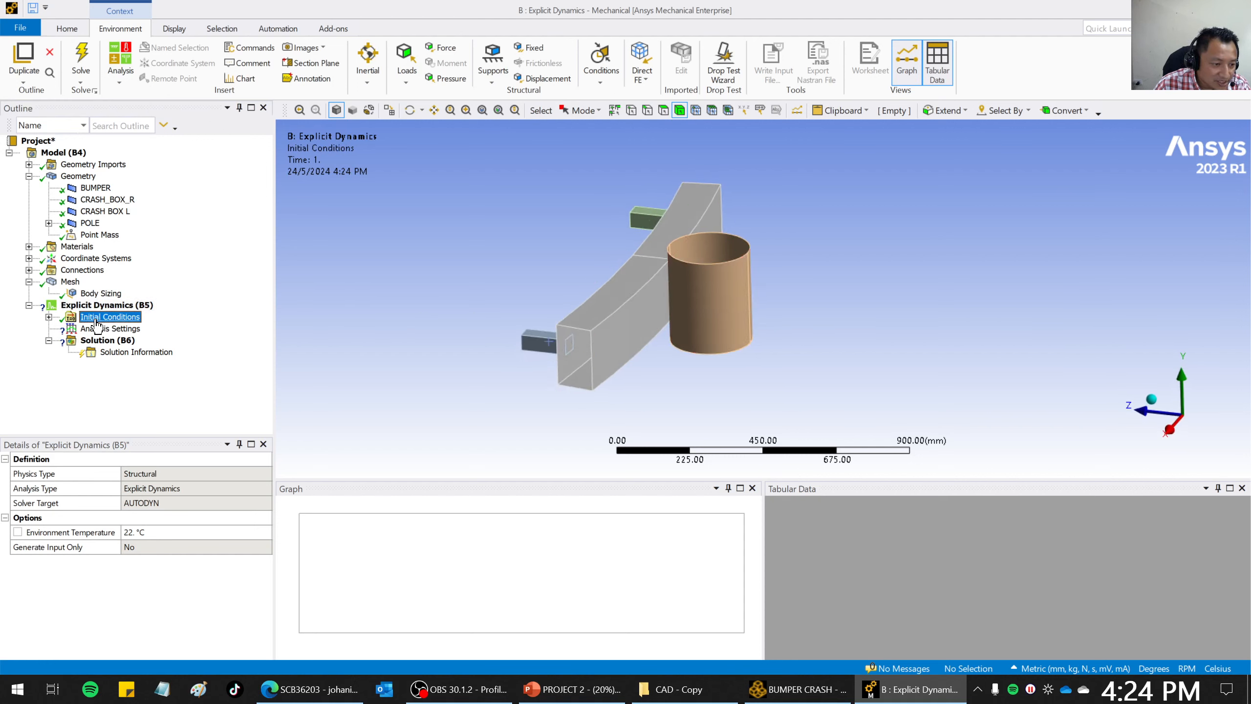
pyautogui.click(49, 317)
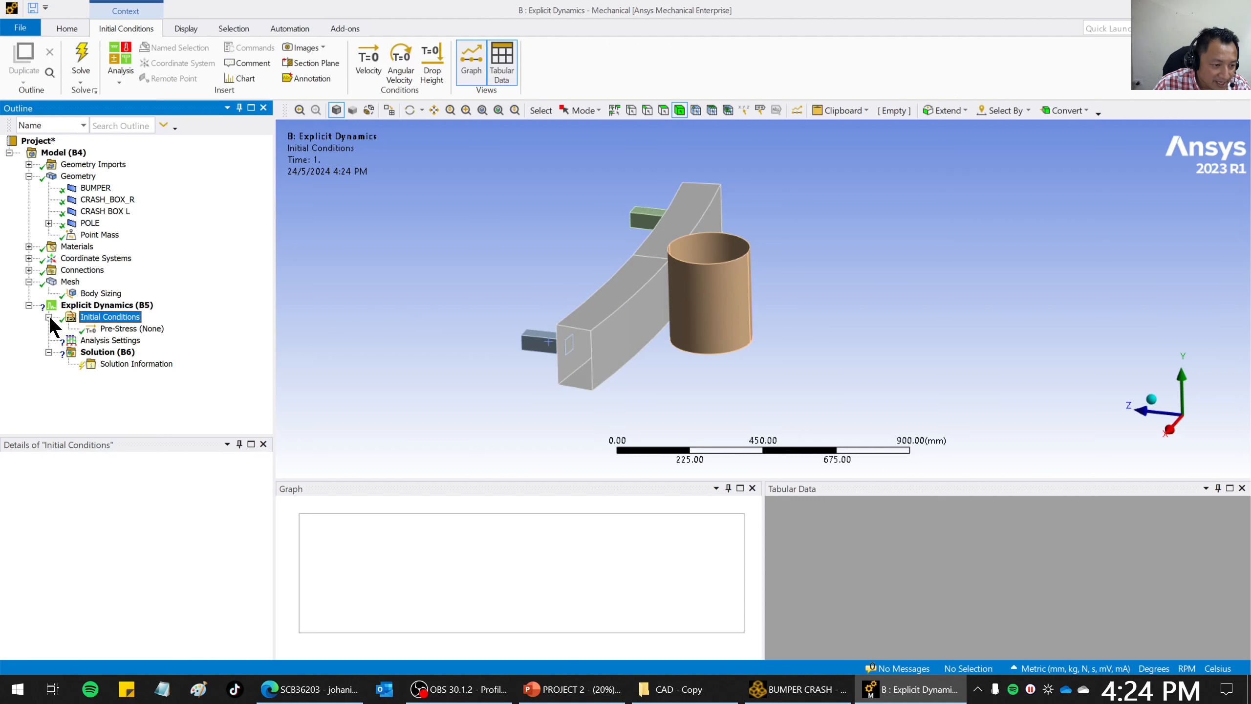
pyautogui.click(148, 329)
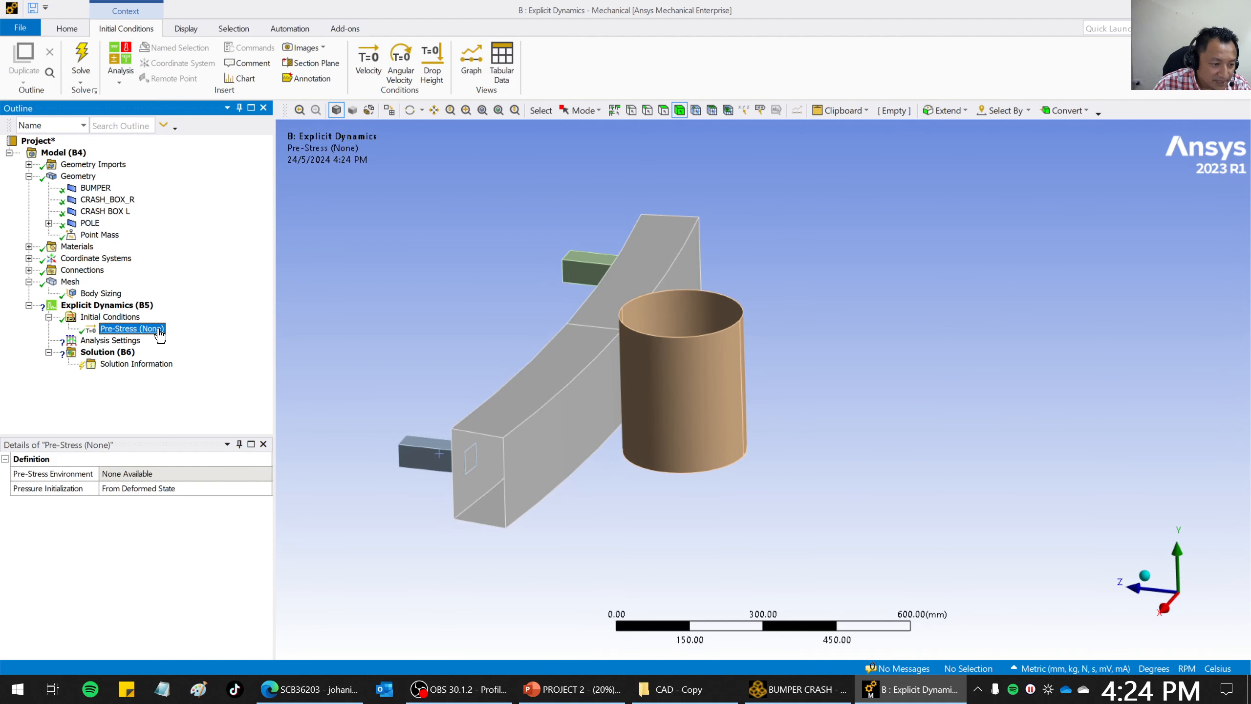
pyautogui.rightClick(127, 319)
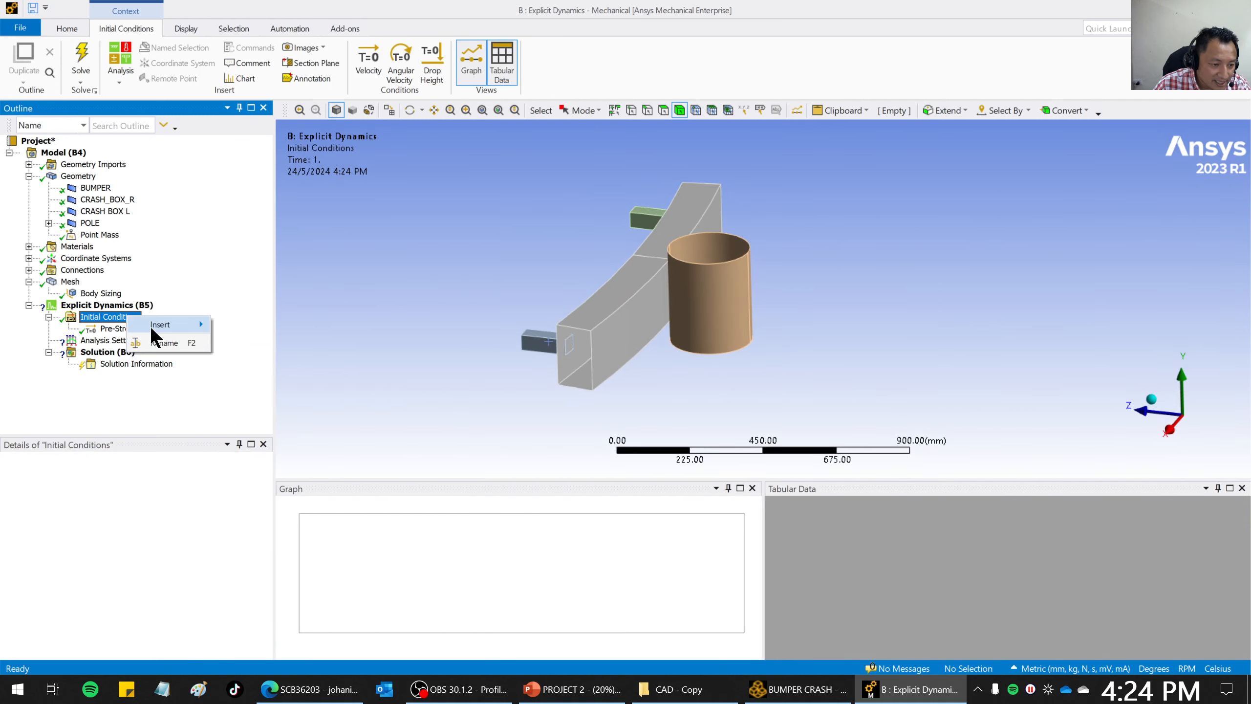
pyautogui.moveTo(150, 326)
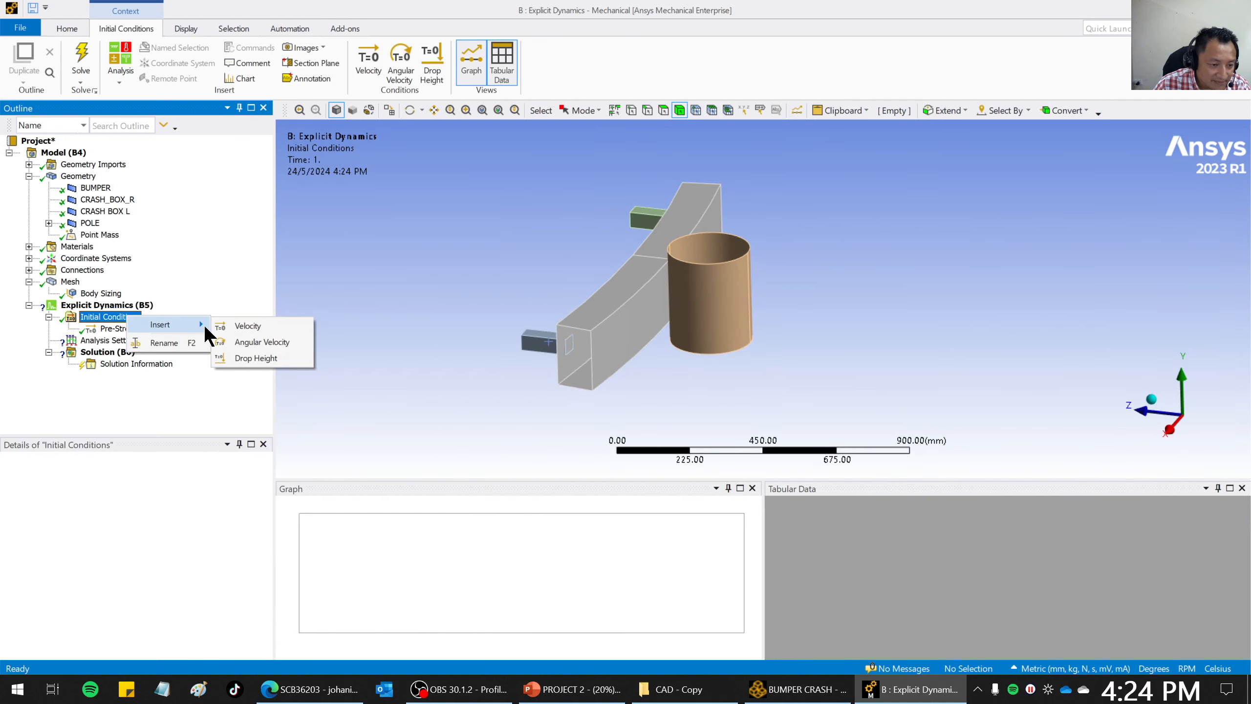
pyautogui.click(248, 326)
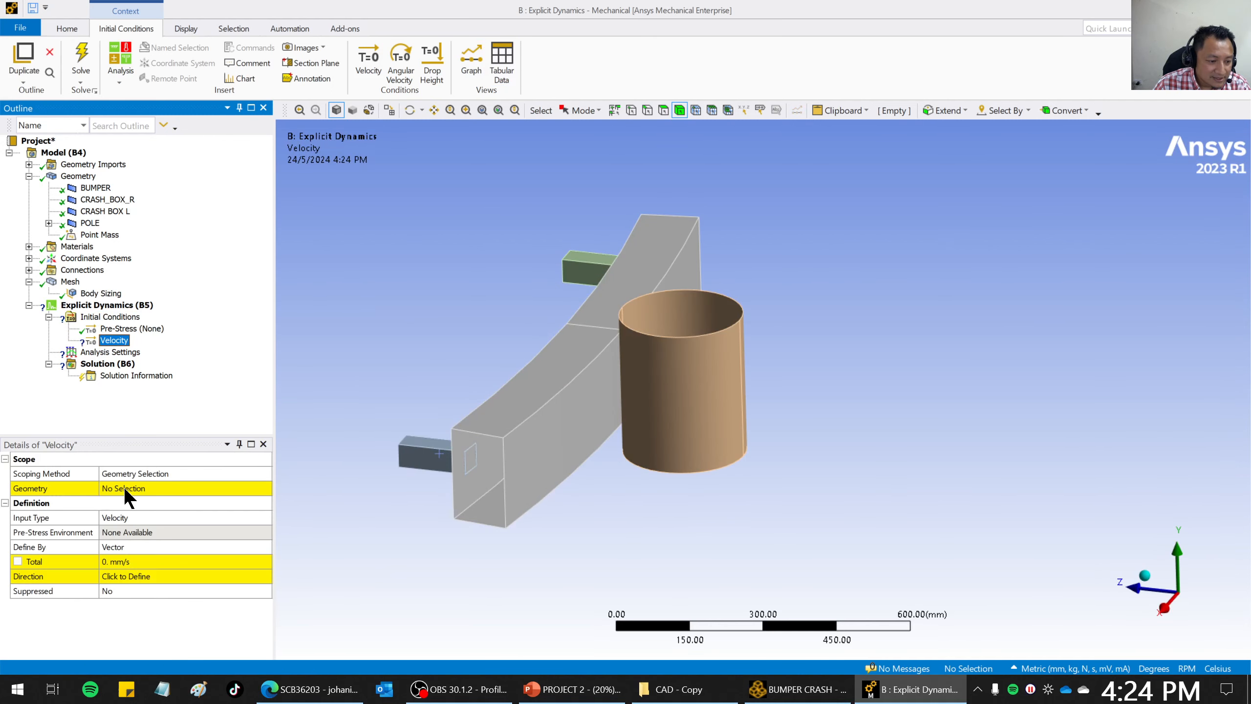
# Scope the initial velocity to the pole body.
pyautogui.click(127, 488)
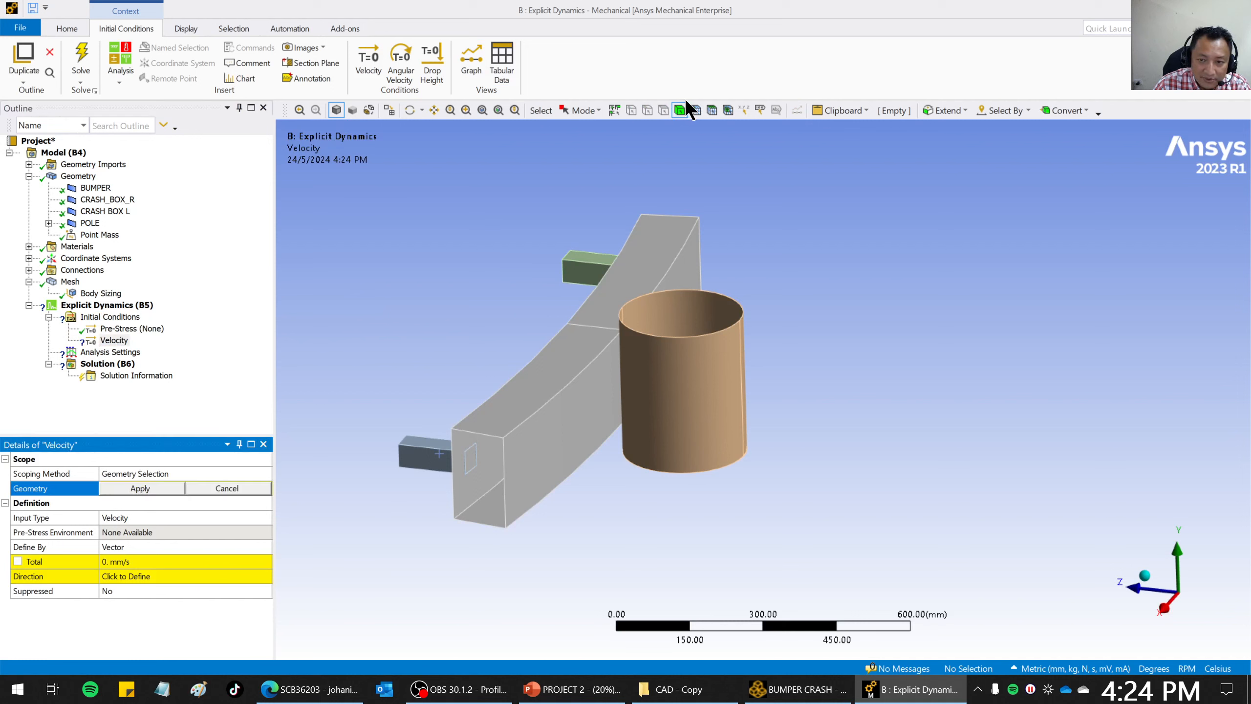
pyautogui.click(689, 349)
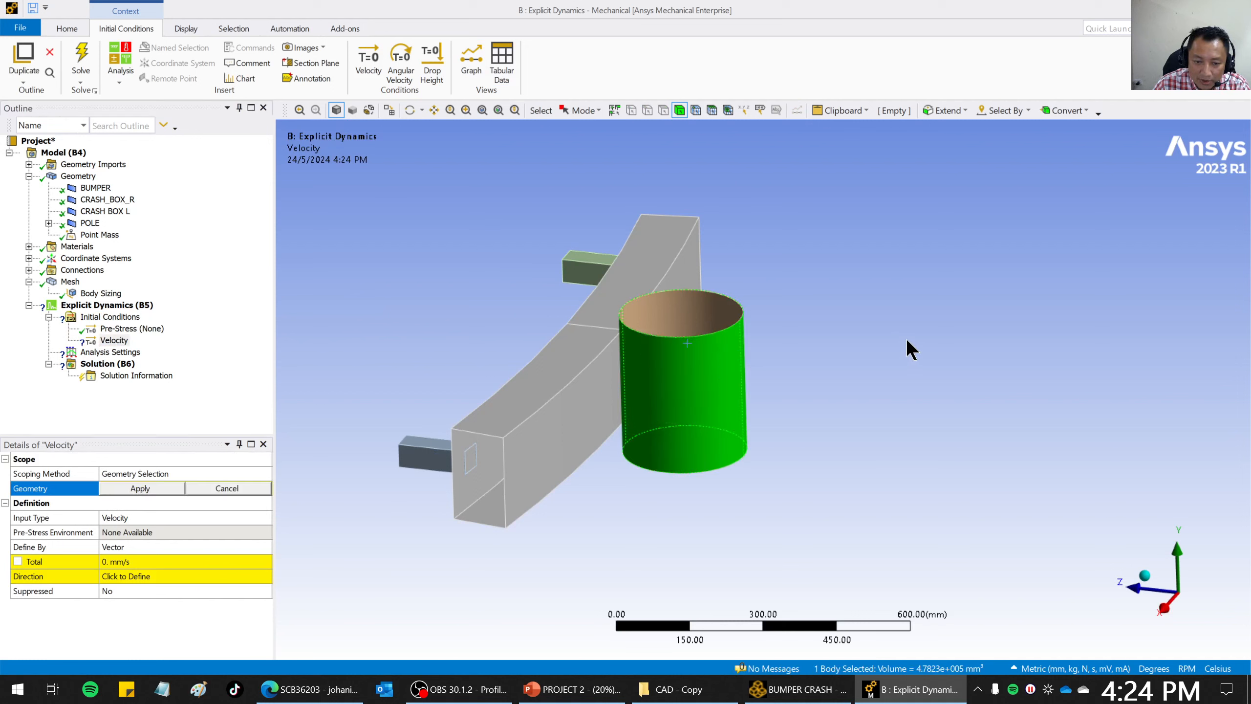
pyautogui.click(147, 487)
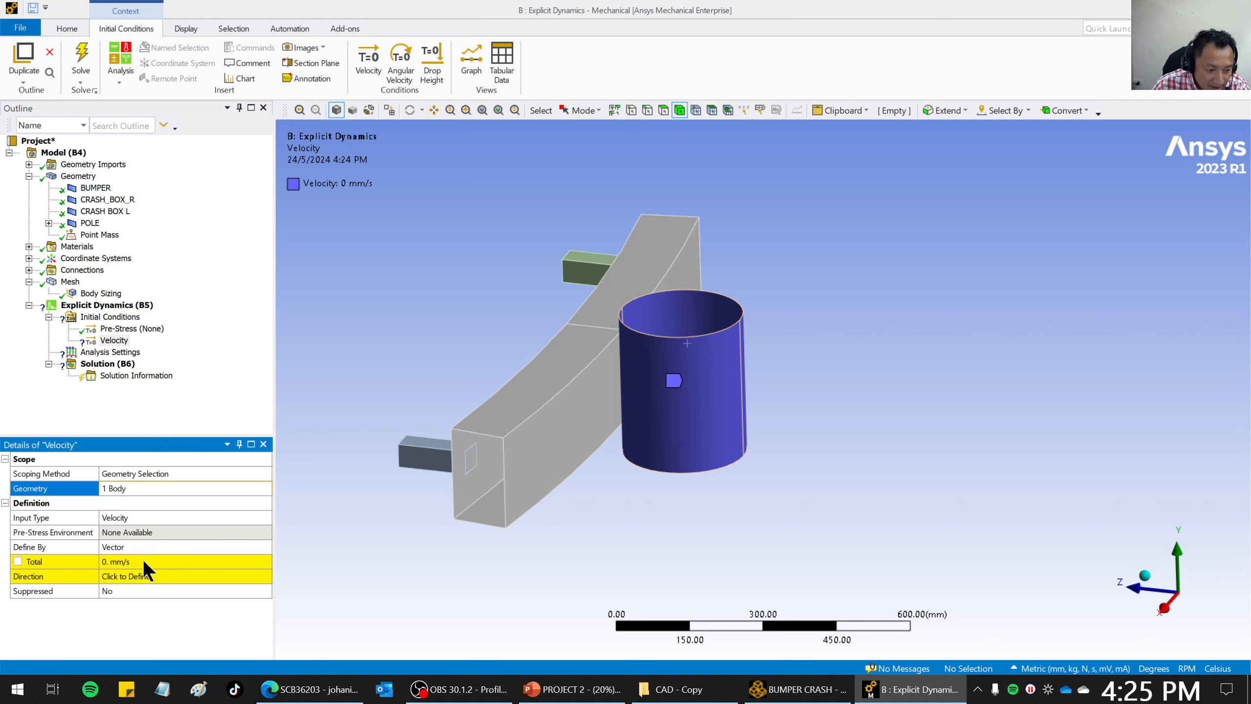
# Define the pole's initial velocity by components instead of by vector.
pyautogui.click(135, 546)
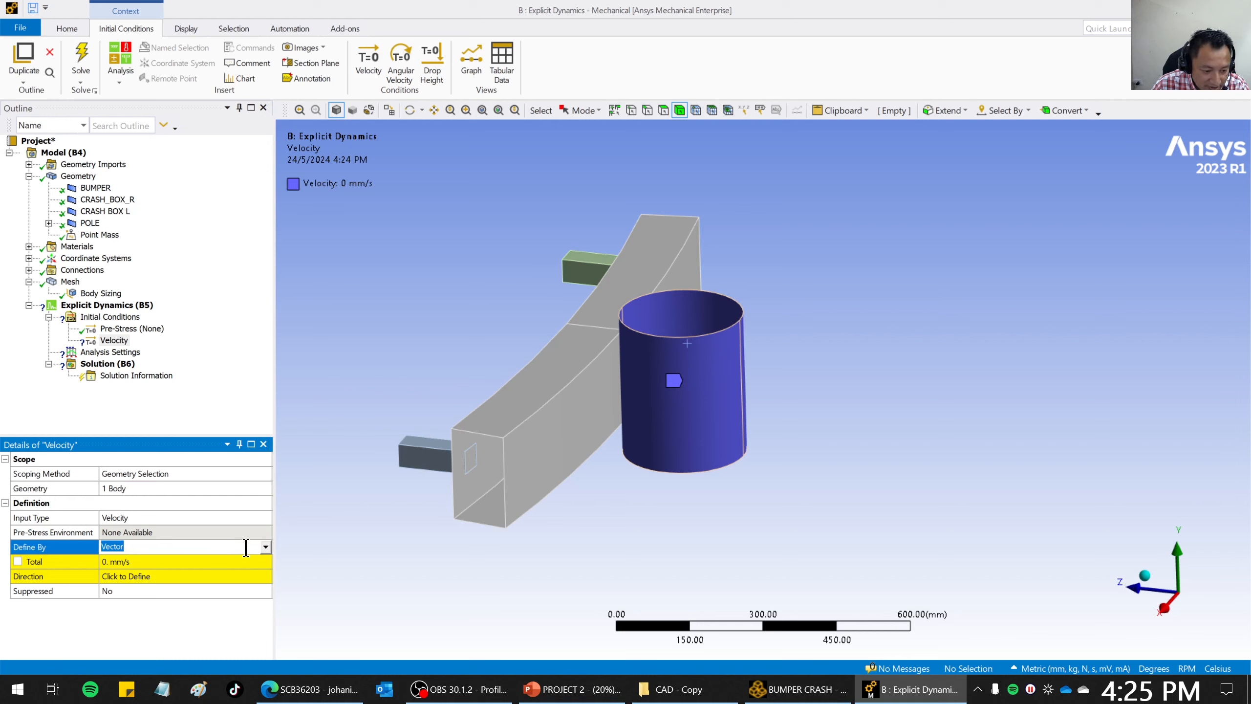
pyautogui.click(266, 546)
pyautogui.click(220, 557)
pyautogui.click(266, 546)
pyautogui.click(207, 573)
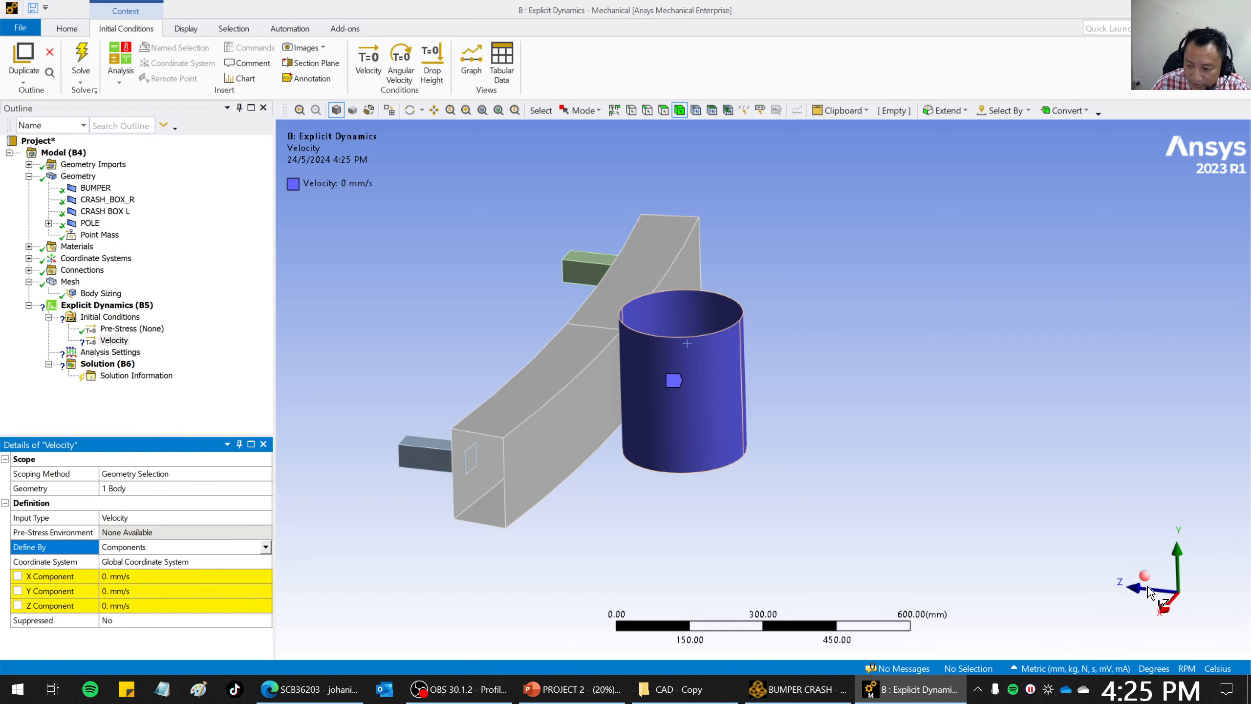
# Set the Z component of the pole's initial velocity to 29000 mm/s.
pyautogui.click(135, 605)
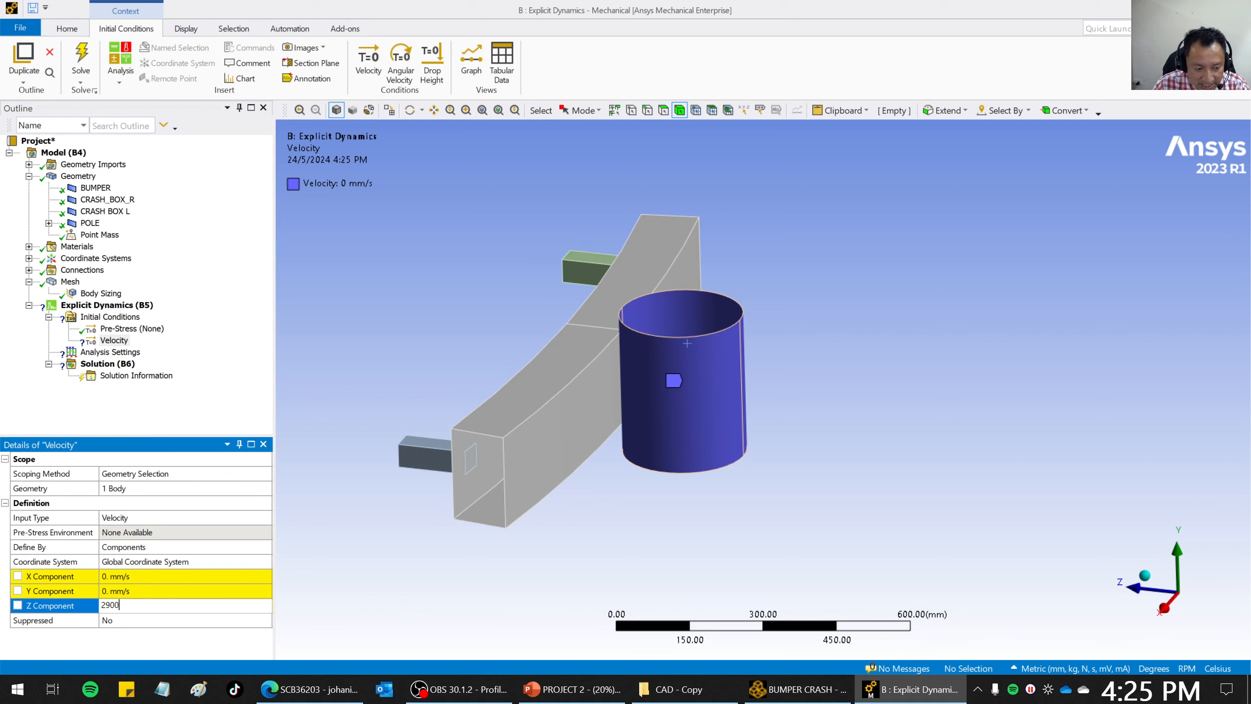
pyautogui.press('Return')
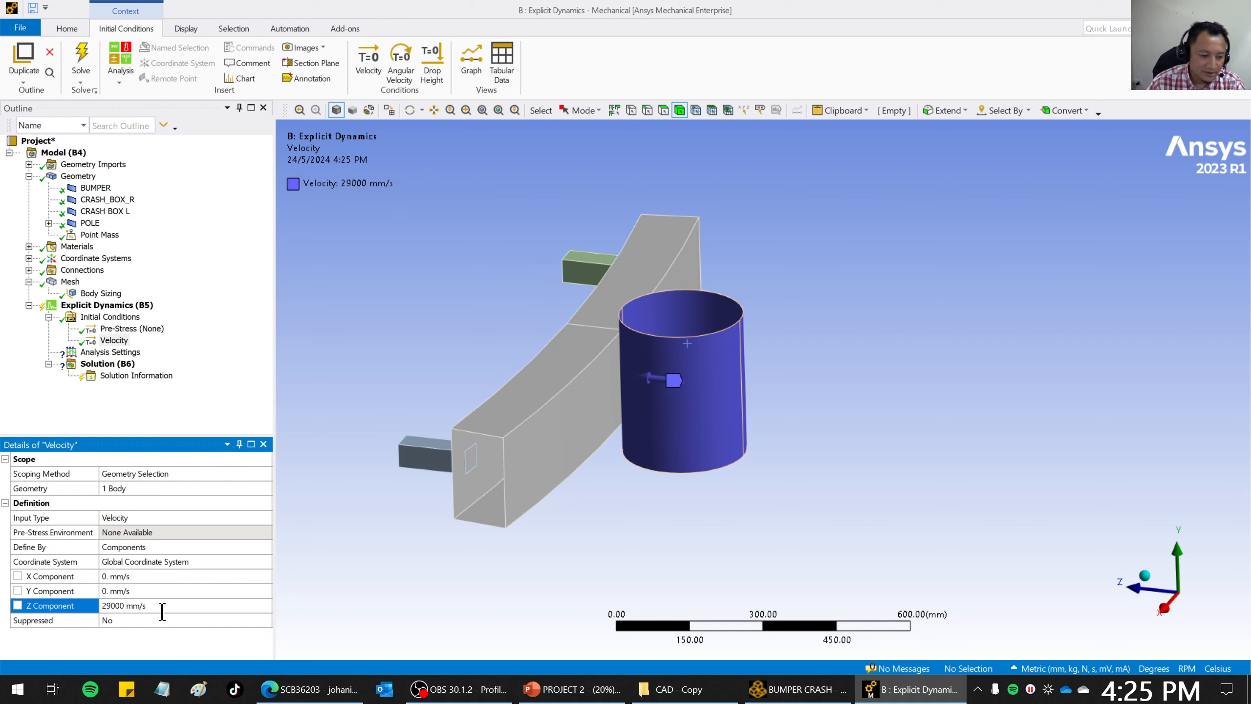
pyautogui.click(182, 604)
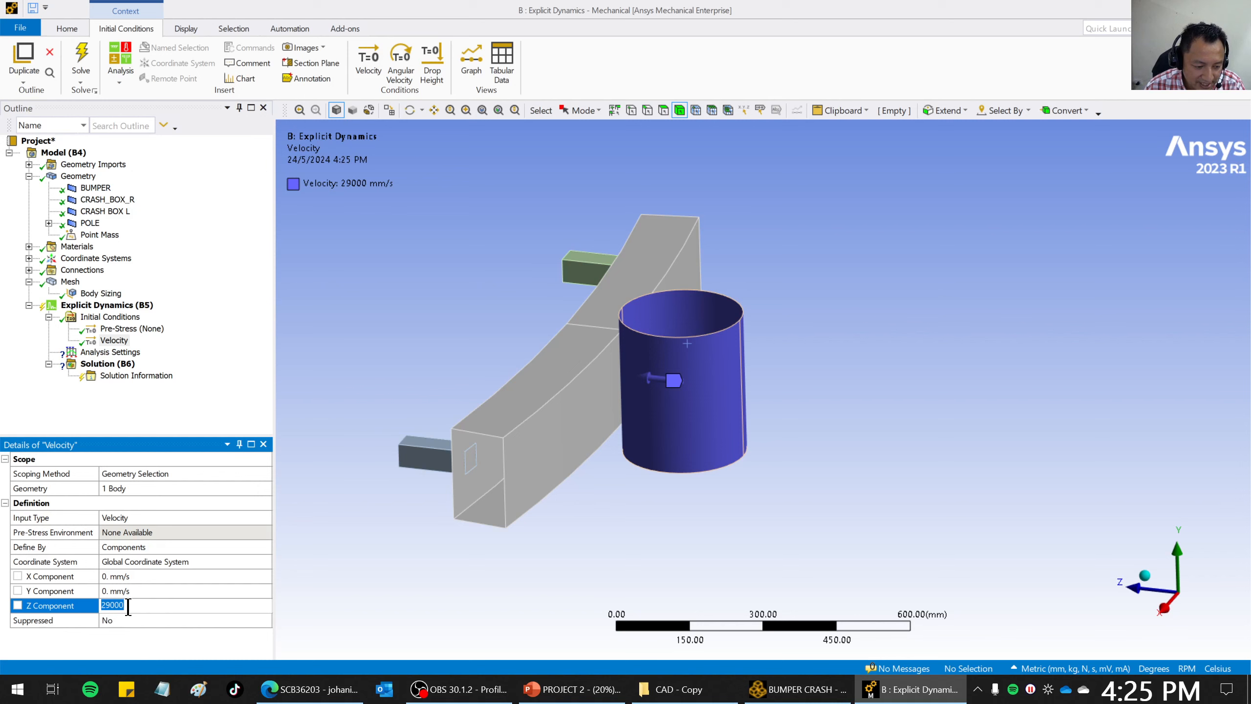
pyautogui.click(133, 605)
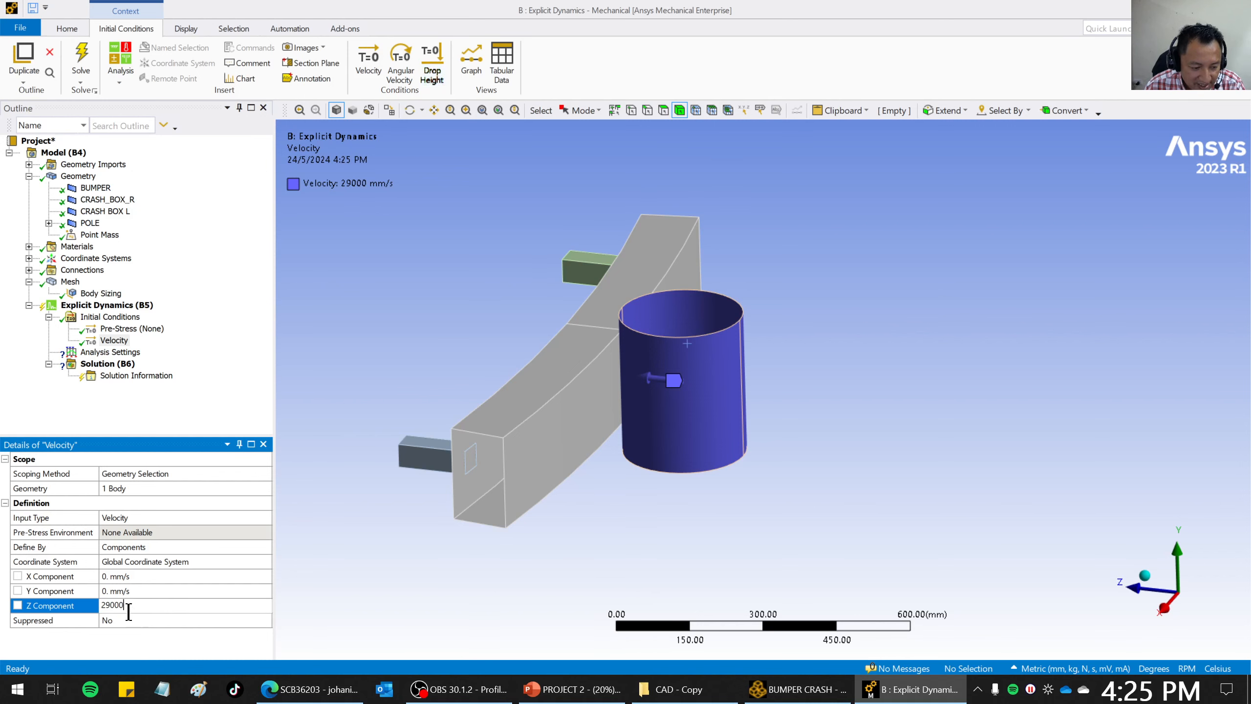
# Switch to the Edge browser and look up the "km to mm" unit conversion in a new tab.
pyautogui.click(310, 690)
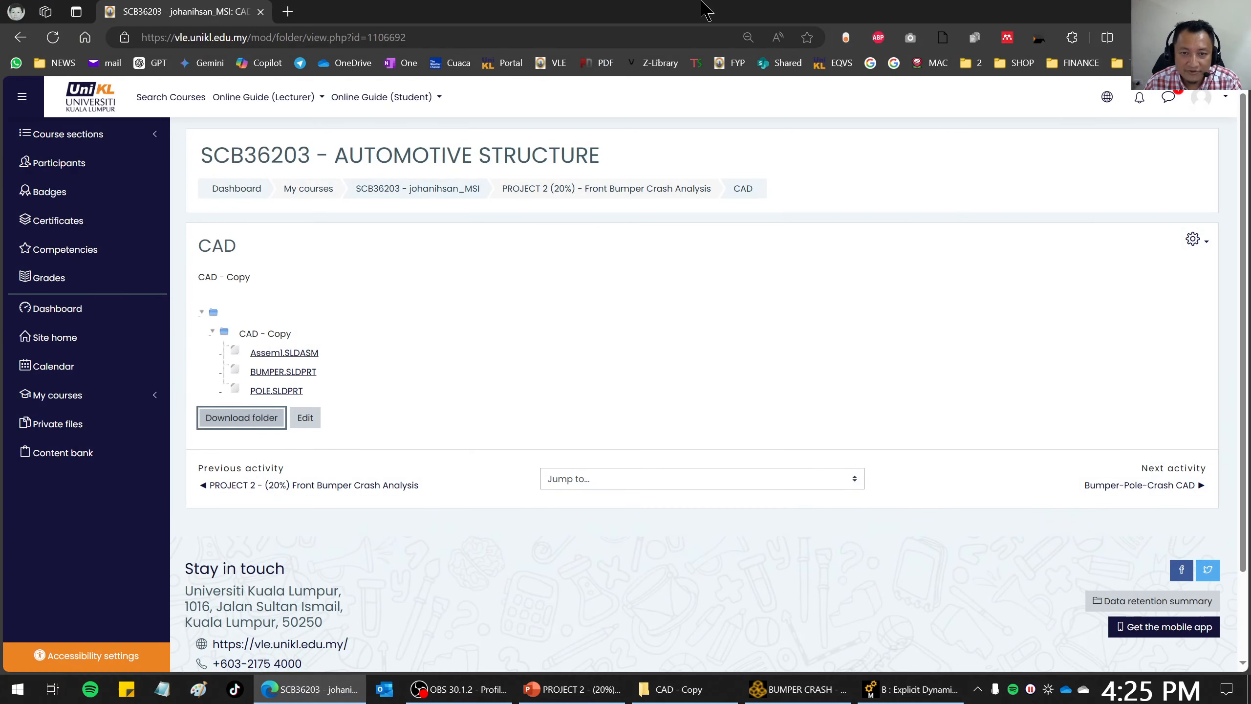
pyautogui.click(288, 11)
pyautogui.click(297, 37)
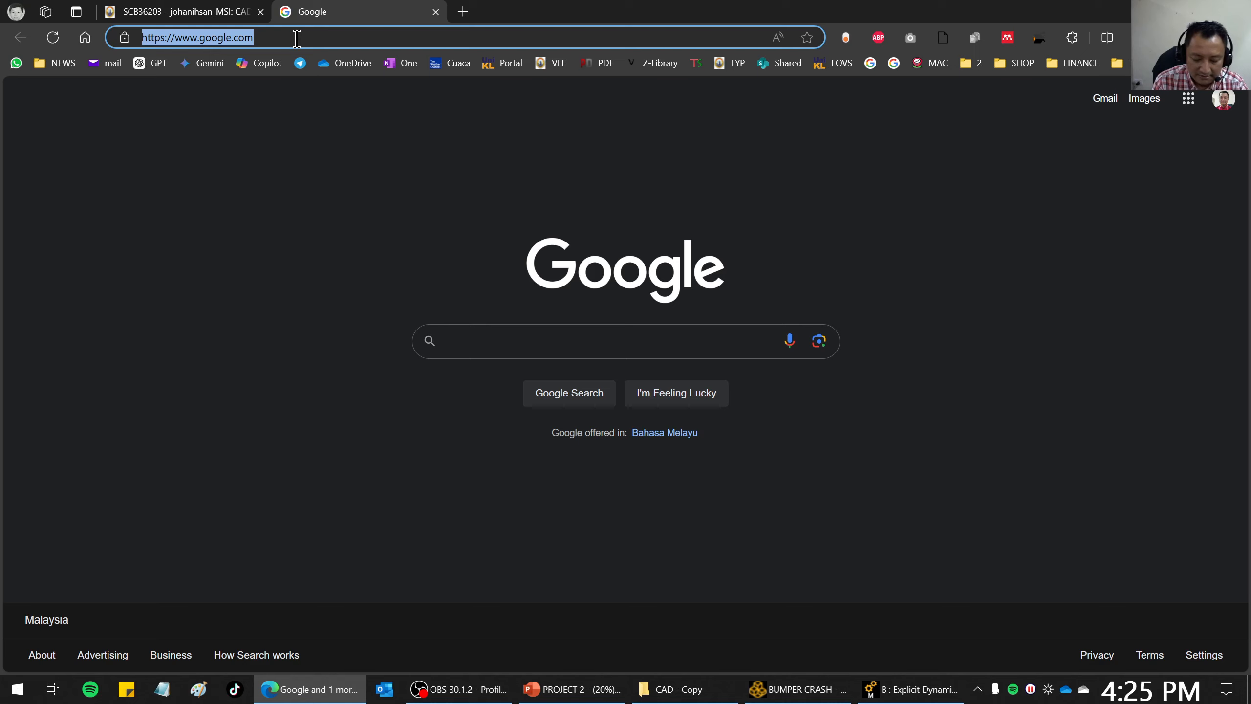
pyautogui.write('km to mm')
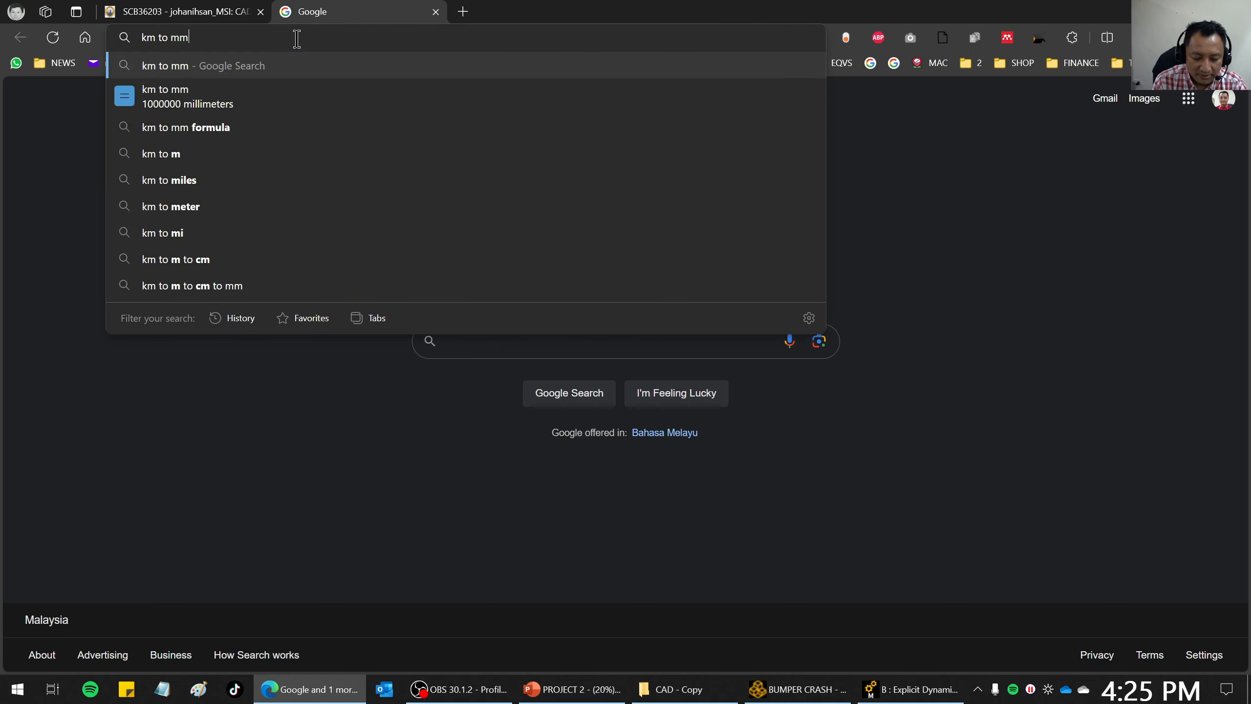
# Search the web for a km/h to mm/s conversion and convert 29 km/h to millimetres per second.
pyautogui.write('/s')
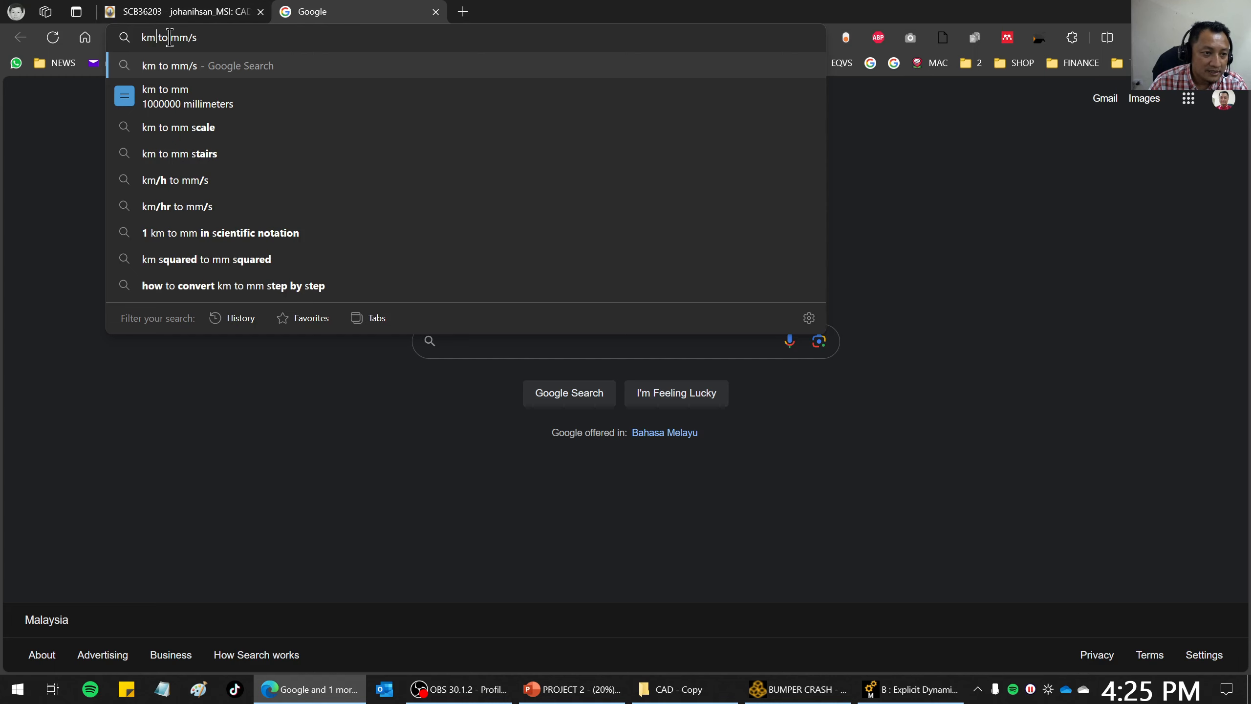
pyautogui.write('/h')
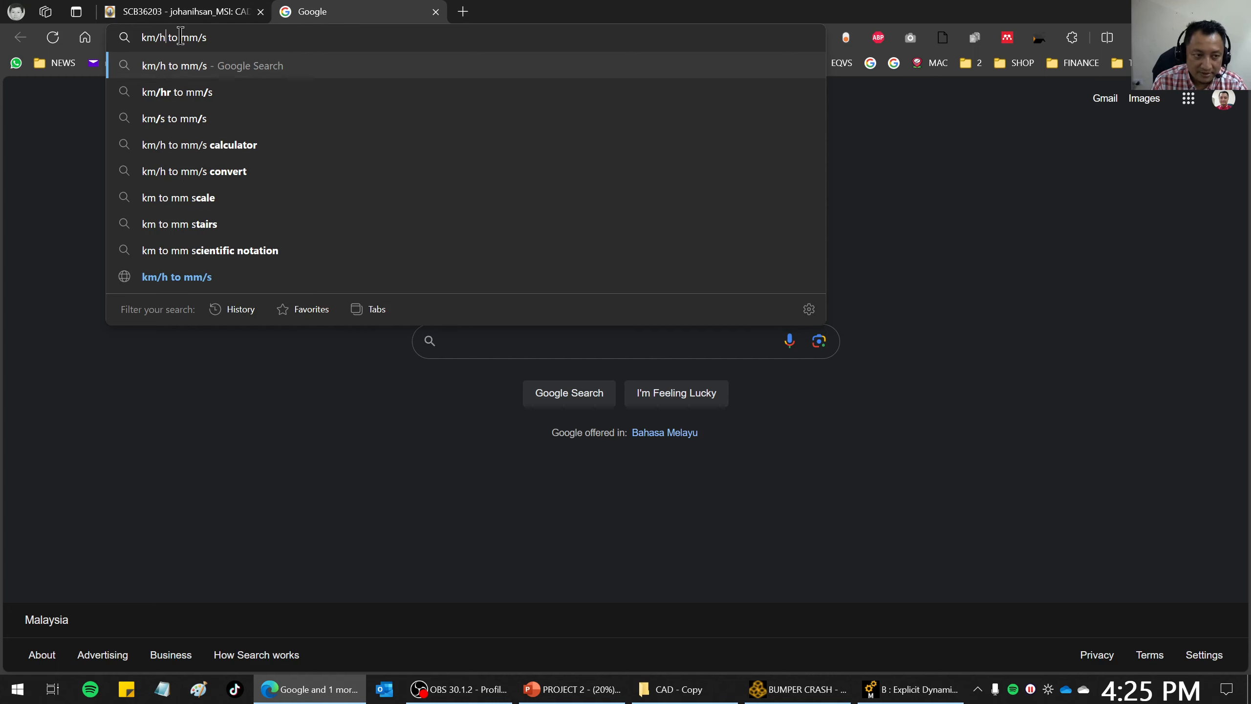
pyautogui.press('Return')
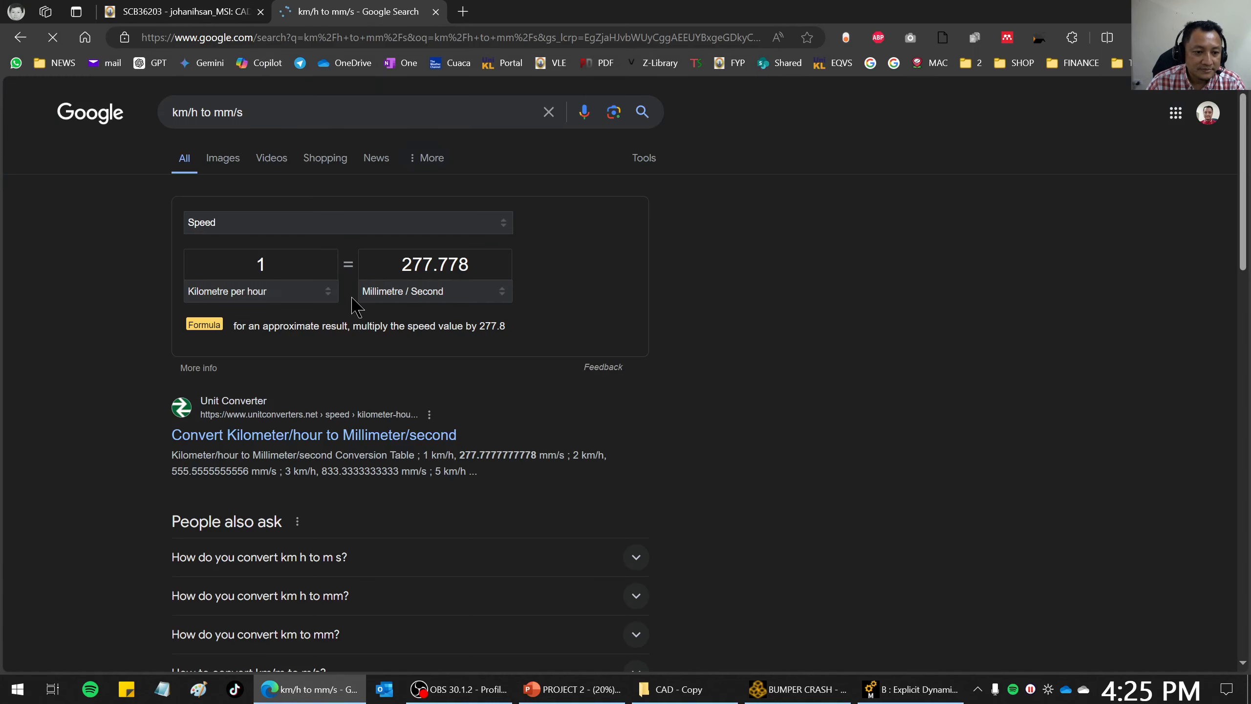
pyautogui.doubleClick(256, 269)
pyautogui.write('29')
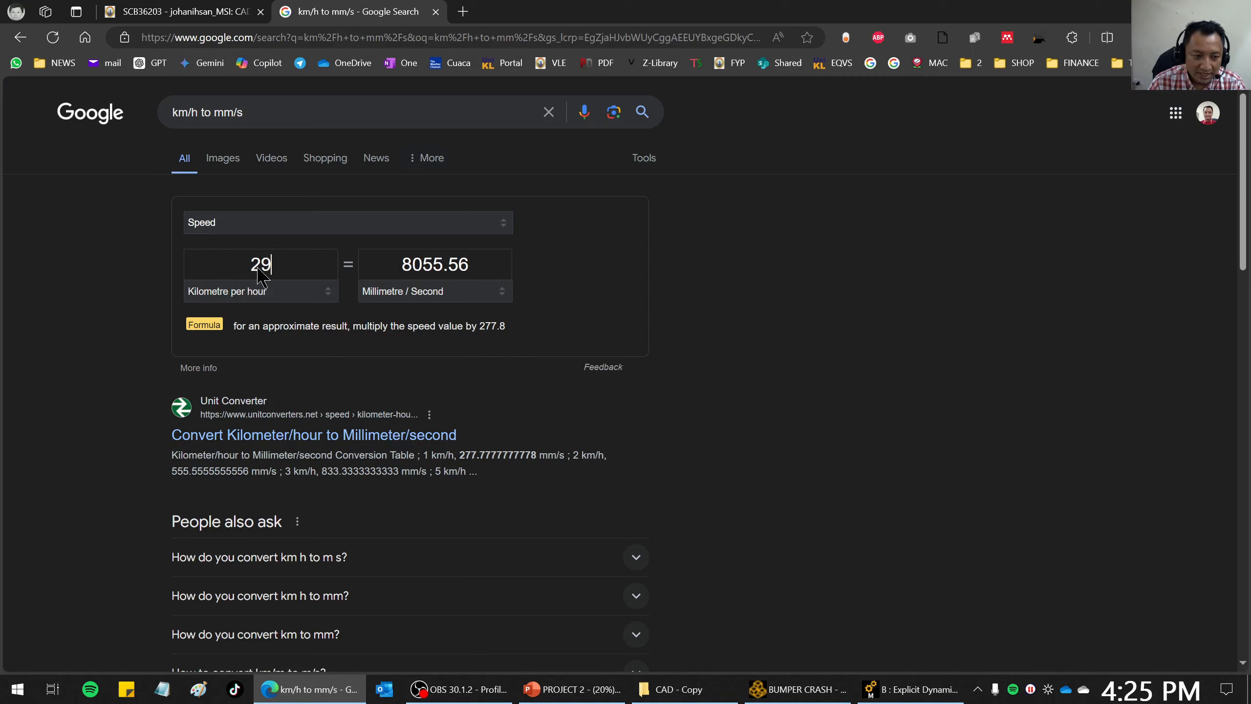
pyautogui.doubleClick(259, 266)
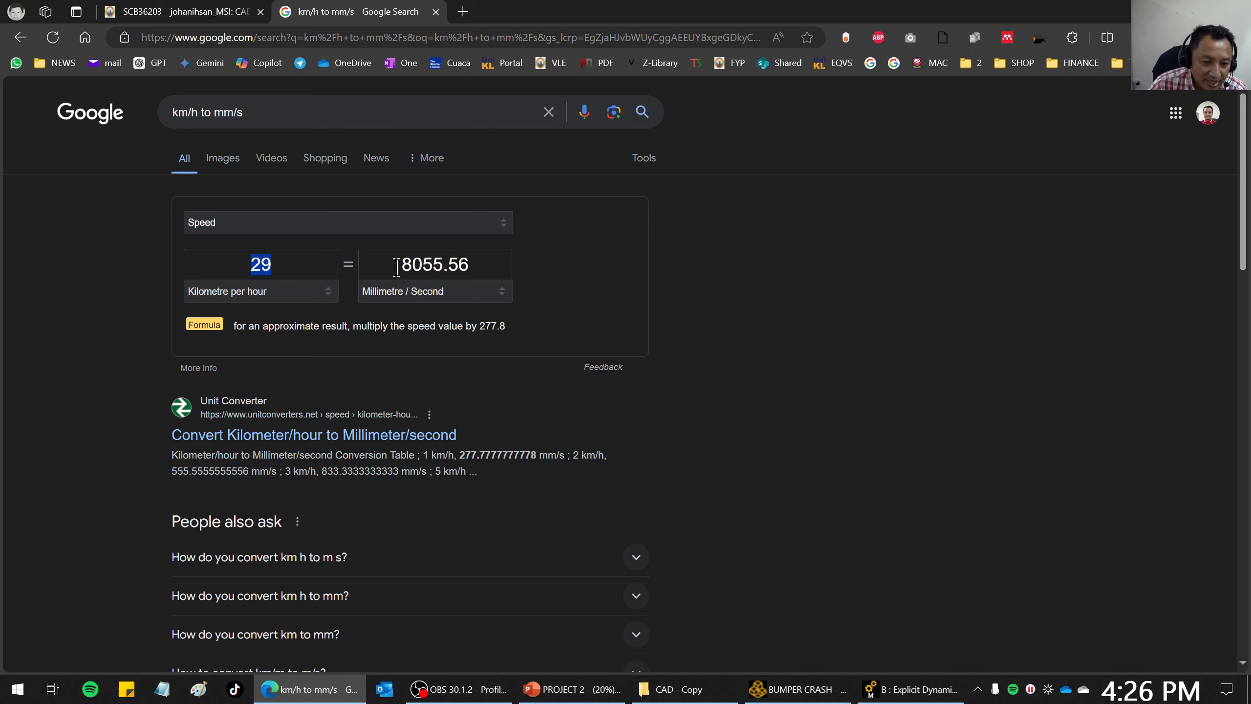
pyautogui.moveTo(398, 265); pyautogui.dragTo(471, 255)
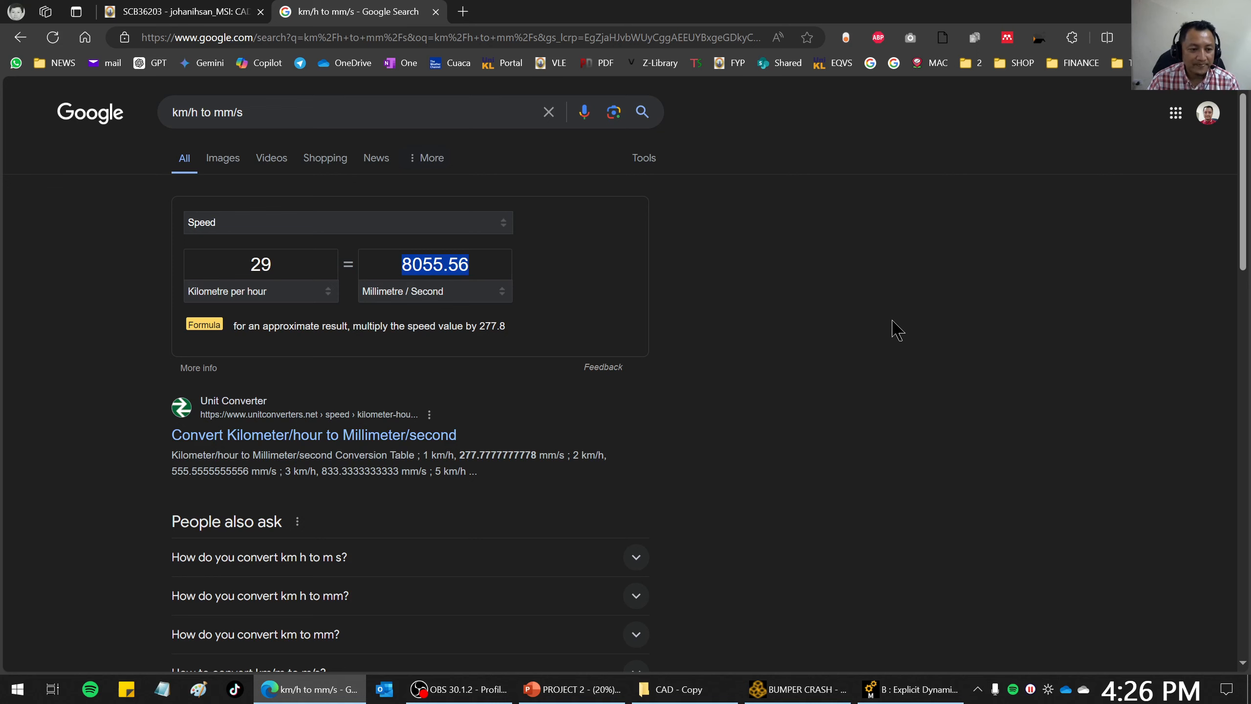
# Switch to Ansys Mechanical and set the Z component of the pole's initial velocity to 8056 mm/s.
pyautogui.click(874, 690)
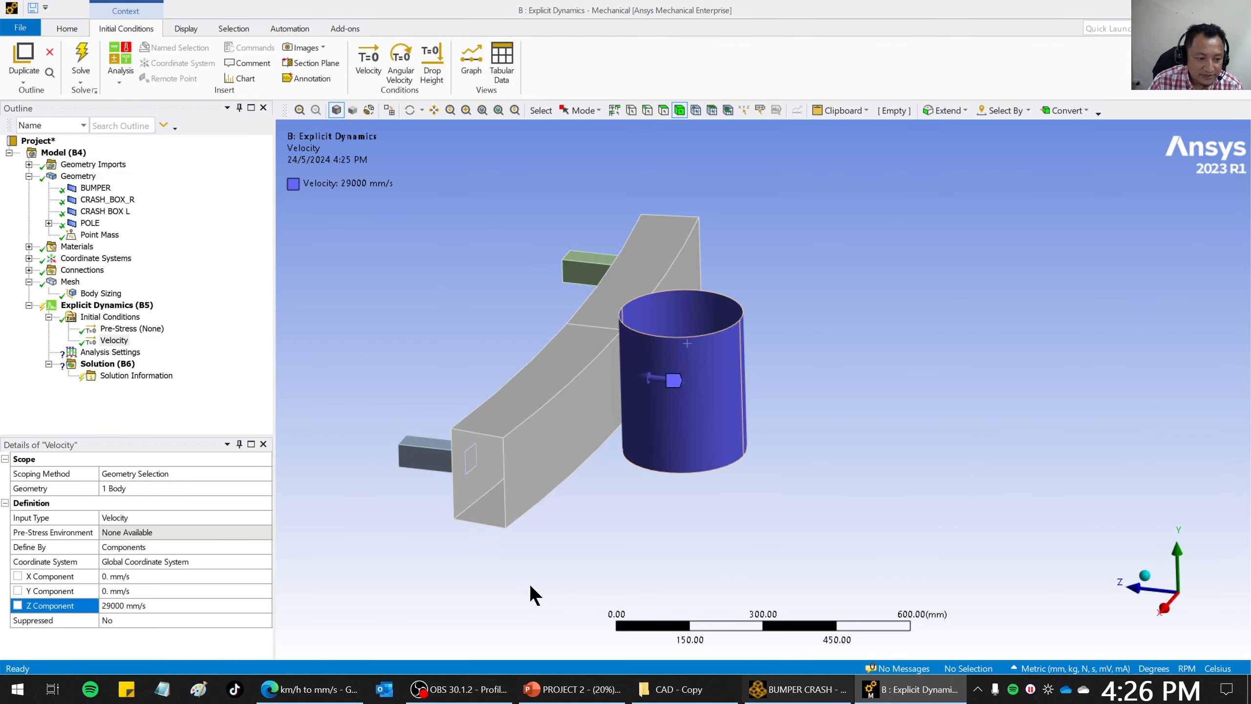
pyautogui.click(149, 606)
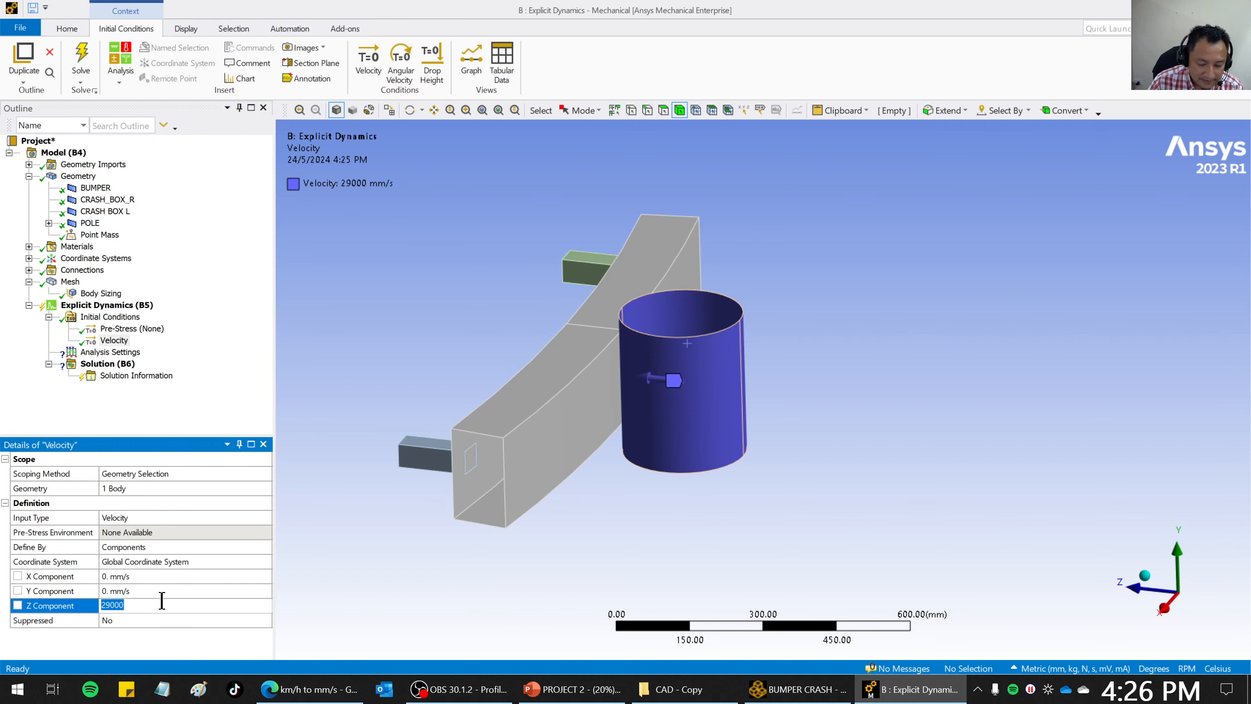
pyautogui.write('8056')
pyautogui.press('Return')
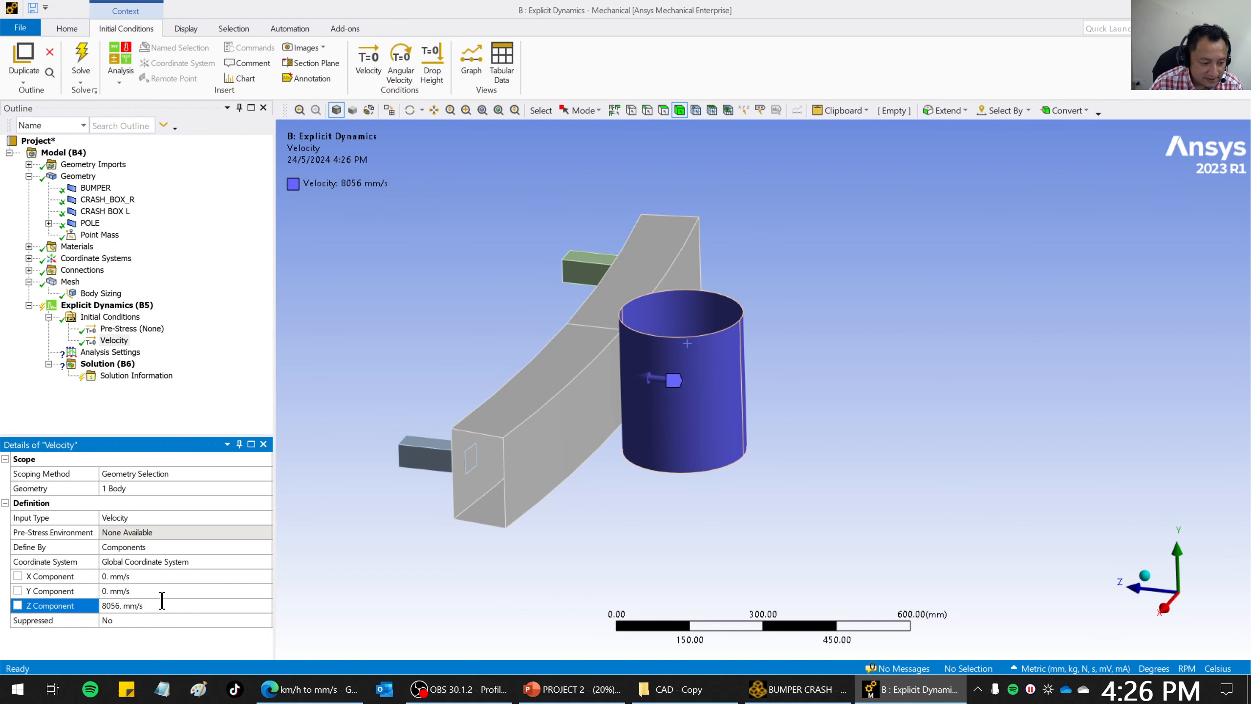
pyautogui.click(924, 700)
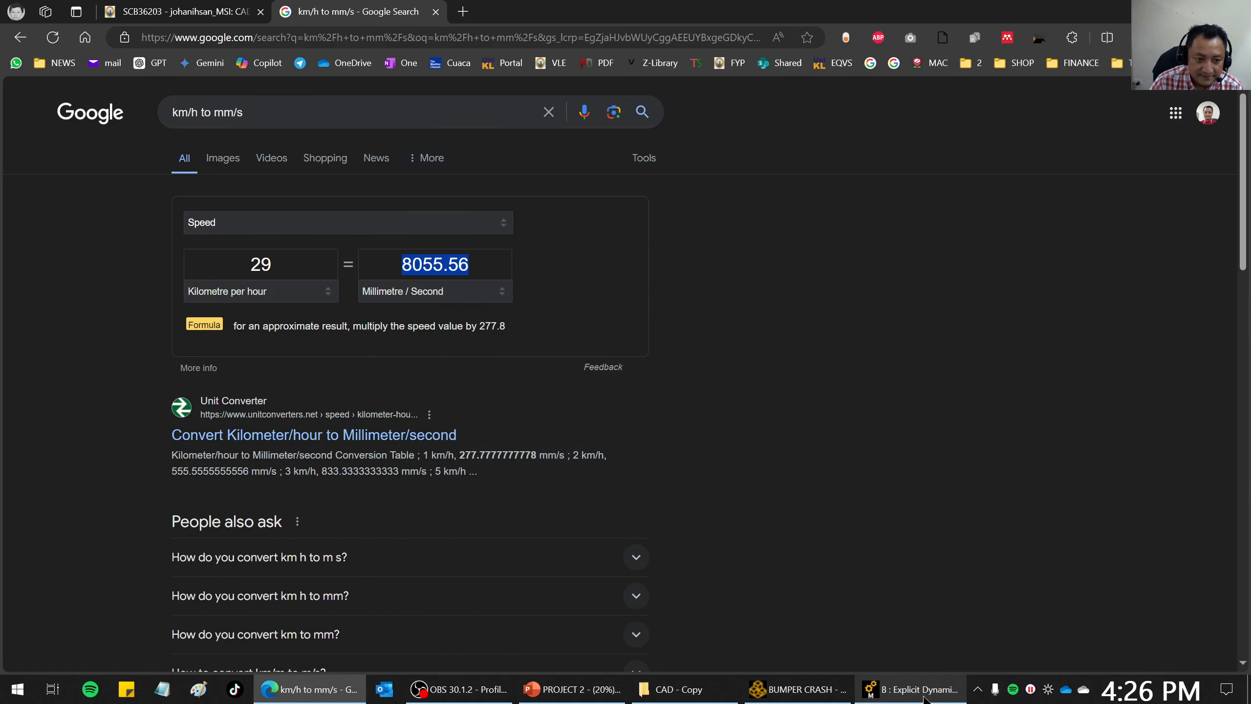
pyautogui.click(924, 699)
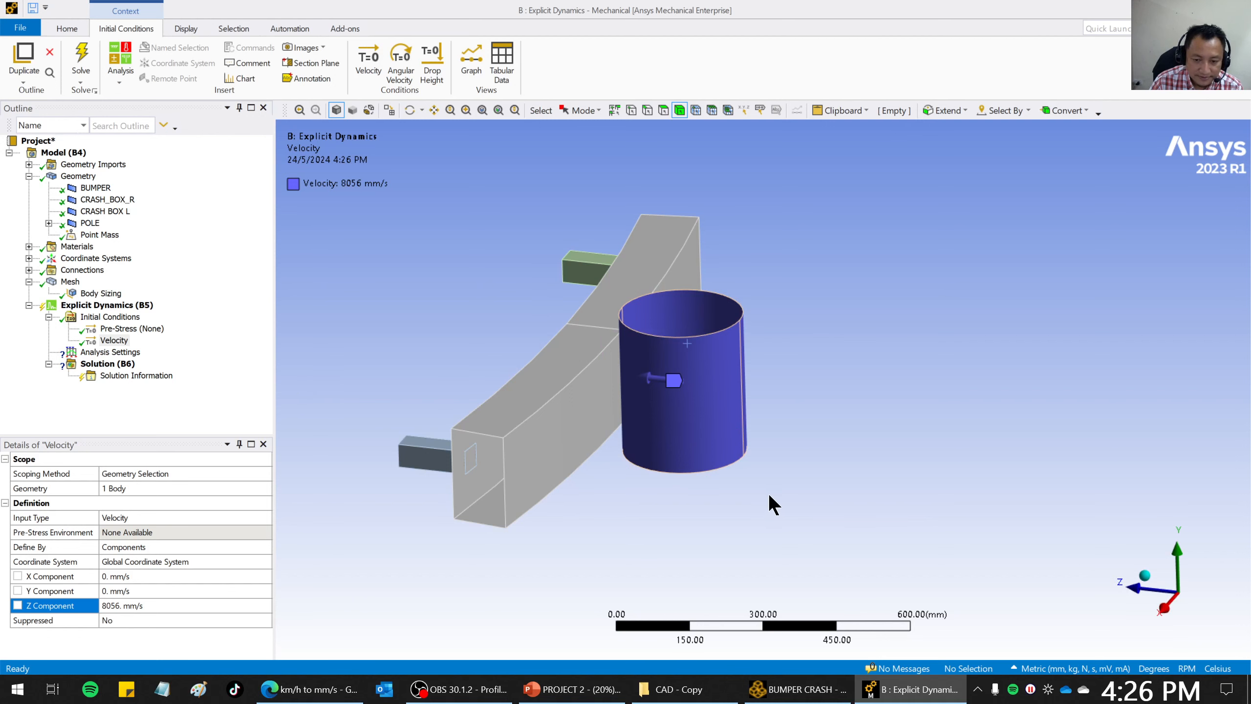
pyautogui.moveTo(773, 502); pyautogui.dragTo(639, 372, button='middle')
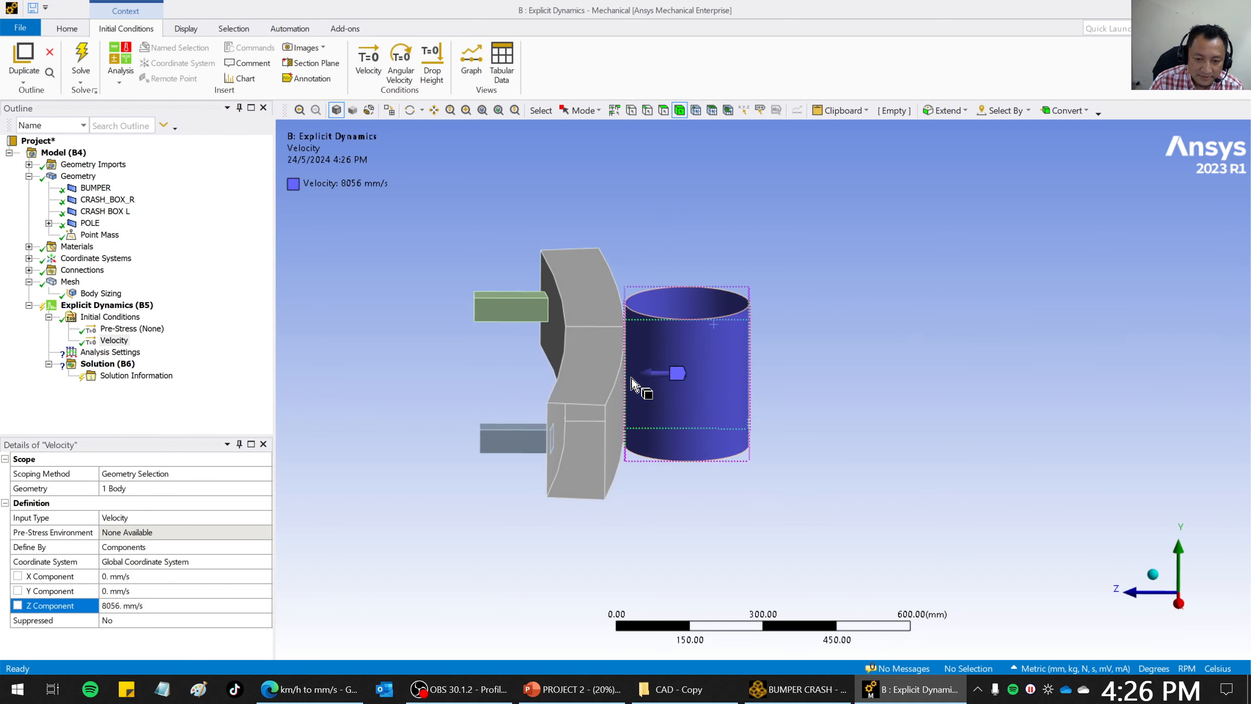
pyautogui.moveTo(572, 436); pyautogui.dragTo(510, 434, button='middle')
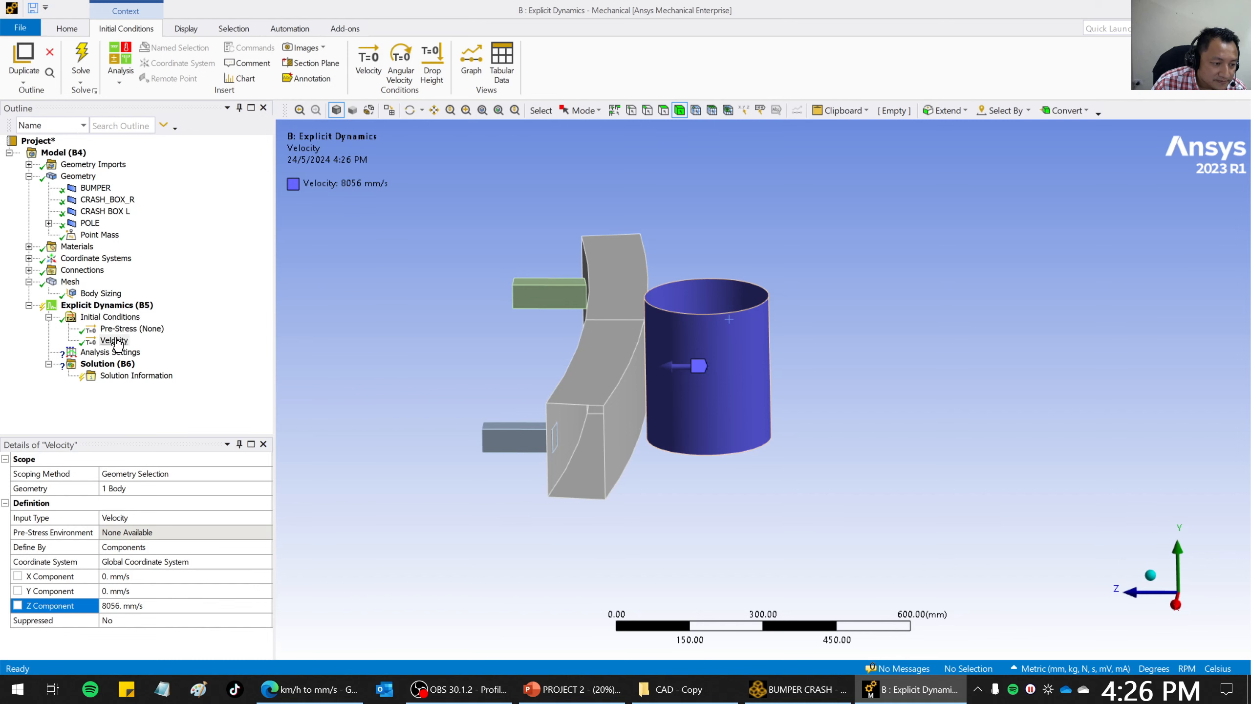
# Set the end time in the explicit dynamics analysis settings to 0.1 s.
pyautogui.click(104, 352)
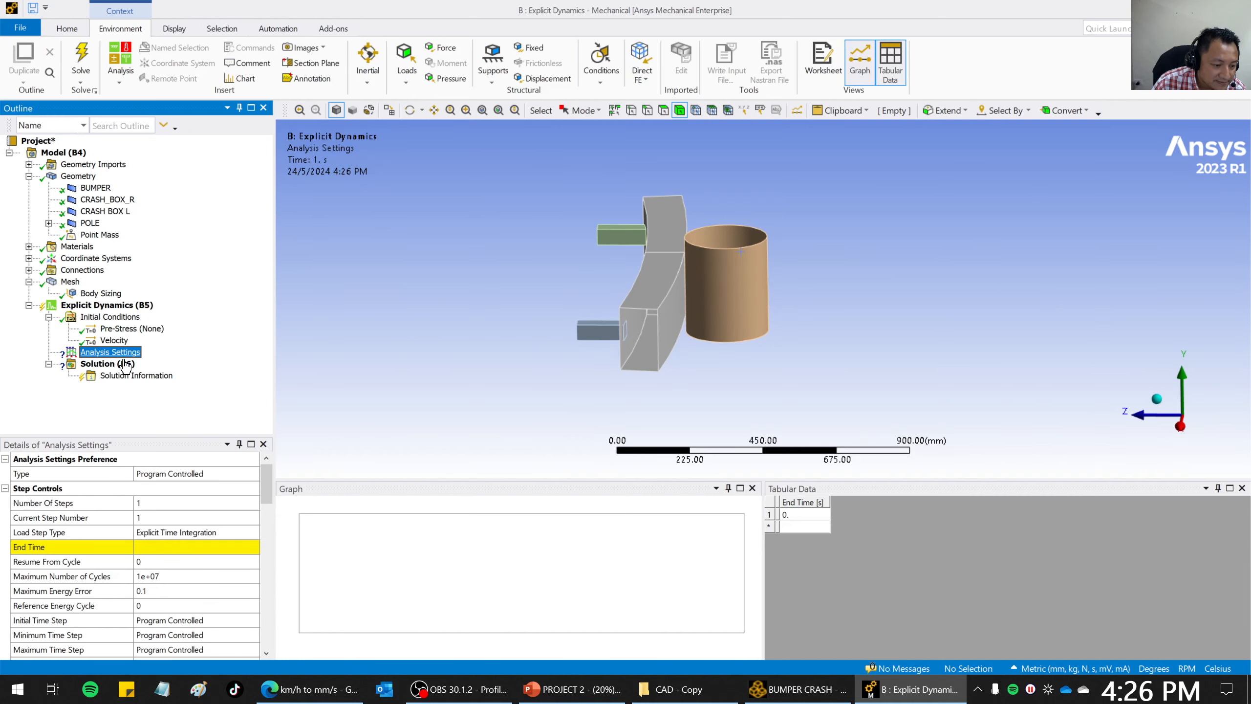
pyautogui.click(149, 545)
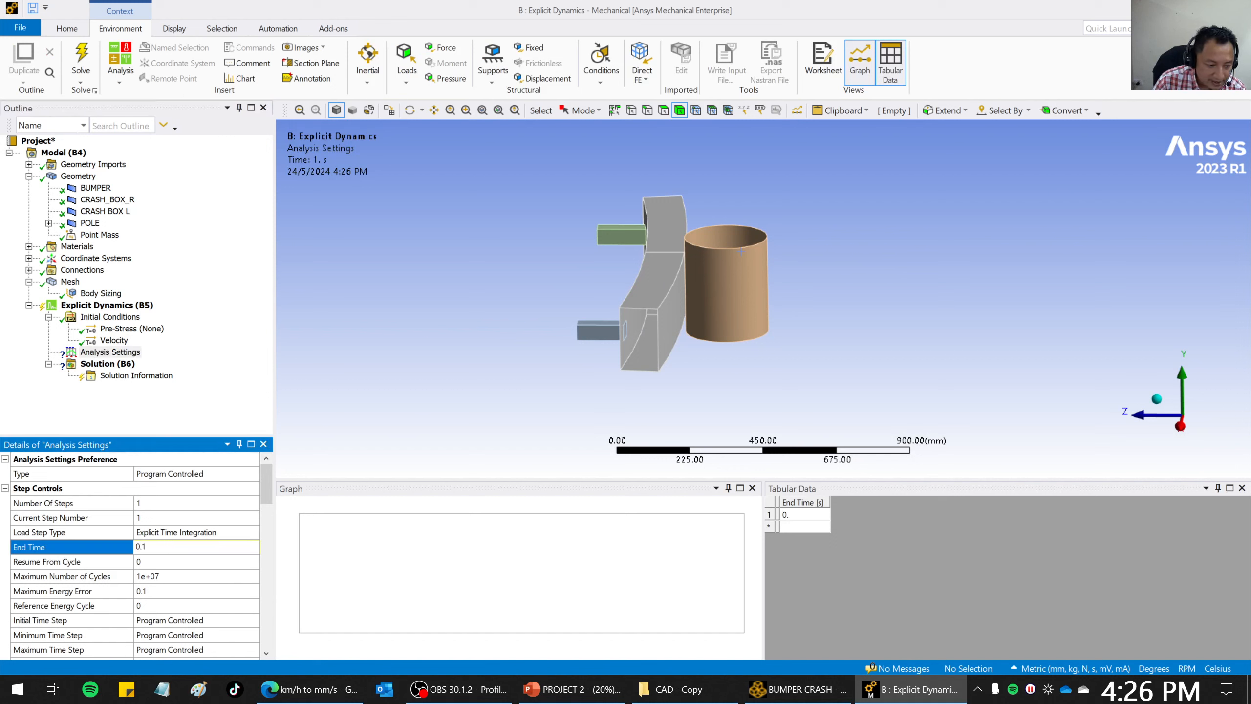
pyautogui.write('0.1')
pyautogui.press('Return')
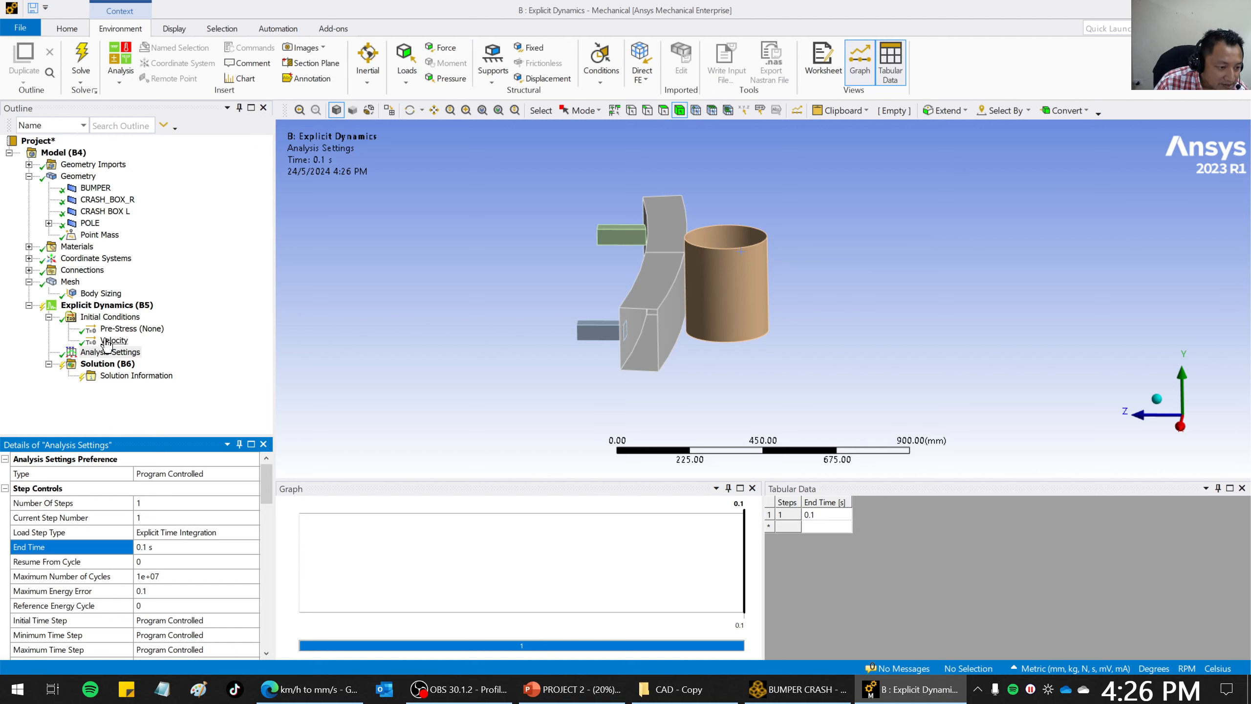
# Add Total Deformation and Equivalent (von-Mises) Stress results for all bodies to the solution.
pyautogui.click(108, 365)
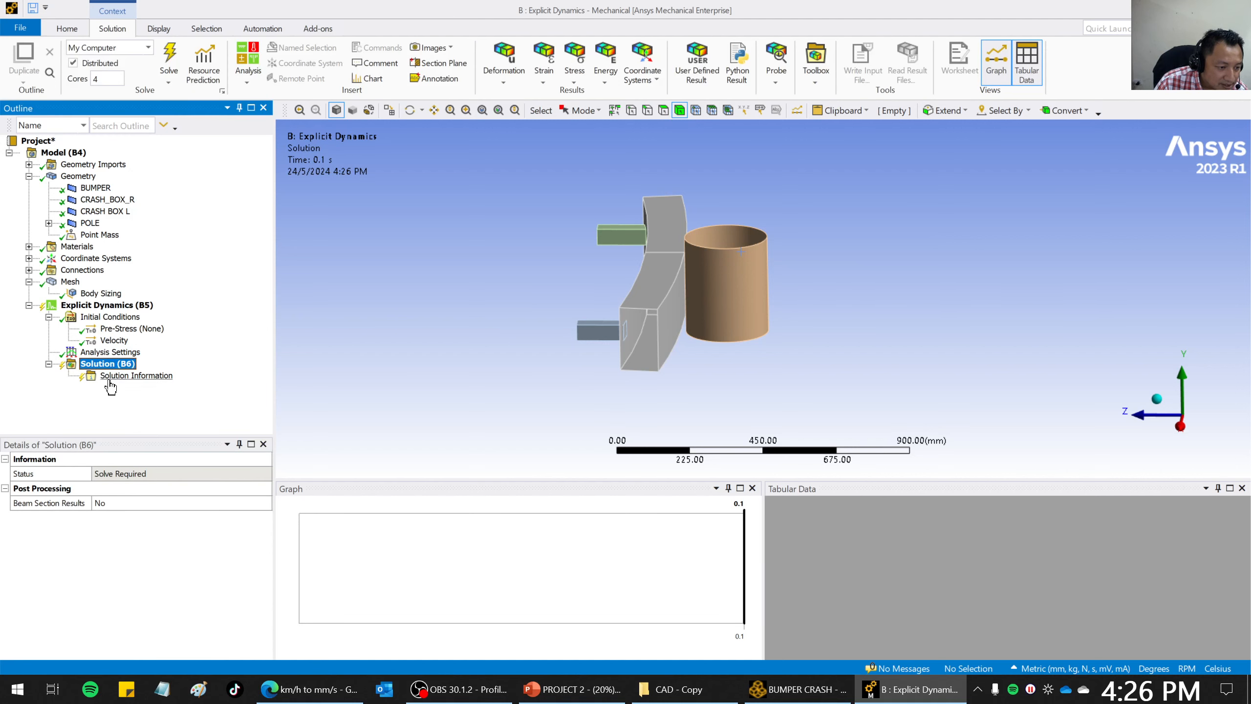
pyautogui.rightClick(120, 369)
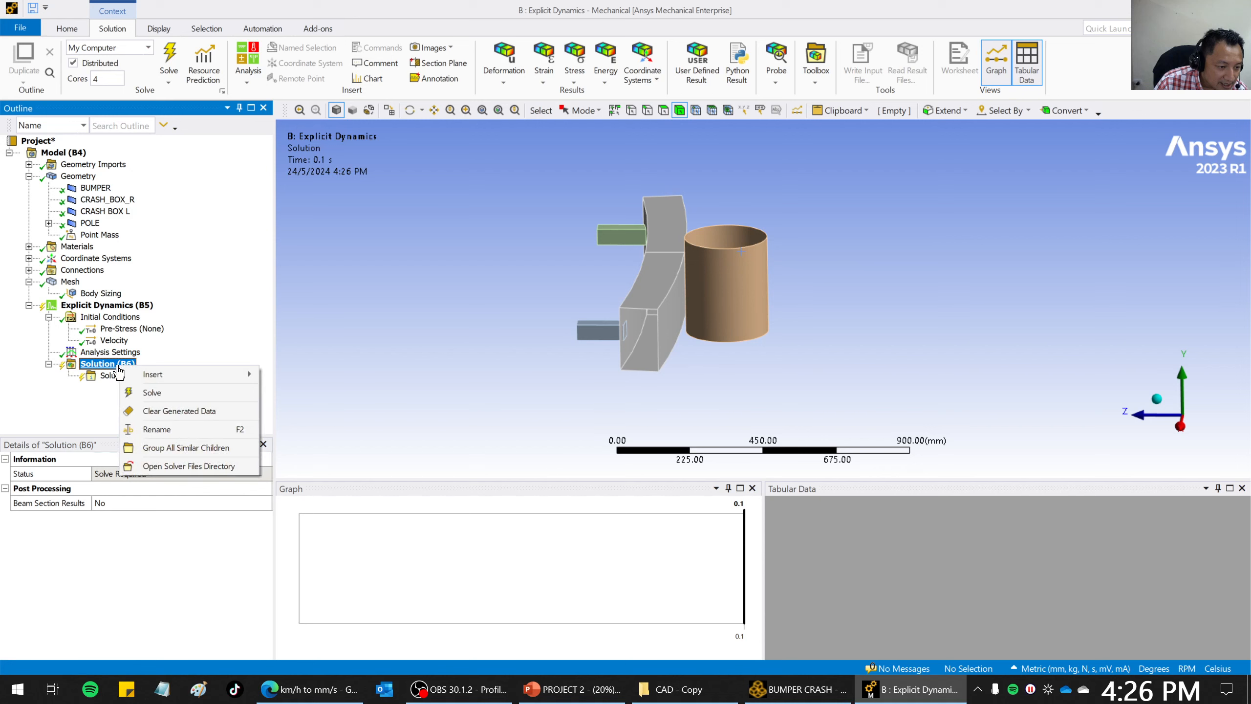
pyautogui.moveTo(133, 373)
pyautogui.moveTo(314, 375)
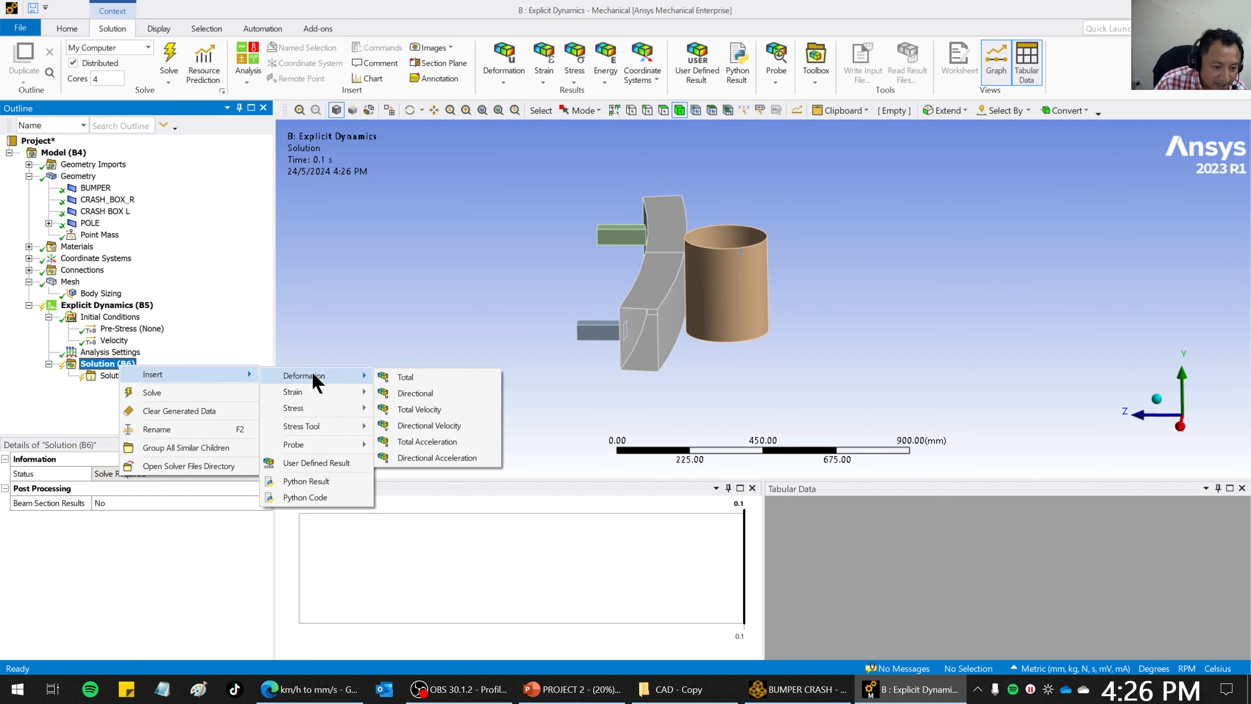
pyautogui.click(402, 377)
pyautogui.rightClick(103, 365)
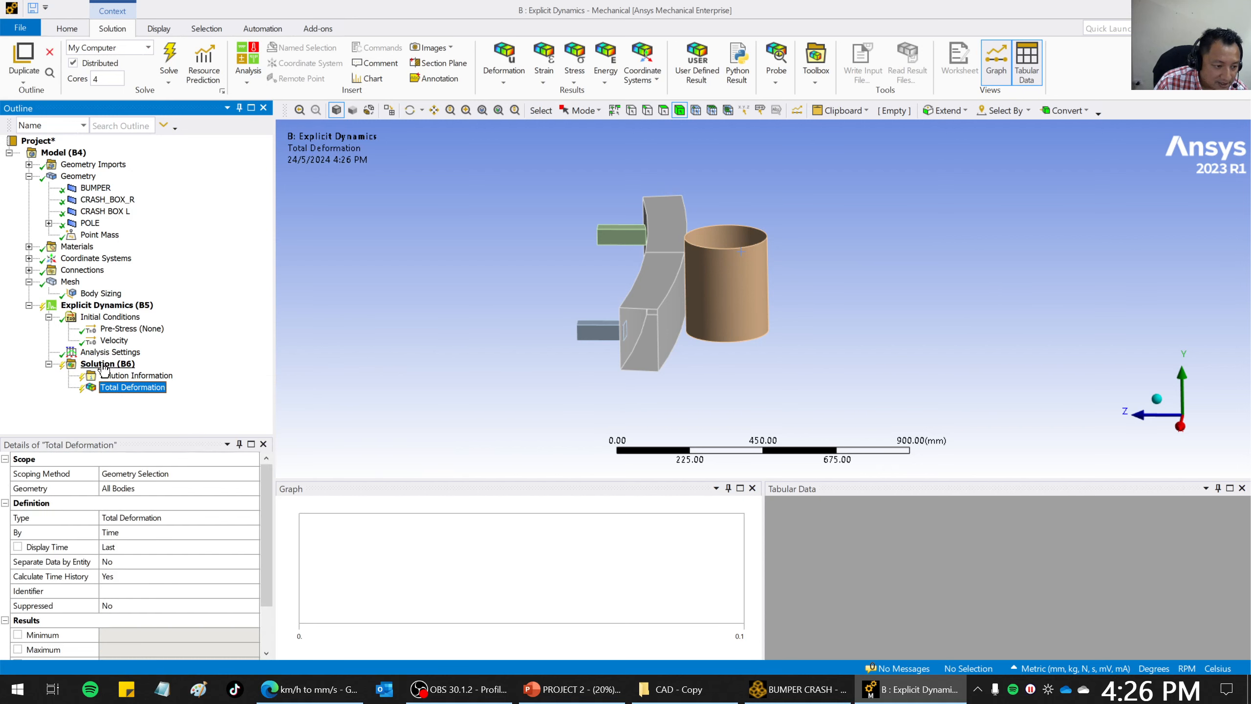
pyautogui.moveTo(162, 373)
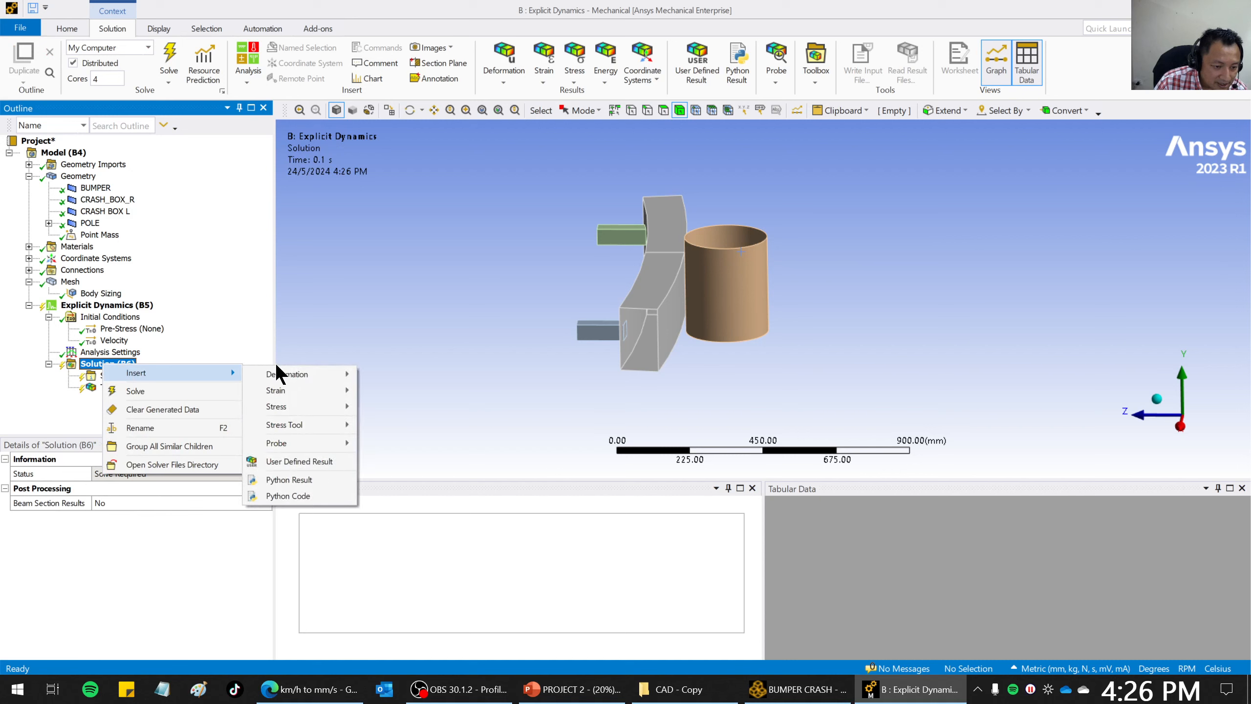
pyautogui.moveTo(328, 407)
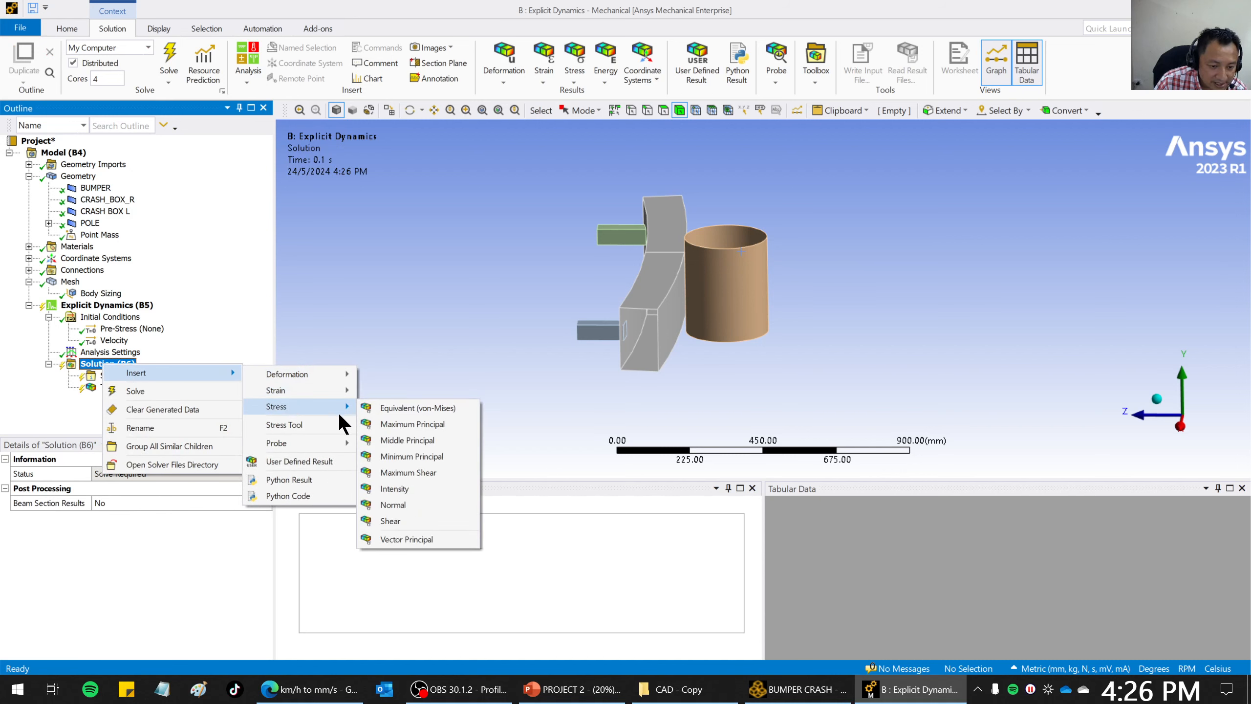
pyautogui.click(405, 413)
# Add an Energy probe and a Force Reaction probe to the solution.
pyautogui.click(107, 365)
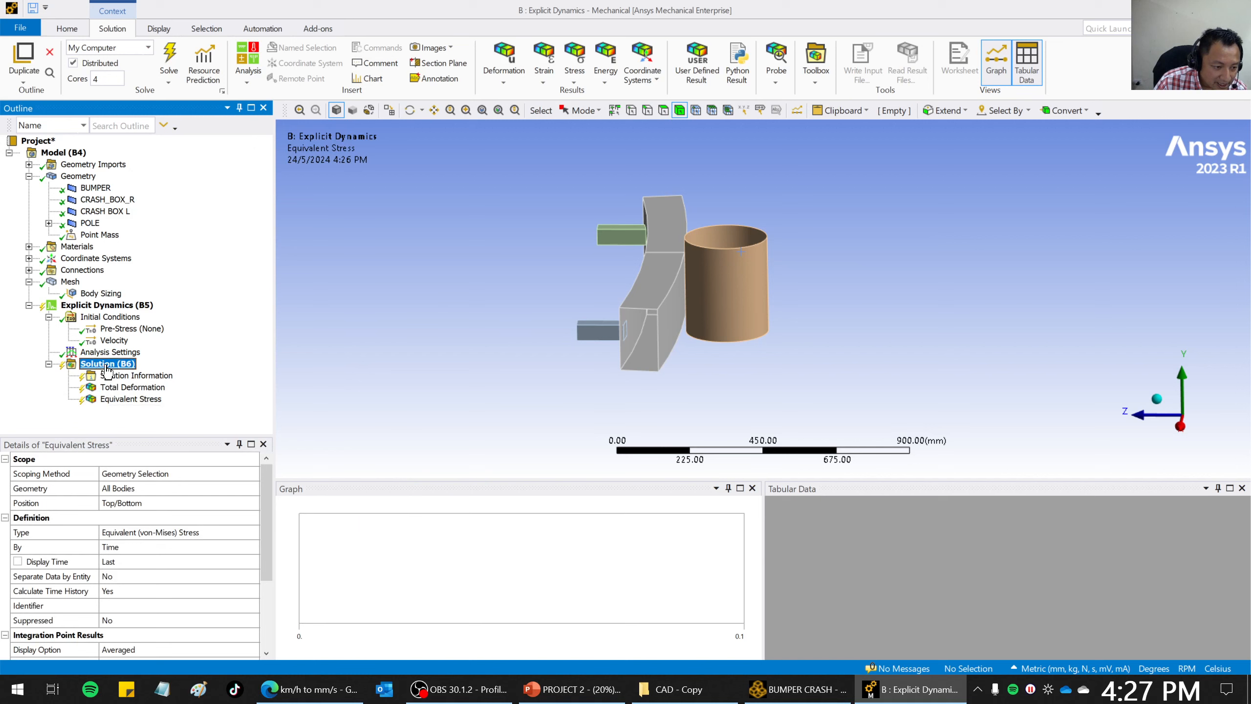
pyautogui.rightClick(107, 369)
pyautogui.moveTo(144, 378)
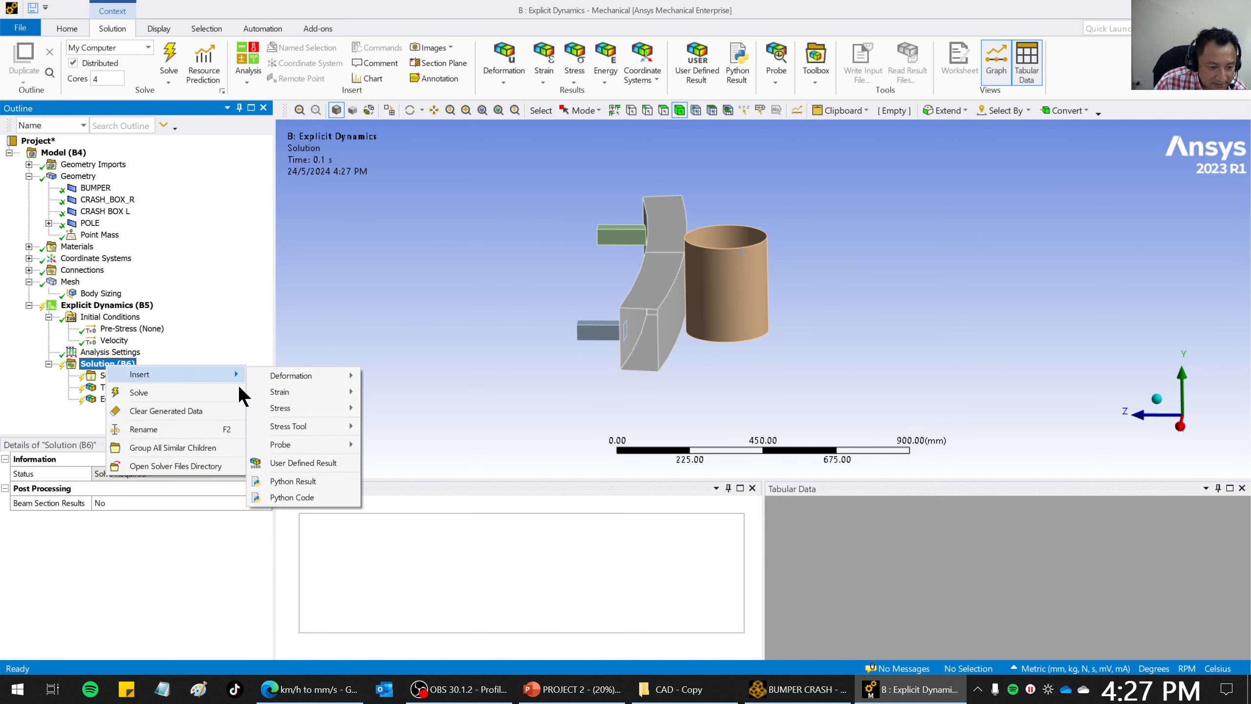
pyautogui.moveTo(299, 431)
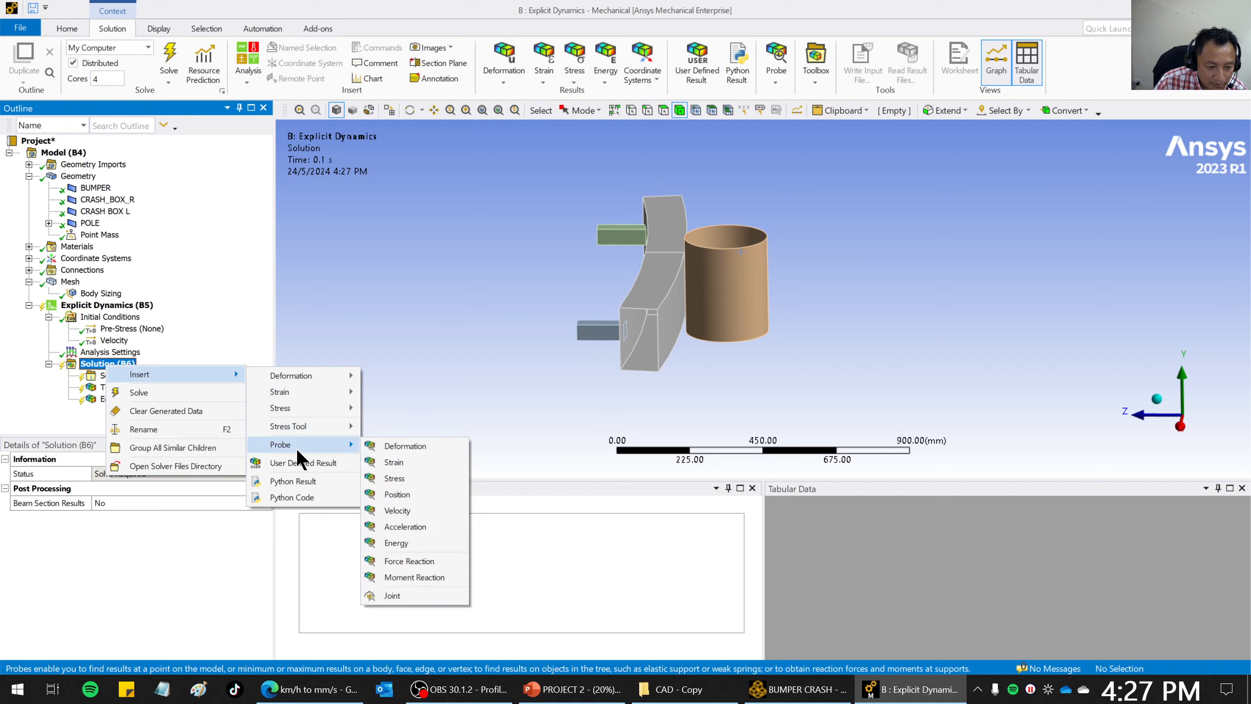
pyautogui.click(405, 543)
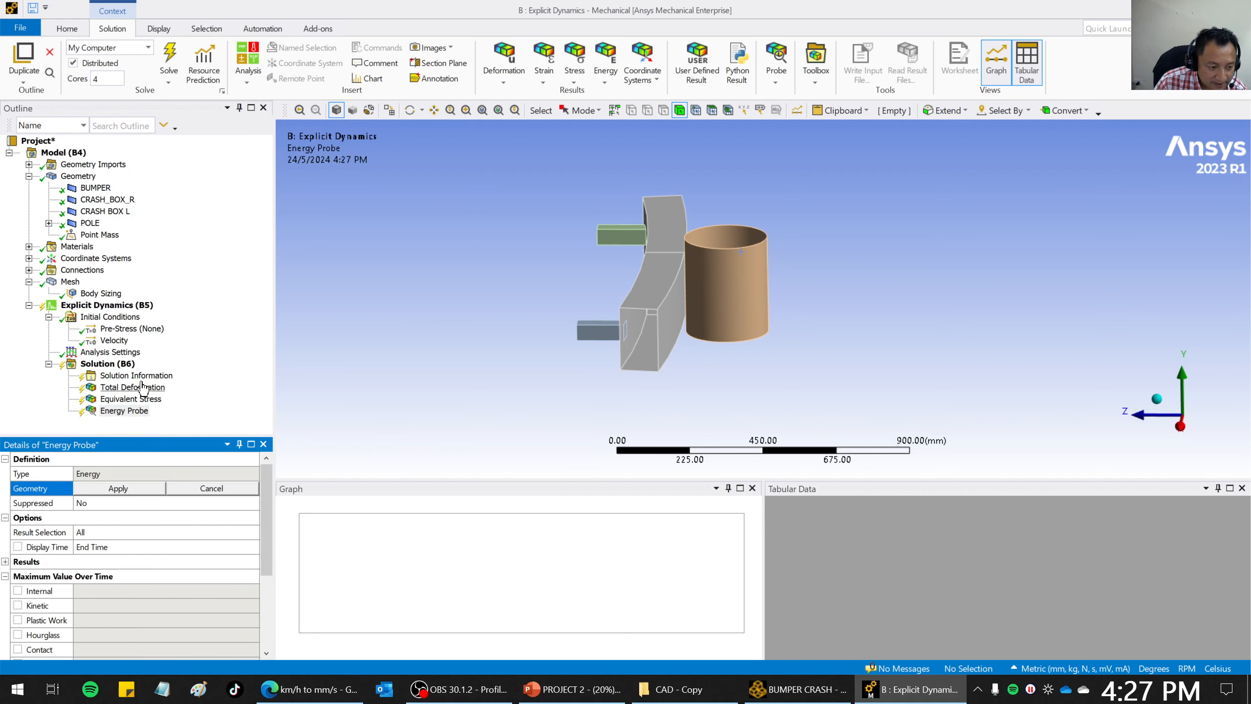
pyautogui.click(108, 364)
pyautogui.rightClick(109, 365)
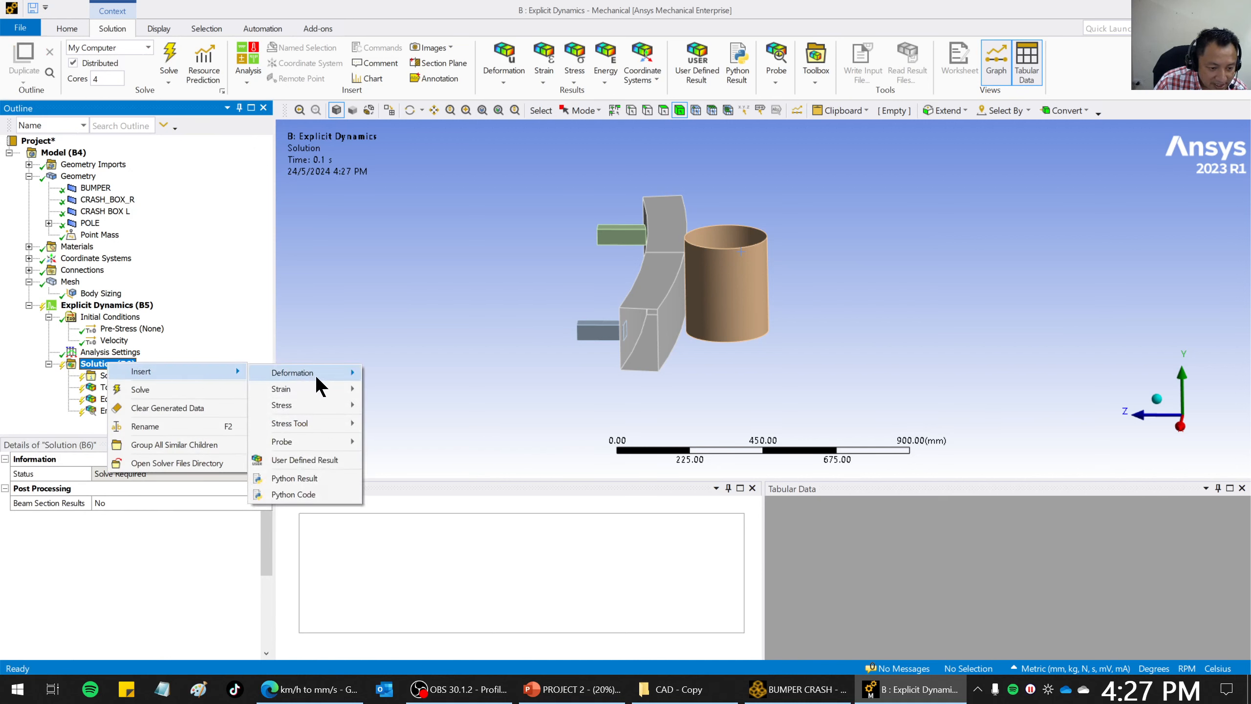
pyautogui.moveTo(322, 442)
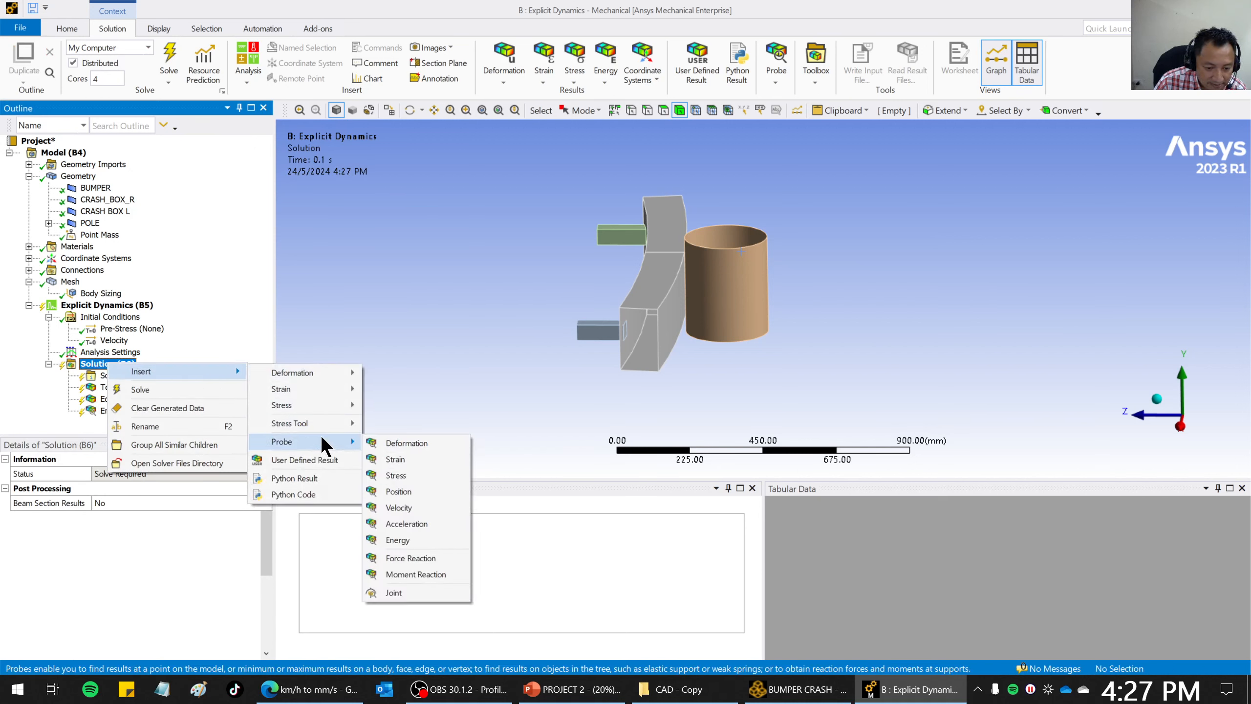
pyautogui.click(410, 559)
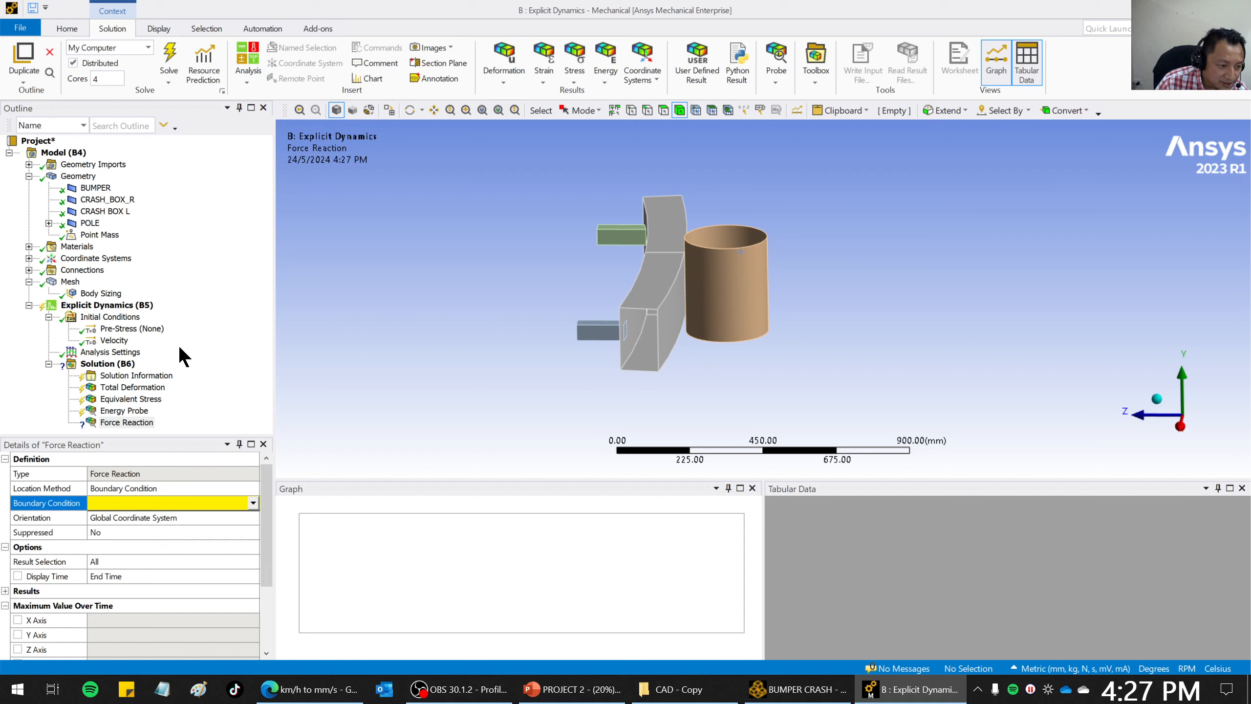
# Insert a fixed support into the explicit dynamics analysis and select the four edges at the free end of the green crash box.
pyautogui.rightClick(120, 306)
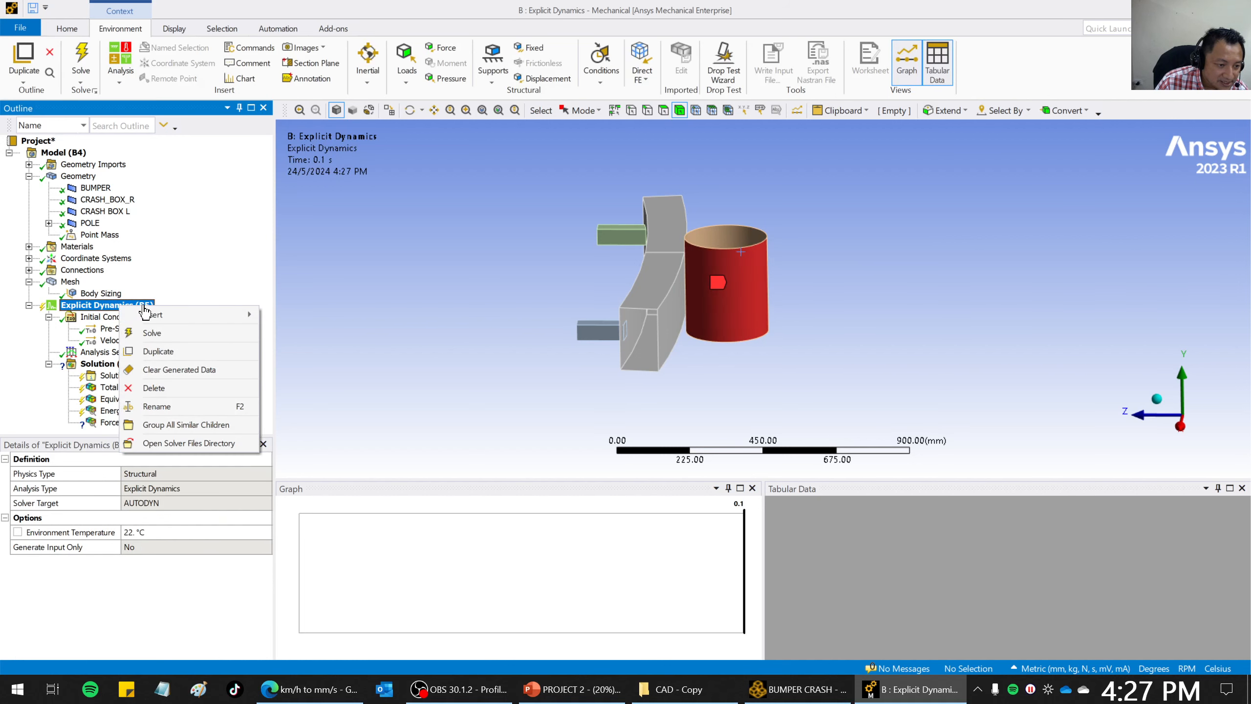
pyautogui.moveTo(160, 314)
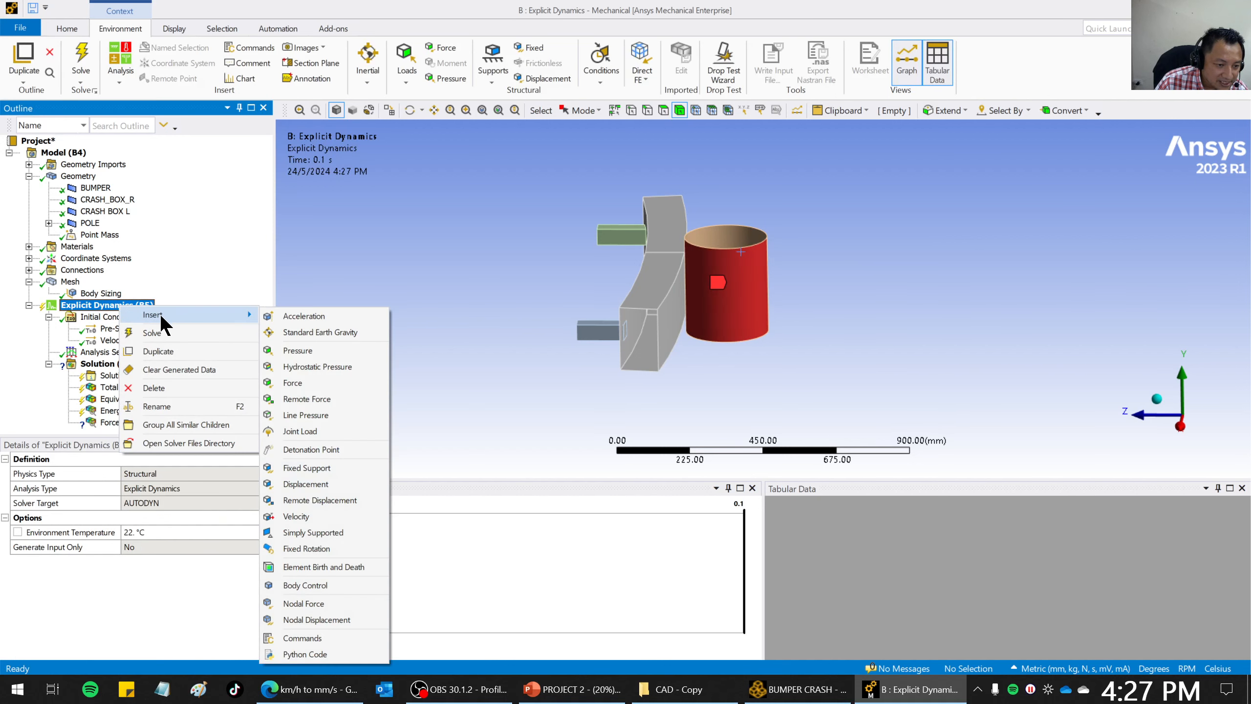
pyautogui.click(318, 469)
pyautogui.moveTo(727, 315); pyautogui.dragTo(818, 313, button='middle')
pyautogui.scroll(5, 548, 316)
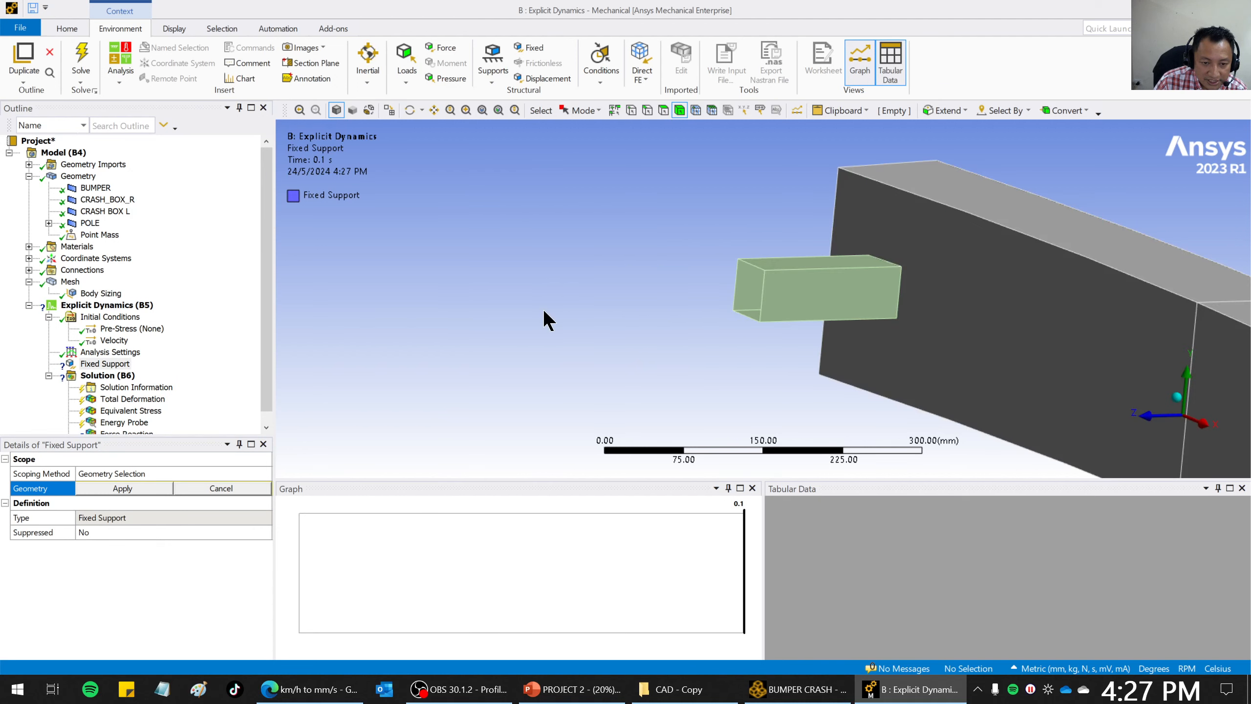
pyautogui.click(648, 111)
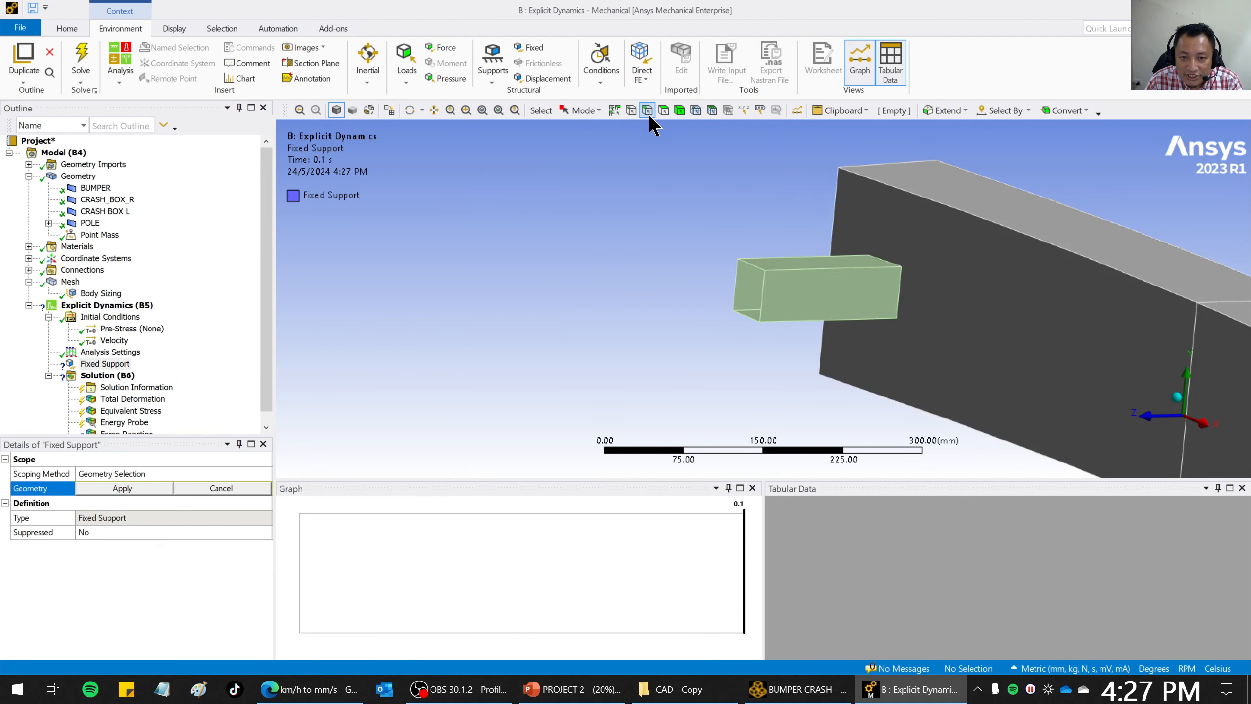
pyautogui.click(739, 272)
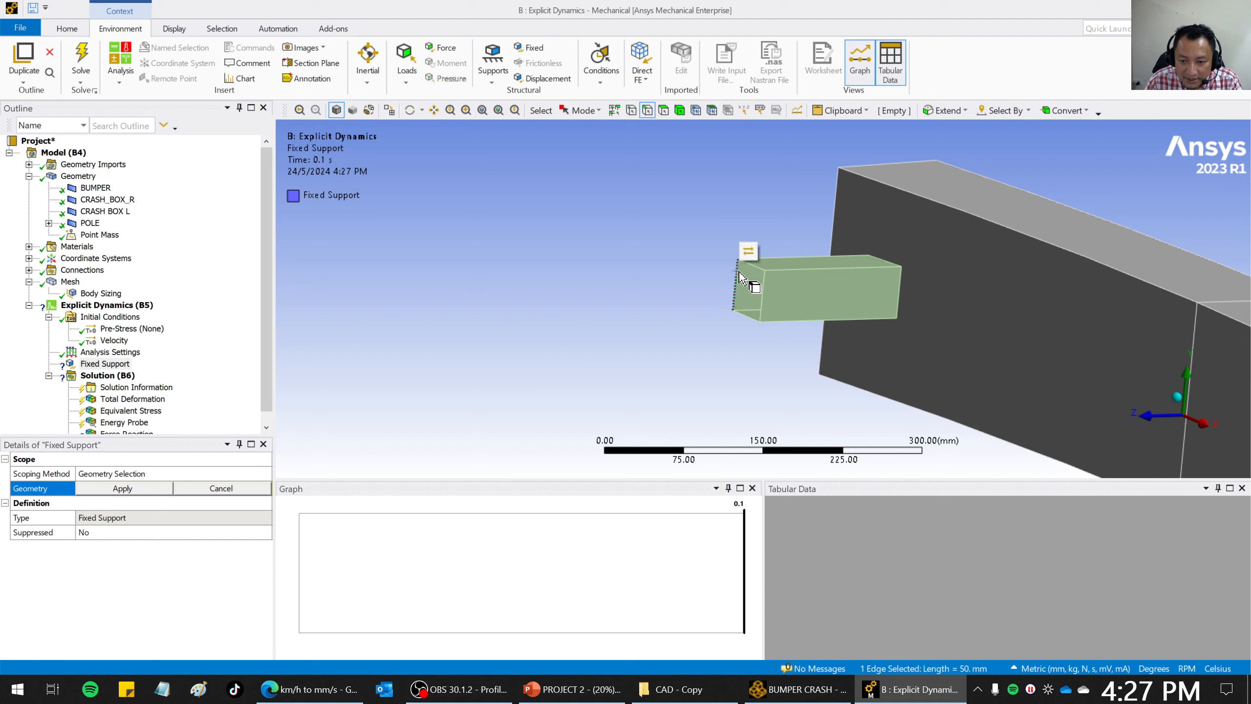
pyautogui.keyDown('ctrl'); pyautogui.click(754, 265); pyautogui.keyUp('ctrl')
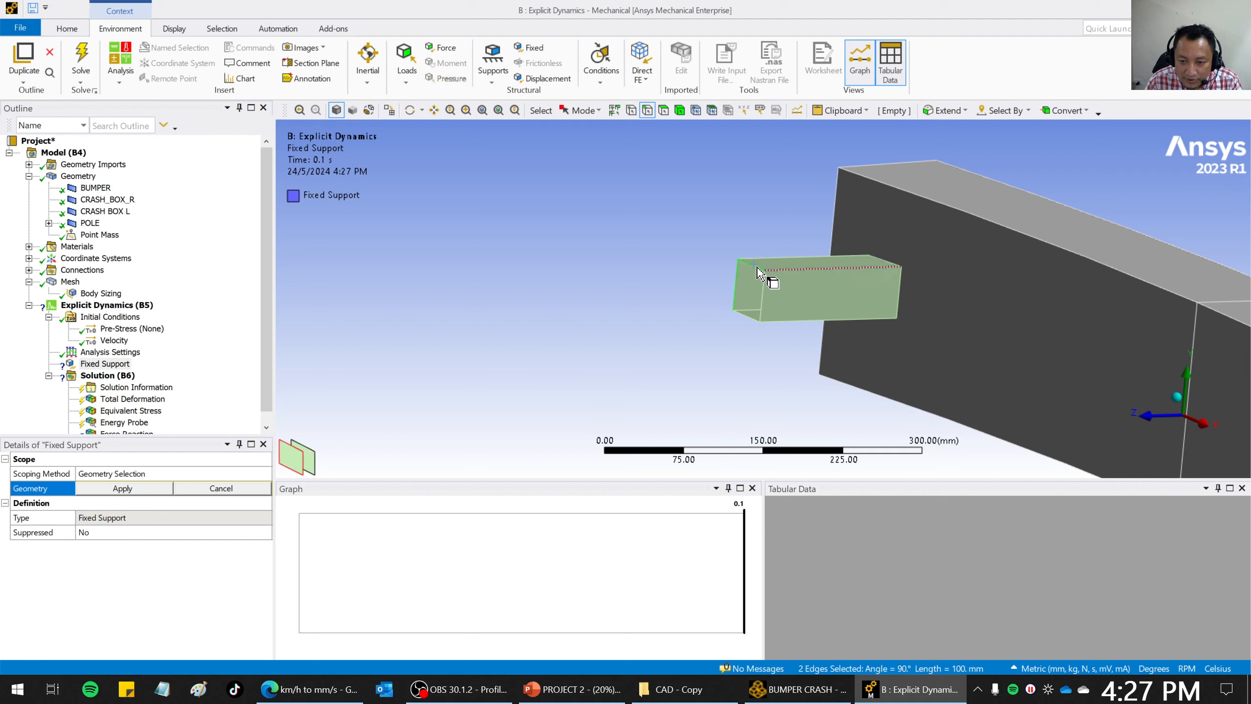
pyautogui.keyDown('ctrl'); pyautogui.click(762, 304); pyautogui.keyUp('ctrl')
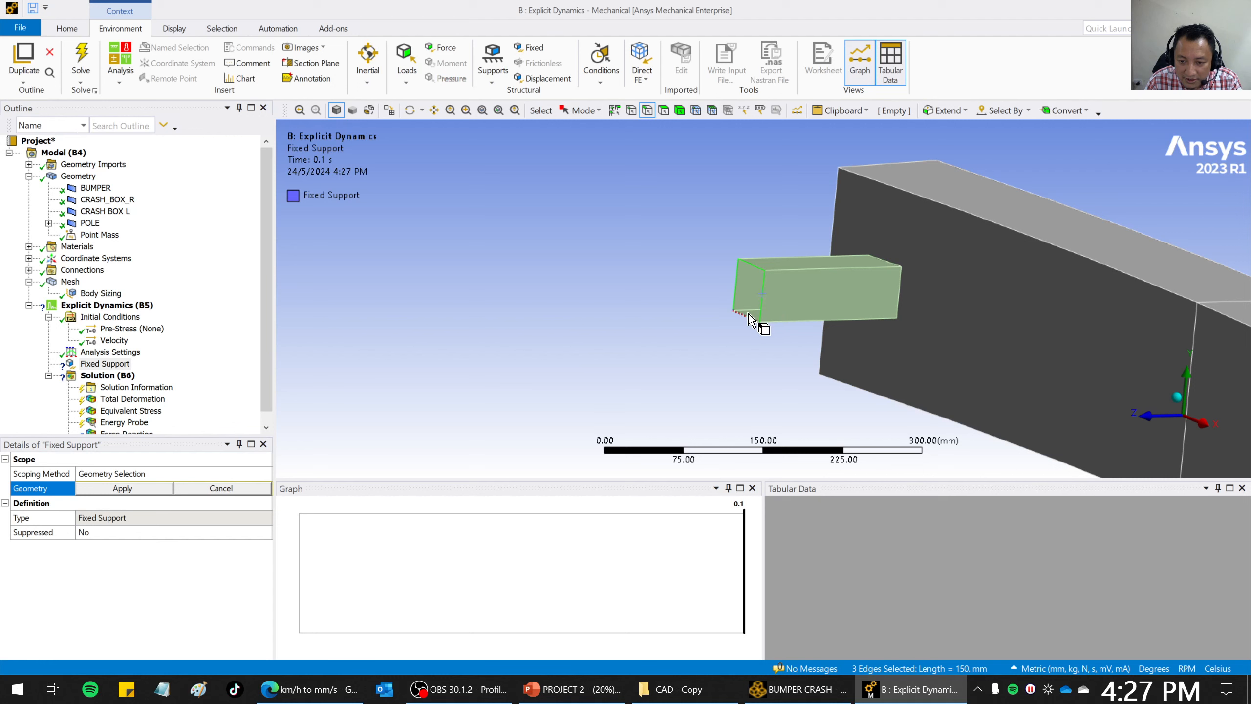
pyautogui.keyDown('ctrl'); pyautogui.click(754, 320); pyautogui.keyUp('ctrl')
# Add the four free-end edges of the blue crash box to the selection and apply it as the fixed support's geometry.
pyautogui.scroll(3, 543, 253)
pyautogui.scroll(-5, 542, 253)
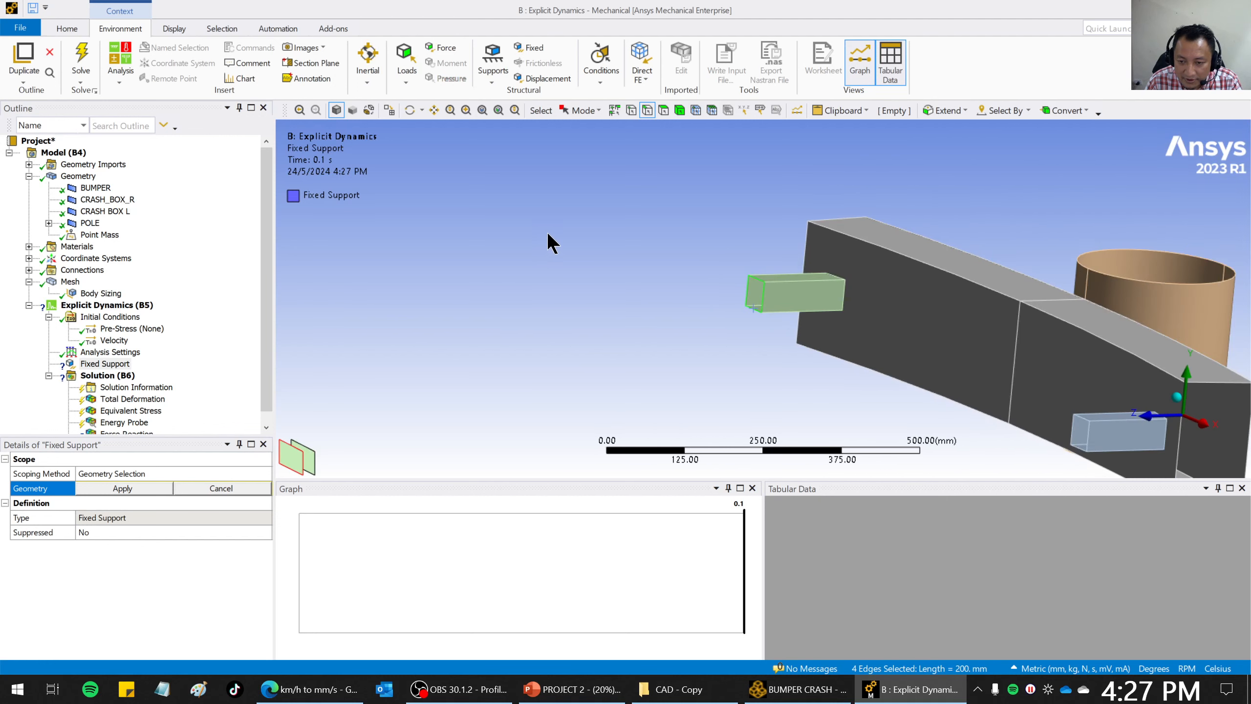
pyautogui.moveTo(876, 330); pyautogui.dragTo(940, 383, button='right')
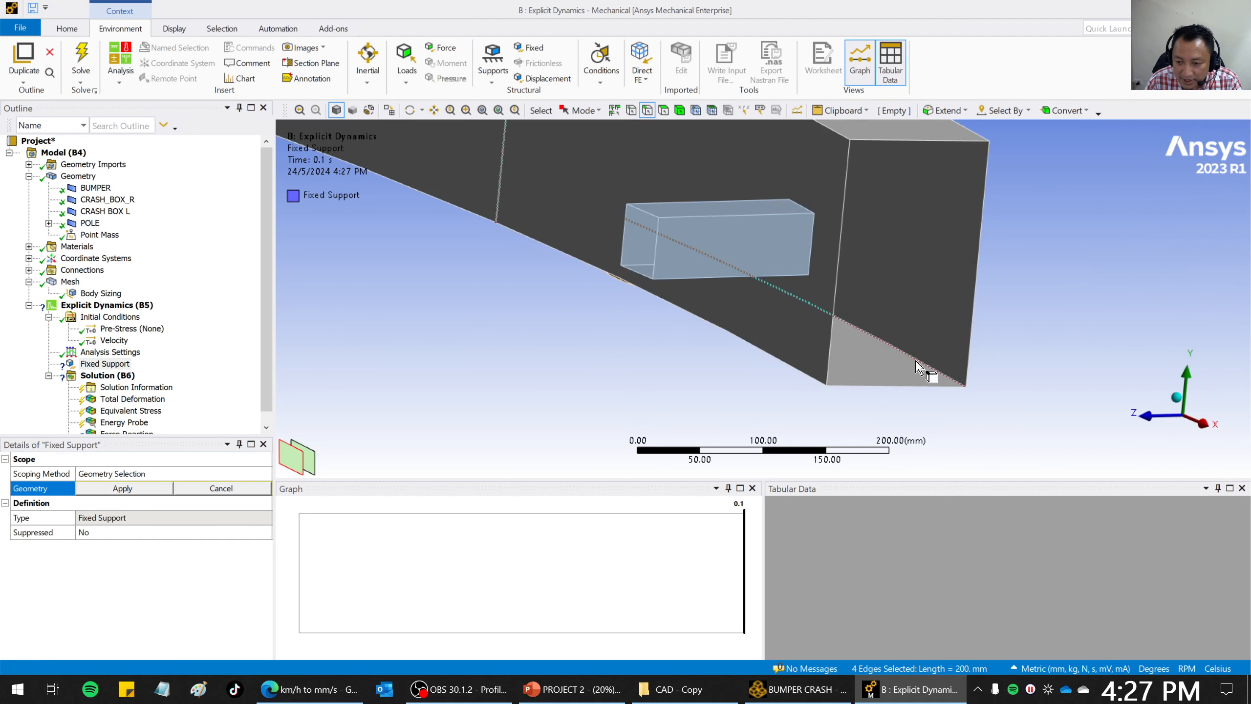
pyautogui.keyDown('ctrl'); pyautogui.click(646, 216); pyautogui.keyUp('ctrl')
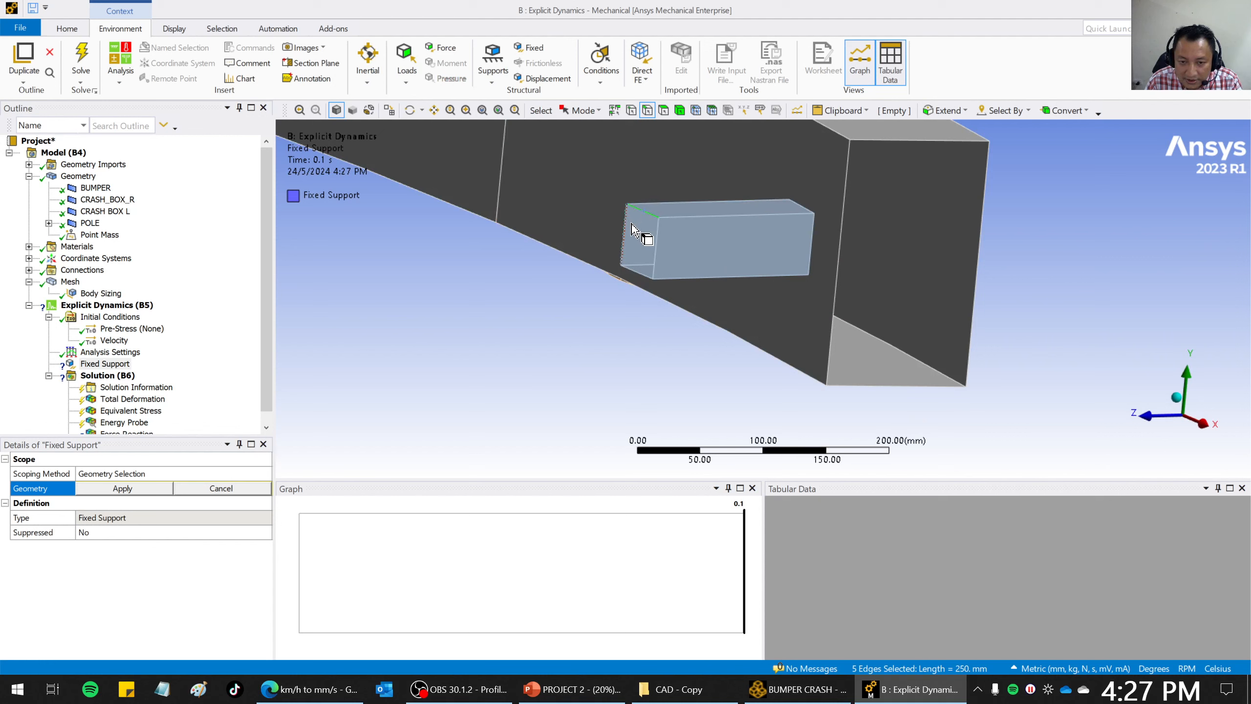
pyautogui.keyDown('ctrl'); pyautogui.click(625, 232); pyautogui.keyUp('ctrl')
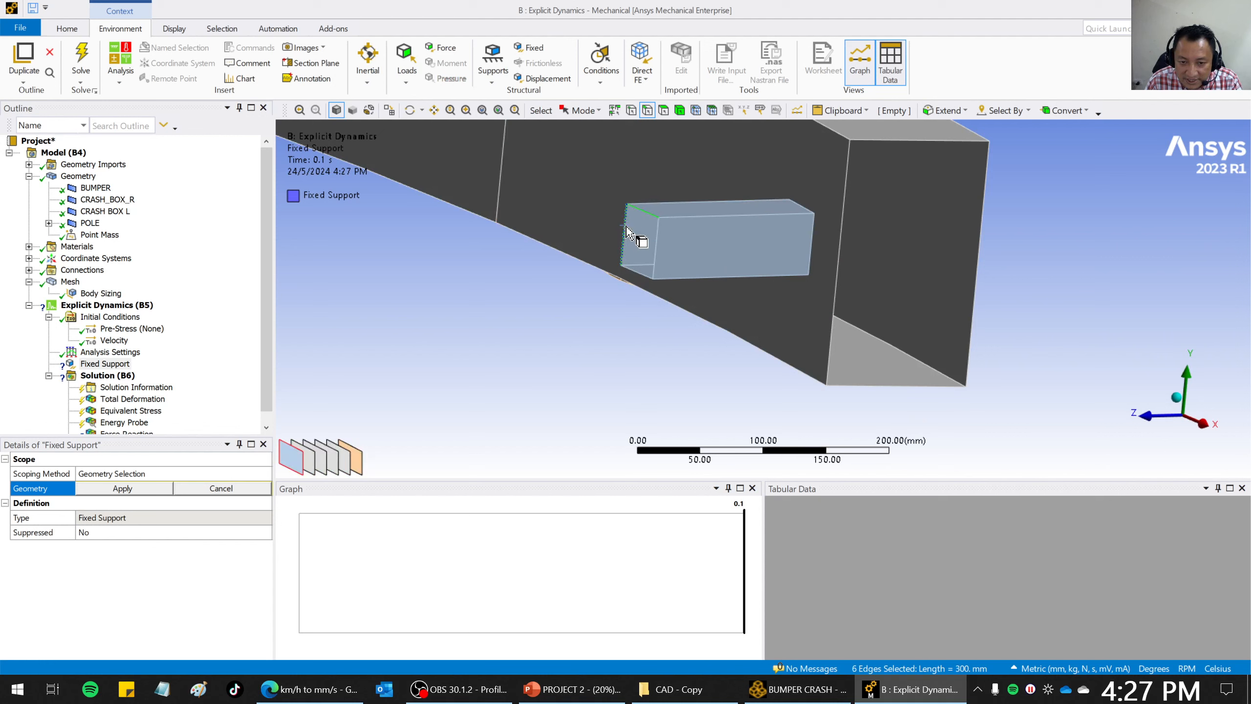
pyautogui.keyDown('ctrl'); pyautogui.click(634, 267); pyautogui.keyUp('ctrl')
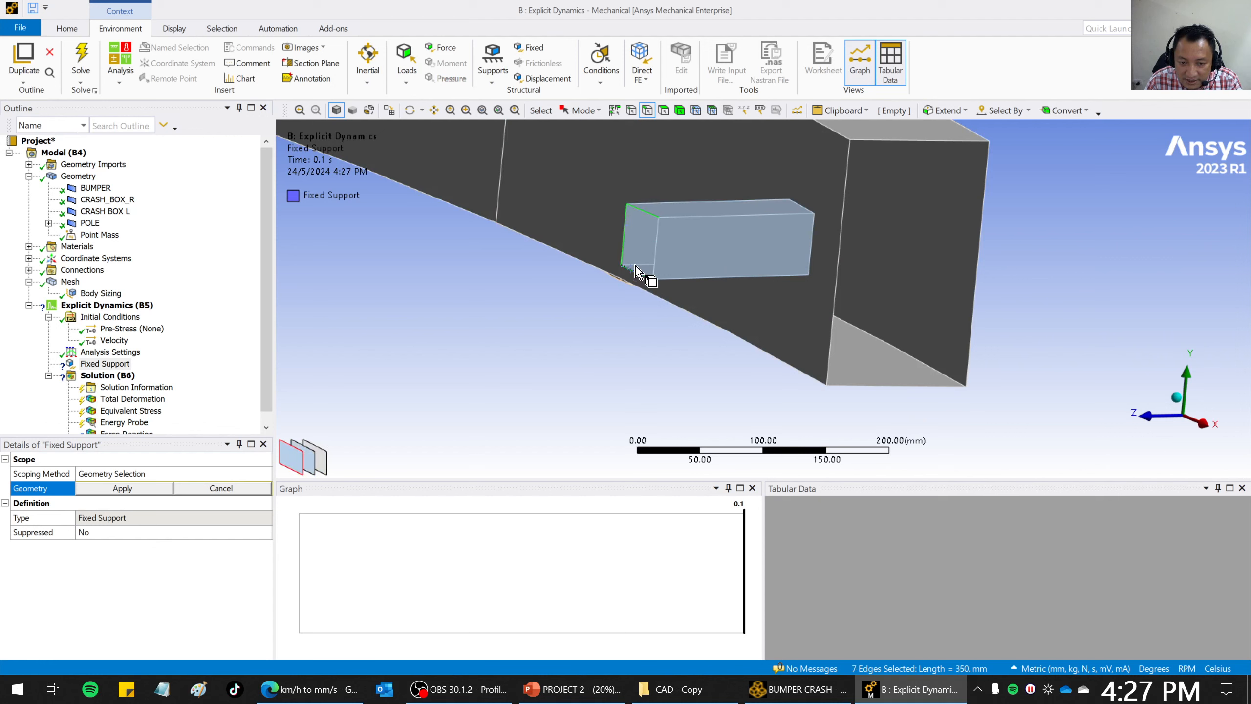
pyautogui.keyDown('ctrl'); pyautogui.click(660, 257); pyautogui.keyUp('ctrl')
pyautogui.scroll(2, 776, 355)
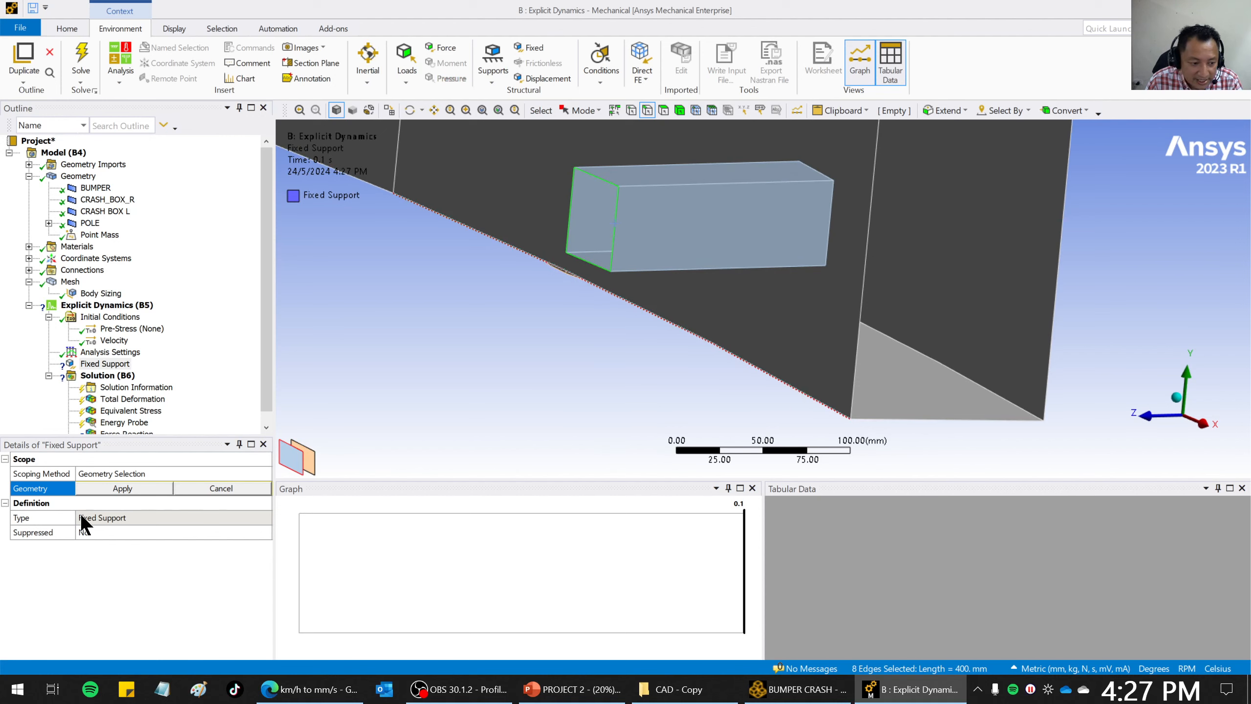
pyautogui.click(106, 489)
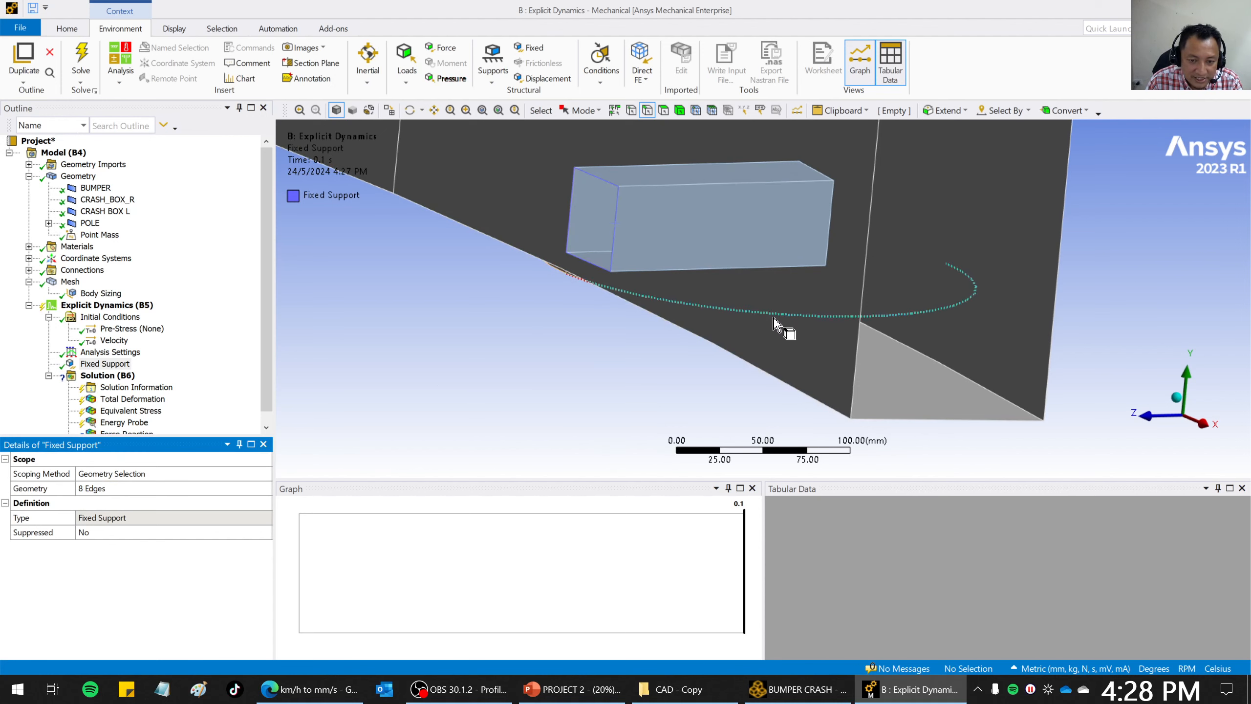
# Set the boundary condition of the Force Reaction probe to Fixed Support.
pyautogui.scroll(-4, 773, 319)
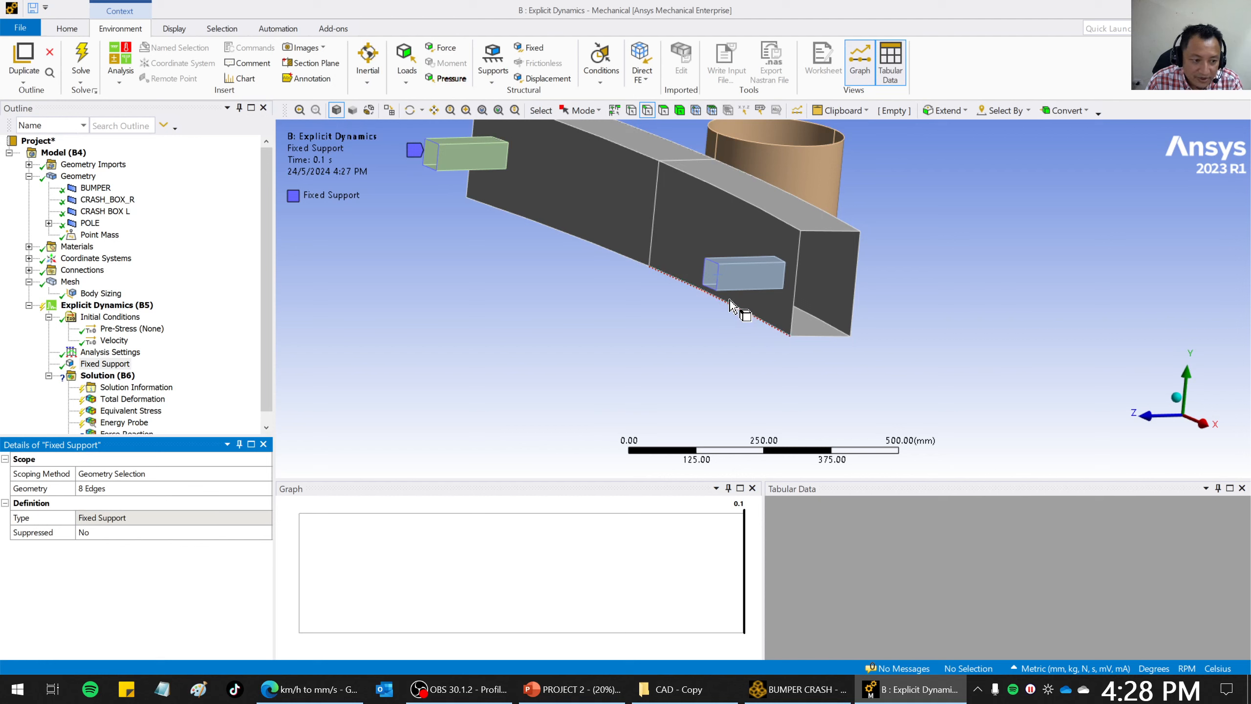
pyautogui.scroll(-1, 268, 302)
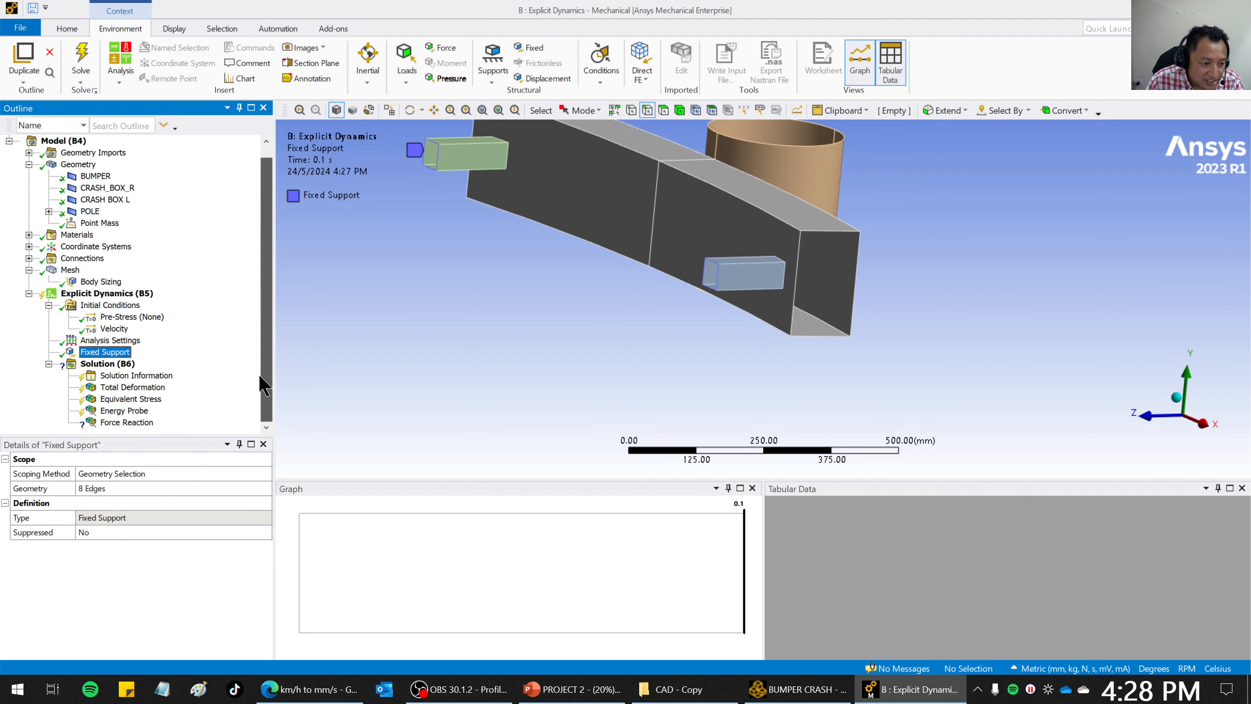
pyautogui.click(128, 423)
pyautogui.click(128, 503)
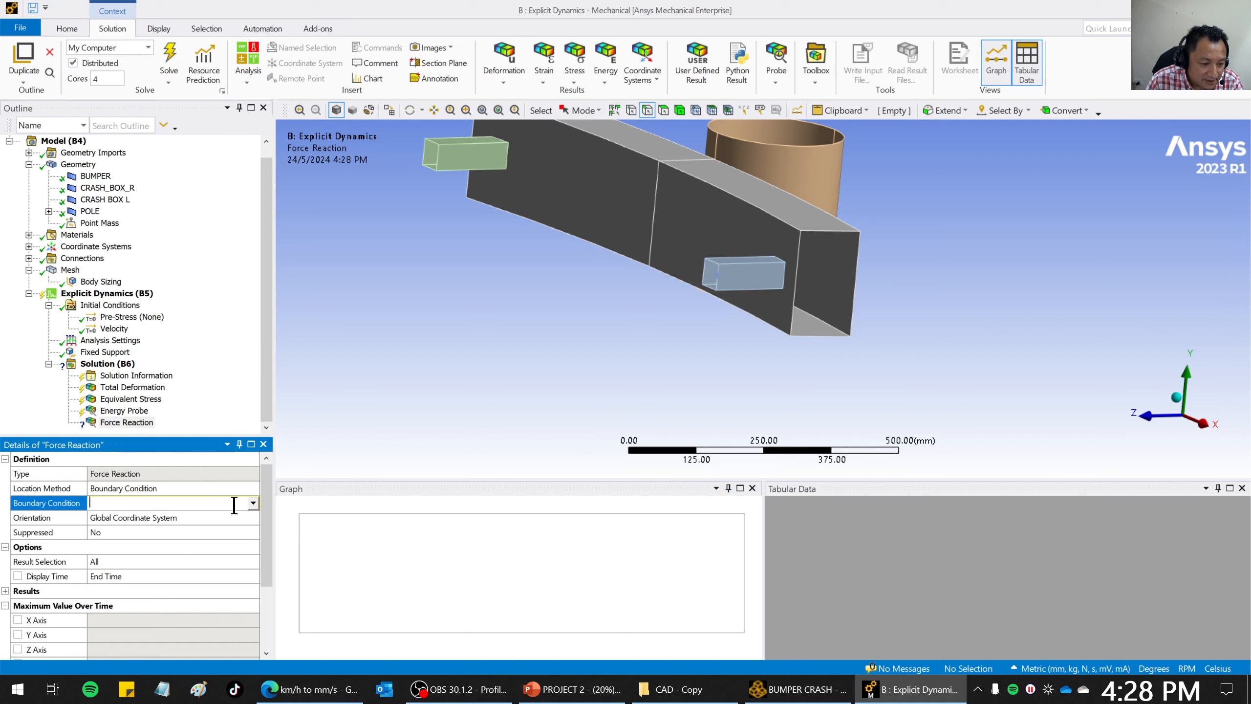
pyautogui.click(253, 503)
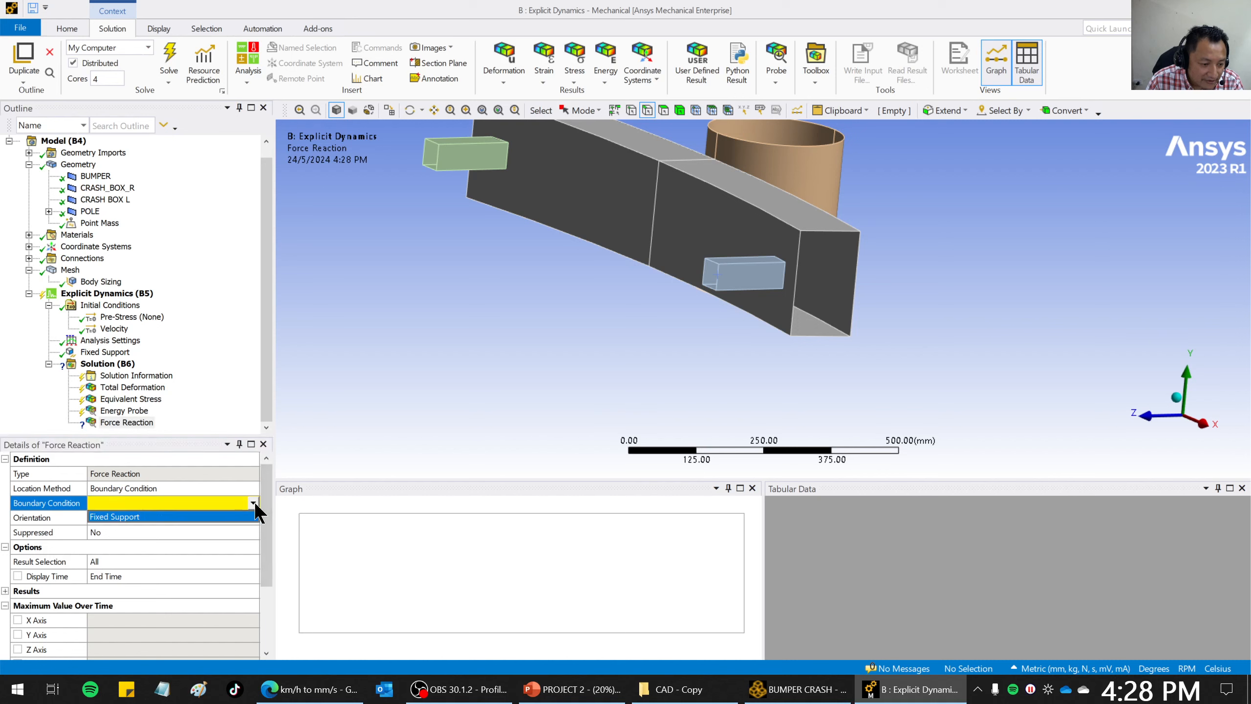
pyautogui.click(126, 517)
# Inspect the bumper assembly and check the direction and components of the pole's initial velocity.
pyautogui.scroll(2, 832, 330)
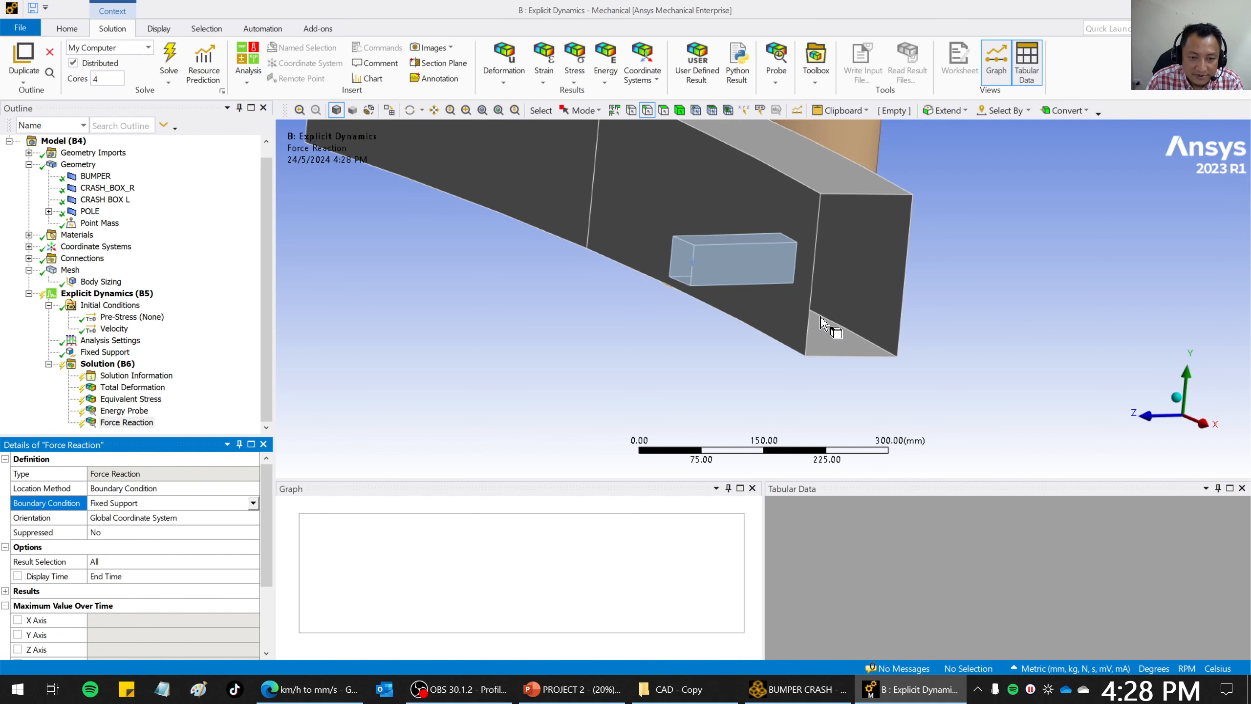
pyautogui.scroll(-4, 808, 326)
pyautogui.moveTo(644, 313); pyautogui.dragTo(489, 400, button='middle')
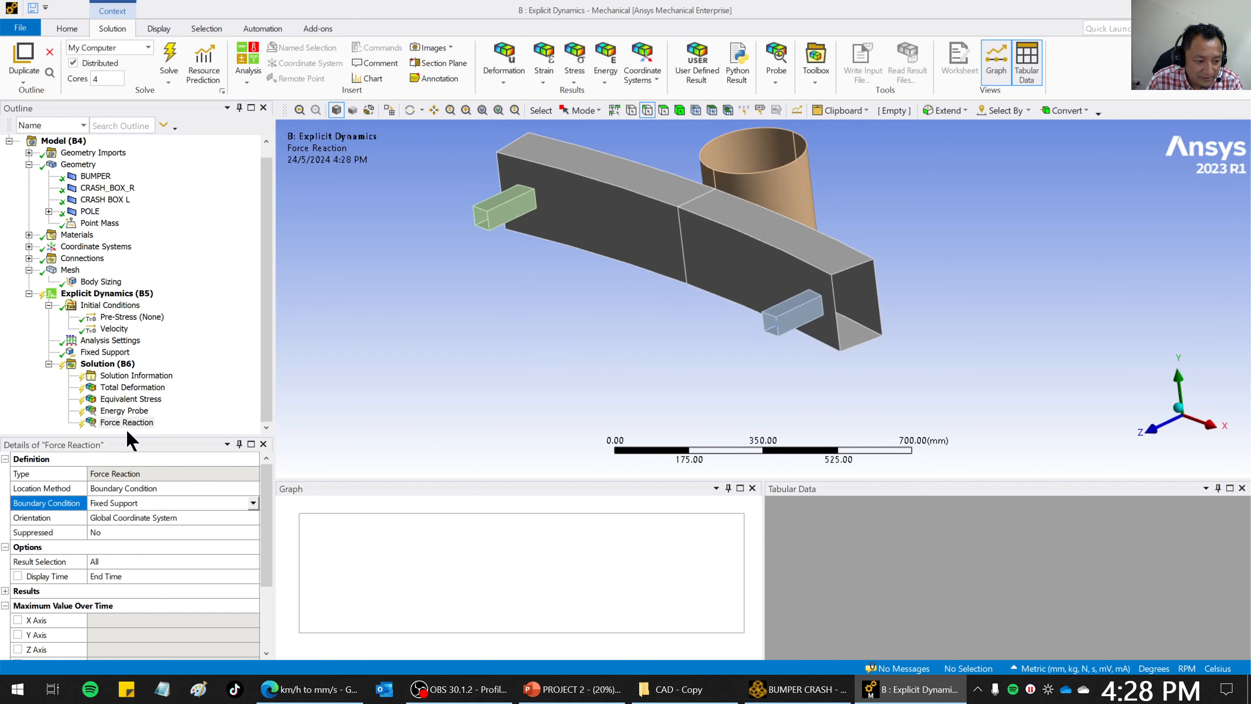
pyautogui.moveTo(775, 330)
pyautogui.mouseDown(button='middle')
pyautogui.moveTo(755, 328)
pyautogui.moveTo(776, 346)
pyautogui.mouseUp(button='middle')
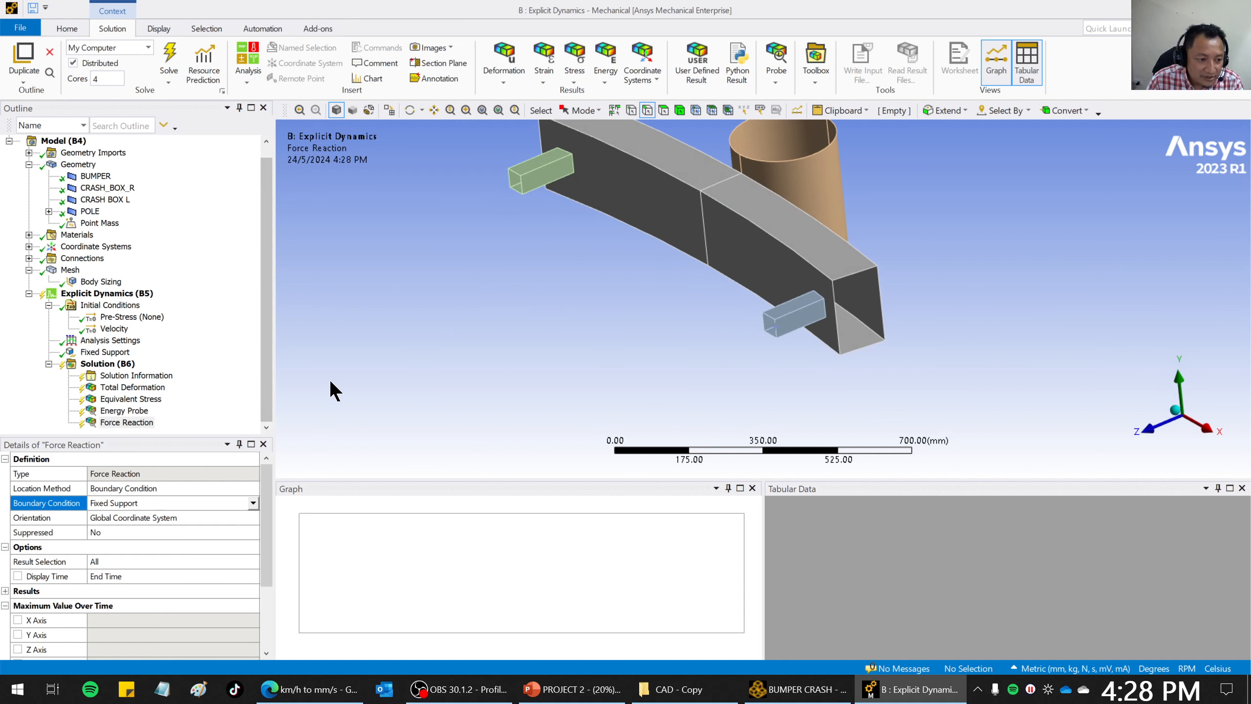
pyautogui.click(118, 329)
pyautogui.scroll(1, 730, 374)
pyautogui.scroll(-4, 733, 371)
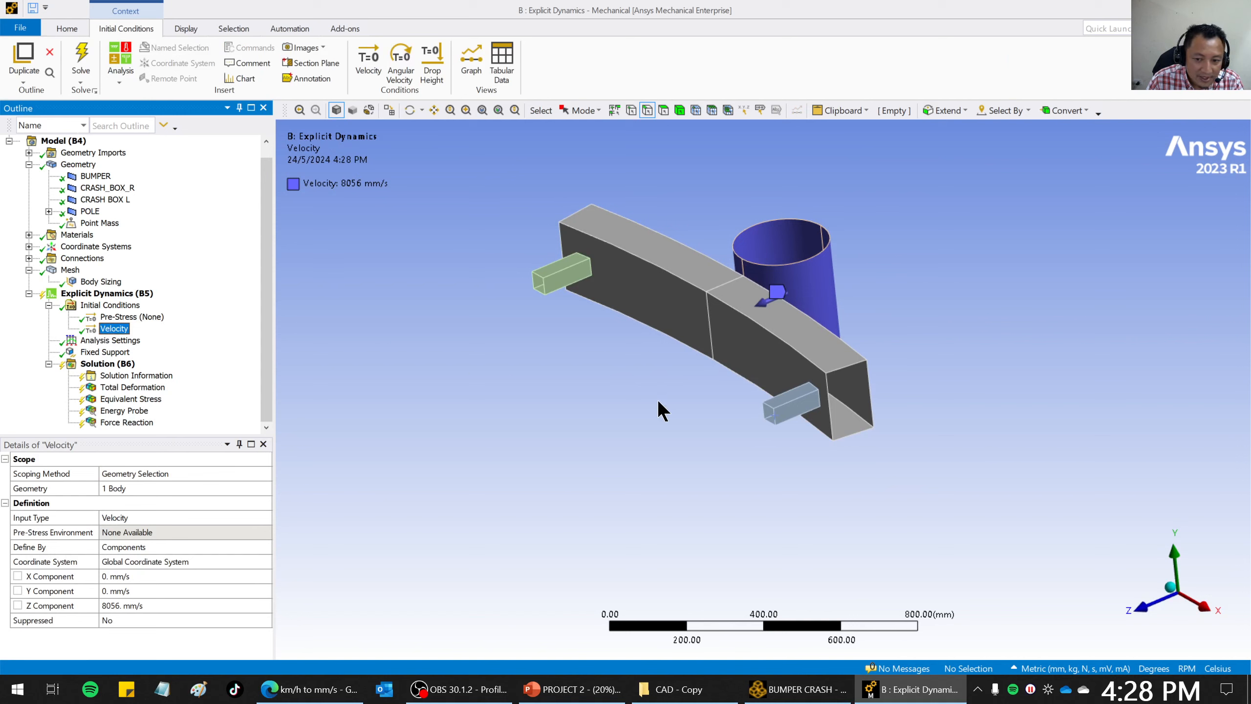
pyautogui.moveTo(659, 411); pyautogui.dragTo(702, 379, button='middle')
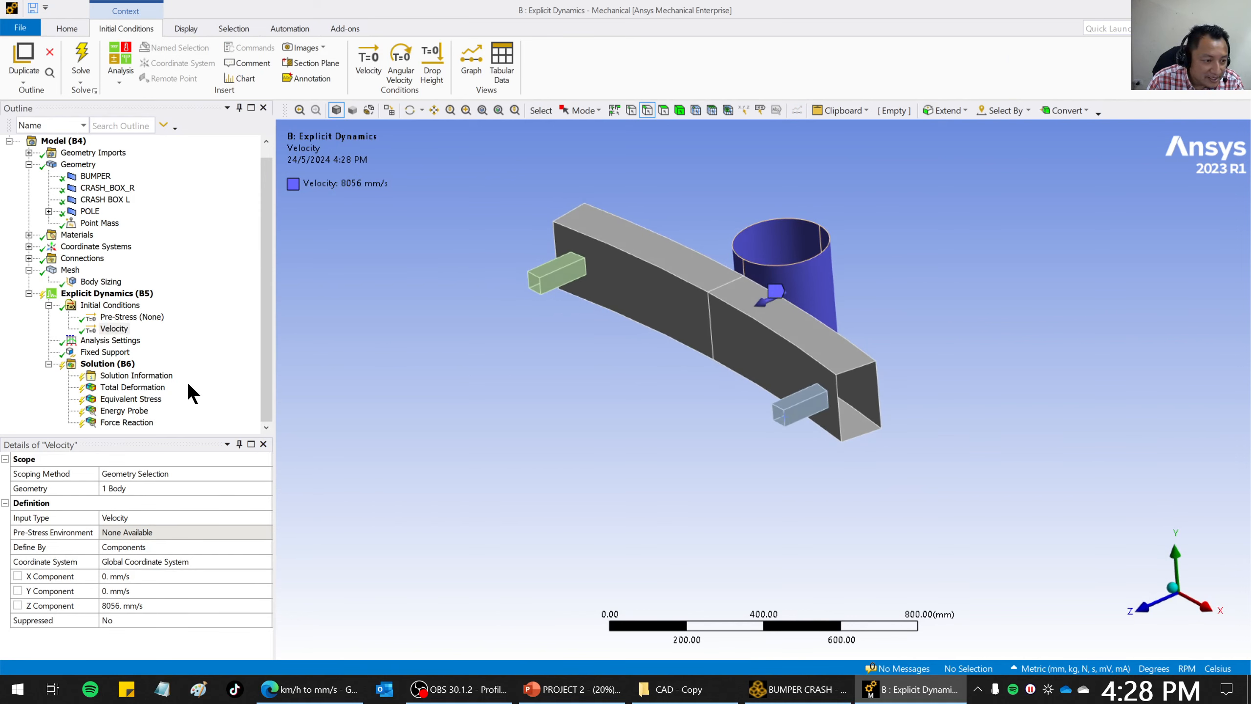
# Examine the model's connections: the contact region between bumper and pole, and the body interaction definition and its advanced settings.
pyautogui.click(73, 260)
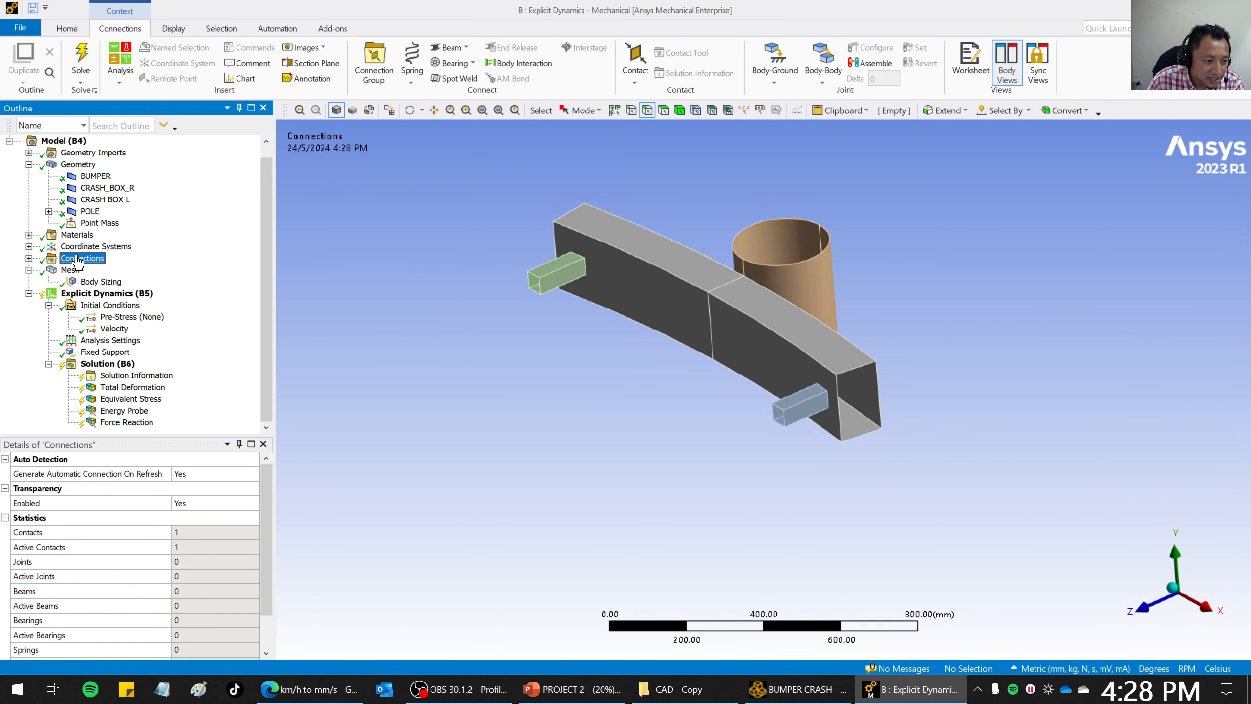
pyautogui.click(29, 258)
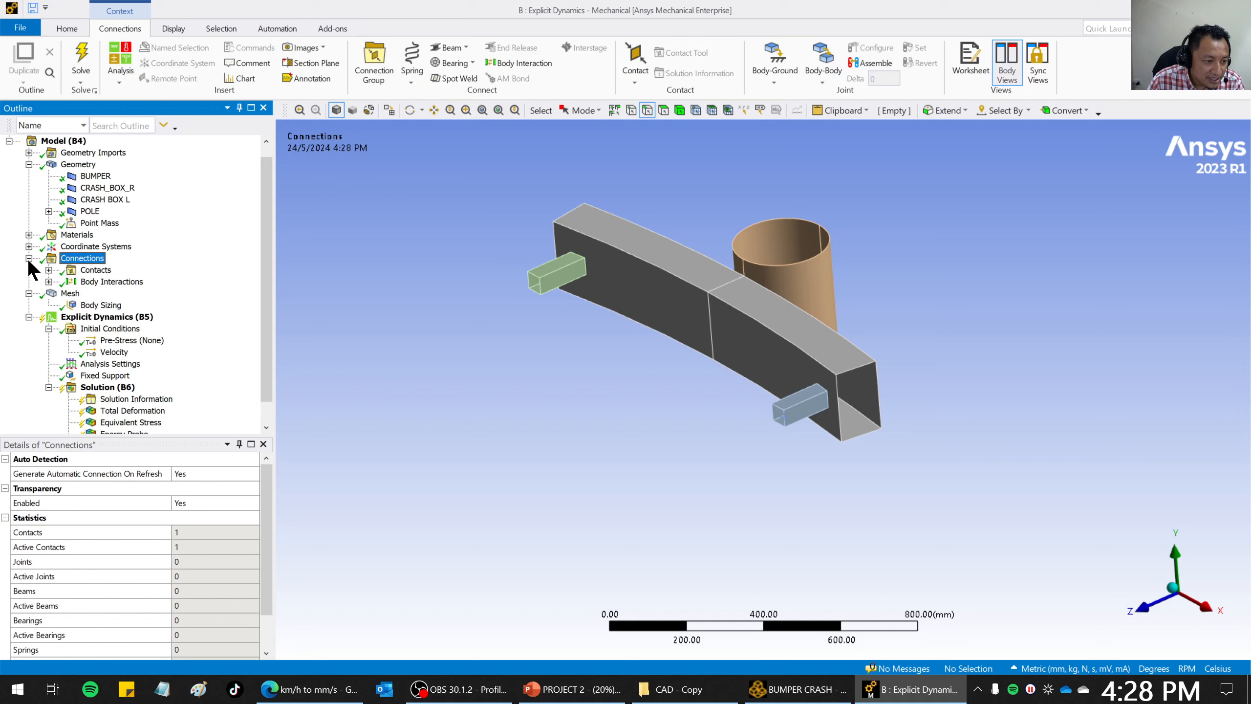
pyautogui.click(48, 271)
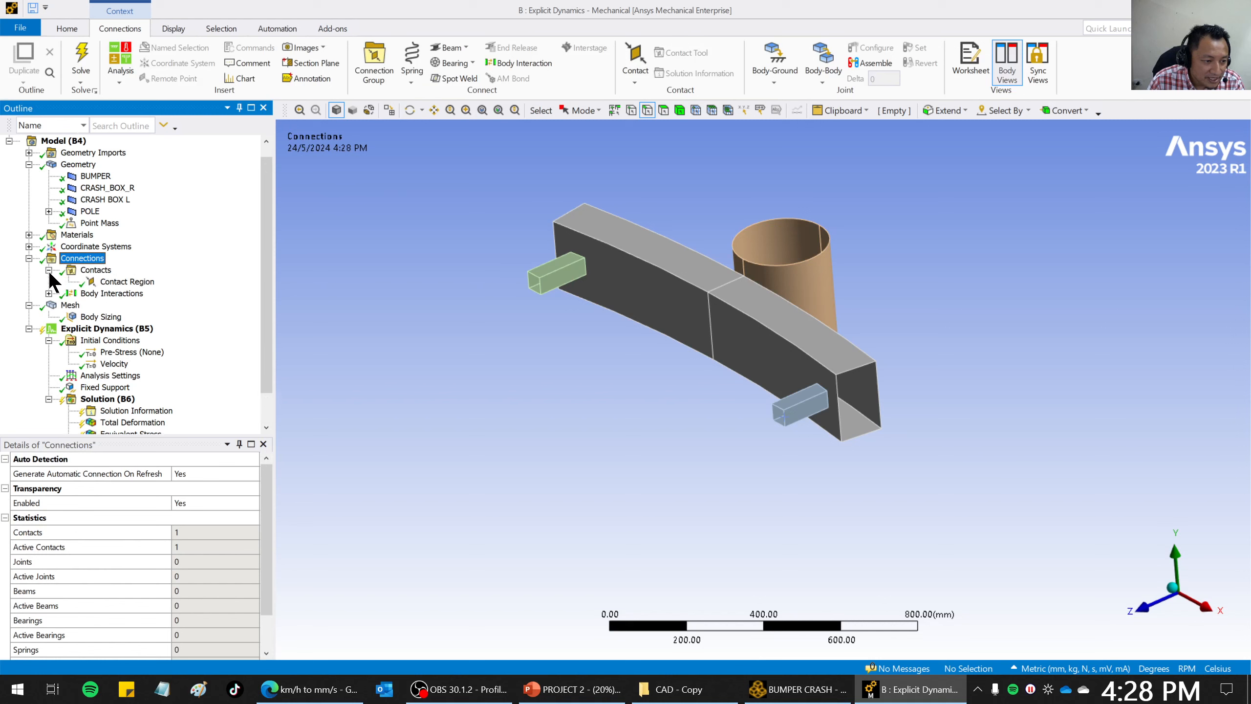
pyautogui.click(90, 272)
pyautogui.click(129, 283)
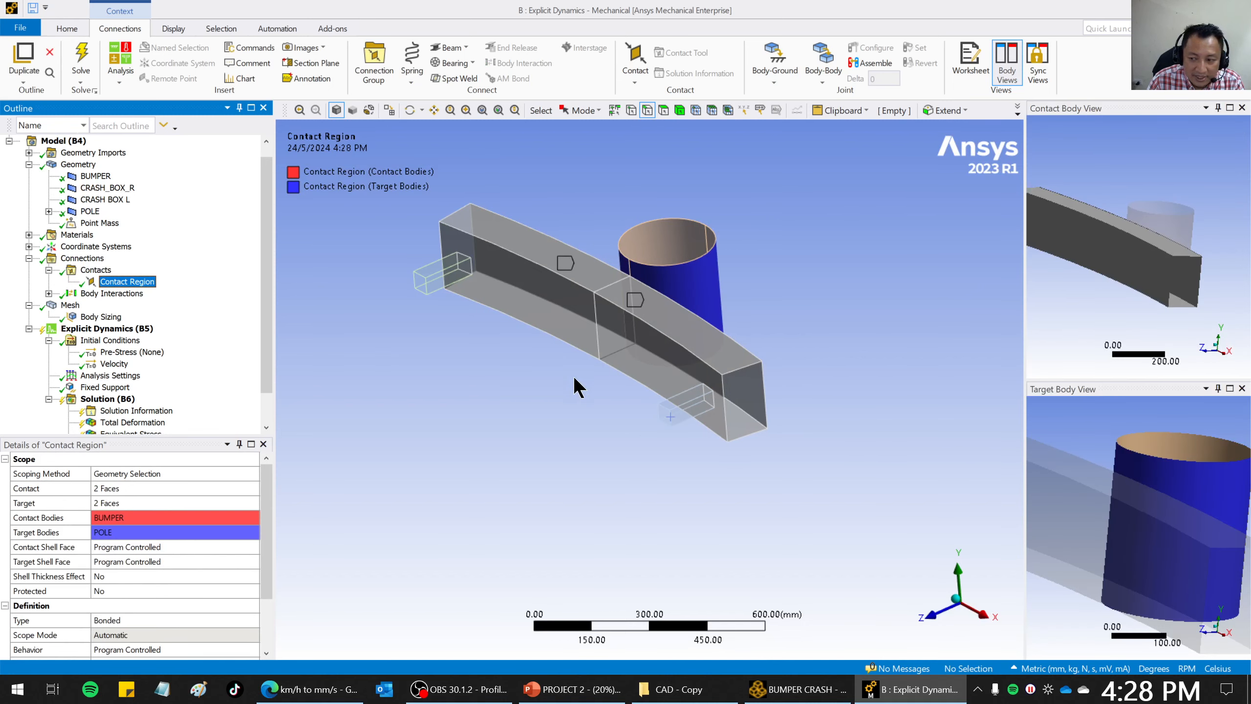
pyautogui.moveTo(770, 423); pyautogui.dragTo(643, 442, button='middle')
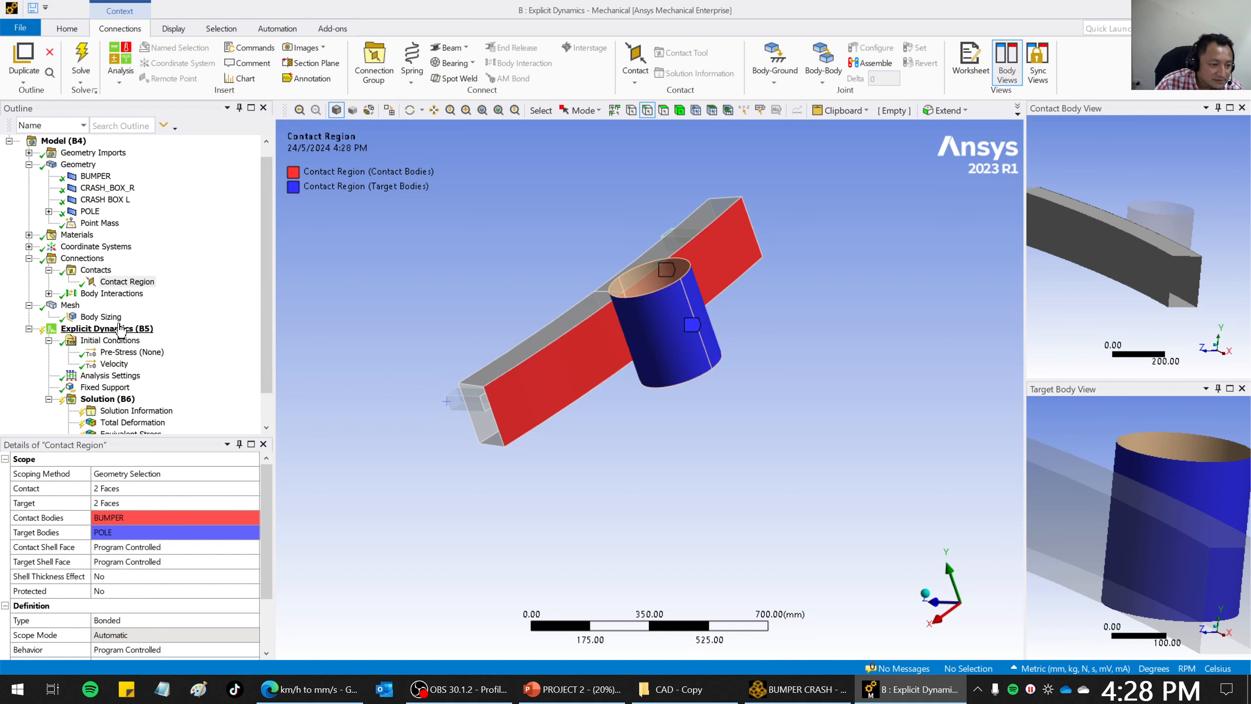
pyautogui.click(49, 293)
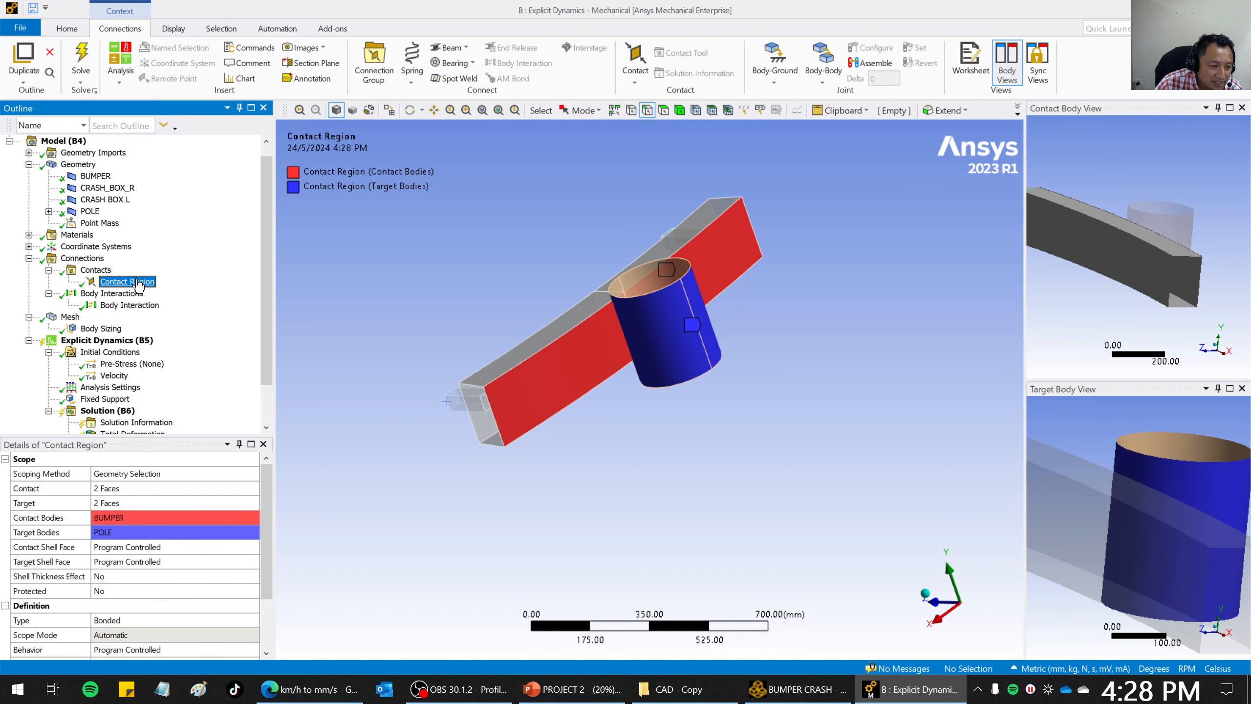
pyautogui.click(122, 305)
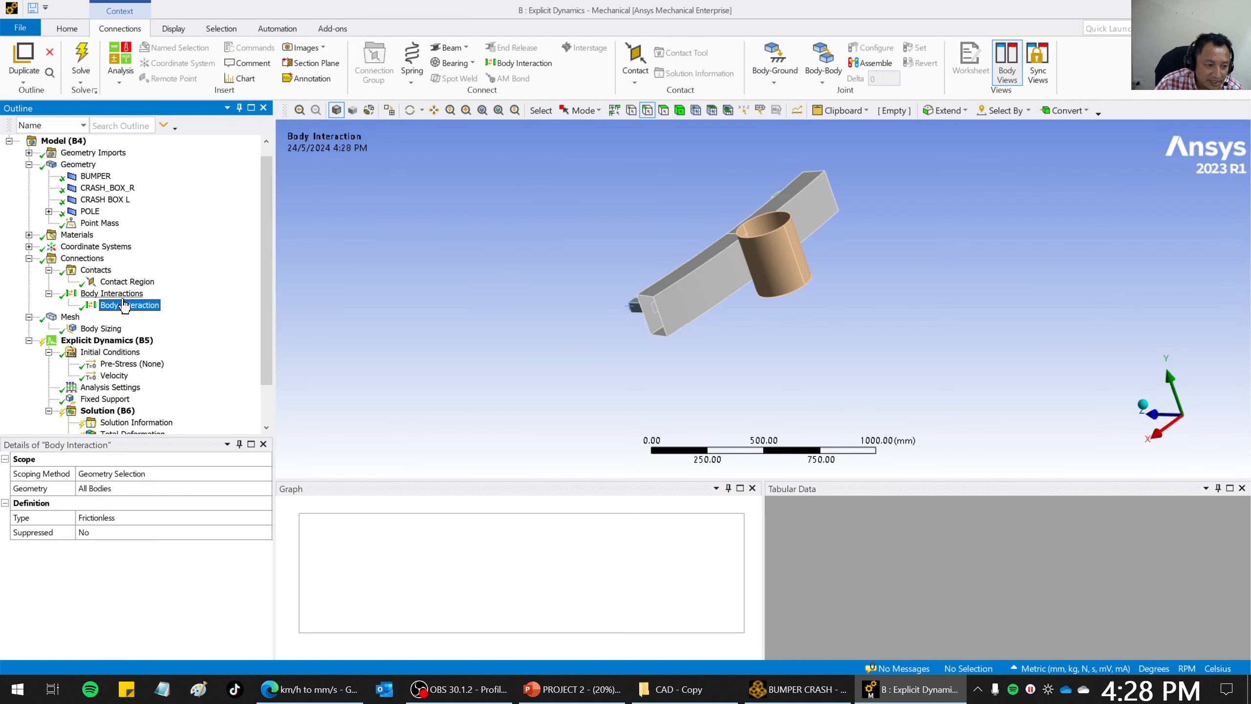
pyautogui.click(112, 293)
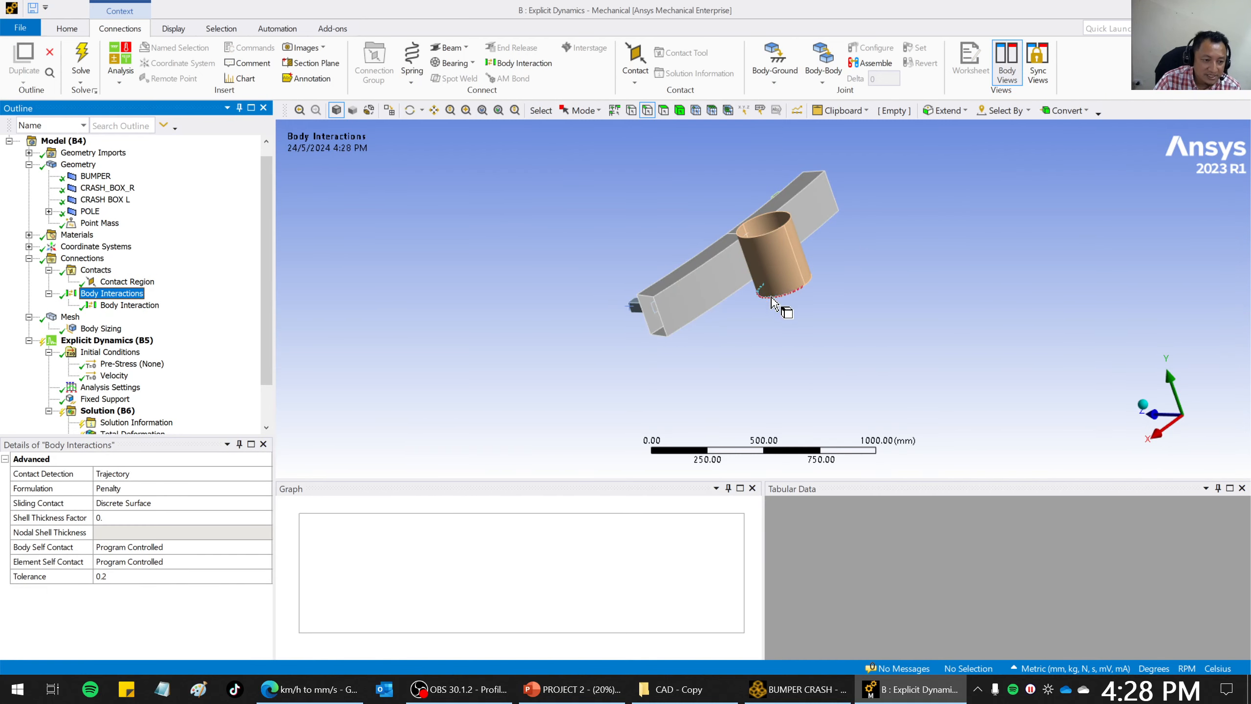
pyautogui.moveTo(719, 321); pyautogui.dragTo(779, 281, button='middle')
pyautogui.scroll(3, 780, 281)
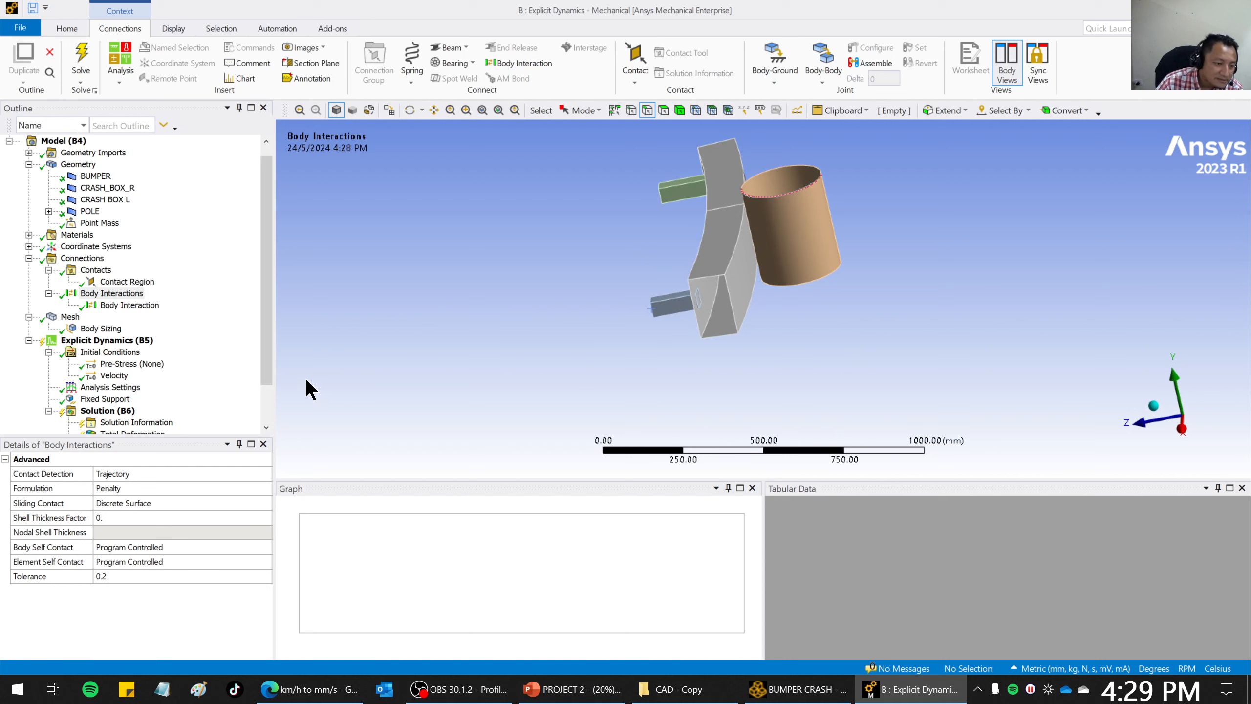
# Save the bumper crash project with the completed explicit dynamics setup.
pyautogui.moveTo(264, 281); pyautogui.dragTo(269, 352)
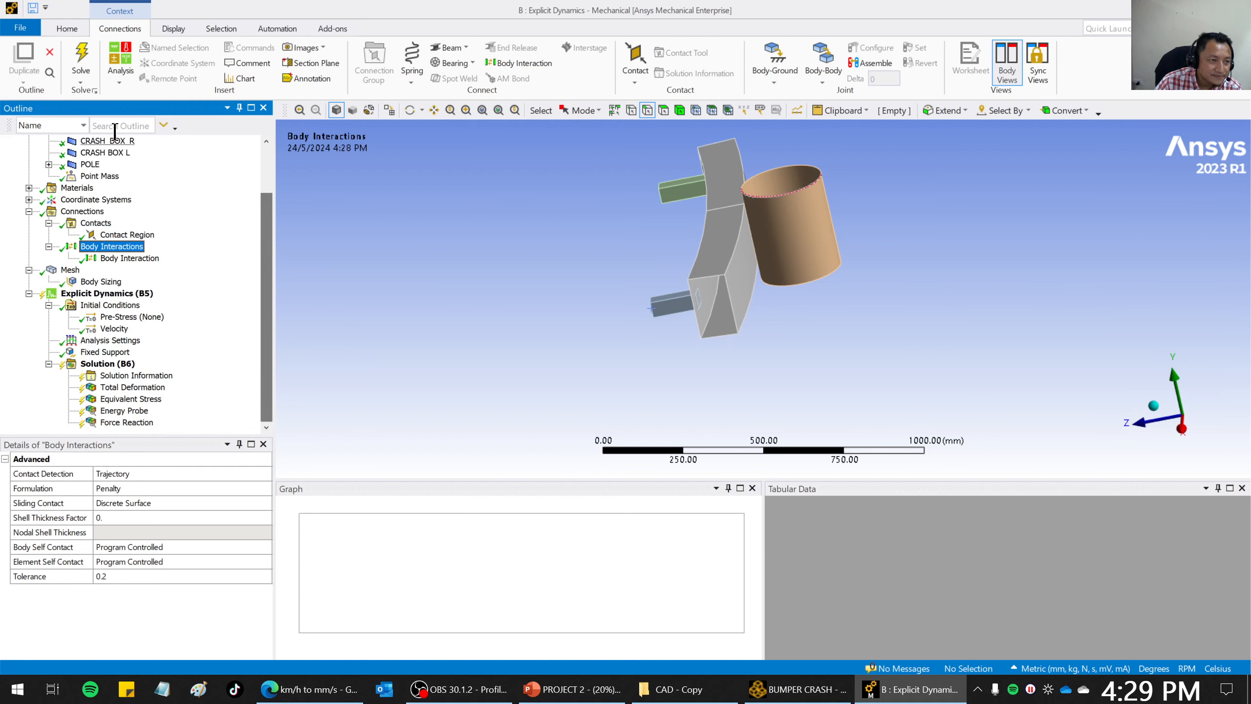
pyautogui.click(21, 27)
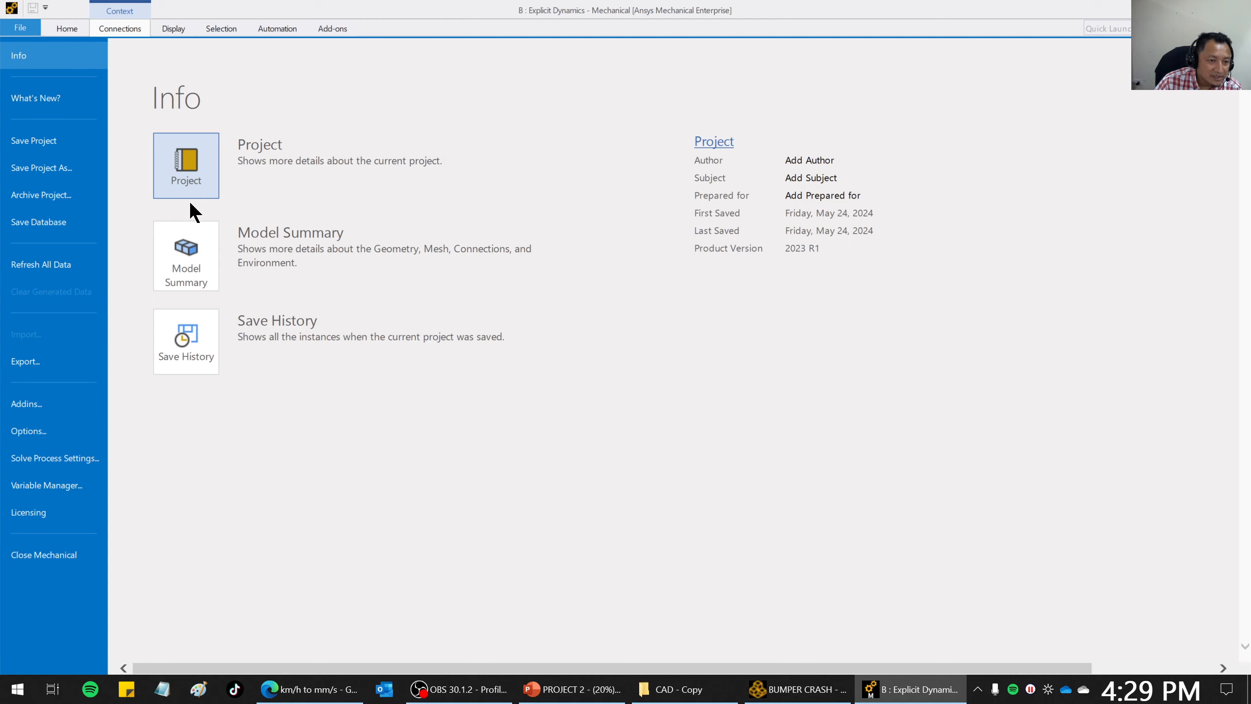
pyautogui.click(28, 141)
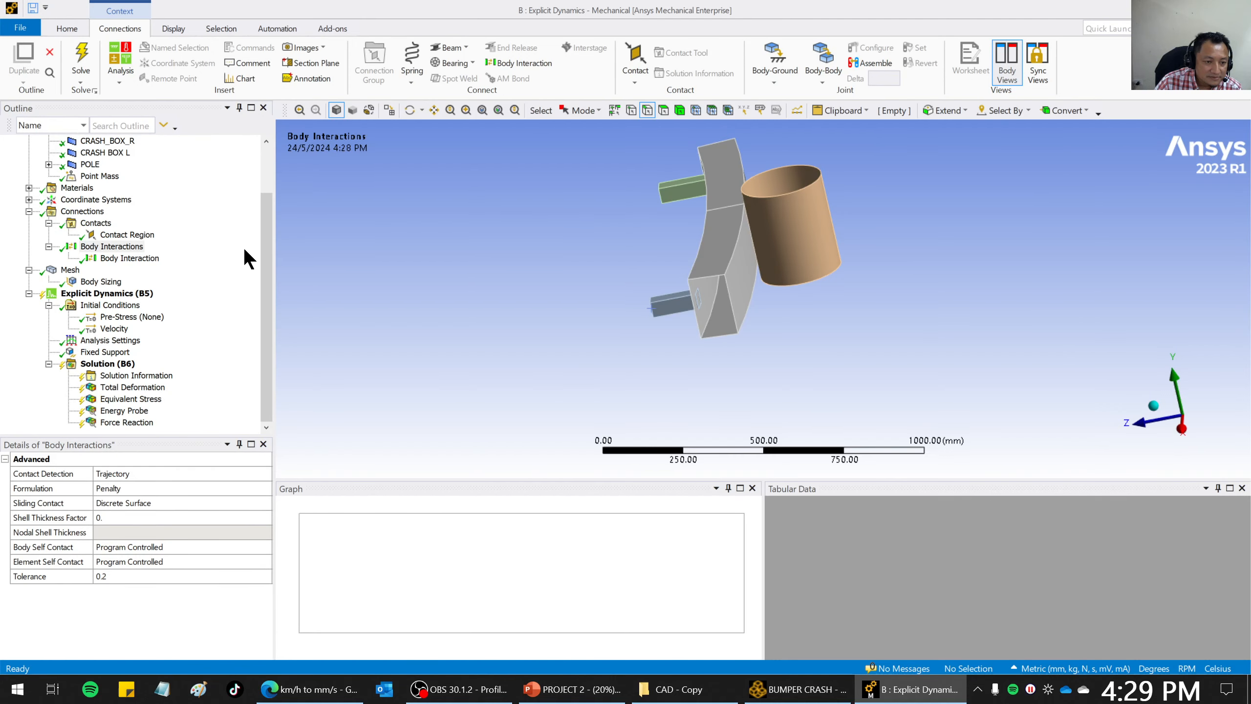
# Solve the Explicit Dynamics (B5) analysis of the bumper crash.
pyautogui.click(264, 180)
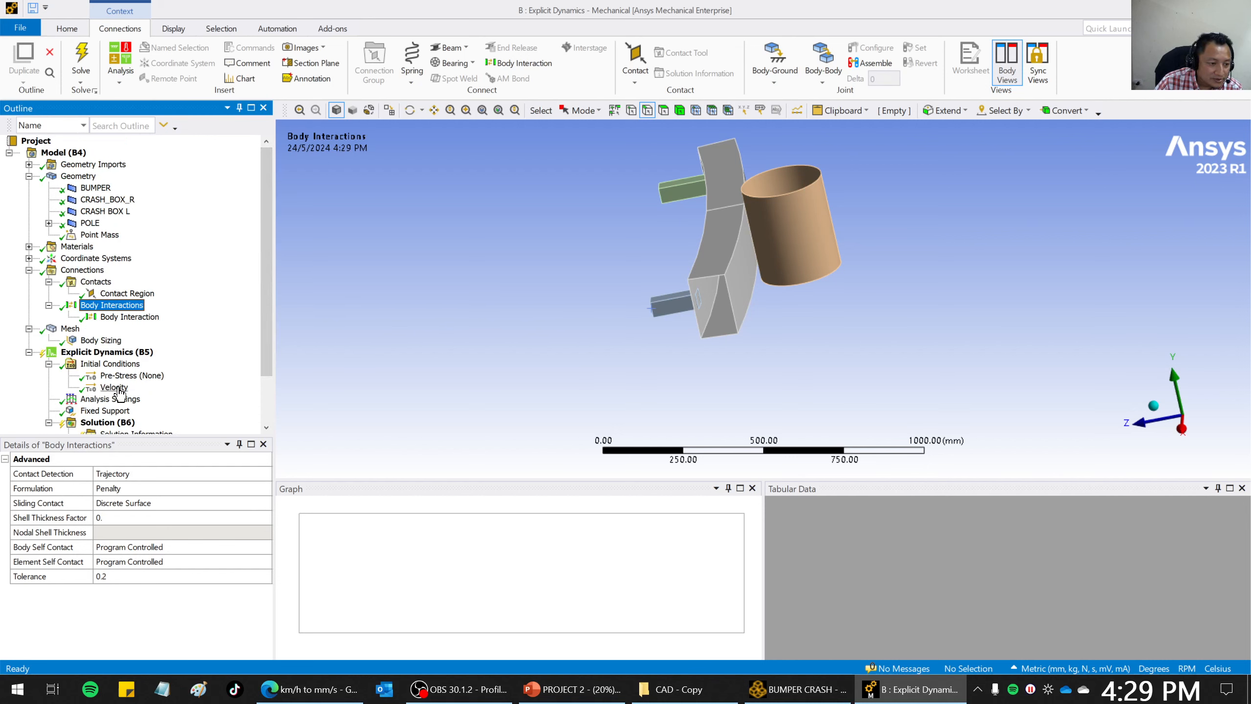
pyautogui.rightClick(66, 356)
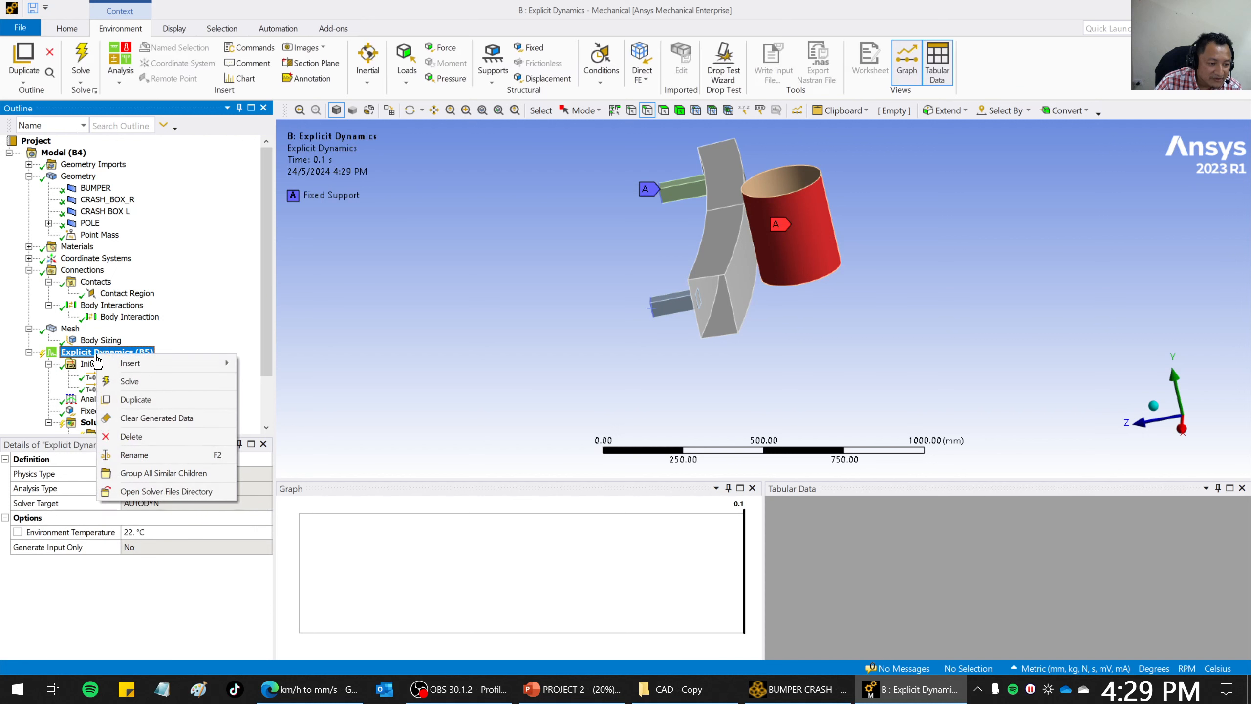
pyautogui.click(136, 383)
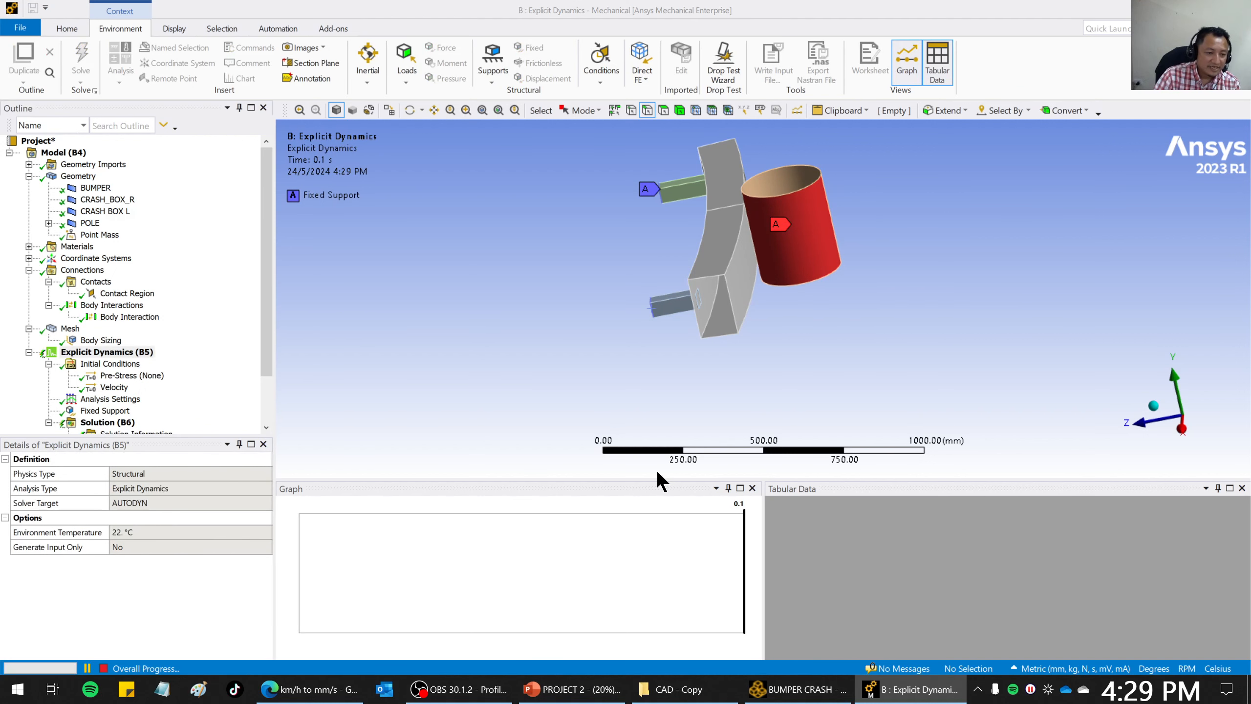
pyautogui.moveTo(262, 222); pyautogui.dragTo(266, 366)
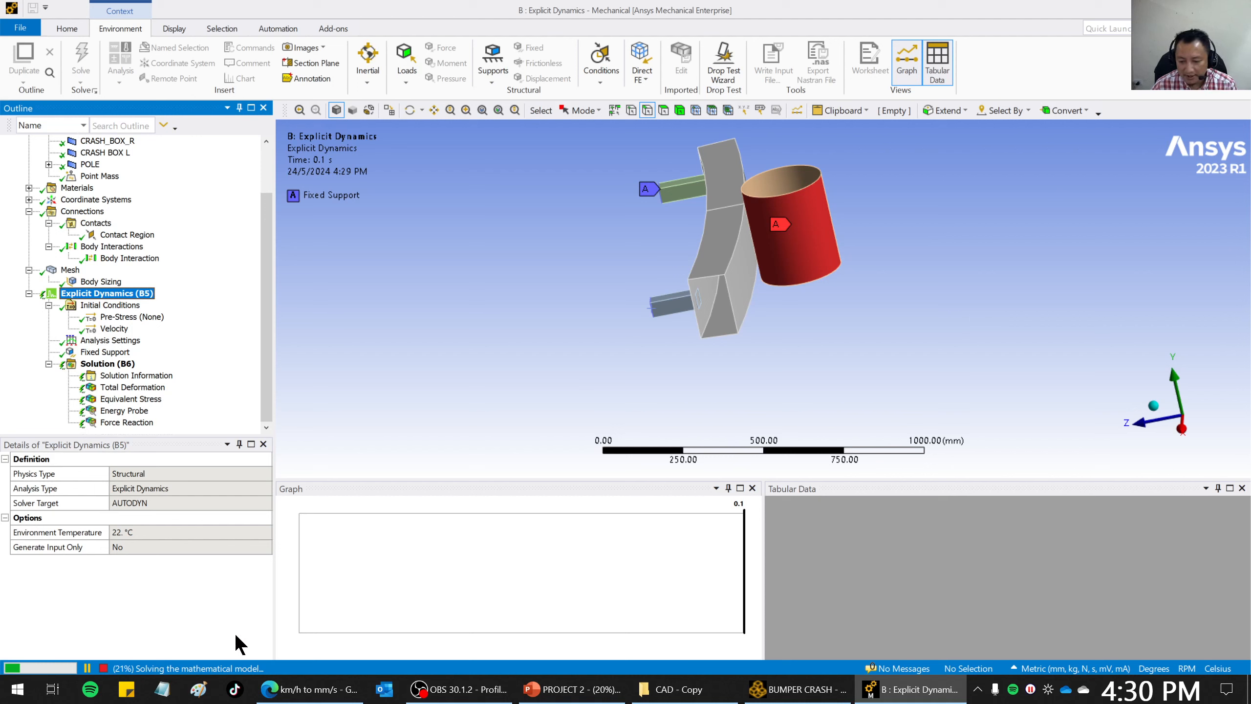
pyautogui.click(458, 689)
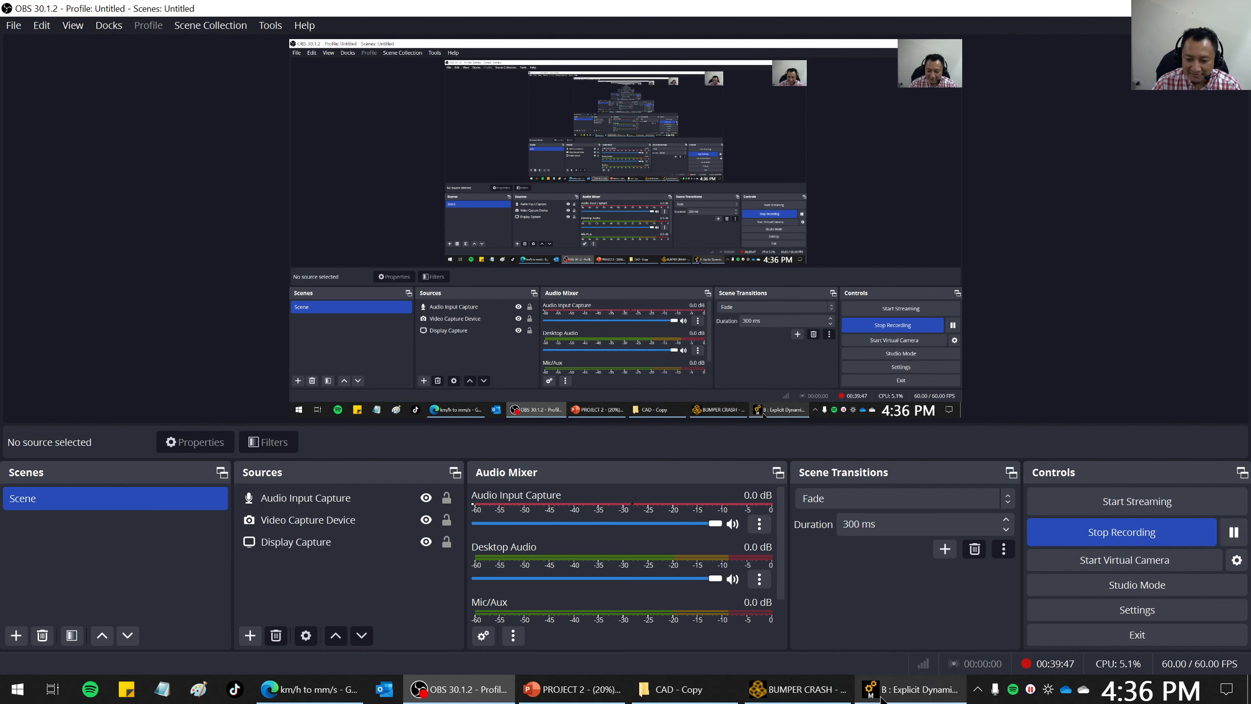
pyautogui.click(911, 689)
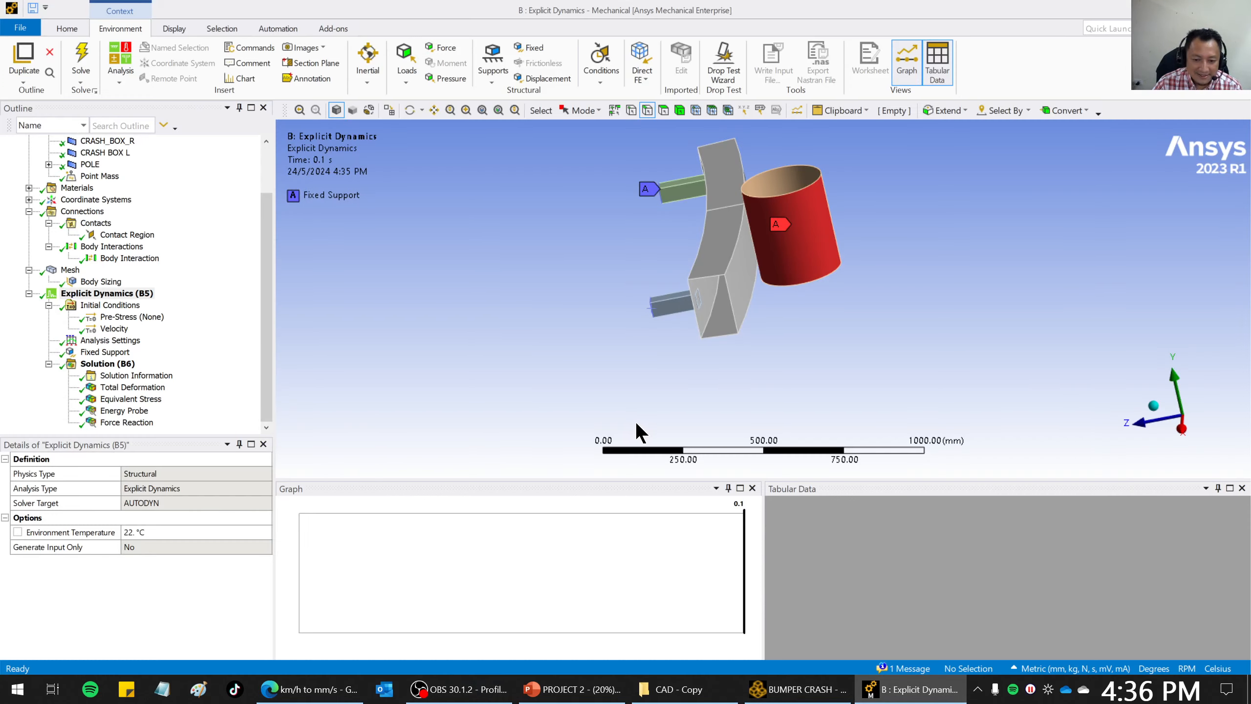
# Play the Total Deformation animation, examine how bumper, crash boxes and pole deform from several angles, and stop the playback.
pyautogui.click(129, 389)
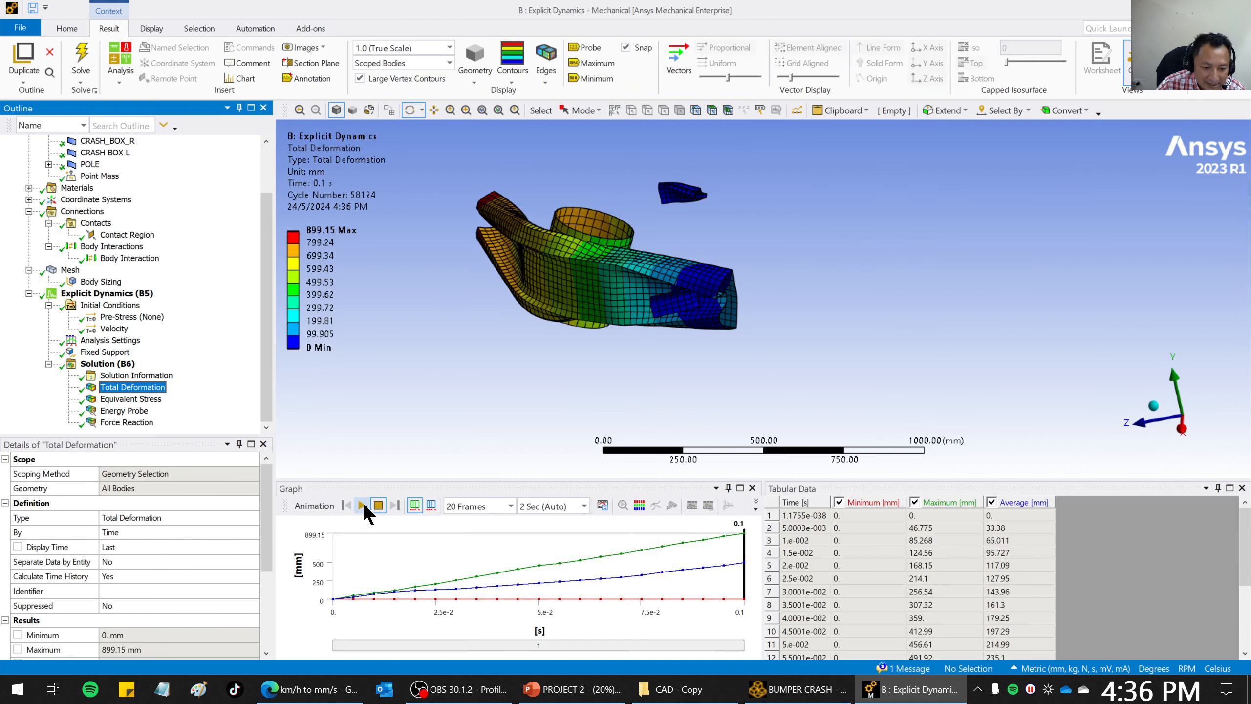
pyautogui.click(363, 506)
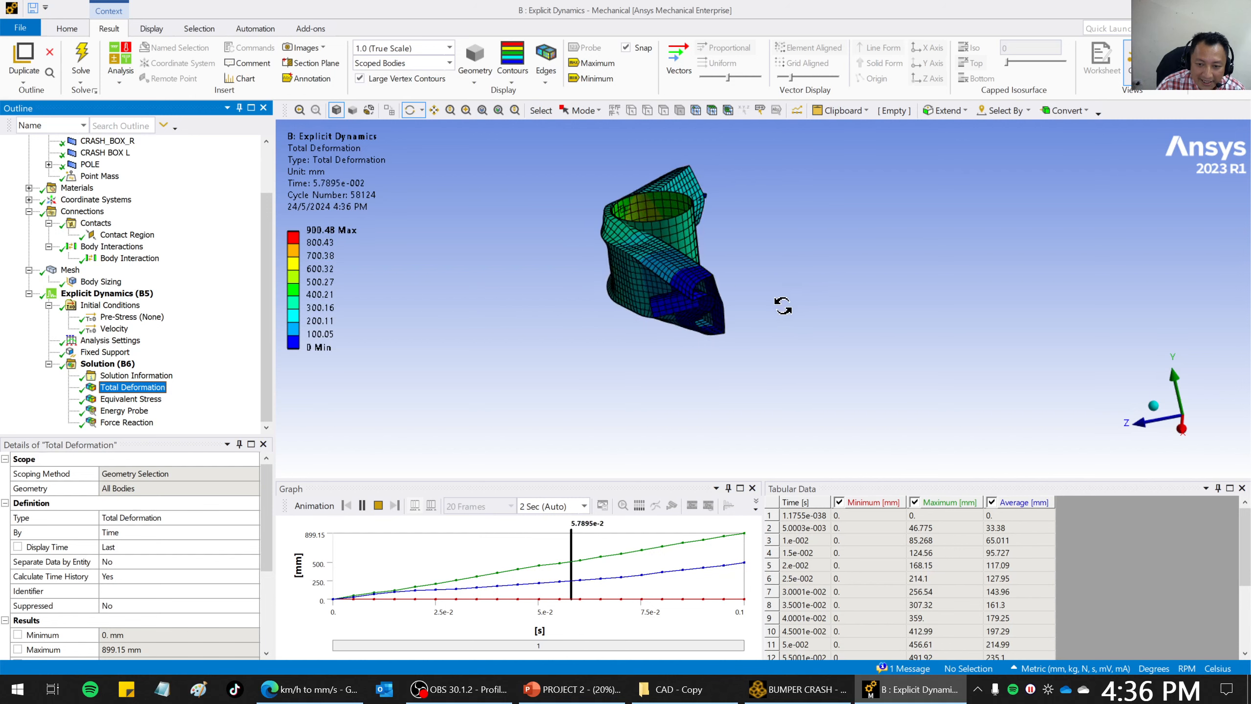
pyautogui.moveTo(783, 306); pyautogui.dragTo(865, 304)
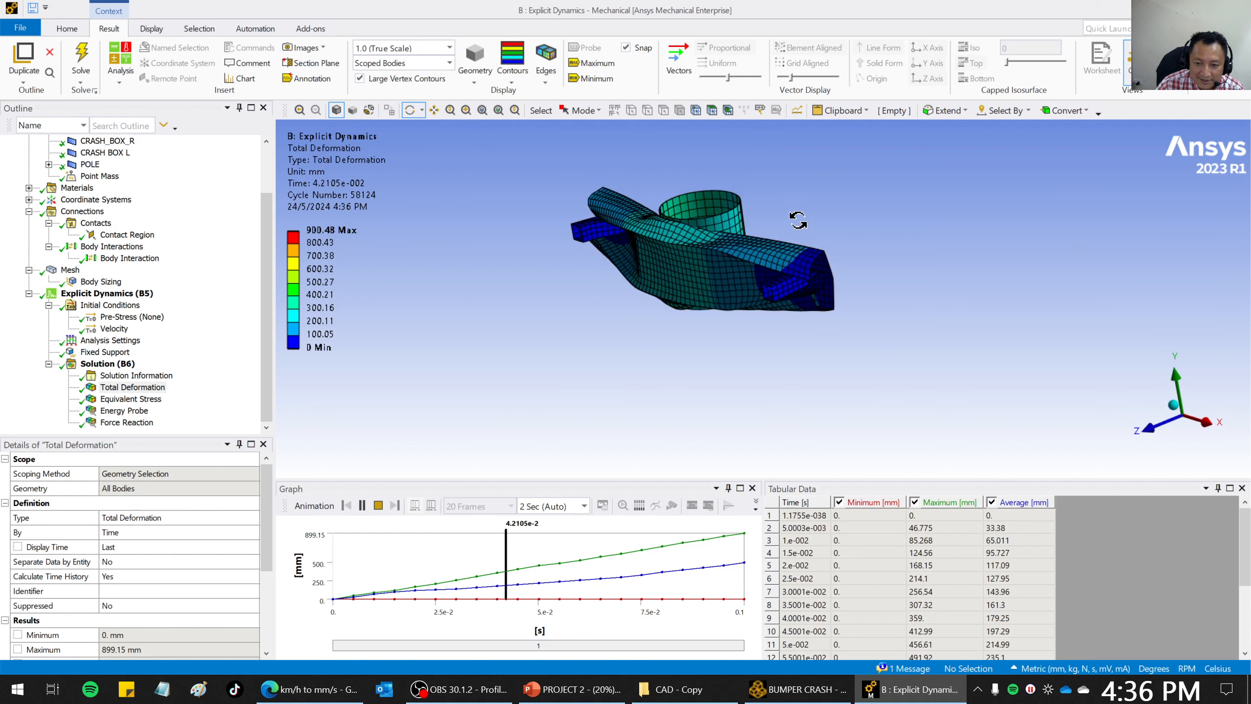
pyautogui.moveTo(798, 220); pyautogui.dragTo(769, 293)
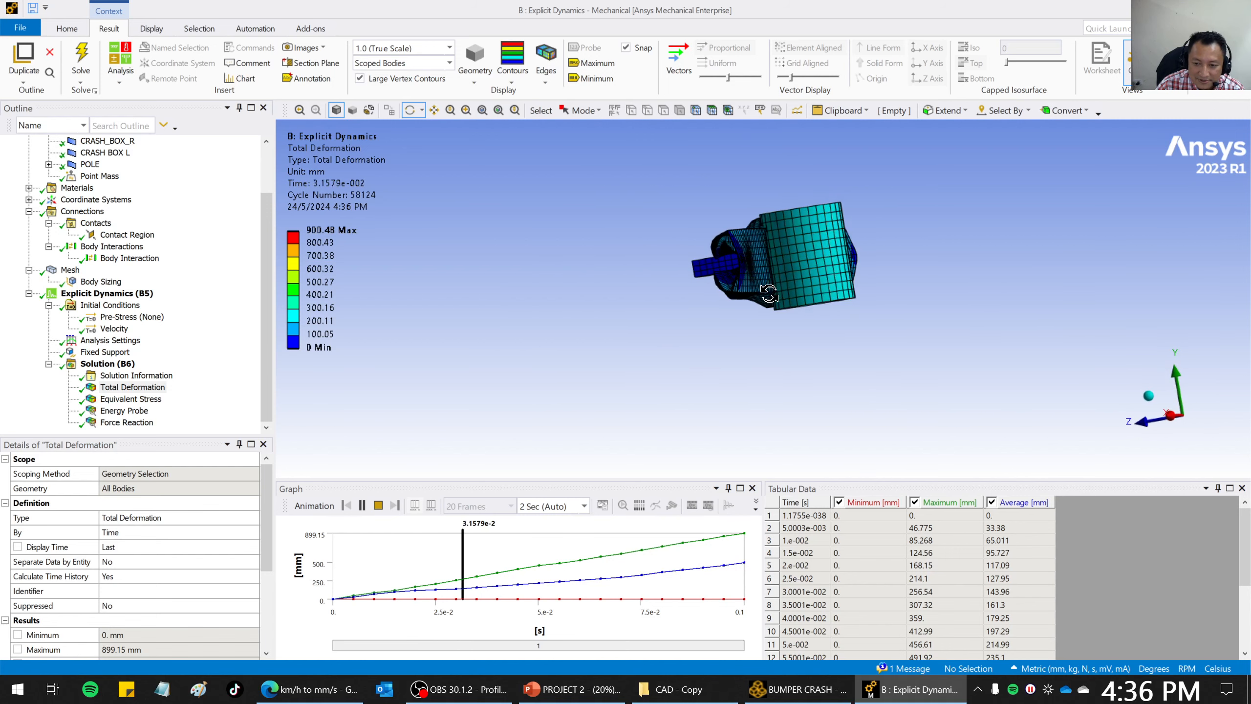
pyautogui.click(1172, 425)
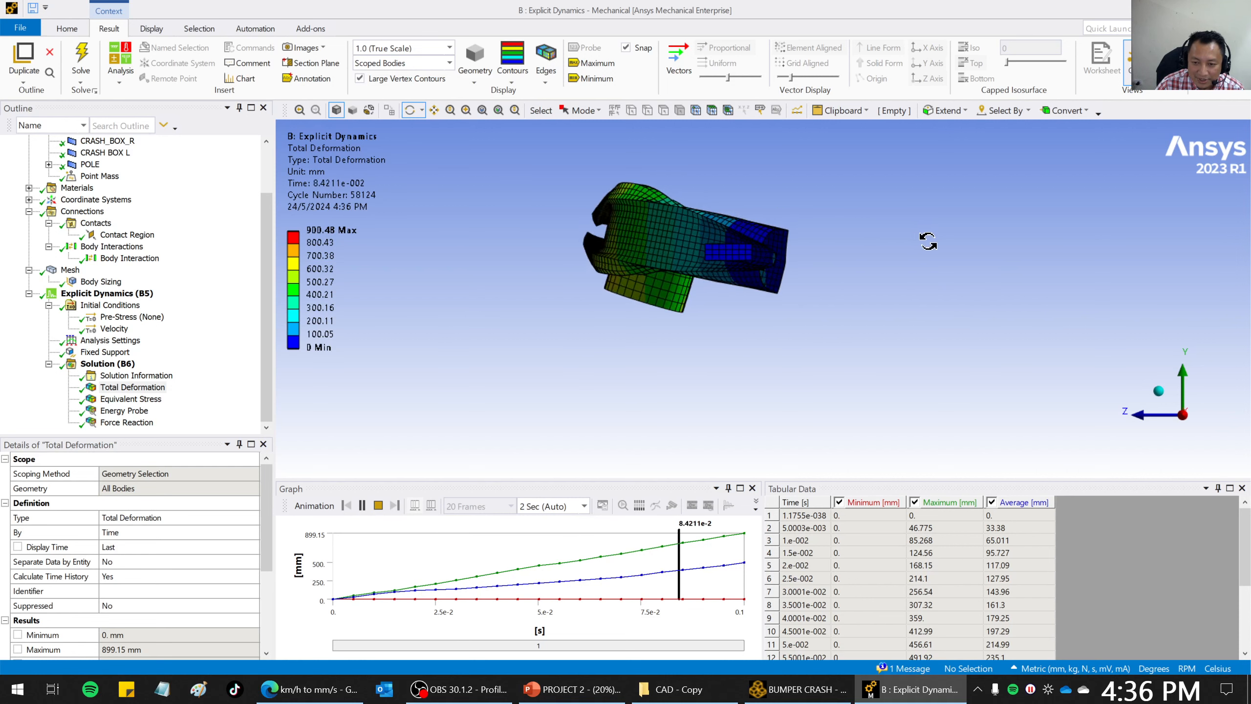
pyautogui.moveTo(588, 252); pyautogui.dragTo(907, 360)
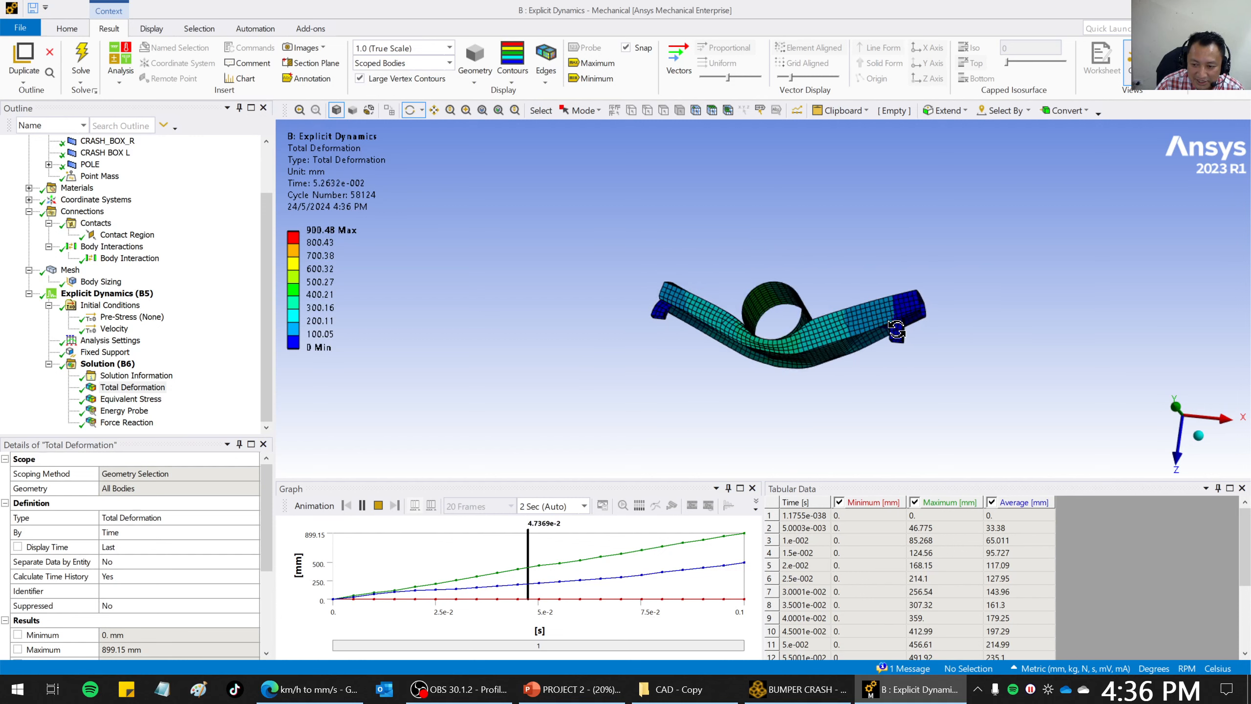
pyautogui.moveTo(906, 321); pyautogui.dragTo(935, 370)
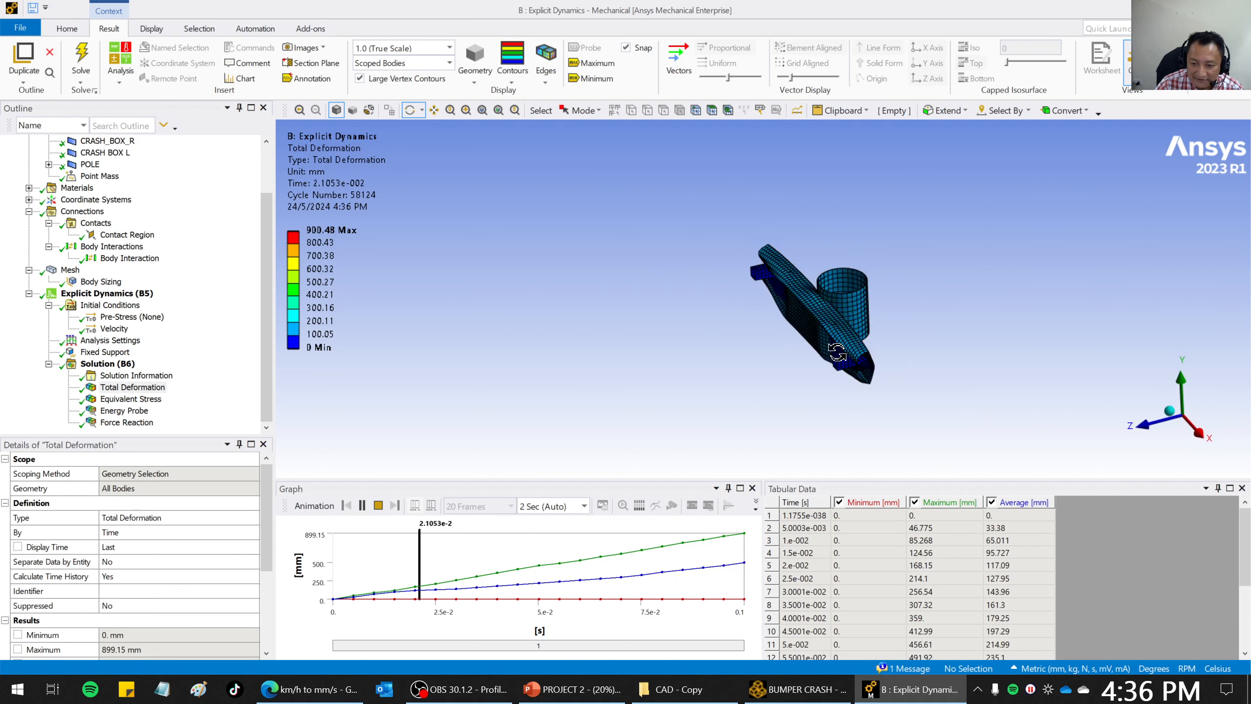
pyautogui.click(379, 506)
pyautogui.moveTo(809, 323); pyautogui.dragTo(677, 309)
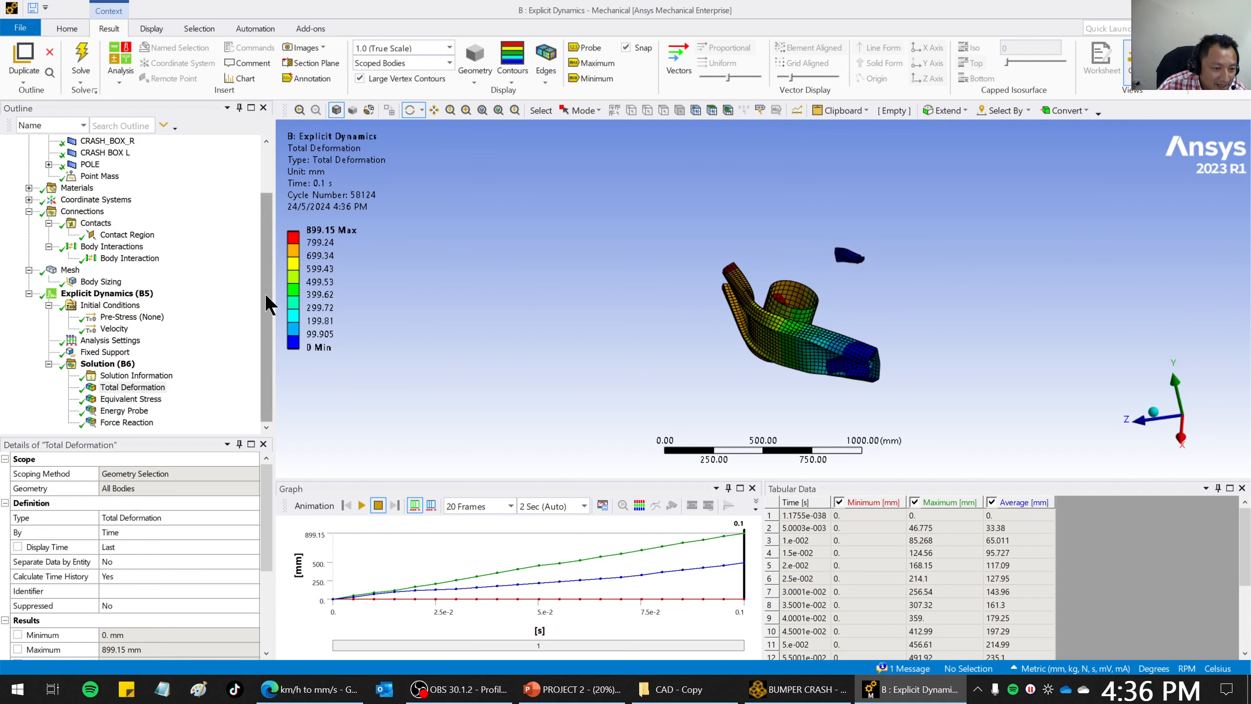
# Review the X, Y and Z components of the pole's initial velocity.
pyautogui.scroll(2, 265, 293)
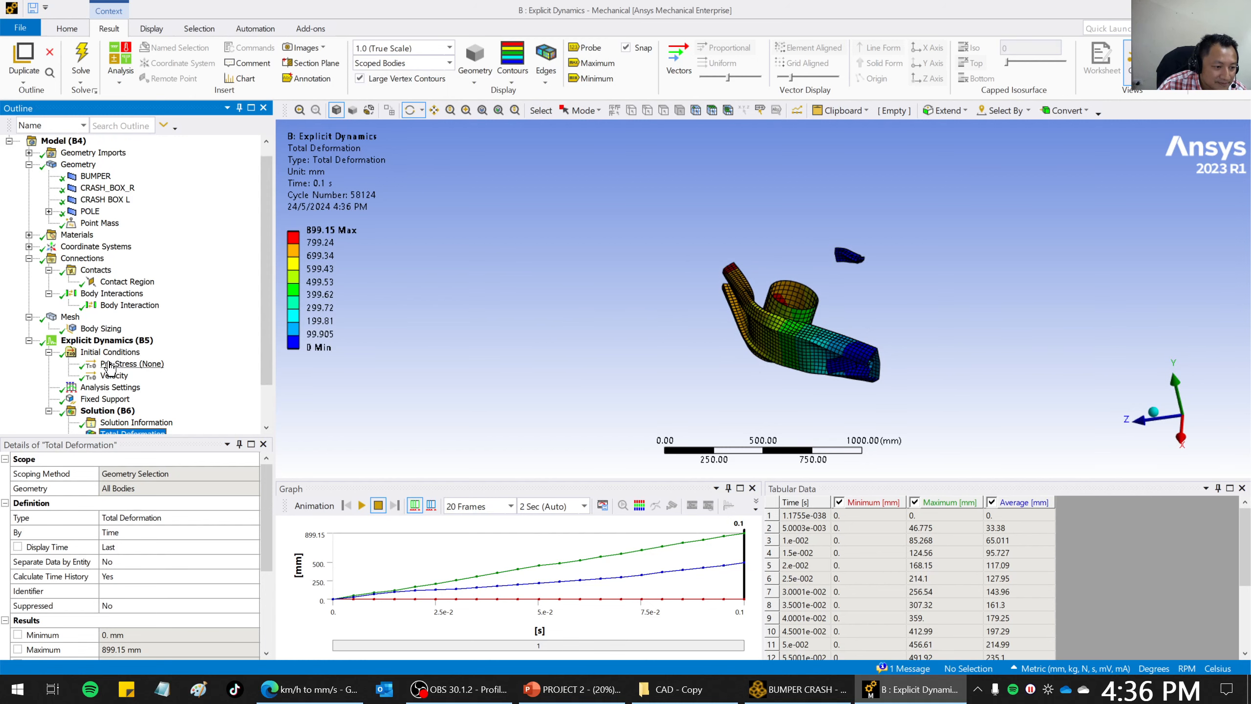
pyautogui.rightClick(116, 377)
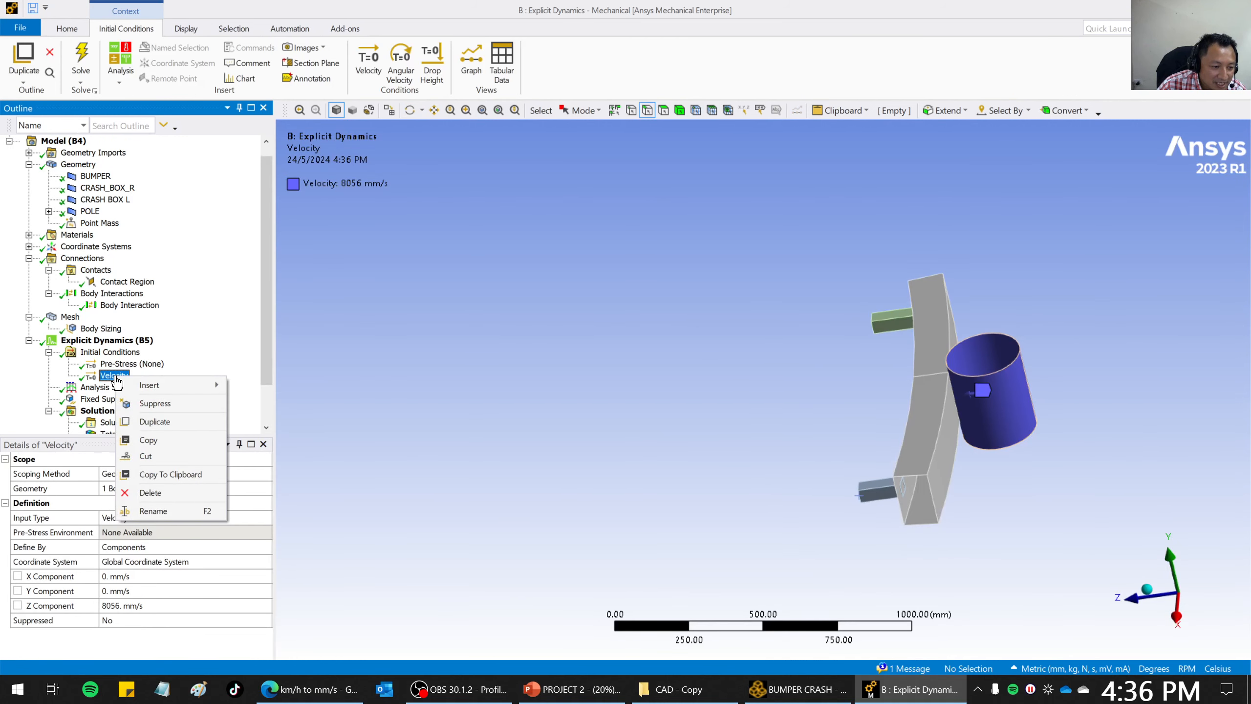
pyautogui.click(133, 628)
pyautogui.click(143, 601)
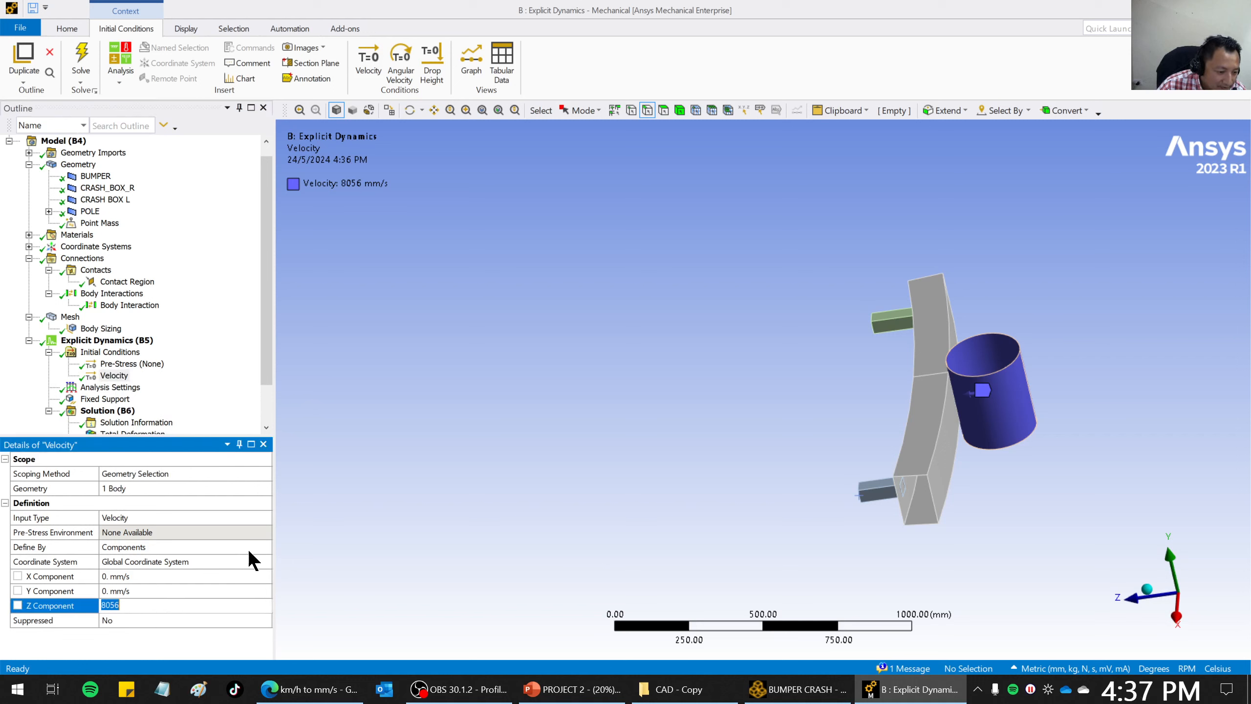
pyautogui.click(133, 577)
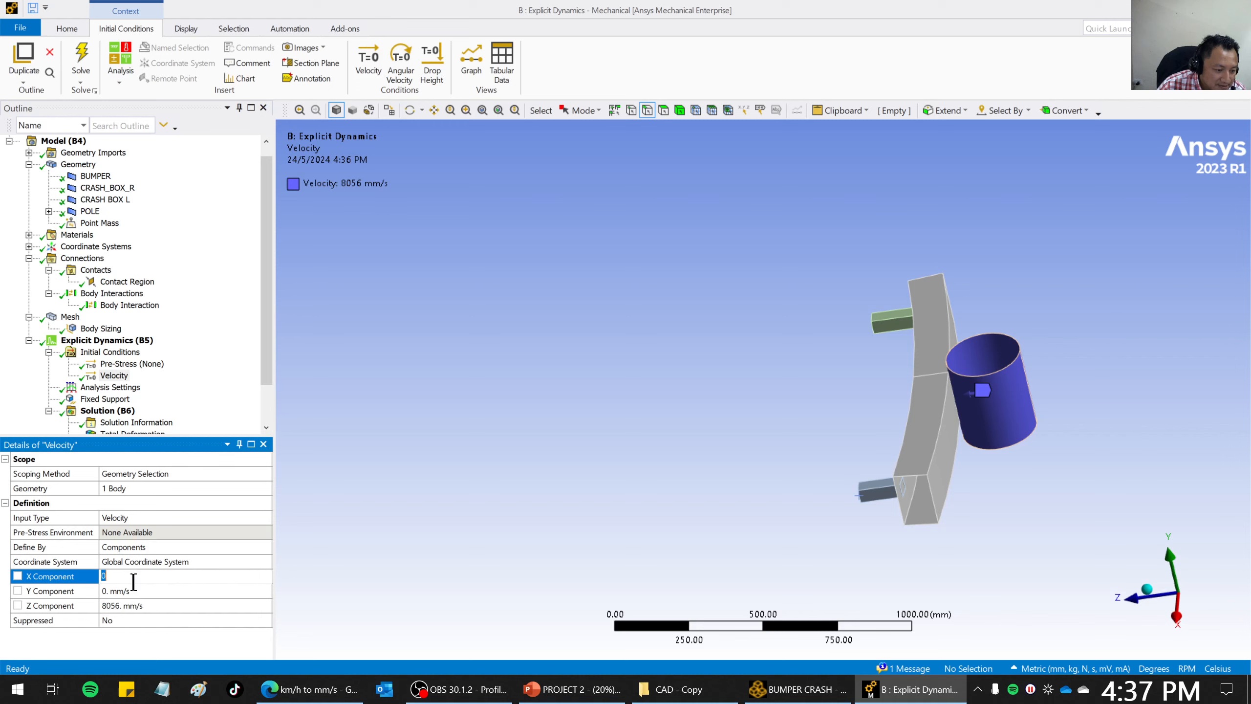
pyautogui.click(134, 588)
pyautogui.click(123, 605)
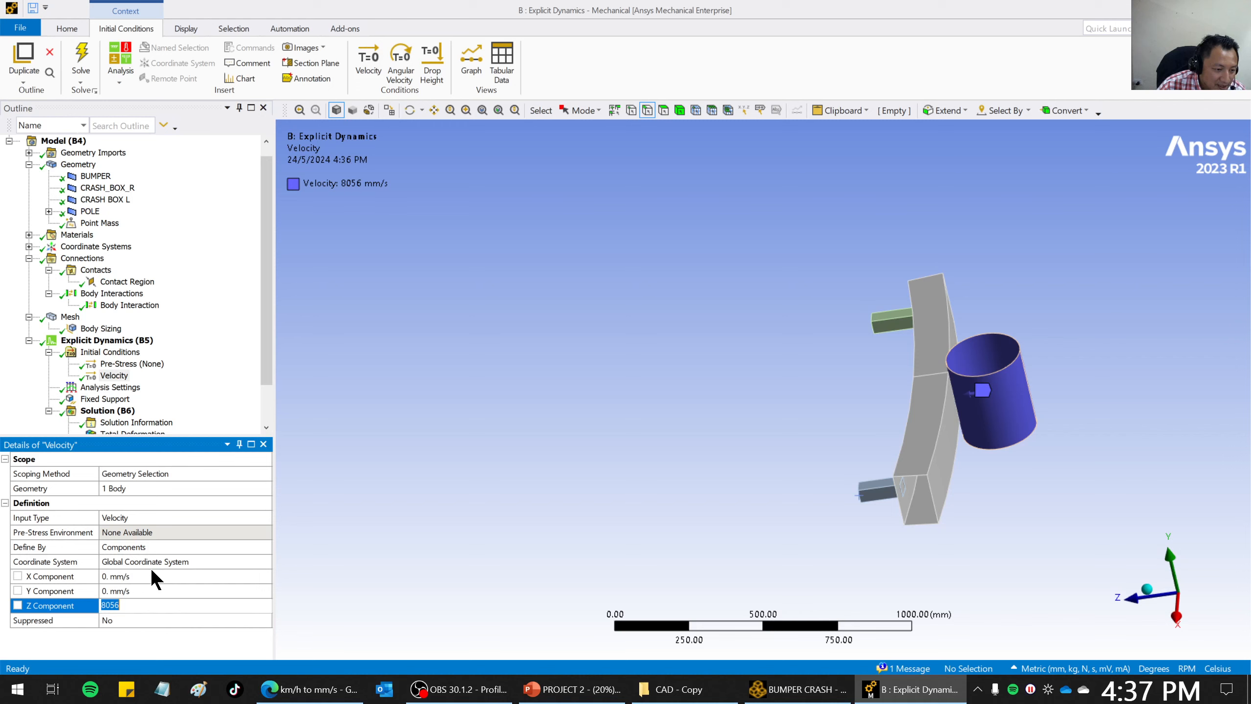
# Add a Displacement condition to the explicit dynamics analysis and scope it to the pole body.
pyautogui.moveTo(264, 313); pyautogui.dragTo(260, 347)
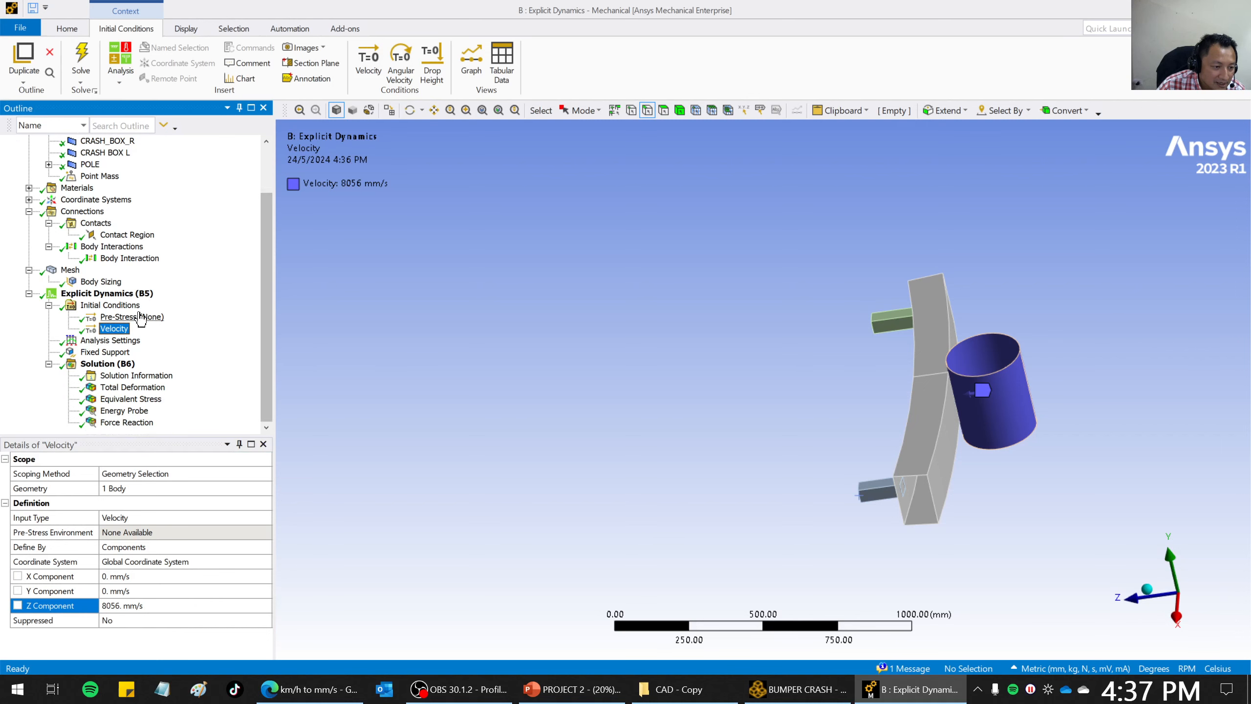
pyautogui.click(119, 293)
pyautogui.rightClick(119, 292)
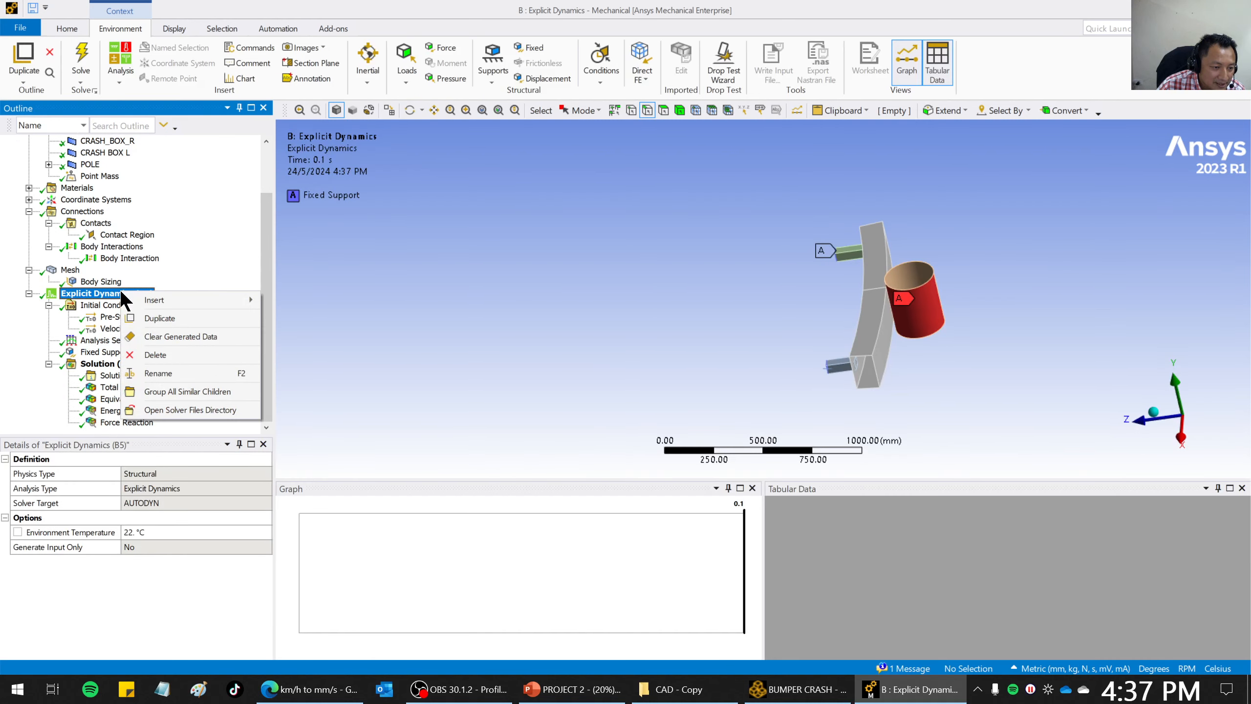
pyautogui.moveTo(154, 298)
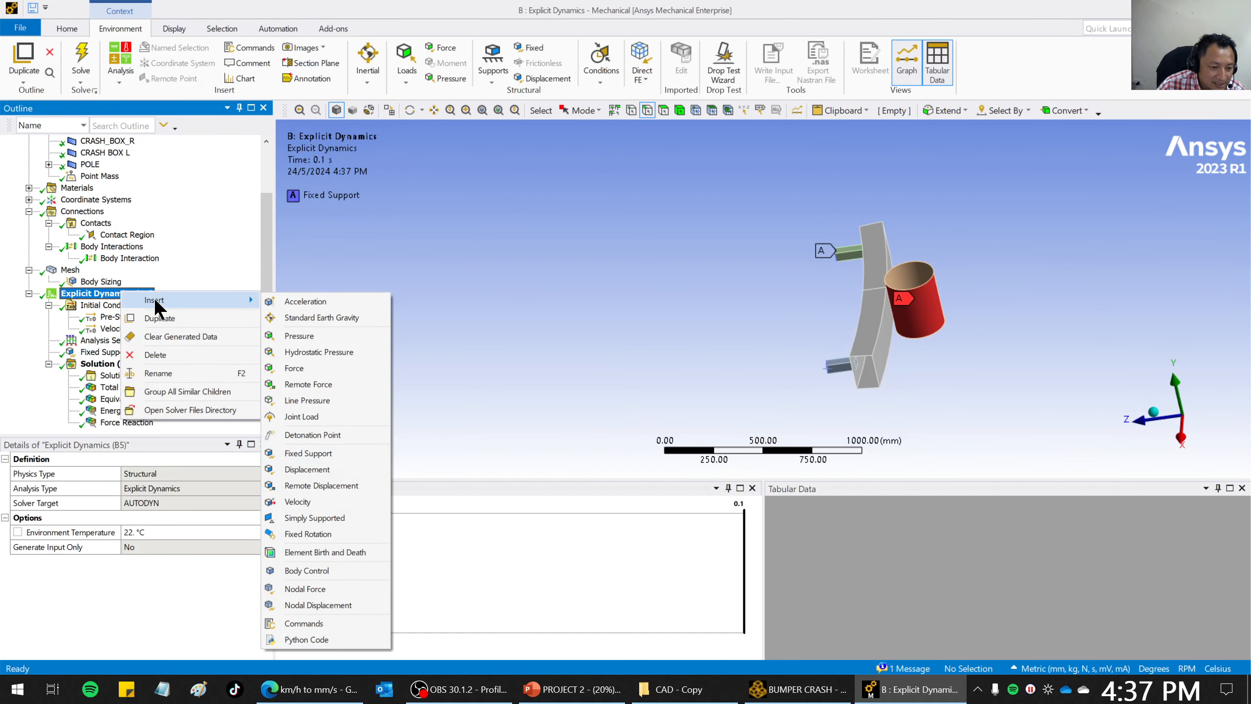
pyautogui.click(331, 470)
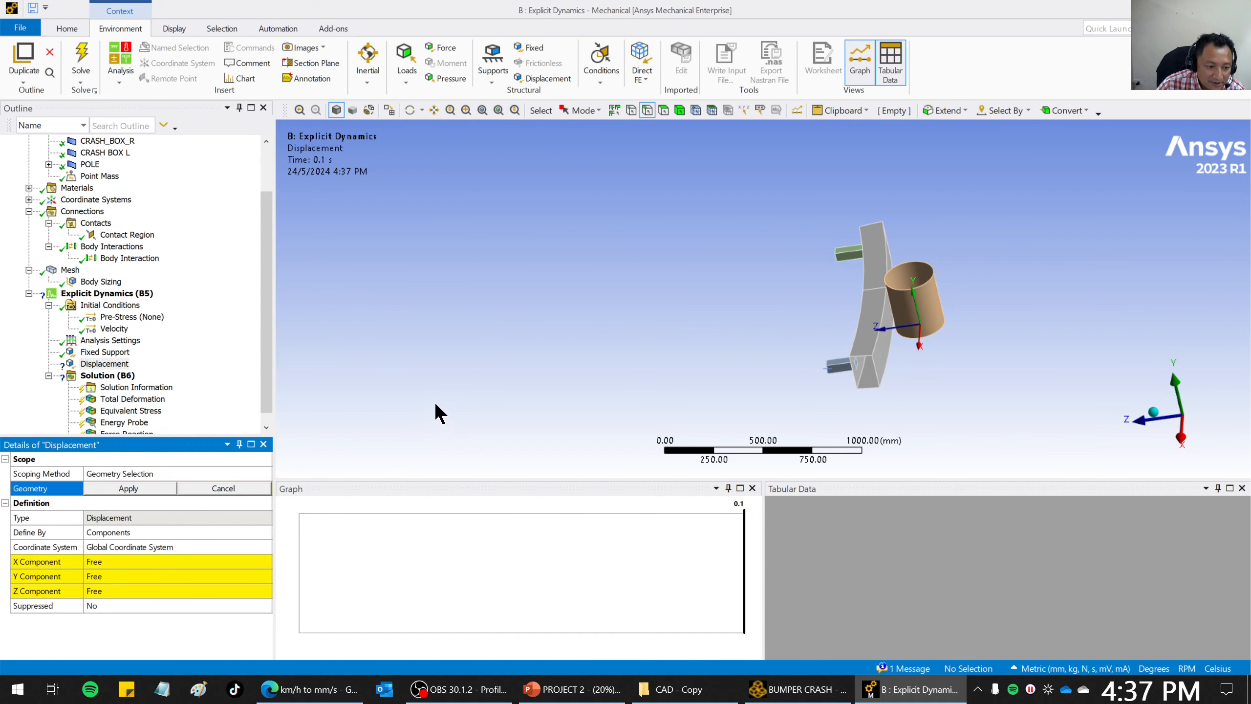
pyautogui.moveTo(436, 404); pyautogui.dragTo(549, 365, button='middle')
pyautogui.scroll(-2, 984, 276)
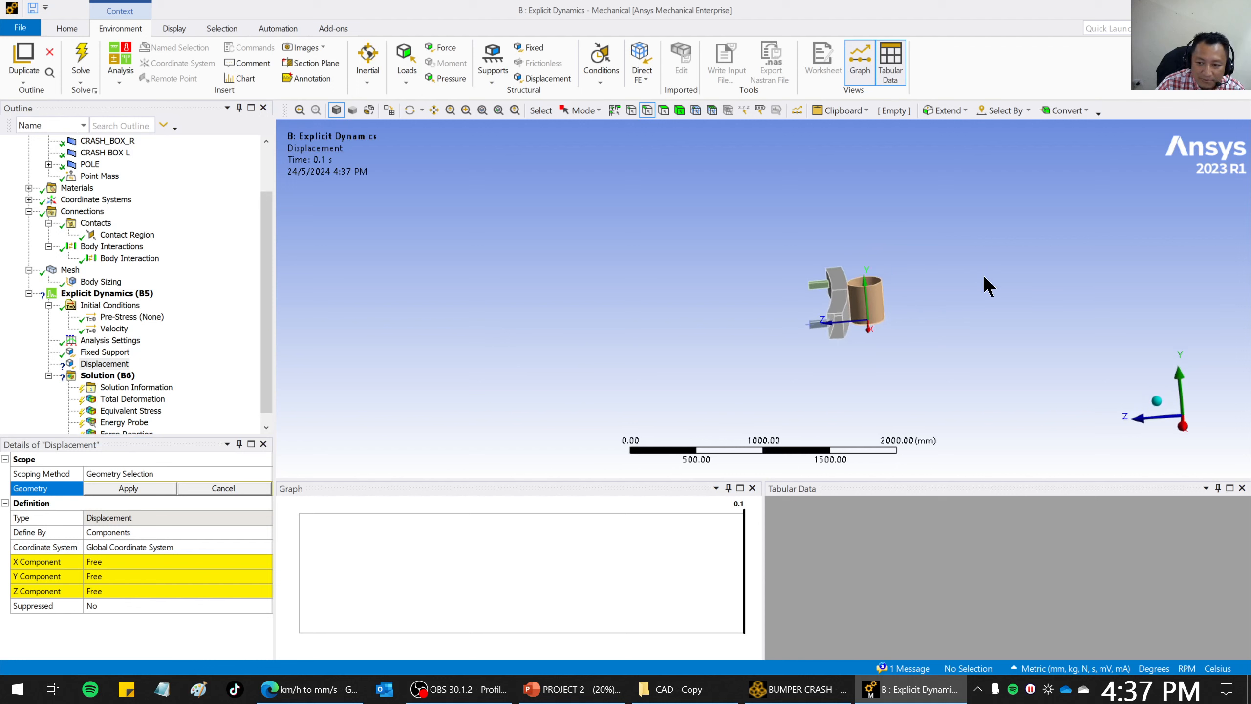
pyautogui.moveTo(769, 228); pyautogui.dragTo(961, 411, button='right')
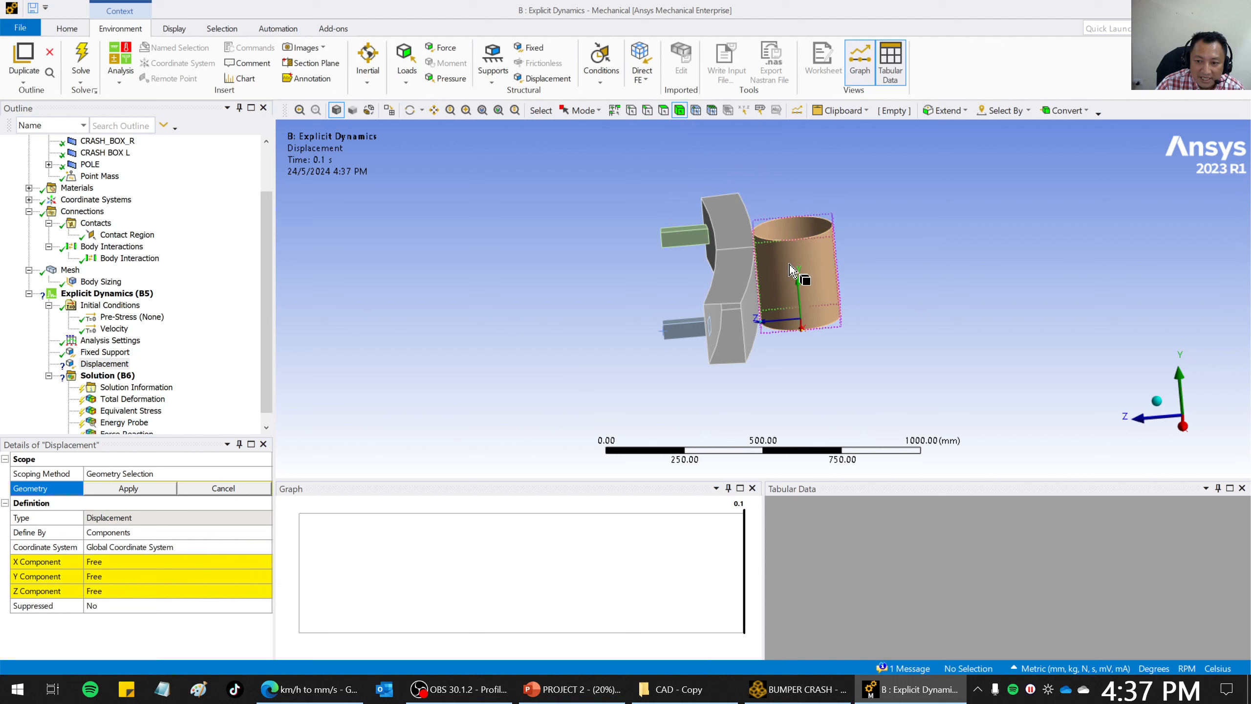
pyautogui.click(808, 256)
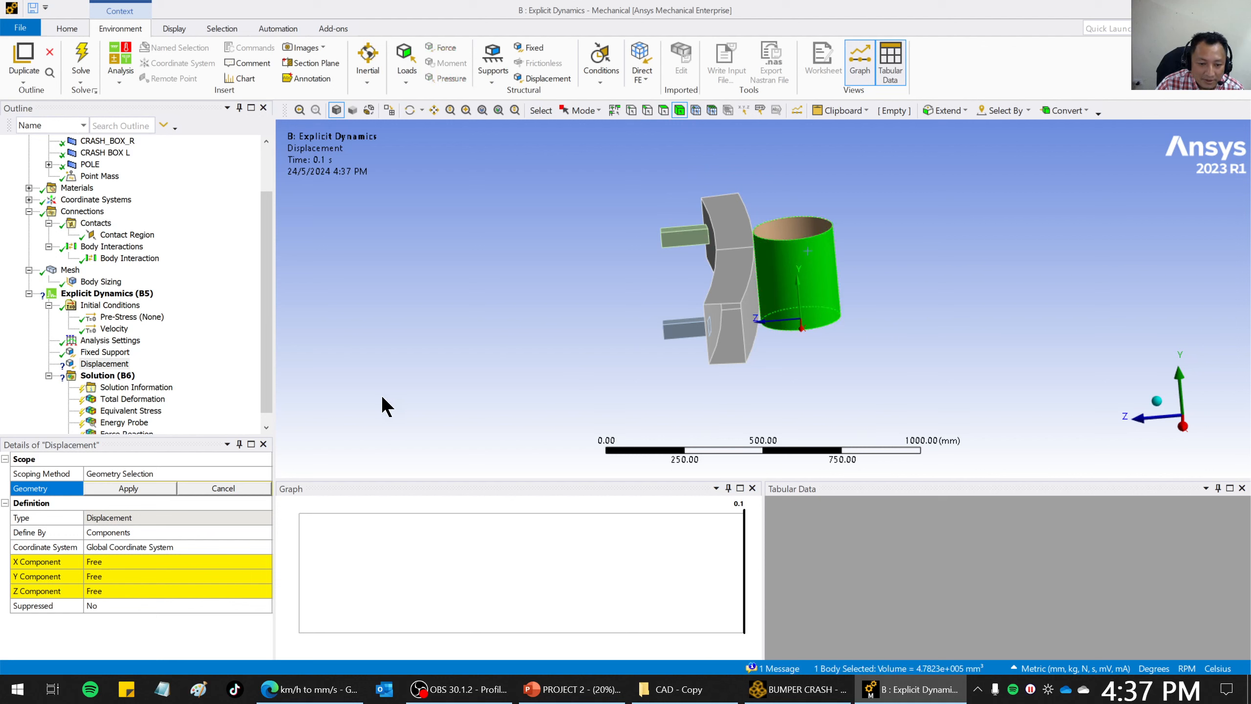
pyautogui.click(166, 491)
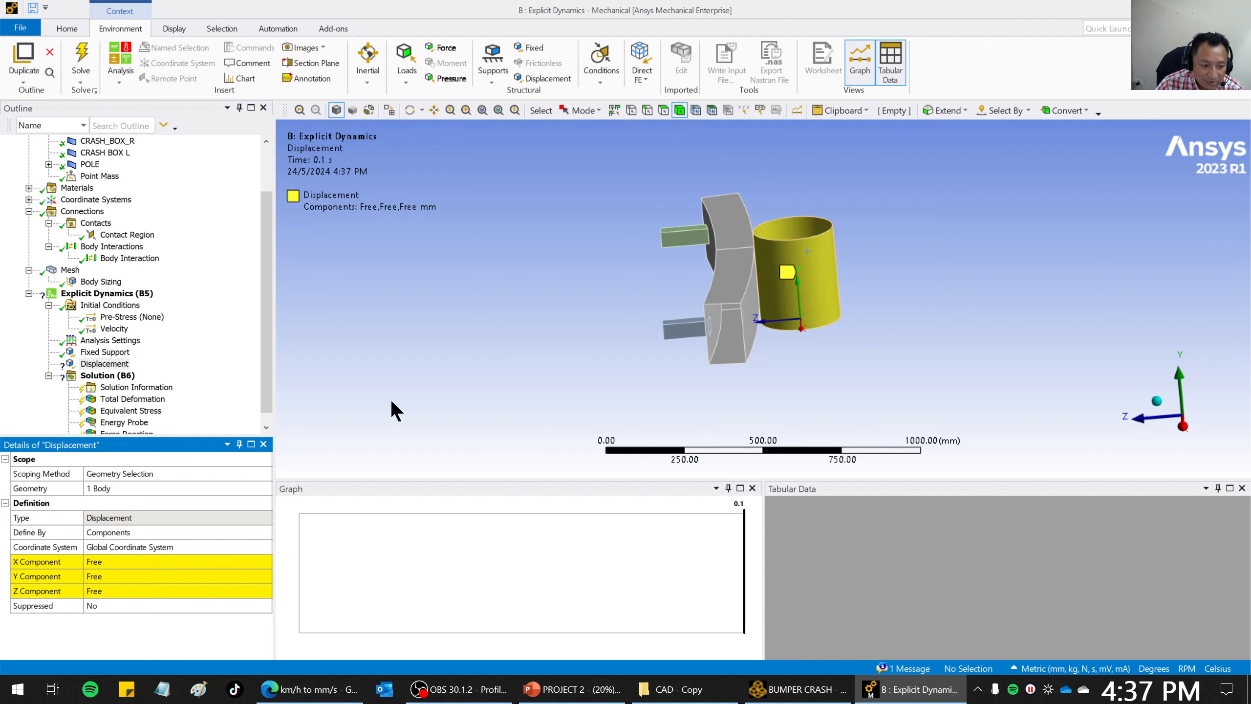
# Set the pole displacement's X and Y components to 0 mm, leaving the Z component free.
pyautogui.moveTo(963, 328); pyautogui.dragTo(908, 336, button='middle')
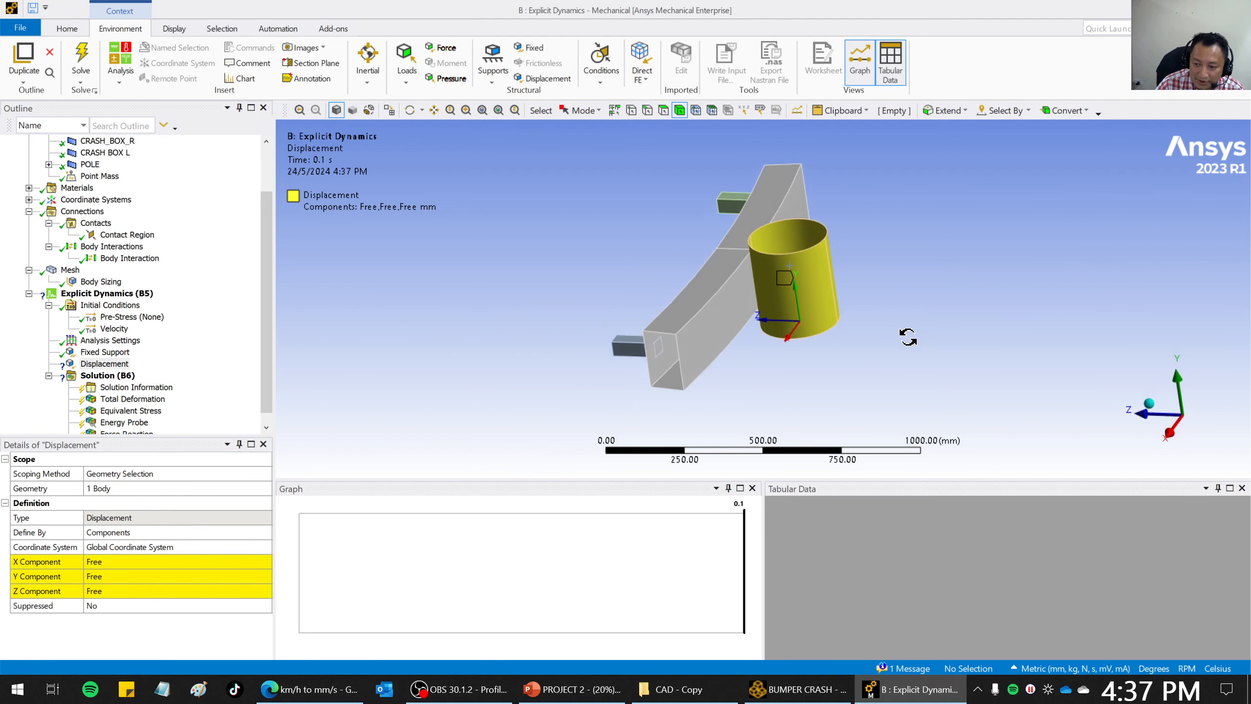
pyautogui.click(173, 561)
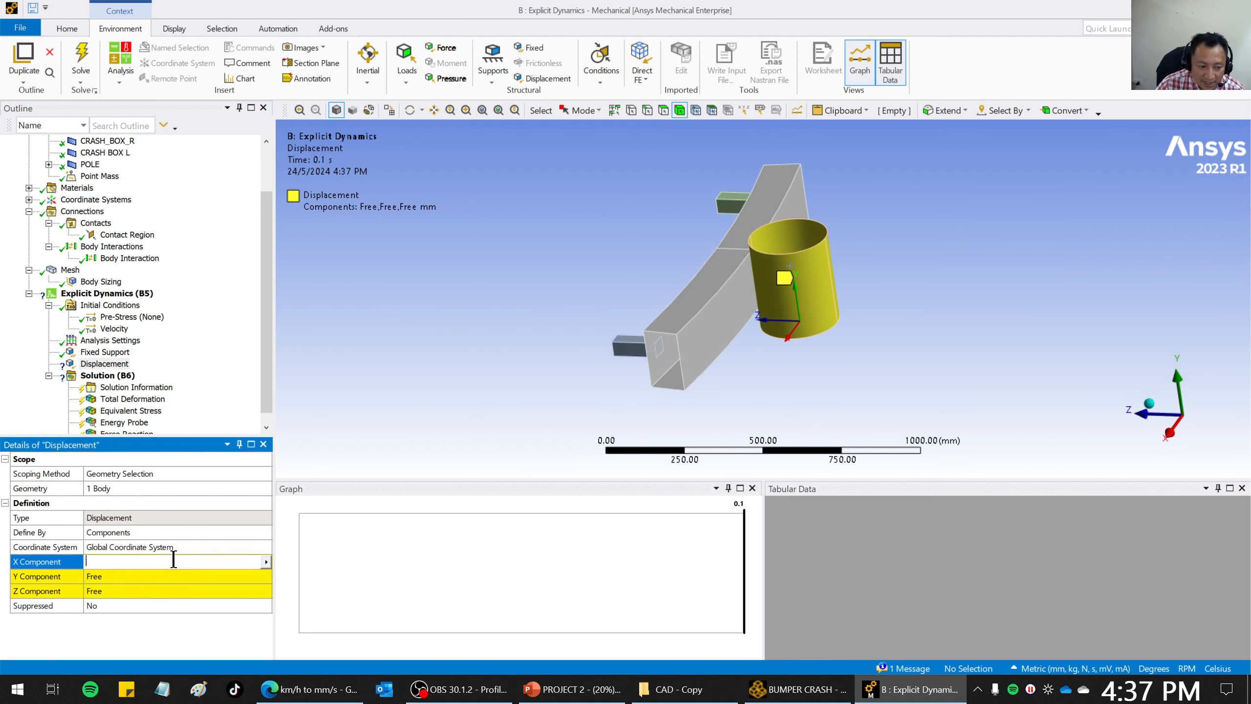
pyautogui.write('0')
pyautogui.press('Return')
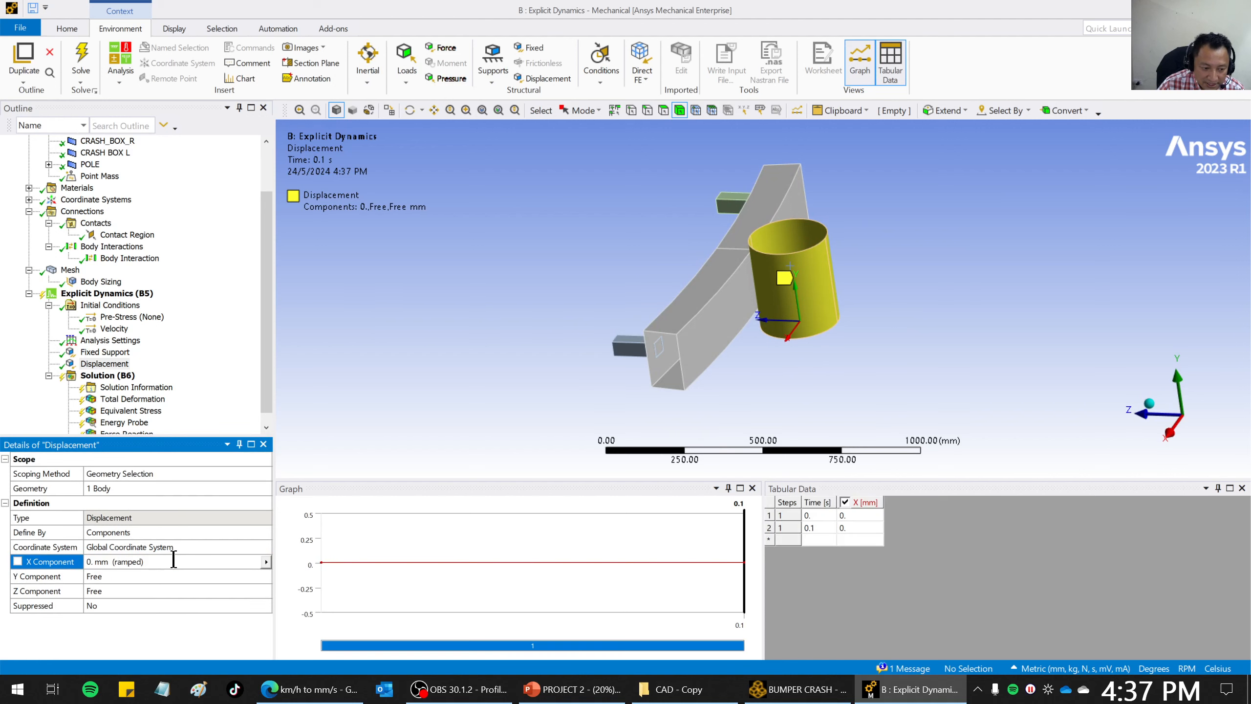
pyautogui.click(130, 574)
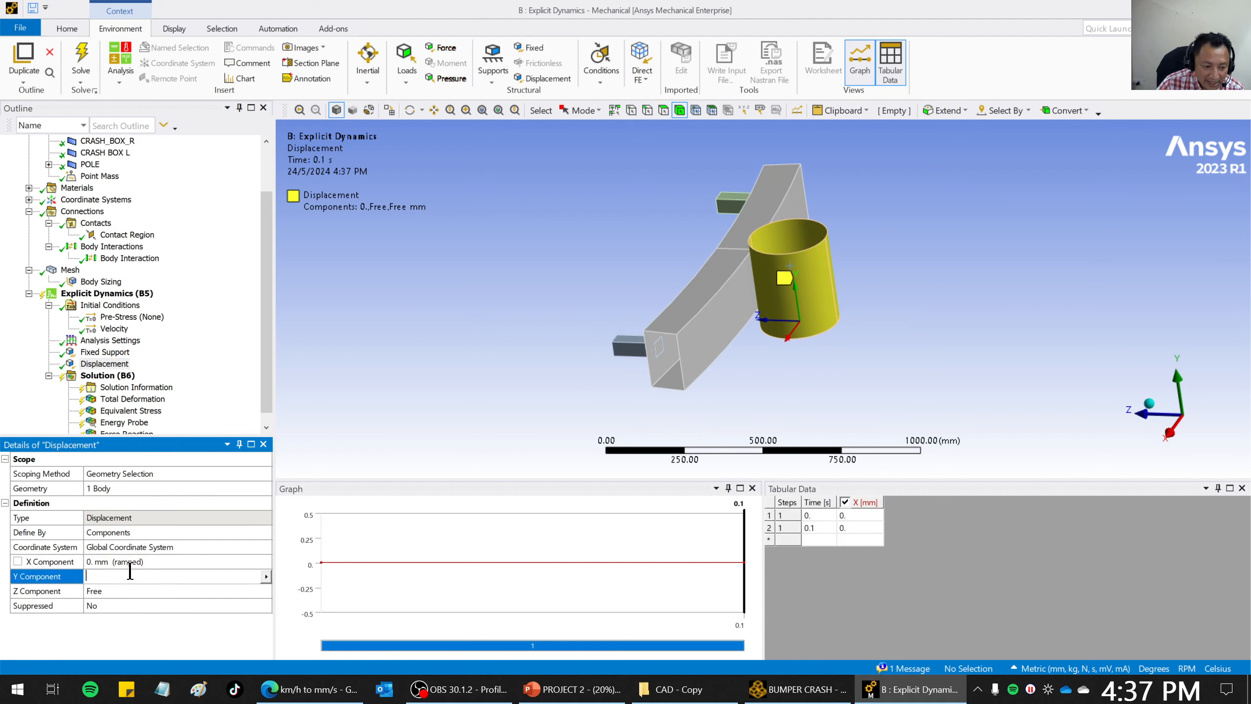
pyautogui.write('0')
pyautogui.press('Return')
# Inspect the pole's displacement constraint and the bumper with its crash boxes from several angles.
pyautogui.moveTo(791, 344); pyautogui.dragTo(701, 423, button='middle')
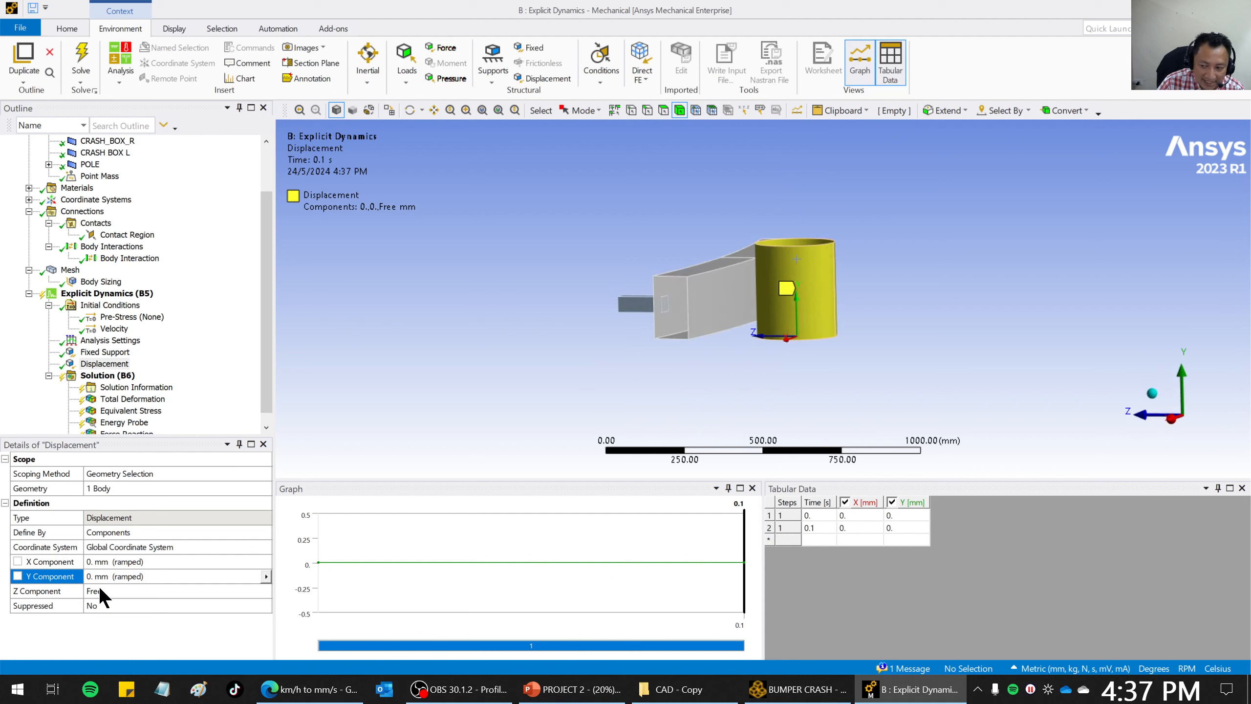
pyautogui.moveTo(865, 365); pyautogui.dragTo(850, 324, button='middle')
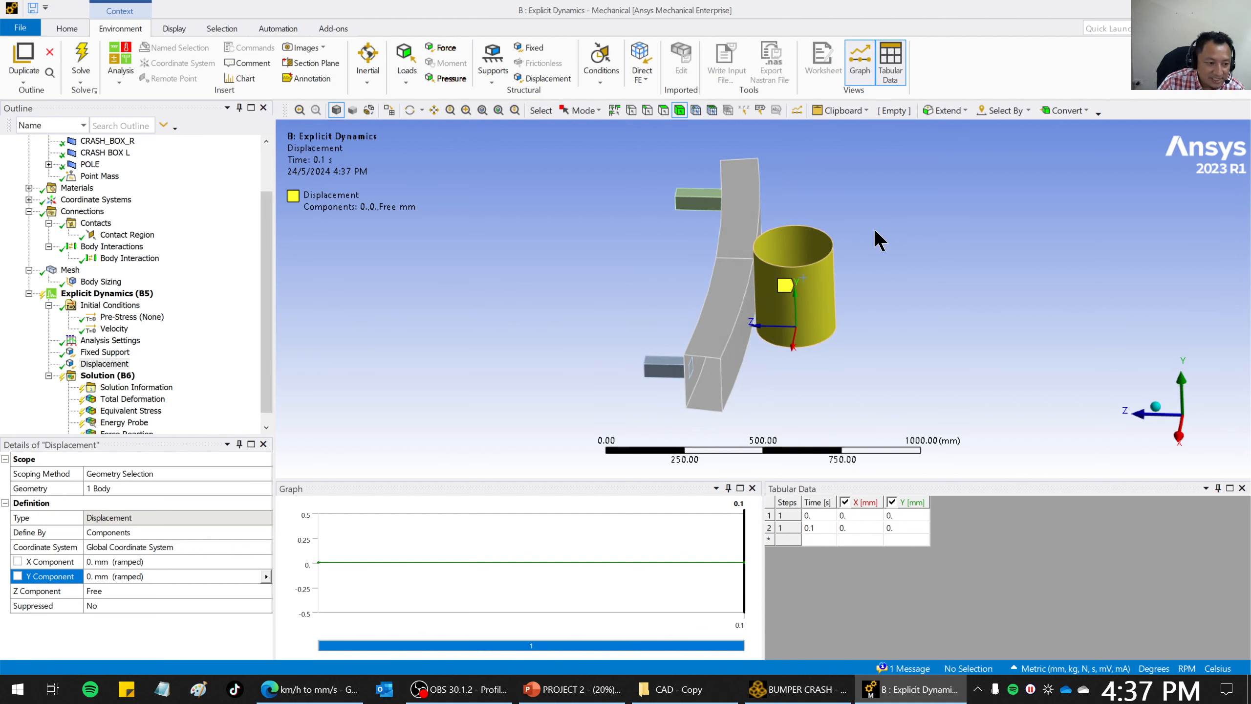
pyautogui.click(106, 364)
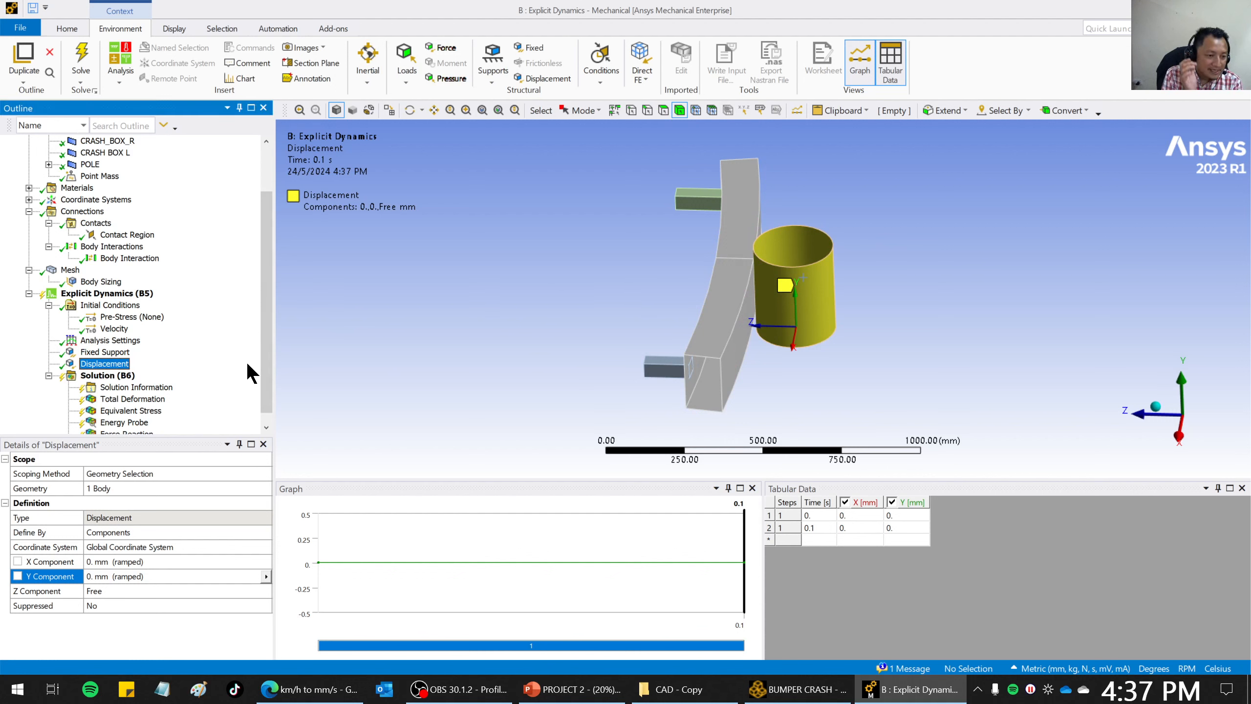
pyautogui.moveTo(648, 293); pyautogui.dragTo(848, 370, button='middle')
pyautogui.scroll(-3, 507, 369)
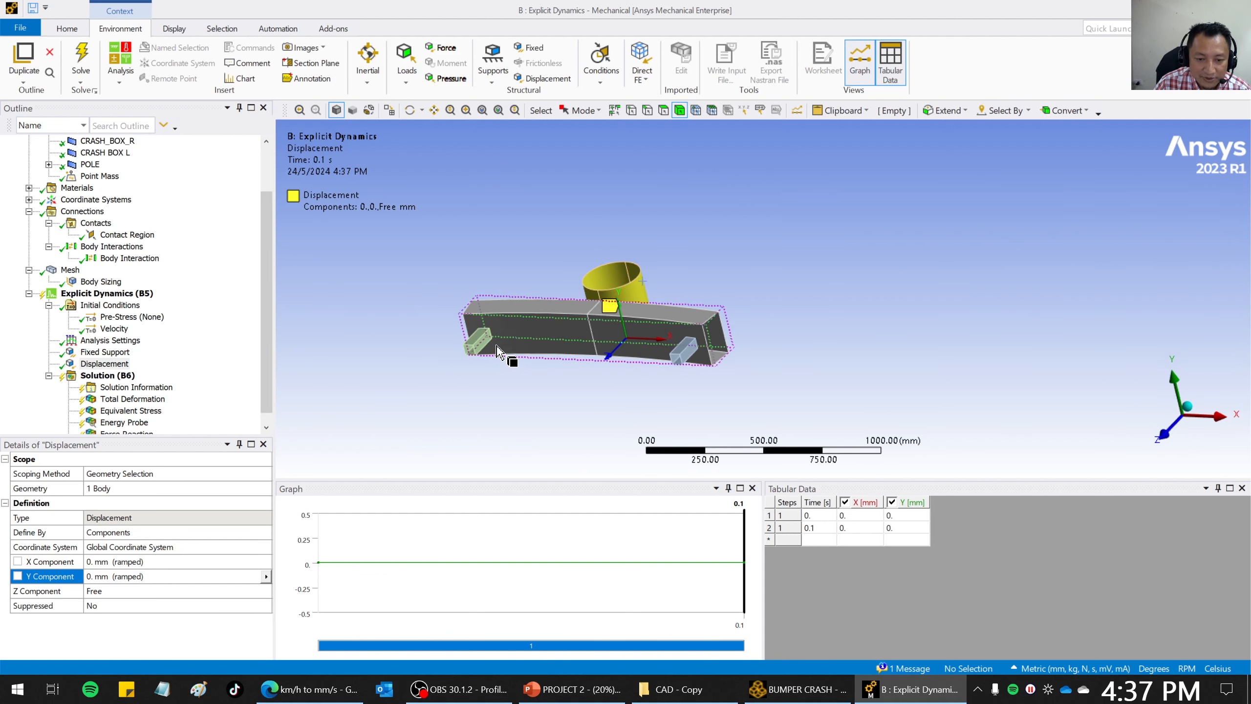
pyautogui.moveTo(448, 247); pyautogui.dragTo(643, 360, button='right')
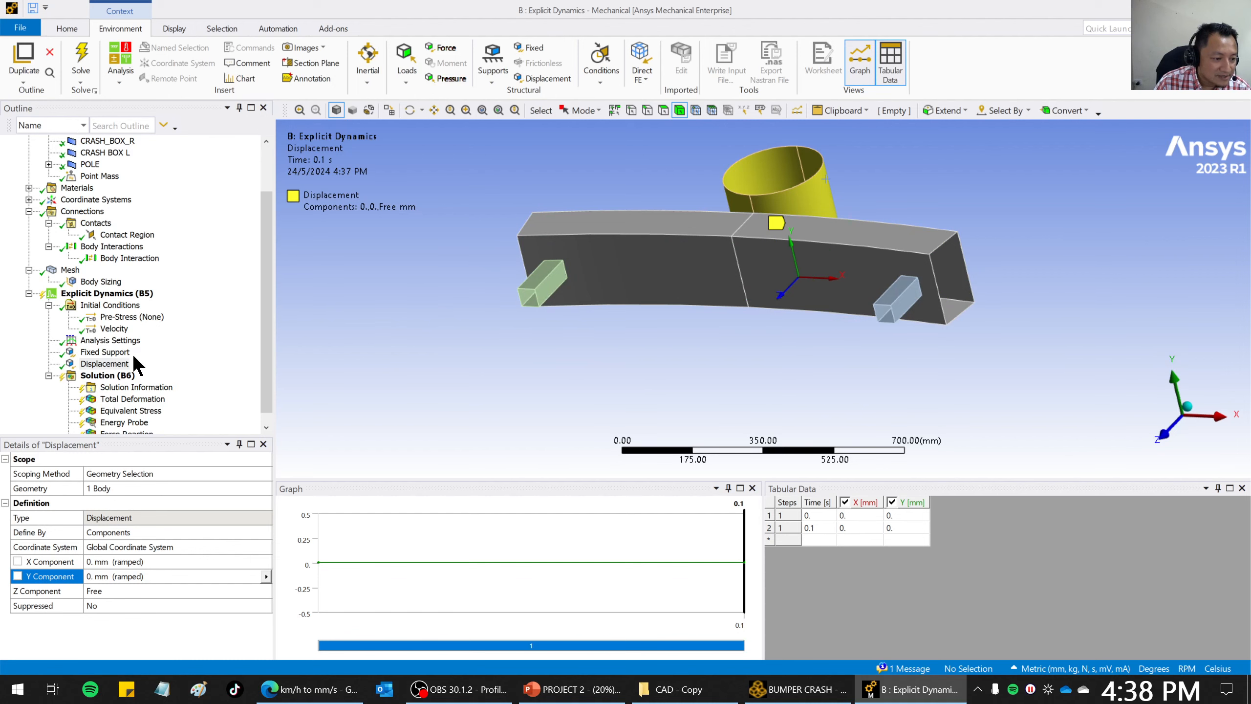
pyautogui.rightClick(84, 214)
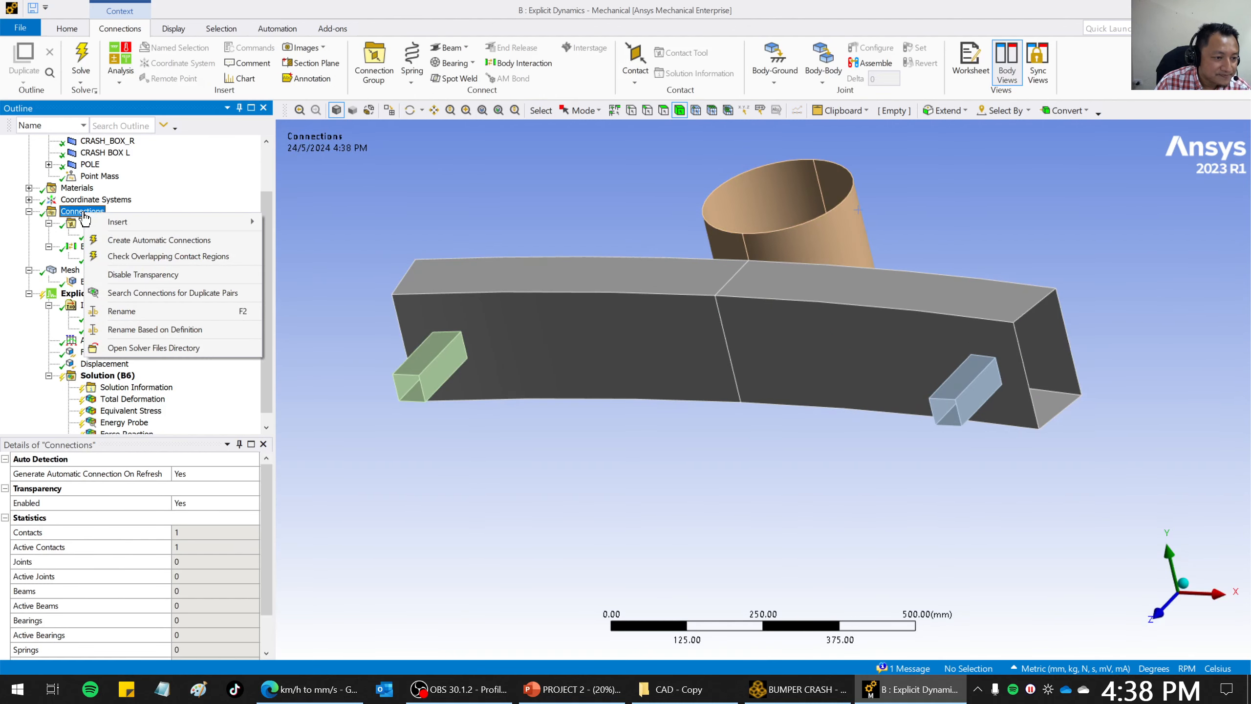
pyautogui.moveTo(146, 224)
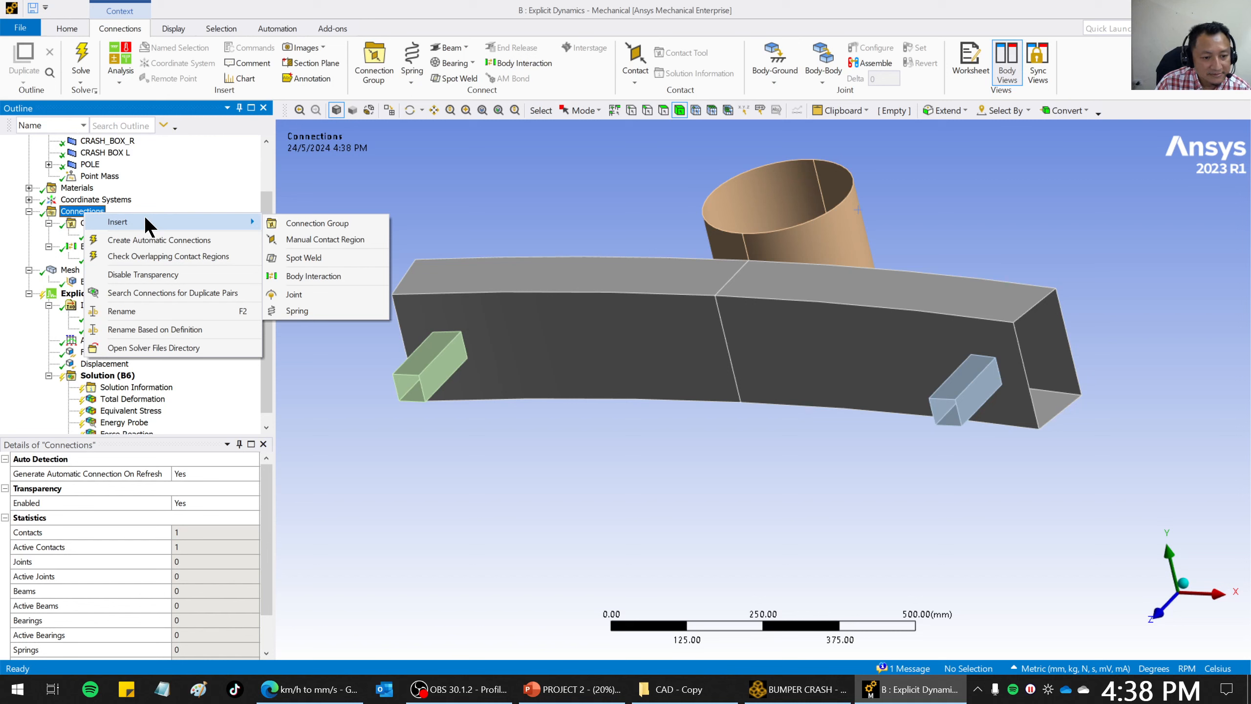
pyautogui.click(323, 224)
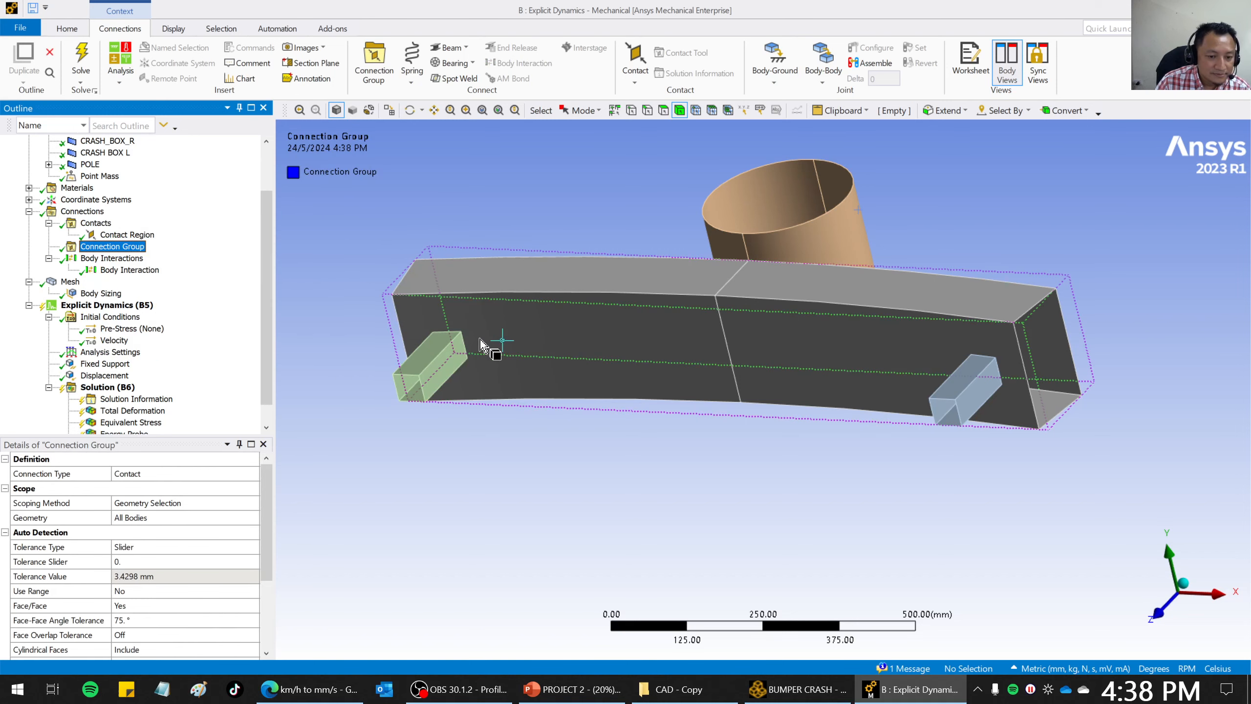
pyautogui.click(496, 324)
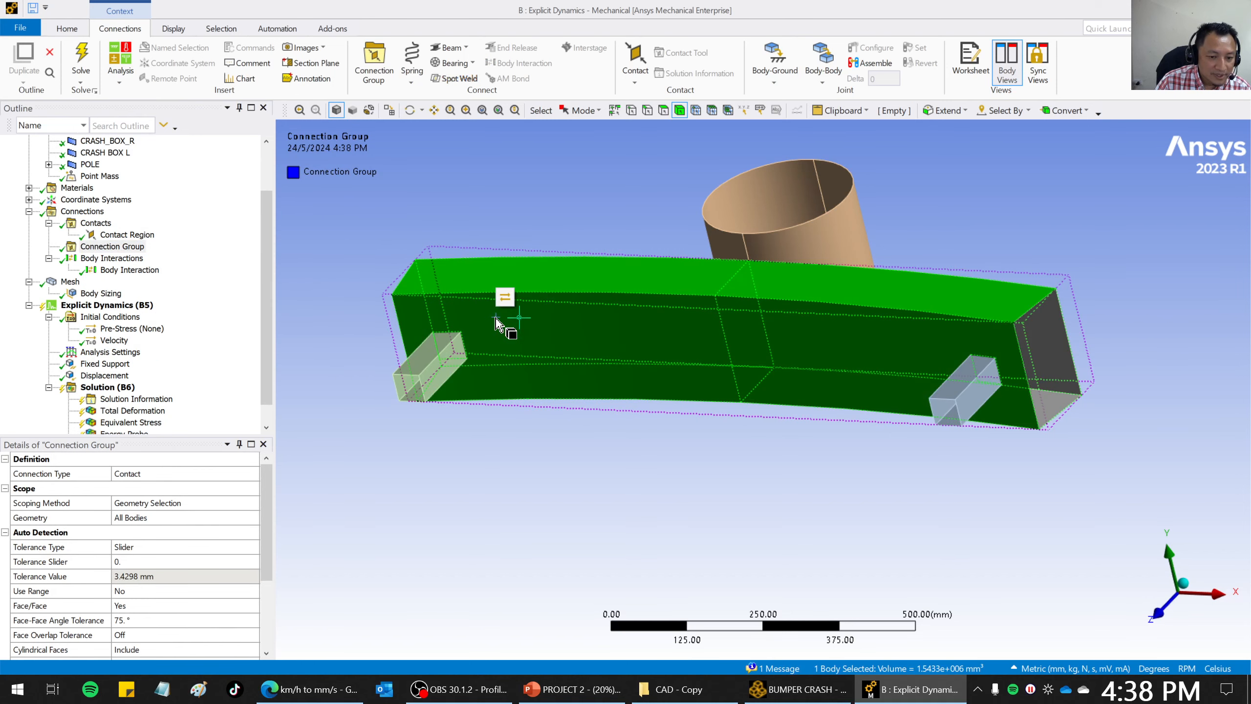
pyautogui.click(439, 377)
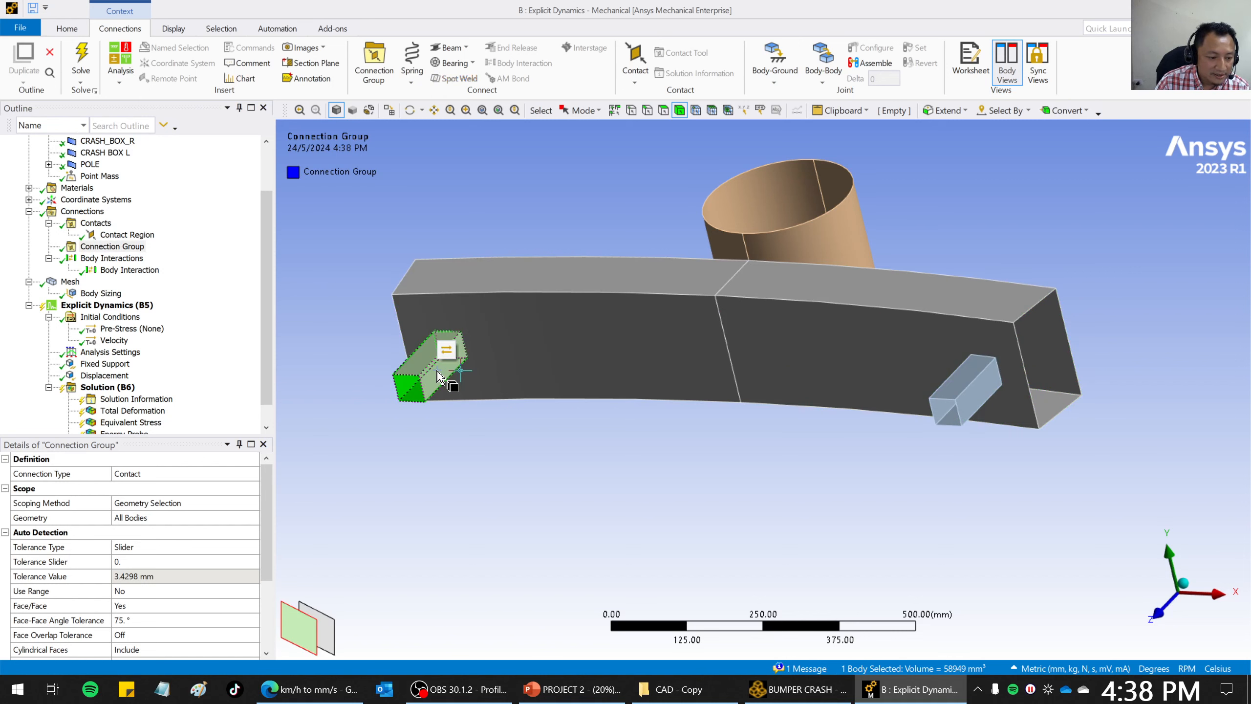
pyautogui.moveTo(266, 499)
pyautogui.mouseDown()
pyautogui.moveTo(252, 573)
pyautogui.moveTo(258, 489)
pyautogui.mouseUp()
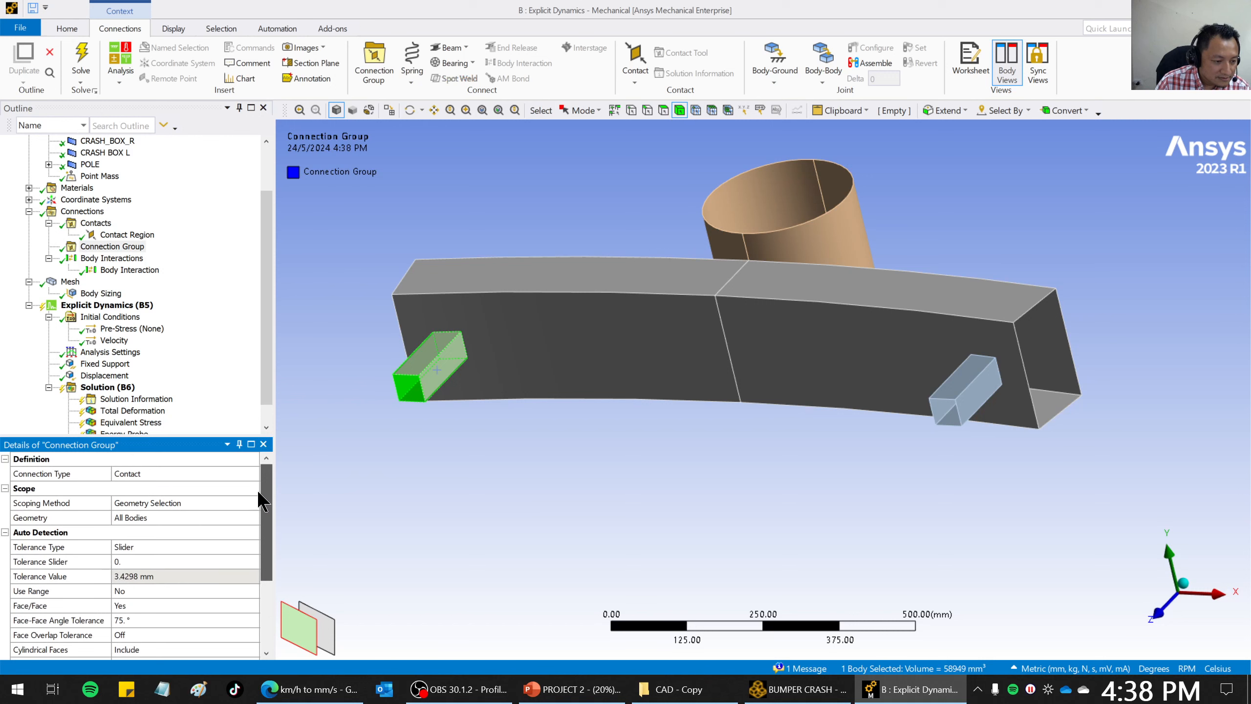
pyautogui.rightClick(122, 248)
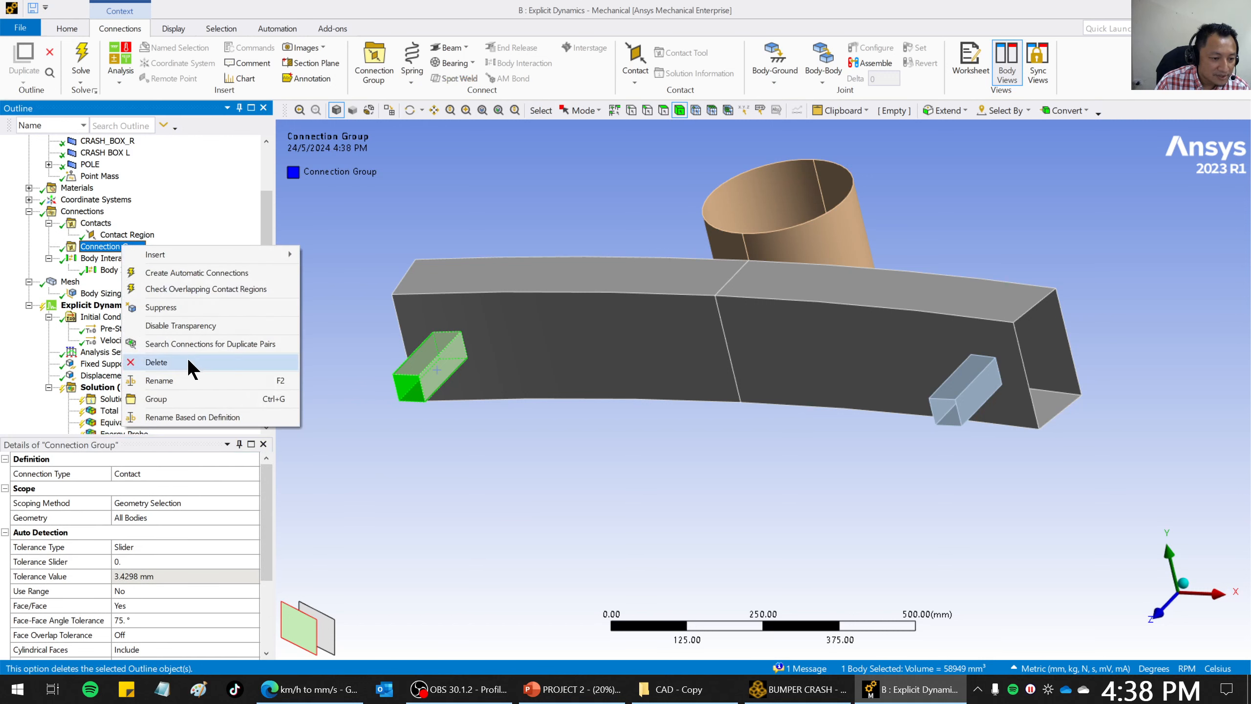
pyautogui.click(266, 363)
pyautogui.click(633, 456)
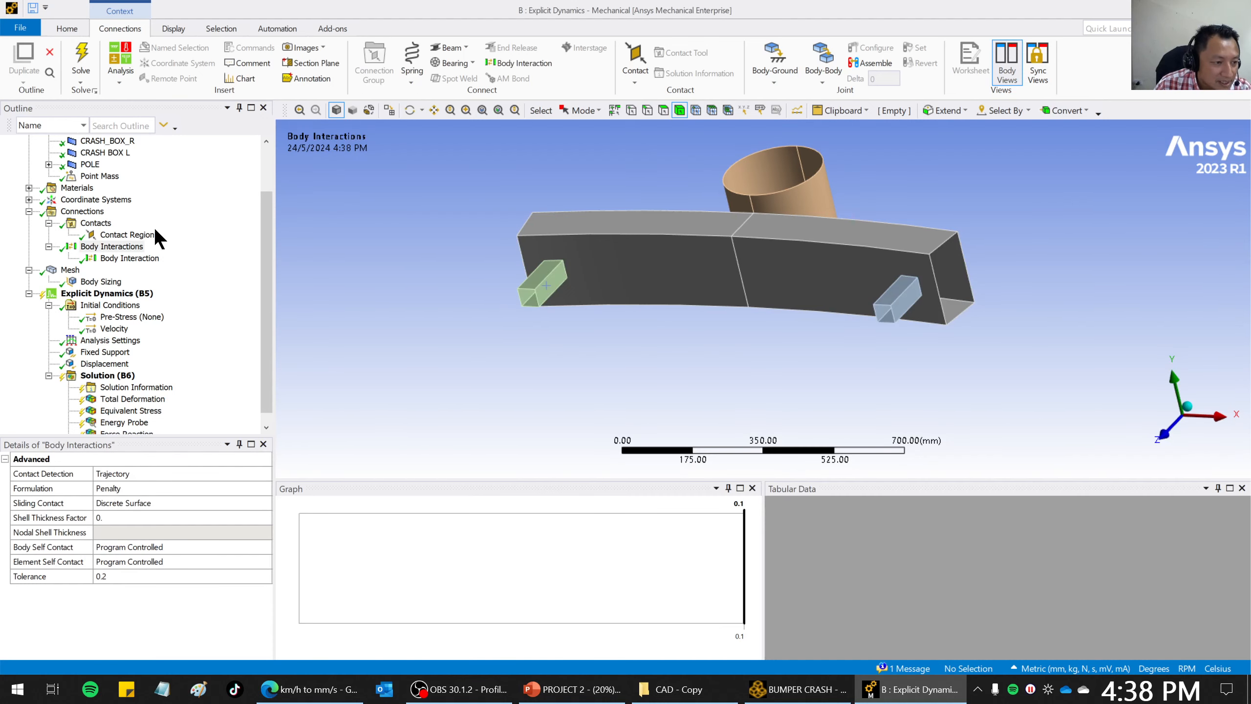
pyautogui.click(97, 224)
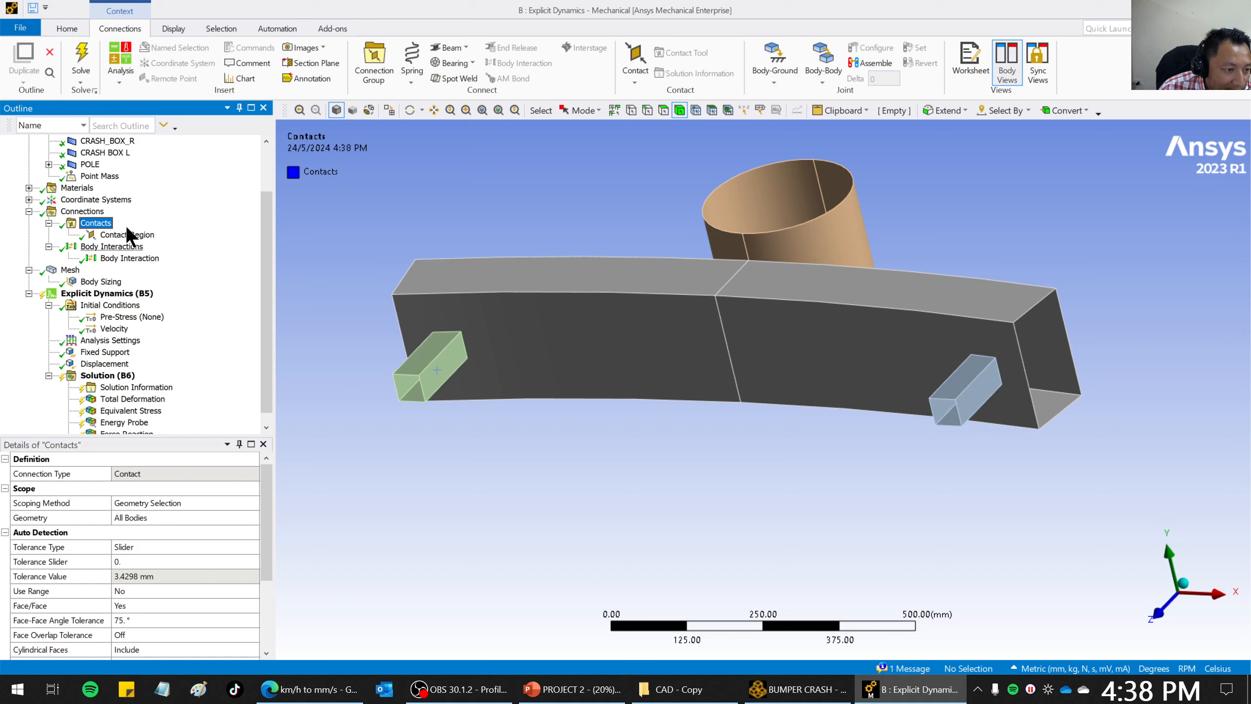
pyautogui.rightClick(97, 224)
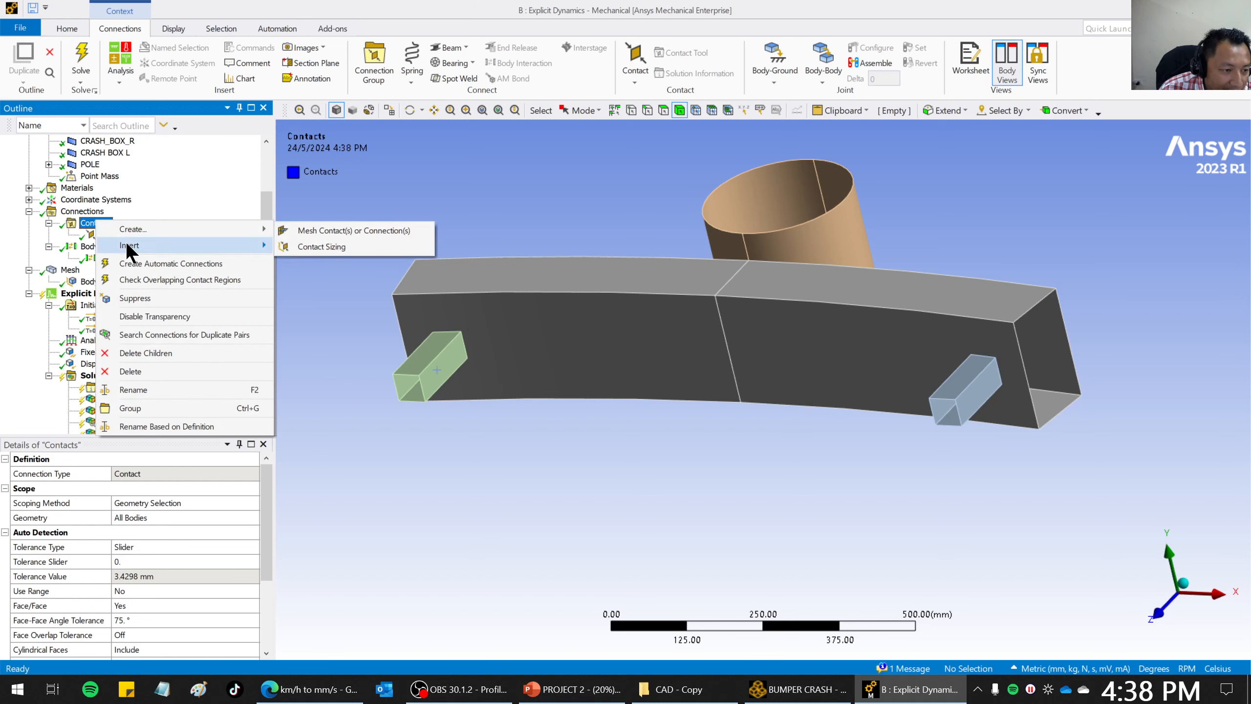
pyautogui.moveTo(132, 249)
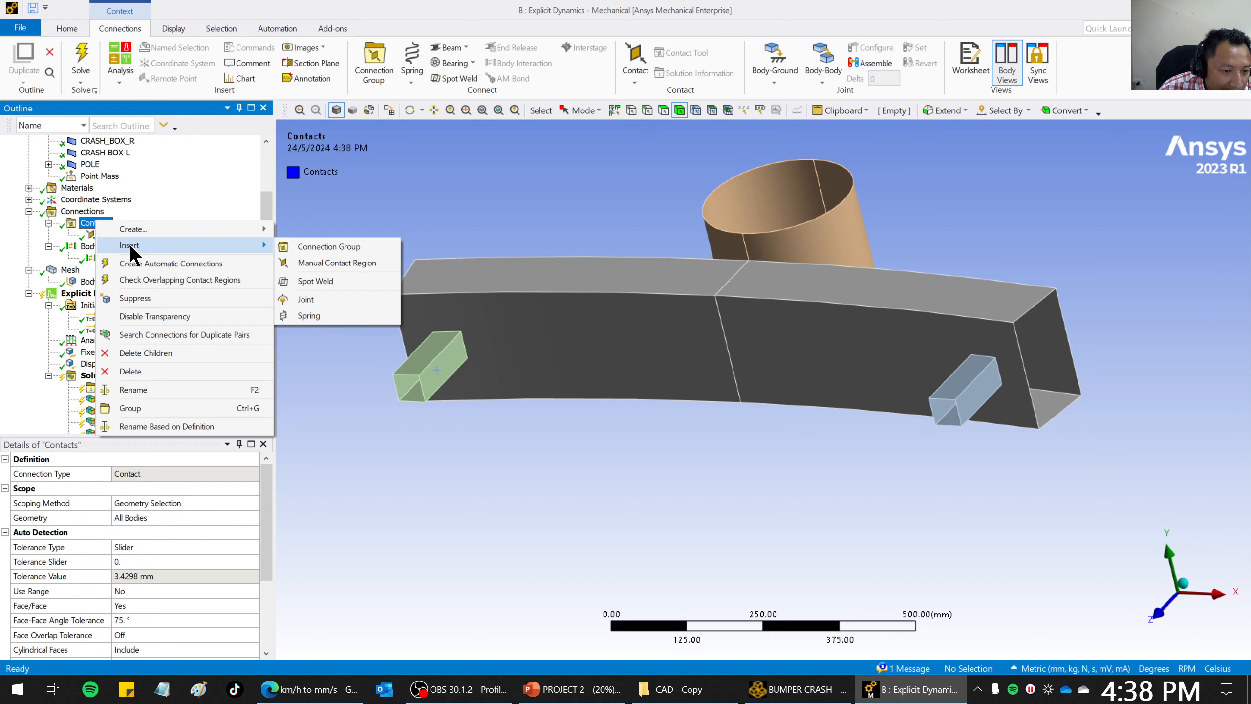
pyautogui.click(439, 207)
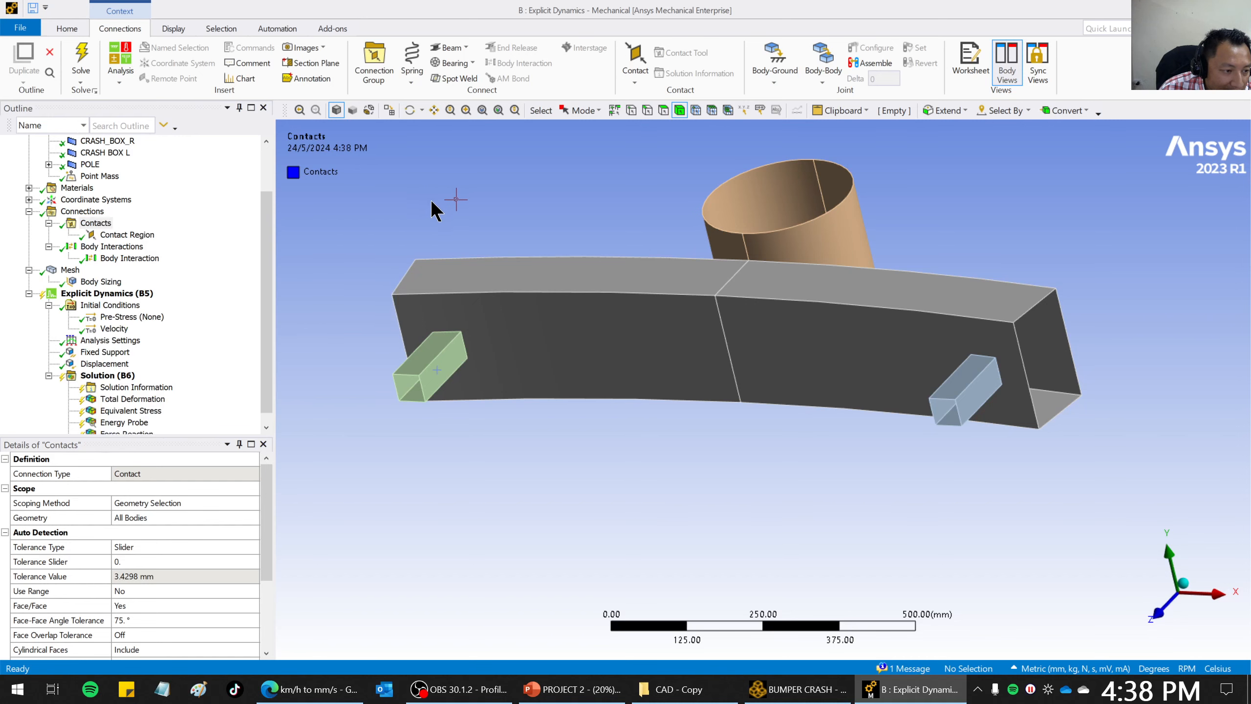
pyautogui.rightClick(112, 247)
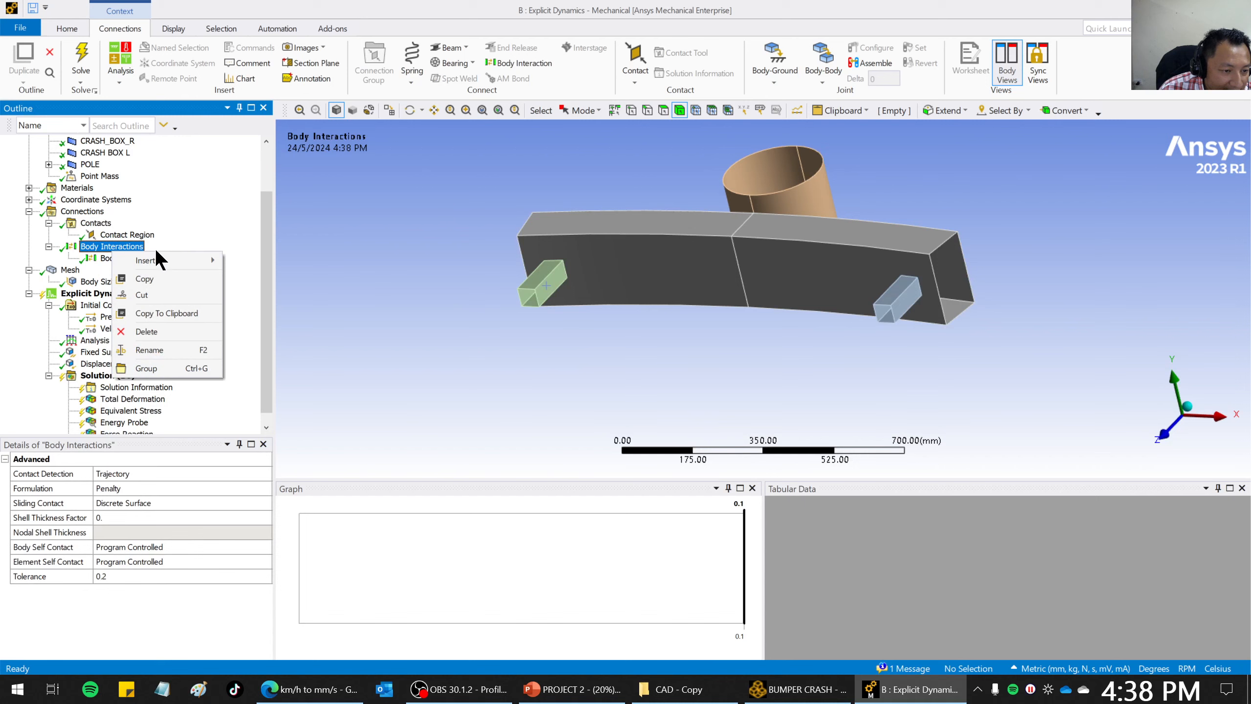
pyautogui.click(88, 211)
pyautogui.rightClick(89, 211)
pyautogui.moveTo(113, 222)
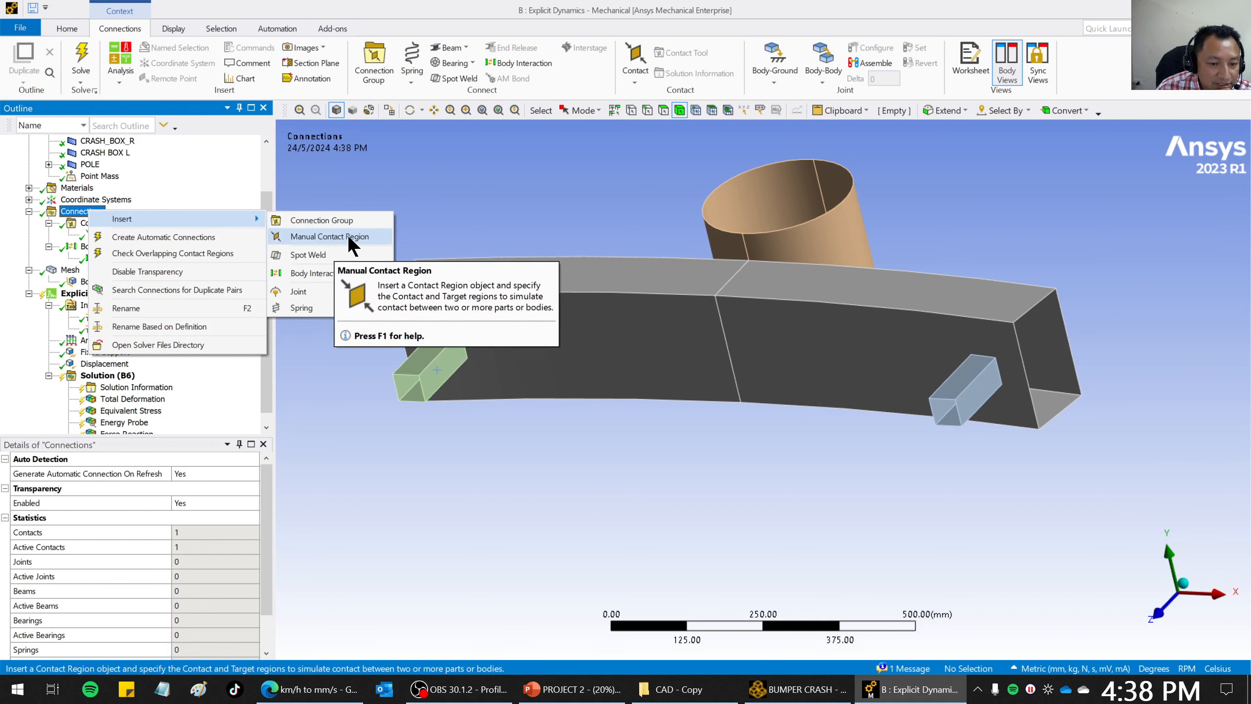
pyautogui.click(443, 189)
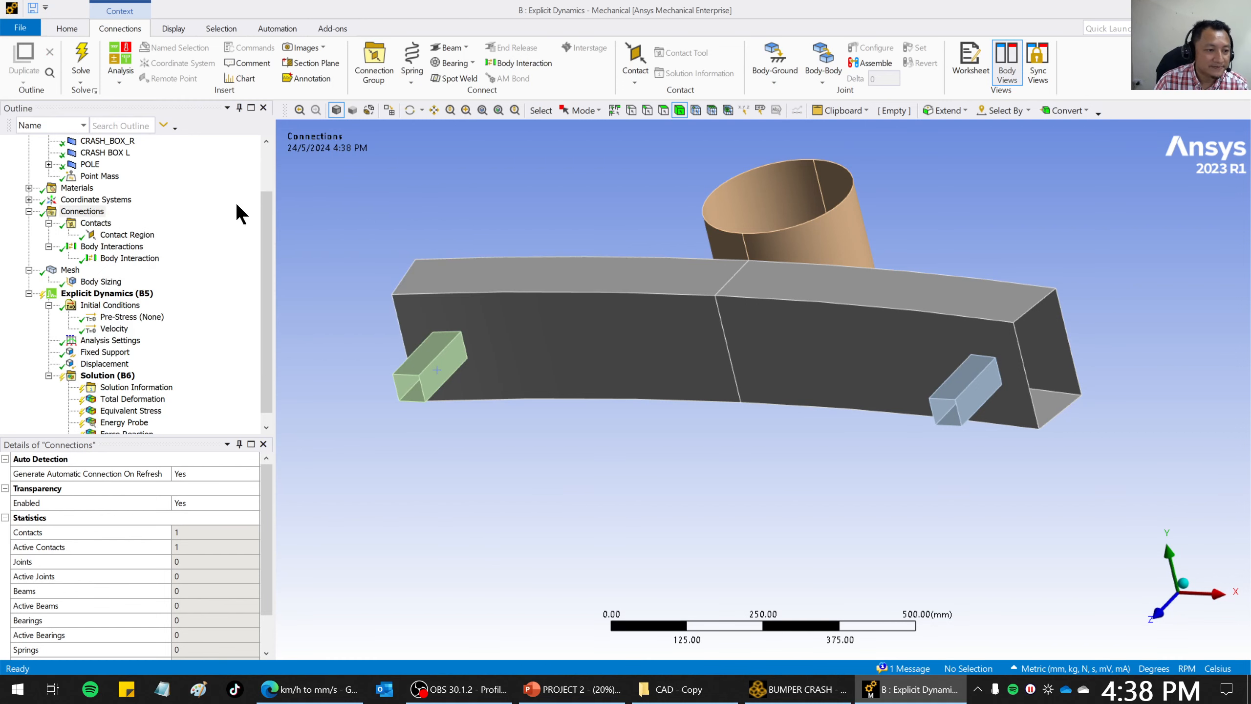
# Insert a manual contact region under Connections and scope its contact side to the bumper body.
pyautogui.rightClick(89, 220)
pyautogui.rightClick(81, 212)
pyautogui.moveTo(104, 221)
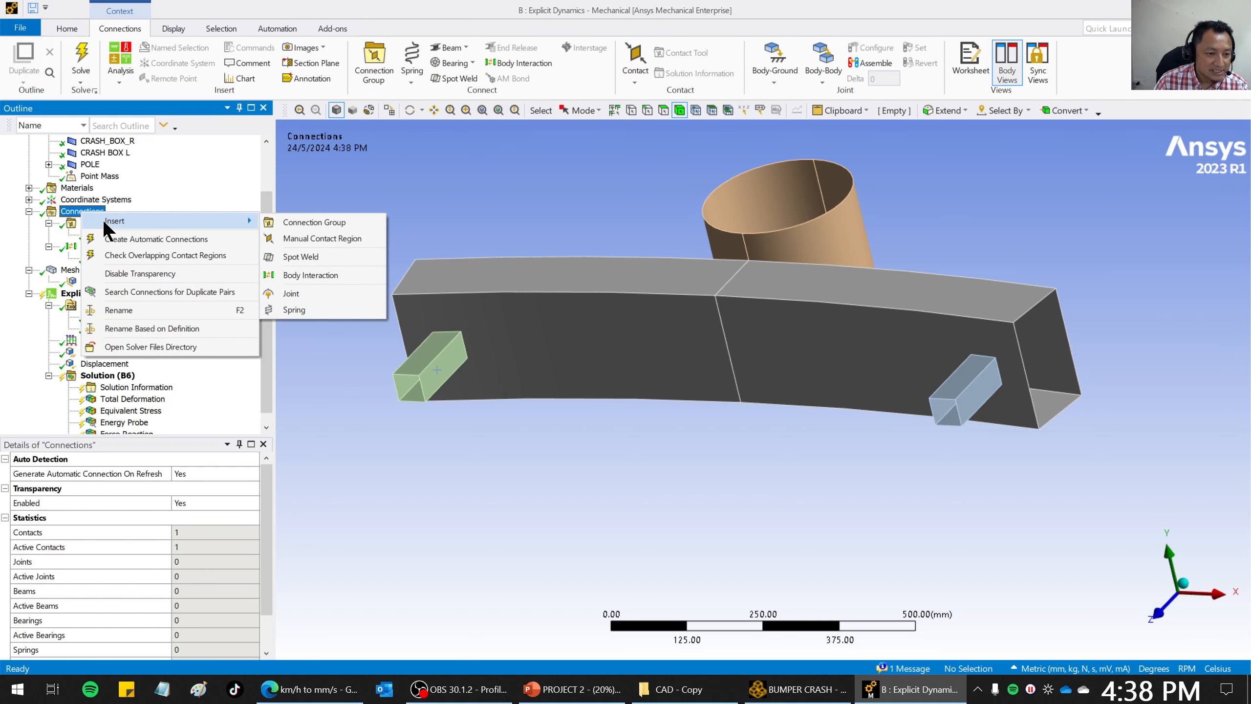
pyautogui.click(314, 237)
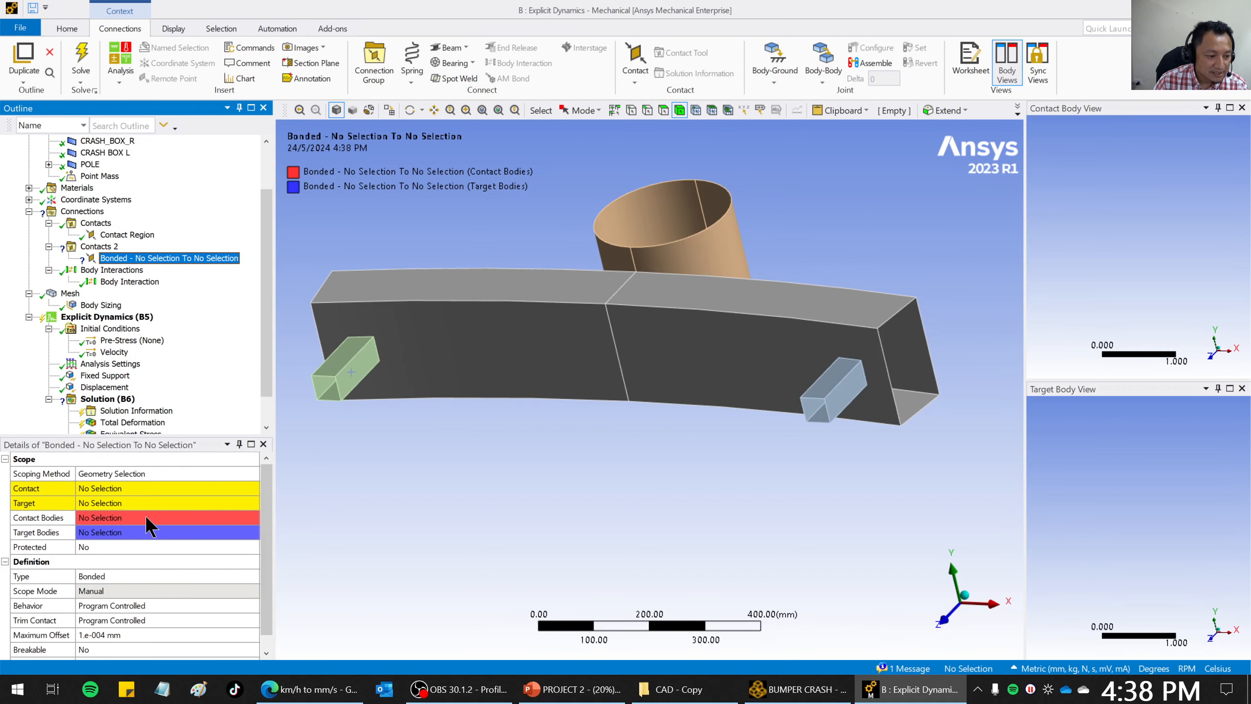
pyautogui.click(100, 487)
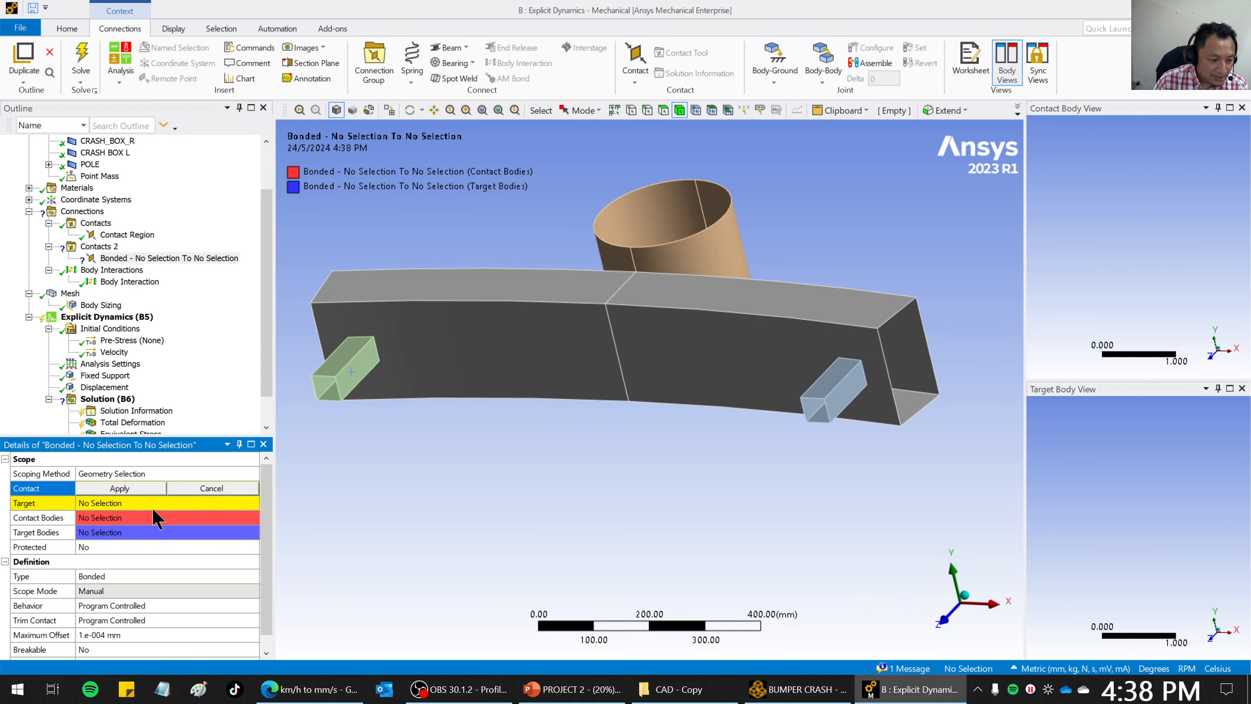
pyautogui.click(419, 363)
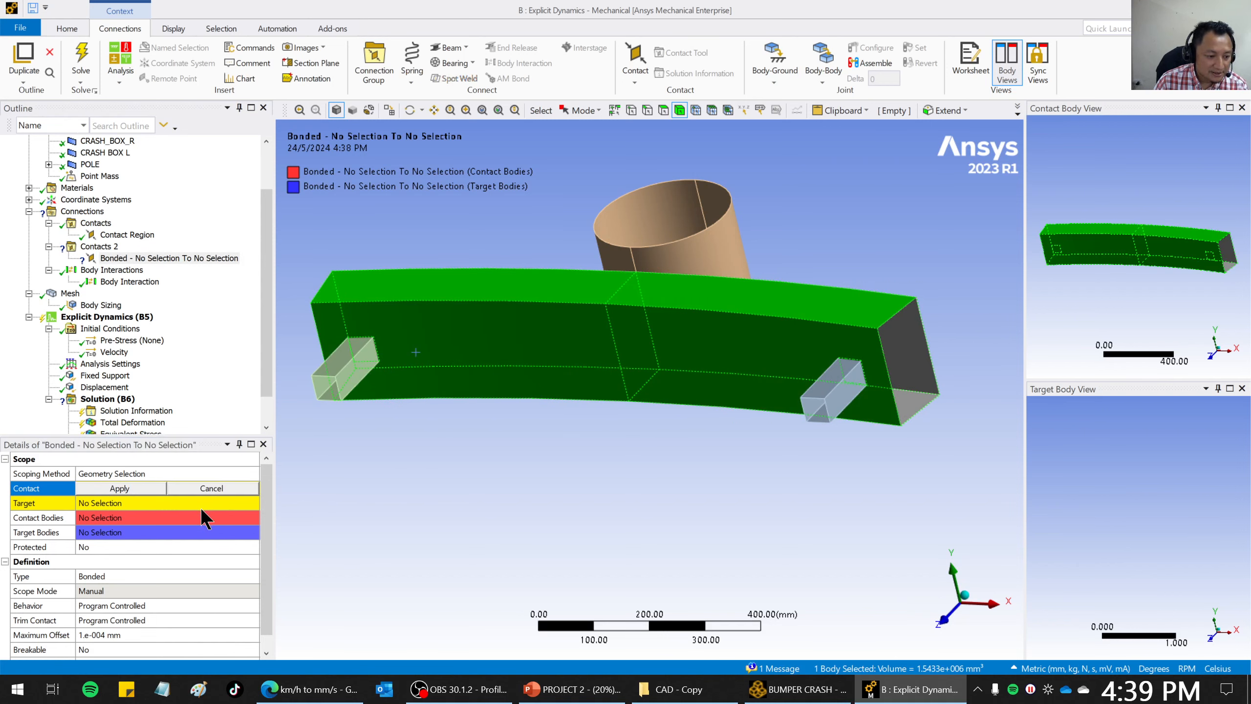
pyautogui.click(146, 488)
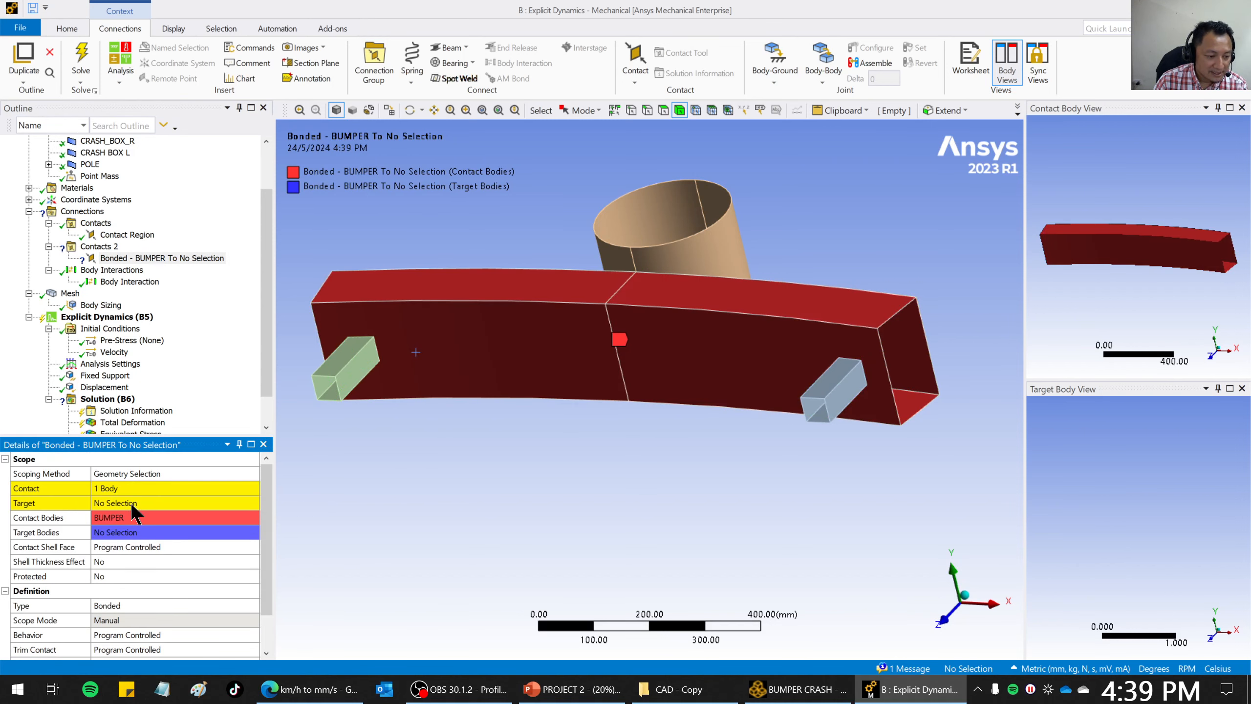
# Scope the target side of the new contact region to both crash box bodies.
pyautogui.click(131, 503)
pyautogui.click(351, 365)
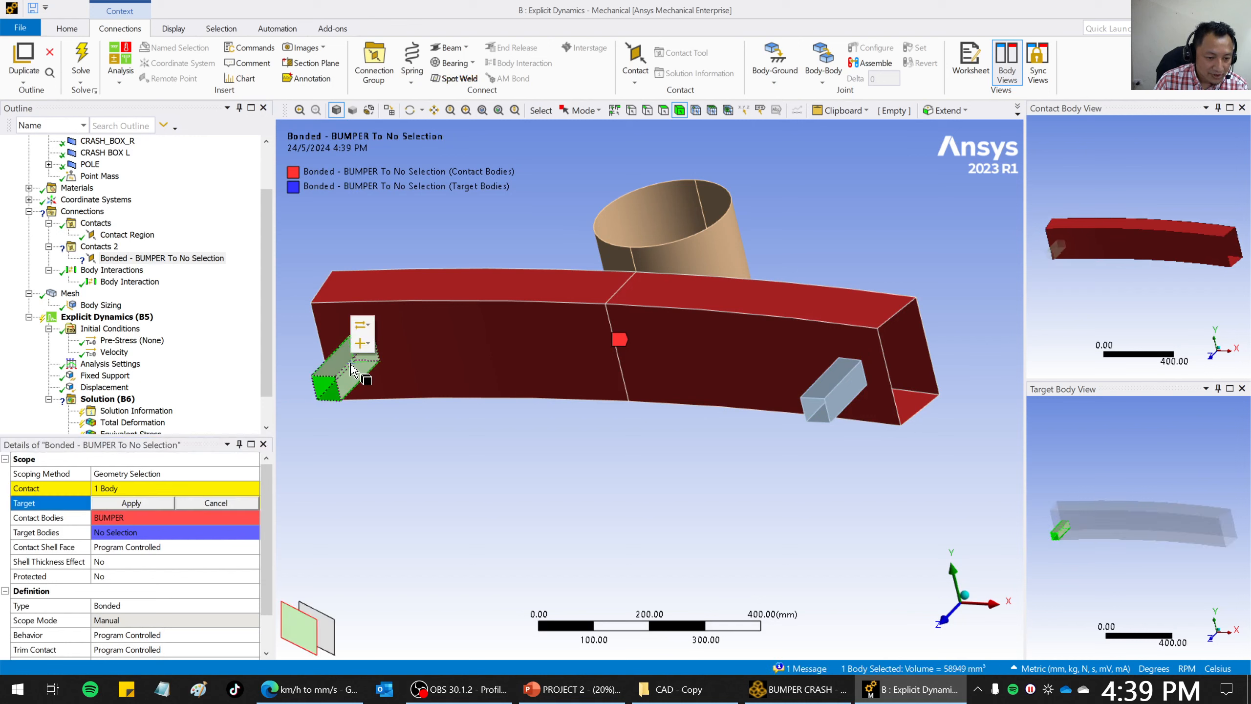
pyautogui.keyDown('ctrl'); pyautogui.click(832, 389); pyautogui.keyUp('ctrl')
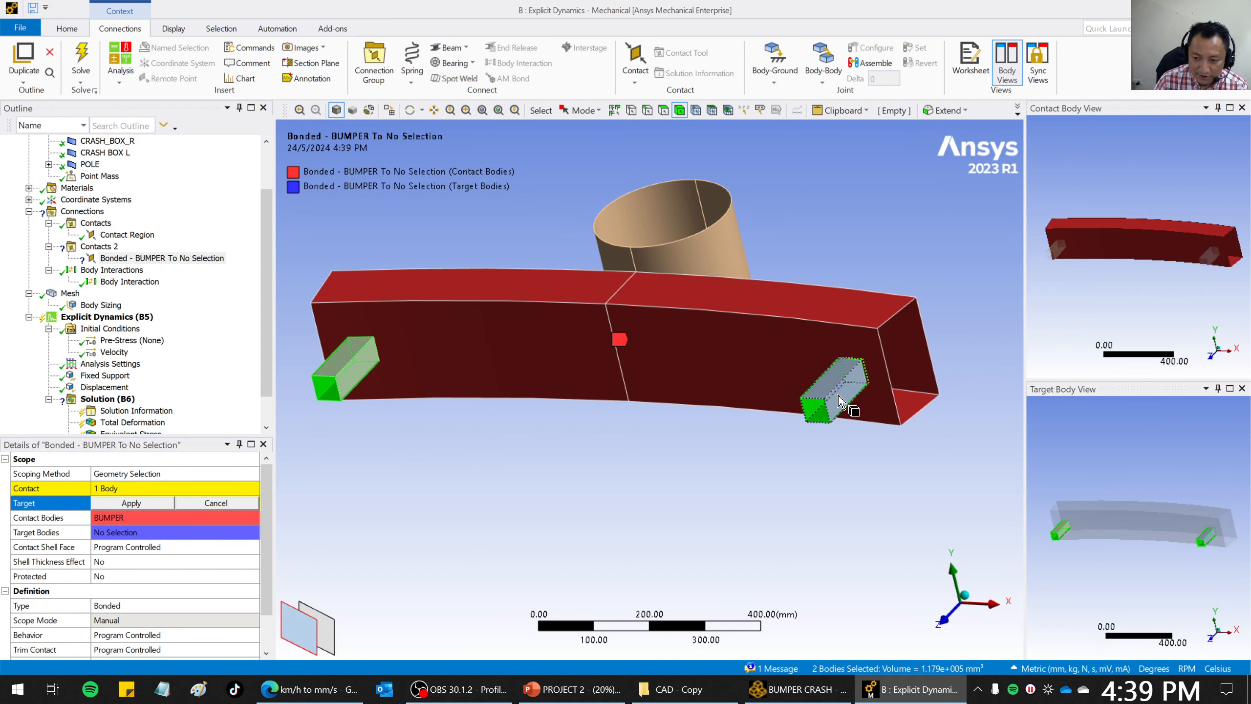
pyautogui.click(149, 499)
pyautogui.click(141, 488)
pyautogui.click(144, 488)
pyautogui.click(137, 502)
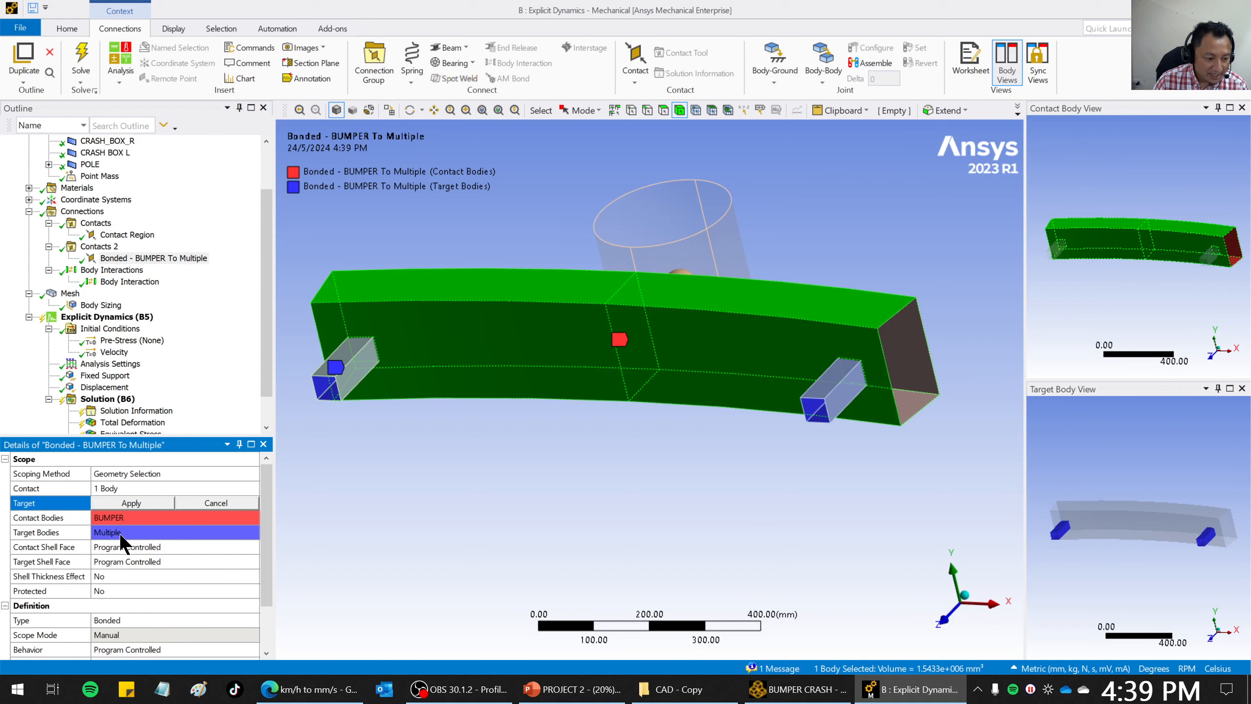
# Choose Bonded as the contact type between the bumper and the crash boxes, and check the contact's scope.
pyautogui.moveTo(268, 523); pyautogui.dragTo(163, 558)
pyautogui.click(155, 561)
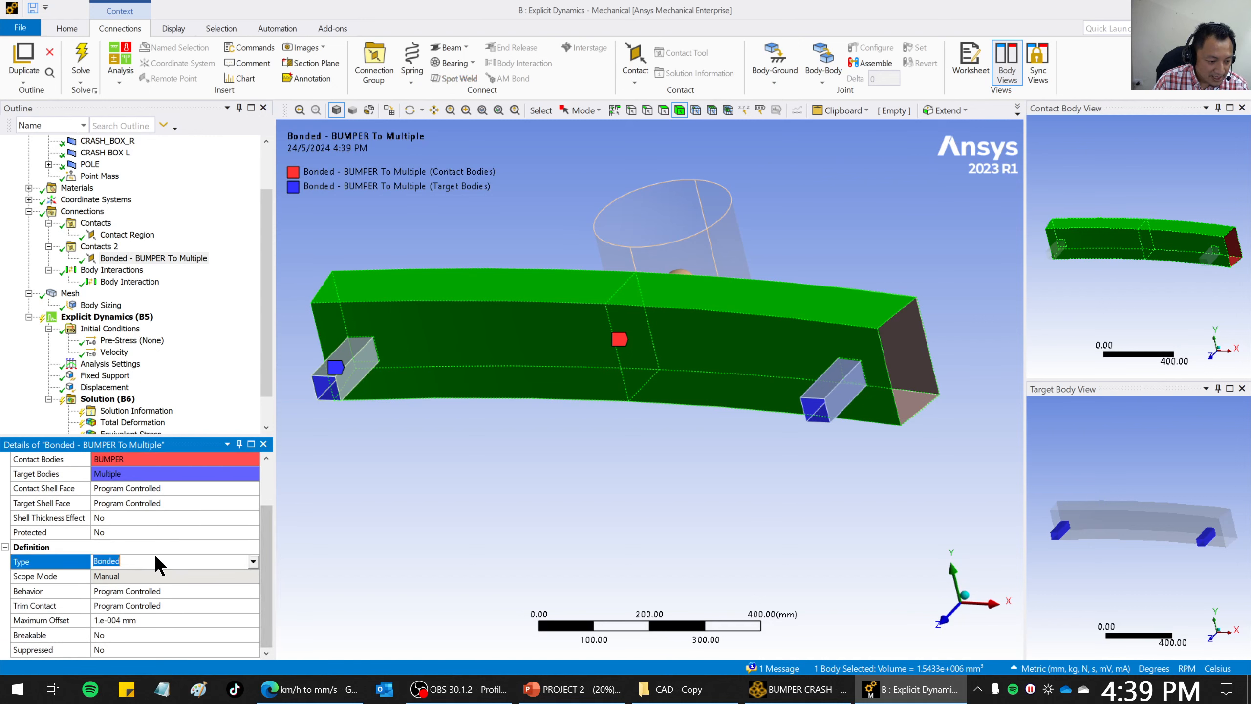
pyautogui.click(253, 562)
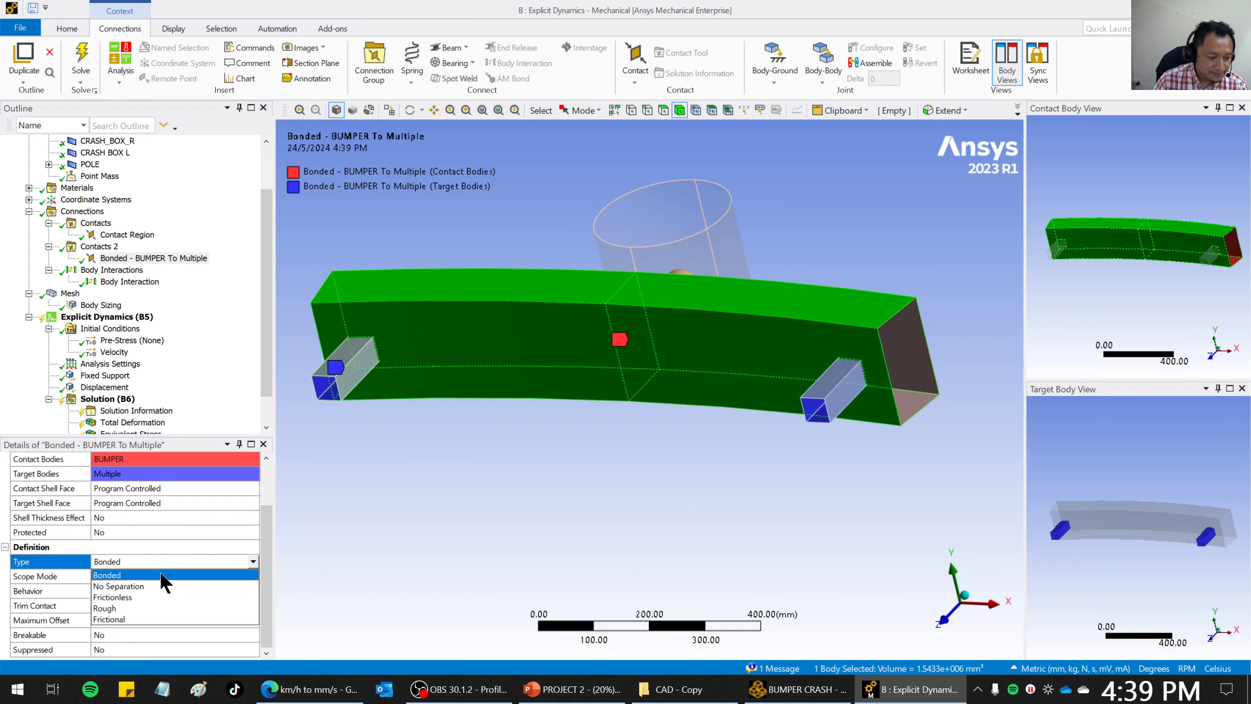
pyautogui.click(135, 573)
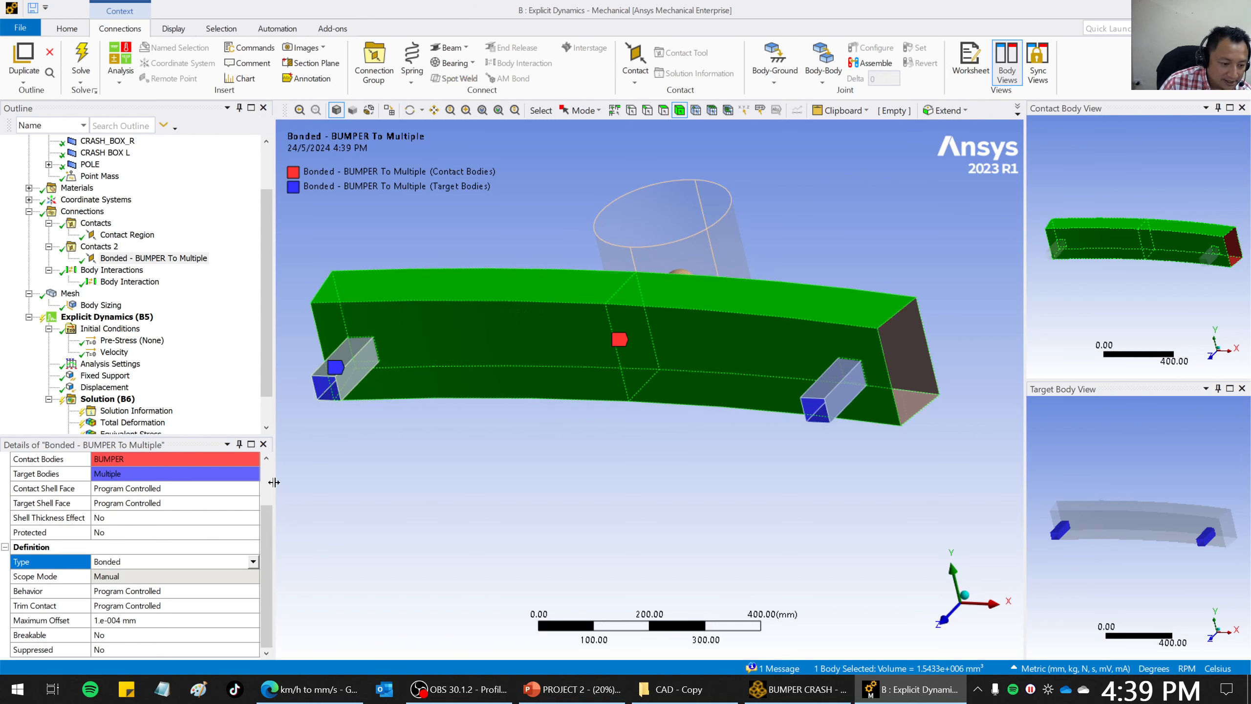
pyautogui.moveTo(267, 531); pyautogui.dragTo(259, 474)
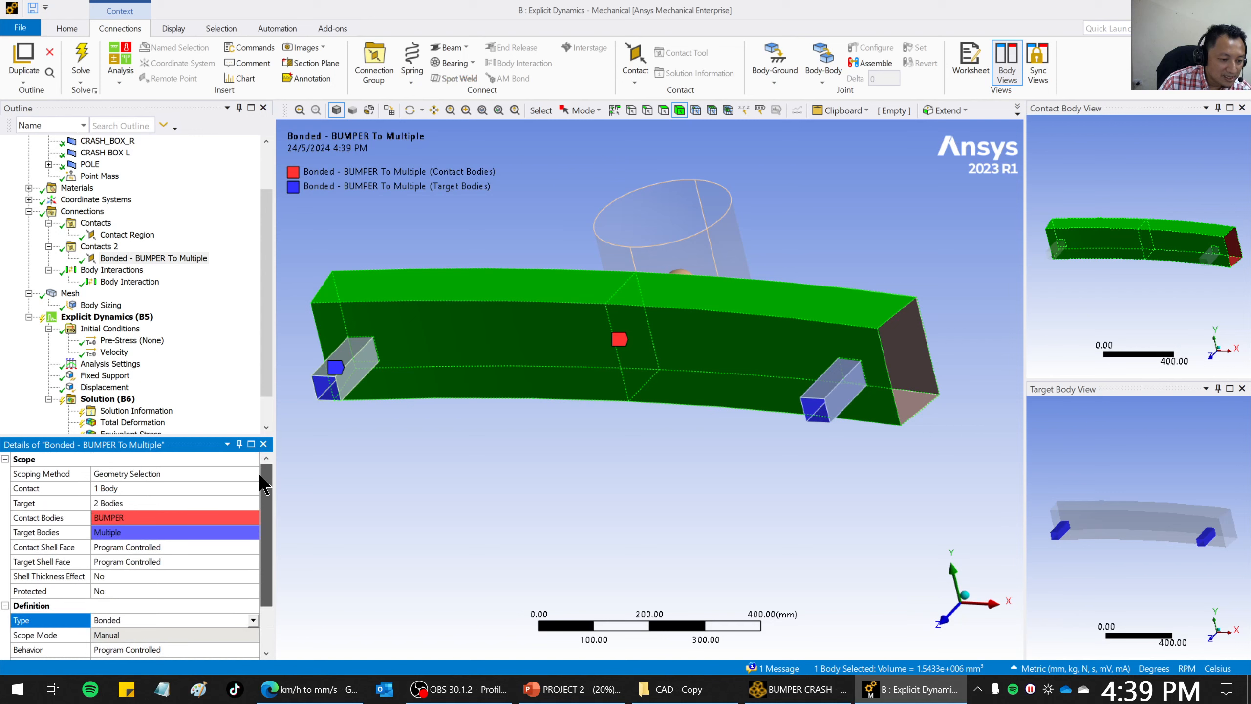
# Solve the explicit dynamics analysis with the bonded bumper contact and the pole displacement constraint.
pyautogui.moveTo(266, 358); pyautogui.dragTo(267, 377)
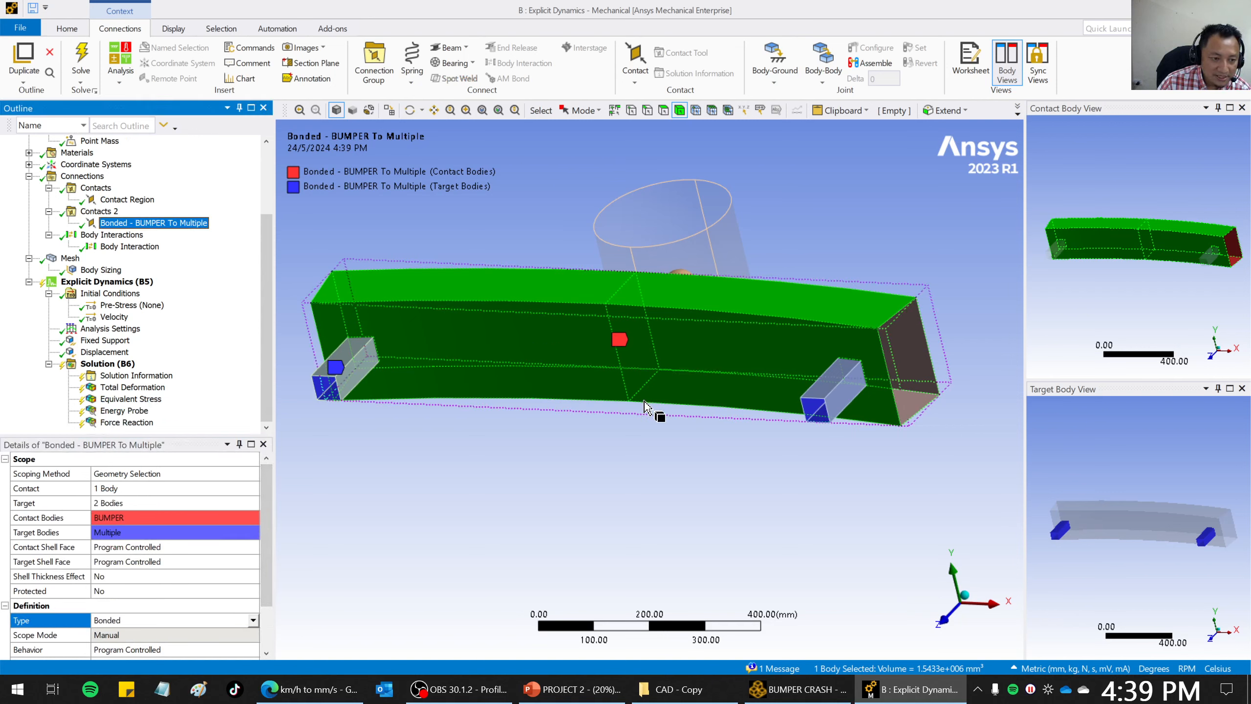
pyautogui.moveTo(650, 413); pyautogui.dragTo(441, 386, button='middle')
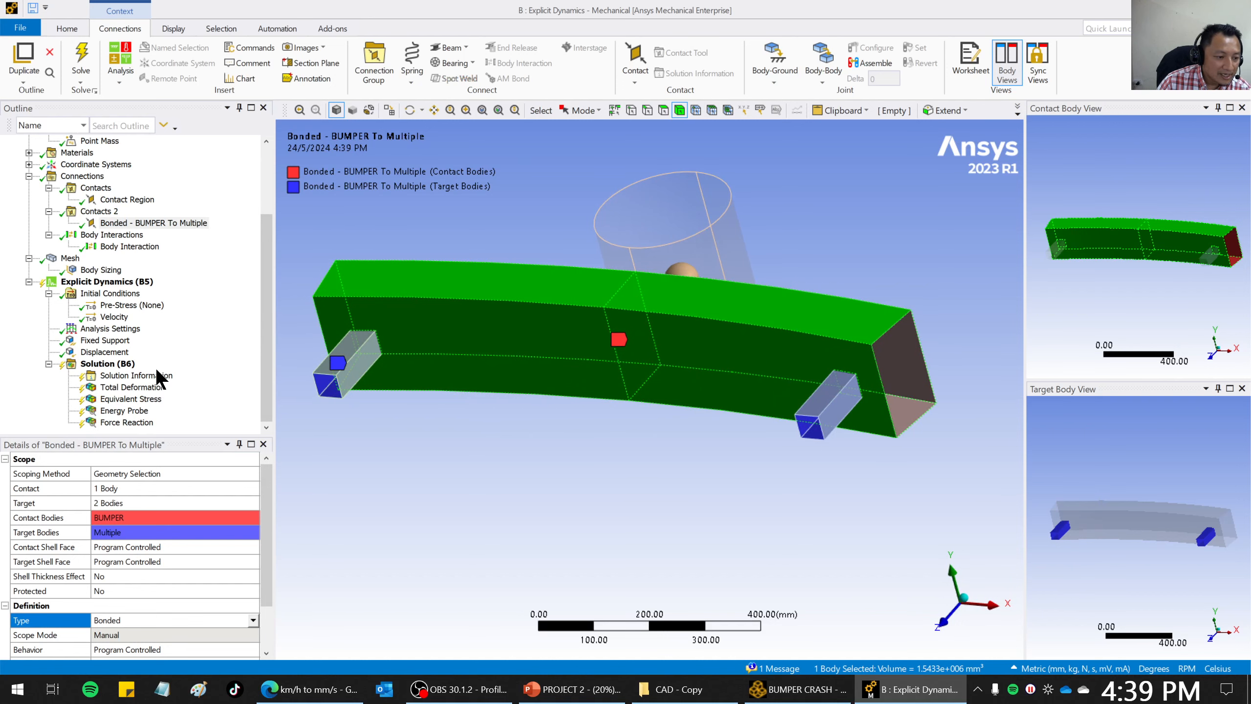
pyautogui.rightClick(121, 367)
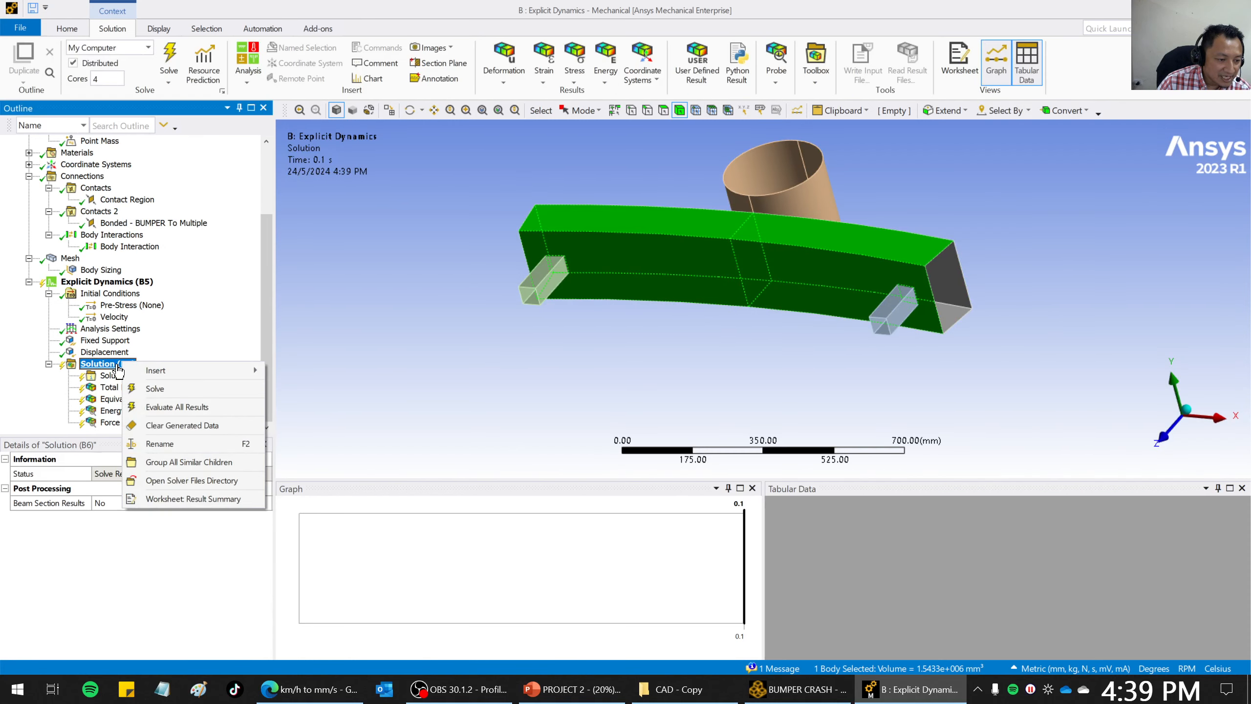
pyautogui.click(158, 388)
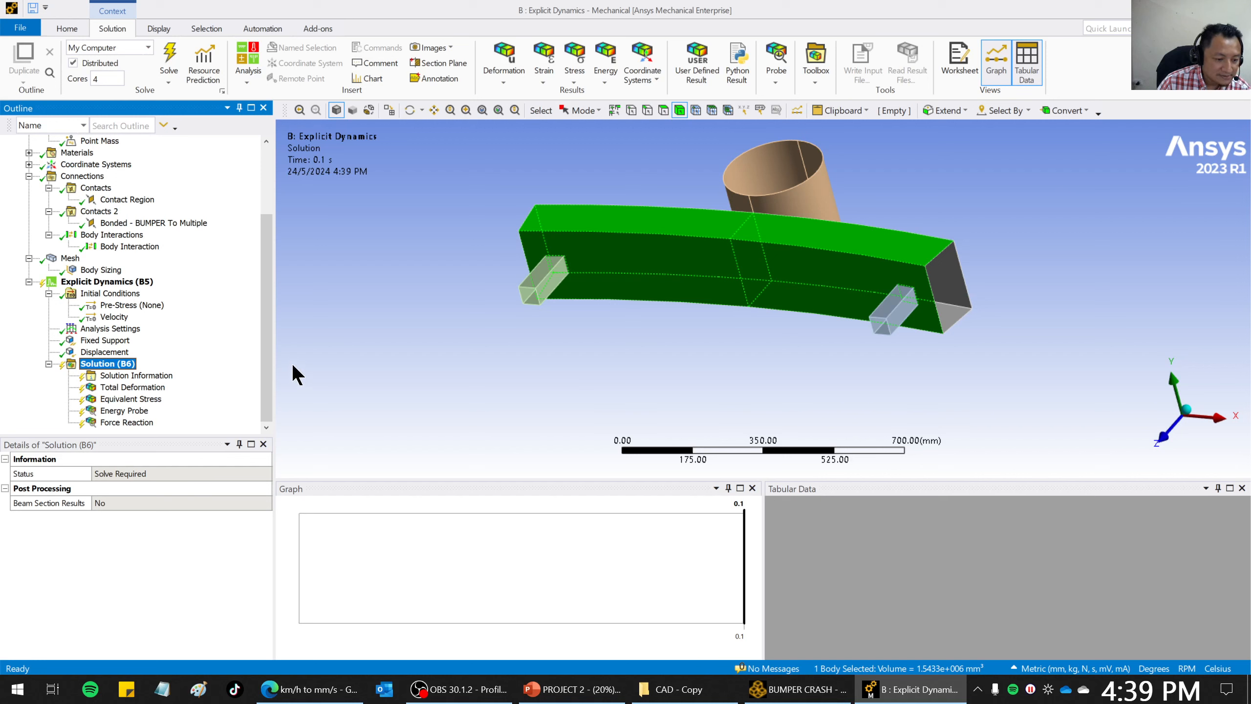
pyautogui.press('F5')
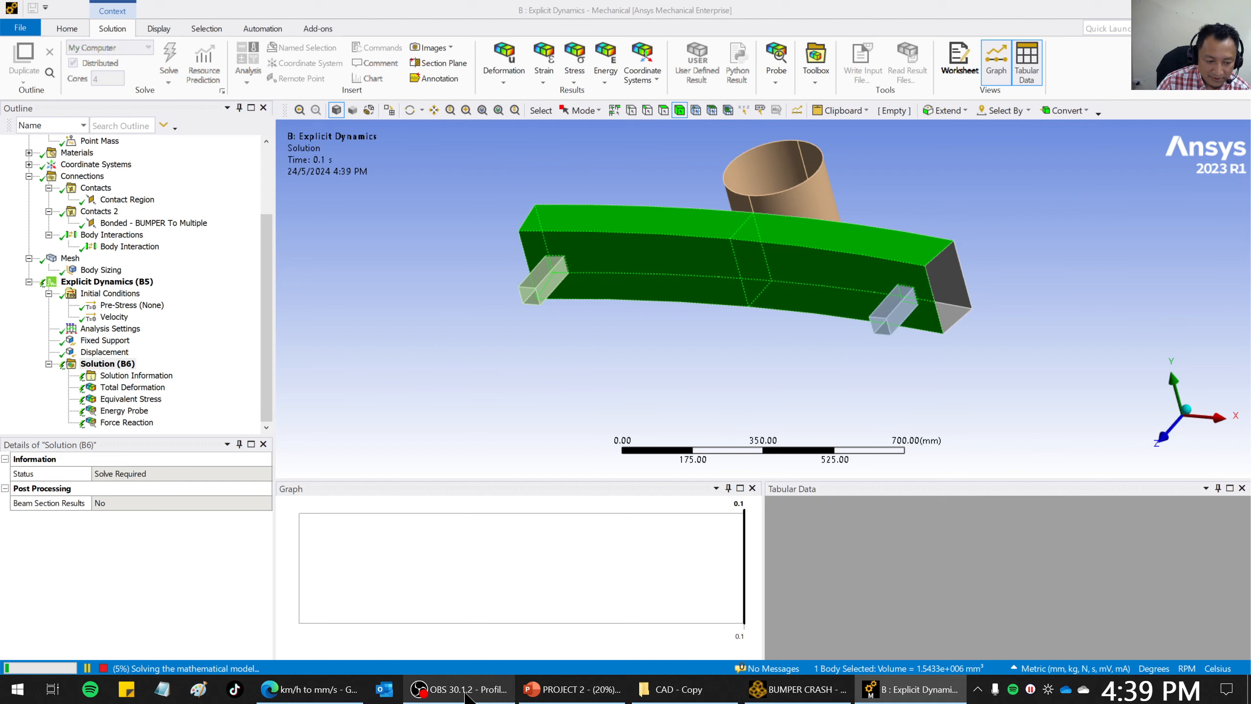
pyautogui.moveTo(466, 695)
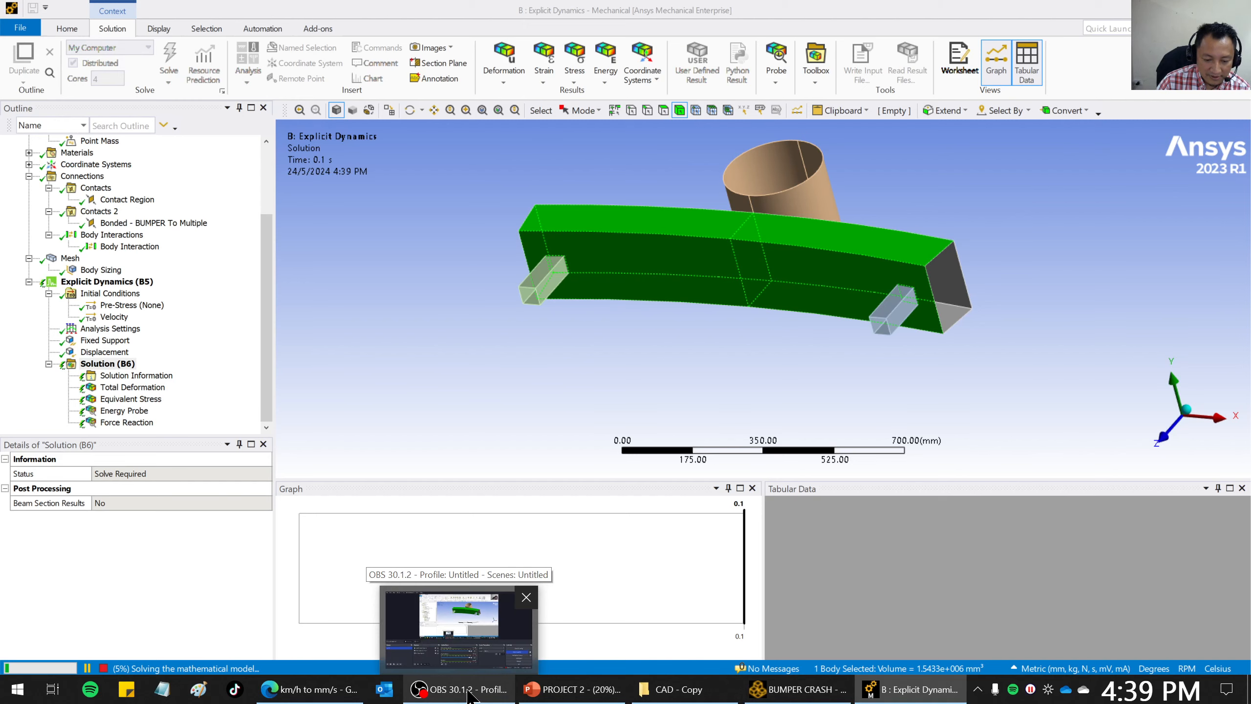
pyautogui.click(468, 690)
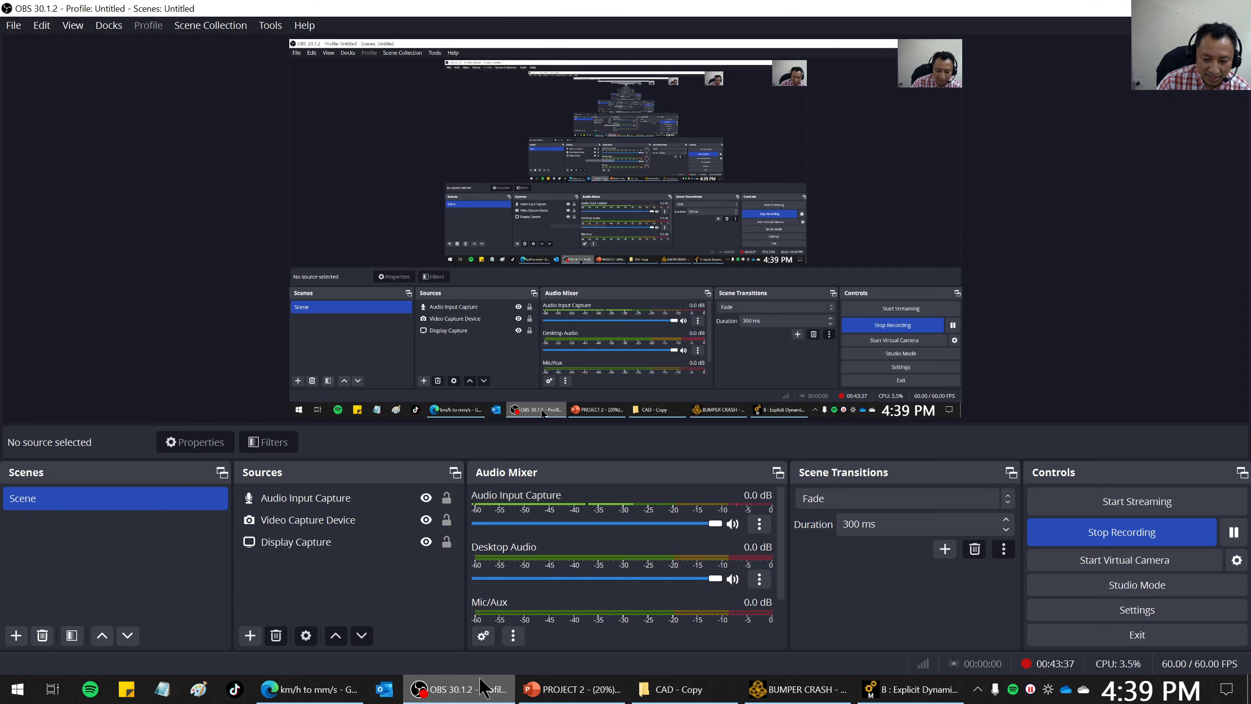
# Switch to the Explicit Dynamics window in Ansys Mechanical and examine the solved bumper and pole model from several angles.
pyautogui.click(1234, 532)
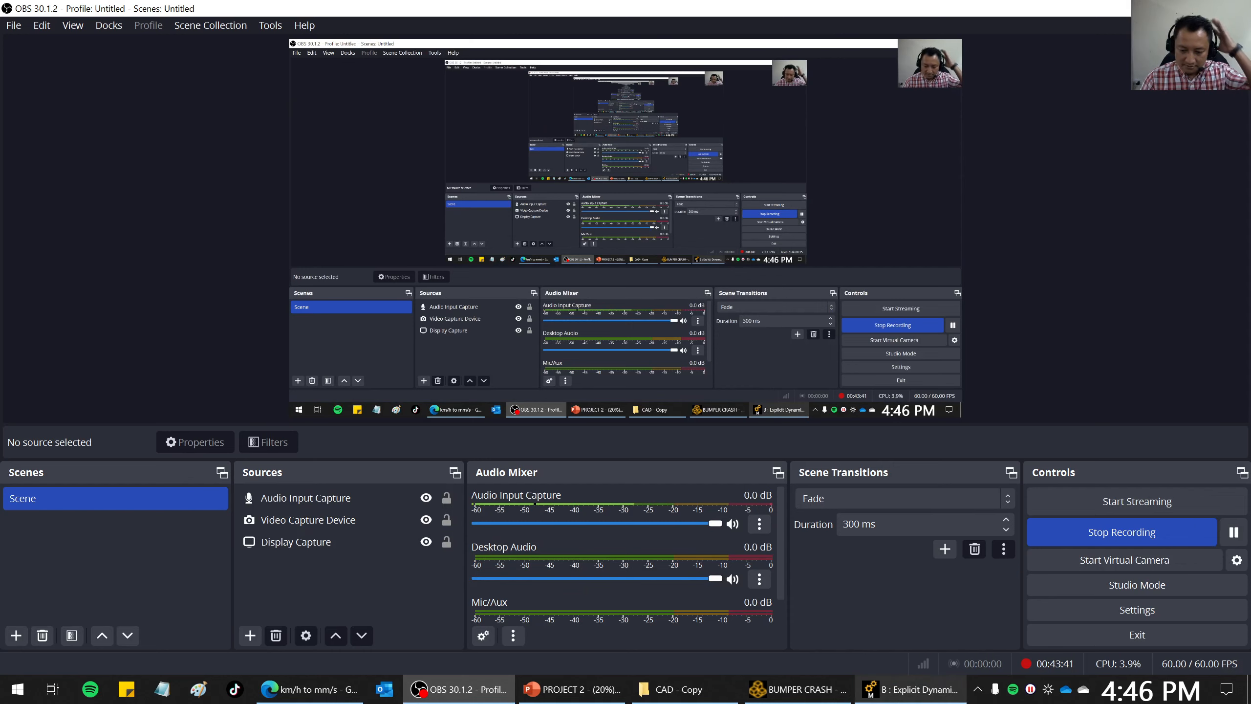
pyautogui.click(890, 690)
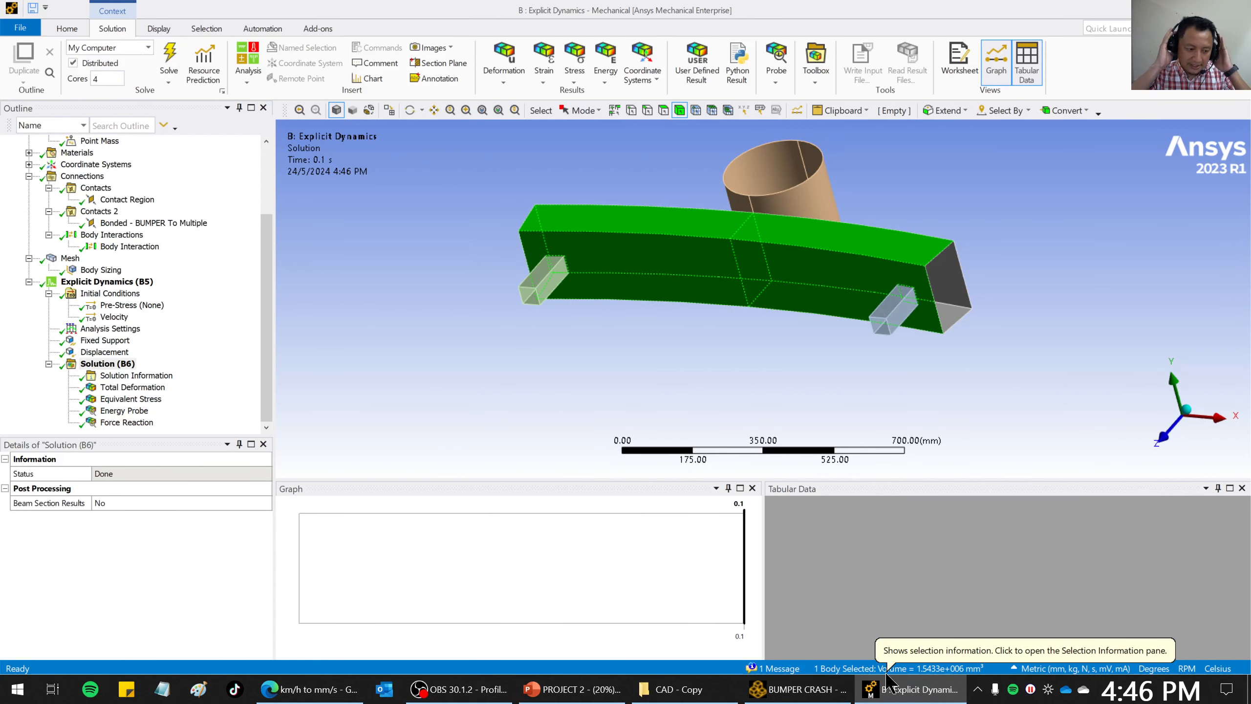
pyautogui.moveTo(702, 345); pyautogui.dragTo(625, 370, button='middle')
pyautogui.scroll(3, 721, 316)
pyautogui.moveTo(721, 315); pyautogui.dragTo(813, 377, button='middle')
pyautogui.scroll(3, 749, 308)
pyautogui.scroll(-4, 755, 290)
pyautogui.scroll(-2, 754, 290)
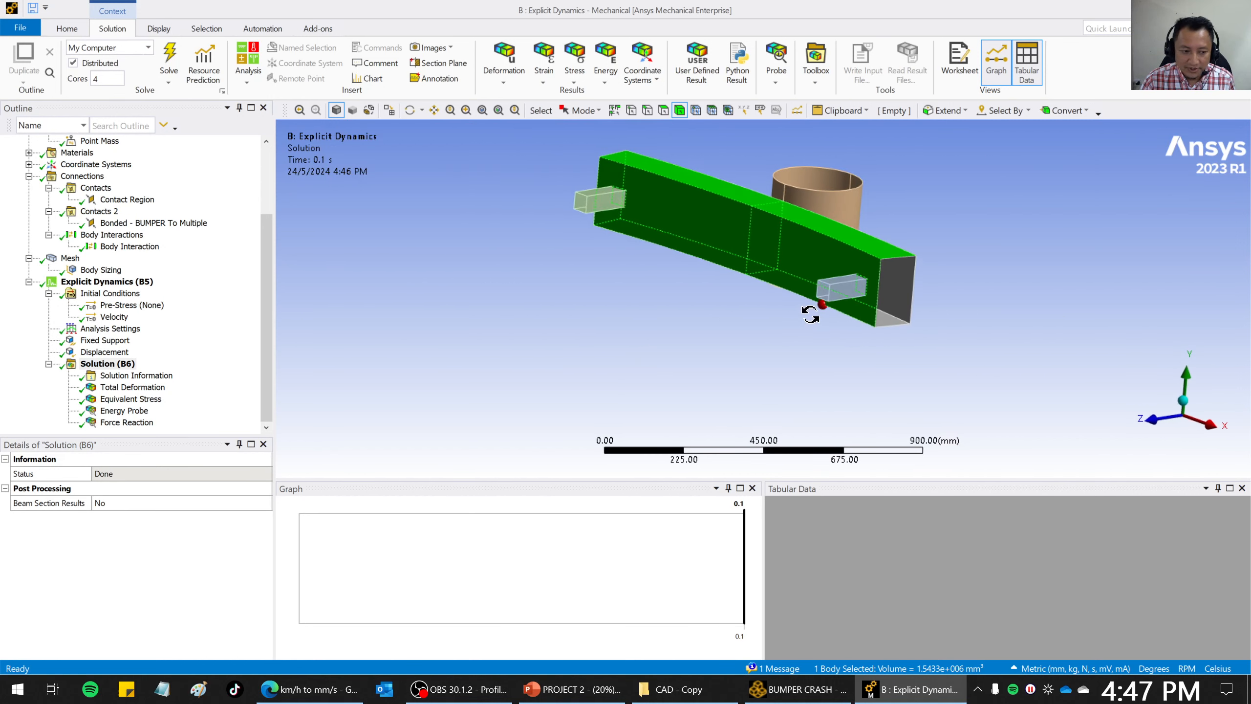
# Animate the Total Deformation result, examine the crash from different angles, and display the Equivalent Stress result.
pyautogui.click(132, 390)
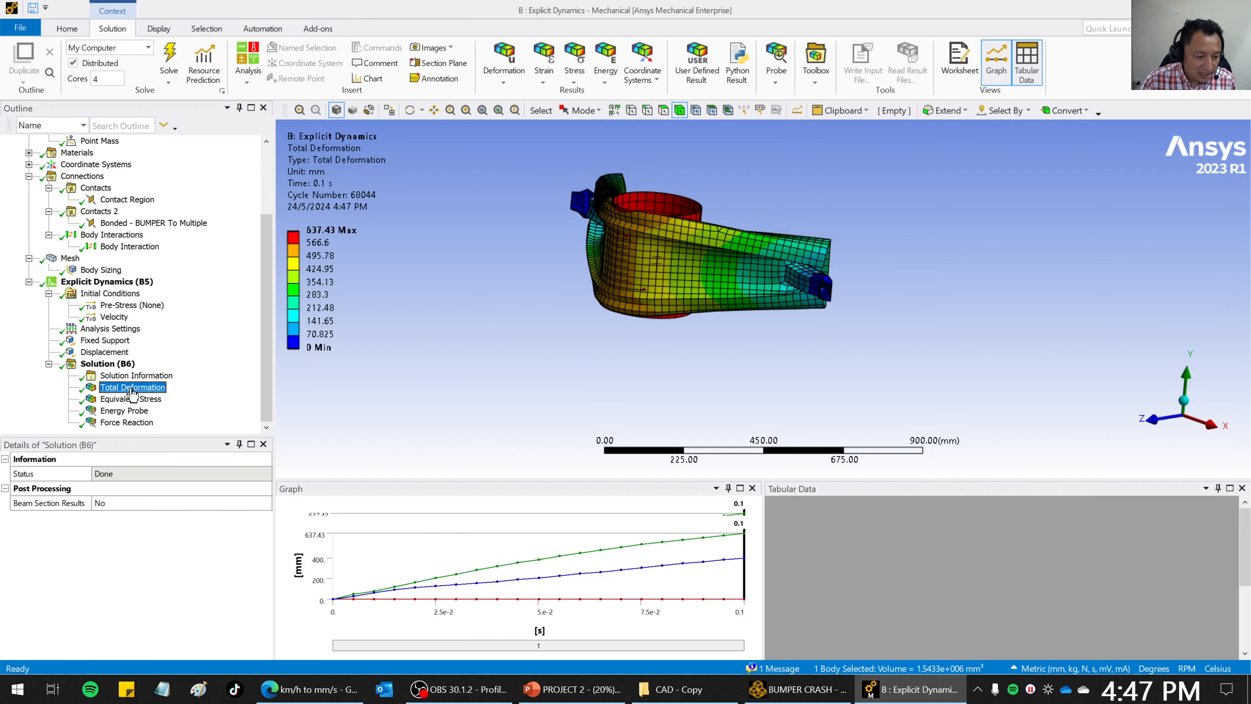
pyautogui.click(362, 506)
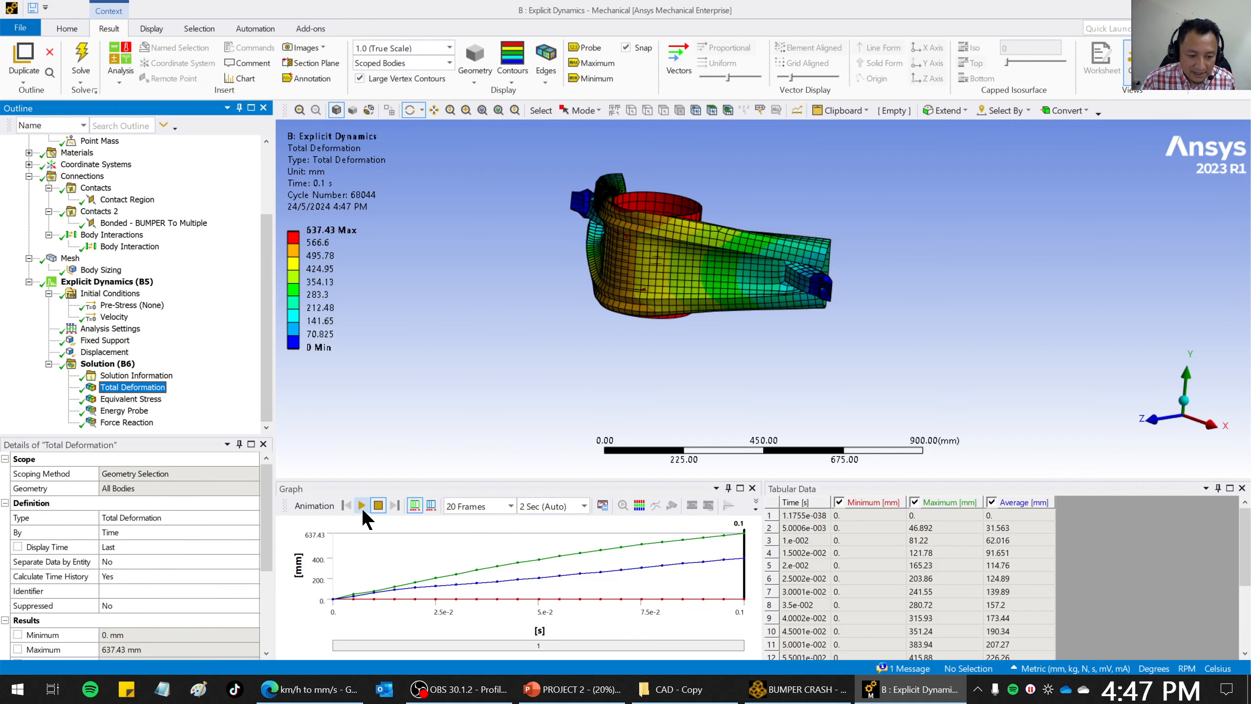
pyautogui.moveTo(682, 375); pyautogui.dragTo(616, 377)
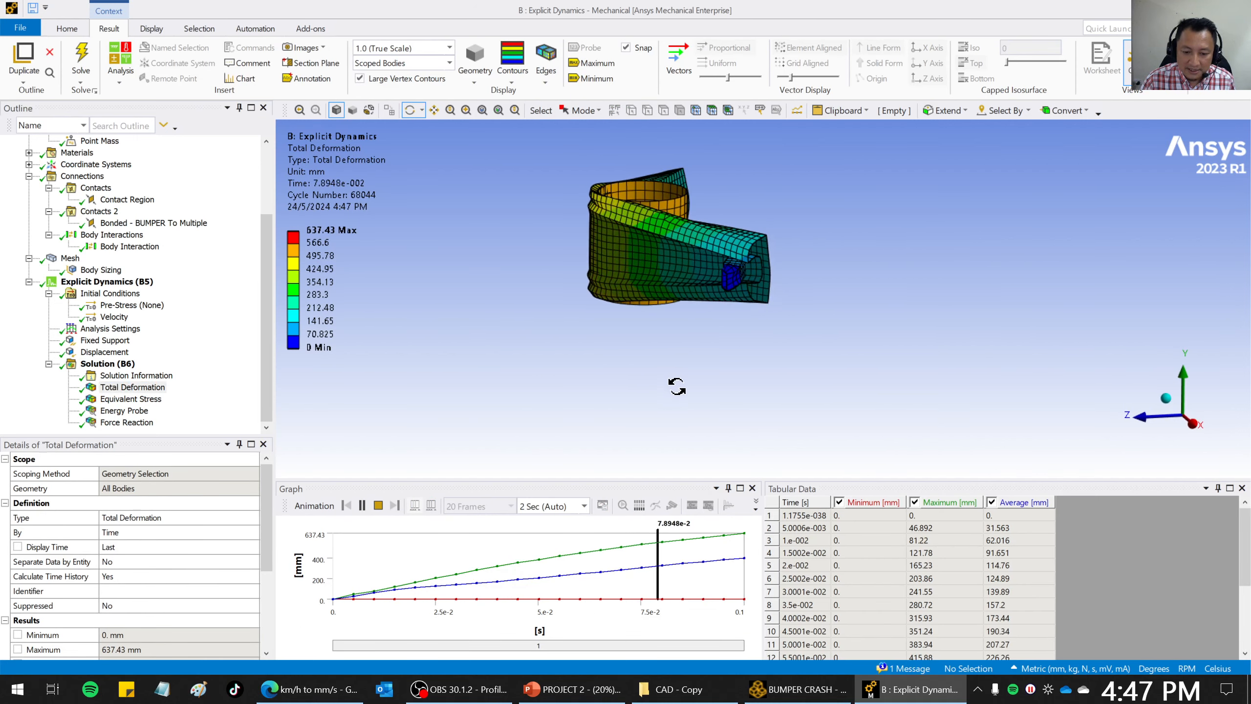
pyautogui.moveTo(704, 395); pyautogui.dragTo(787, 390)
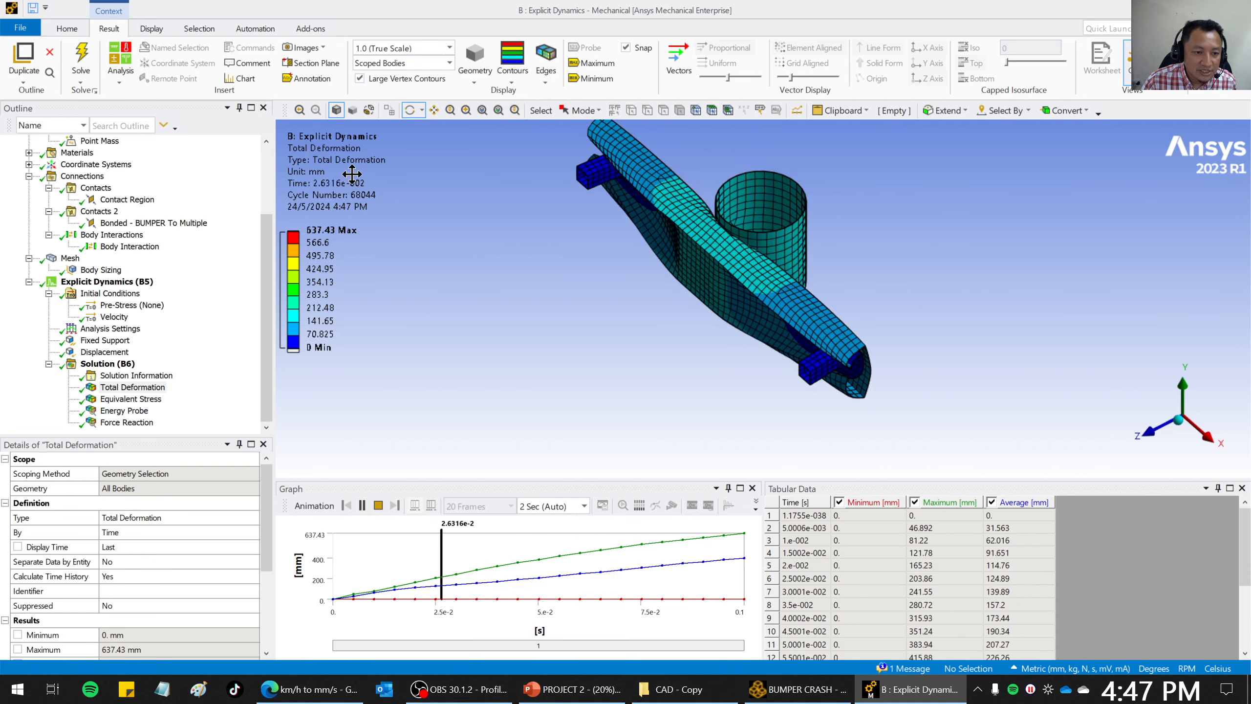
pyautogui.click(123, 401)
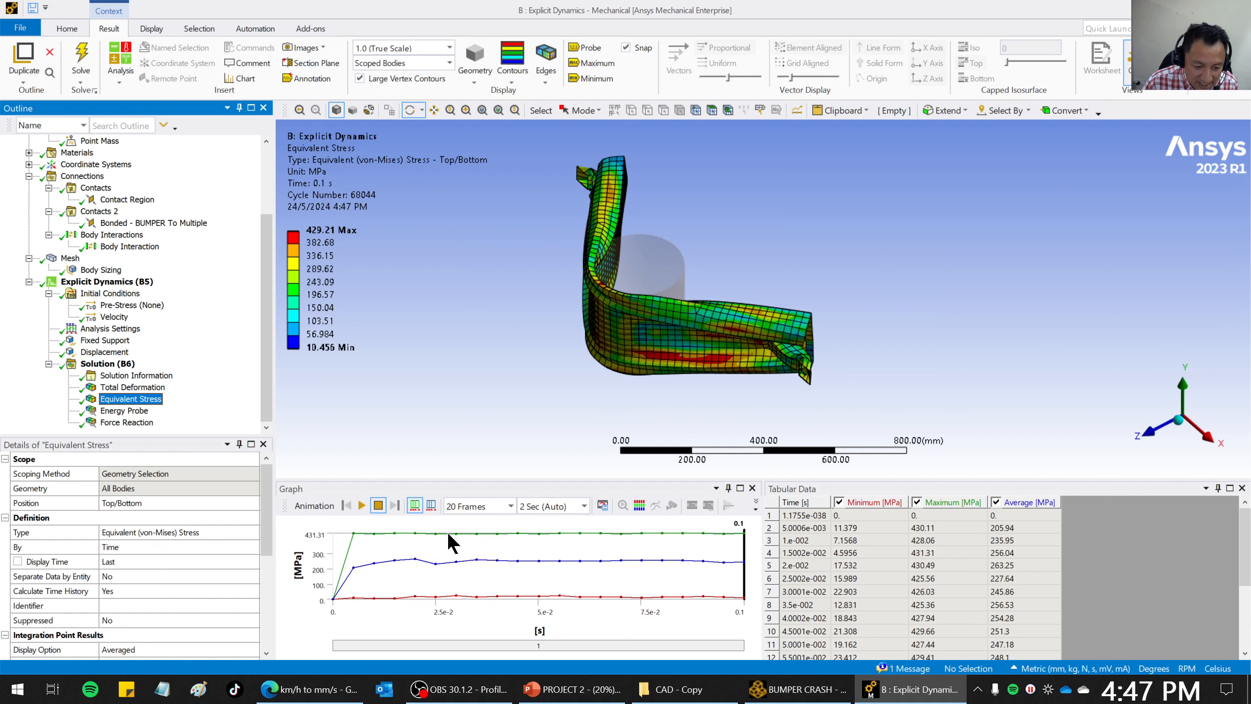
# Display the Energy Probe result and hide its internal, hourglass, contact and total energy curves.
pyautogui.click(137, 411)
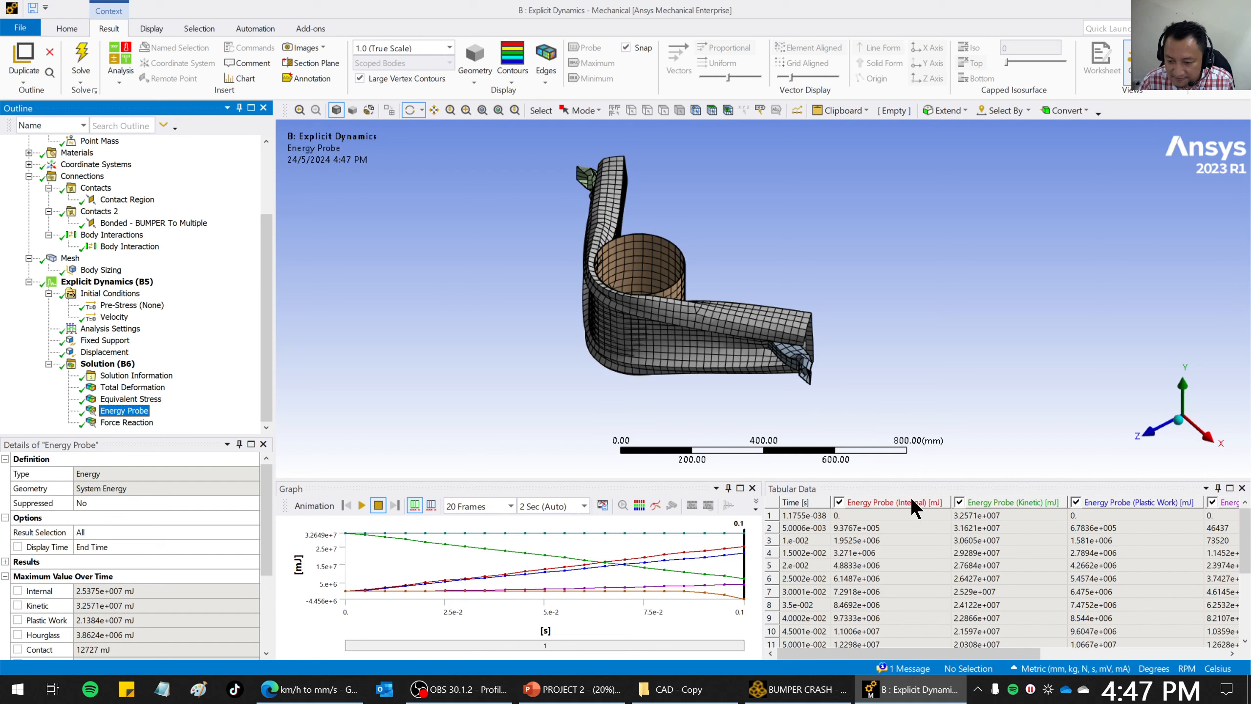
pyautogui.click(838, 502)
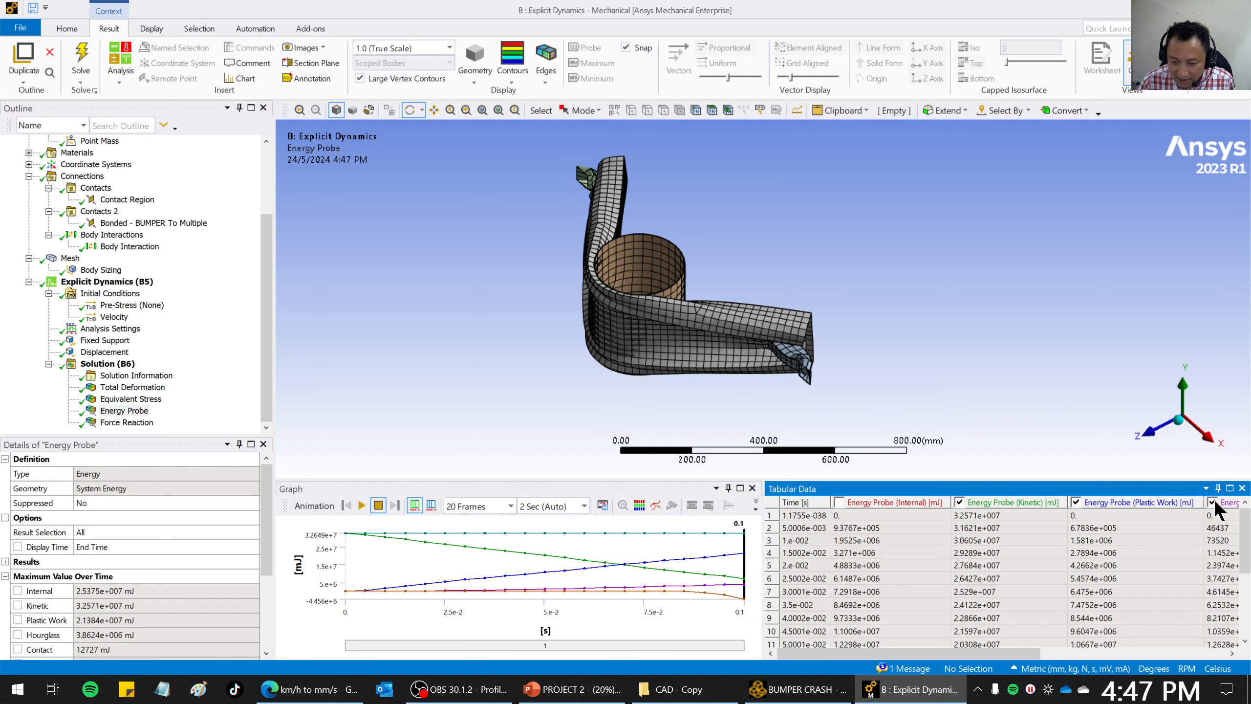
pyautogui.moveTo(1033, 650); pyautogui.dragTo(1178, 628)
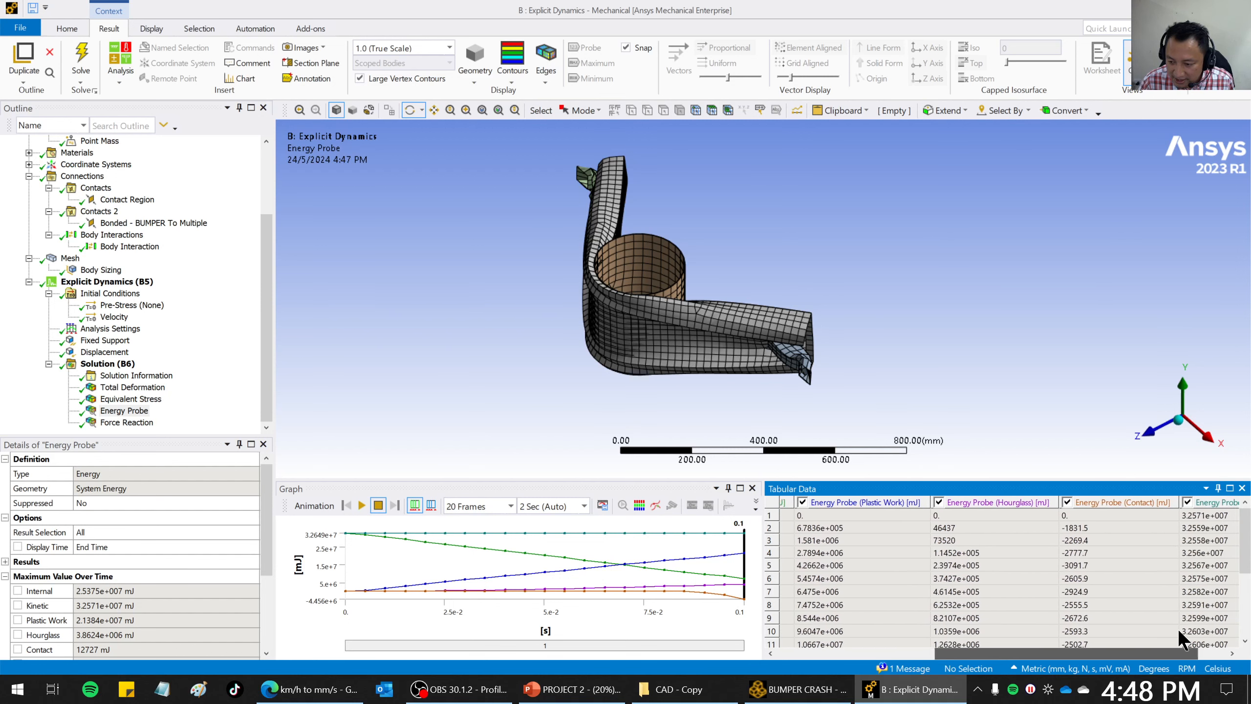
pyautogui.click(931, 502)
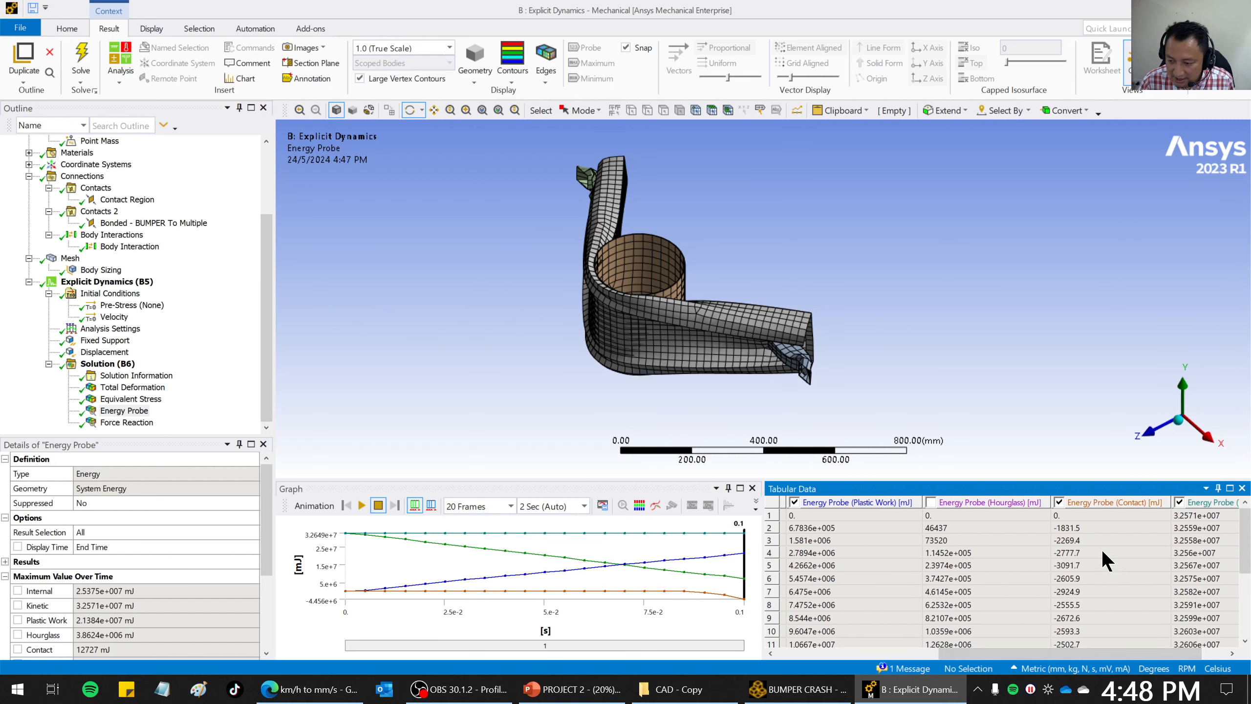
pyautogui.click(1059, 502)
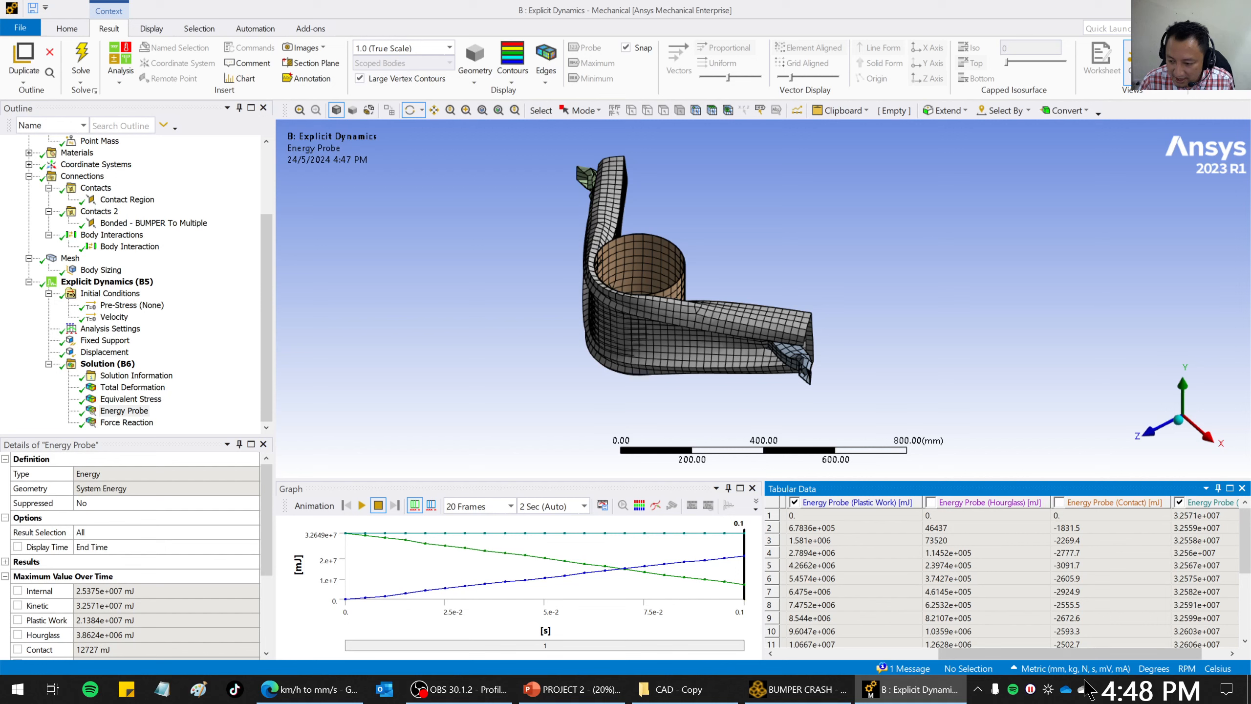
pyautogui.moveTo(1106, 652); pyautogui.dragTo(1182, 628)
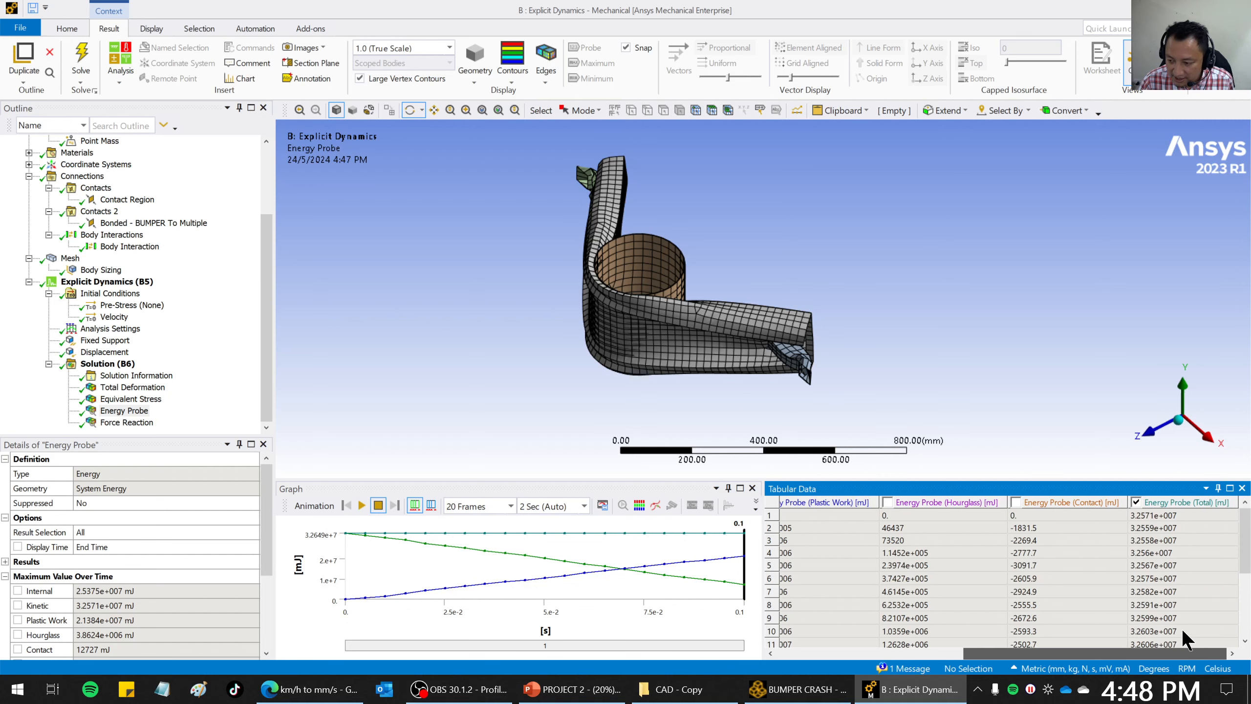
pyautogui.click(1136, 502)
pyautogui.moveTo(1000, 652); pyautogui.dragTo(812, 670)
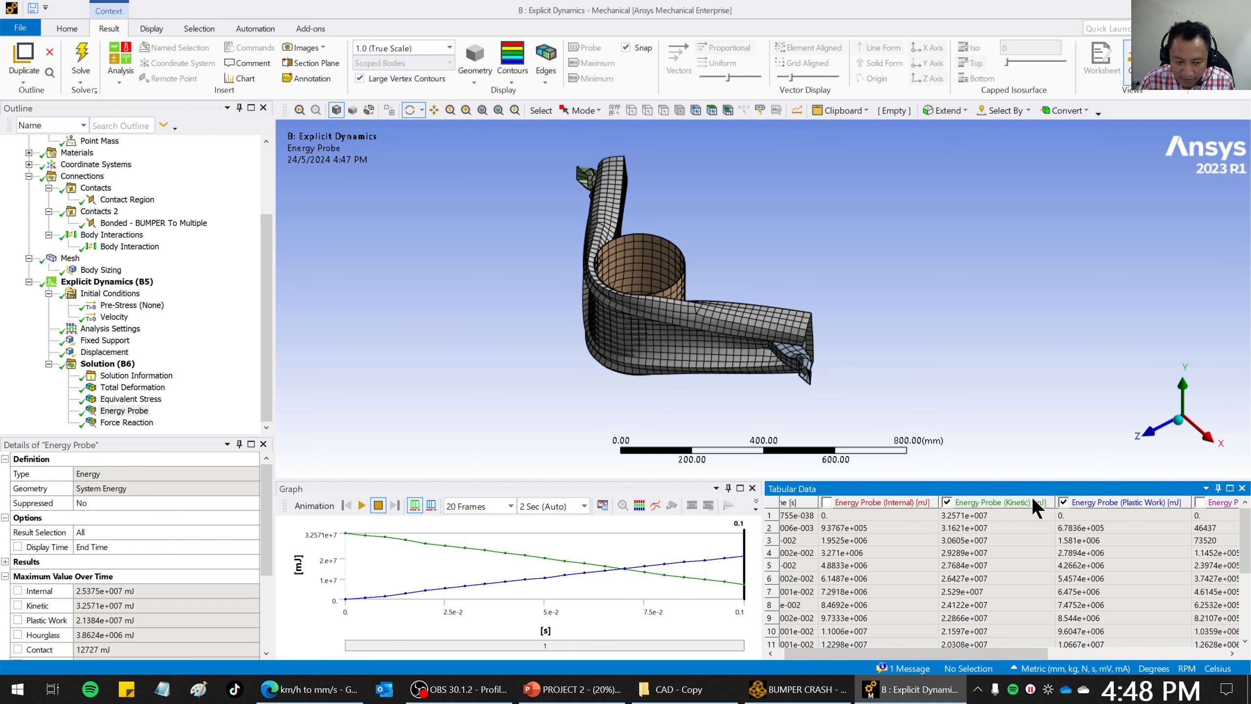
# Toggle the kinetic and plastic work curves off and on to identify each one in the energy graph.
pyautogui.click(946, 501)
pyautogui.click(946, 501)
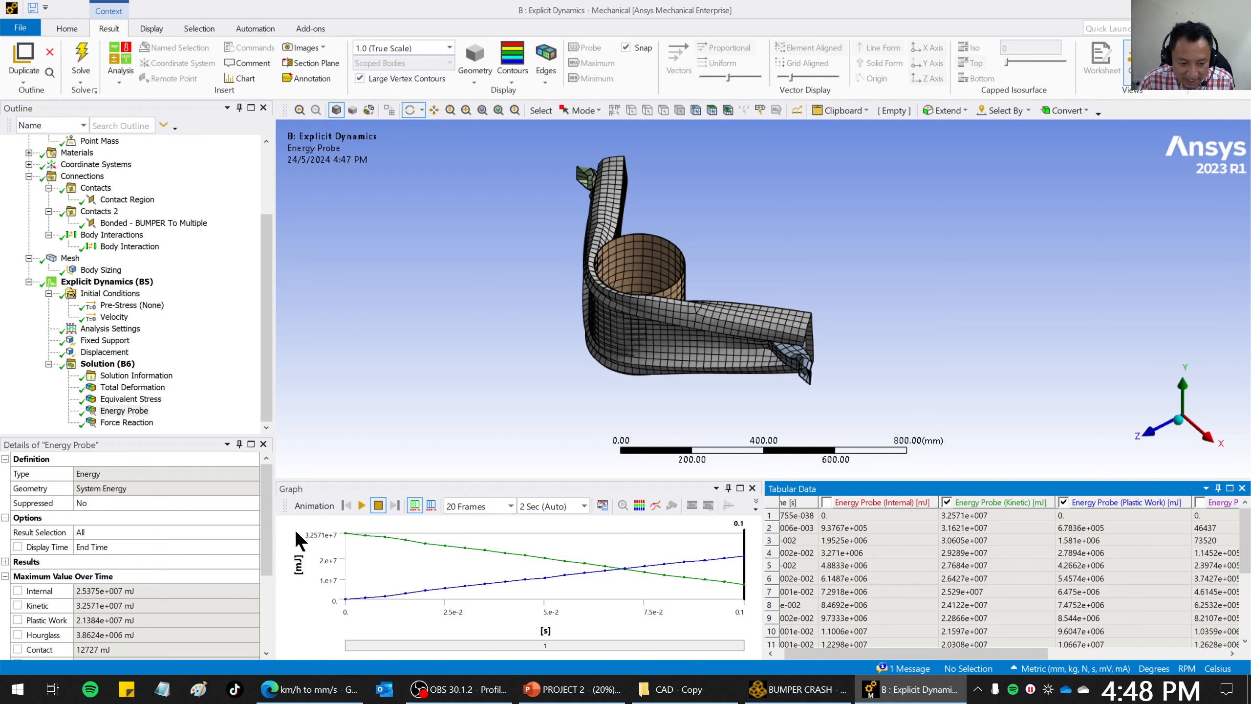
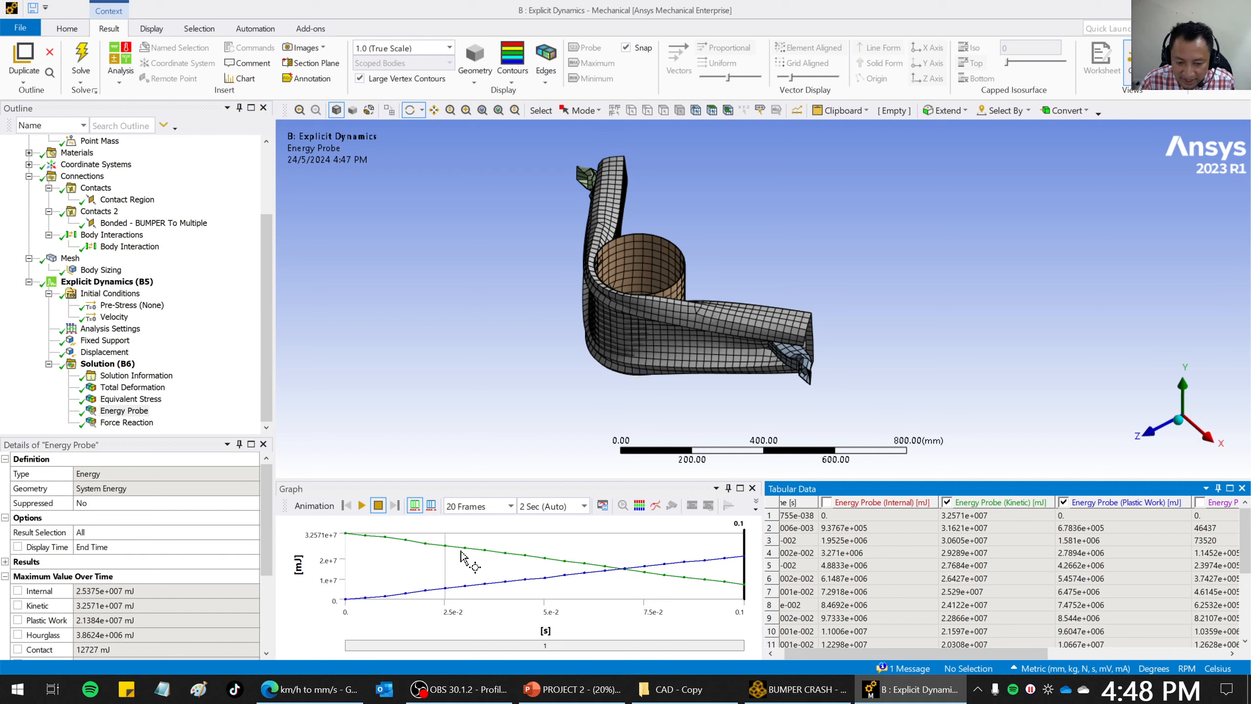
pyautogui.click(1062, 502)
pyautogui.click(1063, 502)
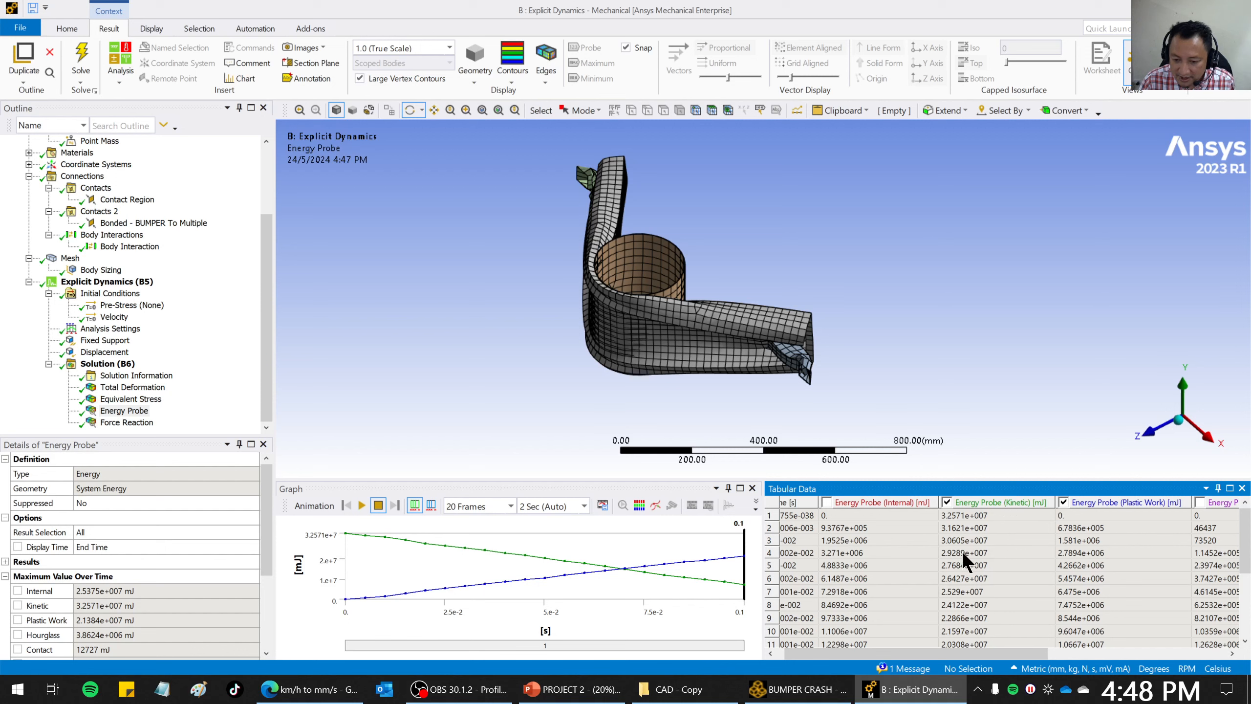
pyautogui.rightClick(976, 501)
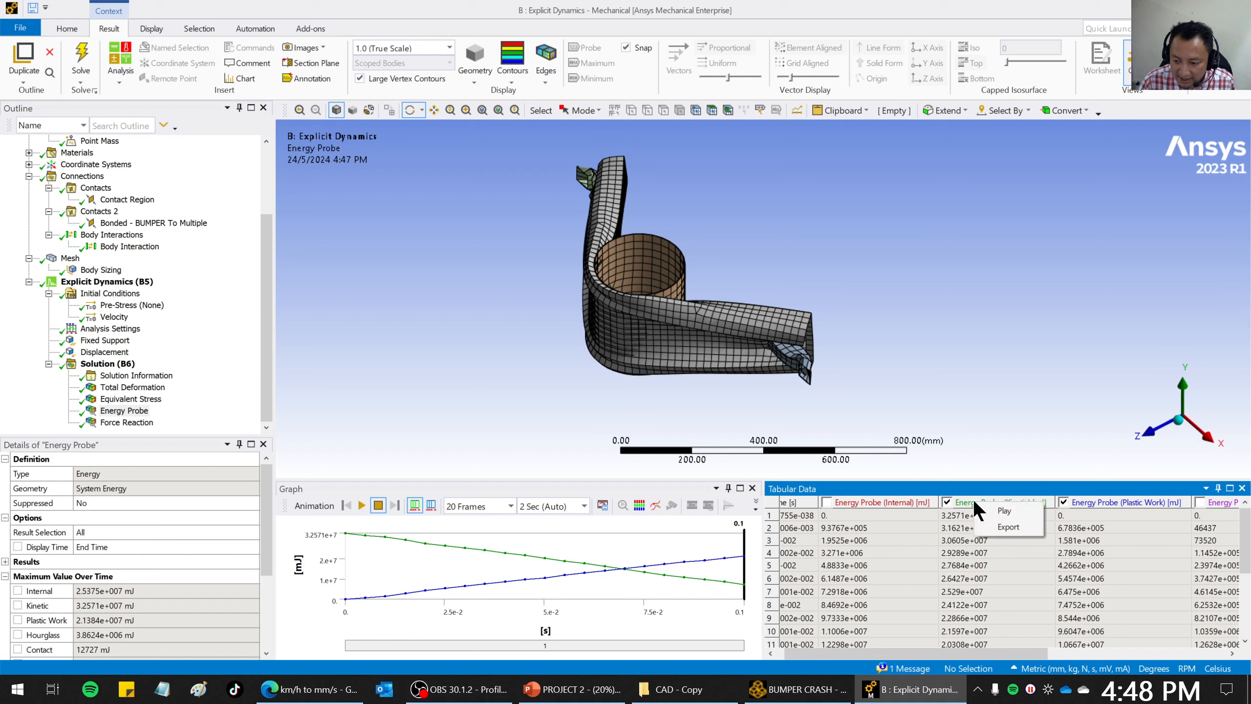
pyautogui.click(999, 526)
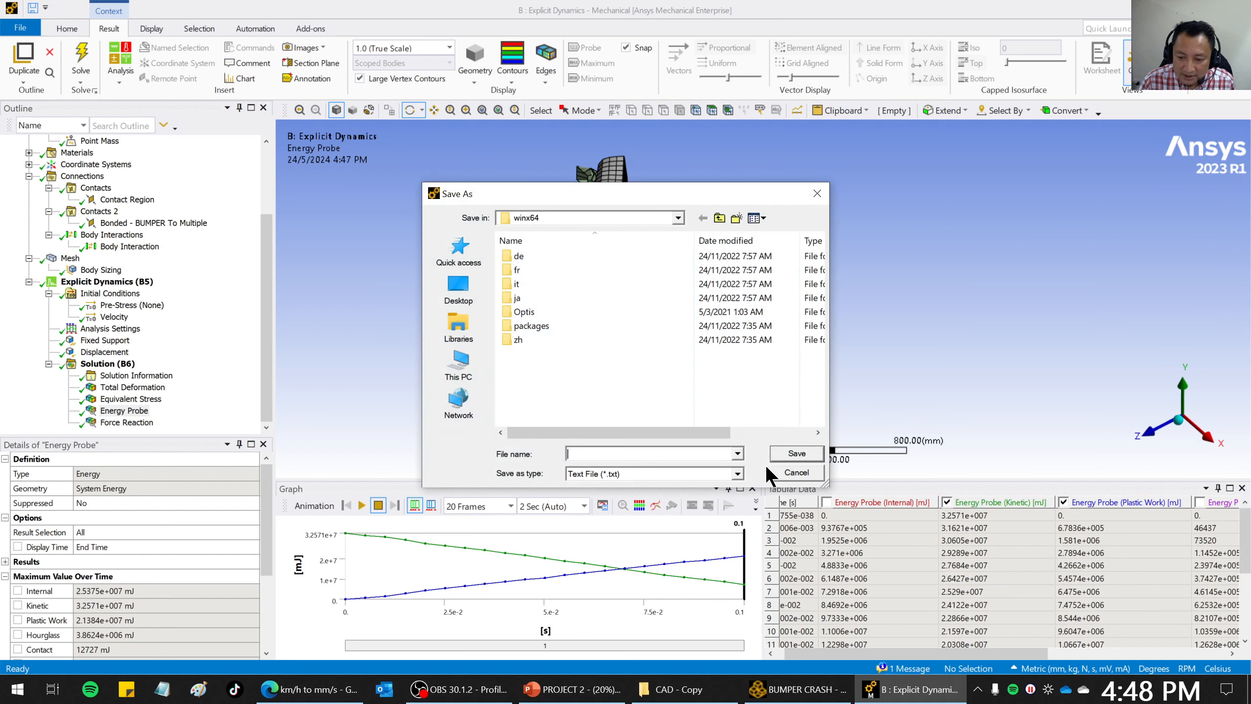
pyautogui.click(780, 471)
pyautogui.rightClick(973, 500)
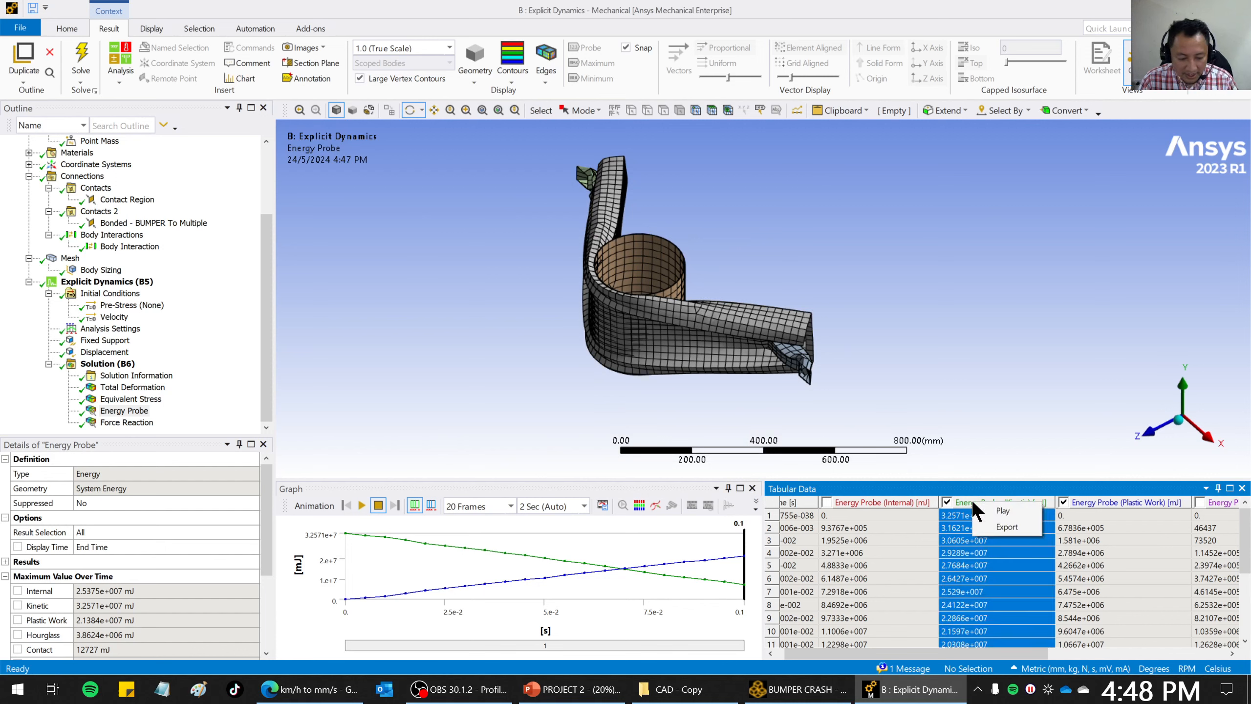
pyautogui.click(990, 590)
pyautogui.click(983, 502)
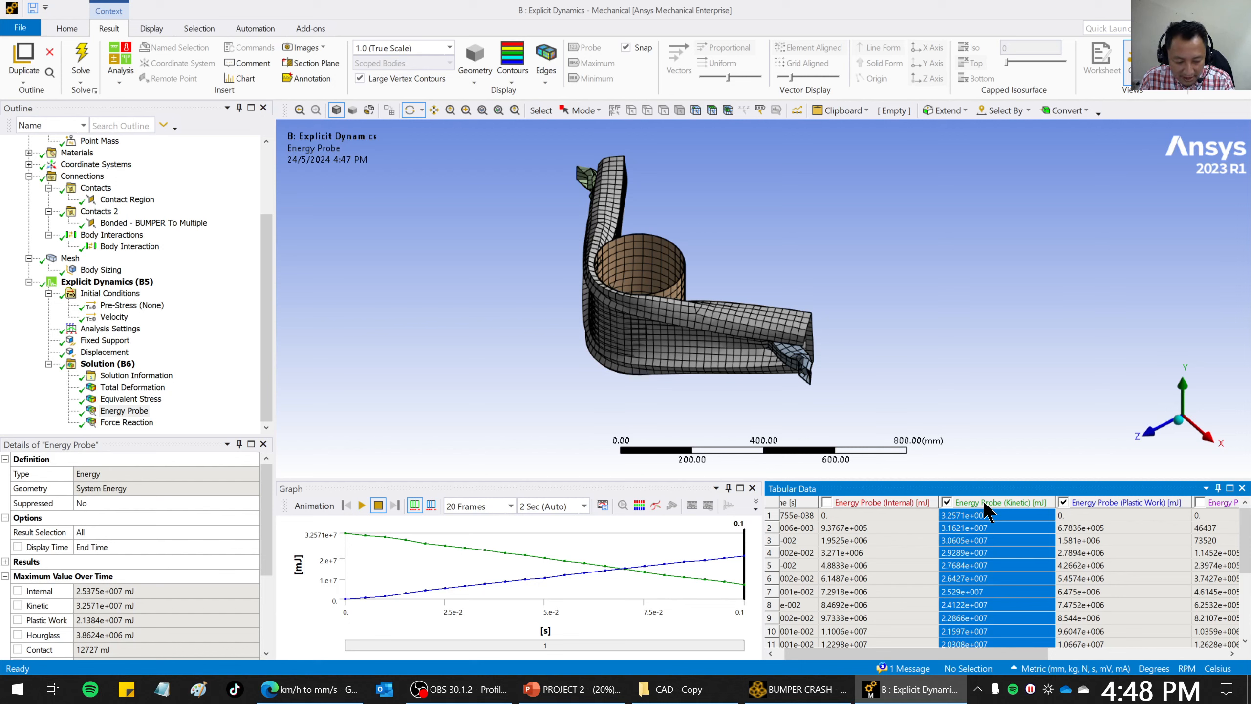
pyautogui.hotkey('ctrl', 'a')
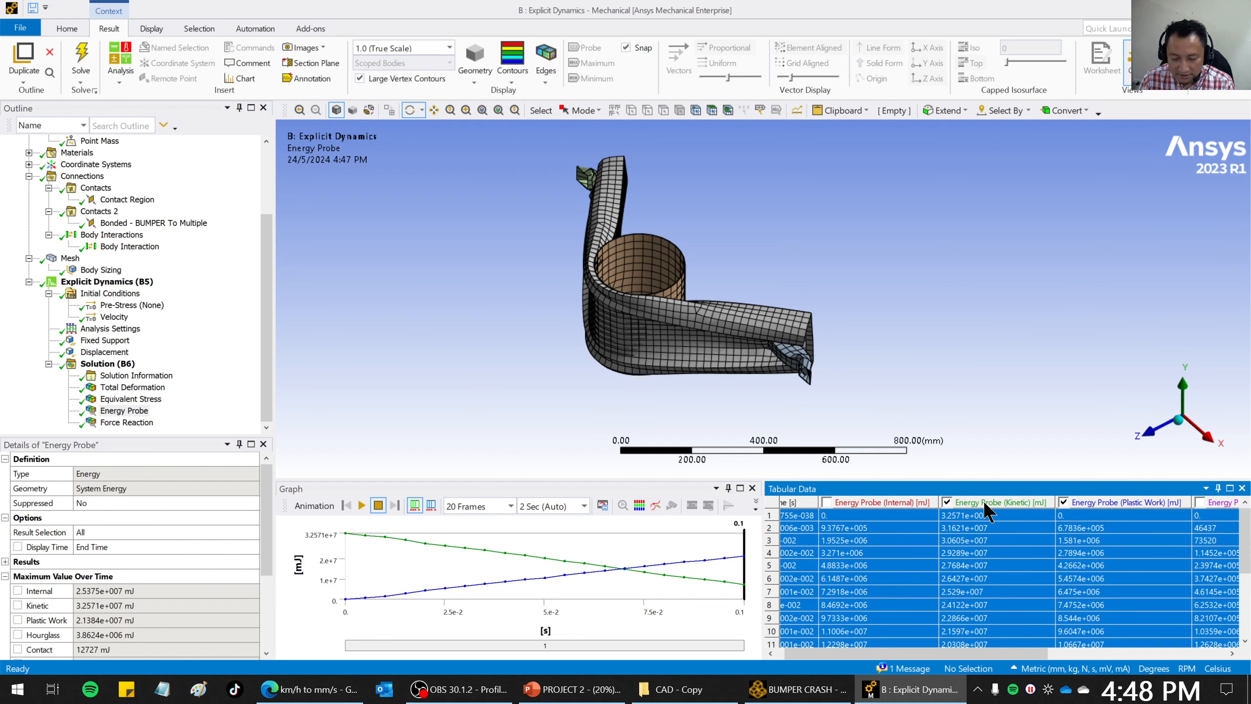
pyautogui.click(964, 540)
pyautogui.click(1025, 645)
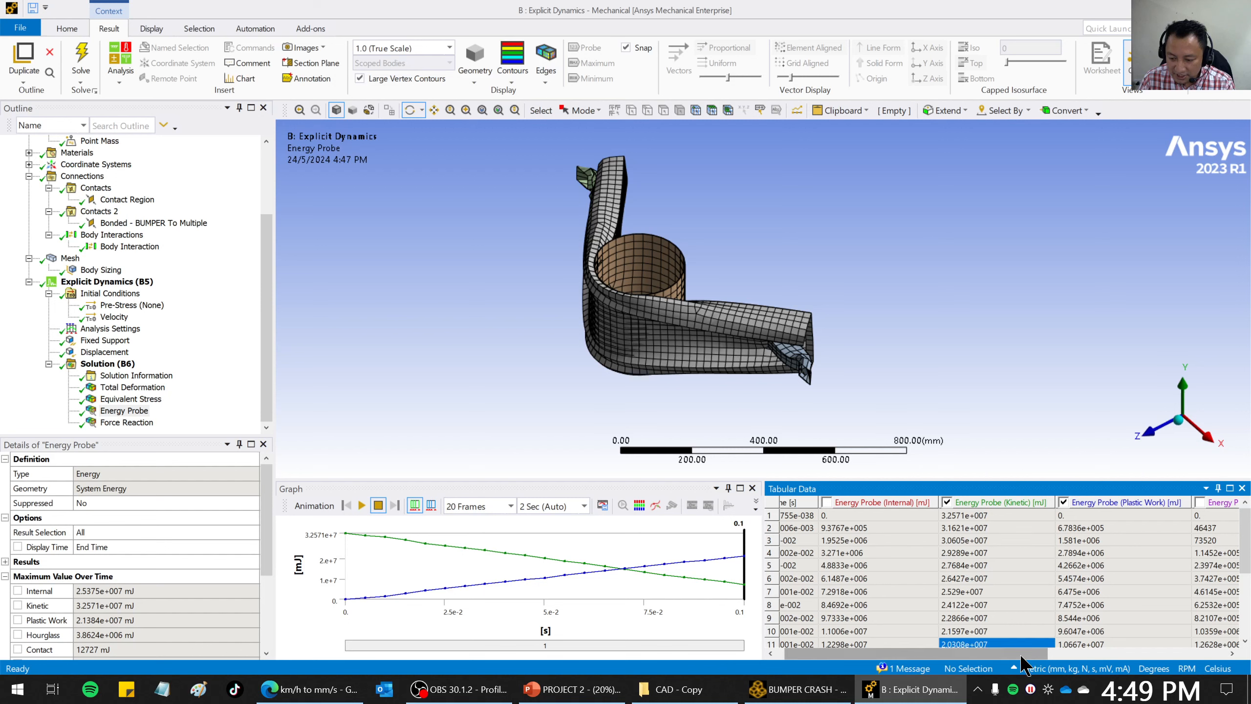
# Copy the Time column of the Energy Probe results table.
pyautogui.moveTo(1022, 653); pyautogui.dragTo(848, 668)
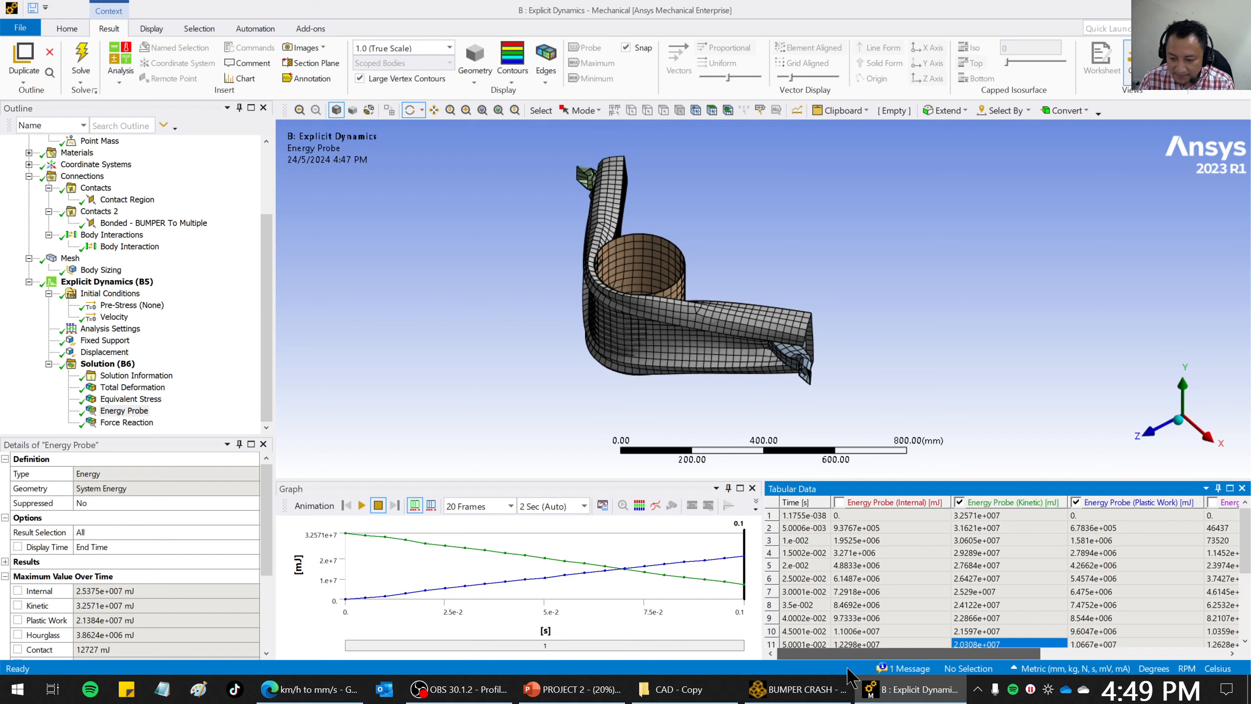
pyautogui.click(795, 502)
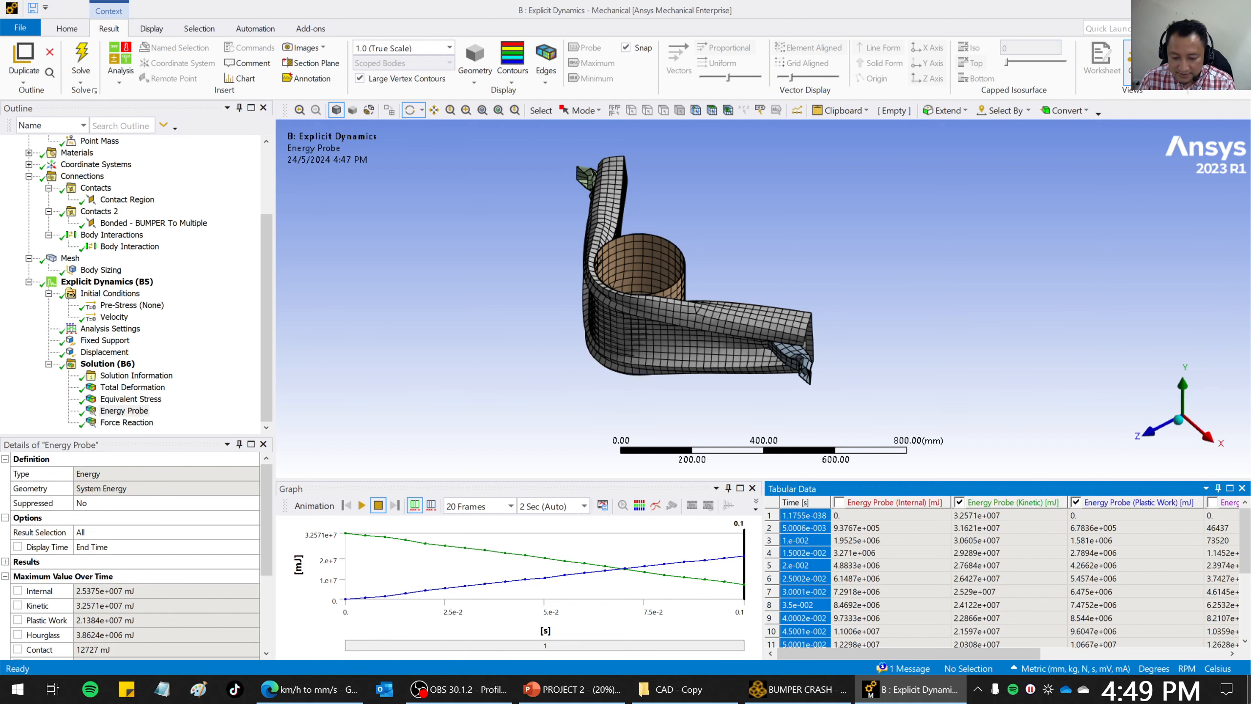
# Create a new Microsoft Excel worksheet on the desktop with its default name and open it.
pyautogui.press('super+d')
pyautogui.rightClick(681, 217)
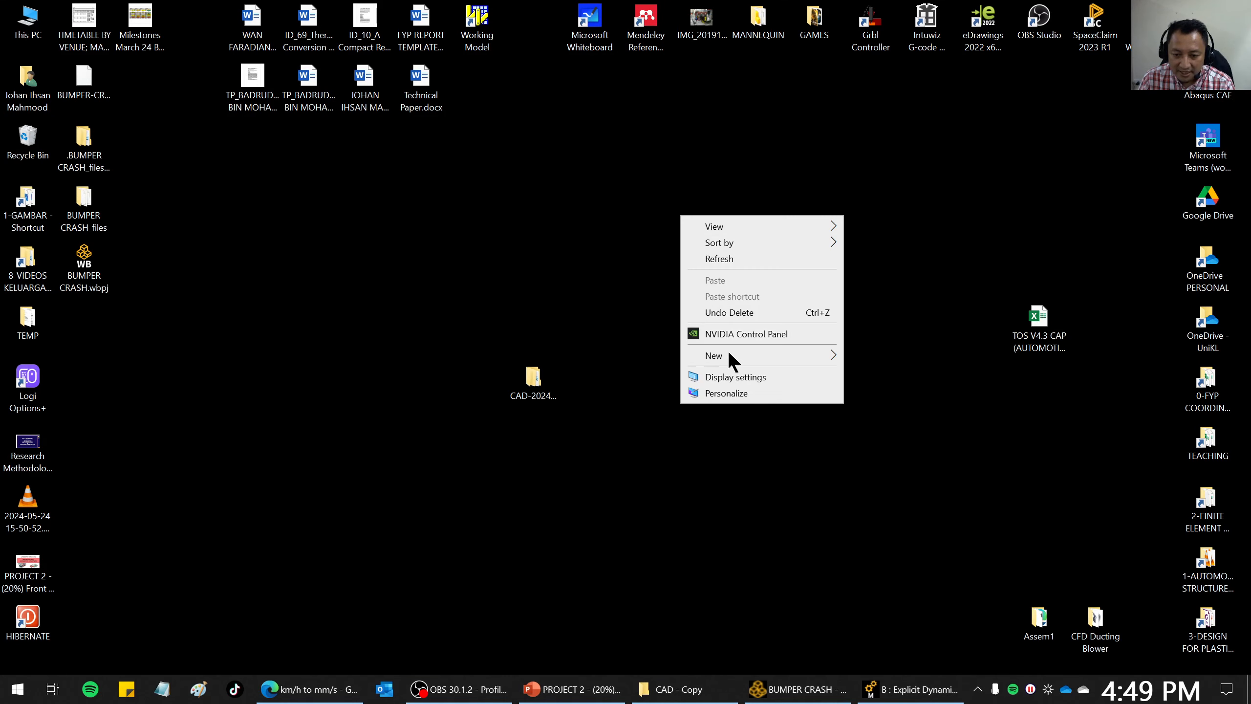
pyautogui.moveTo(774, 356)
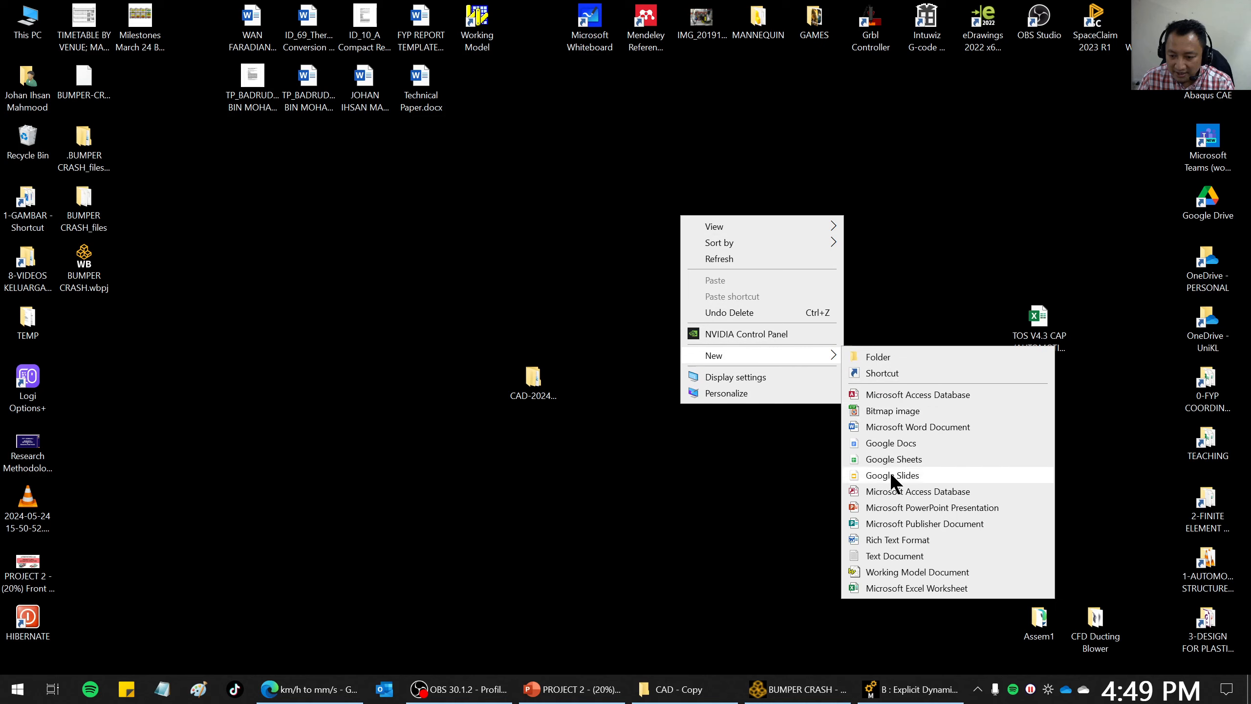
pyautogui.click(886, 588)
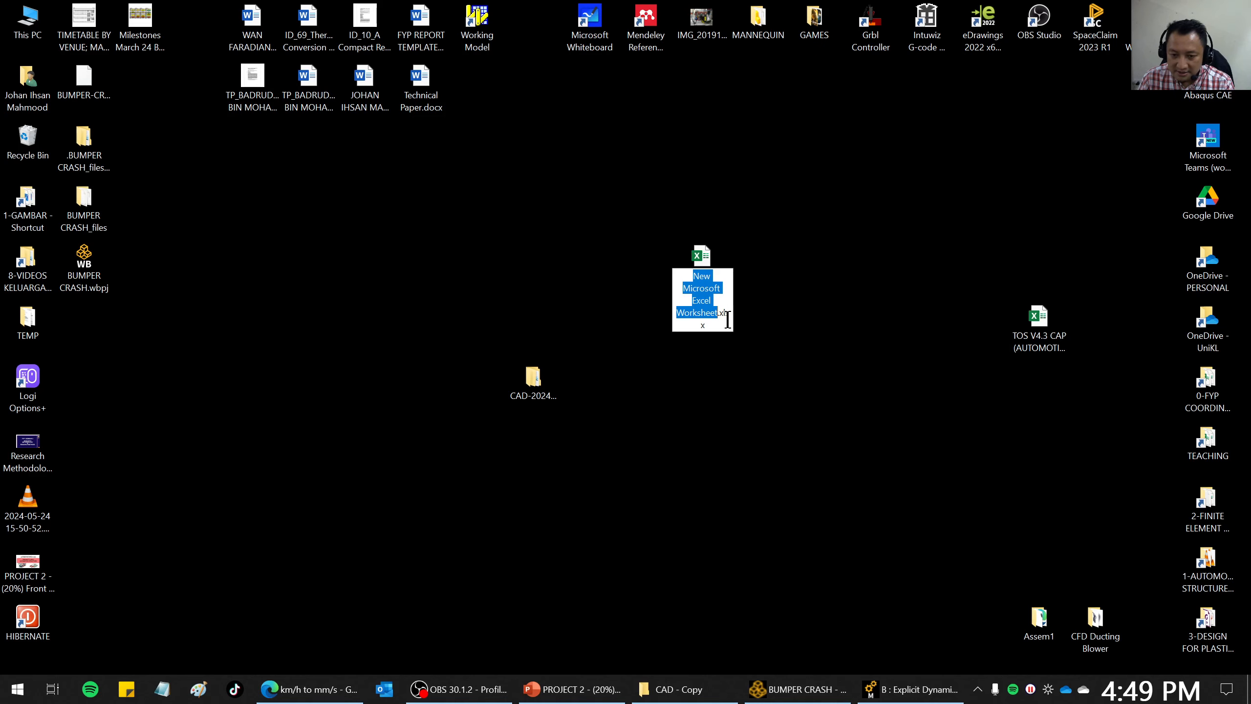
pyautogui.press('Return')
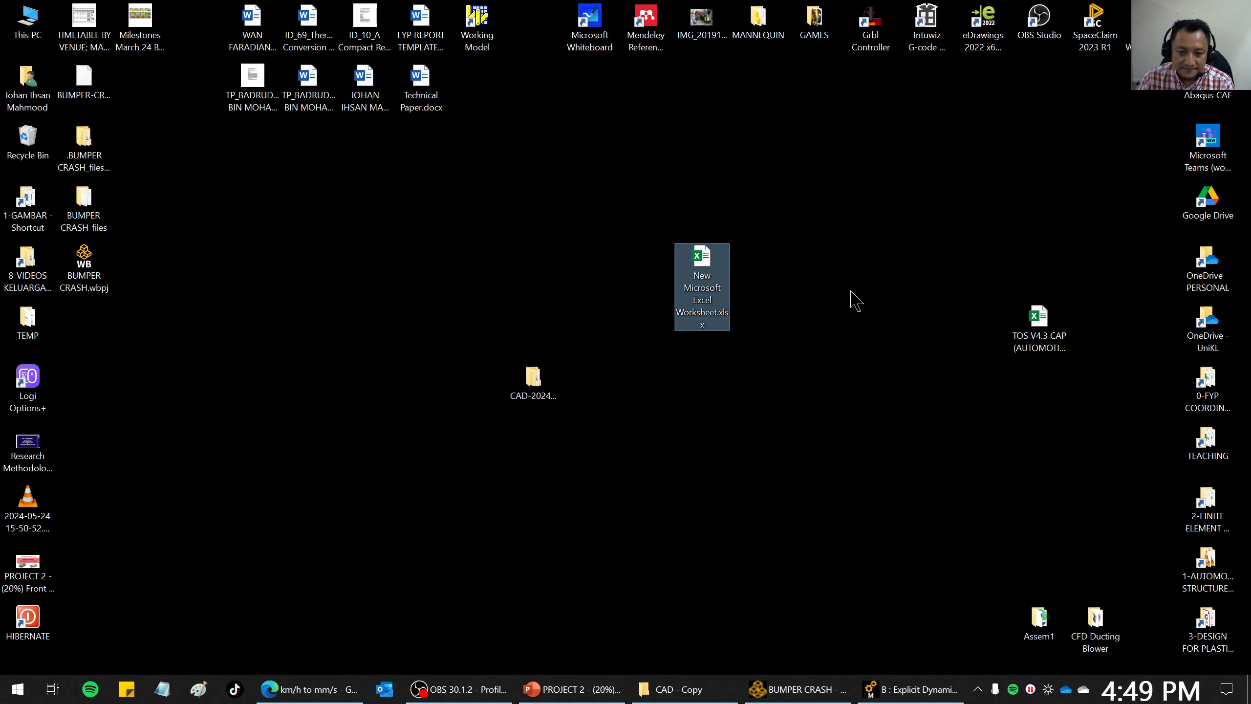
pyautogui.doubleClick(692, 327)
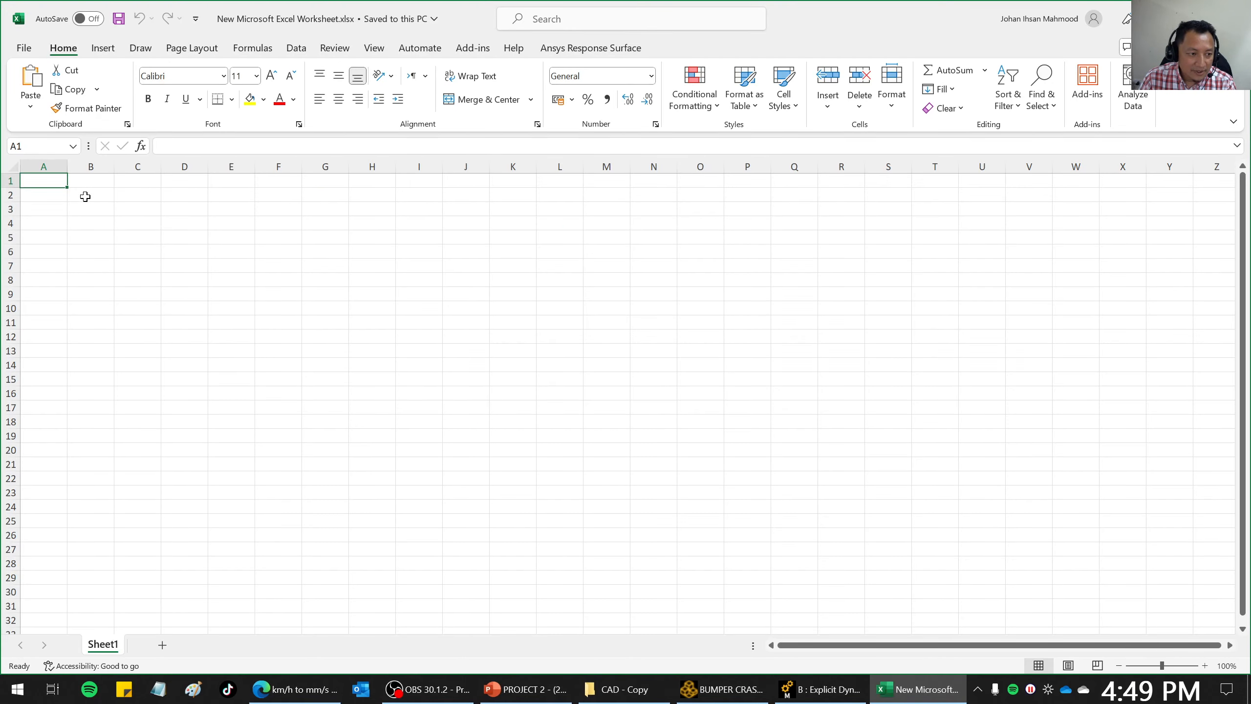
# Paste the copied time values into column B starting at B2 and label the column TIME in B1.
pyautogui.click(85, 196)
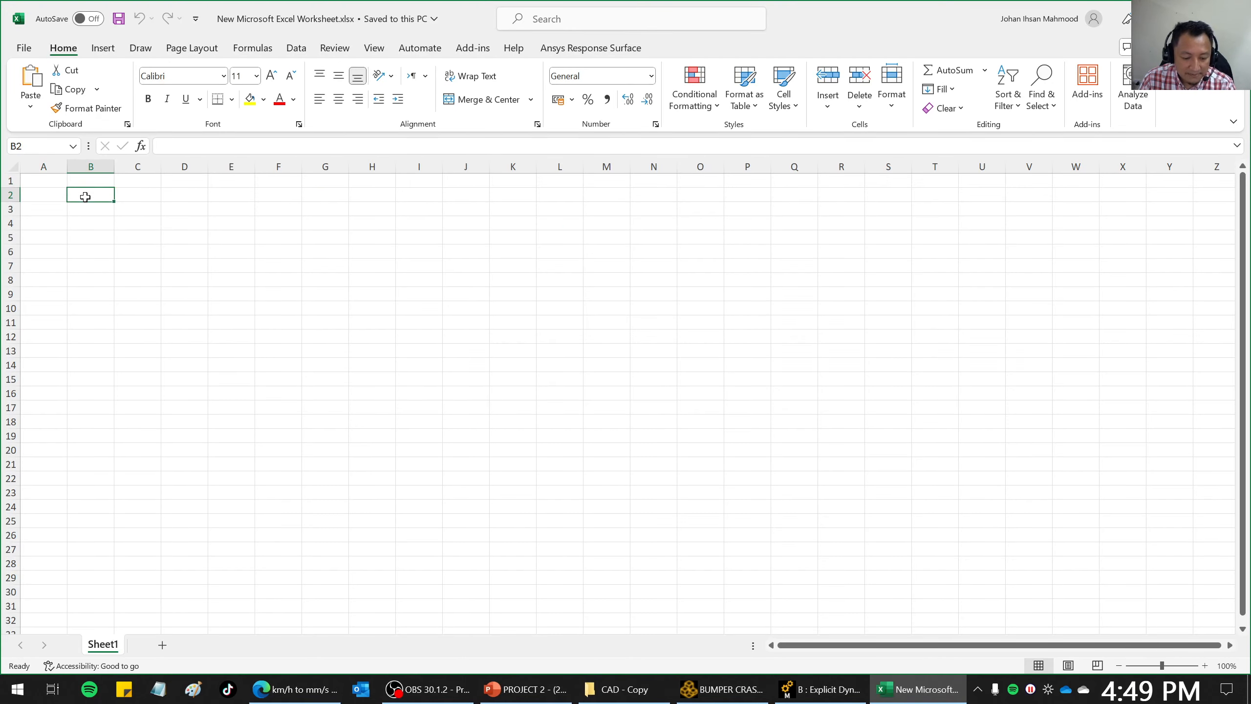
pyautogui.write('1.18E-38 5.00E-03 1.00E-02 1.50E-02 2.00E-02 2.50E-02 3.00E-02 3.50E-02 4.00E-02 4.50E-02 5.00E-02 5.50E-02 6.00E-02 6.50E-02 7.00E-02 7.50E-02 8.00E-02 8.50E-02 9.00E-02 9.50E-02 0.1')
pyautogui.click(217, 254)
pyautogui.click(114, 184)
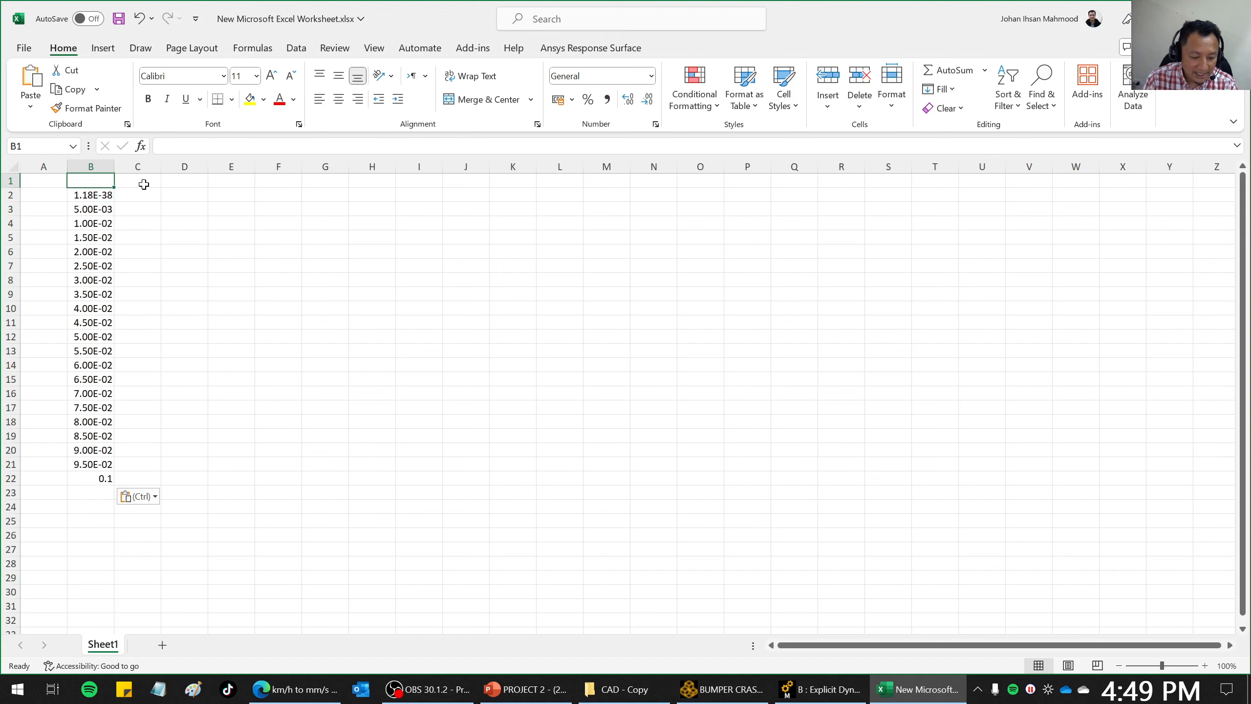
pyautogui.write('TIME')
pyautogui.press('Return')
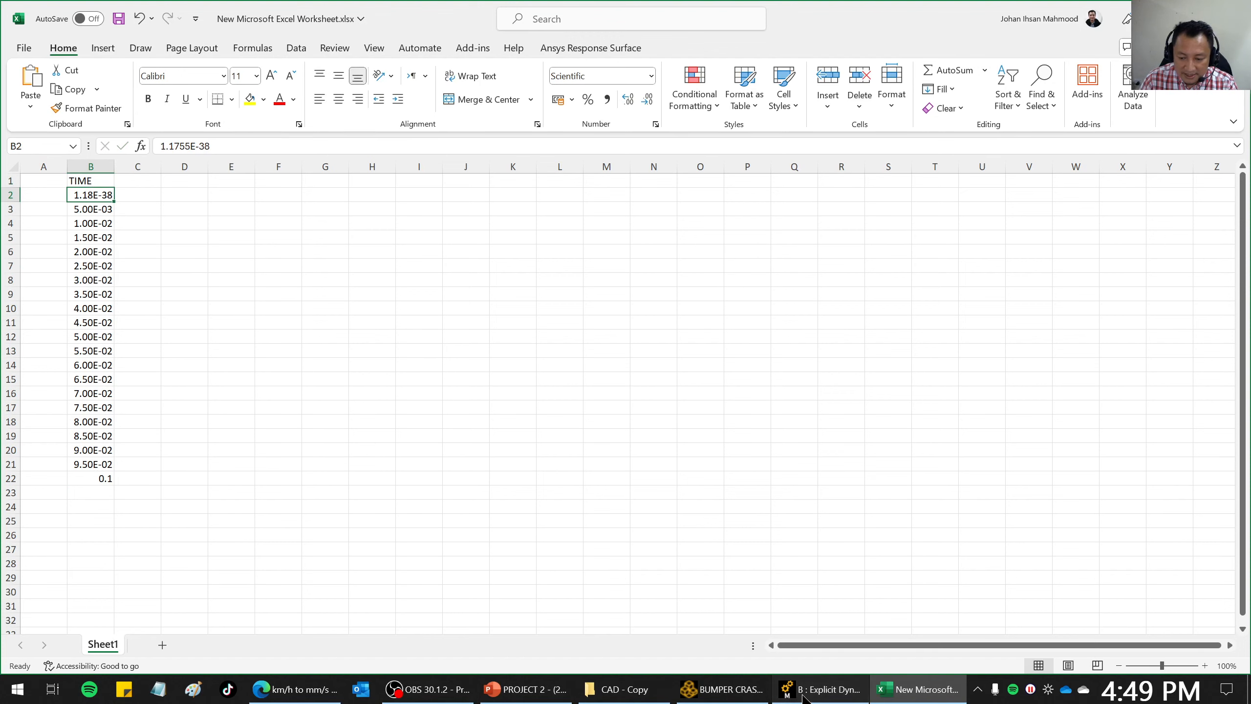
# Copy the Energy Probe (Kinetic) column from the Ansys Mechanical results table and paste it into the Excel worksheet starting at C2.
pyautogui.click(820, 689)
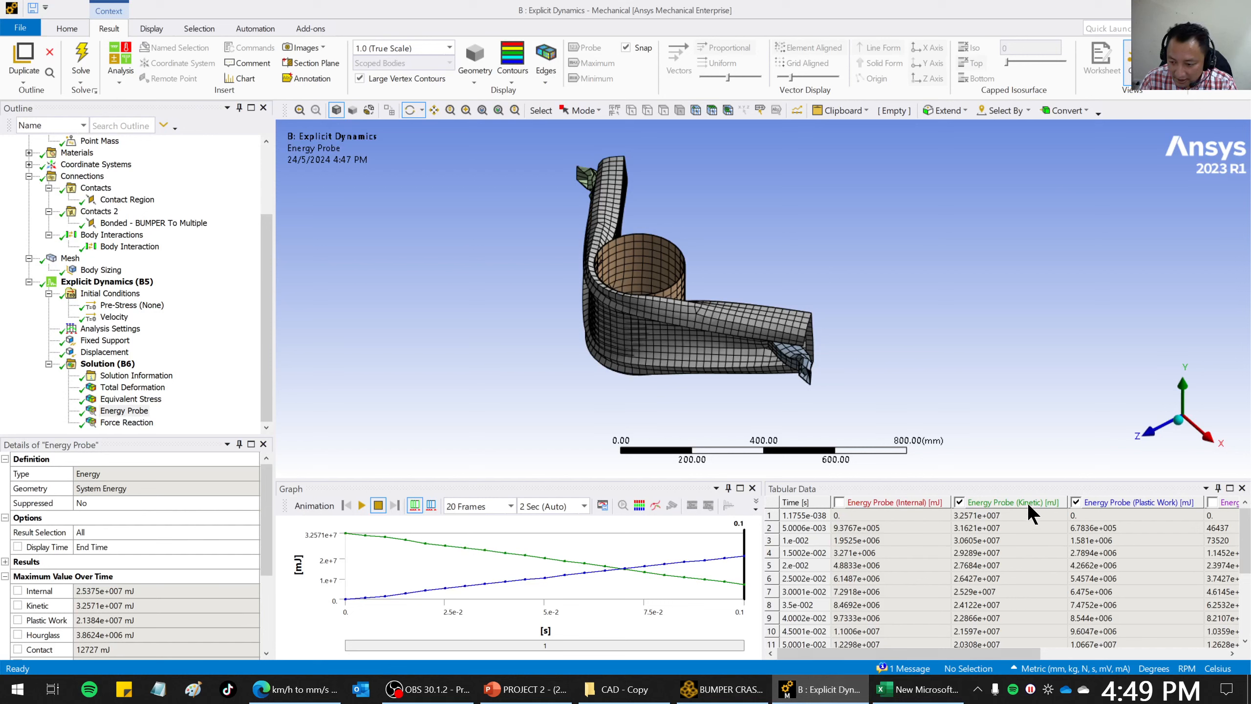
pyautogui.click(1026, 501)
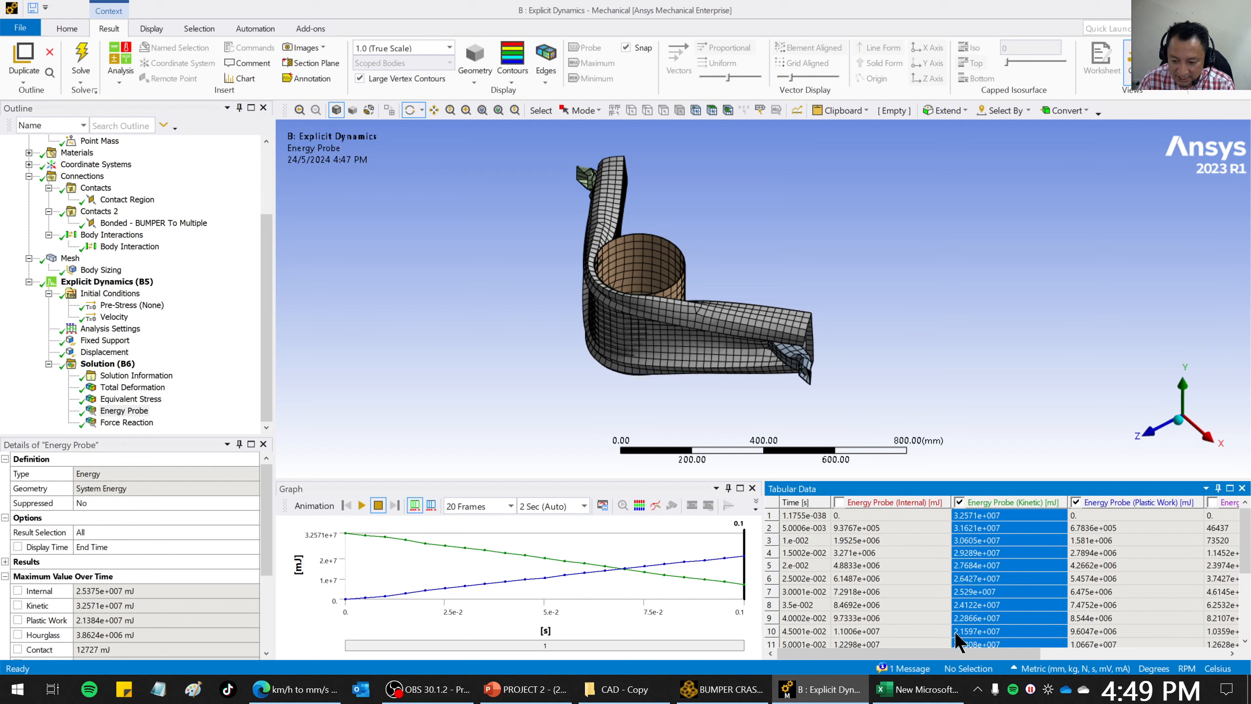
pyautogui.click(919, 689)
pyautogui.click(143, 193)
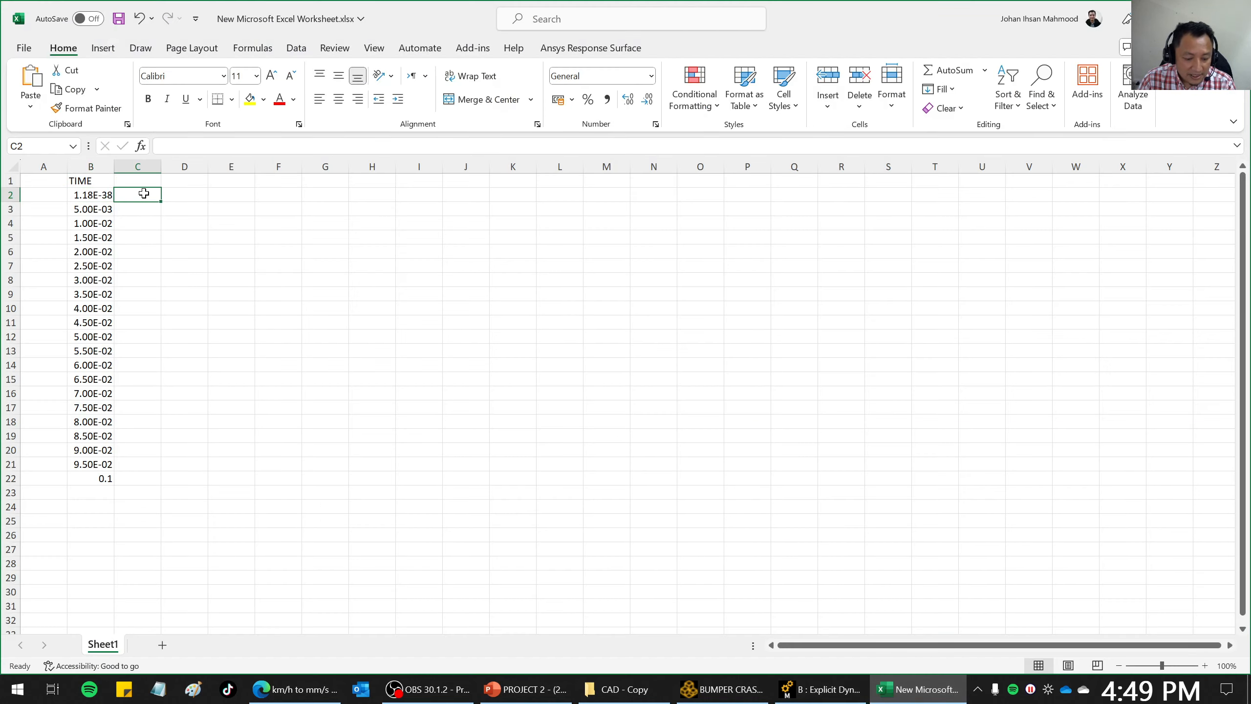
pyautogui.write('3.26E+07 3.16E+07 3.06E+07 2.93E+07 2.77E+07 2.64E+07 2.53E+07 2.41E+07 2.29E+07 2.16E+07 2.03E+07 1.90E+07 1.76E+07 1.62E+07 1.48E+07 1.34E+07 1.21E+07 1.09E+07 9.76E+06 8.58E+06 7.27E+06')
# Label the pasted kinetic energy column Kin in C1.
pyautogui.click(148, 181)
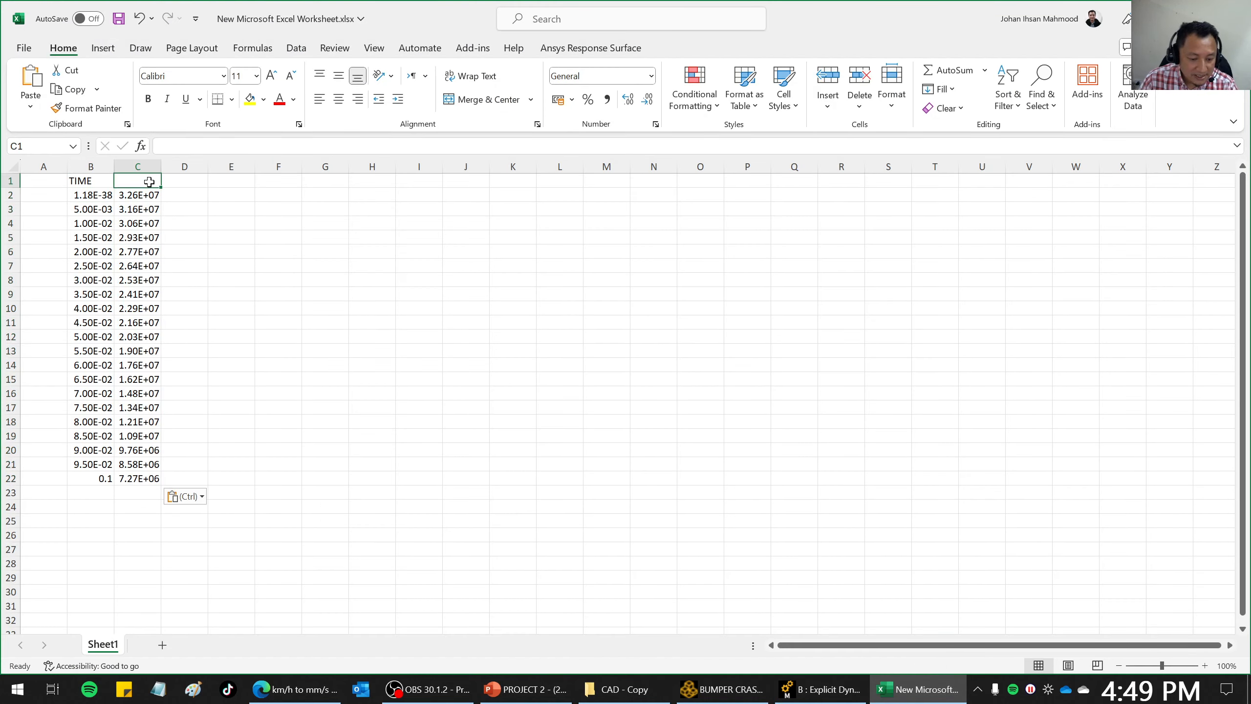
pyautogui.write('Kin')
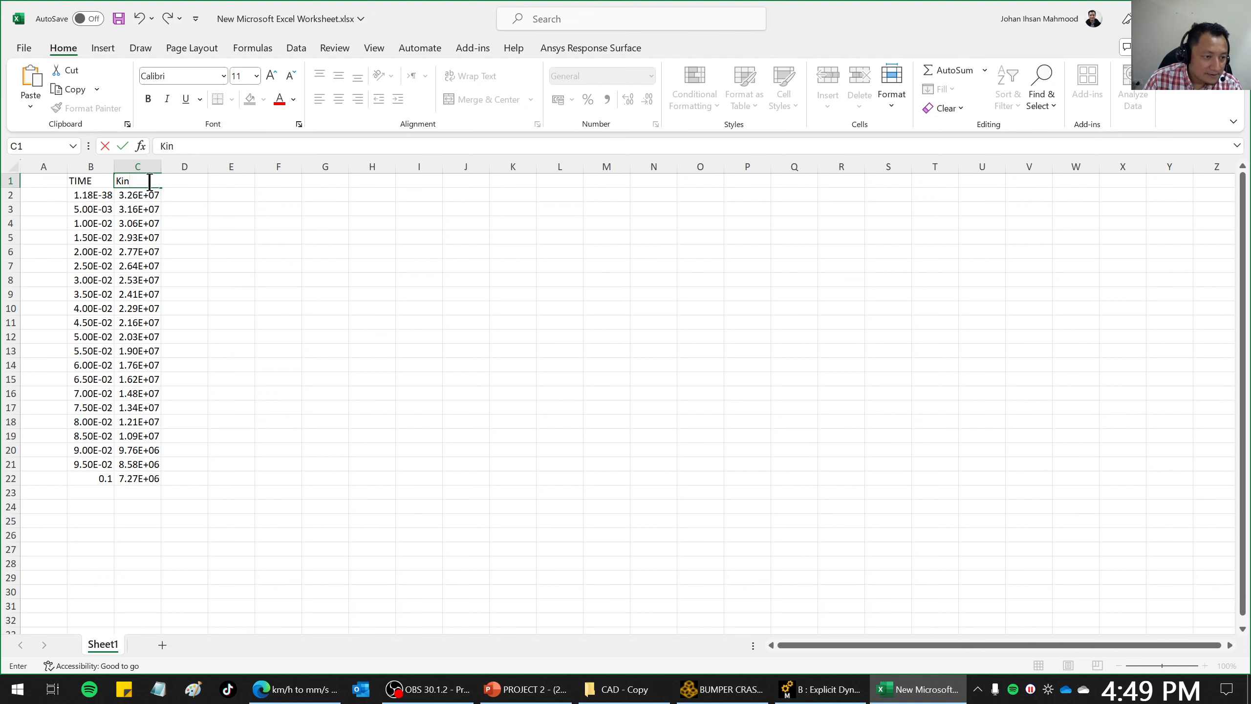
pyautogui.click(220, 282)
# Insert a blank row above the column headers in row 1.
pyautogui.click(4, 183)
pyautogui.rightClick(6, 187)
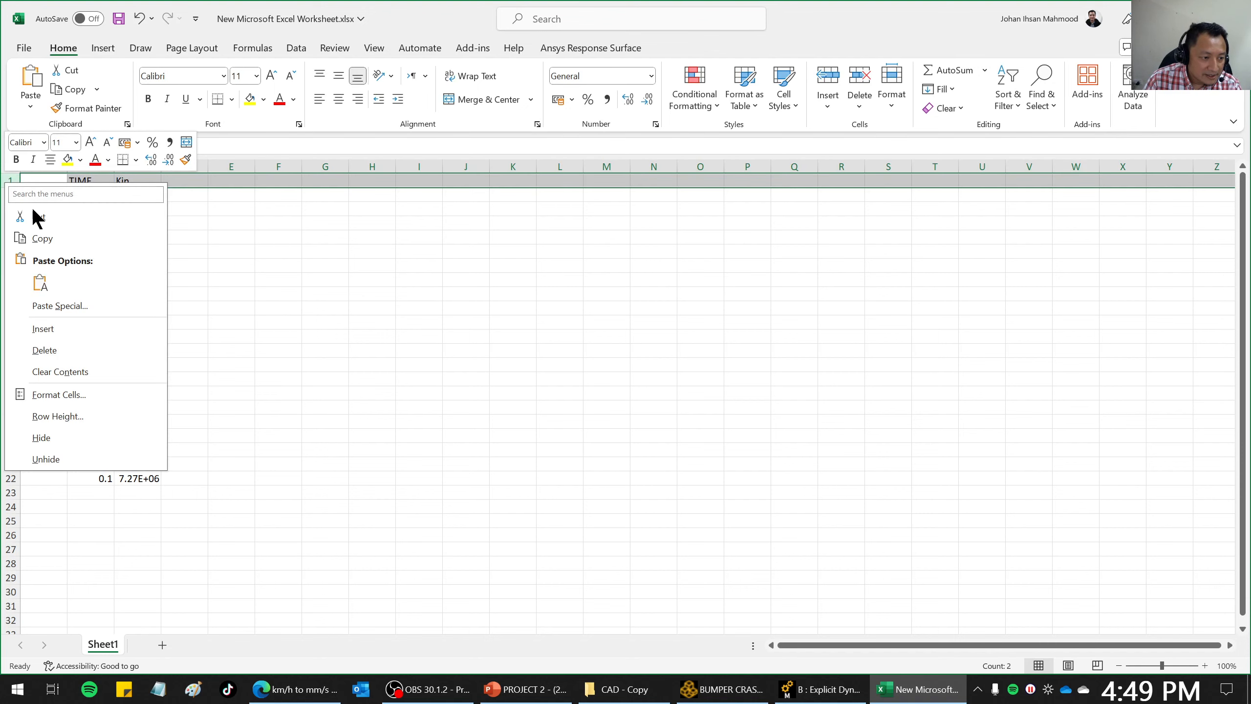
pyautogui.click(54, 331)
pyautogui.click(212, 324)
# Enter the heading KINETIC ENERGY in C1 and merge and center it across C1:E1.
pyautogui.click(132, 196)
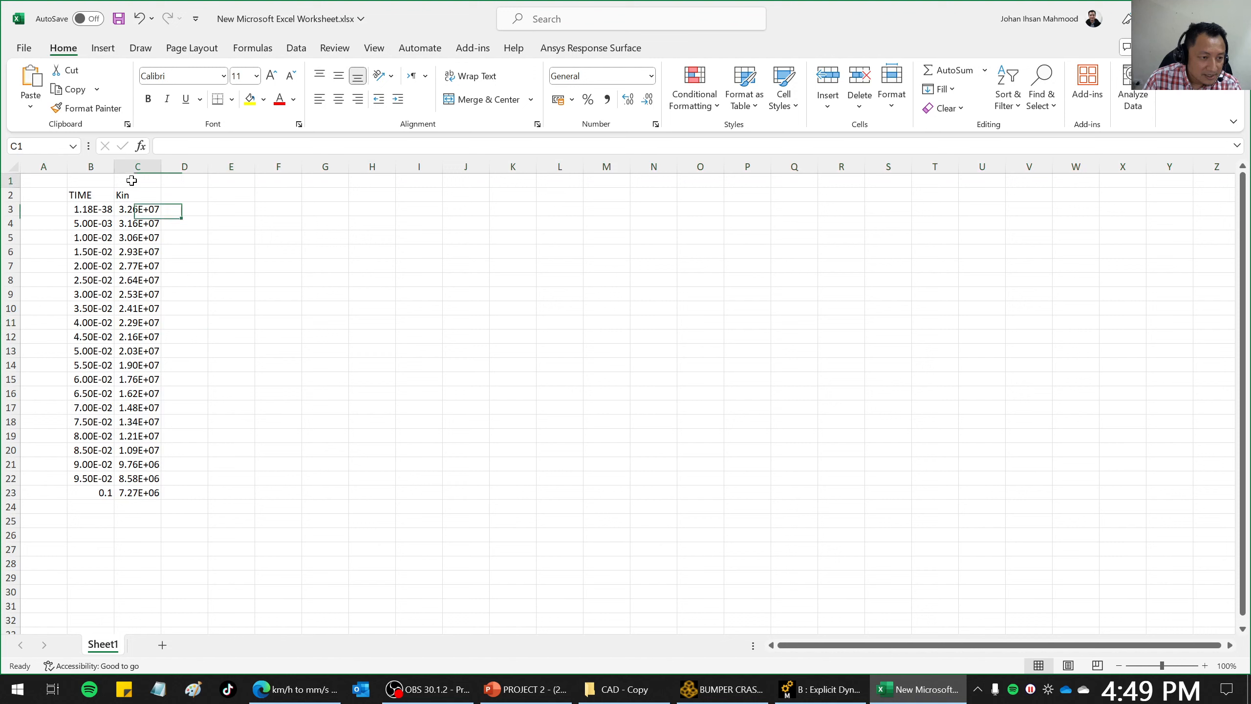
pyautogui.click(131, 180)
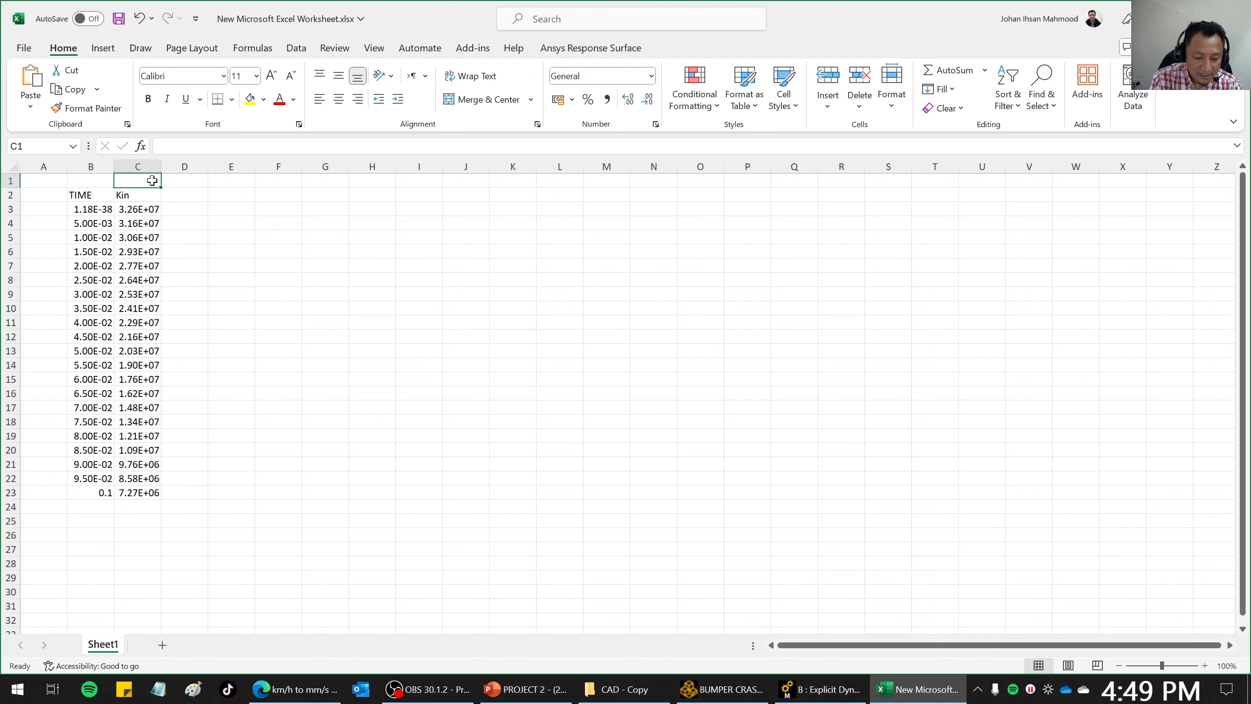
pyautogui.write('KINETI')
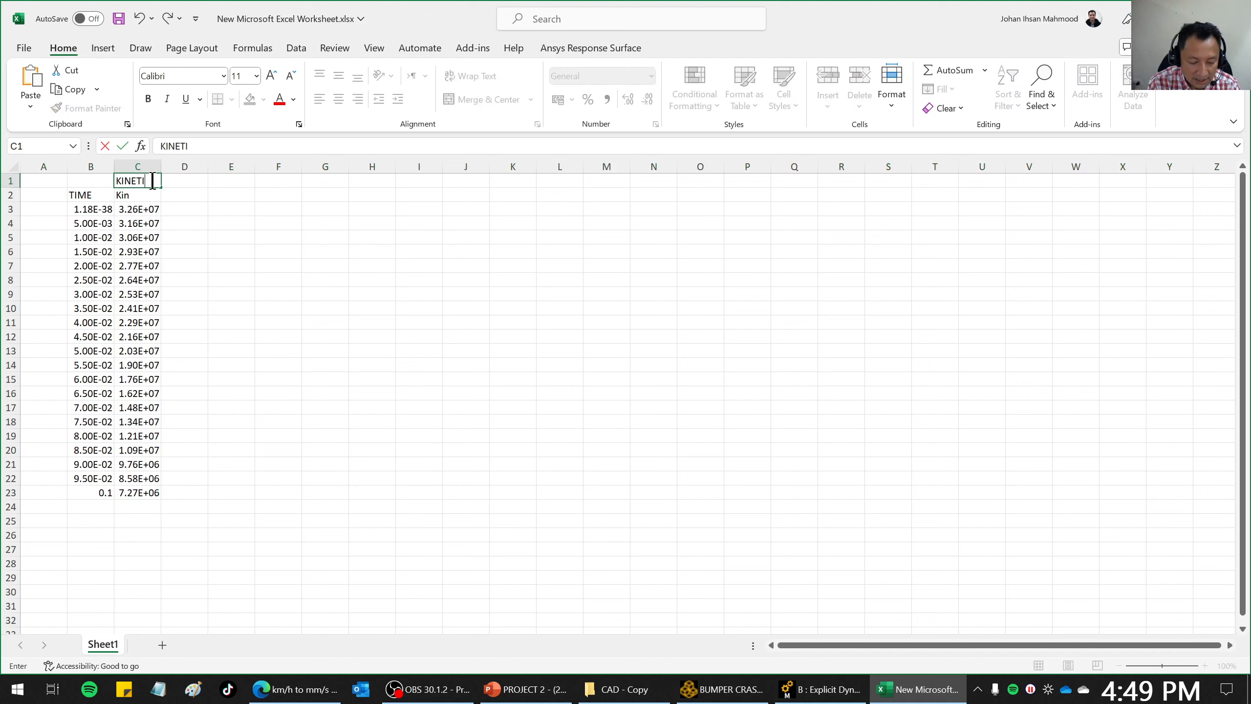
pyautogui.write('C ENERGY')
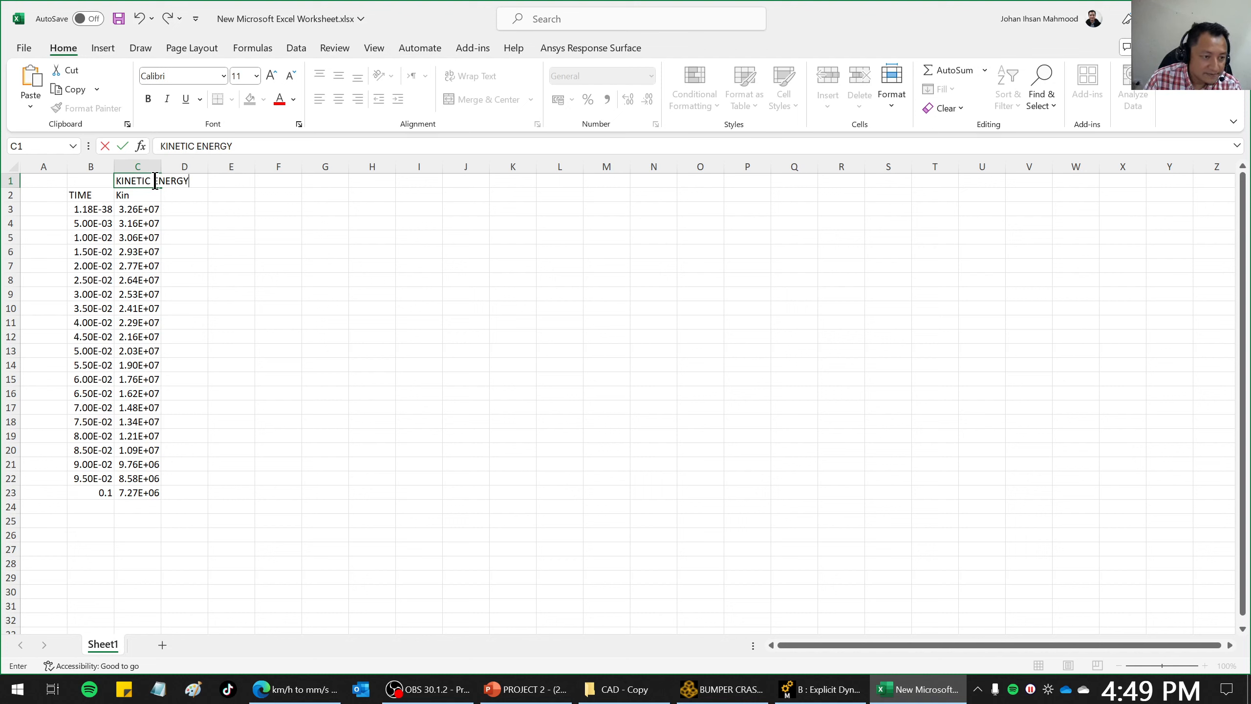
pyautogui.click(234, 235)
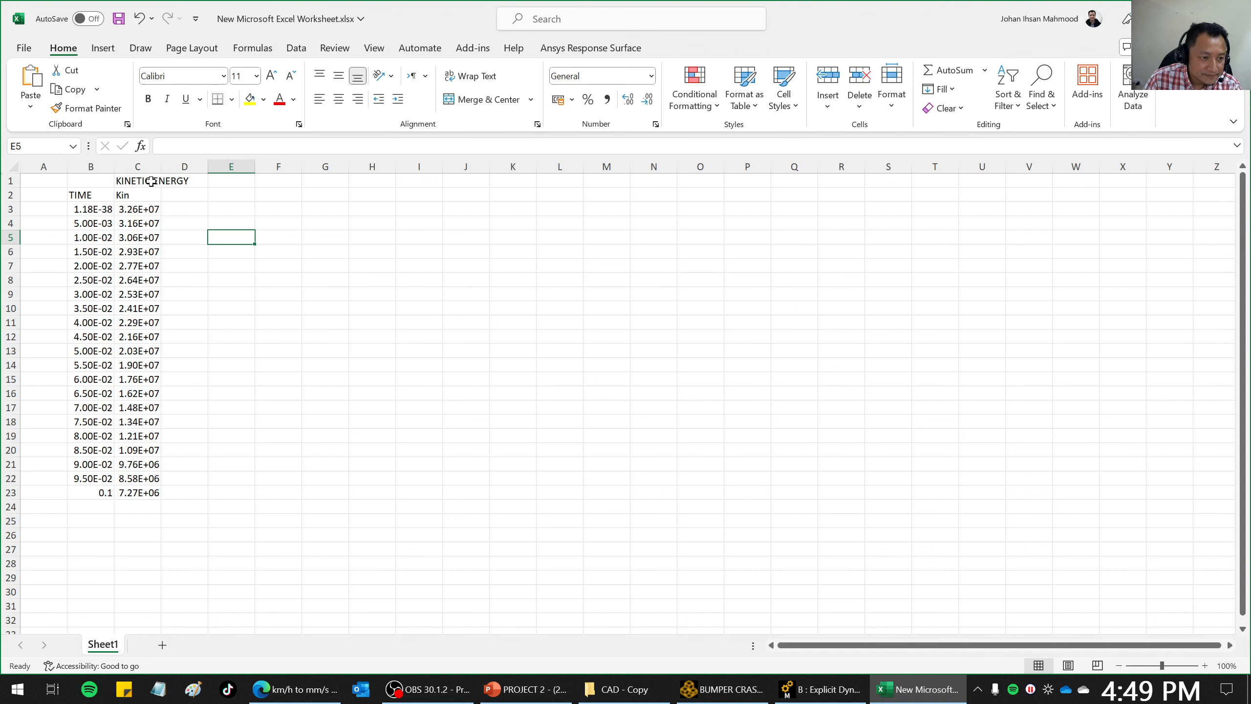
pyautogui.moveTo(151, 181); pyautogui.dragTo(237, 181)
pyautogui.click(455, 100)
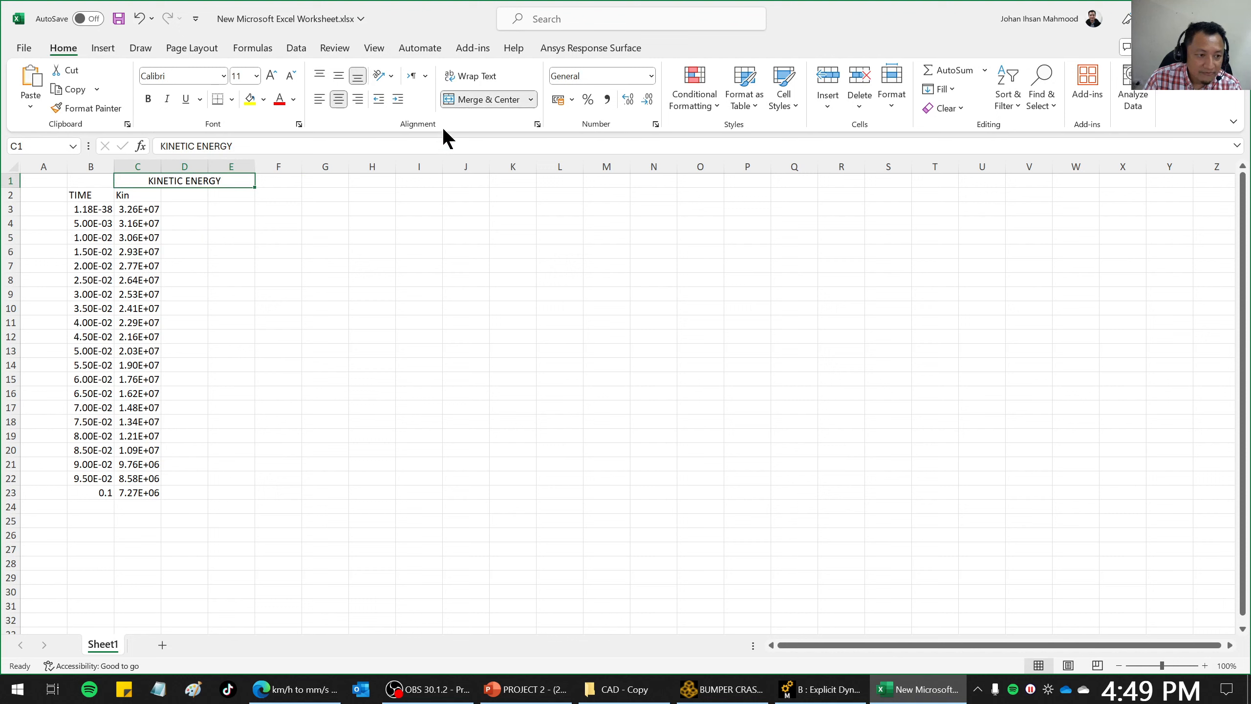
pyautogui.click(419, 194)
# Change the header in C2 to KE - 2 mm and fit the width of column C to its contents.
pyautogui.click(131, 198)
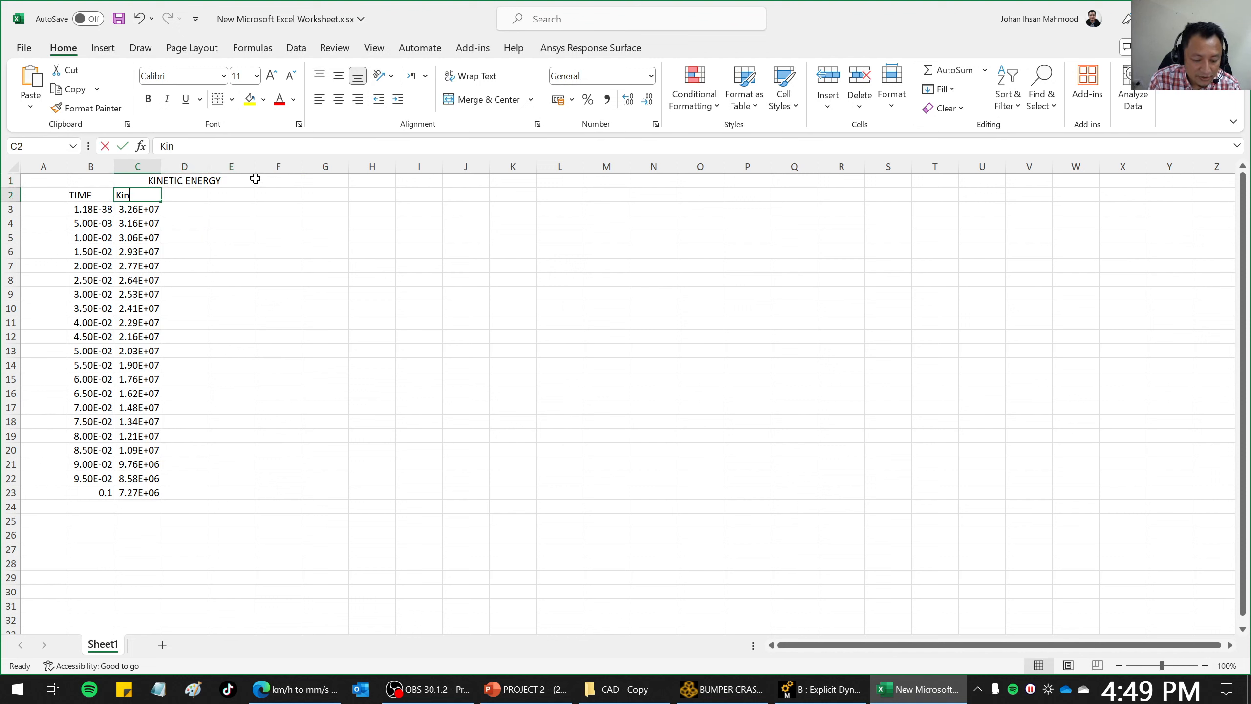
pyautogui.write('2')
pyautogui.write('KE')
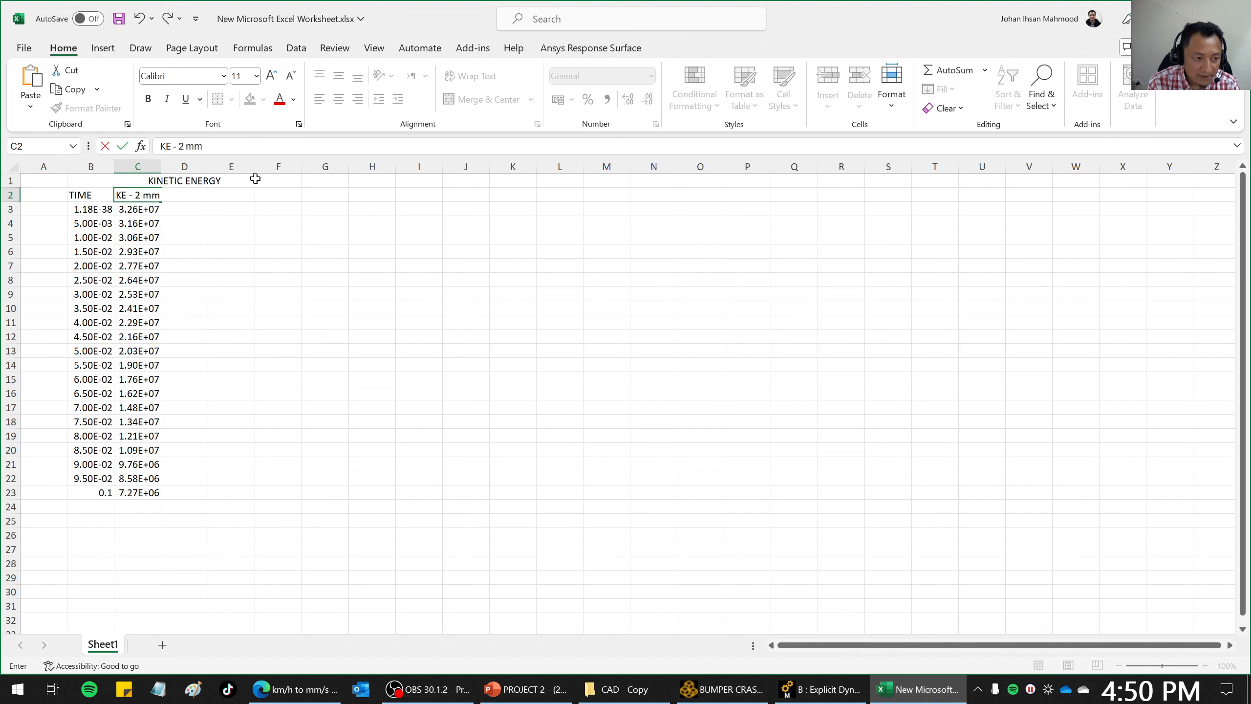
pyautogui.press('Return')
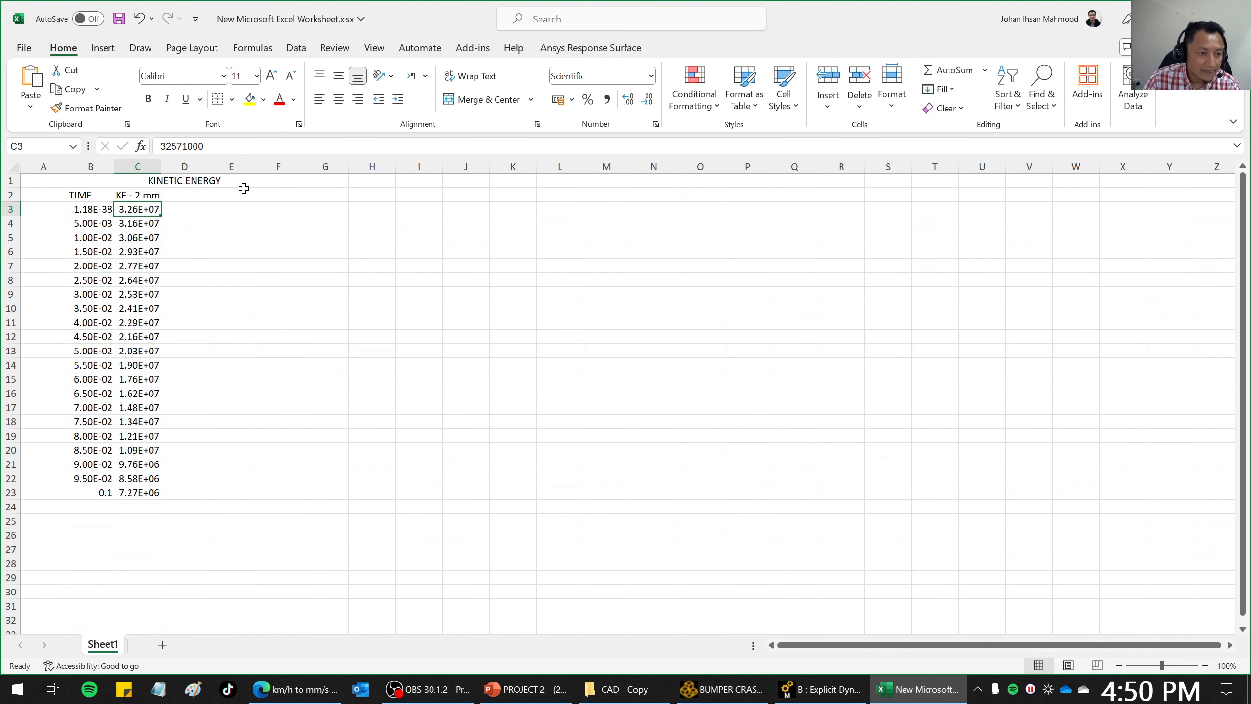
pyautogui.doubleClick(161, 164)
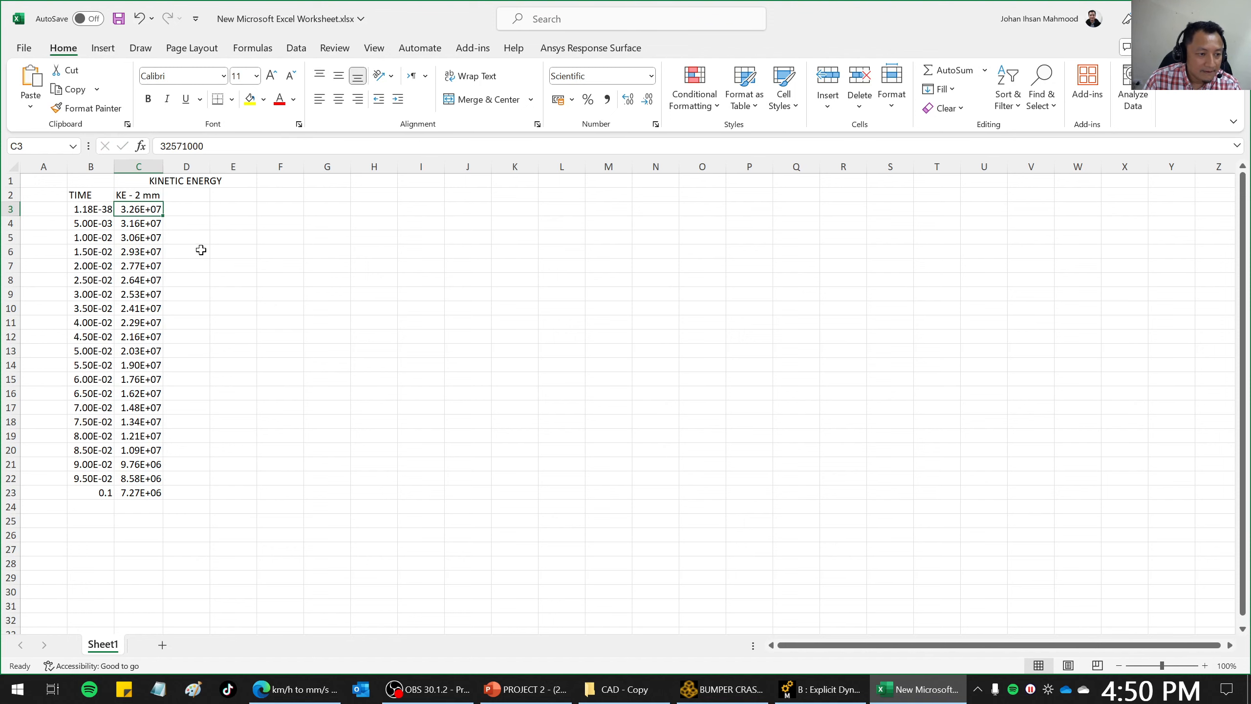
pyautogui.click(189, 214)
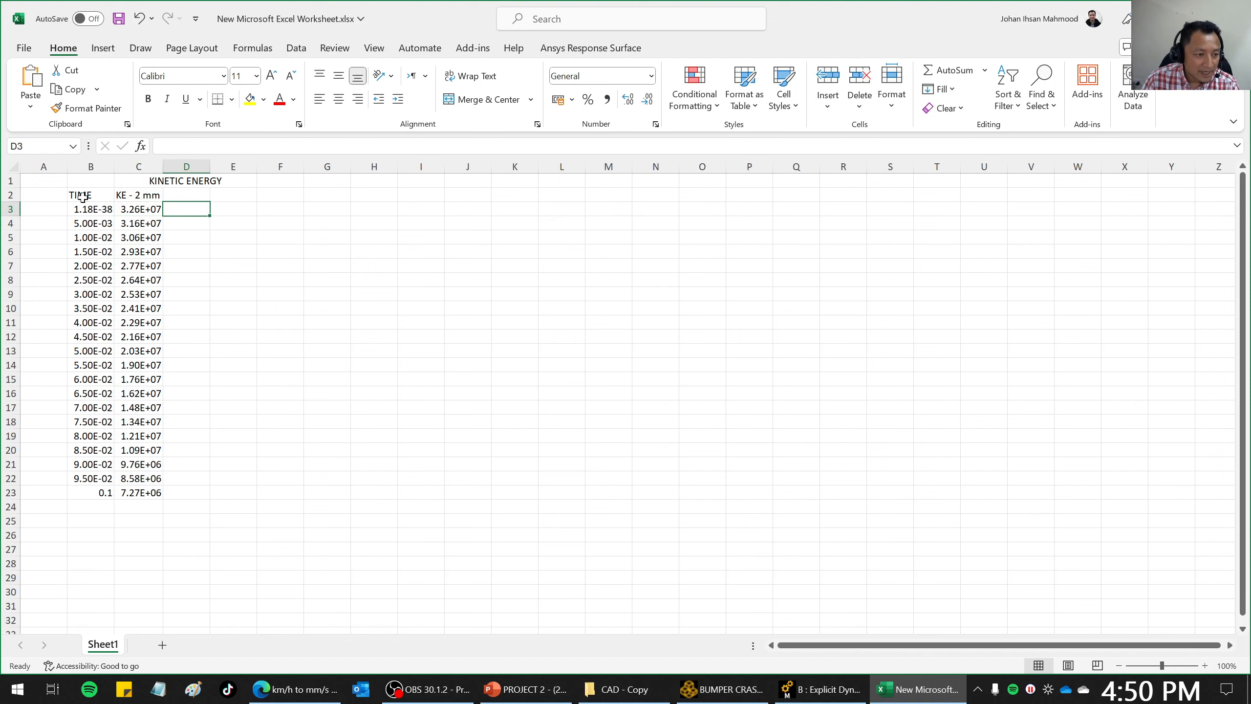
# Insert a scatter chart with straight lines and markers from B2:C23 and place it beside the upper part of the data table.
pyautogui.moveTo(82, 197); pyautogui.dragTo(162, 493)
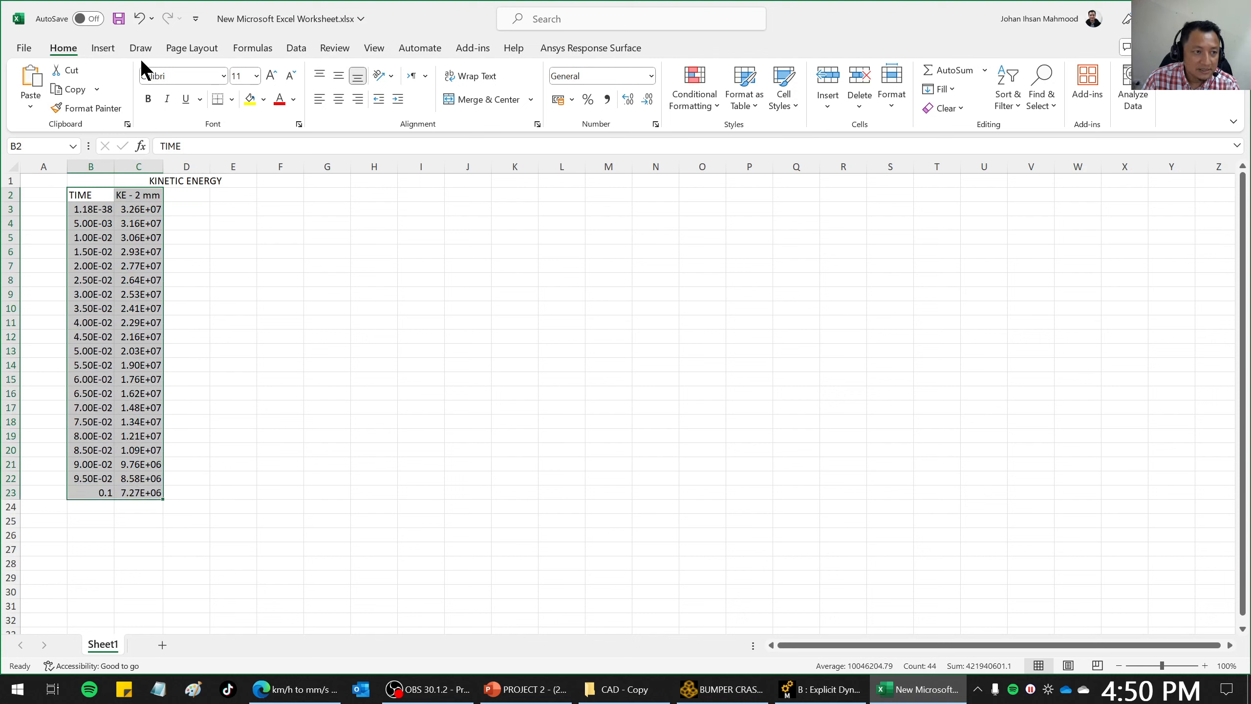
pyautogui.click(104, 48)
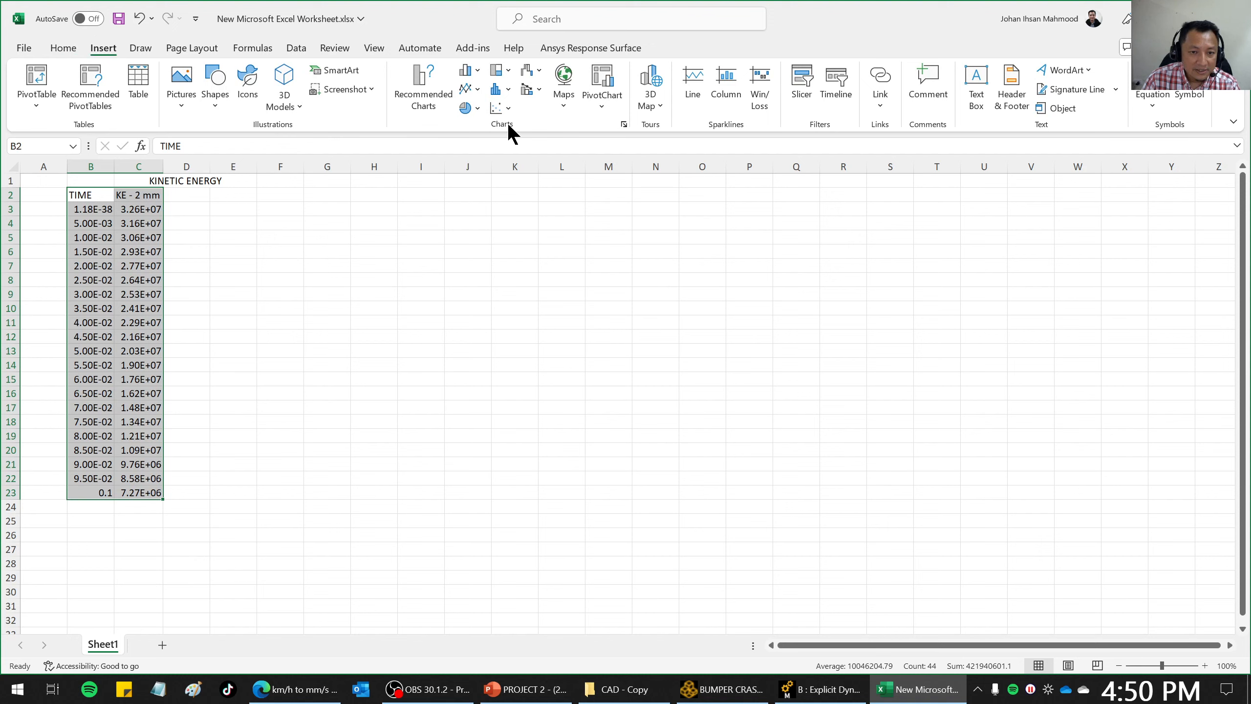
pyautogui.click(500, 107)
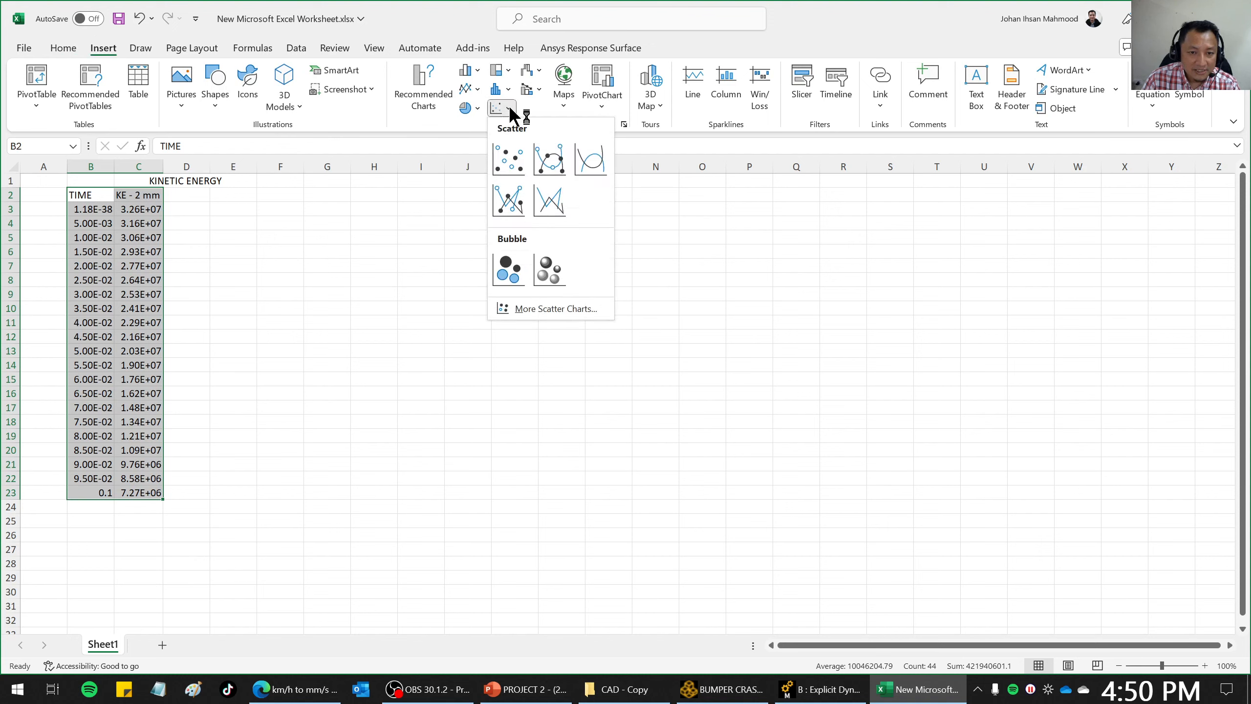
pyautogui.click(513, 203)
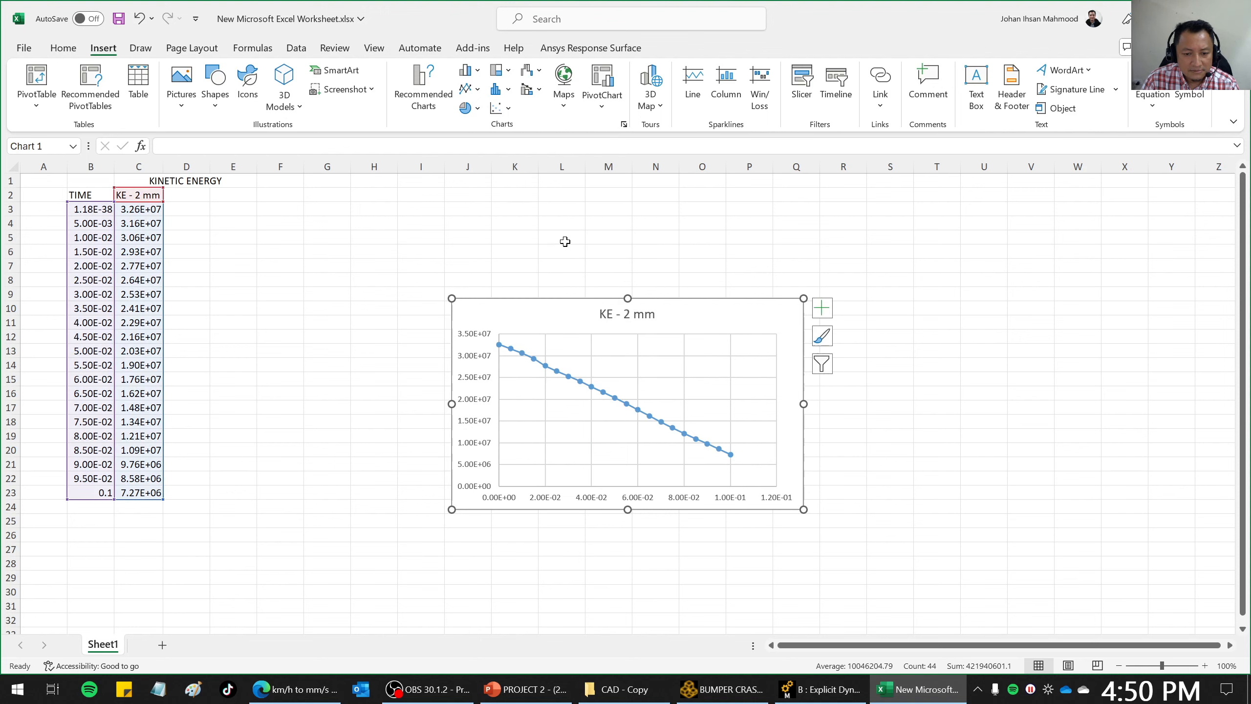
pyautogui.moveTo(685, 318); pyautogui.dragTo(630, 224)
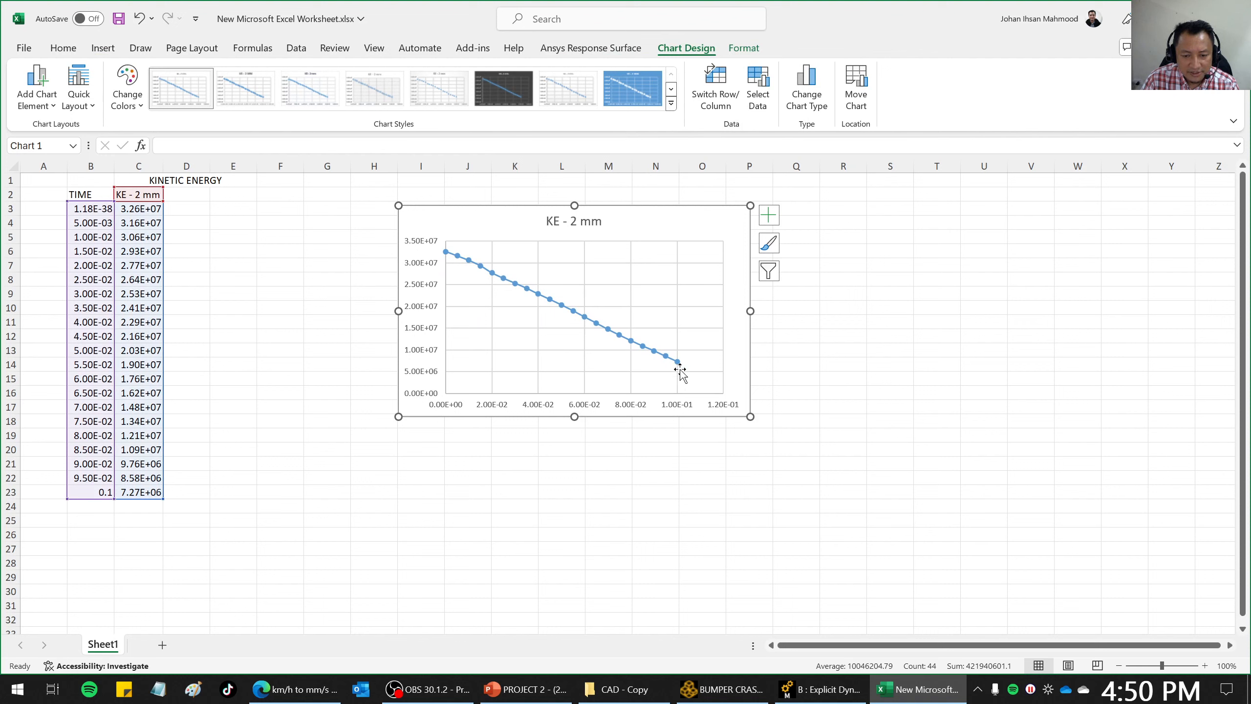
# Set the number format of the chart's horizontal axis to the Number category.
pyautogui.rightClick(674, 405)
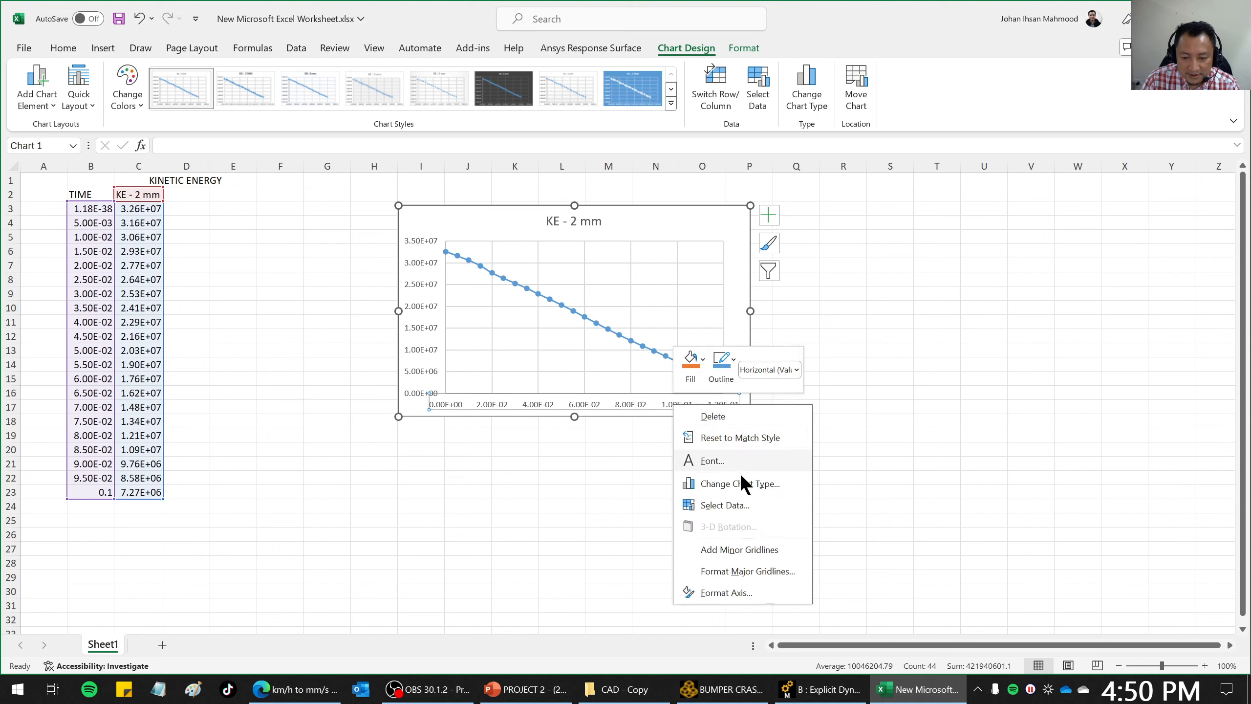
pyautogui.click(746, 587)
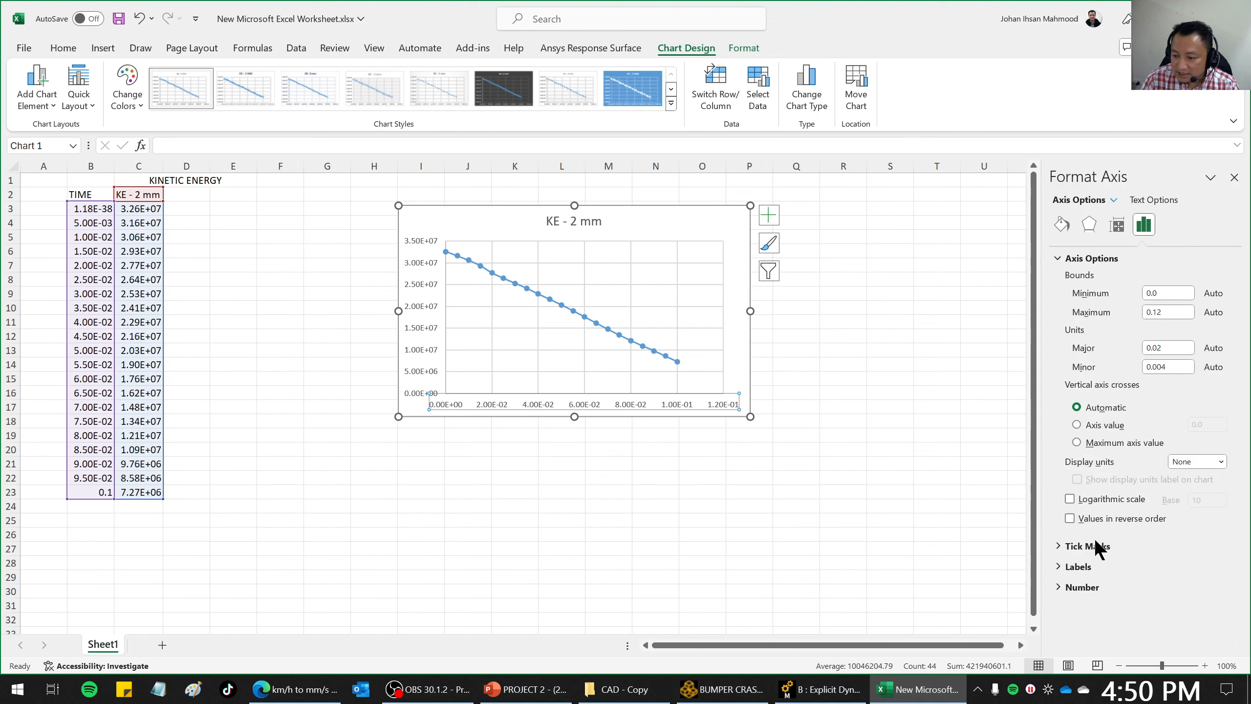
pyautogui.click(1060, 587)
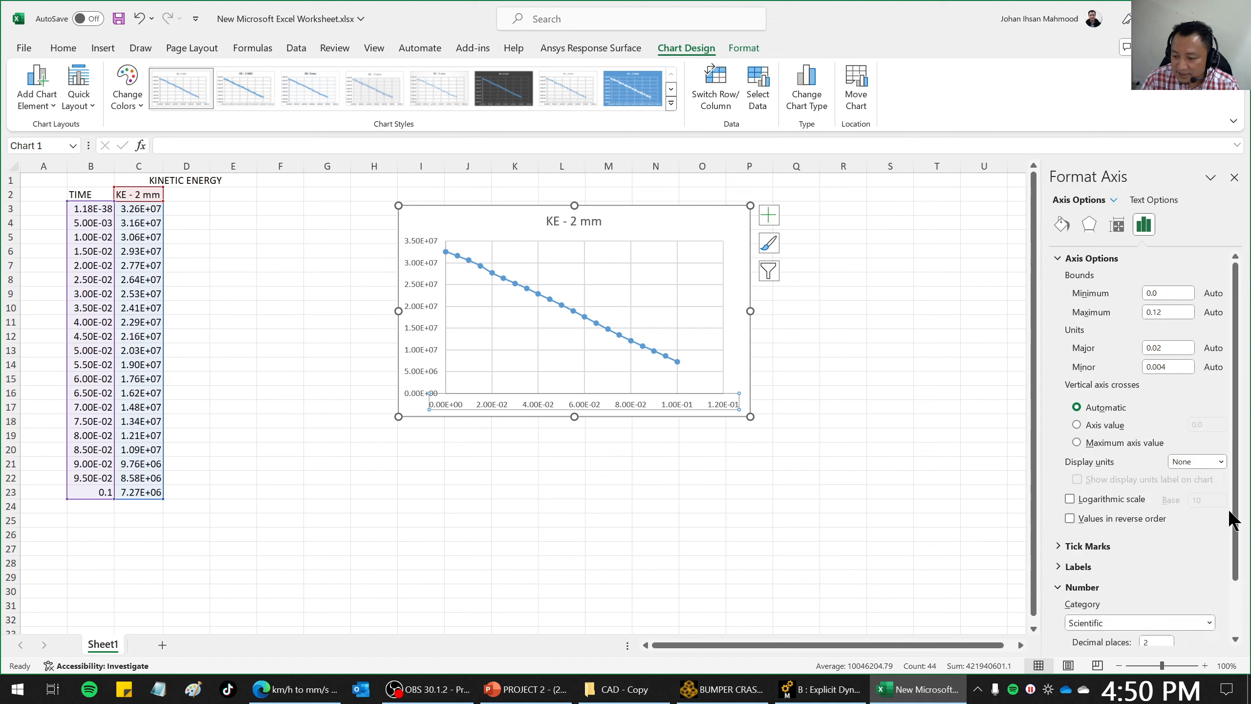
pyautogui.click(1183, 621)
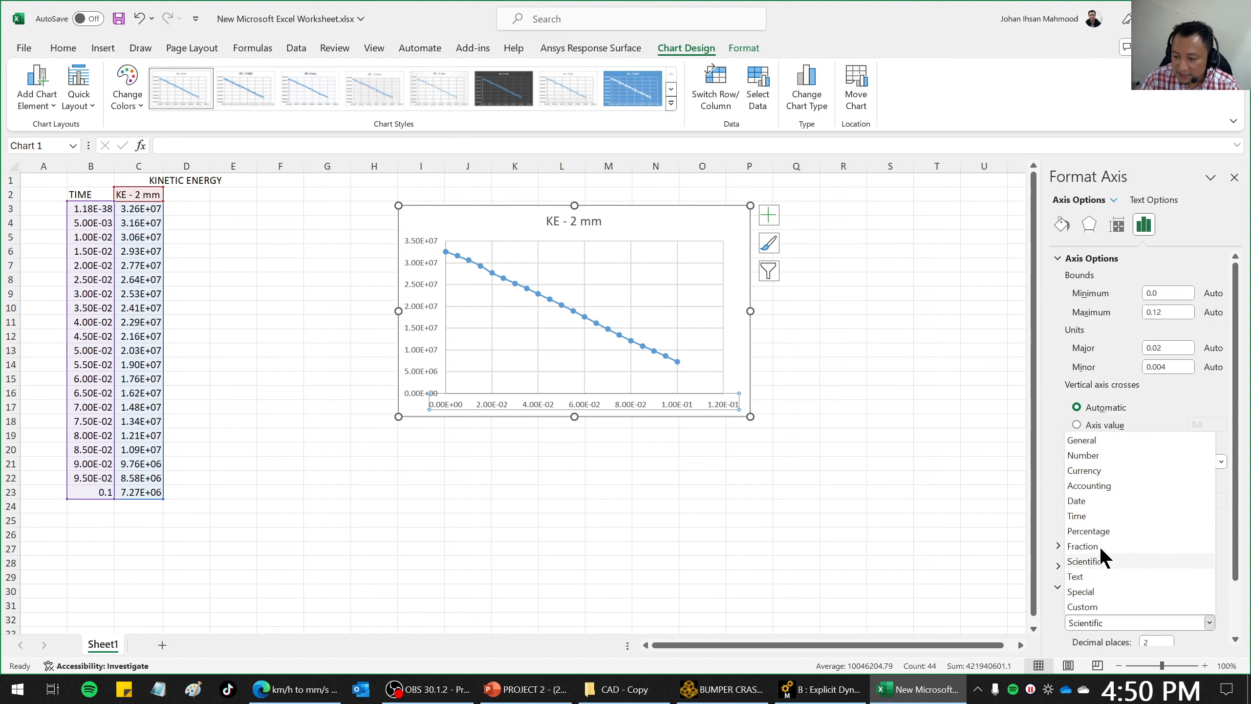
pyautogui.click(1099, 456)
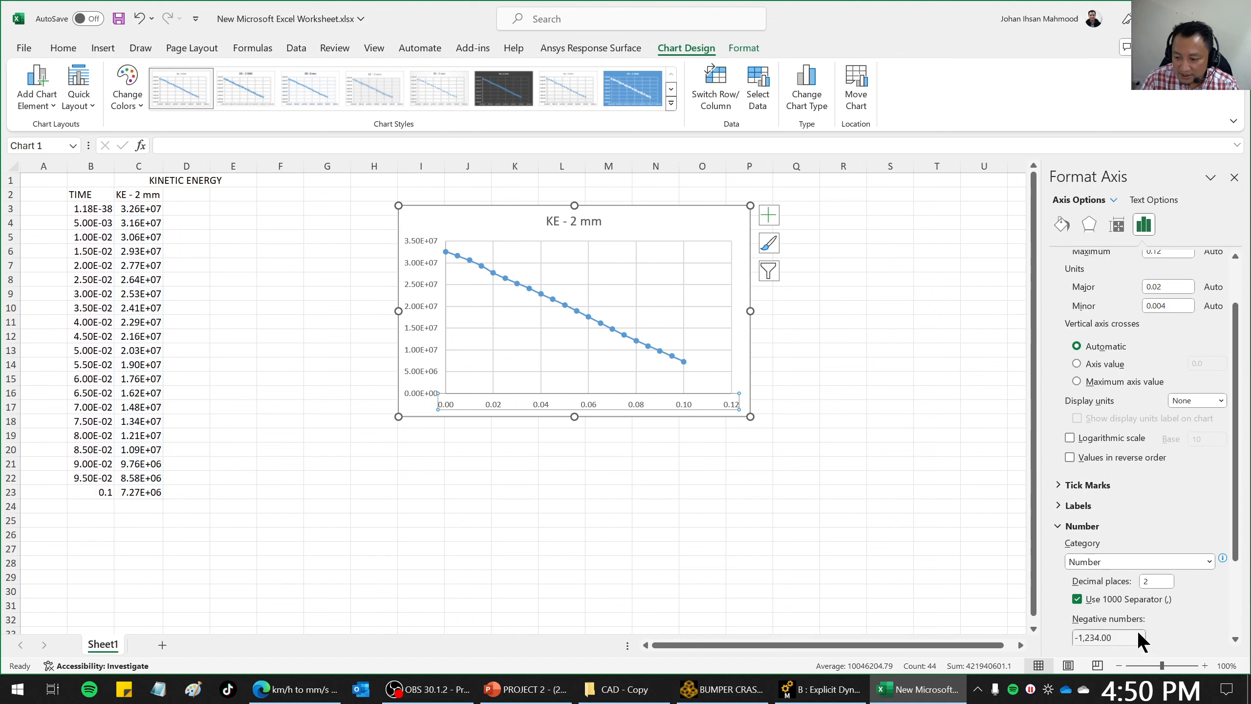
pyautogui.click(822, 461)
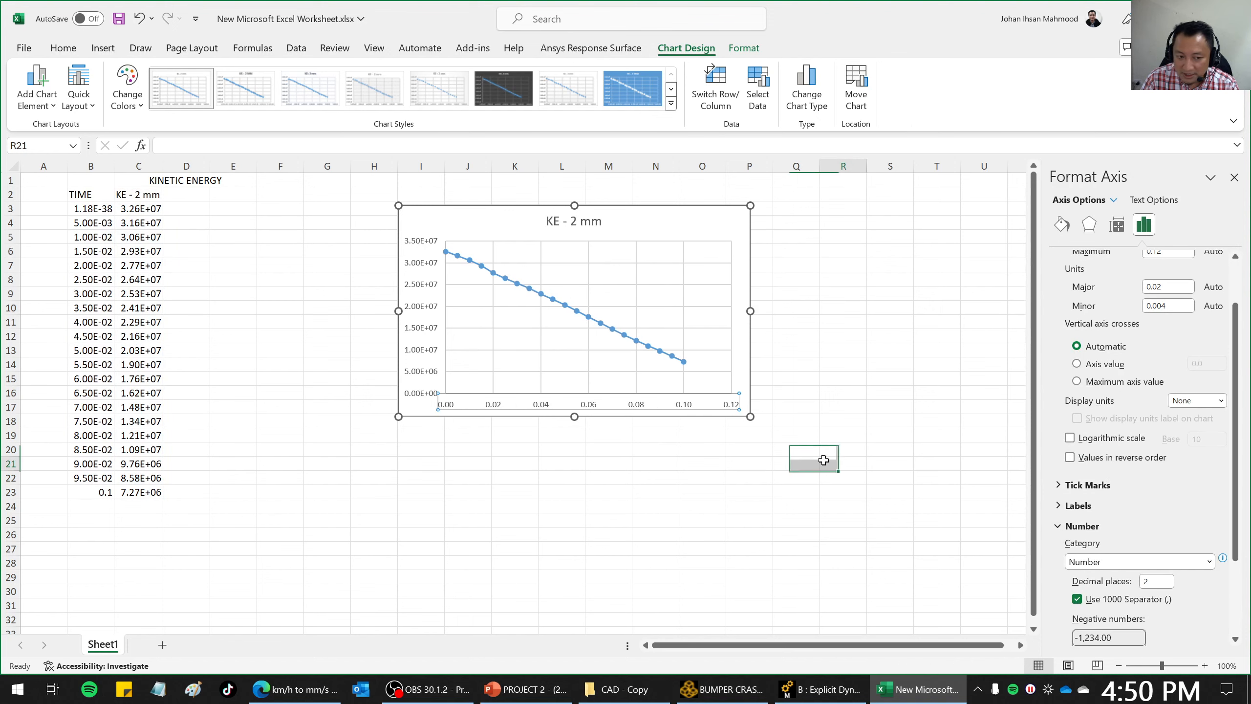
# Add axis titles to the kinetic energy chart.
pyautogui.click(412, 242)
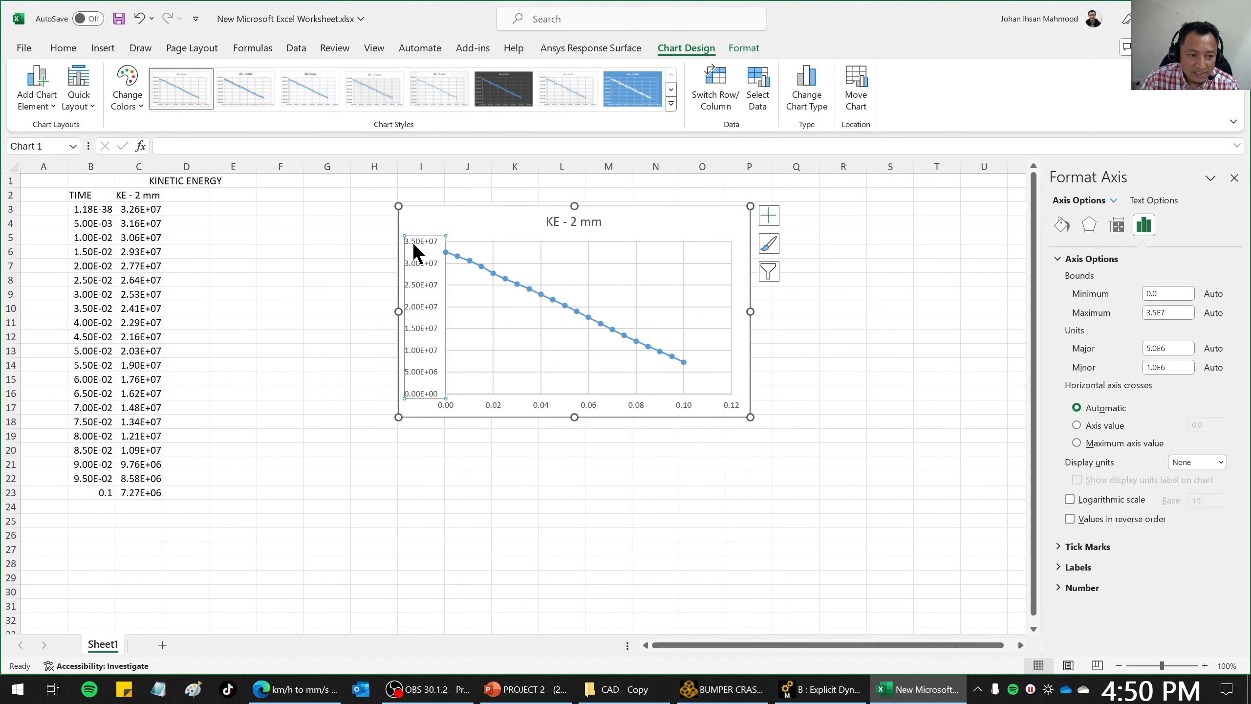
pyautogui.click(771, 220)
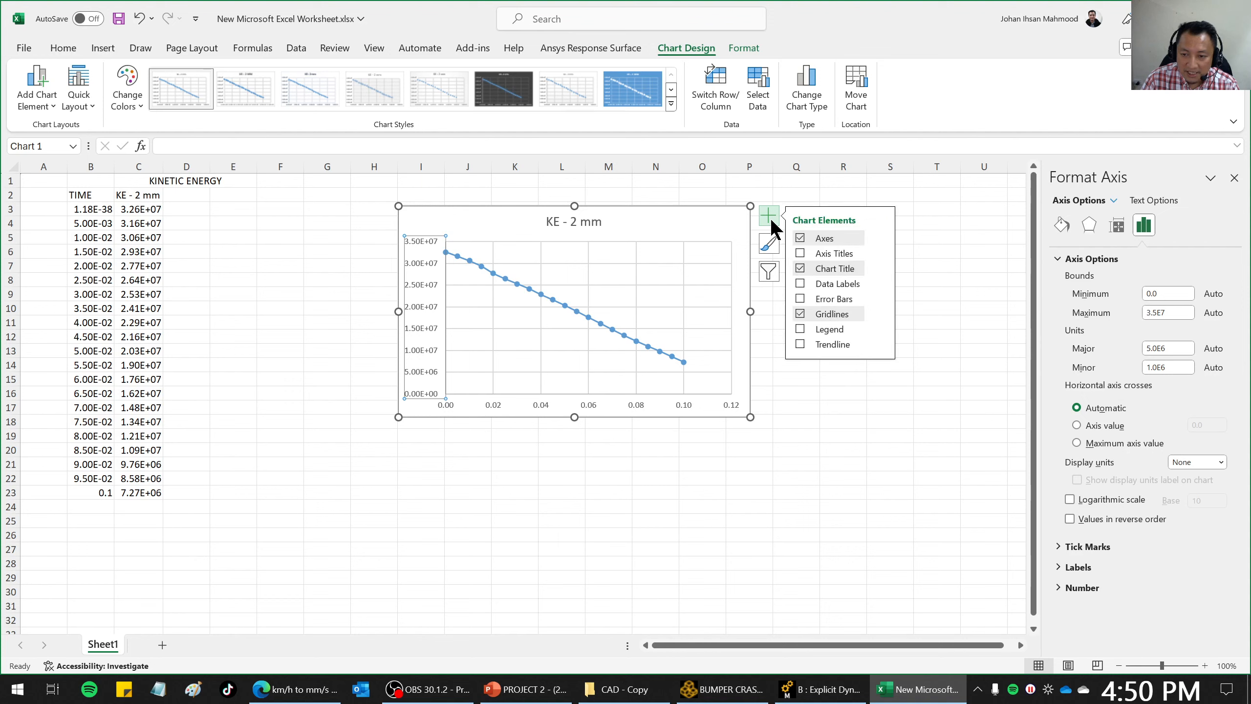
pyautogui.click(799, 253)
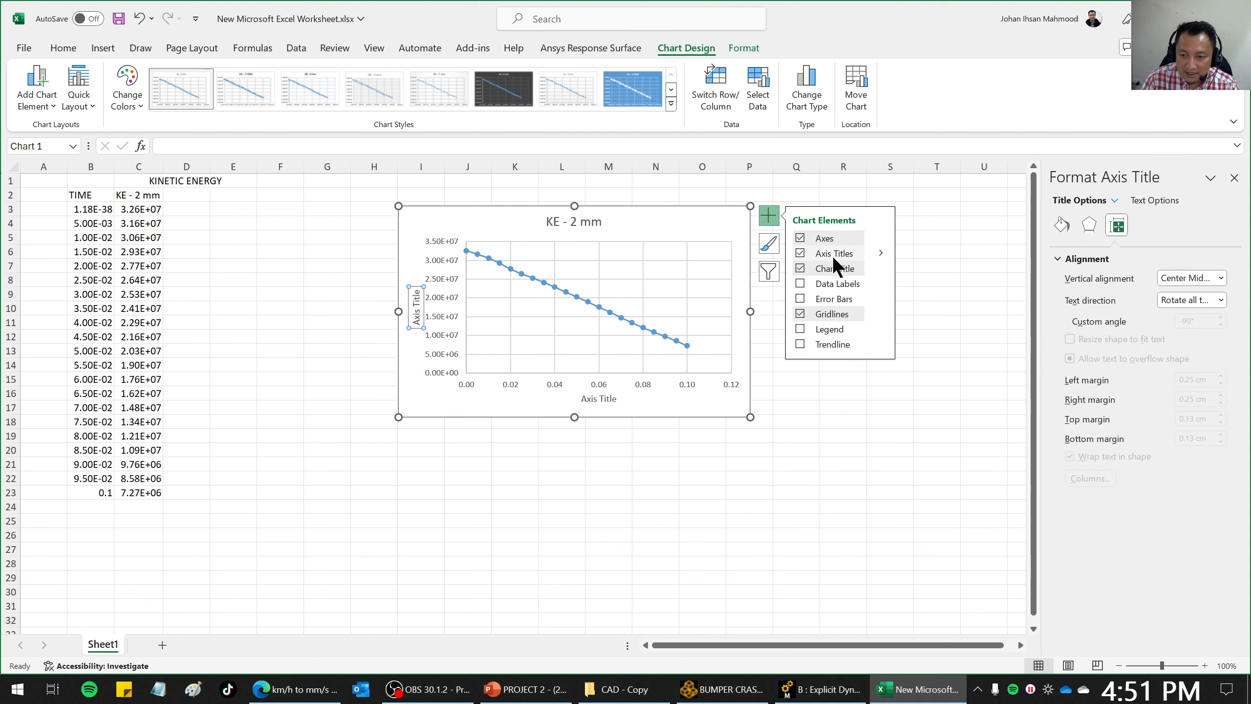
# Replace the chart's vertical axis title with Kinetic Energy mJ.
pyautogui.doubleClick(417, 316)
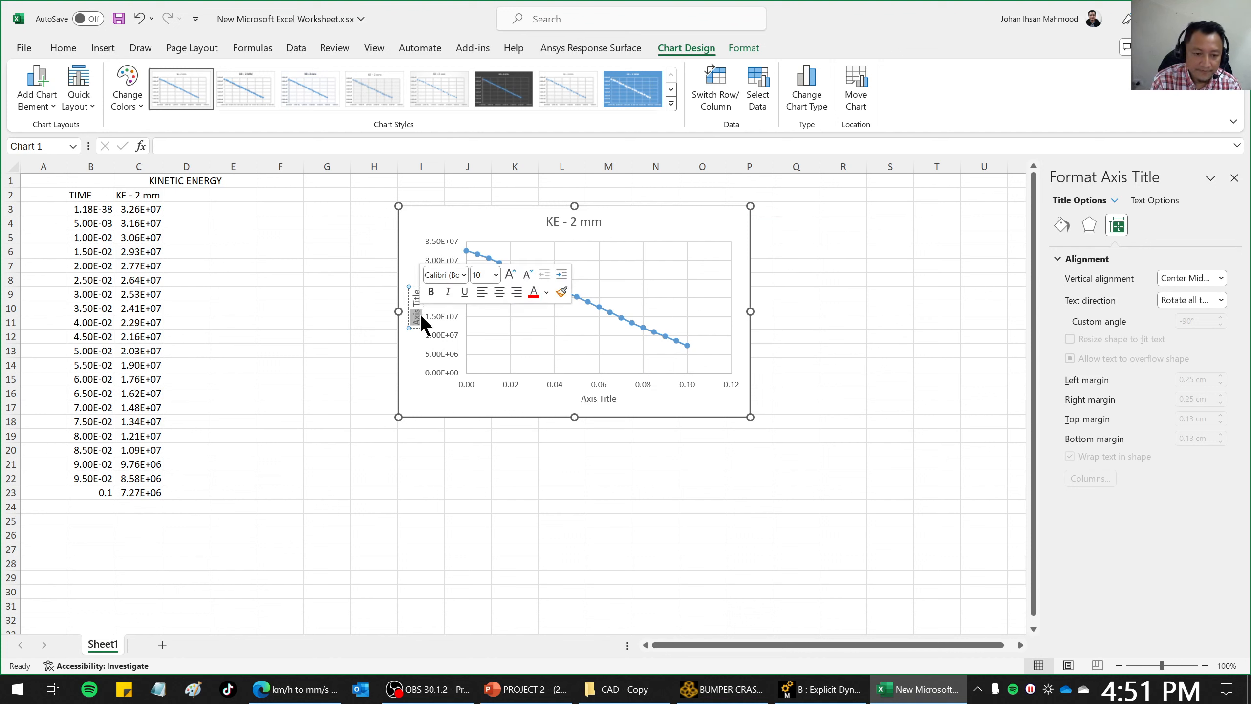
pyautogui.press('BackSpace')
pyautogui.press('Delete')
pyautogui.press('Delete')
pyautogui.press('Delete')
pyautogui.press('Delete')
pyautogui.press('Delete')
pyautogui.press('Delete')
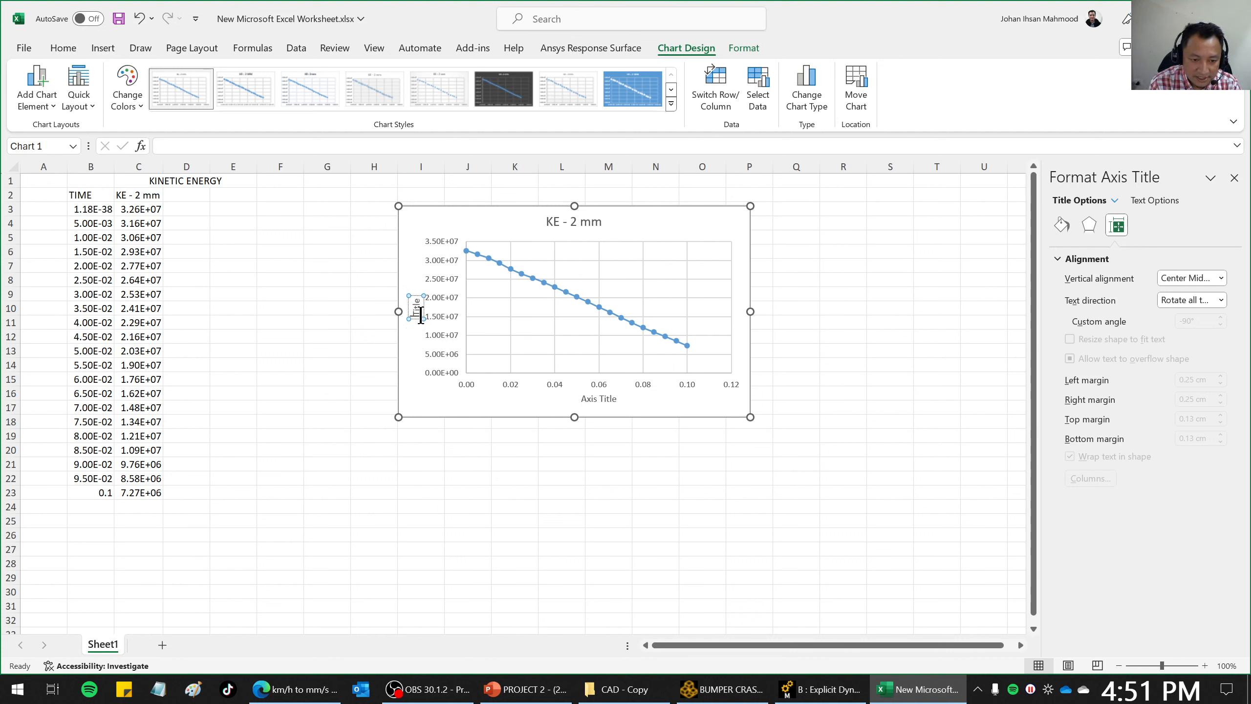
pyautogui.write('Kinet')
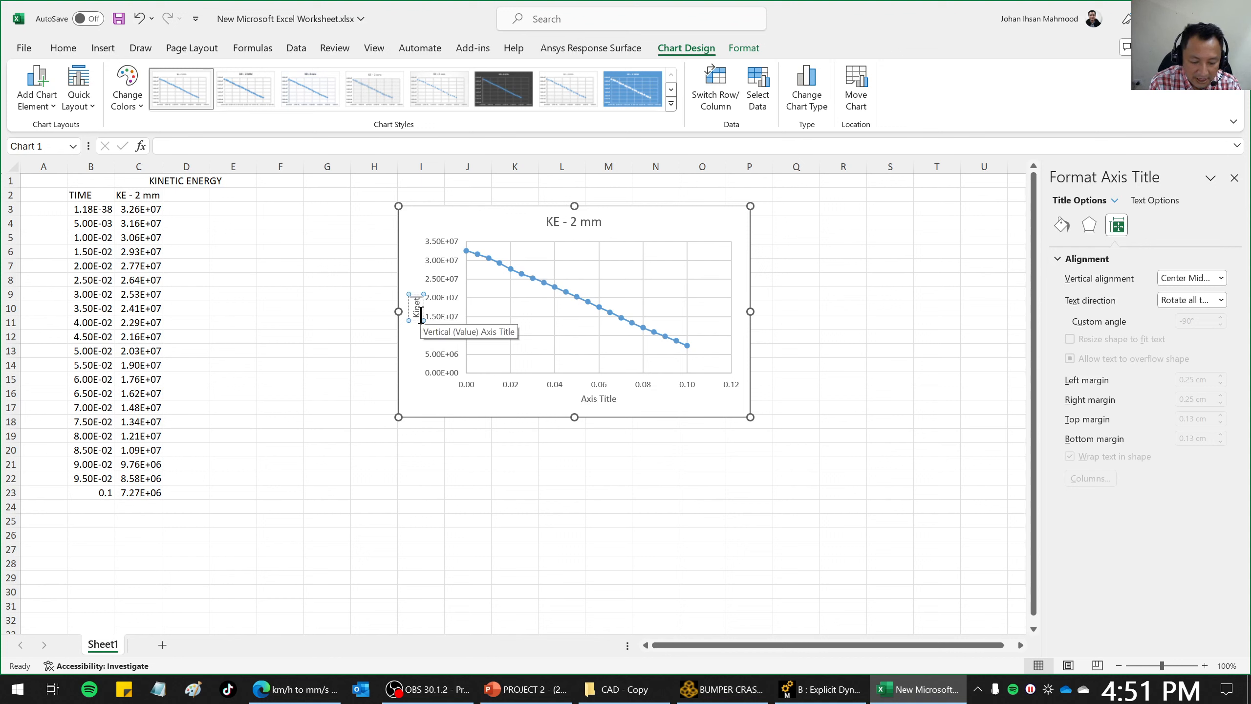
pyautogui.write('ic Energy')
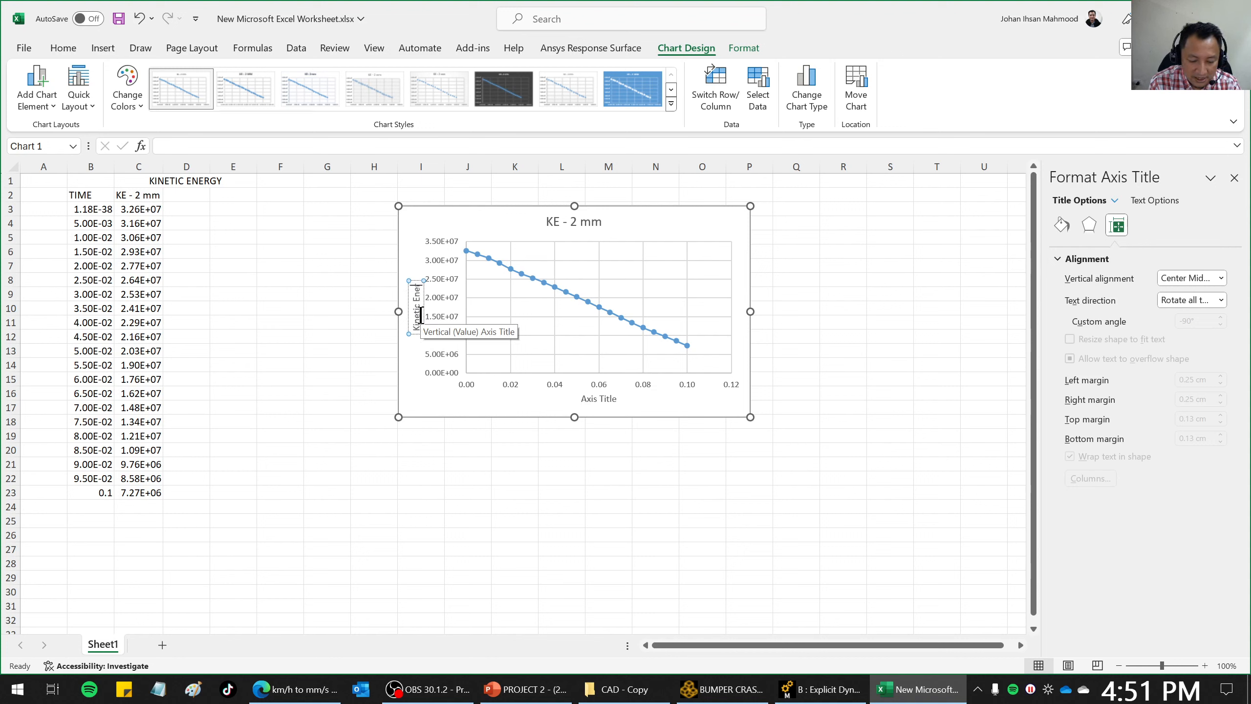
pyautogui.write(' mJ')
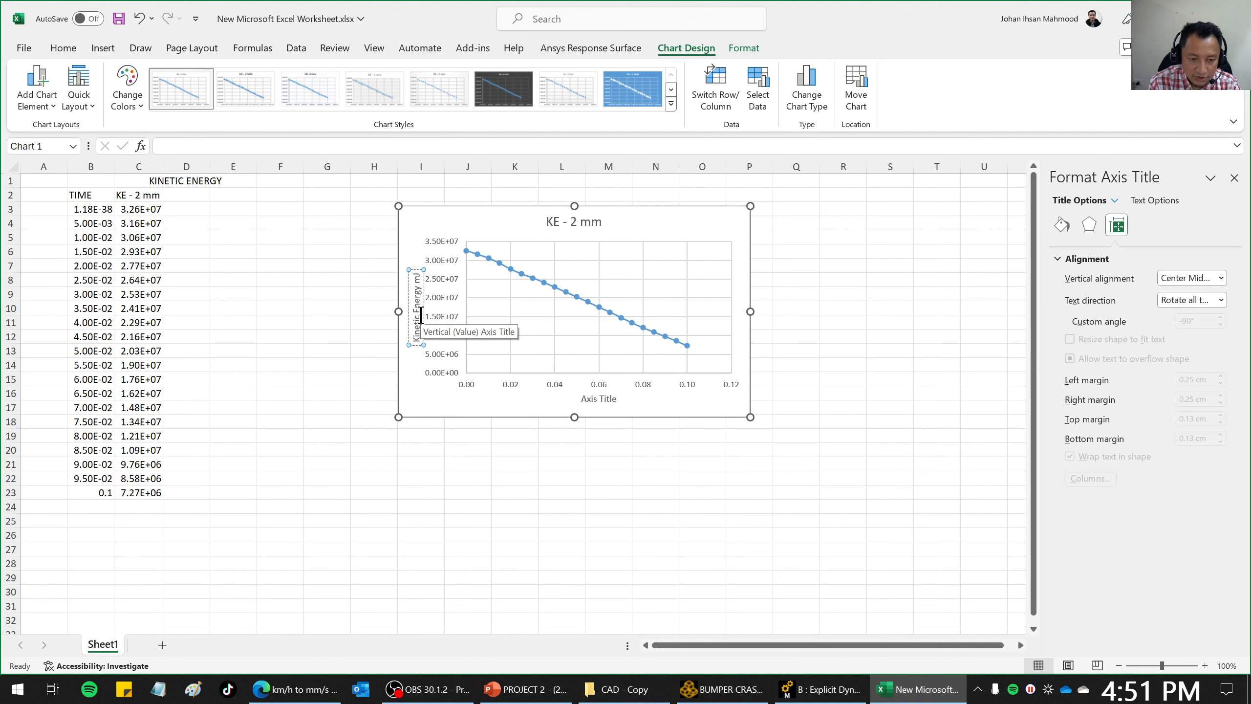
pyautogui.press('BackSpace')
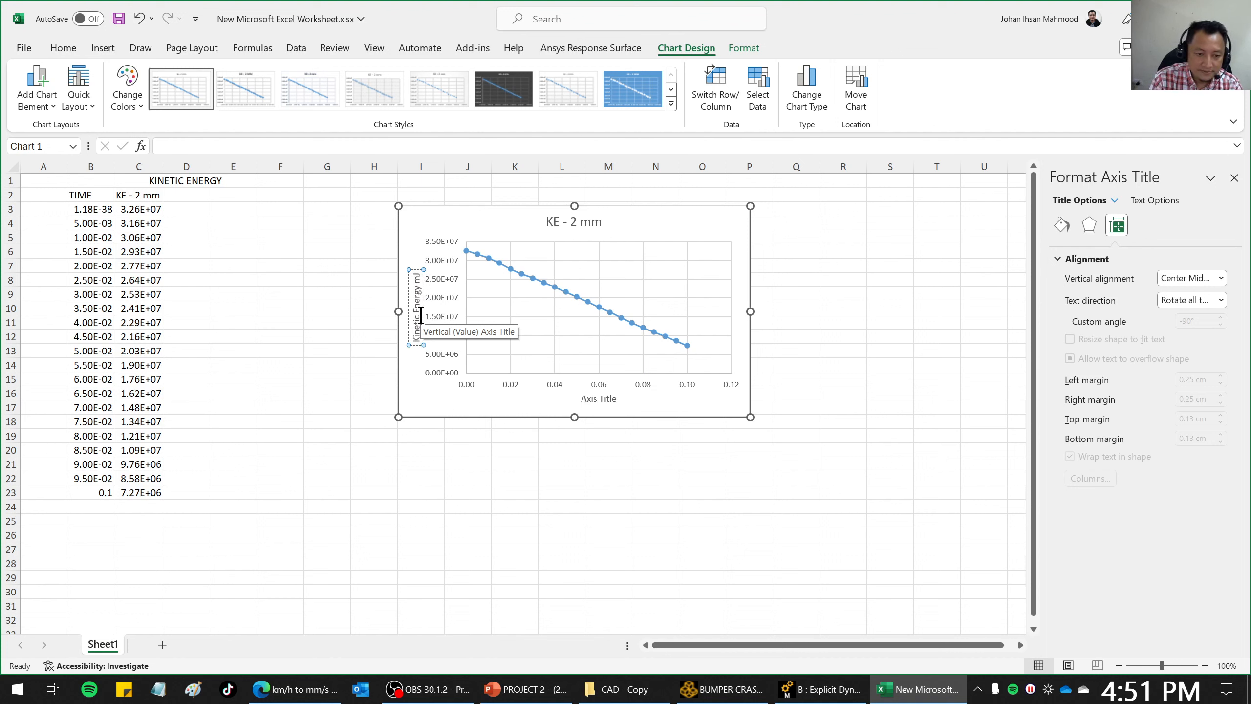
# Replace the chart's horizontal axis title with Time (s) and shift the chart slightly toward the data table.
pyautogui.click(596, 398)
pyautogui.doubleClick(609, 399)
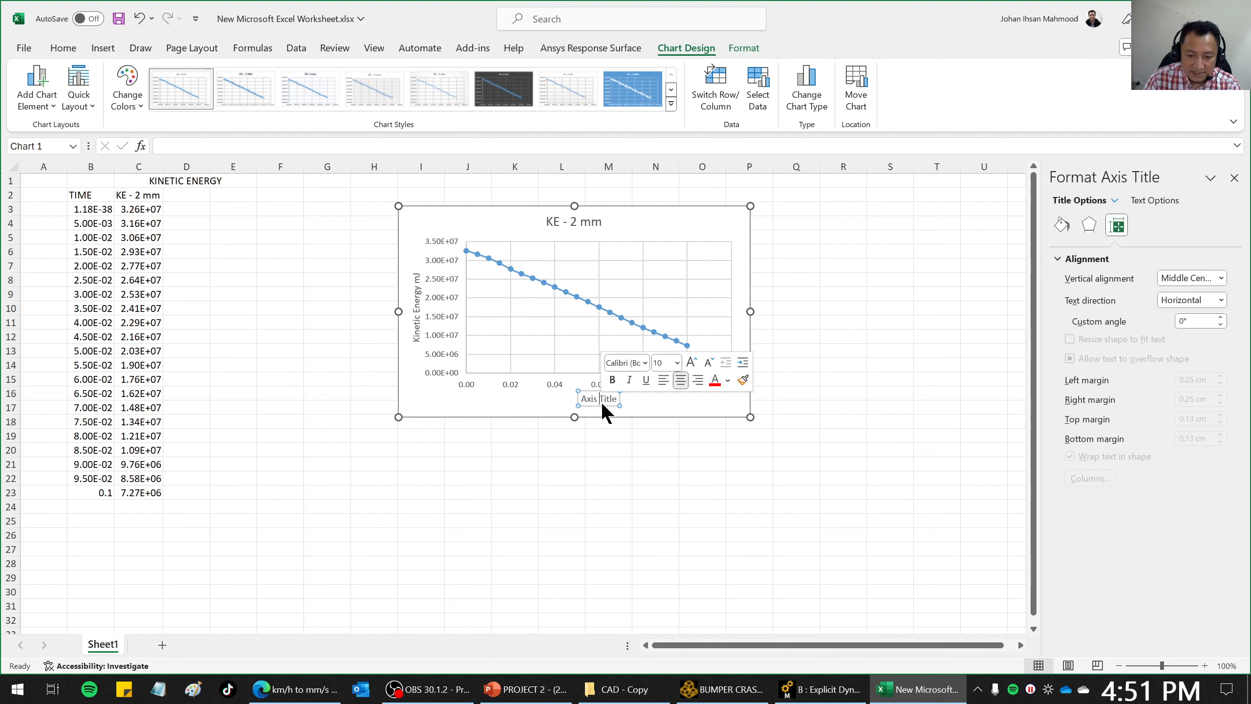
pyautogui.press('BackSpace')
pyautogui.press('BackSpace')
pyautogui.press('BackSpace')
pyautogui.press('BackSpace')
pyautogui.press('BackSpace')
pyautogui.press('BackSpace')
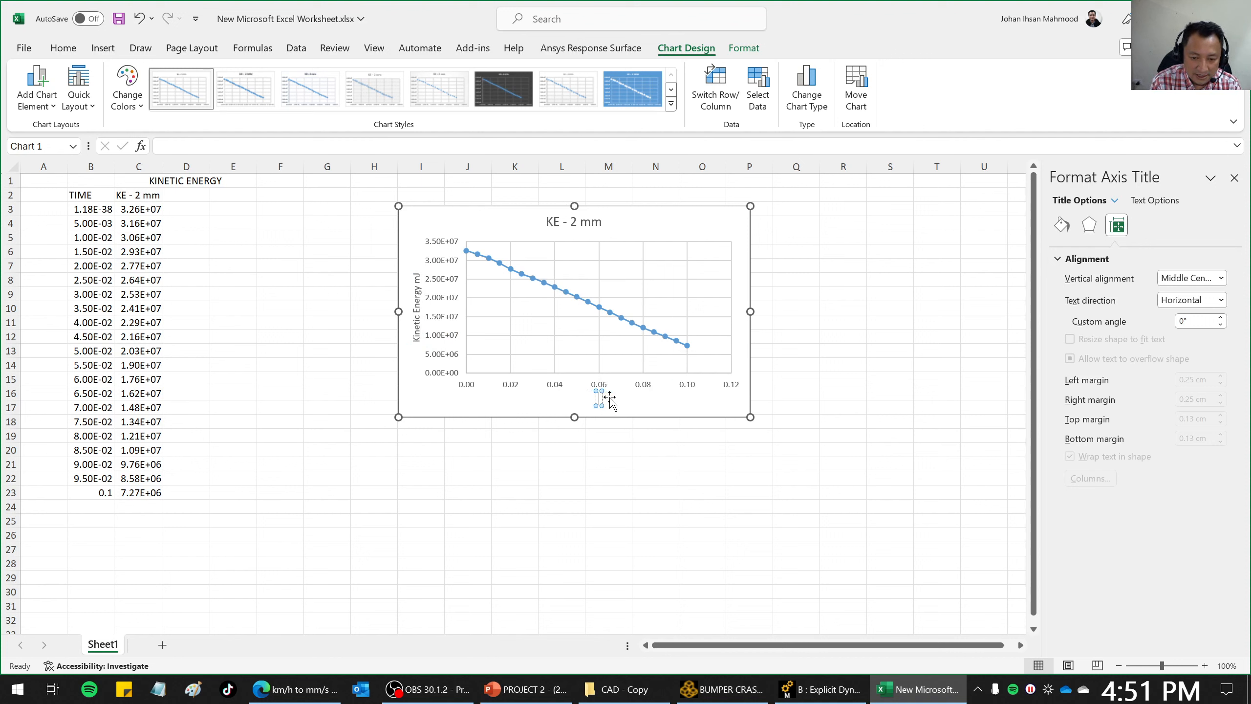
pyautogui.write('Time')
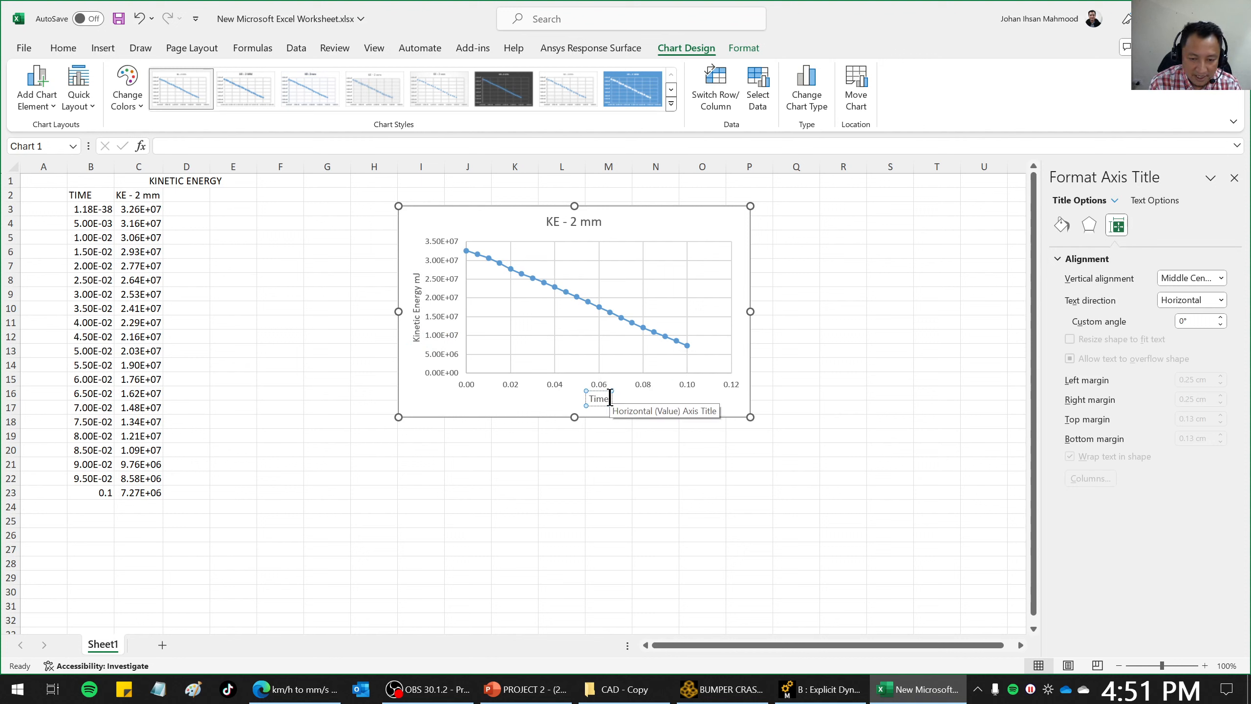
pyautogui.write(' ()')
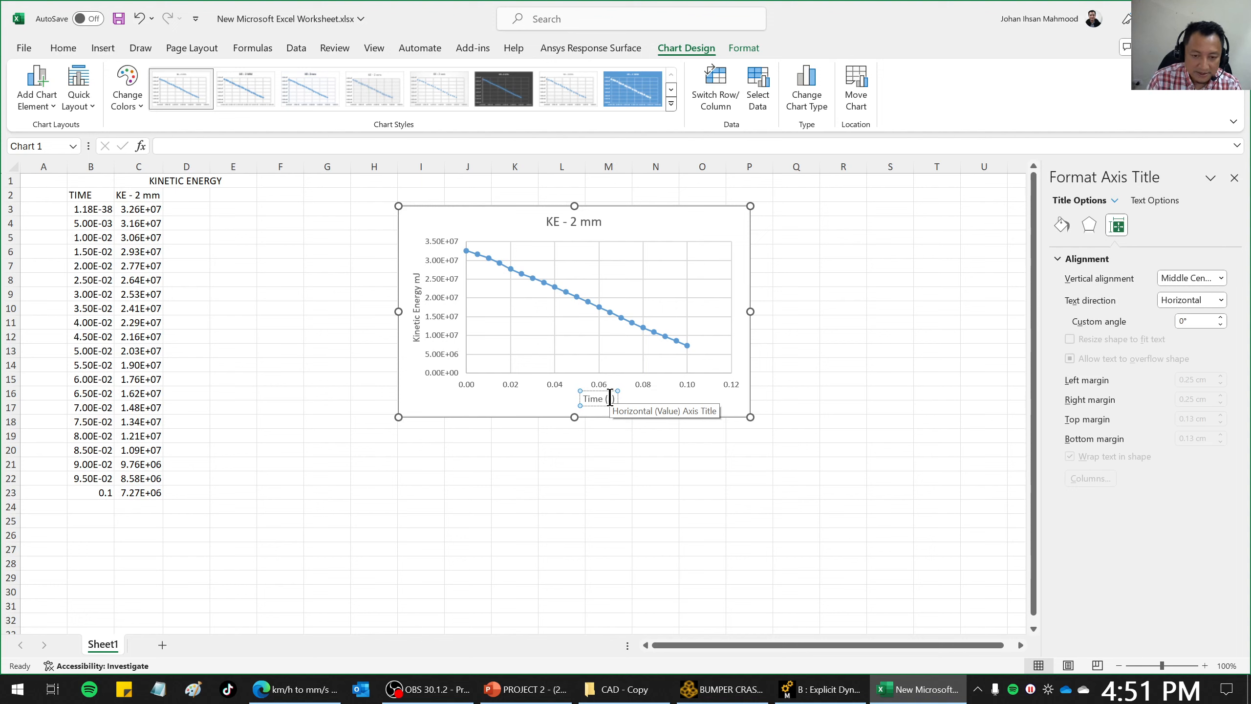
pyautogui.click(622, 483)
pyautogui.moveTo(625, 211)
pyautogui.mouseDown()
pyautogui.moveTo(447, 203)
pyautogui.moveTo(506, 194)
pyautogui.moveTo(619, 206)
pyautogui.mouseUp()
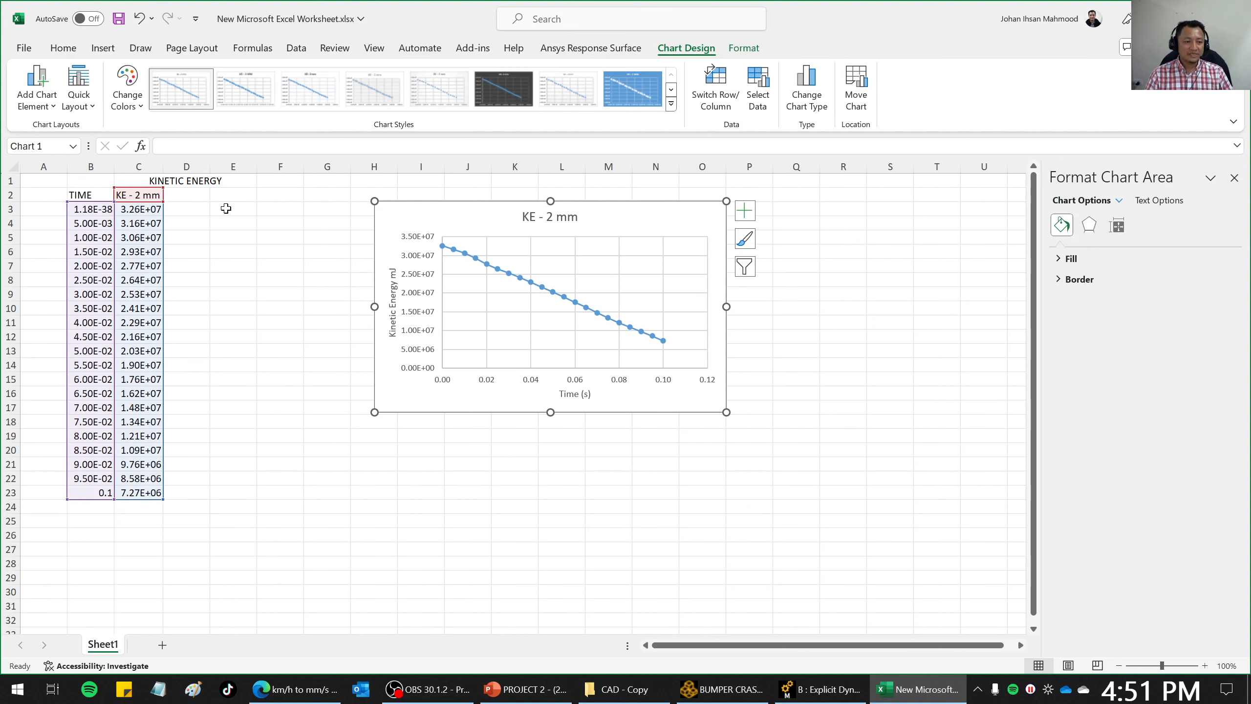
# Apply all borders to the kinetic energy columns, from the merged heading in C1 down to E23.
pyautogui.click(148, 180)
pyautogui.moveTo(223, 184); pyautogui.dragTo(203, 491)
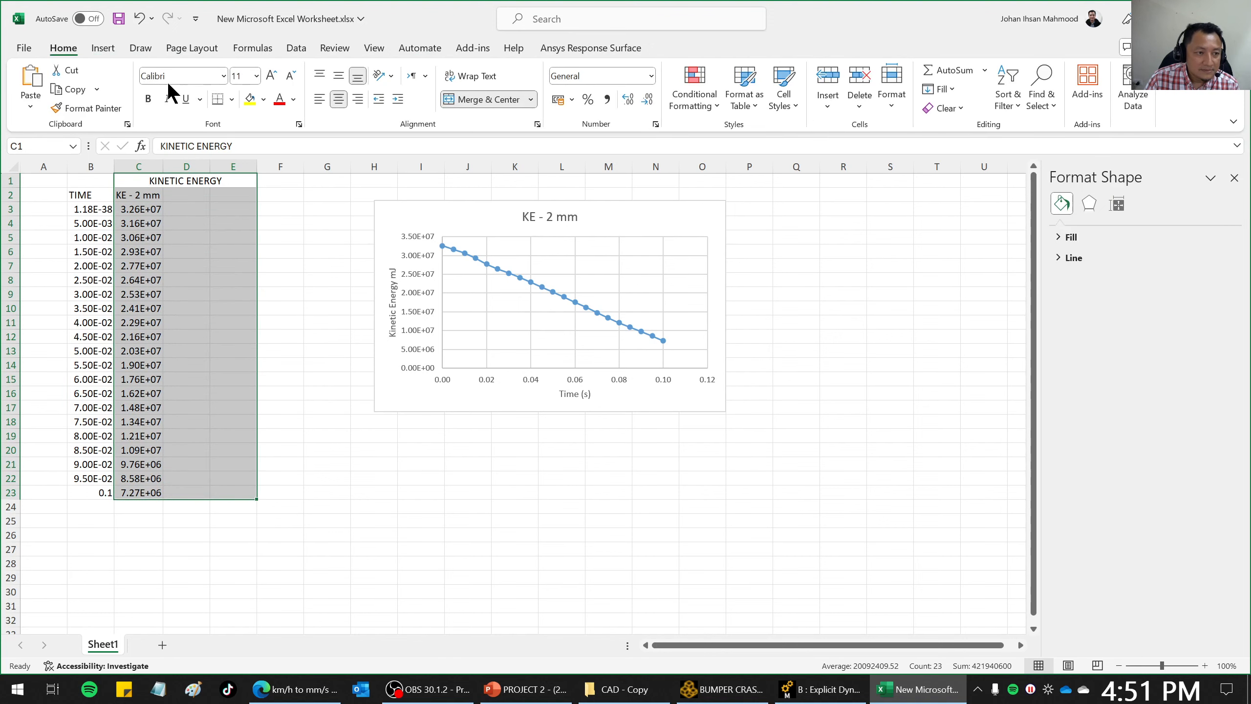
pyautogui.click(232, 99)
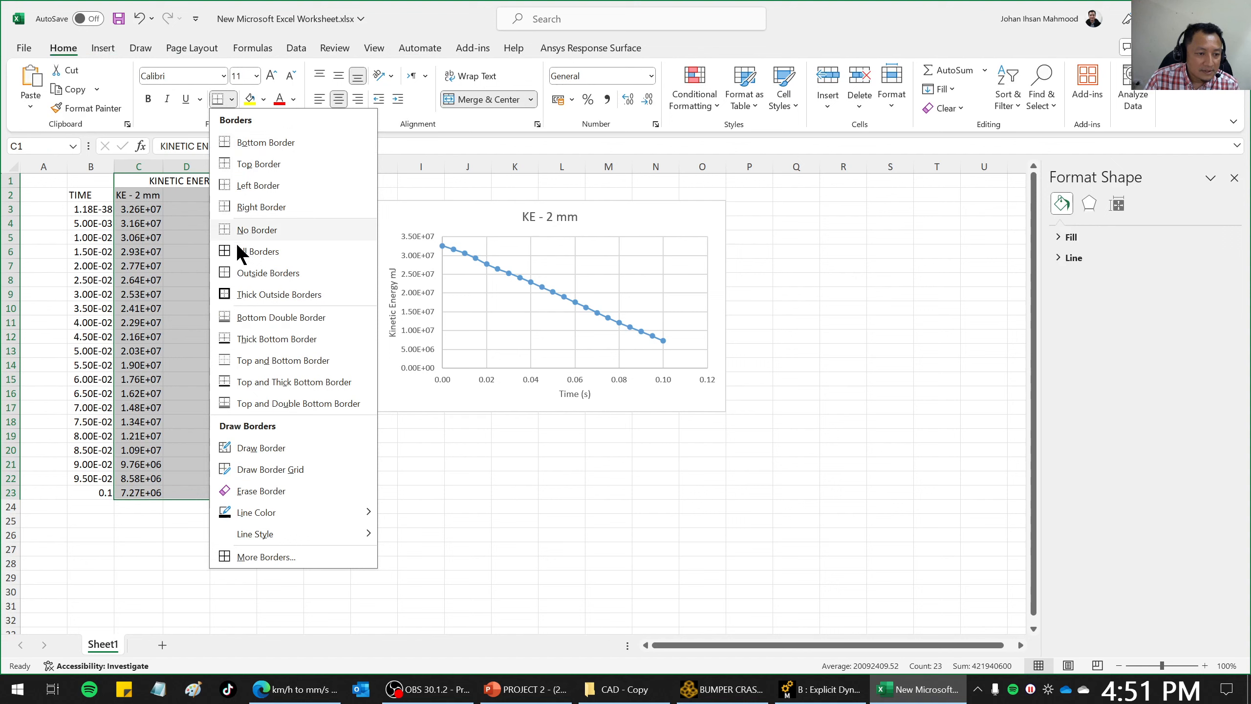
pyautogui.click(257, 251)
pyautogui.click(321, 224)
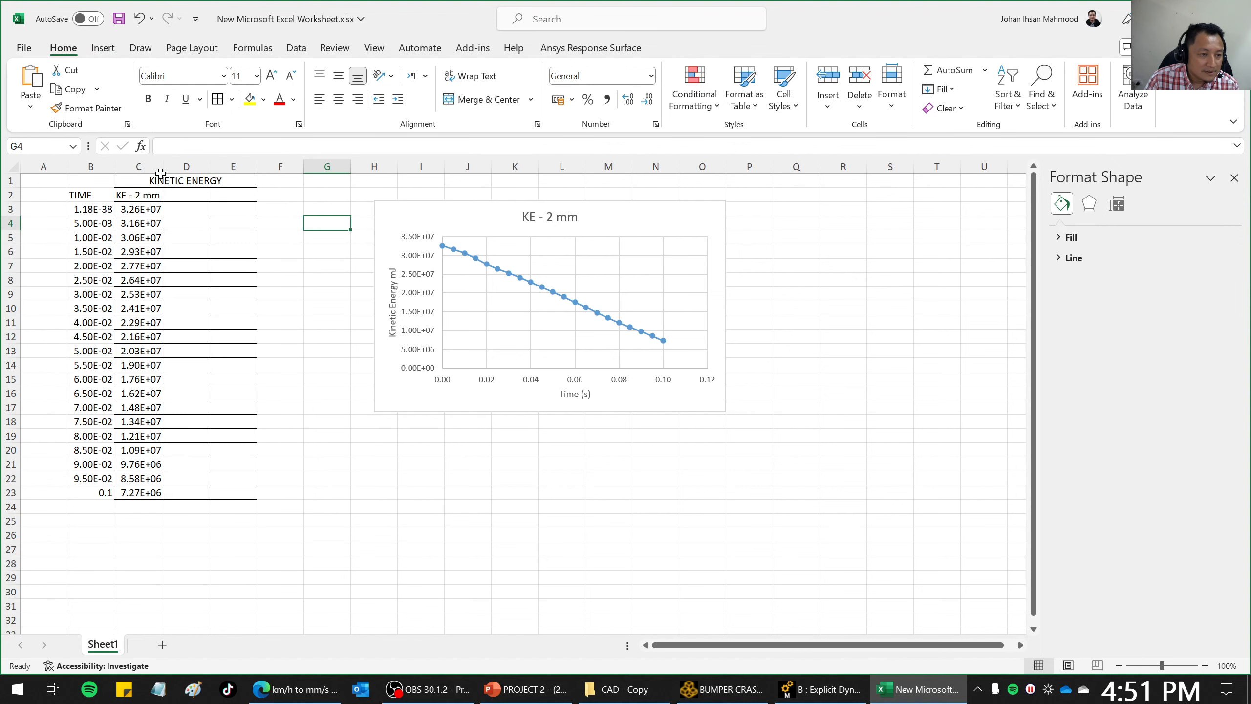
# Insert a blank row above the KINETIC ENERGY heading row.
pyautogui.click(11, 180)
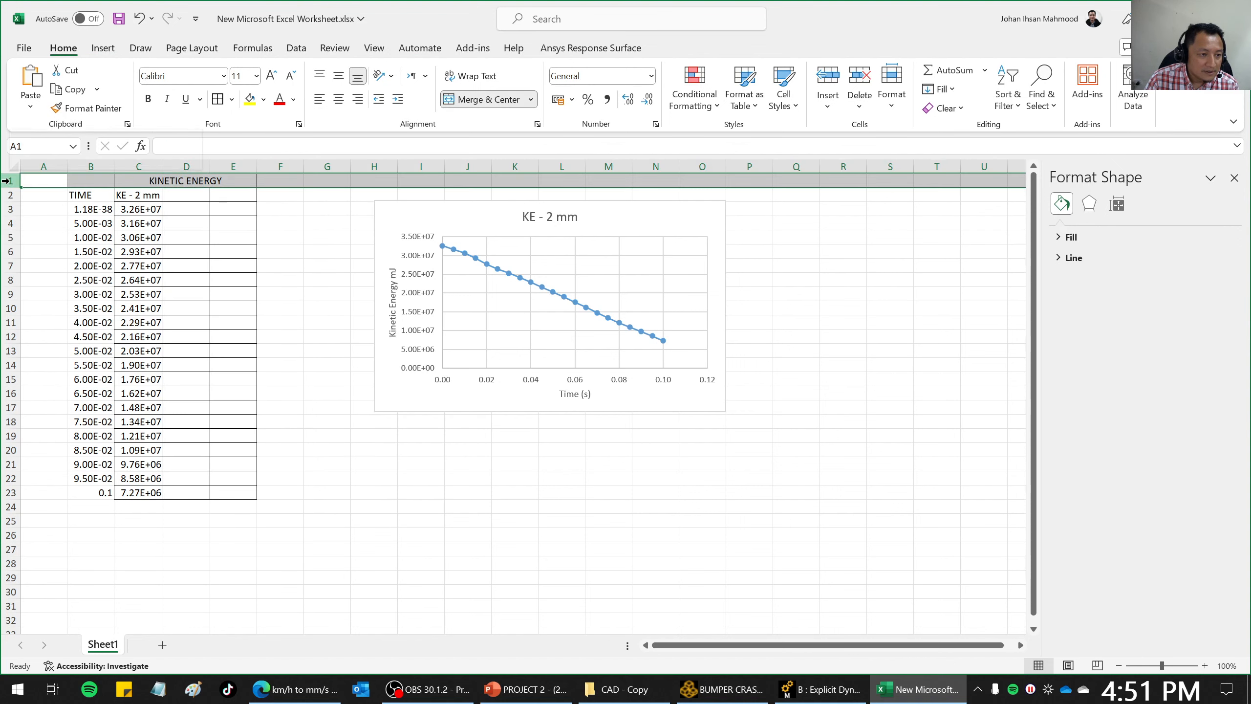
pyautogui.rightClick(12, 181)
pyautogui.click(56, 323)
pyautogui.click(325, 321)
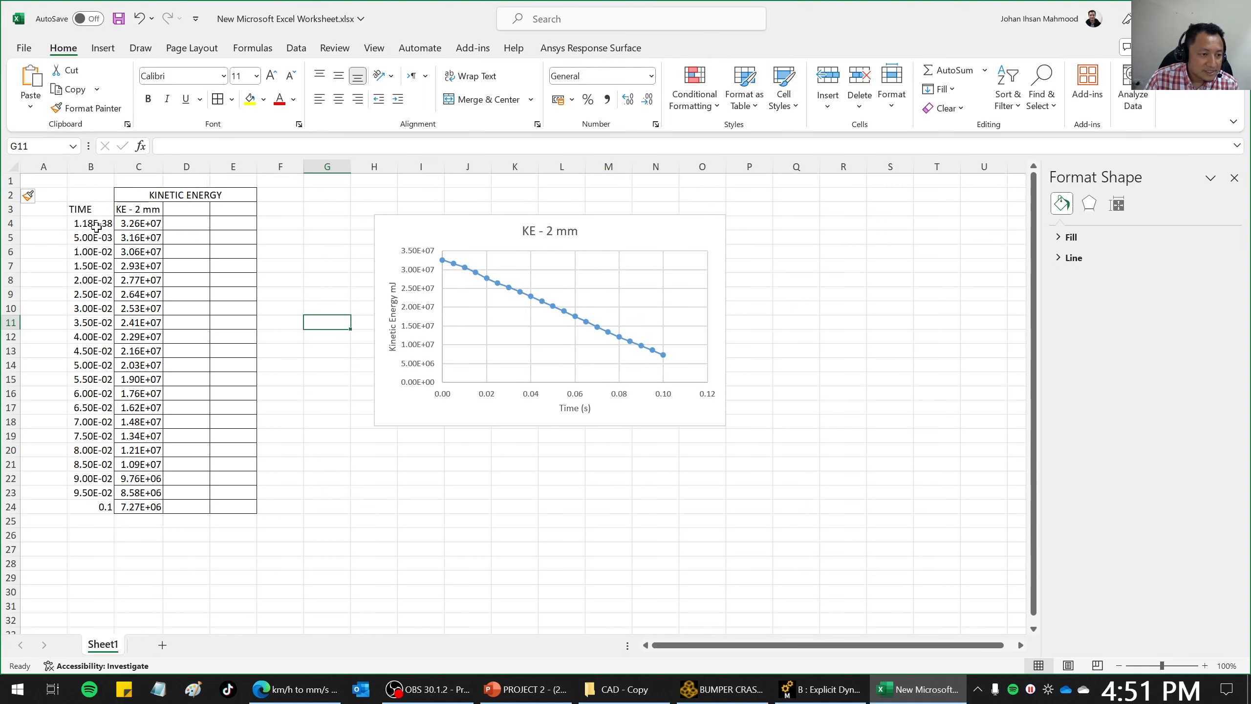
# Apply all borders to the TIME column in B3:B24.
pyautogui.moveTo(91, 211); pyautogui.dragTo(103, 507)
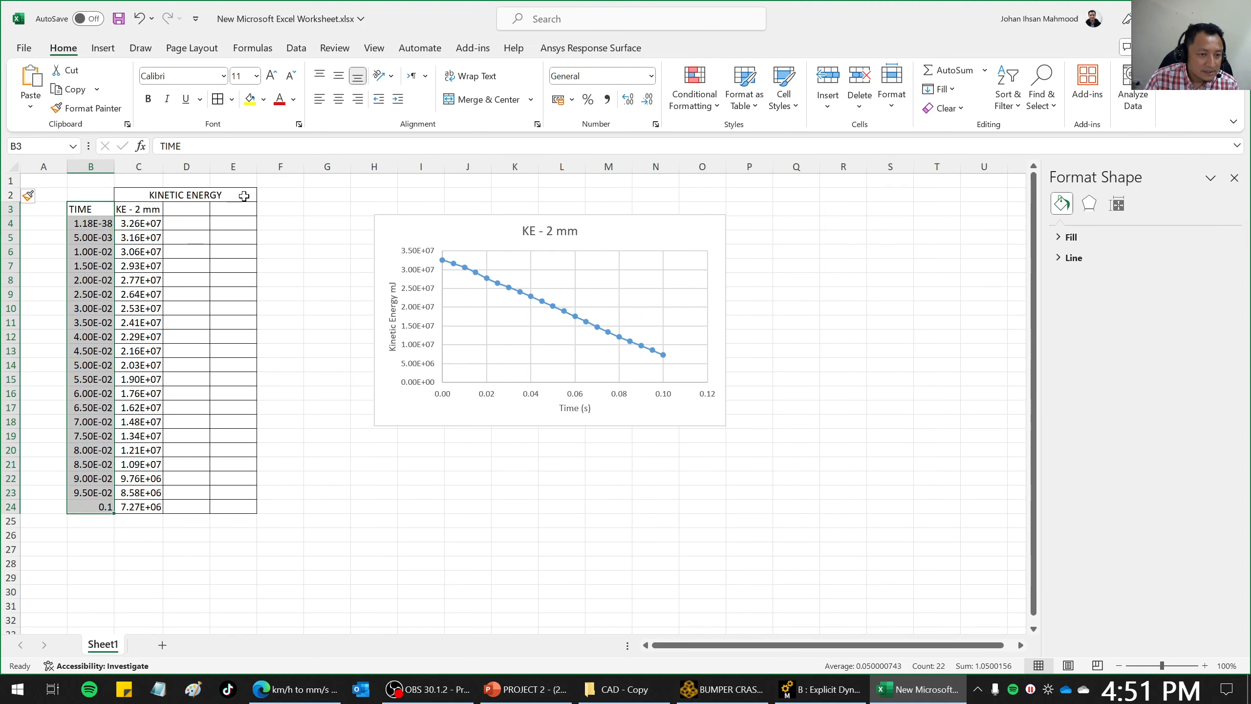
pyautogui.click(216, 100)
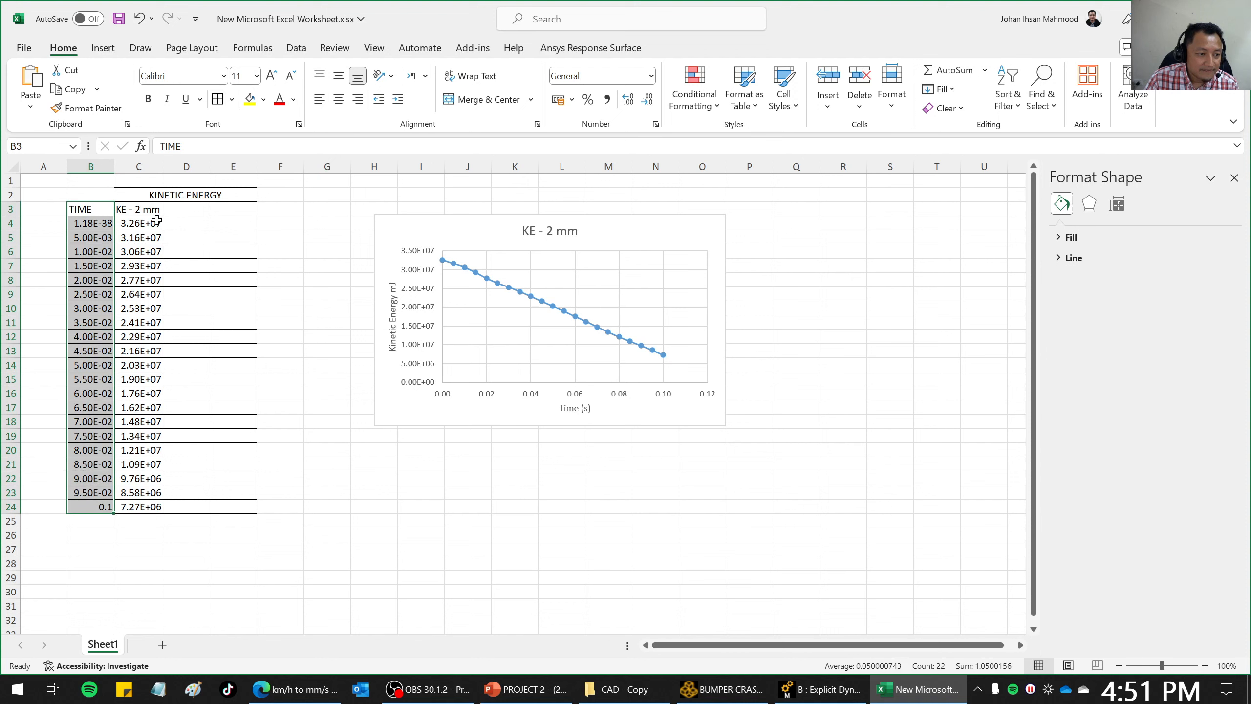
pyautogui.click(299, 208)
# Fill the table's header cells B2:E3 with yellow.
pyautogui.moveTo(87, 209); pyautogui.dragTo(236, 194)
pyautogui.click(249, 99)
pyautogui.click(332, 253)
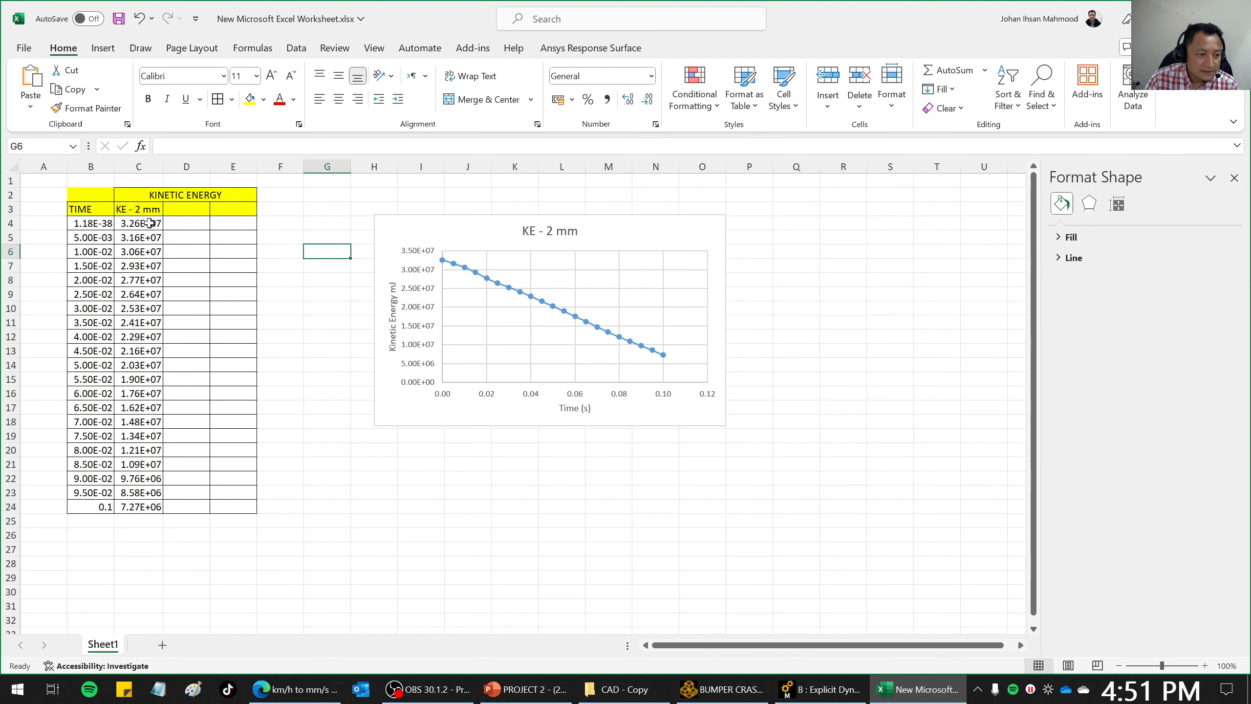
pyautogui.click(346, 453)
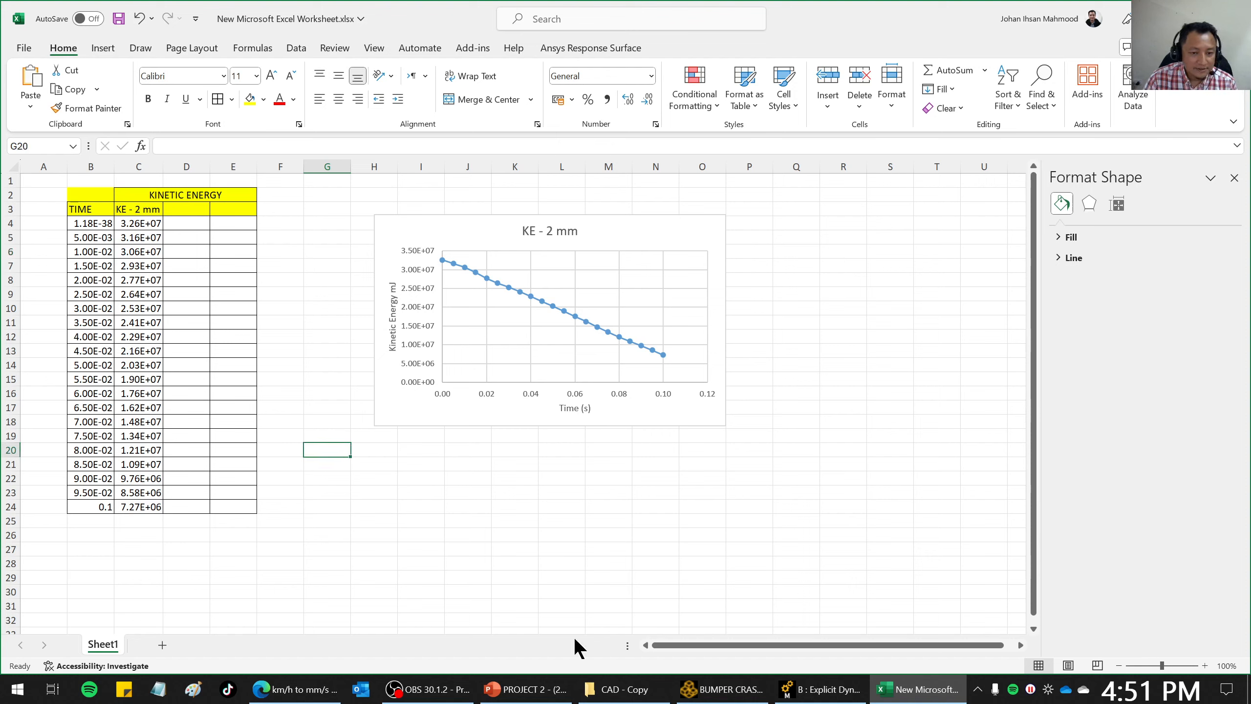
# View the deformed bumper in Ansys Mechanical, and check the Study 1 and Study 2 requirements in the PROJECT 2 presentation in PowerPoint.
pyautogui.click(819, 689)
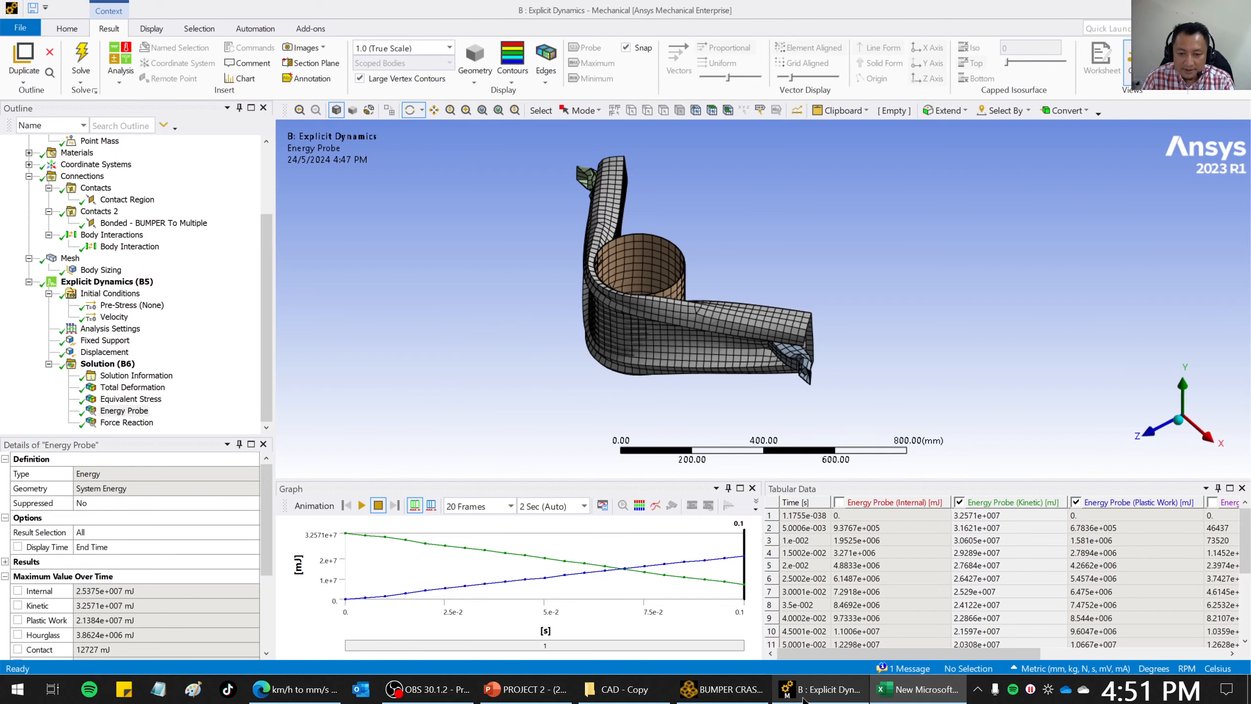
pyautogui.moveTo(695, 284); pyautogui.dragTo(559, 320)
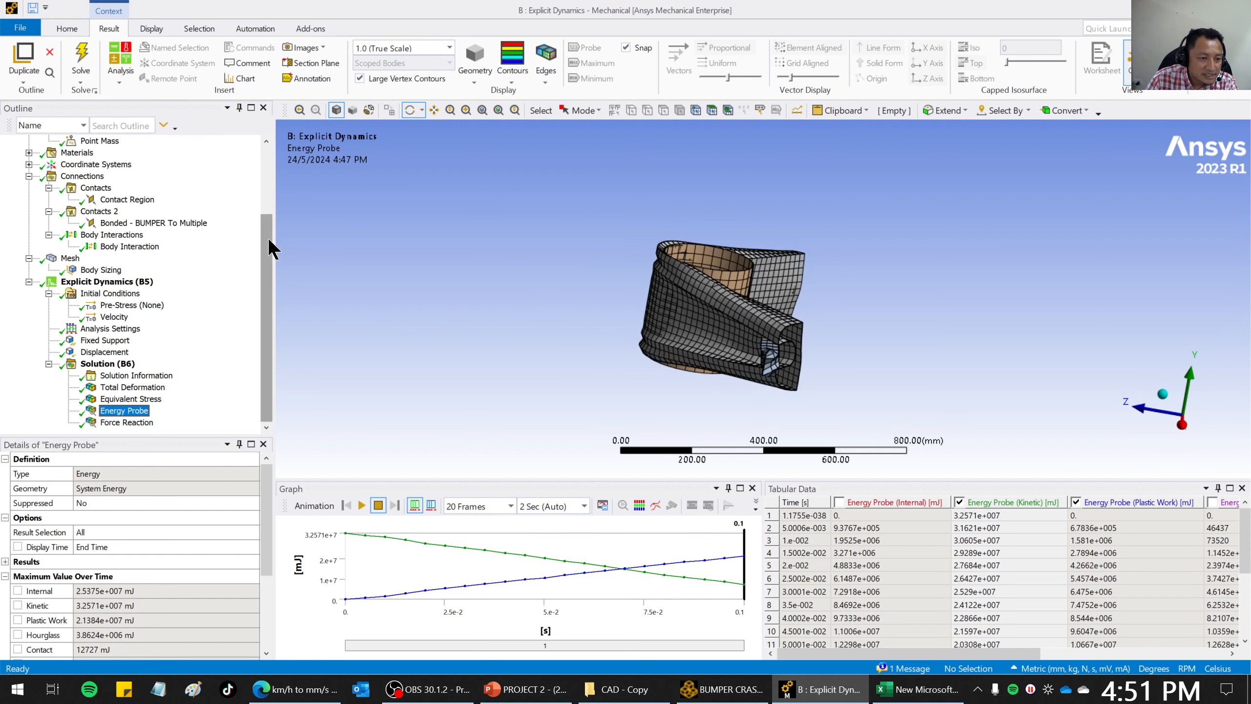
pyautogui.moveTo(270, 246); pyautogui.dragTo(270, 168)
pyautogui.click(884, 693)
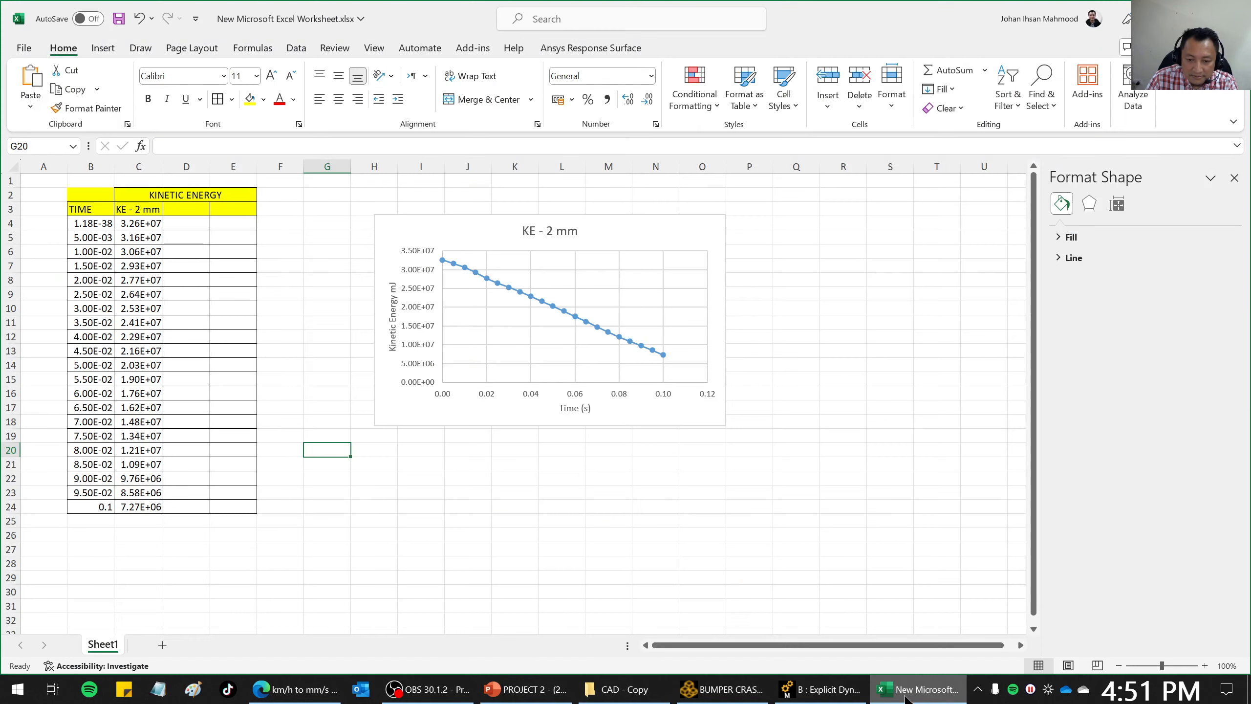
pyautogui.click(512, 686)
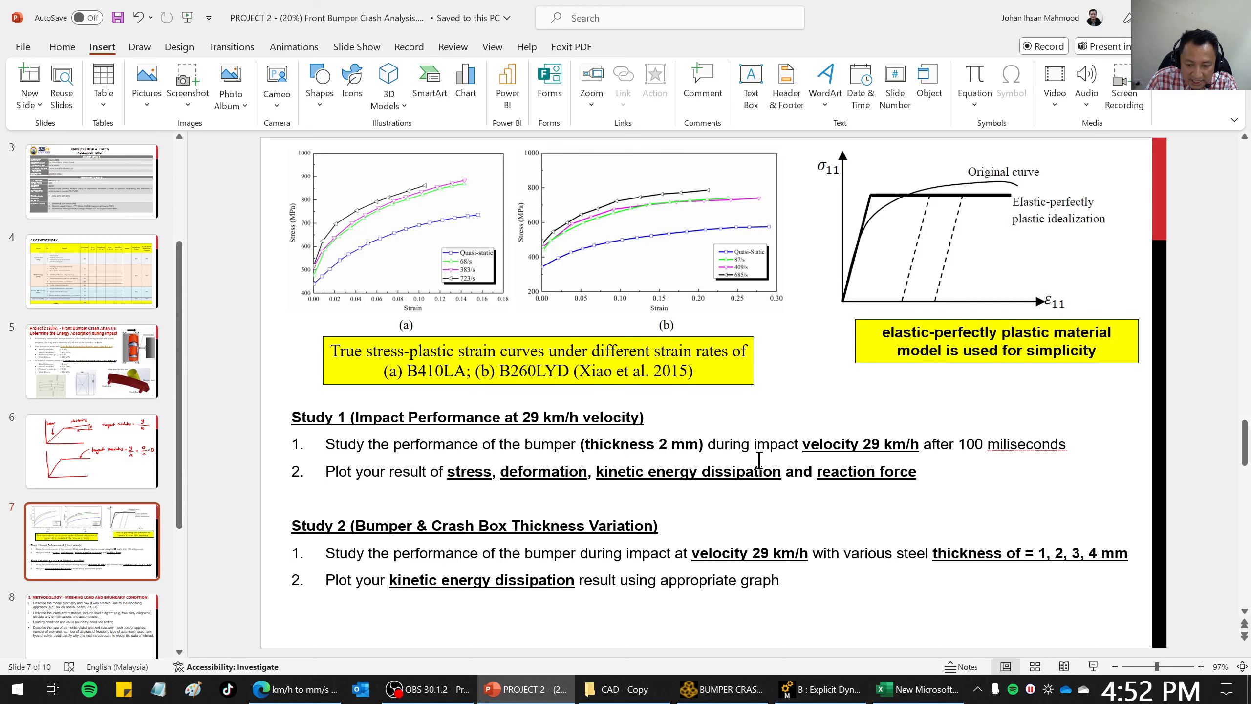
pyautogui.click(918, 689)
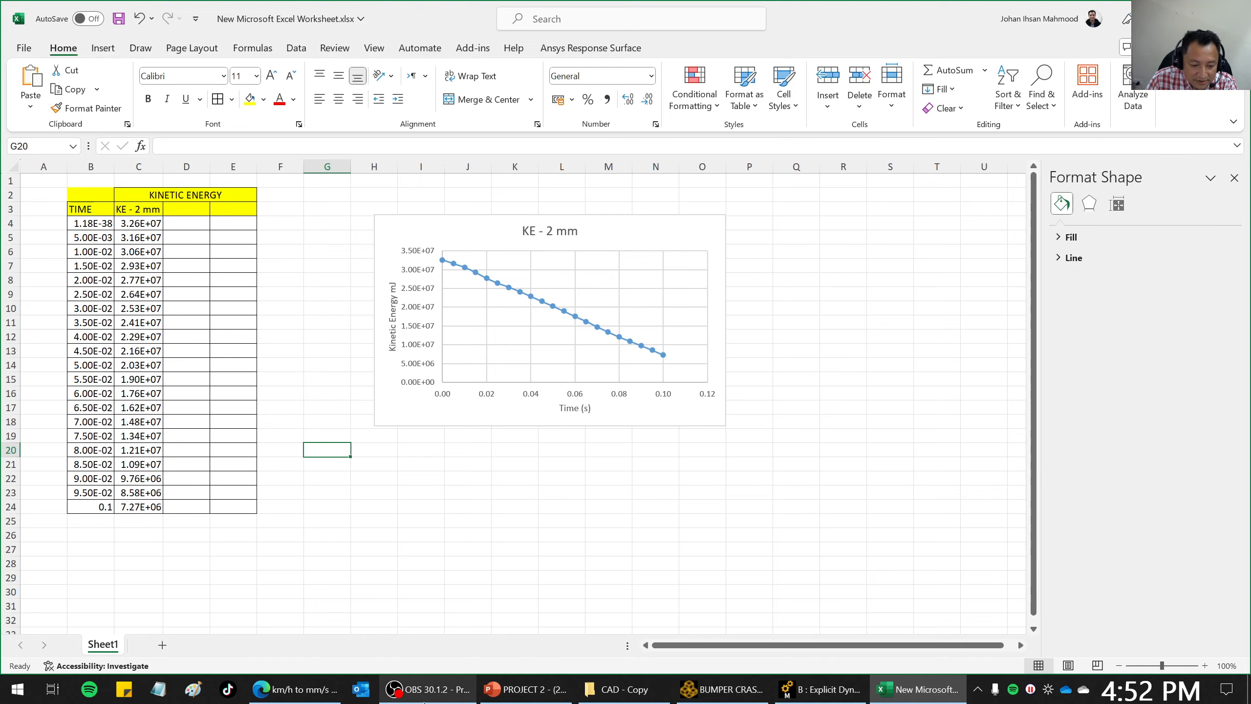
# Switch to Ansys Mechanical and open the Force Reaction result under Solution (B6).
pyautogui.click(734, 690)
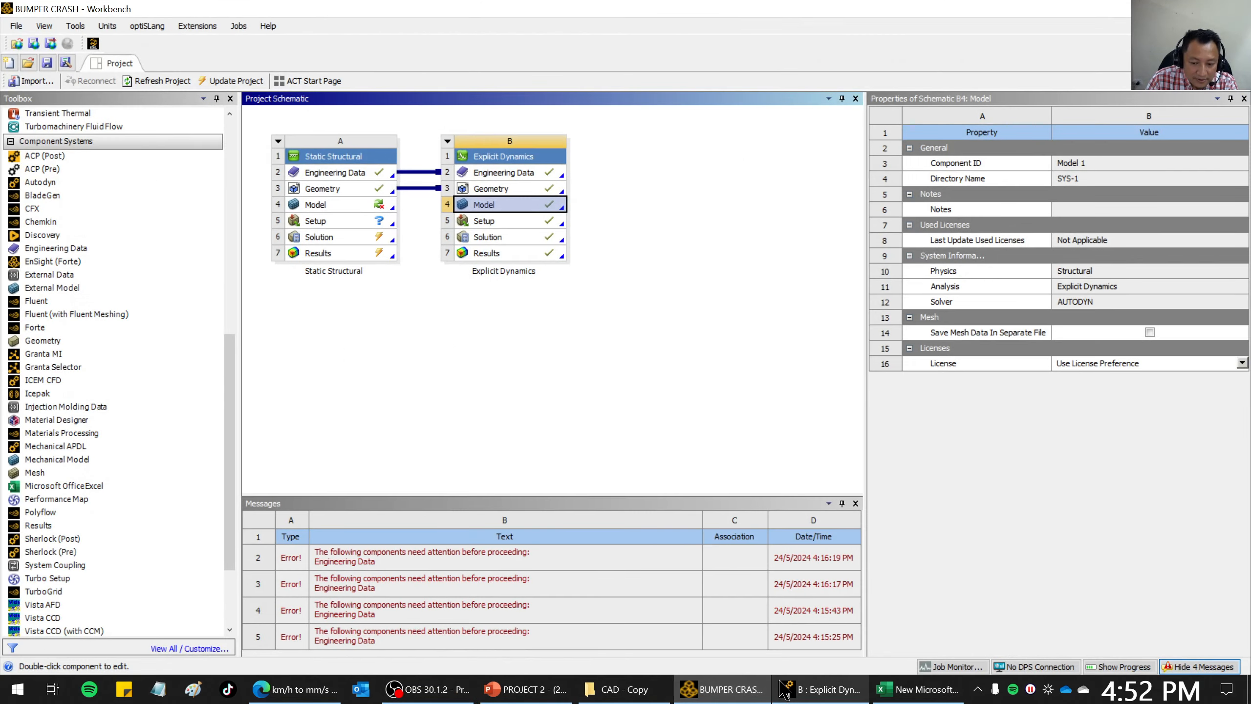
pyautogui.click(820, 690)
pyautogui.scroll(-3, 273, 318)
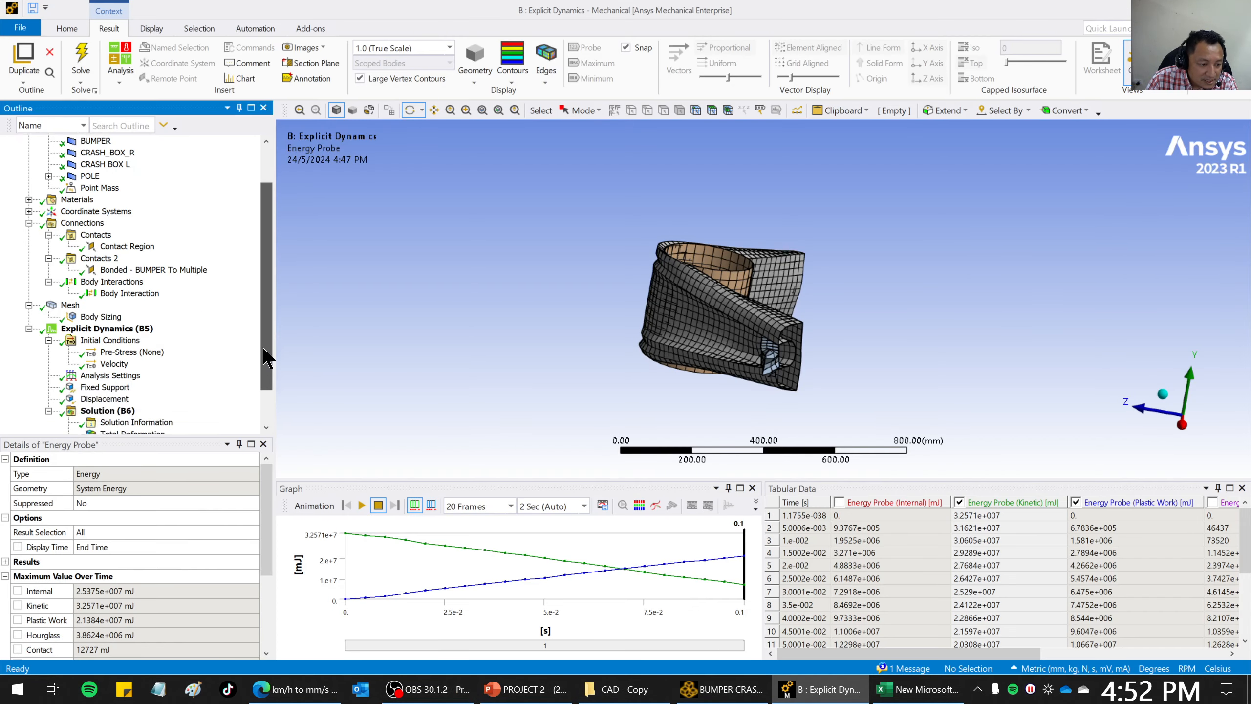
pyautogui.click(129, 424)
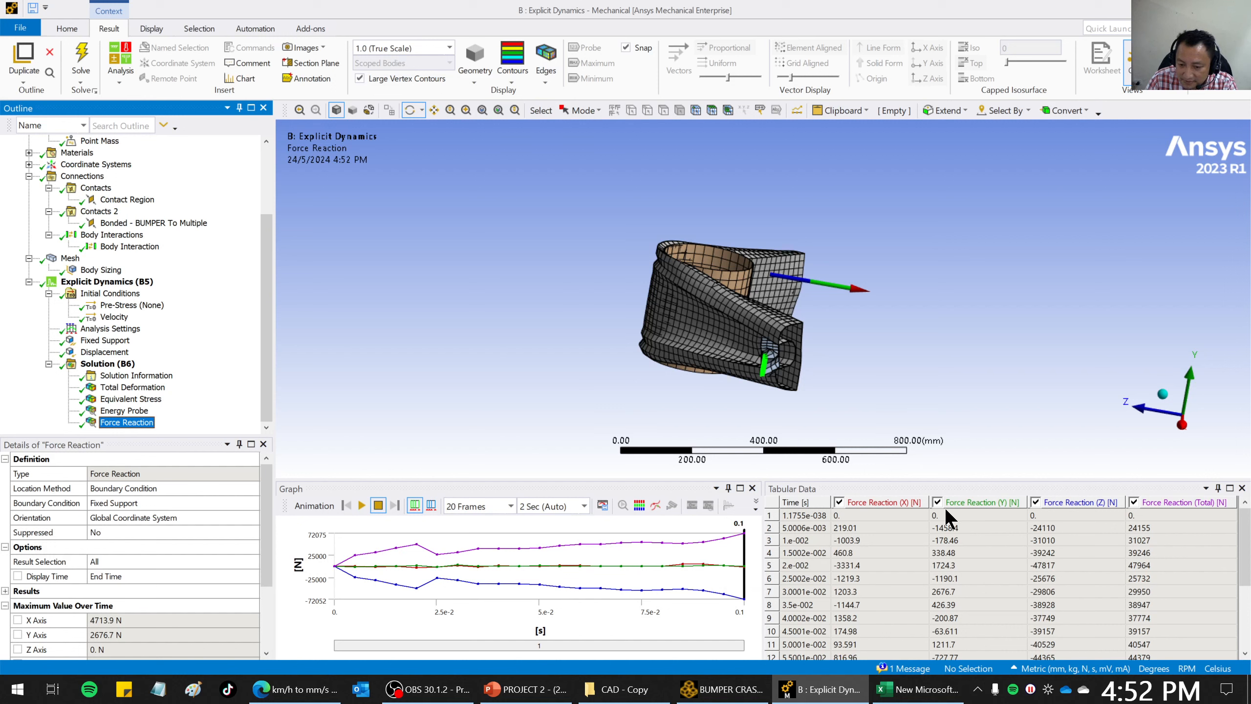
# Hide the X, Y and Z force reaction curves so that the graph plots only Force Reaction (Total).
pyautogui.click(1035, 500)
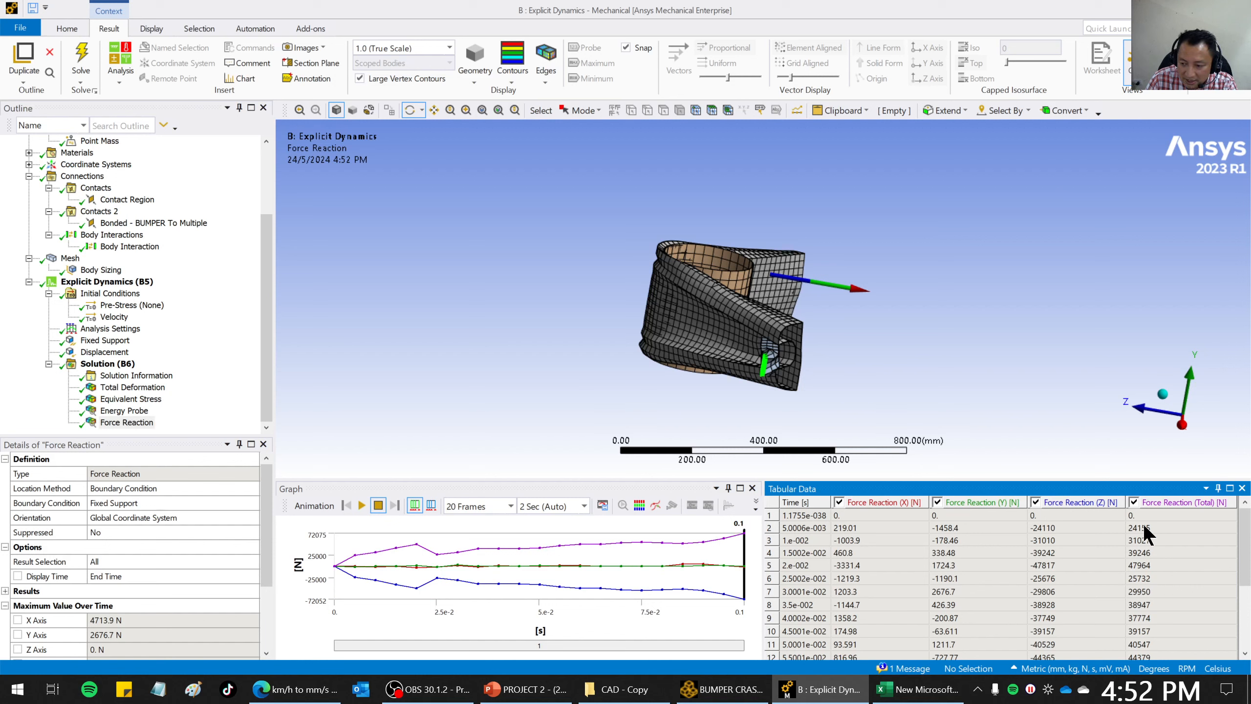
pyautogui.click(1136, 500)
pyautogui.click(1135, 500)
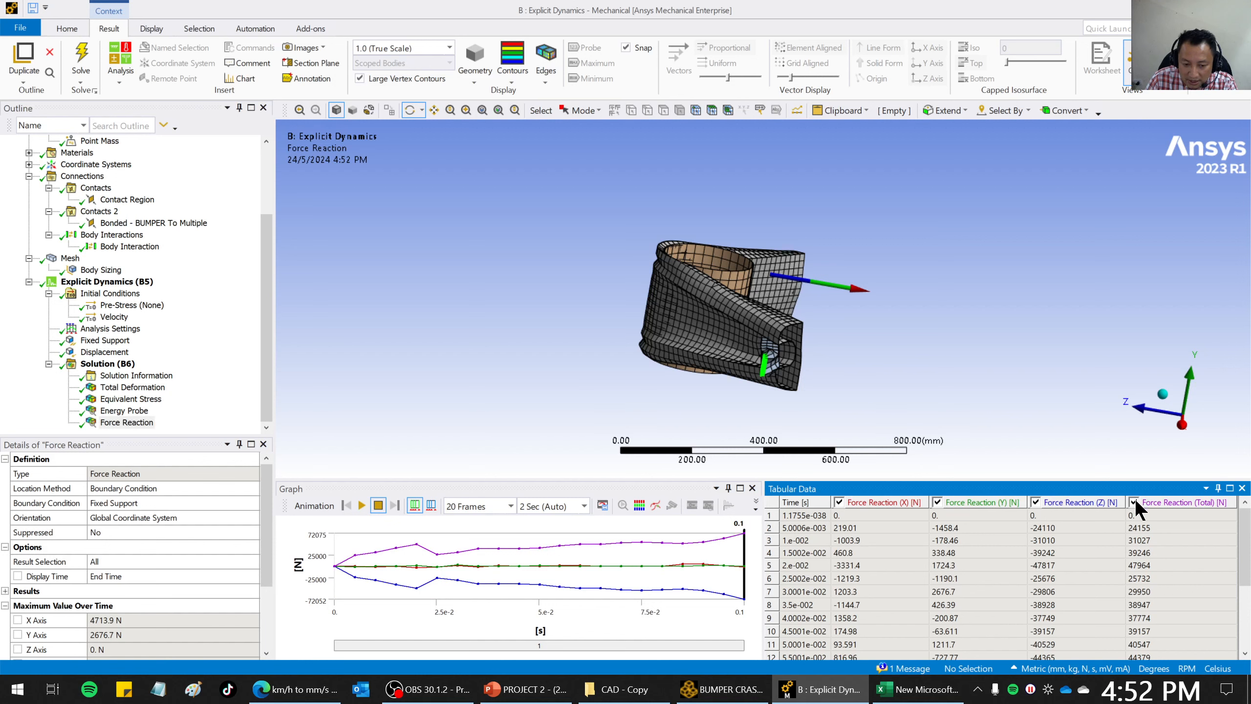
pyautogui.click(839, 502)
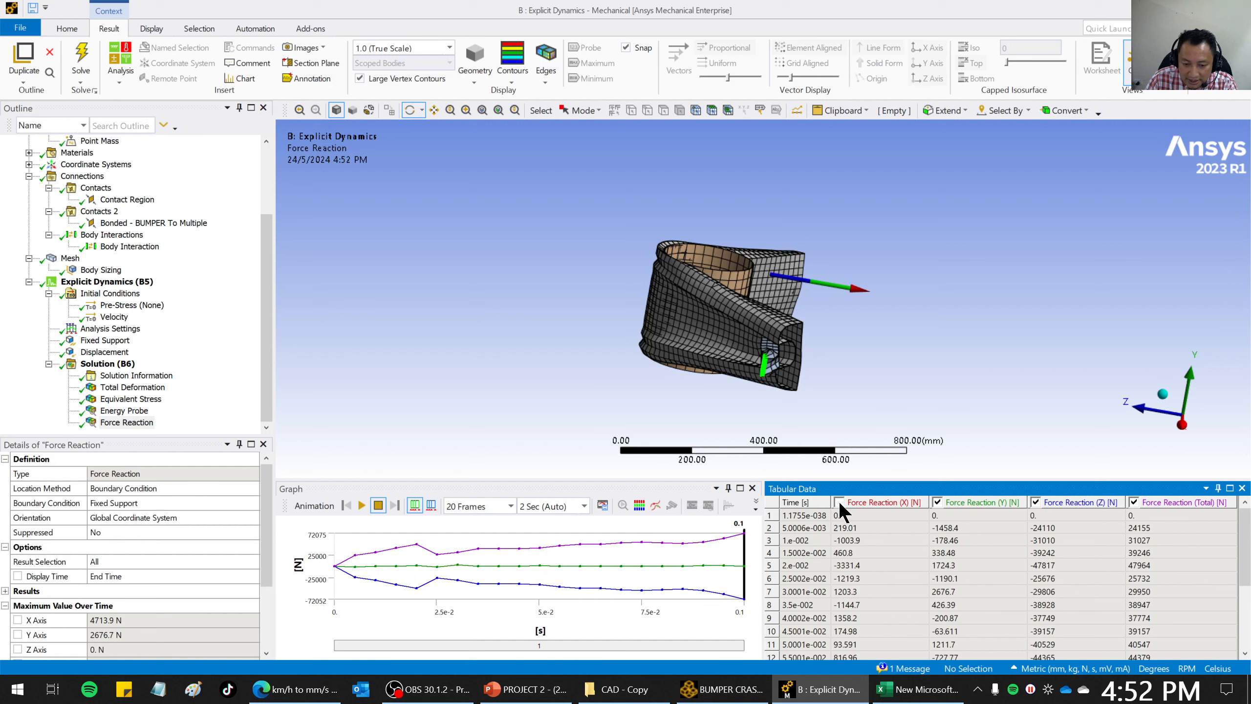
pyautogui.click(938, 502)
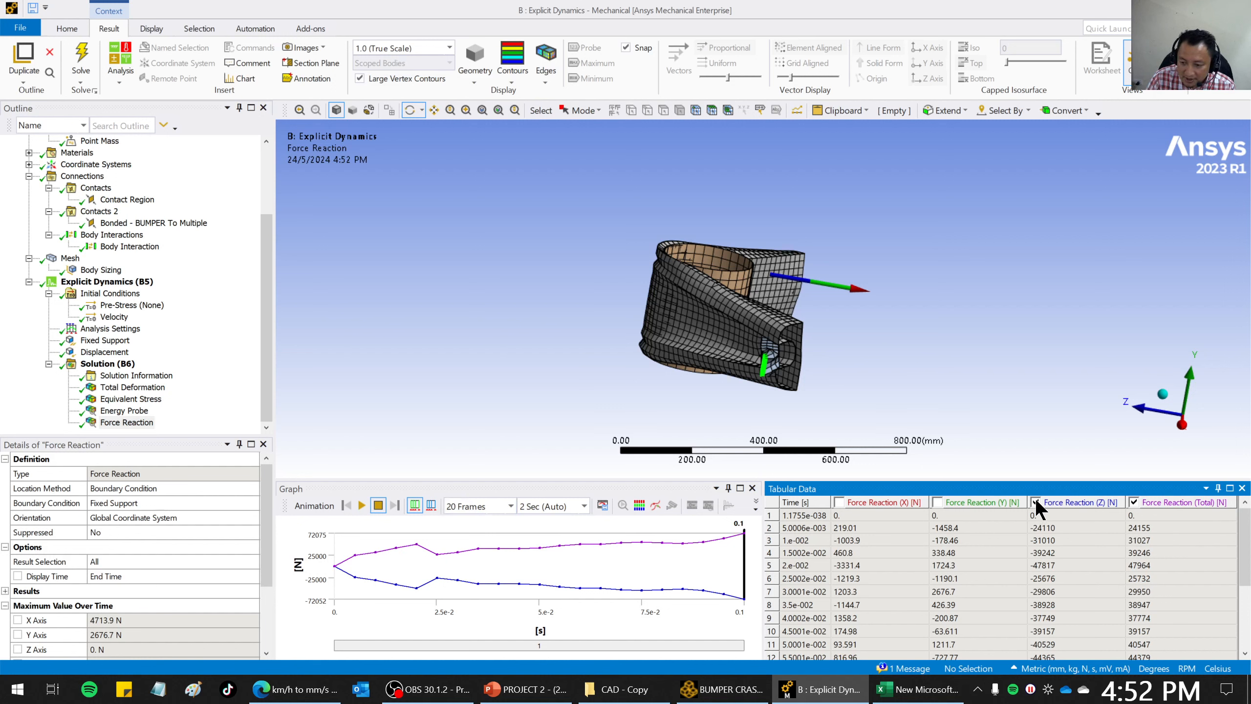
pyautogui.click(1133, 500)
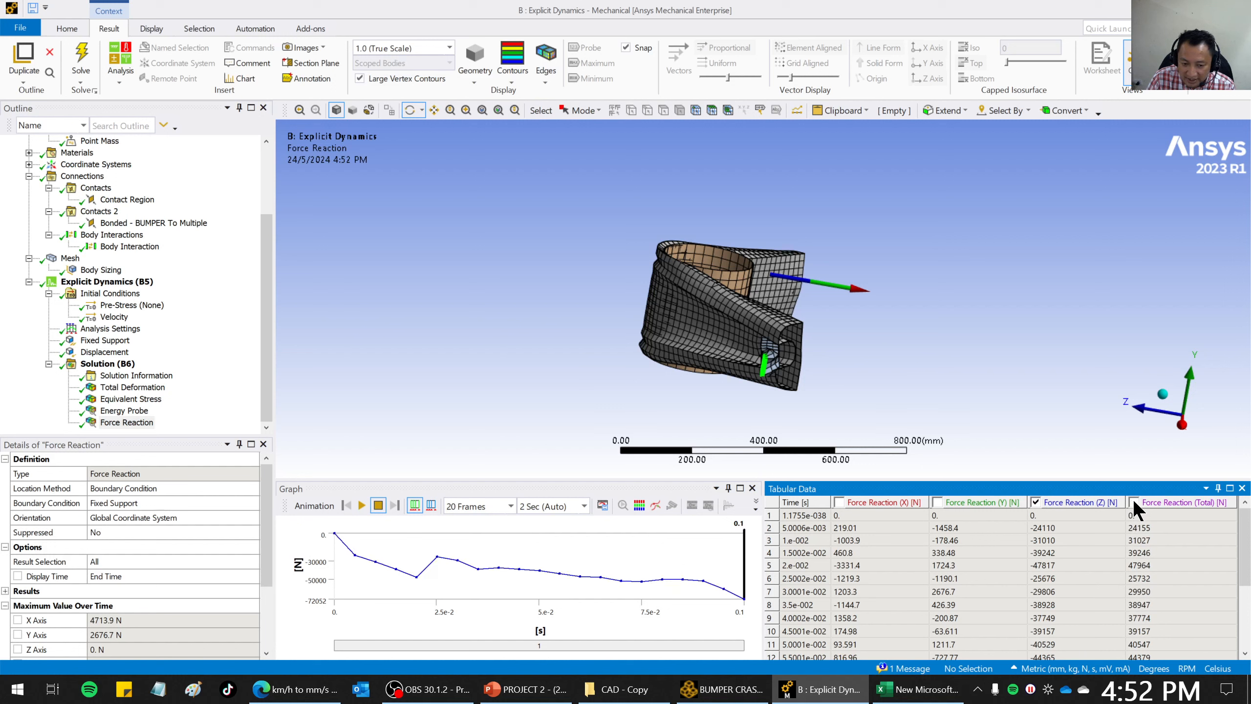
pyautogui.click(1133, 502)
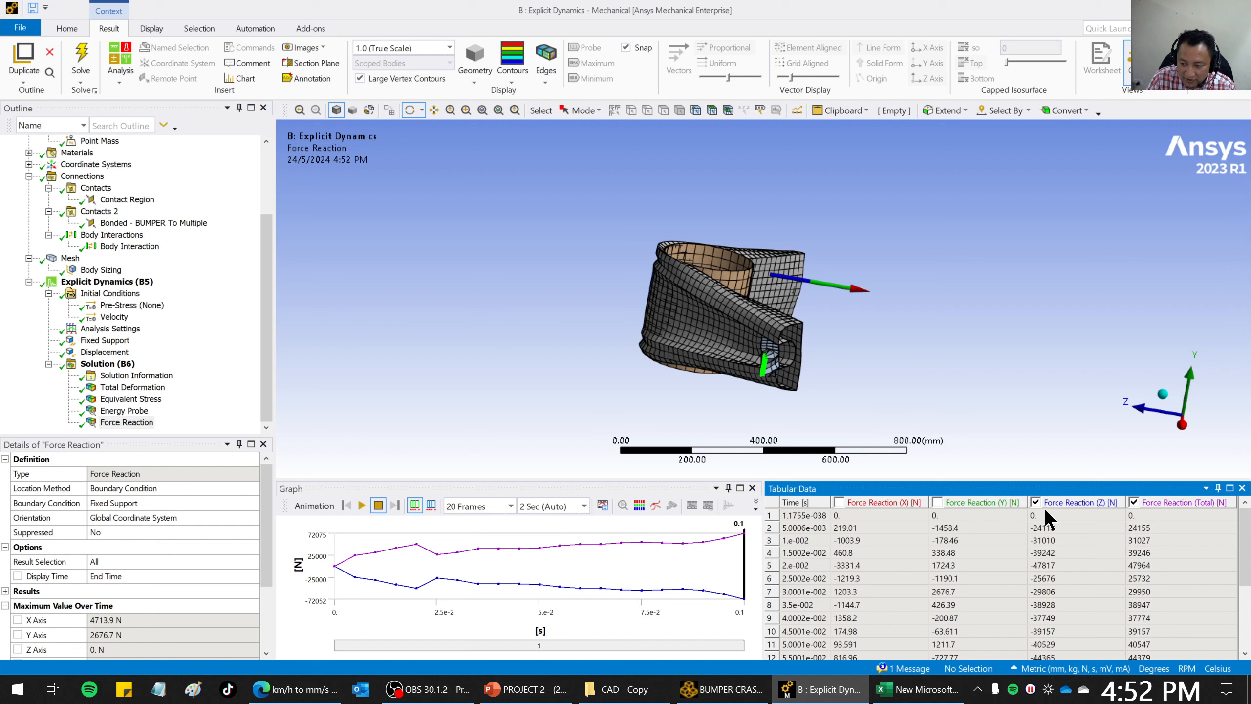
pyautogui.click(1036, 502)
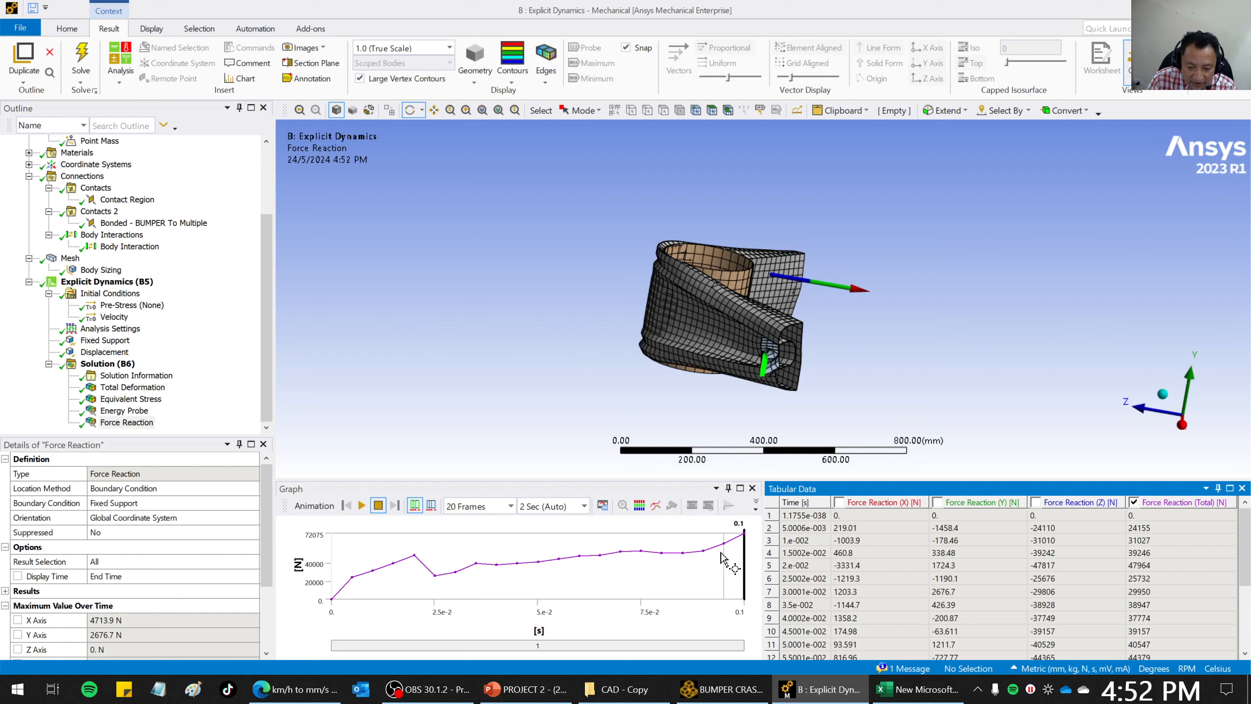
# Play the Force Reaction animation of the crash at 20 frames and stop it.
pyautogui.moveTo(865, 347); pyautogui.dragTo(981, 277)
pyautogui.click(363, 507)
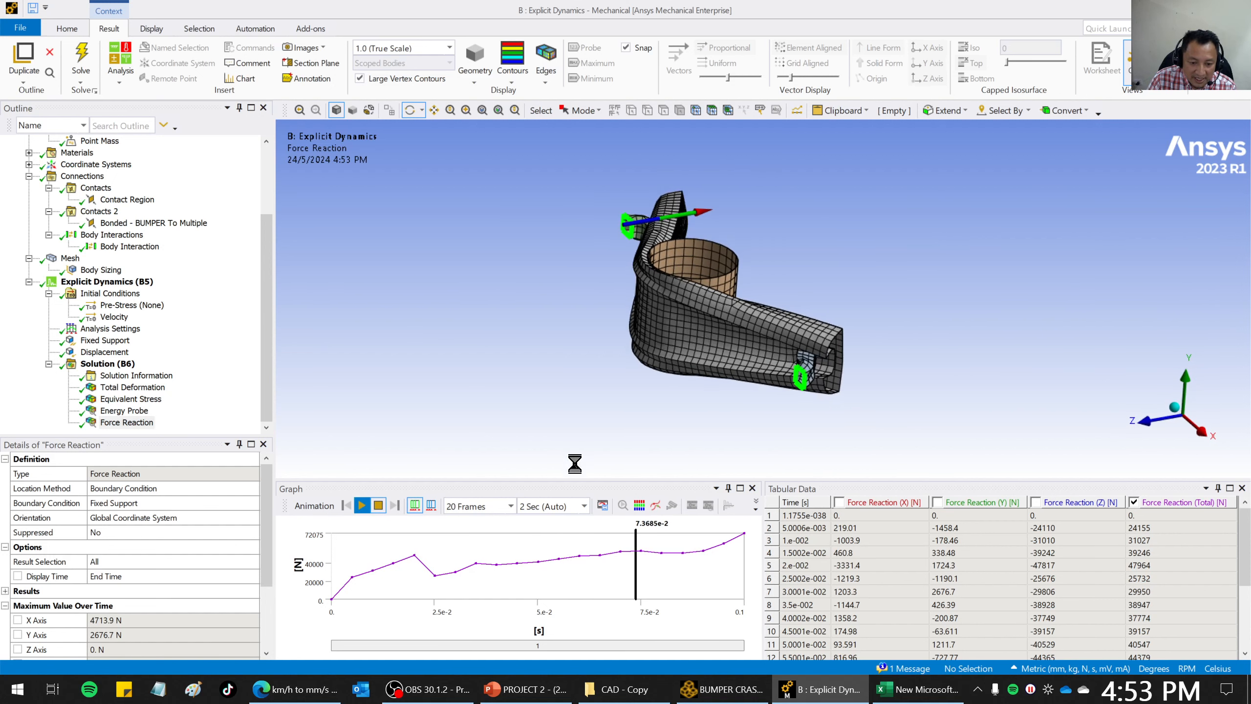
pyautogui.click(378, 505)
# Set the Force Reaction animation to 5 frames, play it and stop it.
pyautogui.click(511, 506)
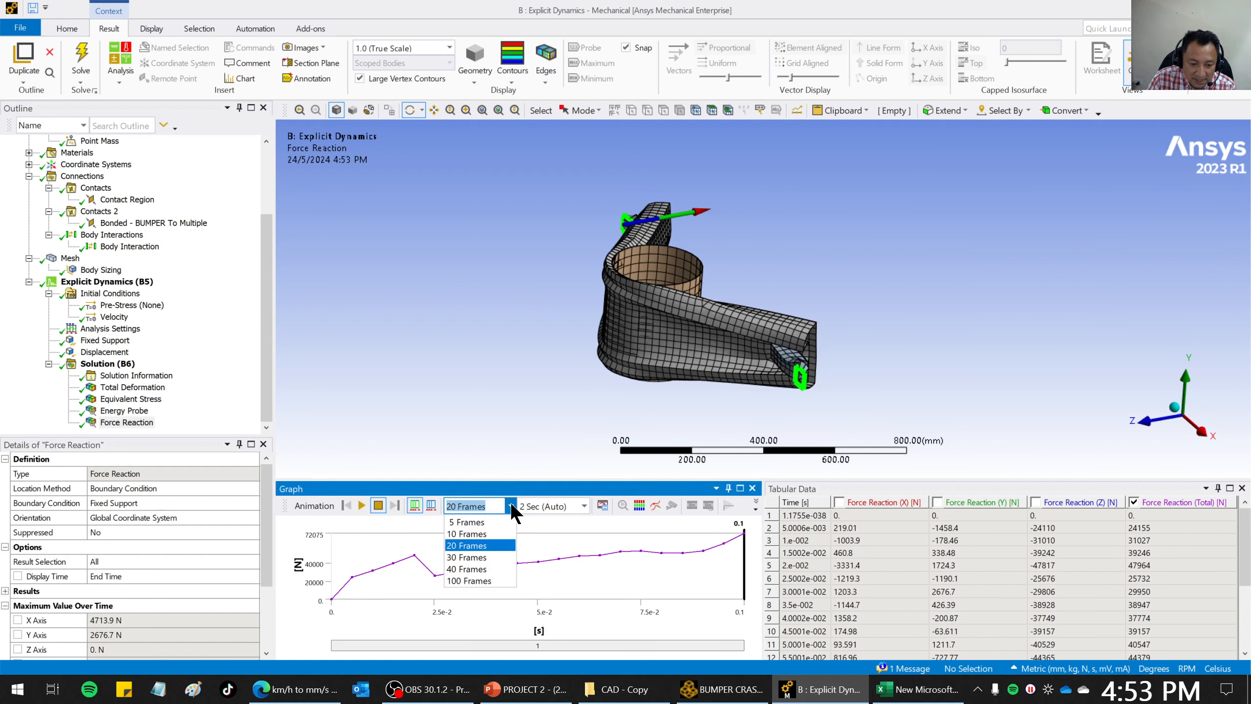
pyautogui.click(476, 521)
pyautogui.click(363, 504)
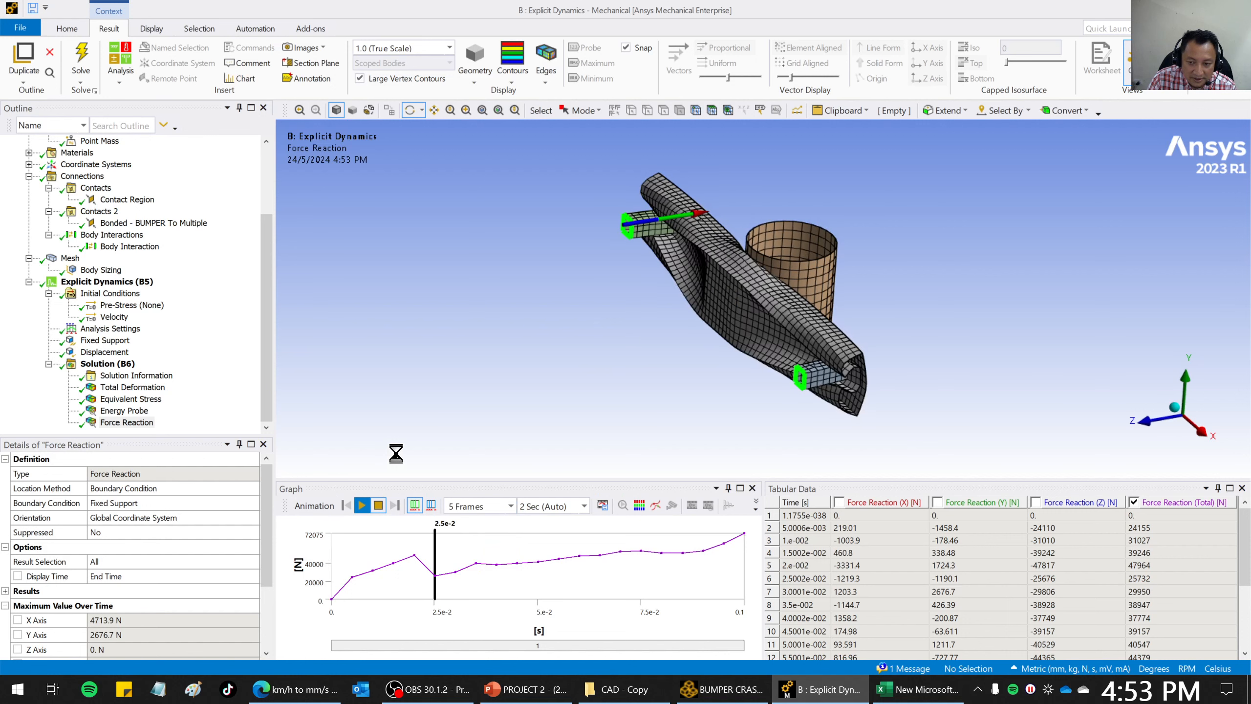
pyautogui.click(377, 506)
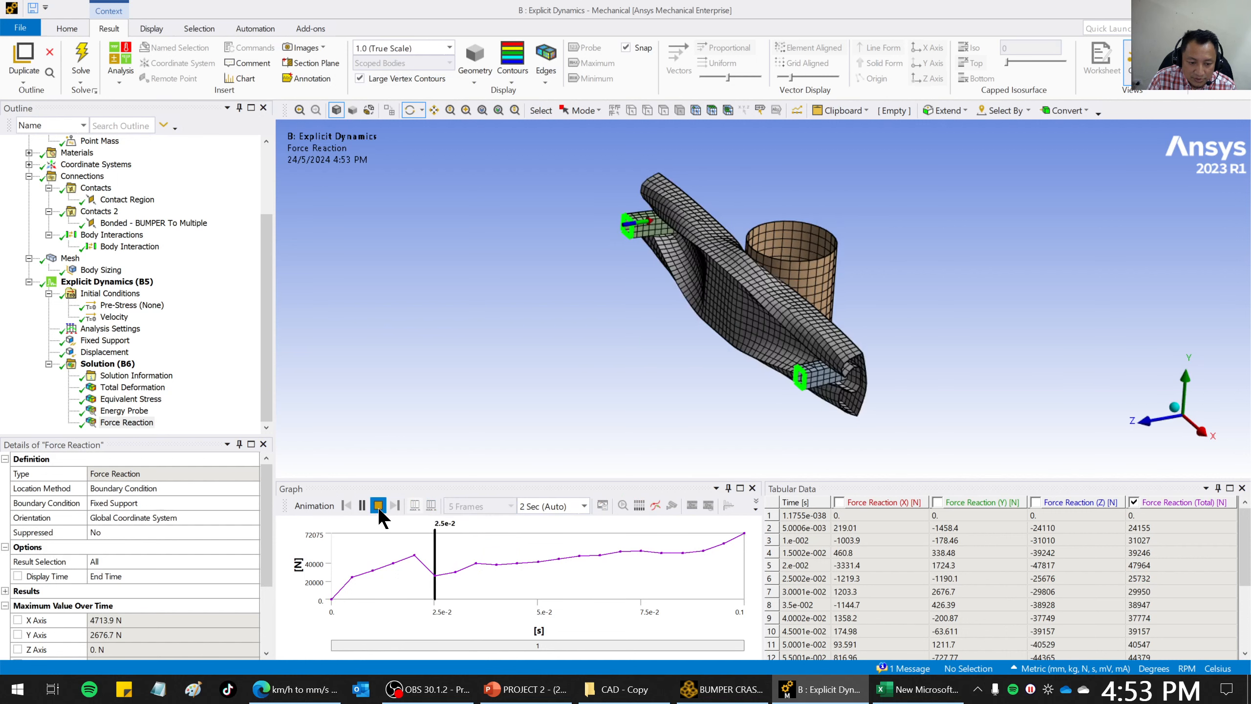
# Set the result animation to 30 frames over 10 seconds, play it and stop it.
pyautogui.click(510, 507)
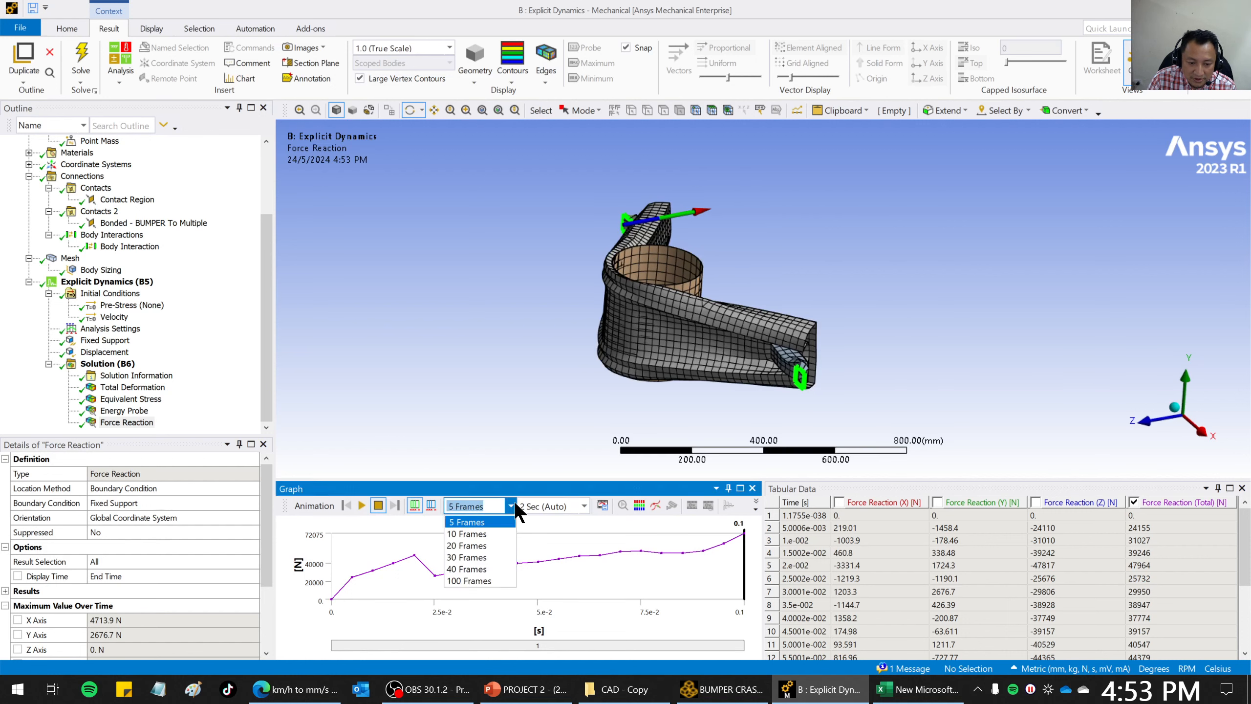
pyautogui.click(470, 557)
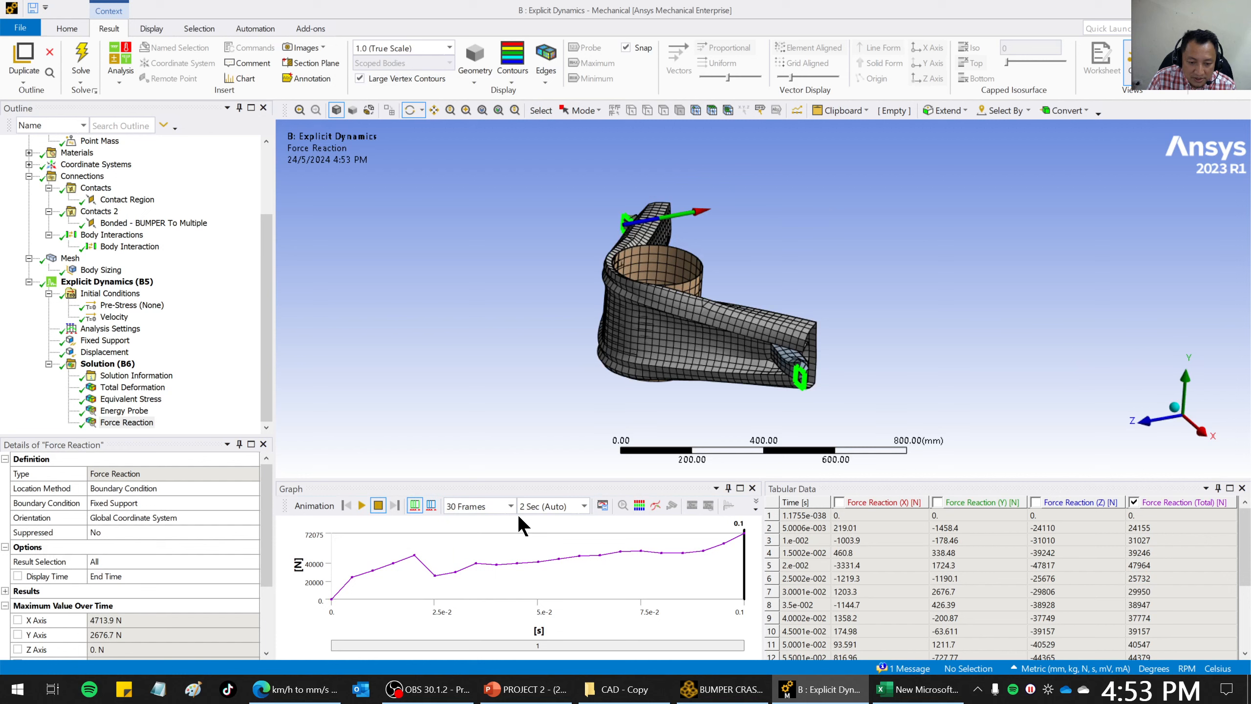
pyautogui.click(584, 506)
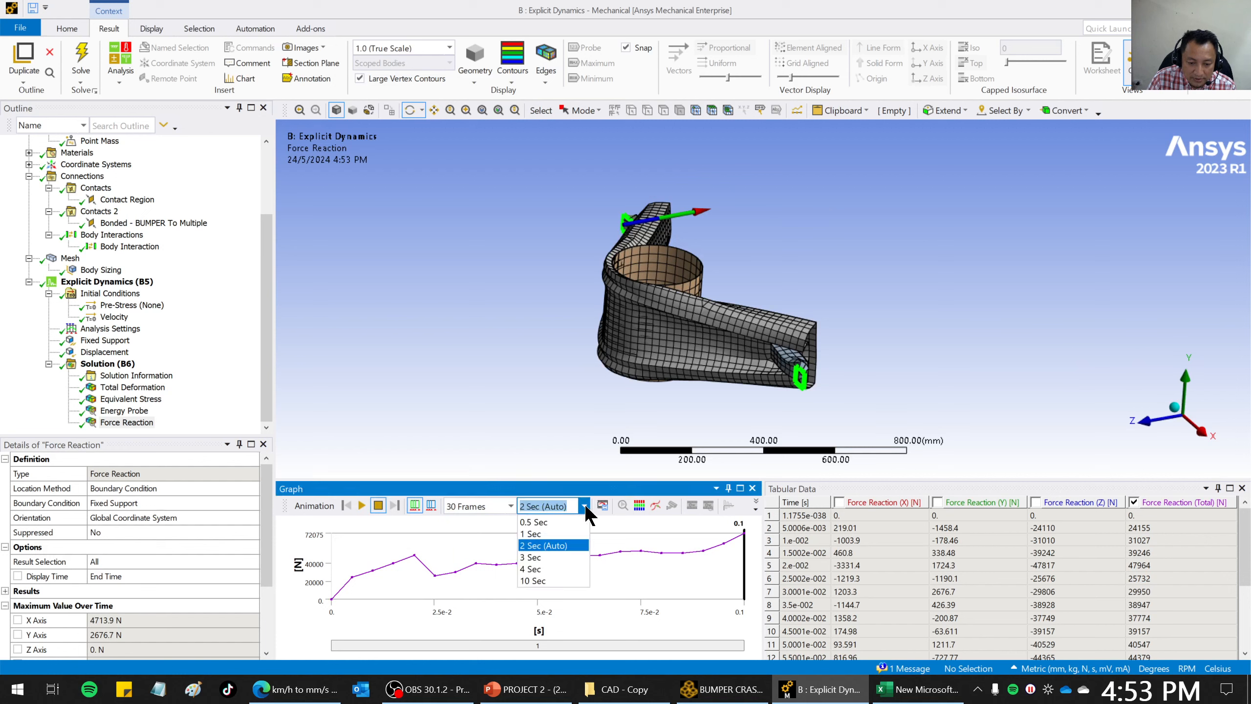
pyautogui.click(544, 581)
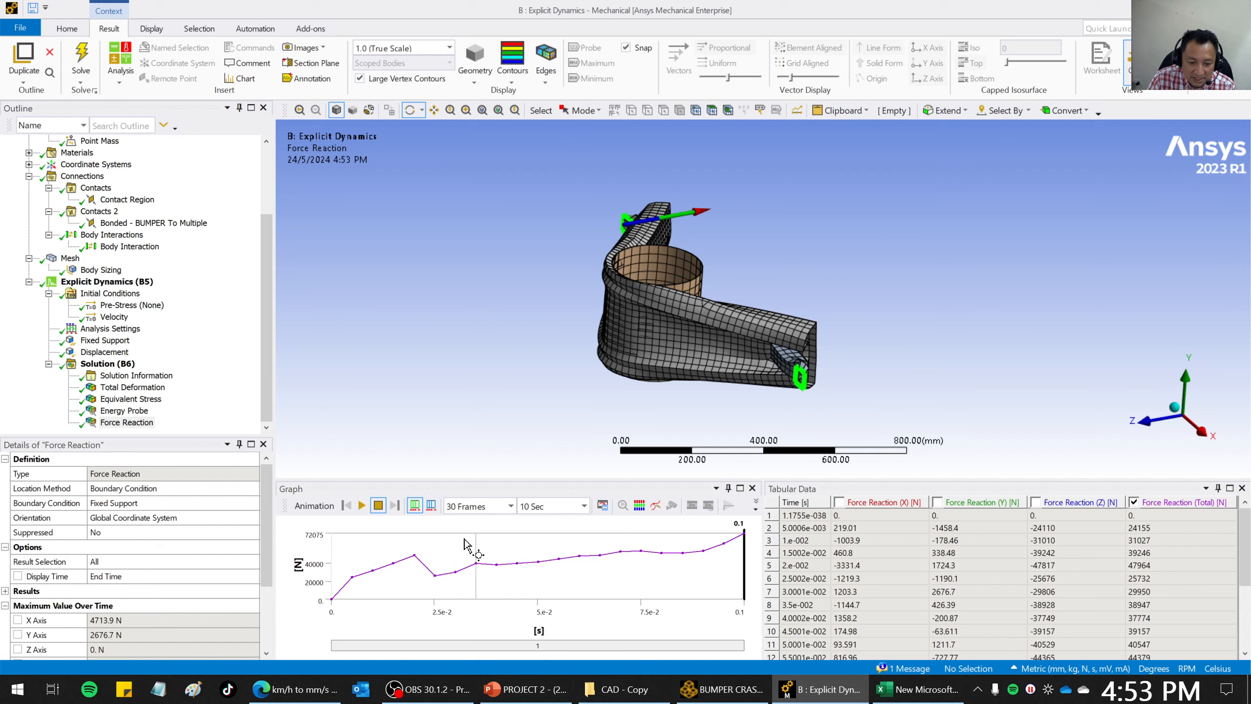
pyautogui.click(362, 506)
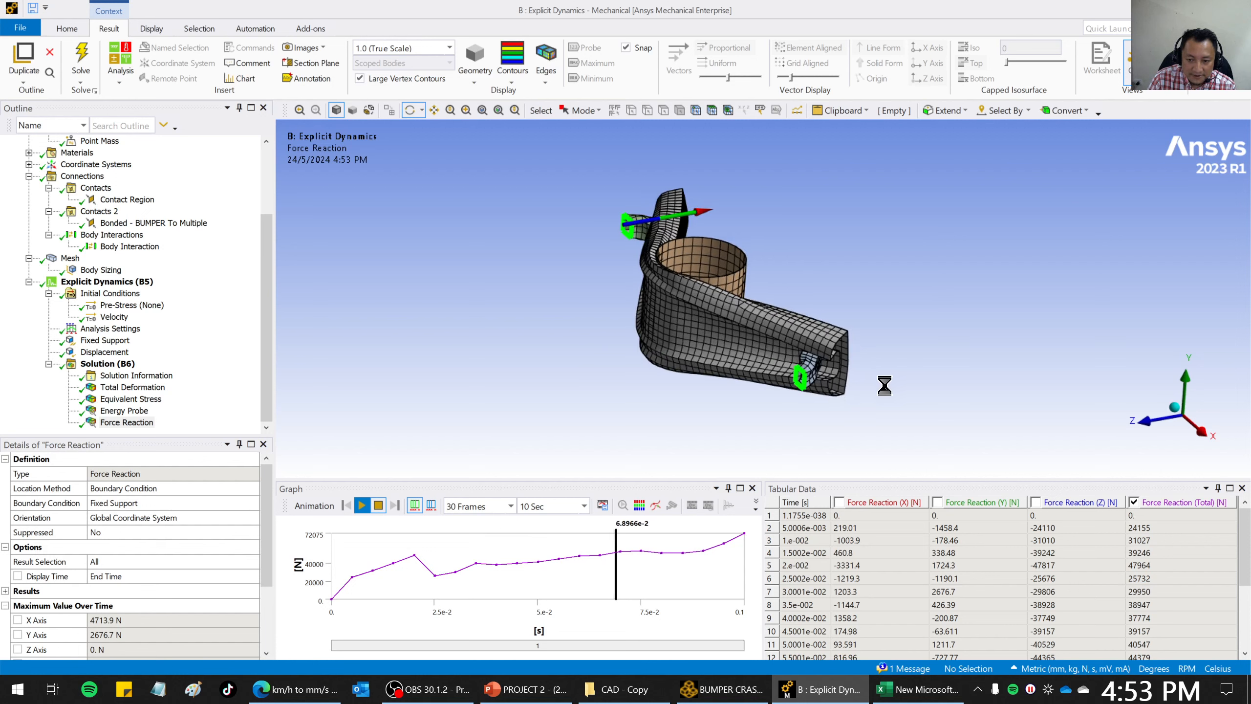
pyautogui.click(378, 506)
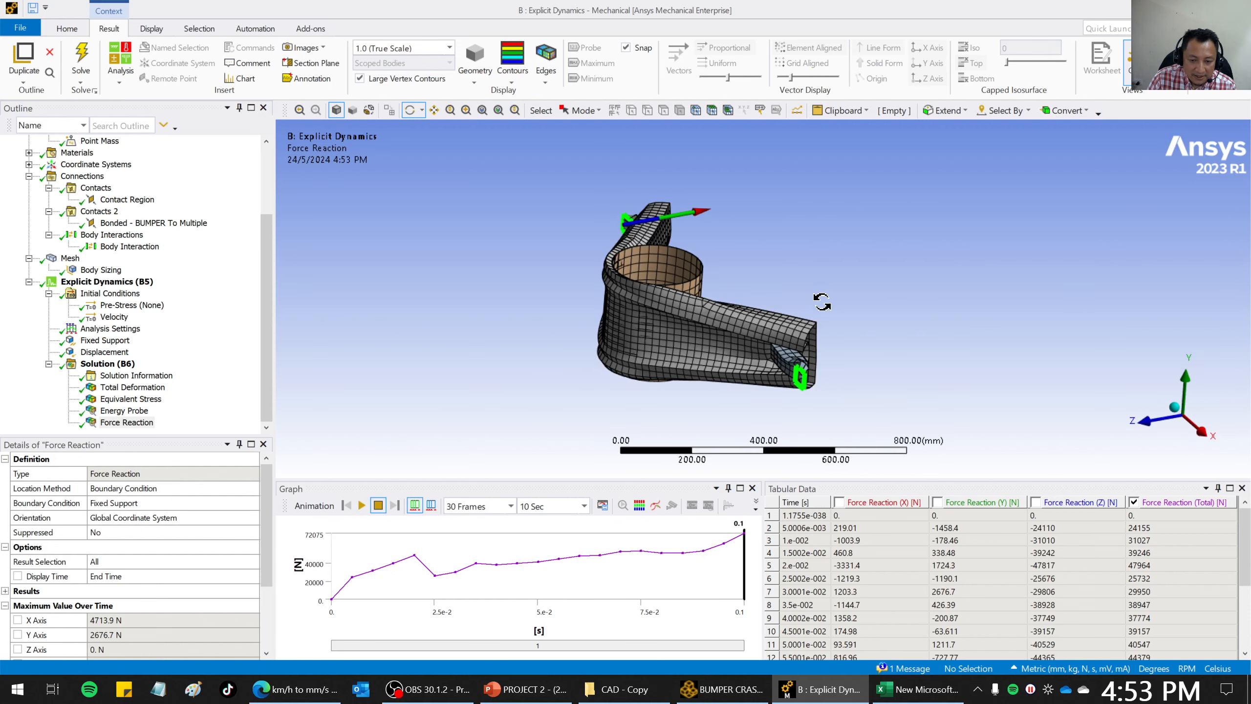
# Open the details of the BUMPER body under Geometry and select its Thickness property.
pyautogui.scroll(1, 269, 309)
pyautogui.scroll(2, 269, 309)
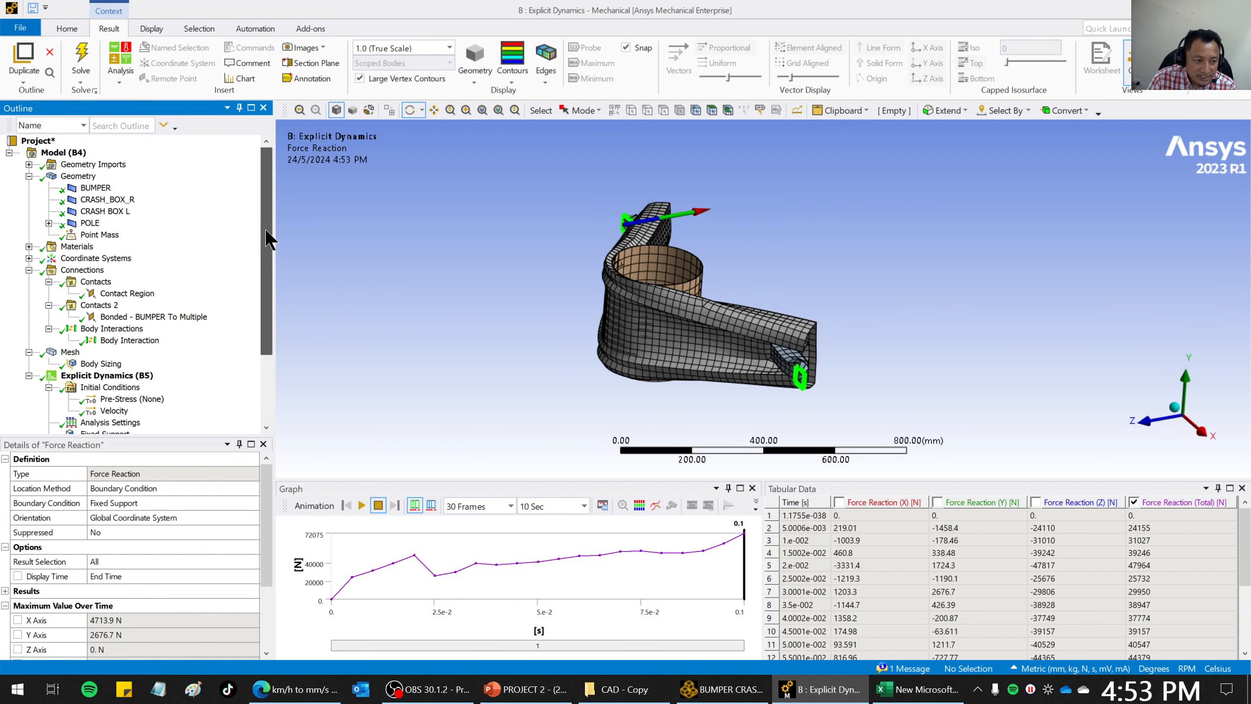
pyautogui.click(88, 189)
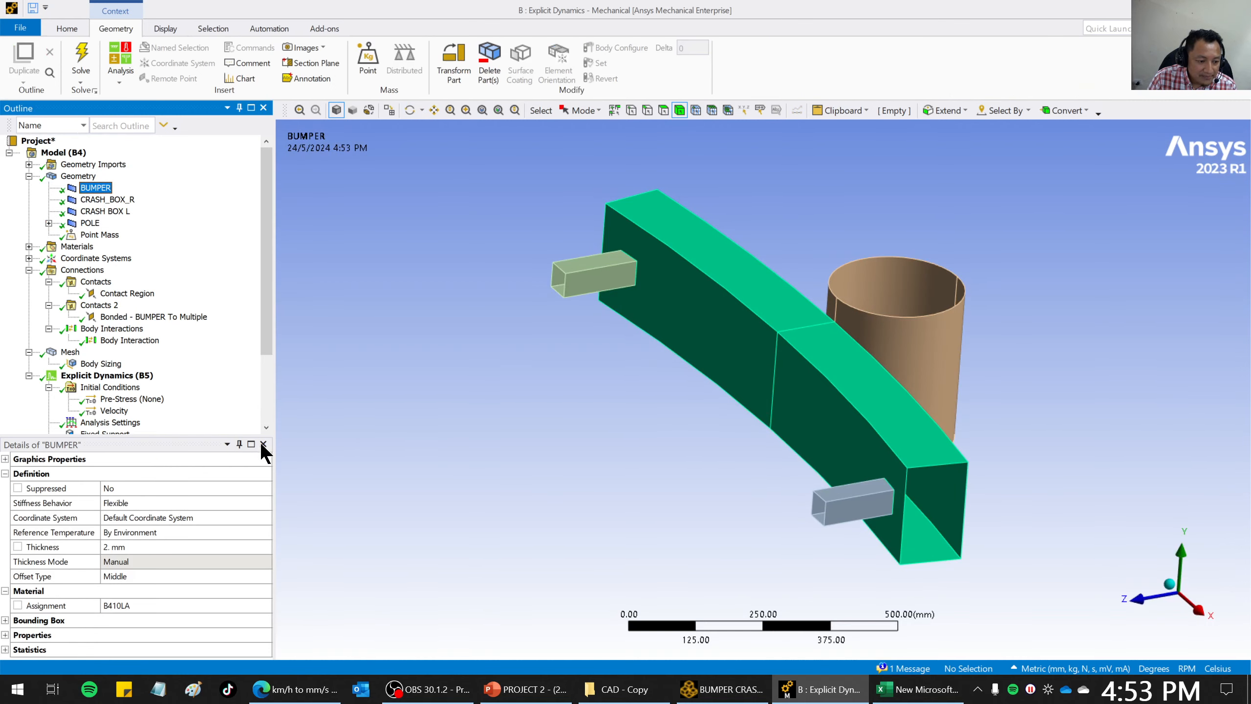
pyautogui.click(131, 547)
# Check the Study 2 thickness requirements in the PROJECT 2 presentation and the kinetic energy table in Excel, and return to Ansys Mechanical.
pyautogui.click(525, 689)
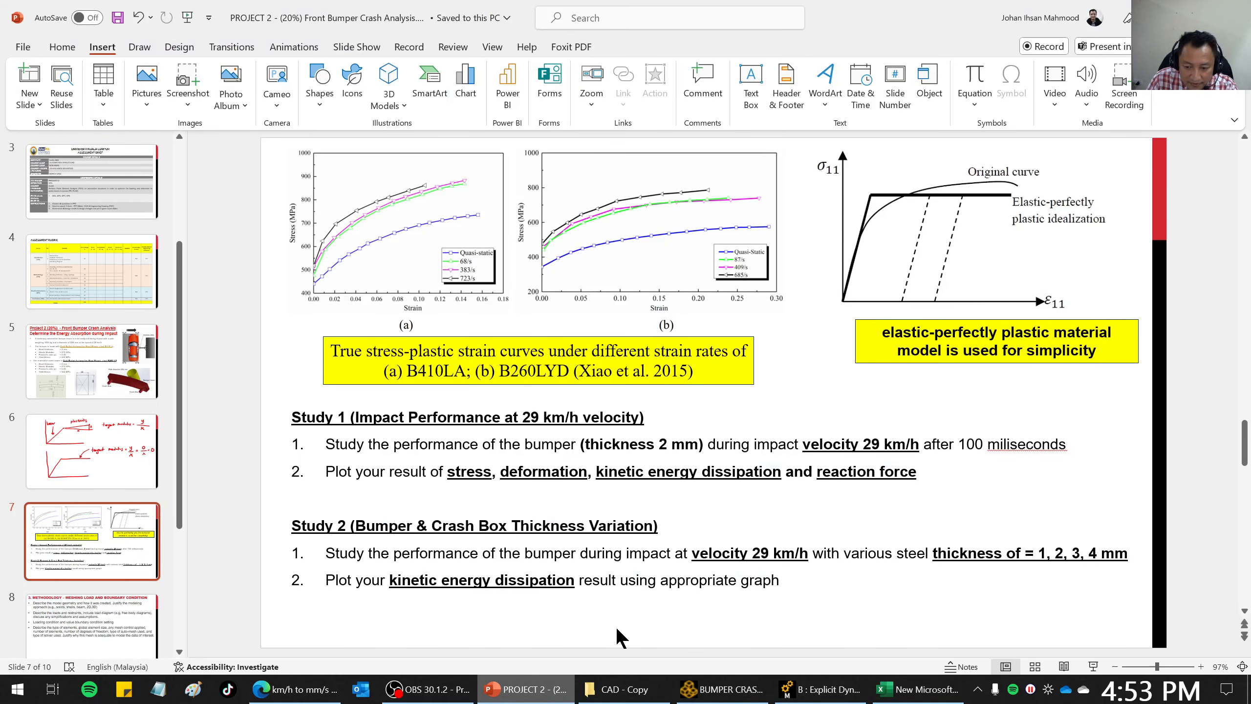
pyautogui.click(912, 689)
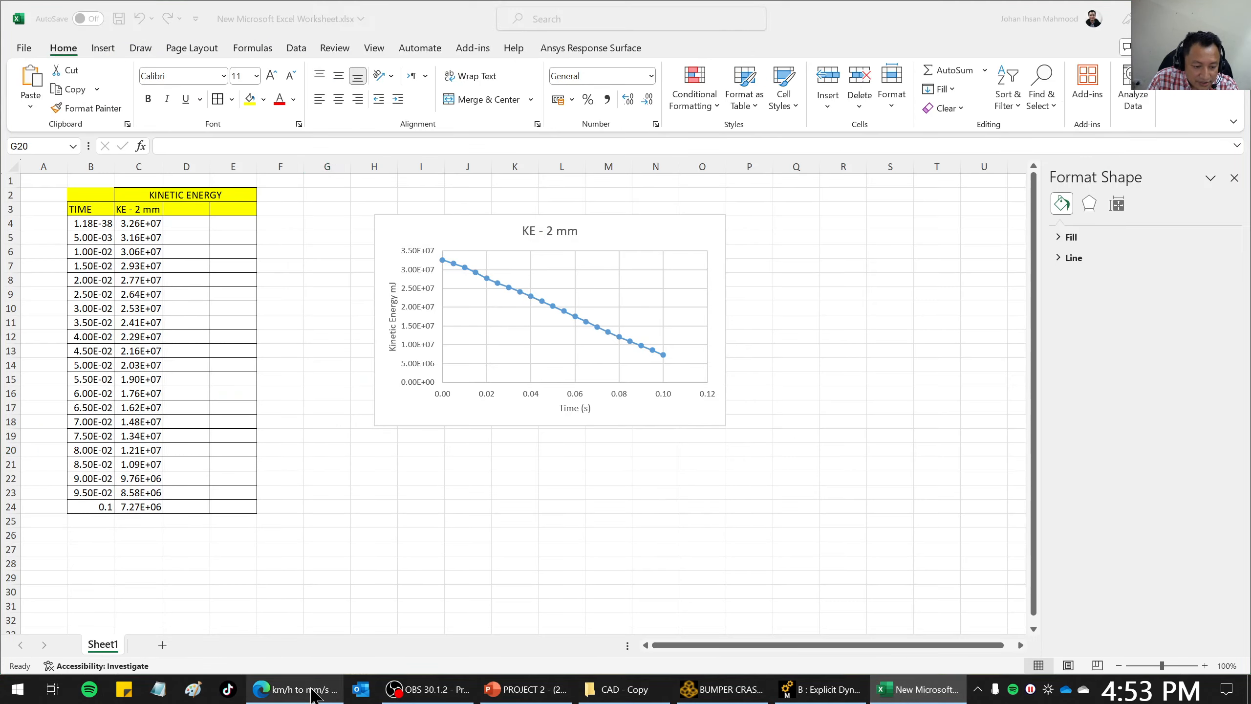
pyautogui.click(295, 689)
pyautogui.click(821, 689)
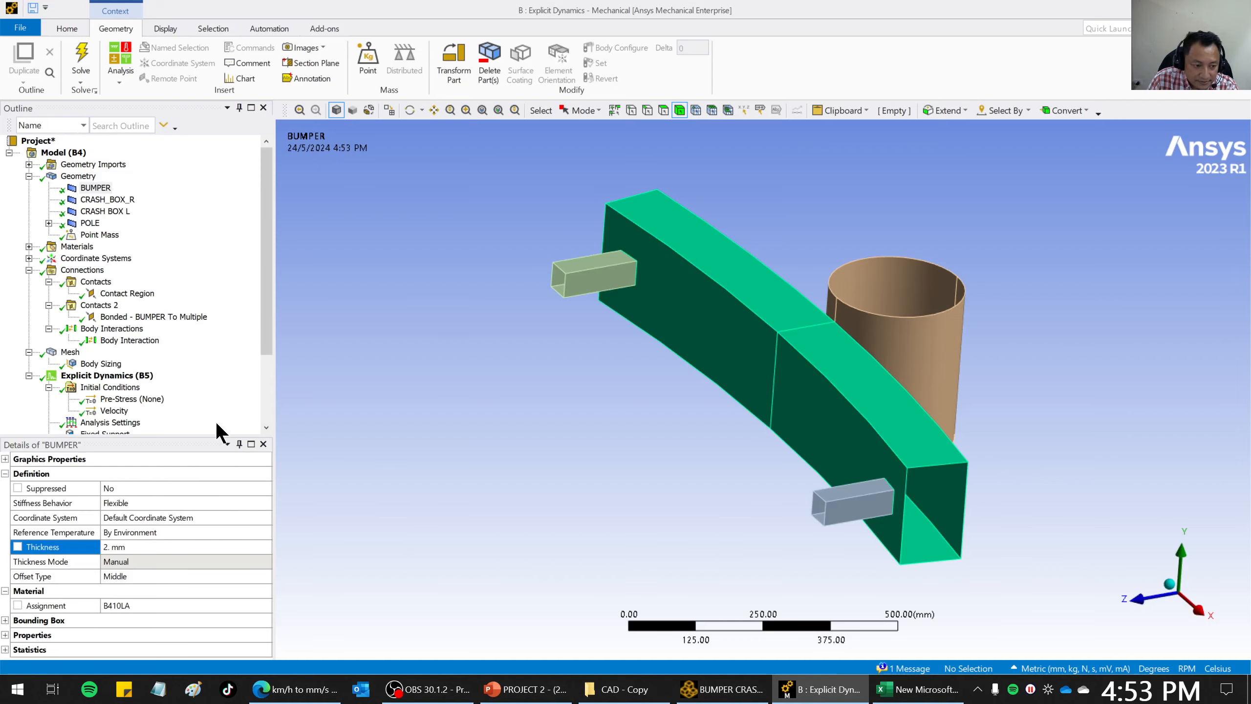
# Set the thickness of the BUMPER, CRASH_BOX_R and CRASH BOX L bodies to 1 mm.
pyautogui.click(192, 546)
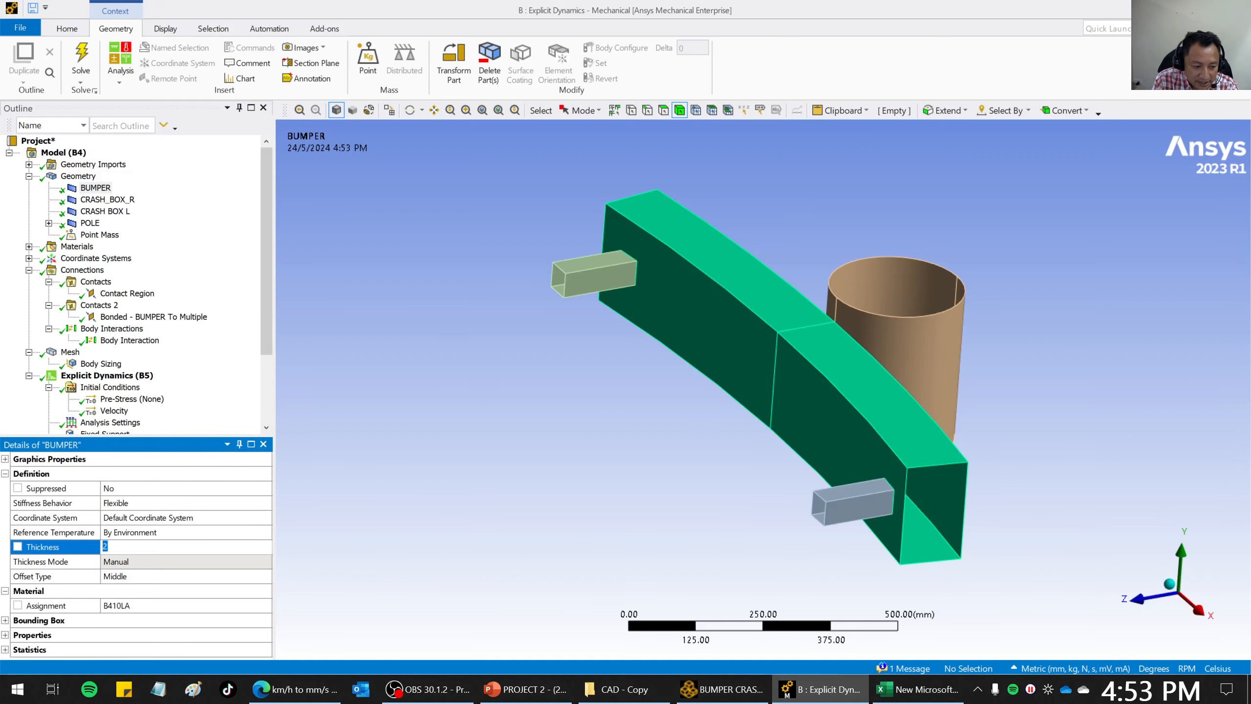
pyautogui.press('Return')
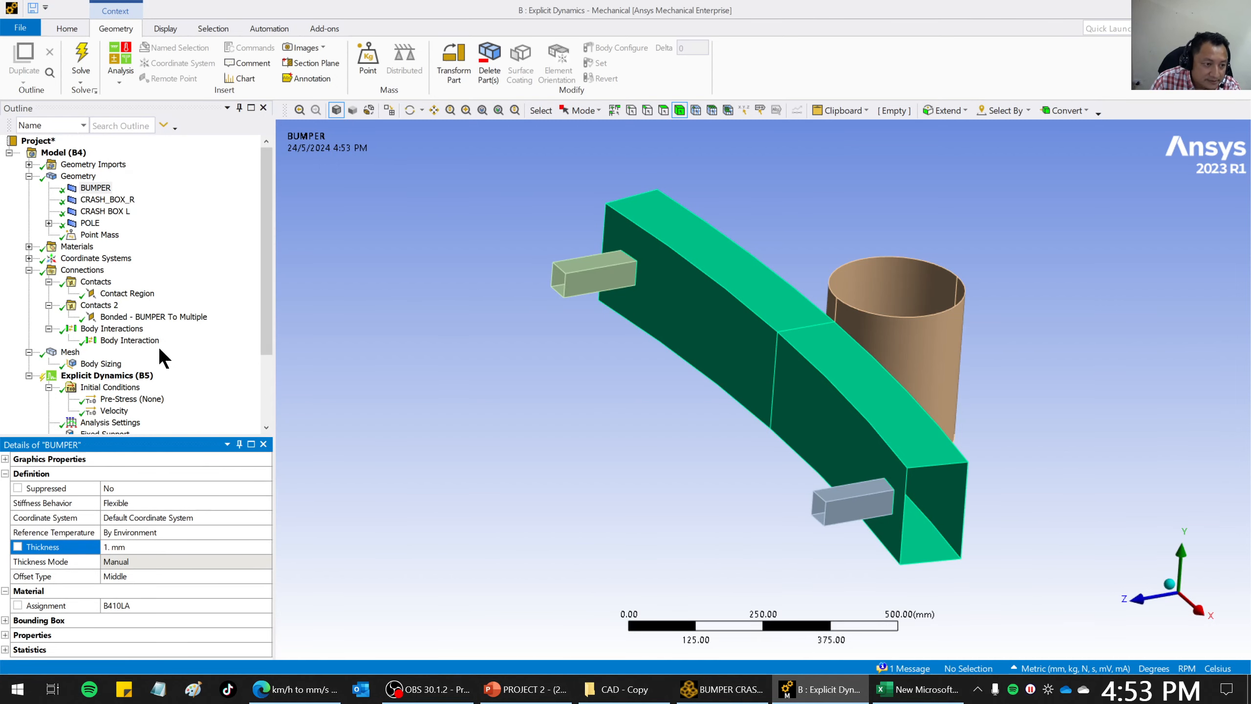
pyautogui.click(112, 200)
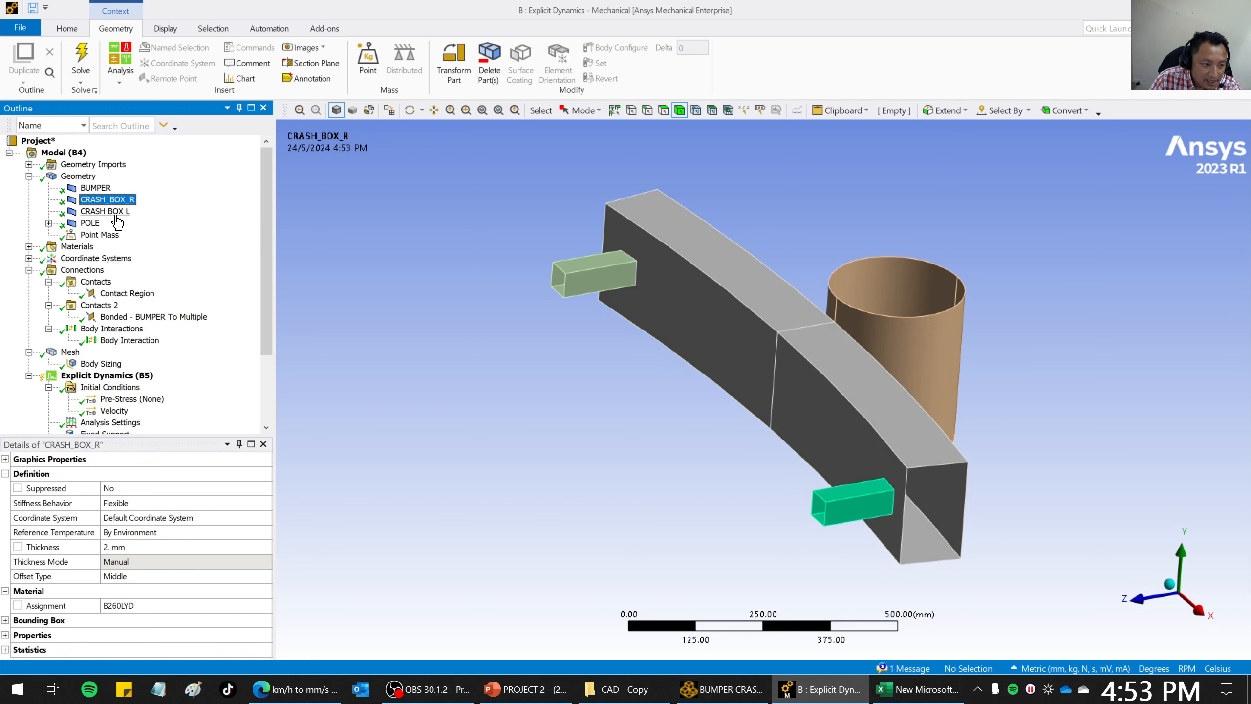
pyautogui.click(136, 545)
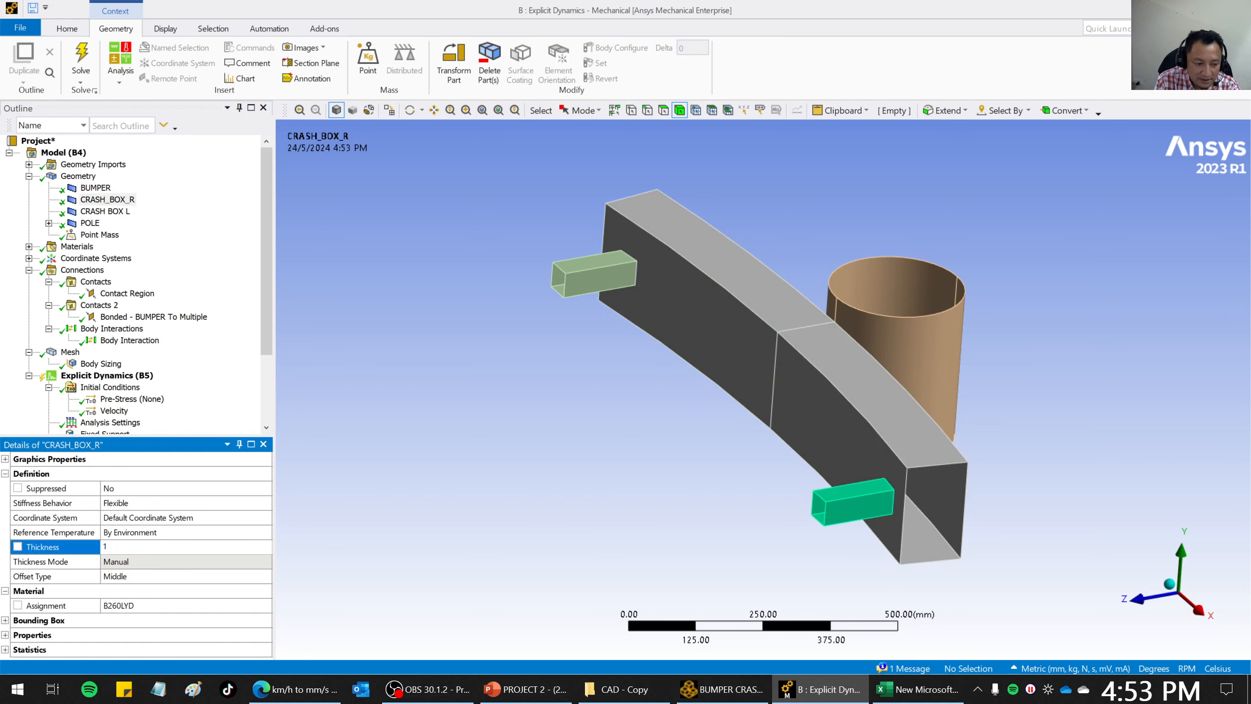
pyautogui.press('Return')
pyautogui.click(112, 212)
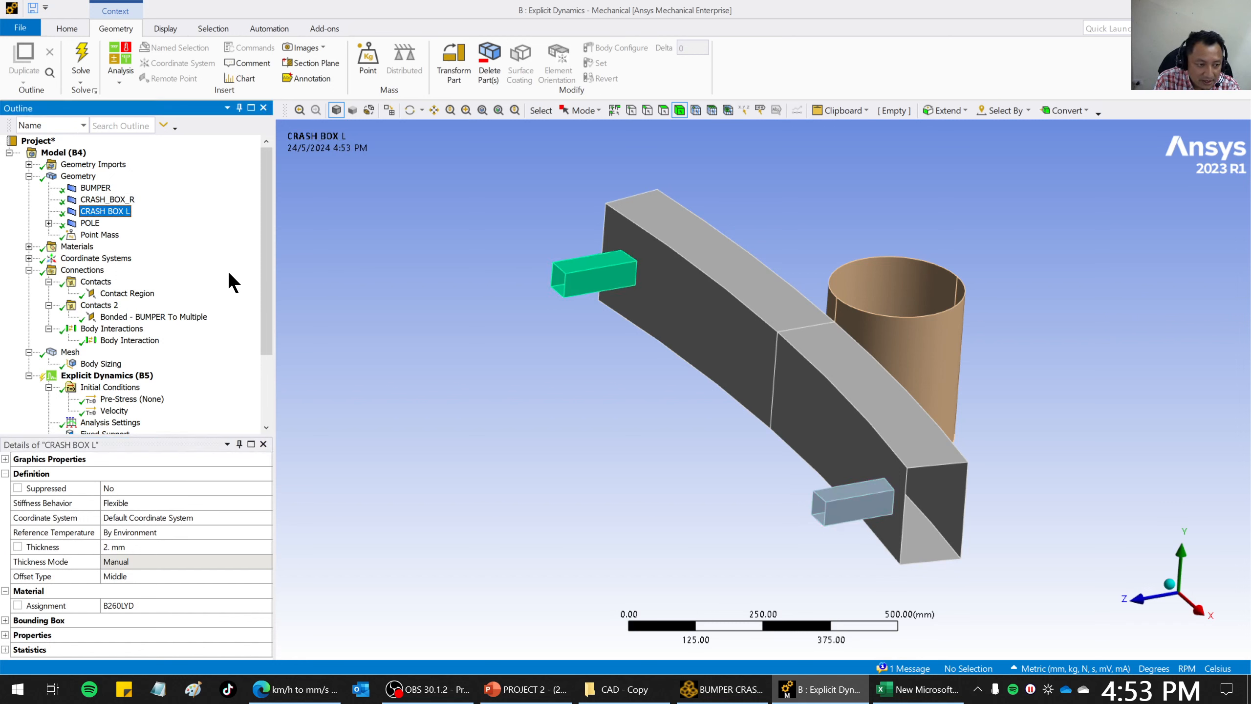
pyautogui.click(177, 547)
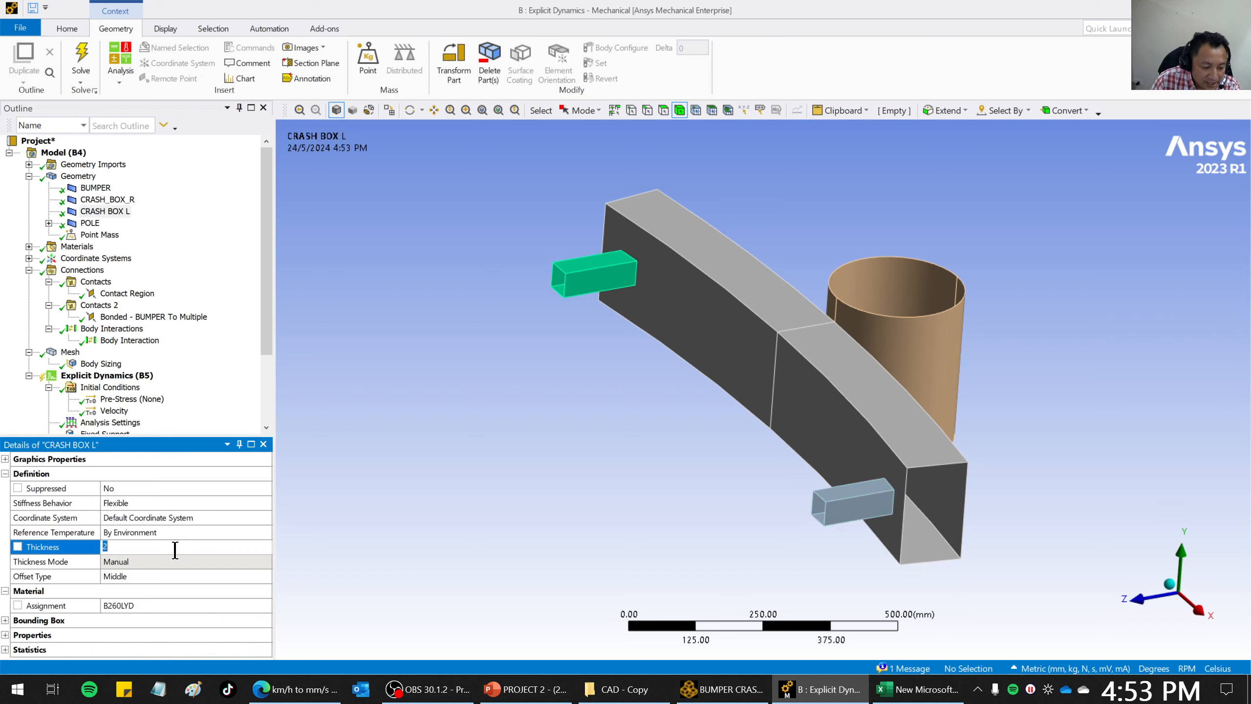
pyautogui.write('1')
pyautogui.press('Return')
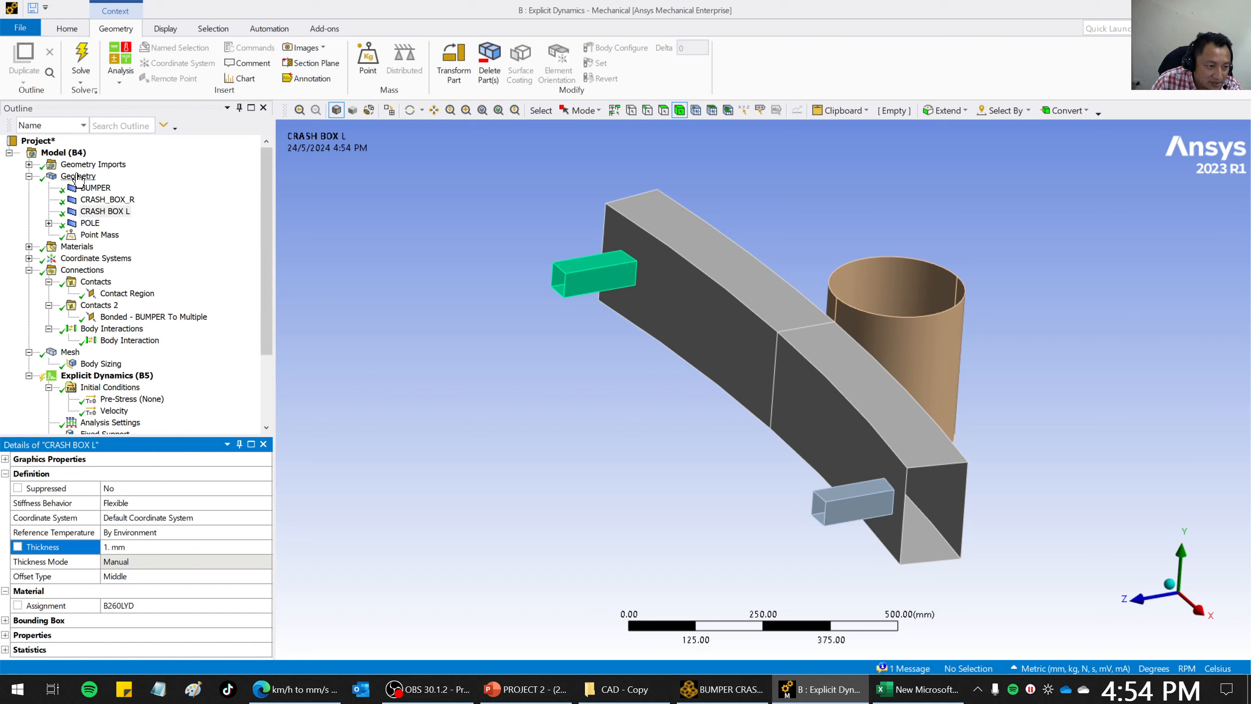
# Review the thickness entries of the BUMPER, CRASH_BOX_R and CRASH BOX L bodies.
pyautogui.click(99, 188)
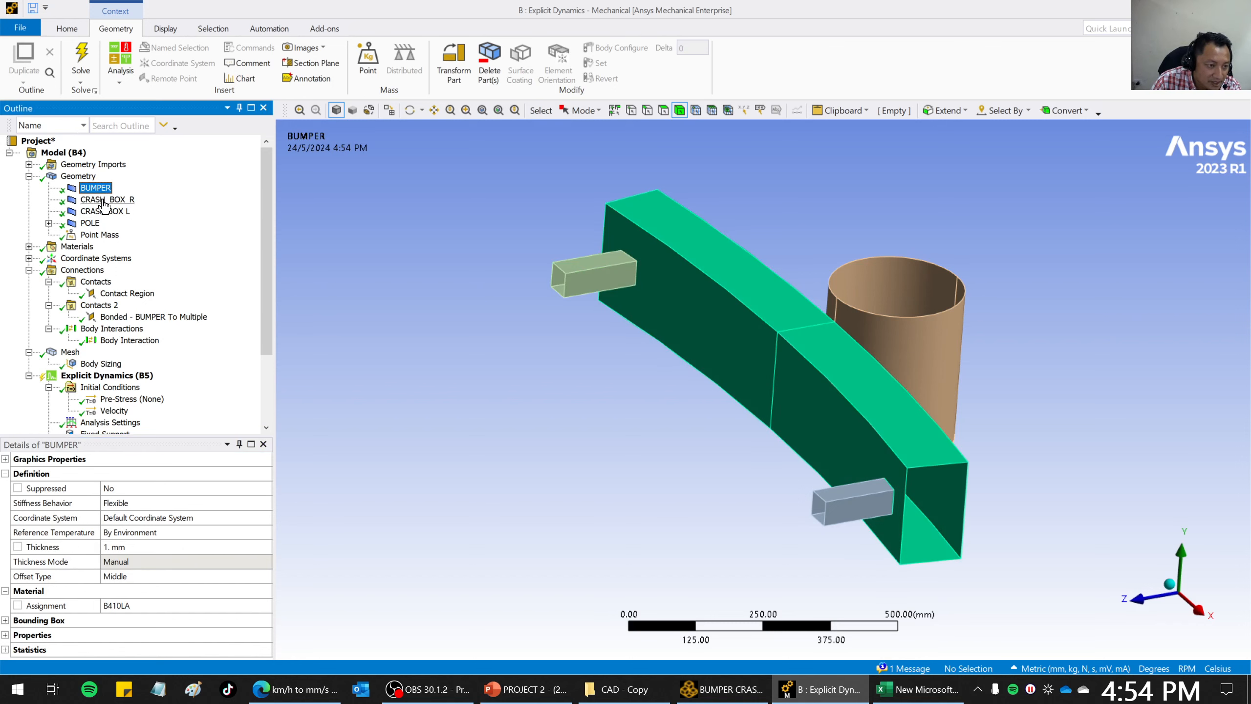
pyautogui.click(103, 200)
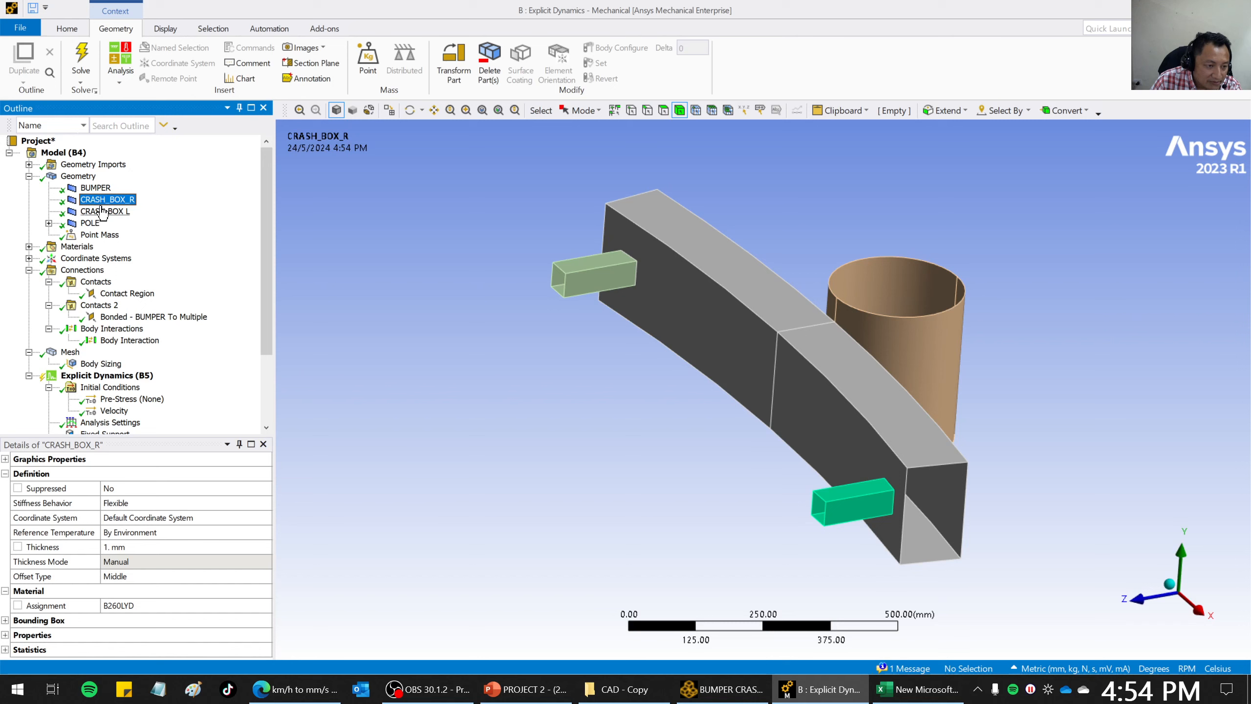
pyautogui.click(101, 213)
# Examine the details of the POLE body, including its mesh statistics and mass properties.
pyautogui.click(97, 224)
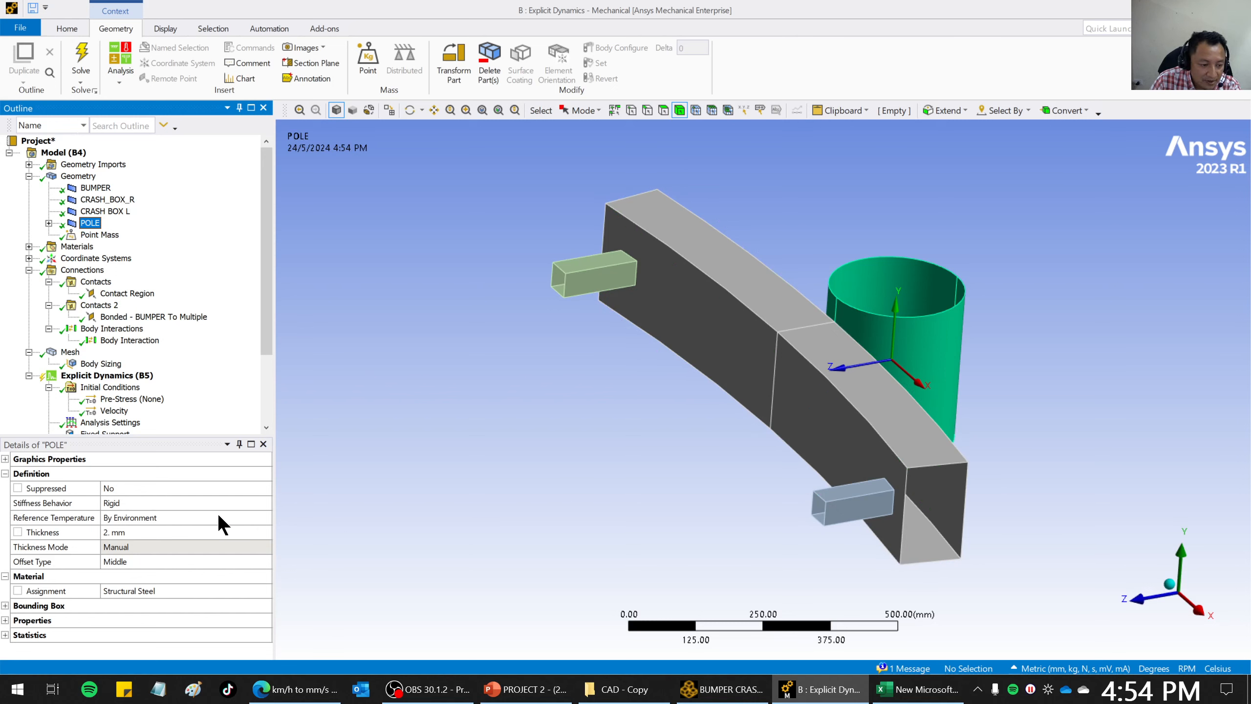
pyautogui.click(5, 635)
pyautogui.scroll(-1, 260, 584)
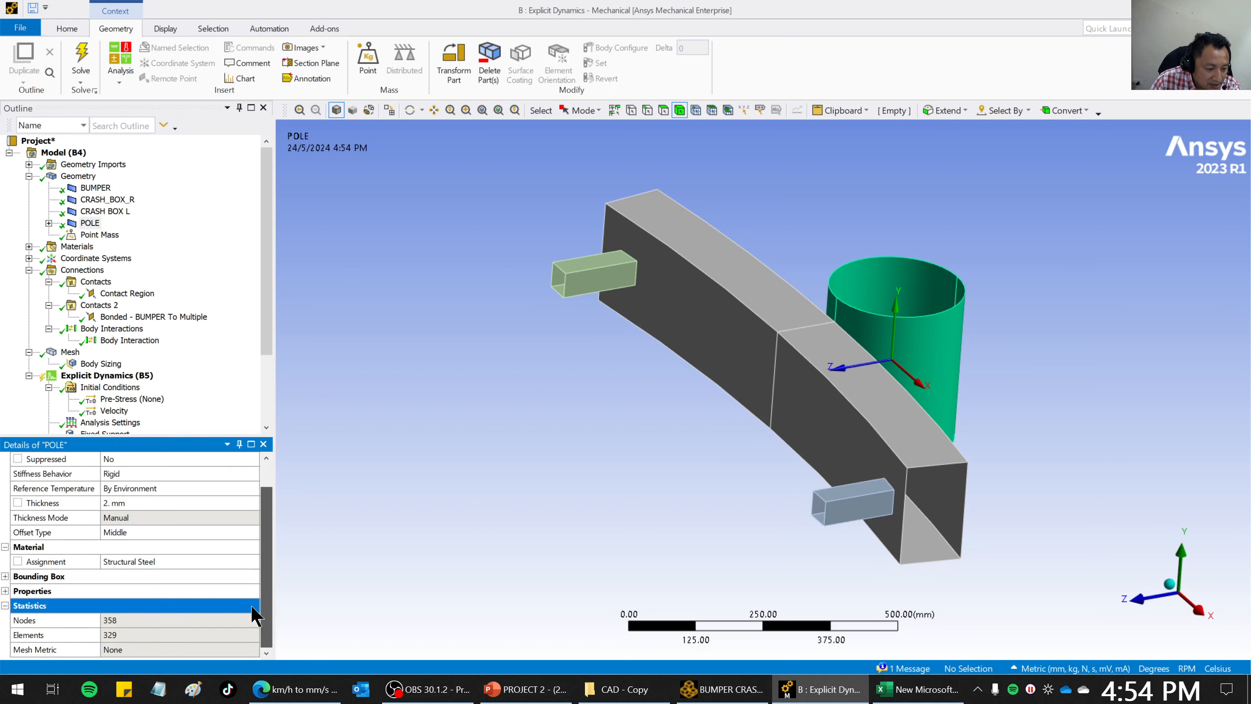
pyautogui.click(5, 591)
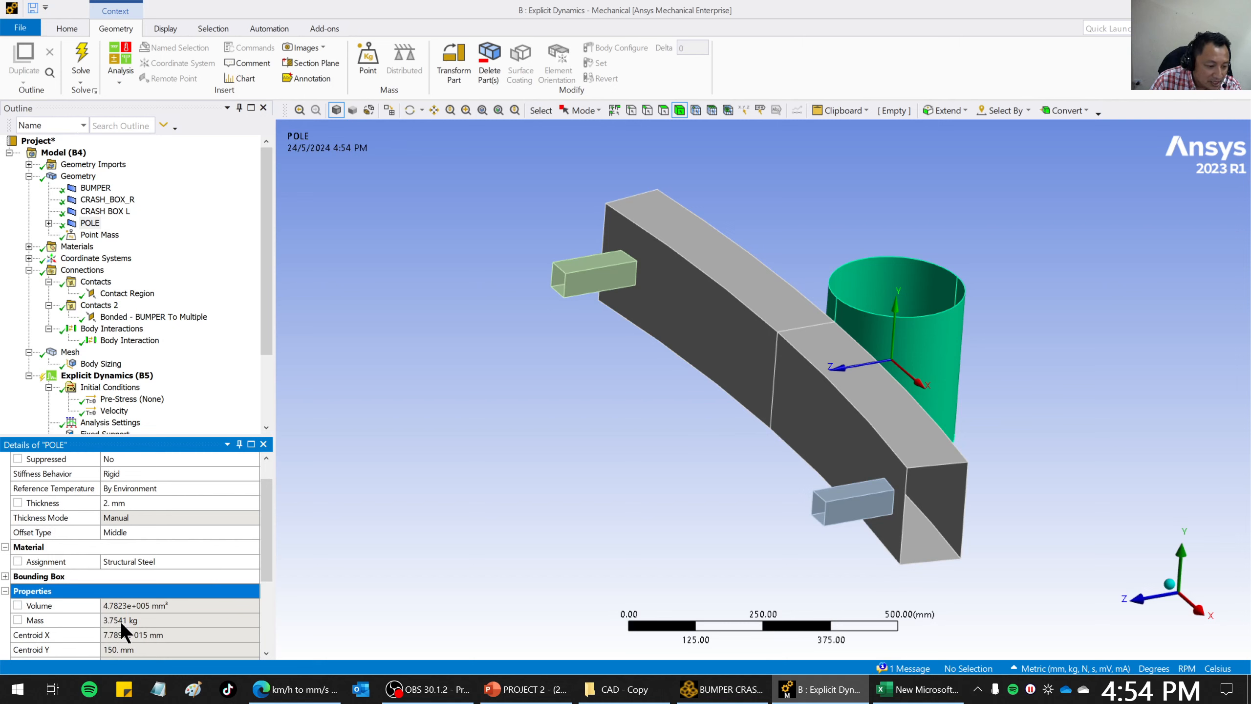
# Solve the Explicit Dynamics analysis again from Solution (B6).
pyautogui.moveTo(268, 315); pyautogui.dragTo(261, 423)
pyautogui.rightClick(92, 363)
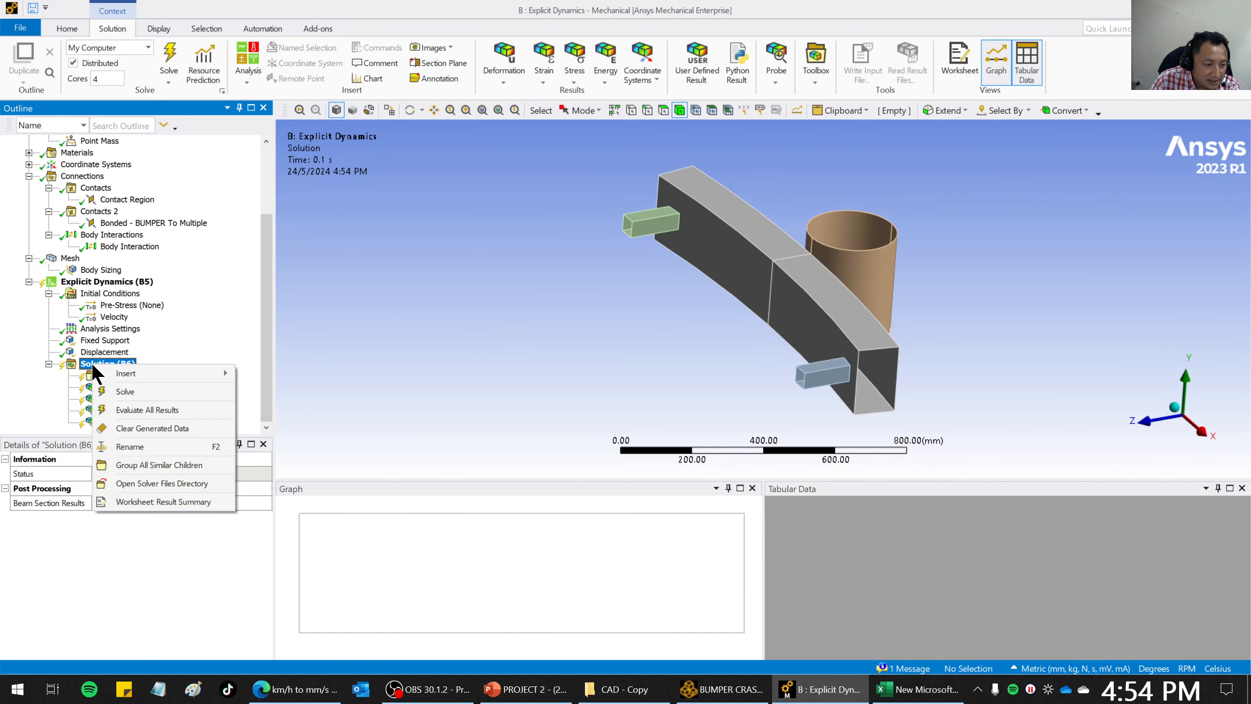
pyautogui.click(122, 393)
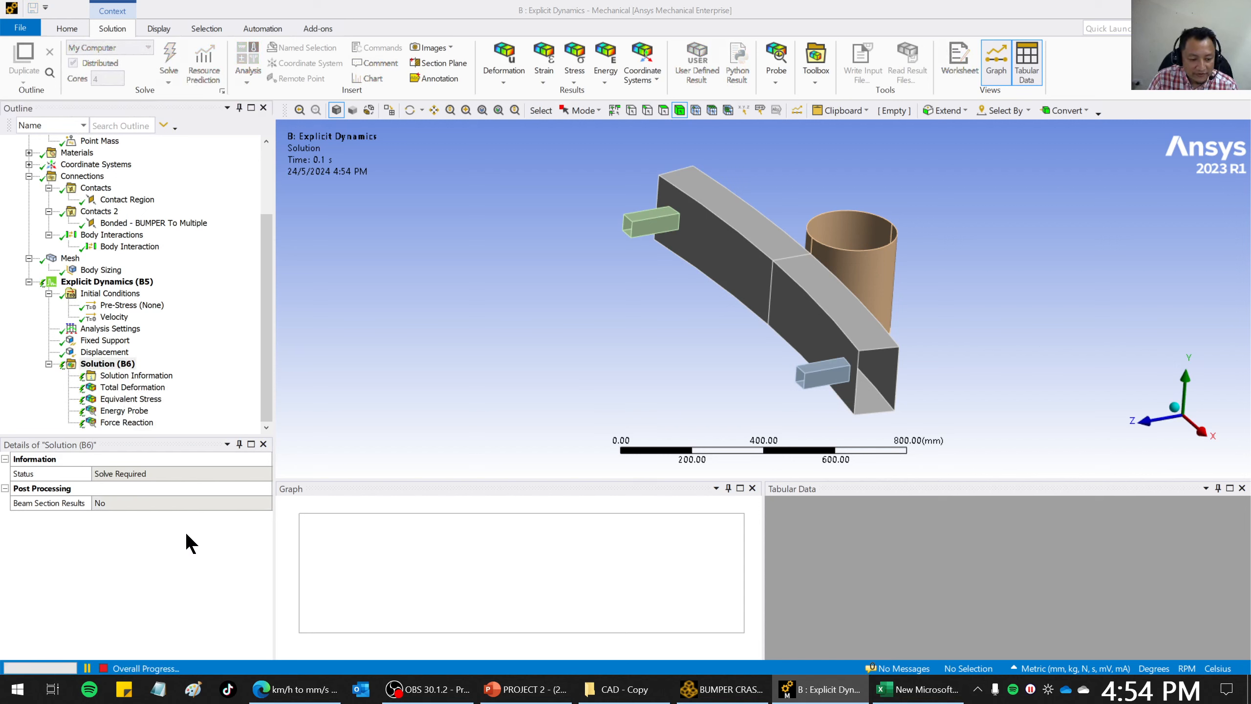
pyautogui.click(441, 690)
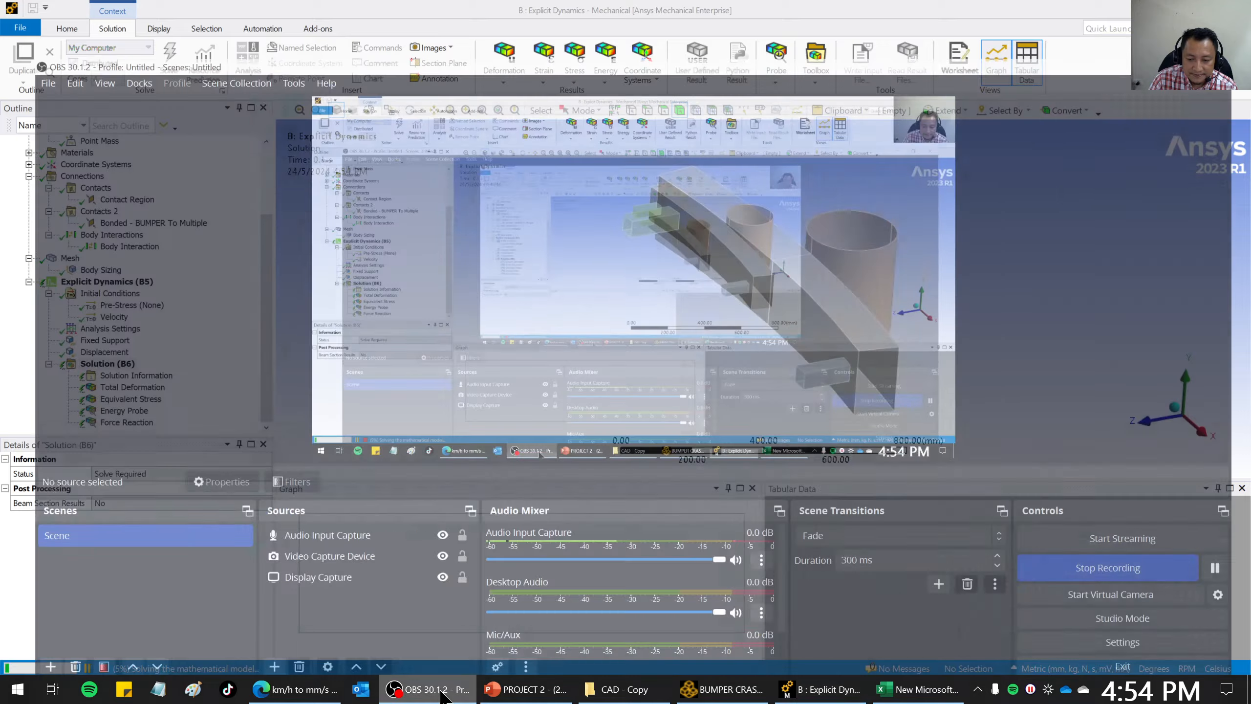
pyautogui.click(1234, 533)
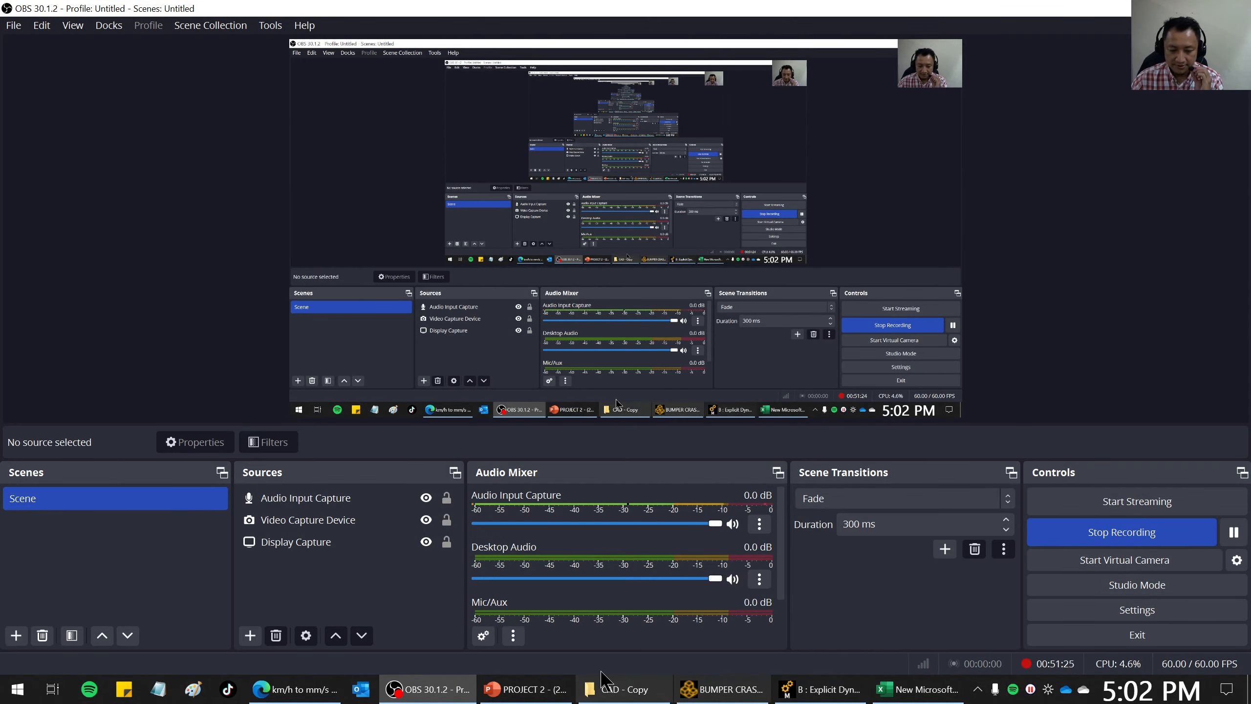
# Return to Ansys Mechanical, open the Total Deformation result and play its animation to examine the crash from several angles.
pyautogui.click(844, 690)
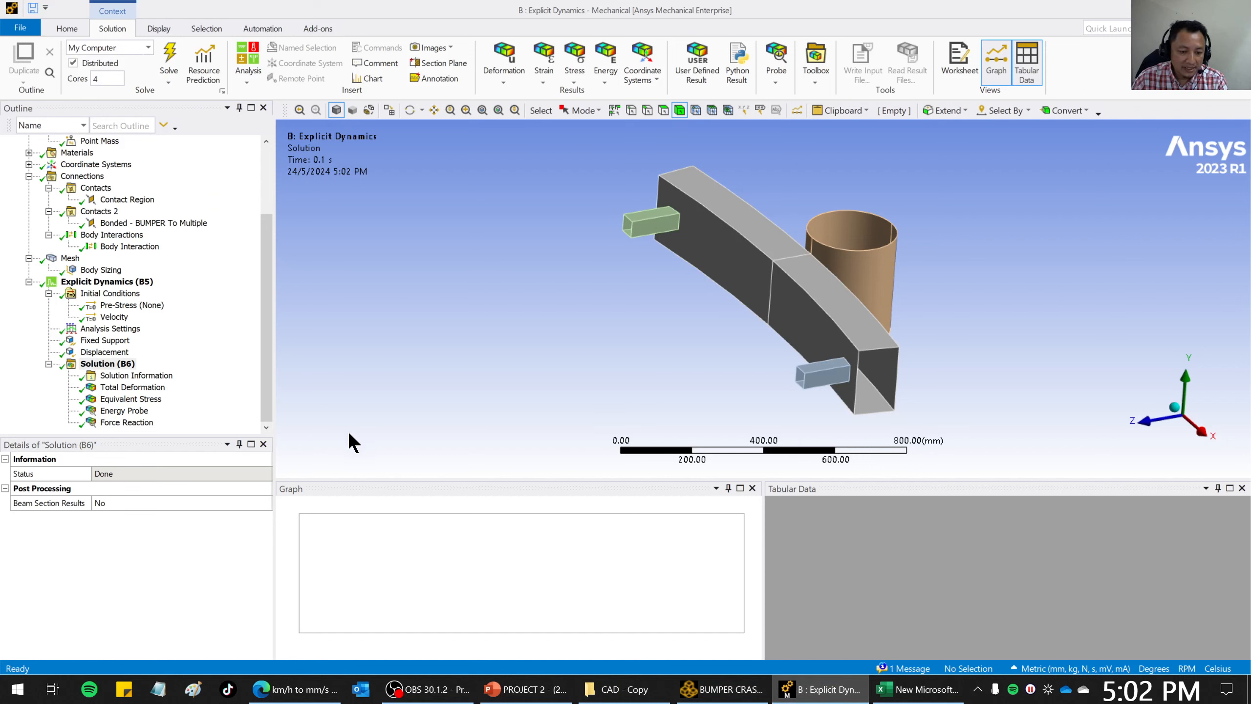
pyautogui.click(132, 388)
pyautogui.click(362, 505)
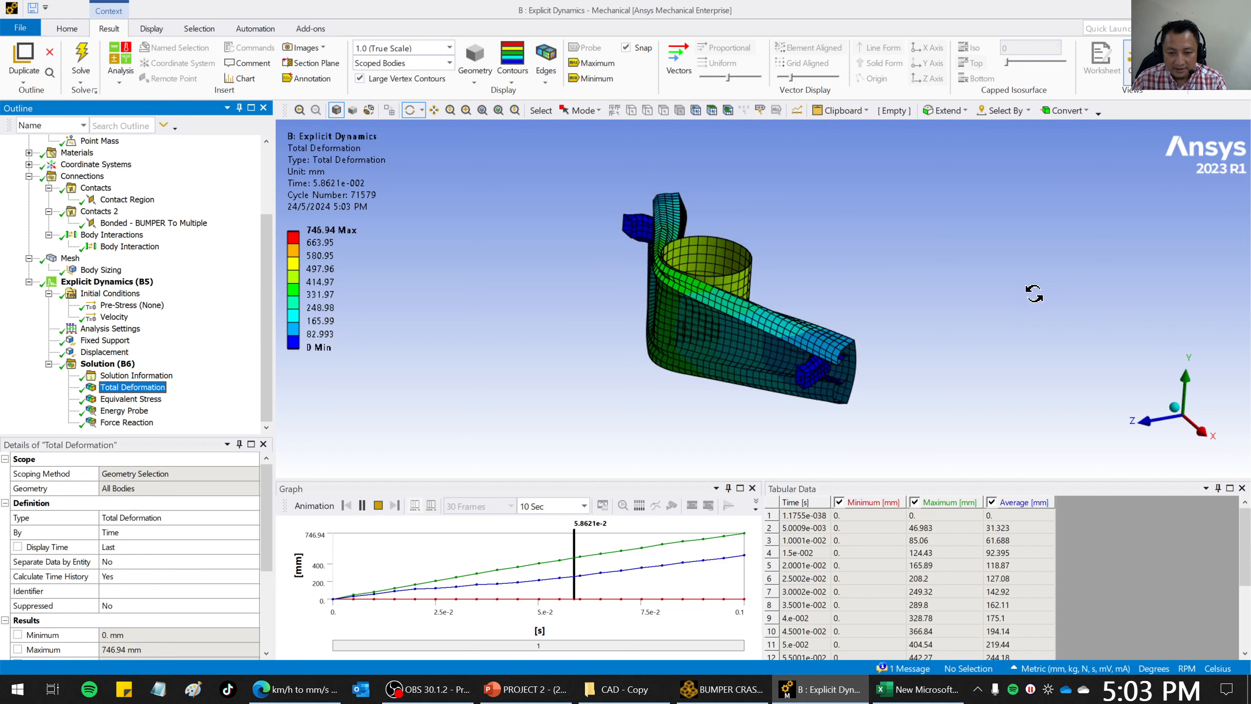
pyautogui.moveTo(818, 316); pyautogui.dragTo(830, 373)
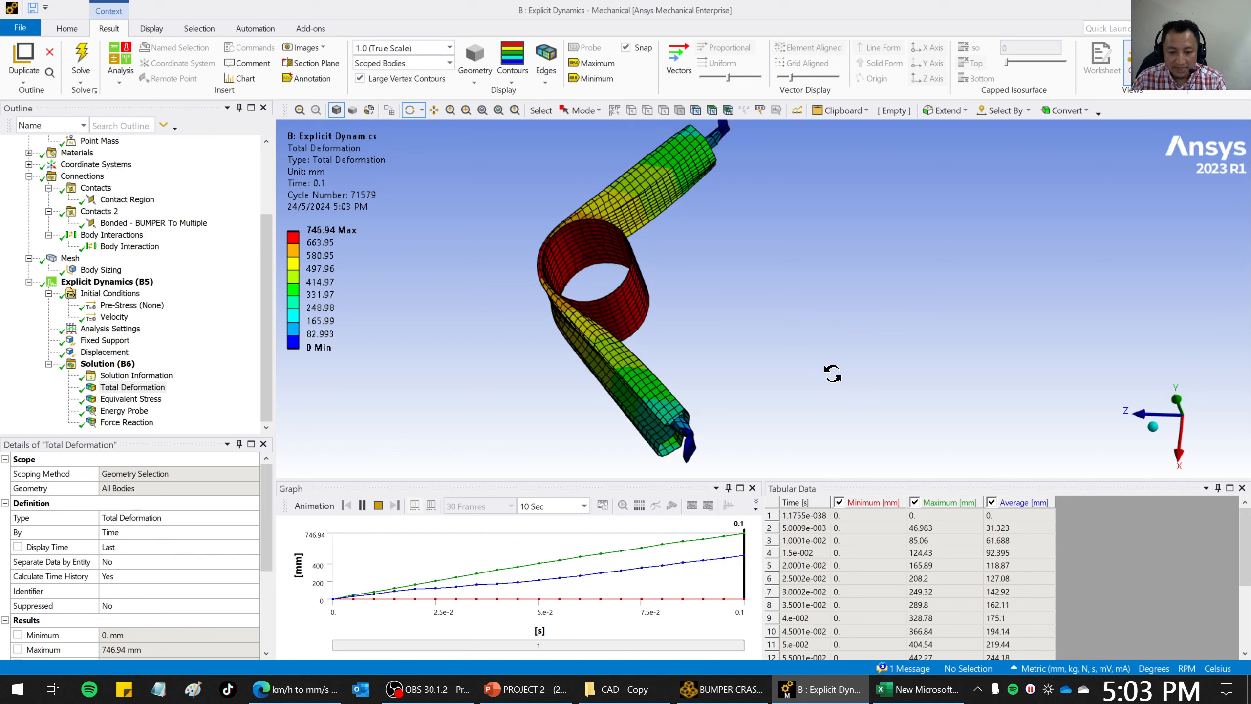
pyautogui.moveTo(713, 358); pyautogui.dragTo(625, 310)
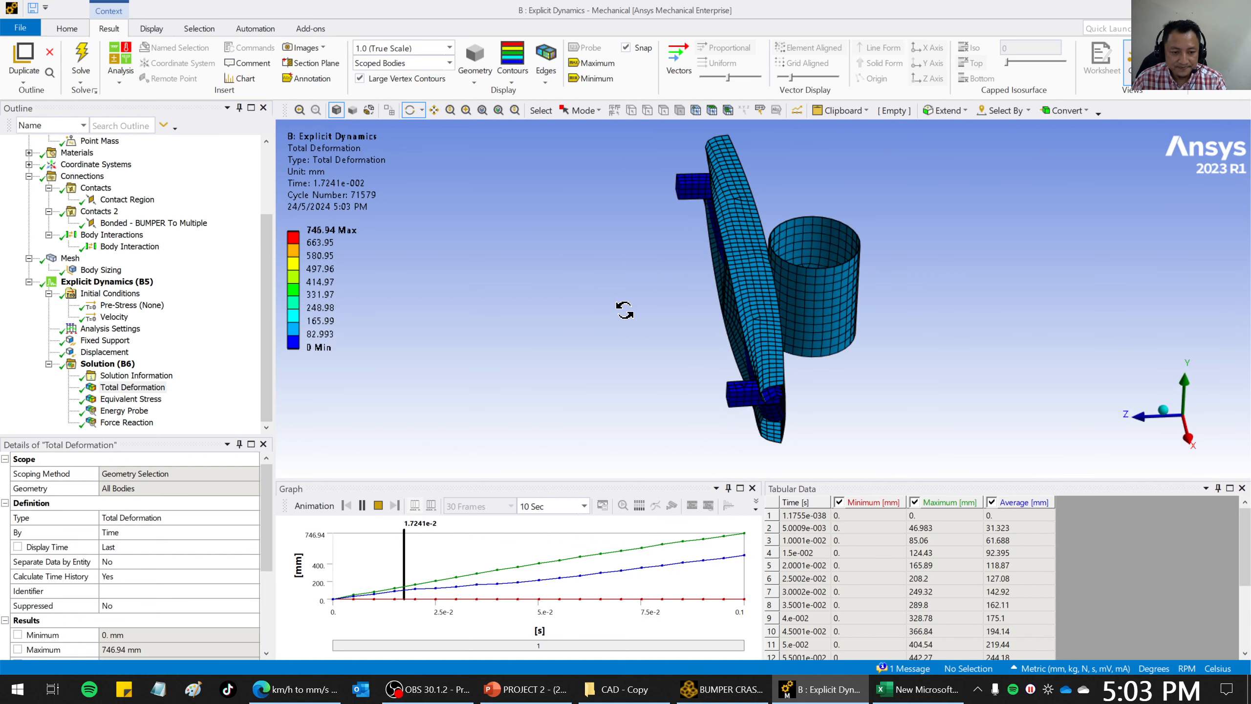
# Stop the animation and copy the Energy Probe's kinetic energy column into the Excel worksheet starting at cell G4.
pyautogui.click(379, 505)
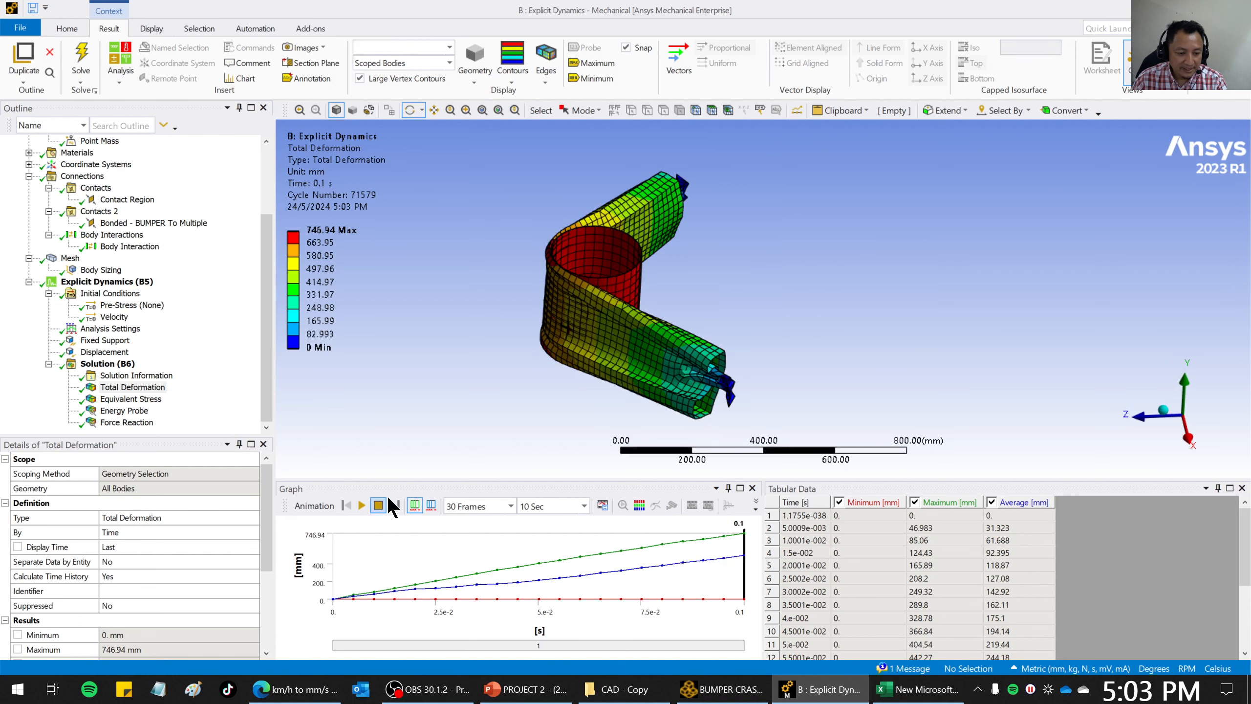
pyautogui.click(126, 412)
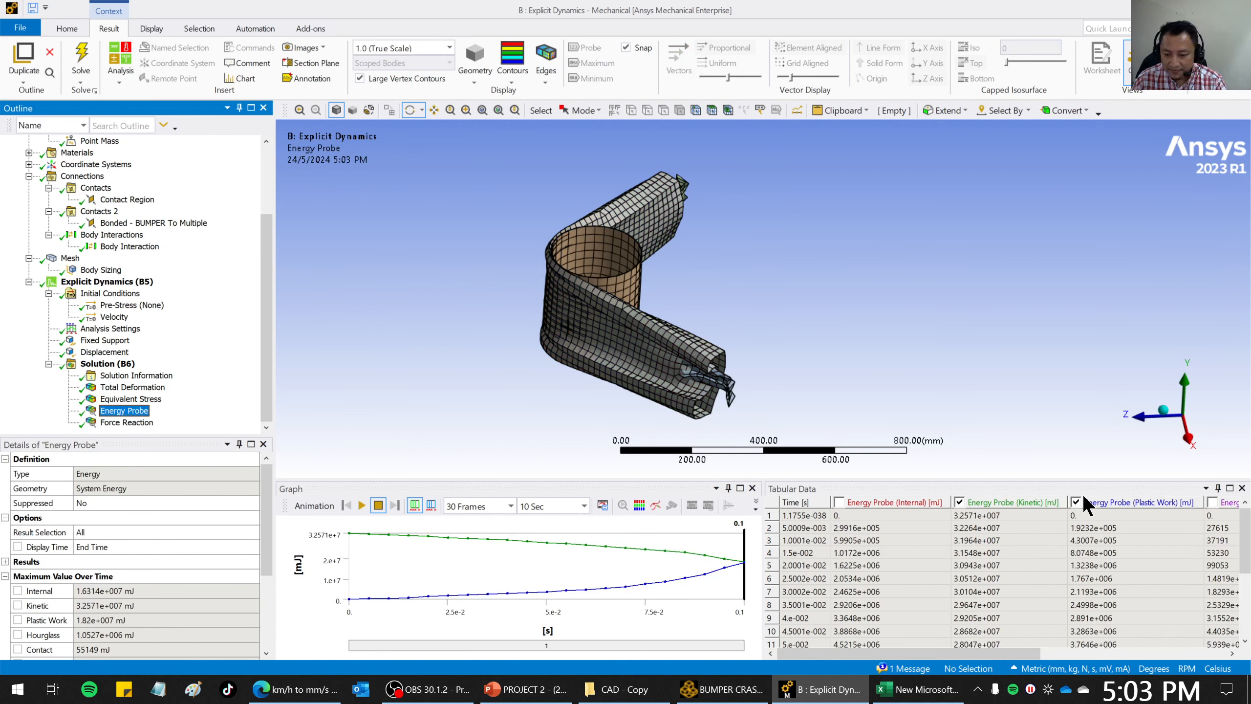
pyautogui.click(1028, 502)
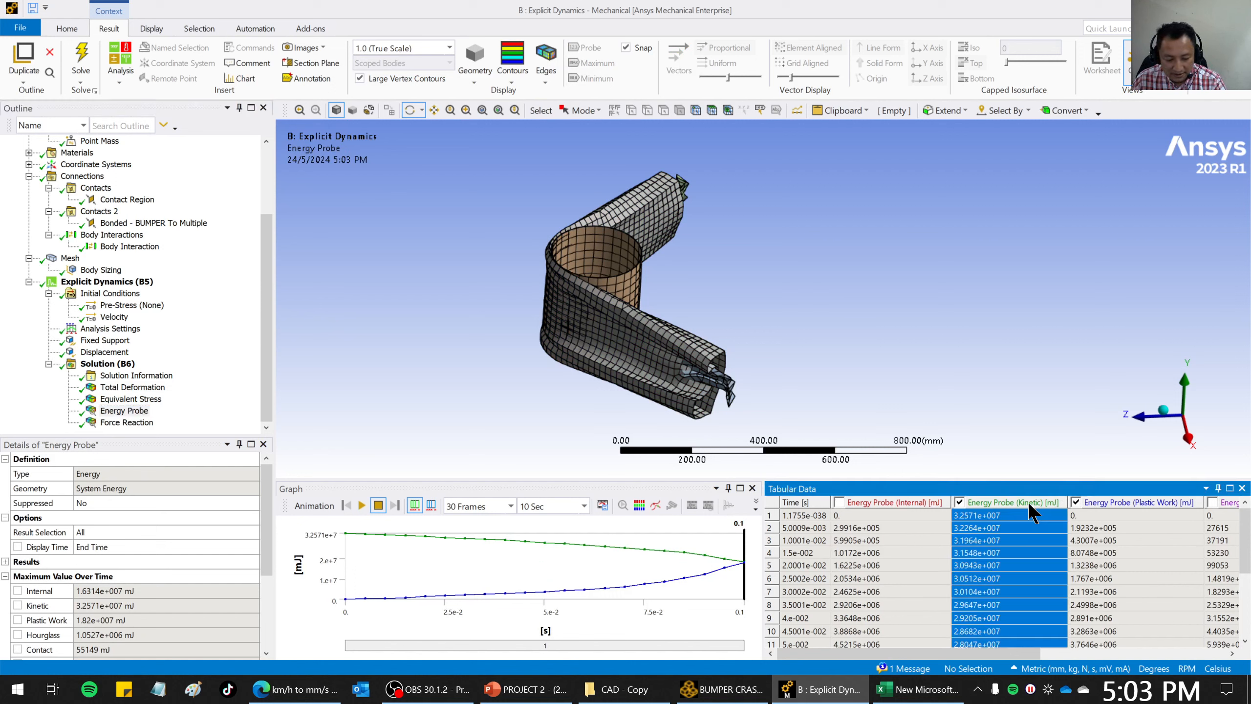
pyautogui.click(893, 689)
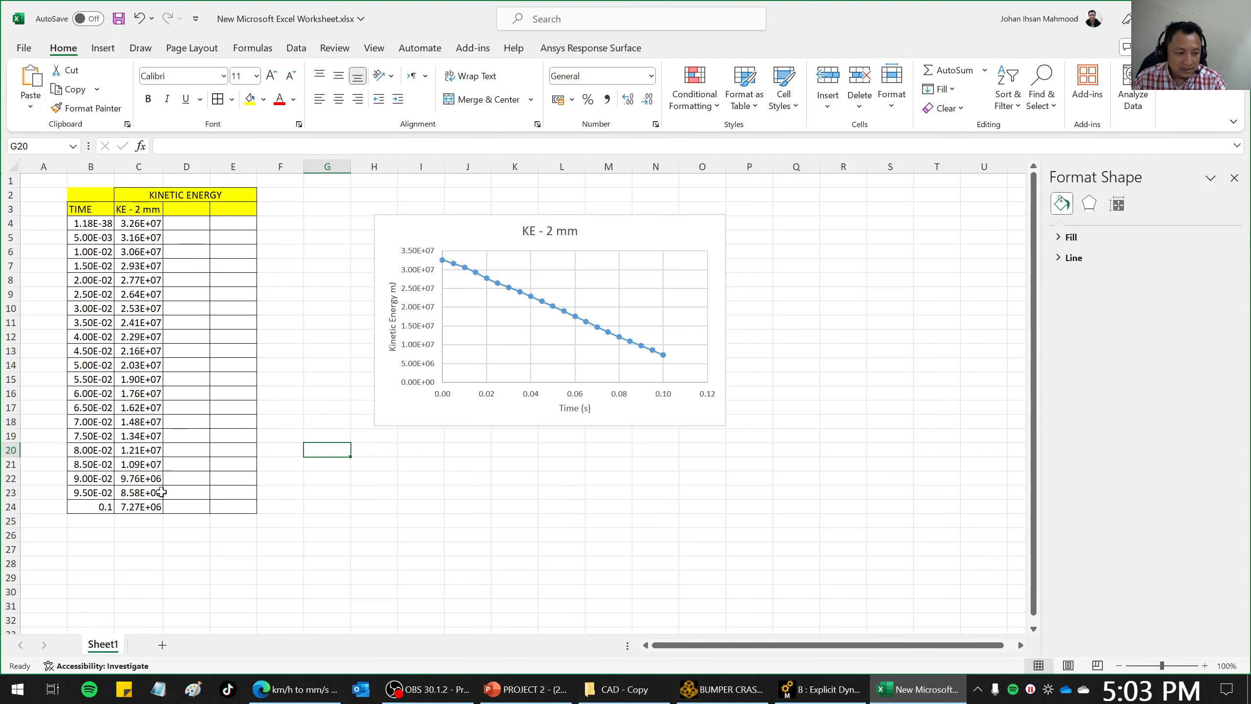
pyautogui.click(317, 223)
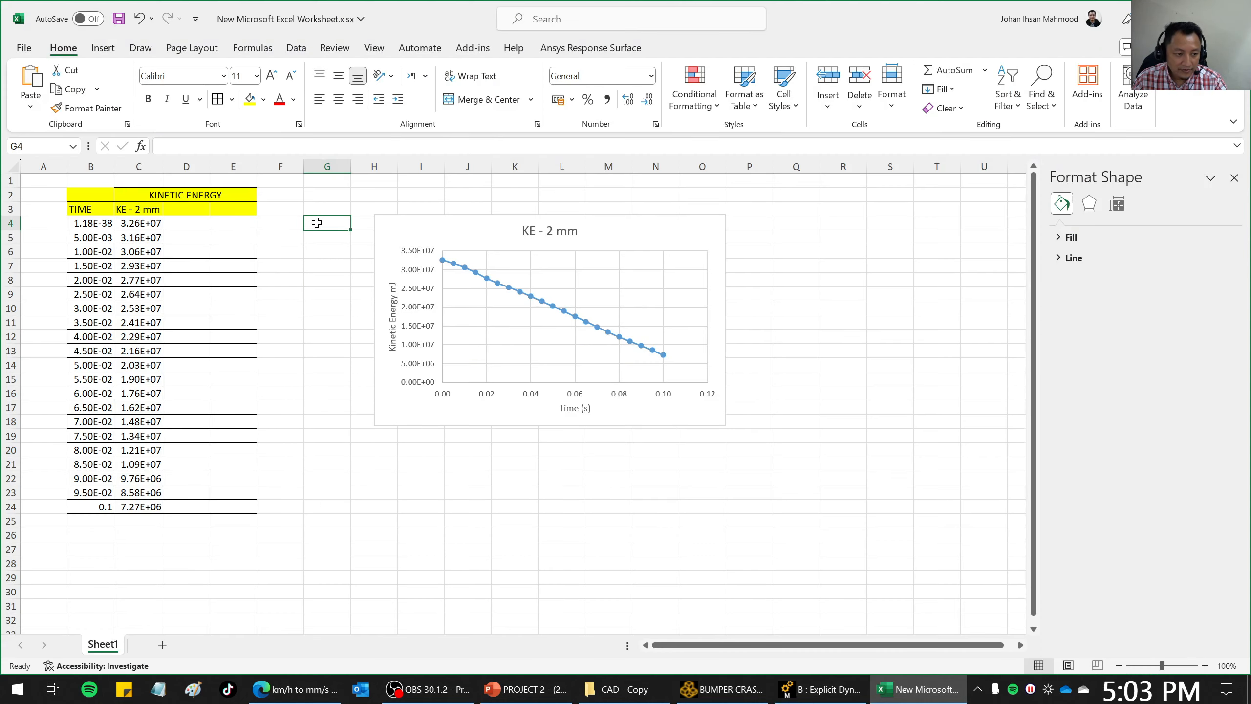
pyautogui.write('3.26E+07 3.23E+07 3.20E+07 3.15E+07 3.09E+07 3.05E+07 3.01E+07 2.96E+07 2.92E+07 2.87E+07 2.80E+07 2.73E+07 2.66E+07 2.60E+07 2.53E+07 2.47E+07 2.40E+07 2.30E+07 2.17E+07 2.01E+07 1.84E+07')
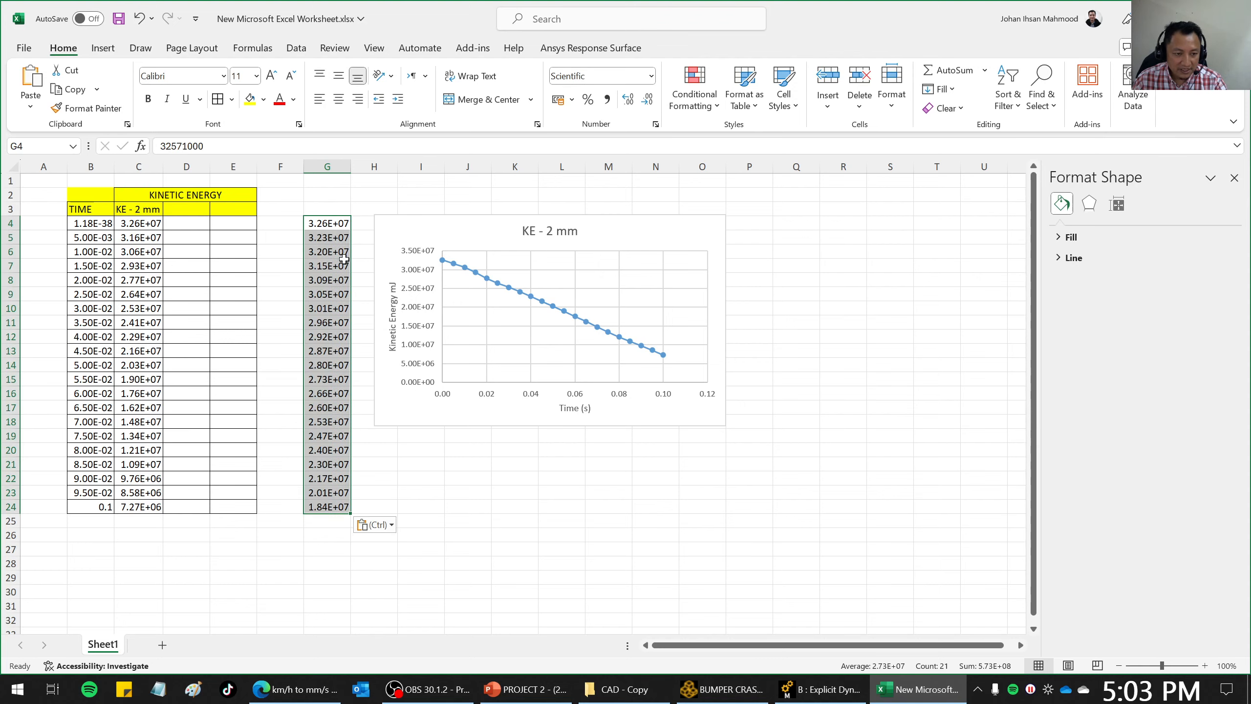
# Copy the Energy Probe's Time column from Ansys Mechanical into the Excel worksheet at F4 and clear it from F4:F24.
pyautogui.click(821, 689)
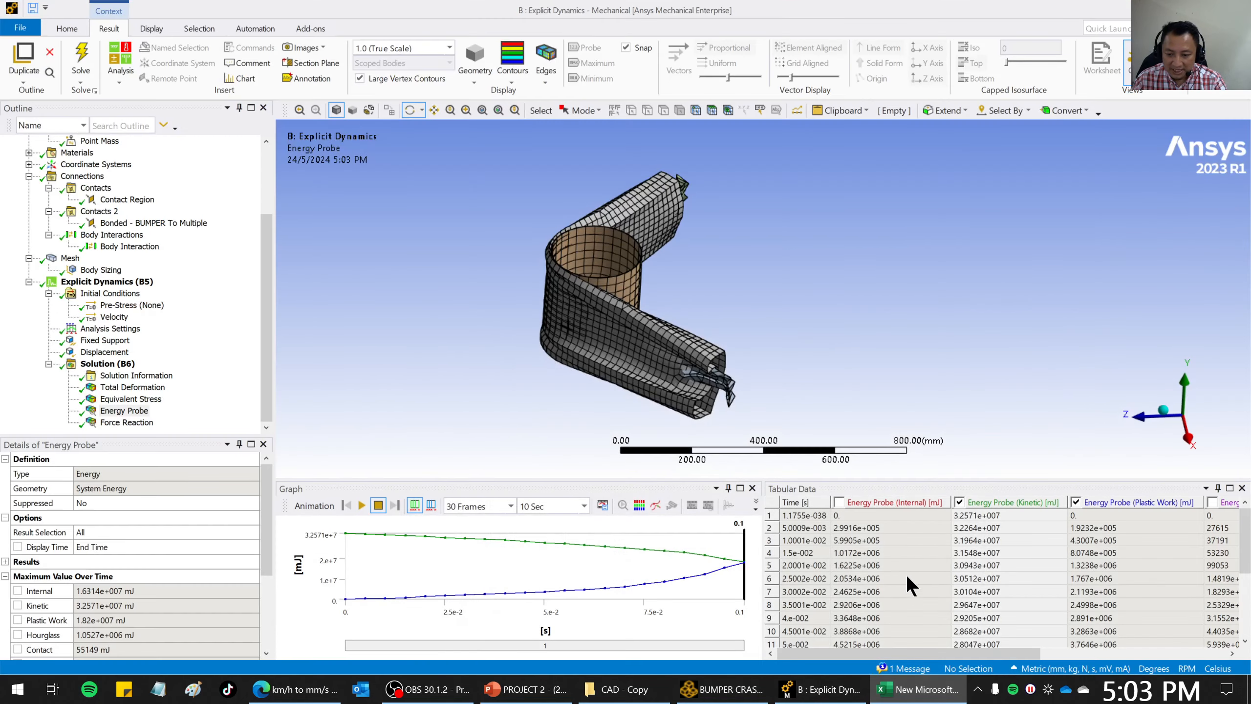
pyautogui.click(817, 506)
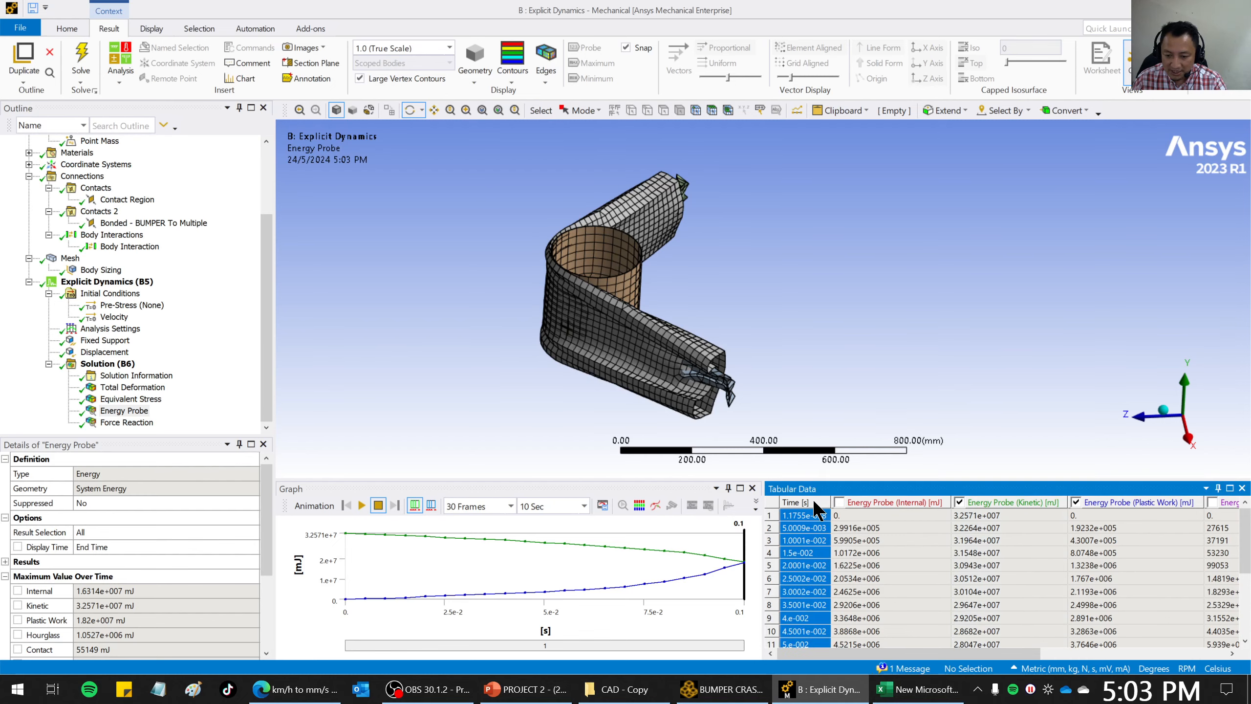
pyautogui.click(917, 689)
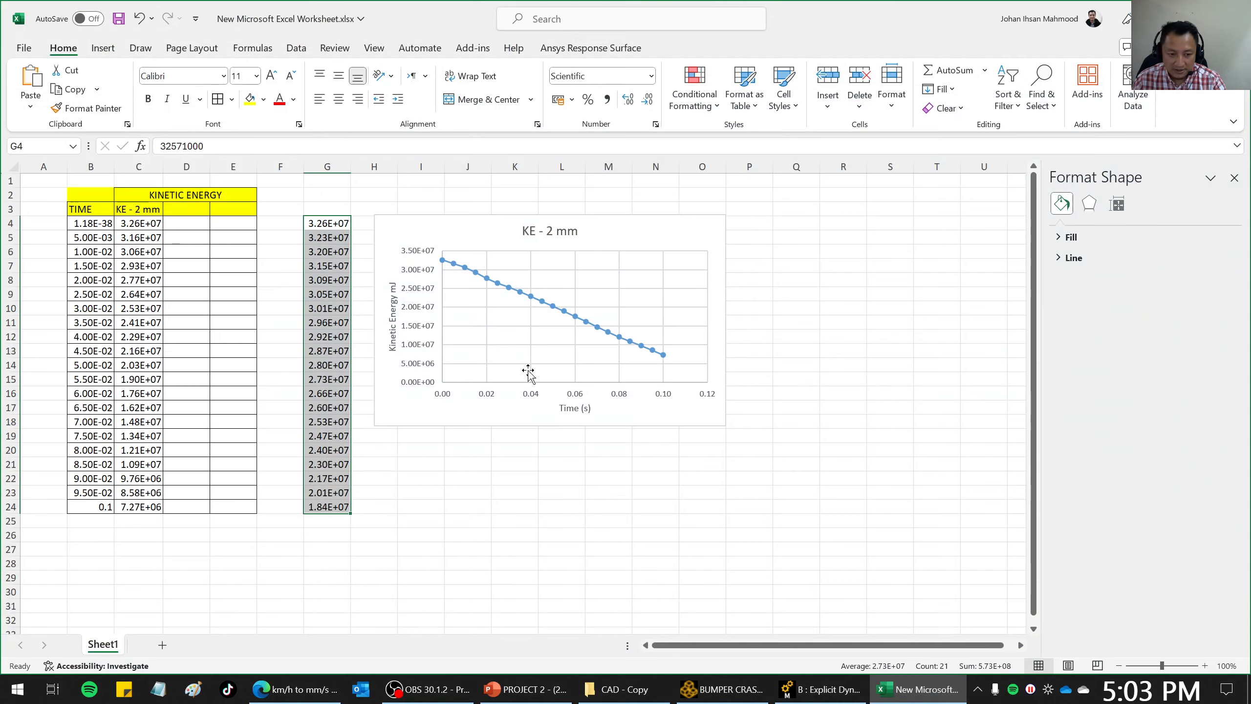
pyautogui.click(281, 226)
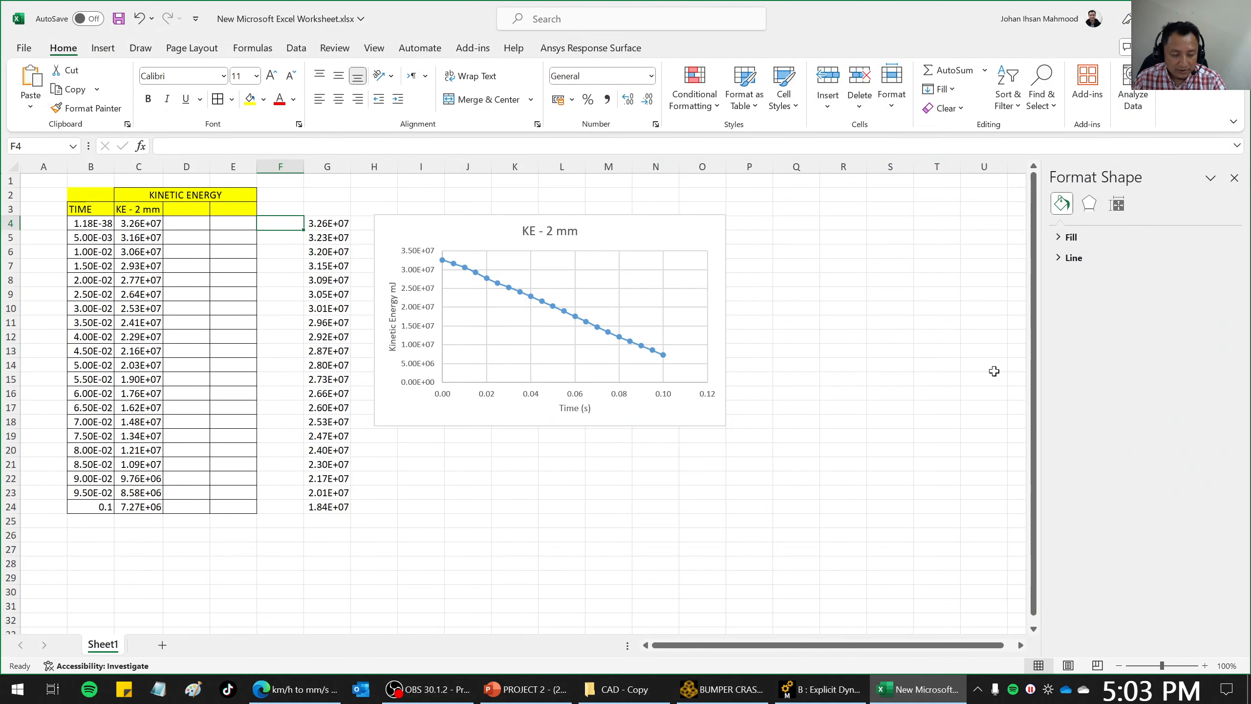
pyautogui.write('1.18E-38 5.00E-03 1.00E-02 1.50E-02 2.00E-02 2.50E-02 3.00E-02 3.50E-02 4.00E-02 4.50E-02 5.00E-02 5.50E-02 6.00E-02 6.50E-02 7.00E-02 7.50E-02 8.00E-02 8.50E-02 9.00E-02 9.50E-02 0.1')
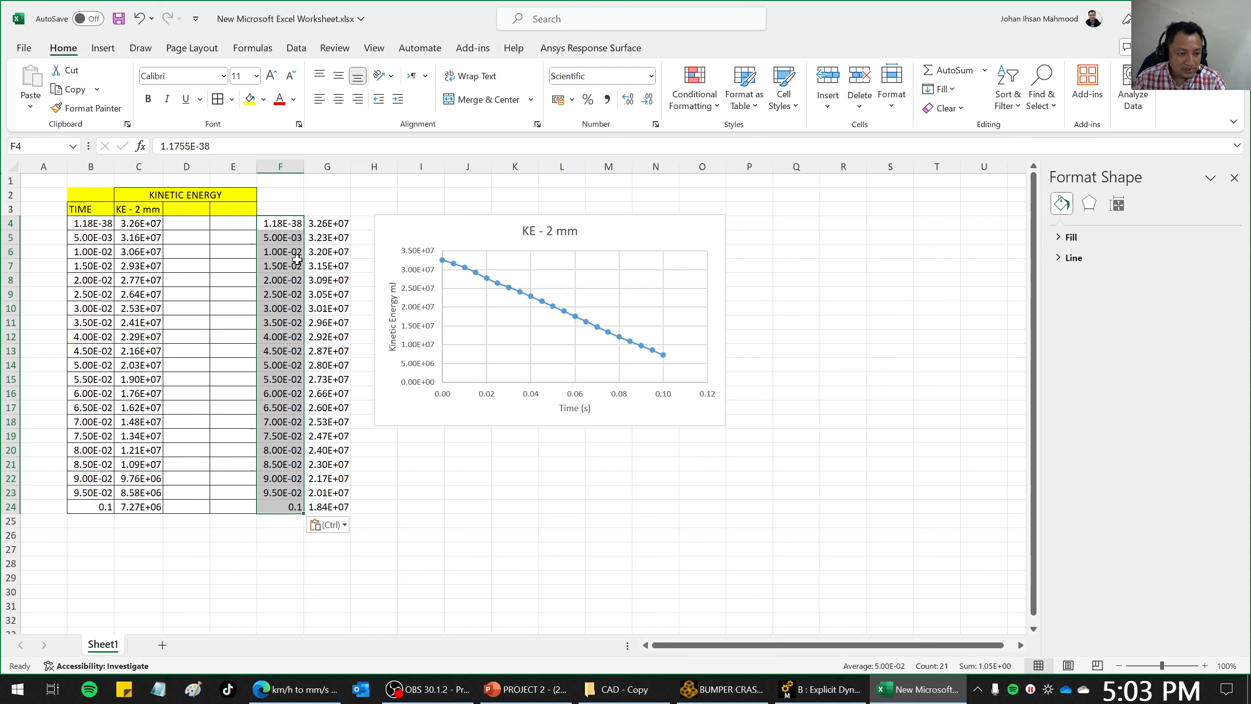
pyautogui.click(401, 502)
pyautogui.moveTo(289, 220); pyautogui.dragTo(285, 509)
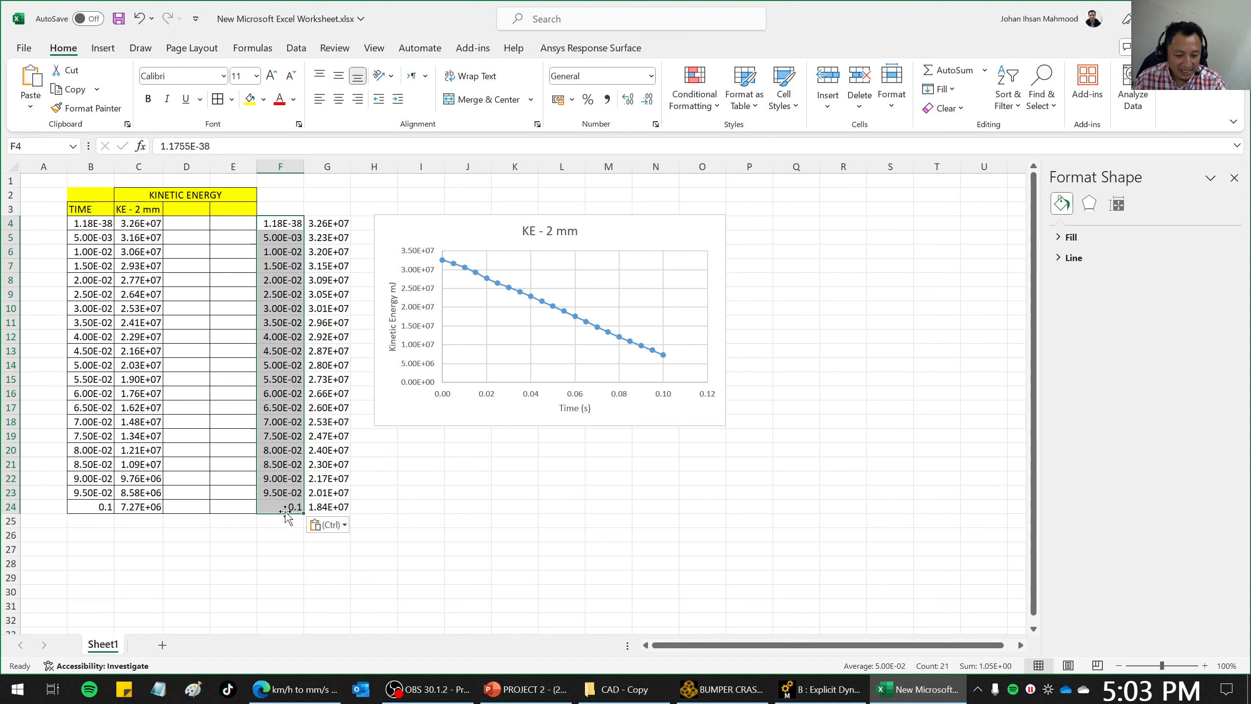
pyautogui.press('Delete')
pyautogui.click(405, 488)
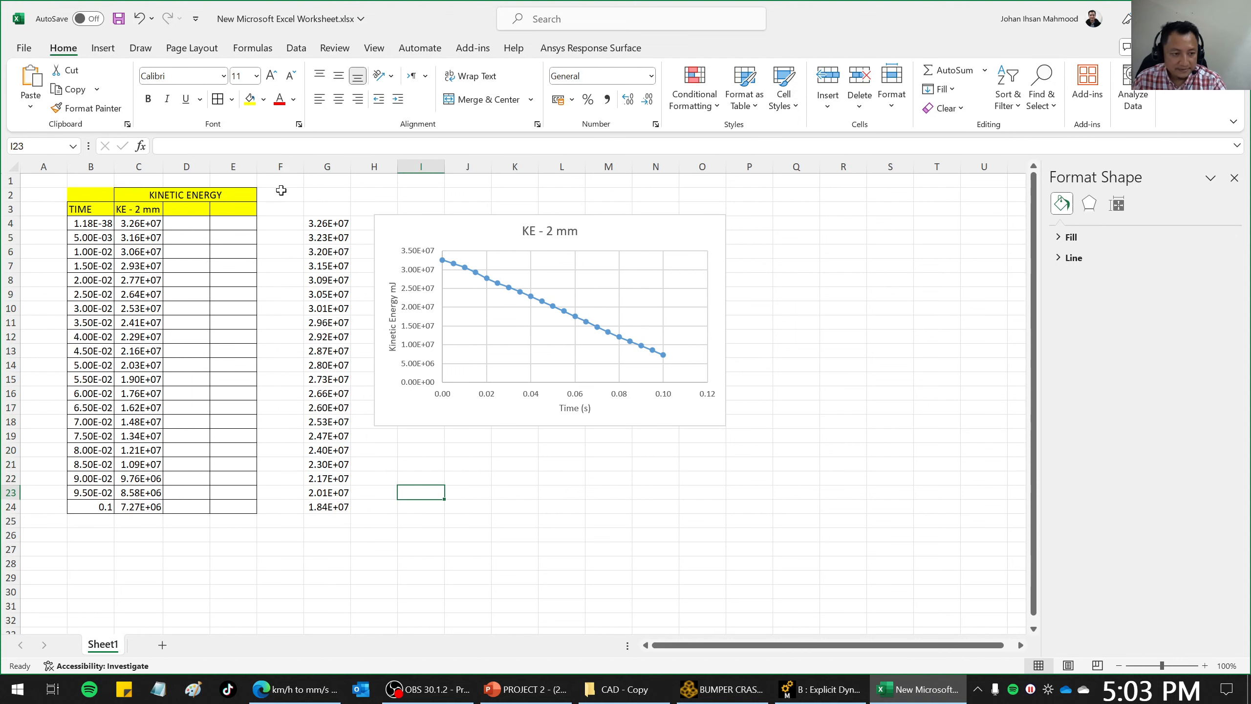
# Copy the KE - 2 mm column, including its header, from C3:C24 into column D starting at D3.
pyautogui.click(202, 208)
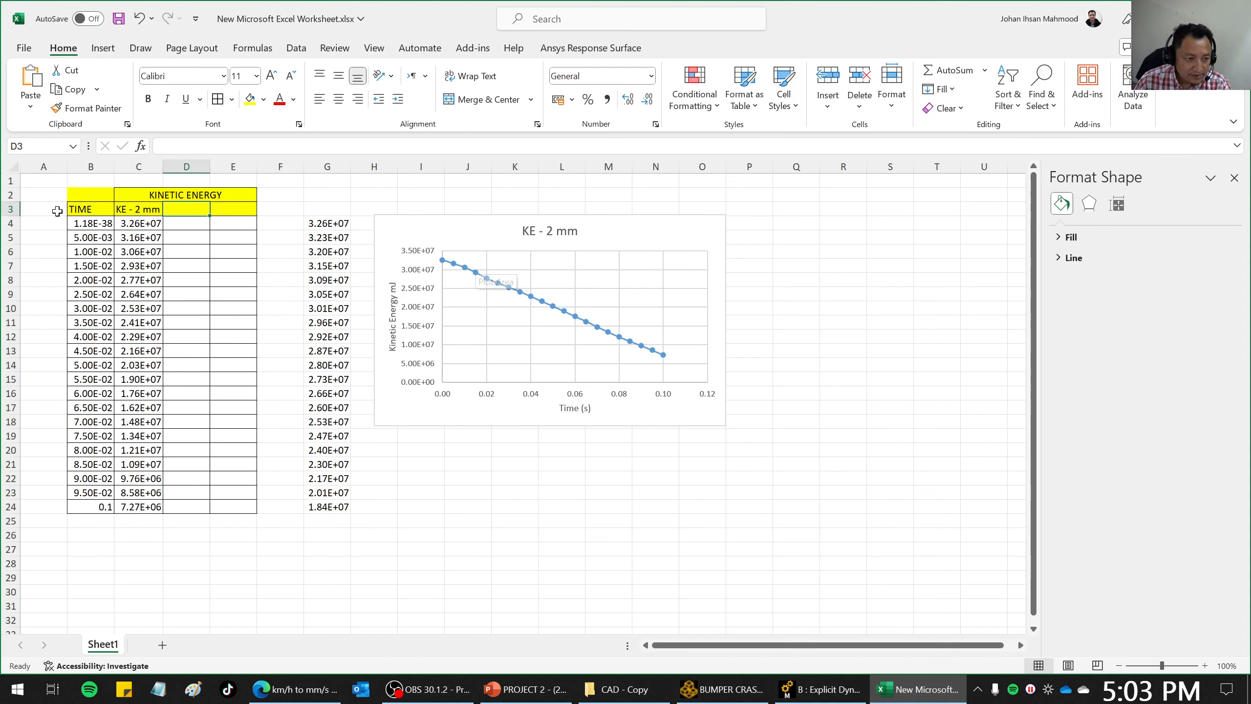
pyautogui.moveTo(129, 208); pyautogui.dragTo(131, 509)
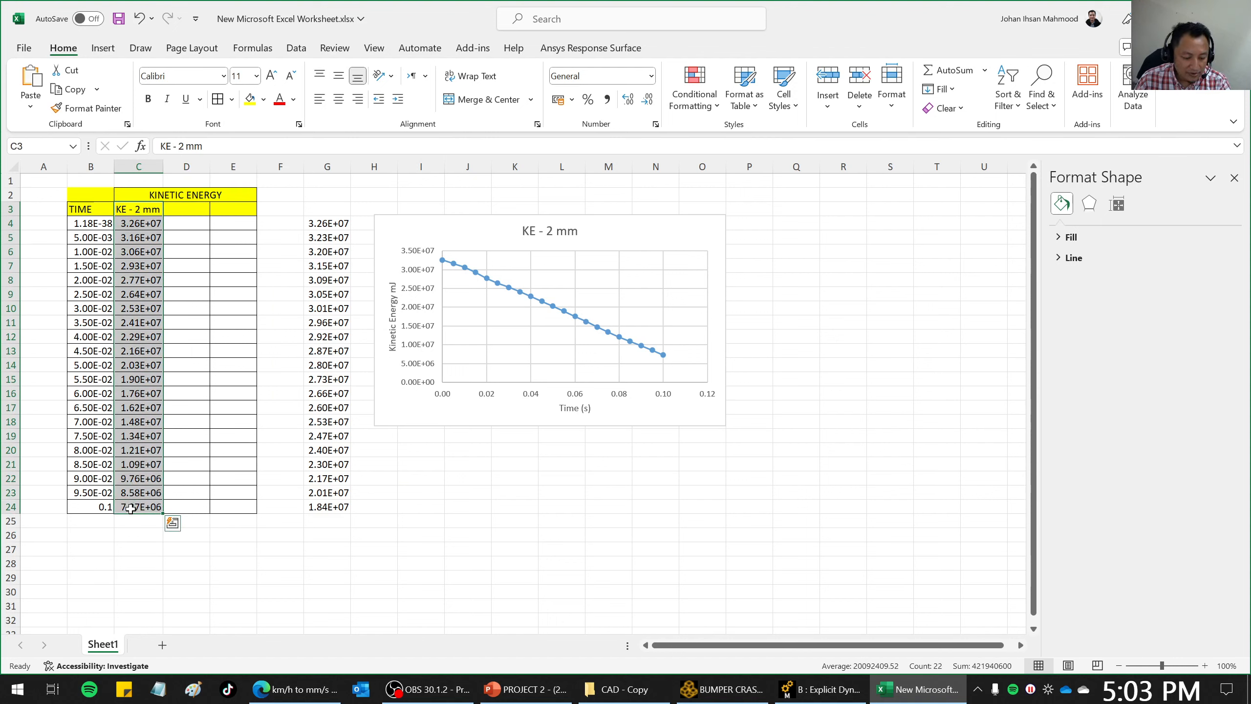
pyautogui.hotkey('ctrl', 'c')
pyautogui.click(185, 215)
pyautogui.hotkey('ctrl', 'v')
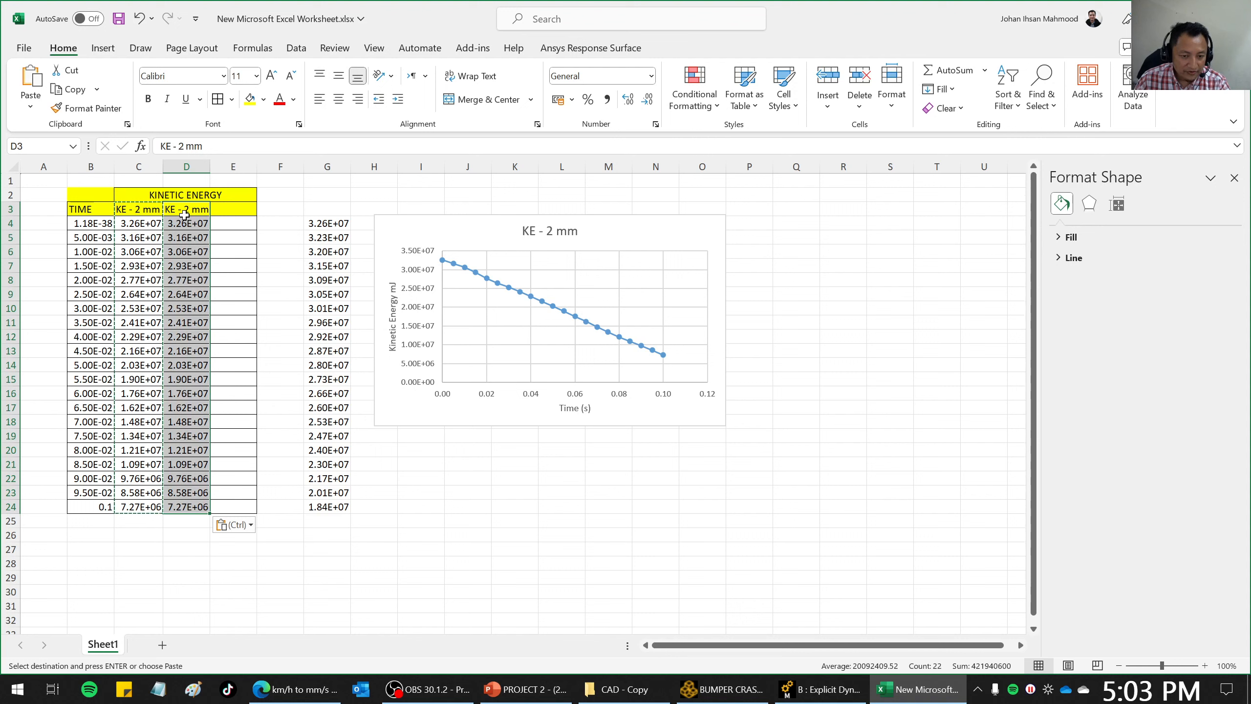
pyautogui.press('Escape')
pyautogui.click(422, 534)
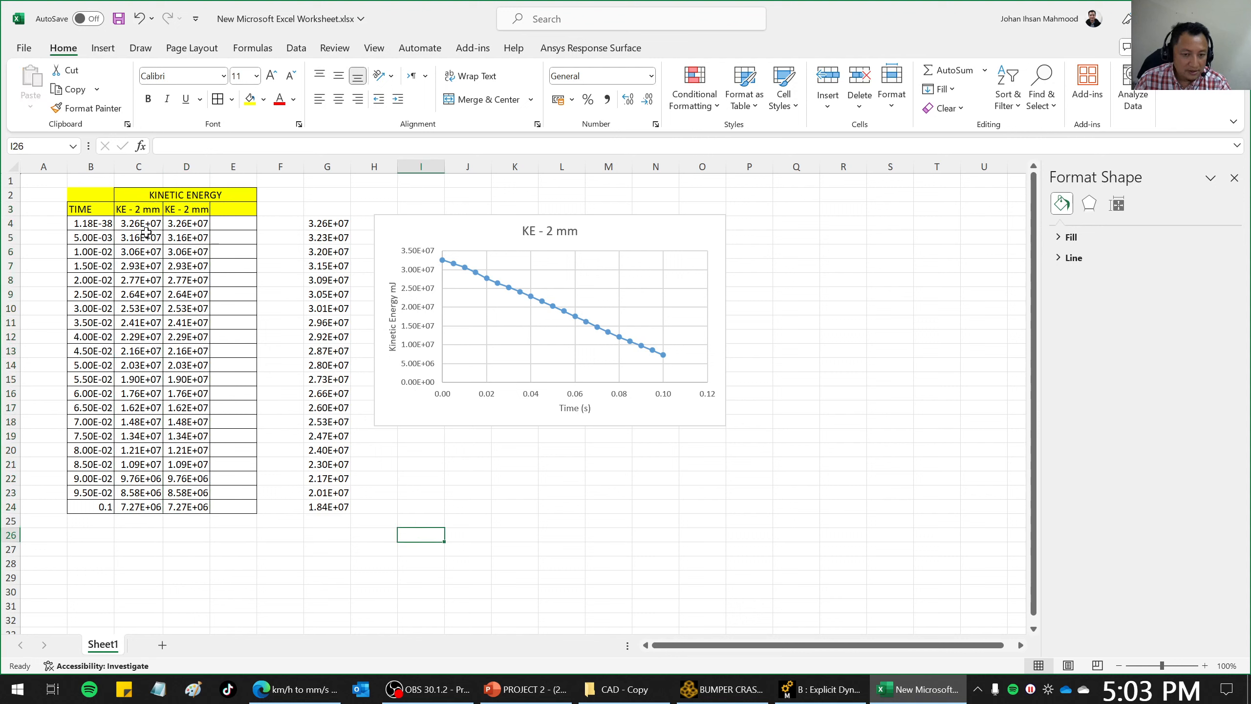
# Rename the header in C3 to "KE - 1 mm".
pyautogui.click(151, 209)
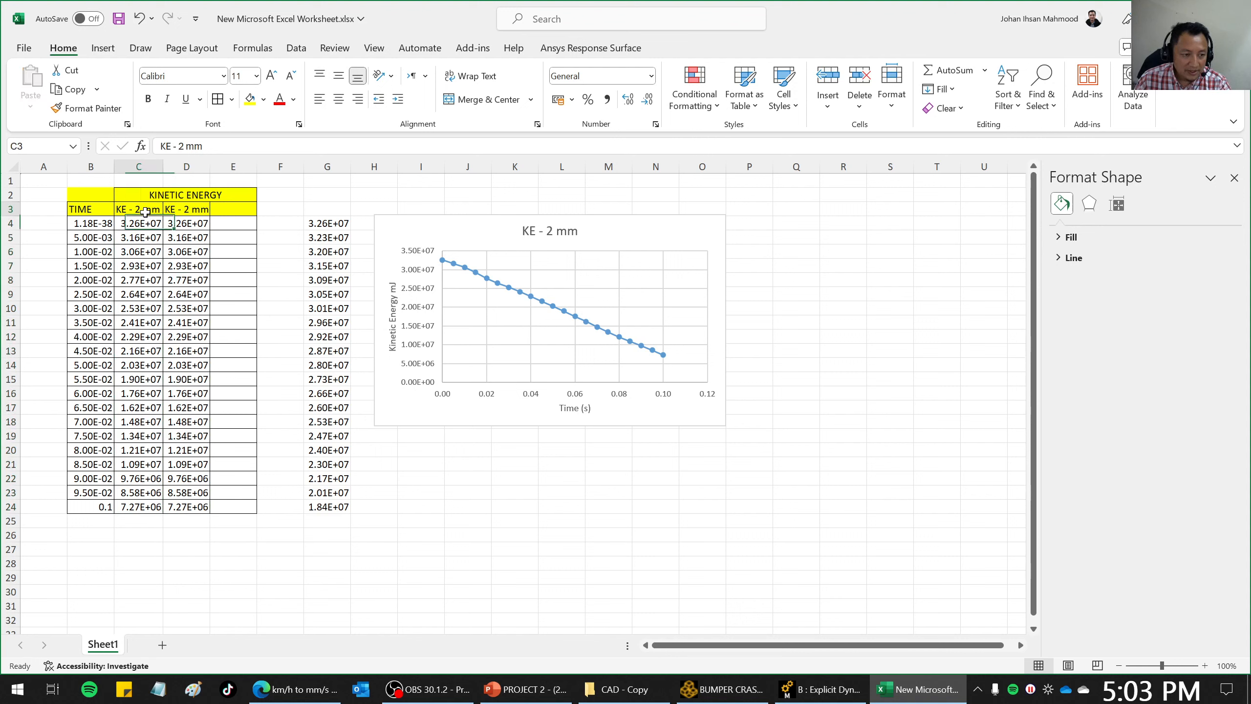
pyautogui.click(180, 145)
pyautogui.press('BackSpace')
pyautogui.write('1')
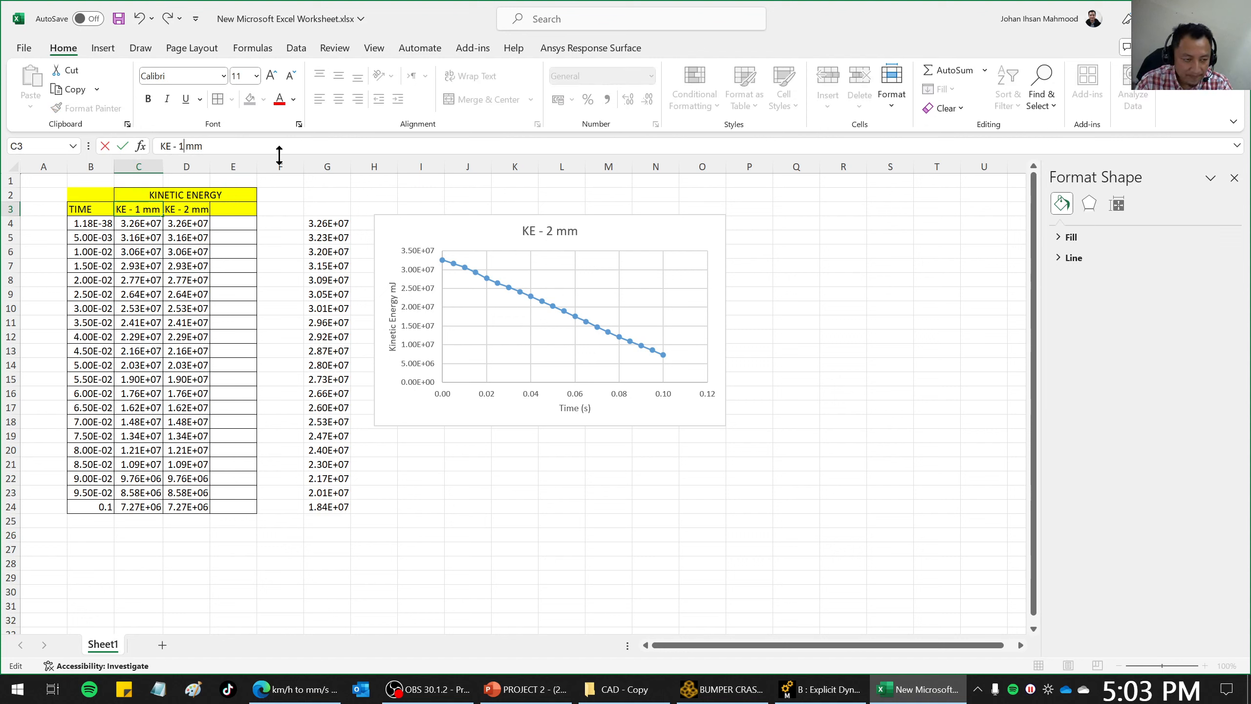
pyautogui.press('Return')
# Replace the old values in C4:C24 with the new kinetic energy values copied from G4:G24.
pyautogui.moveTo(140, 223); pyautogui.dragTo(148, 508)
pyautogui.press('Delete')
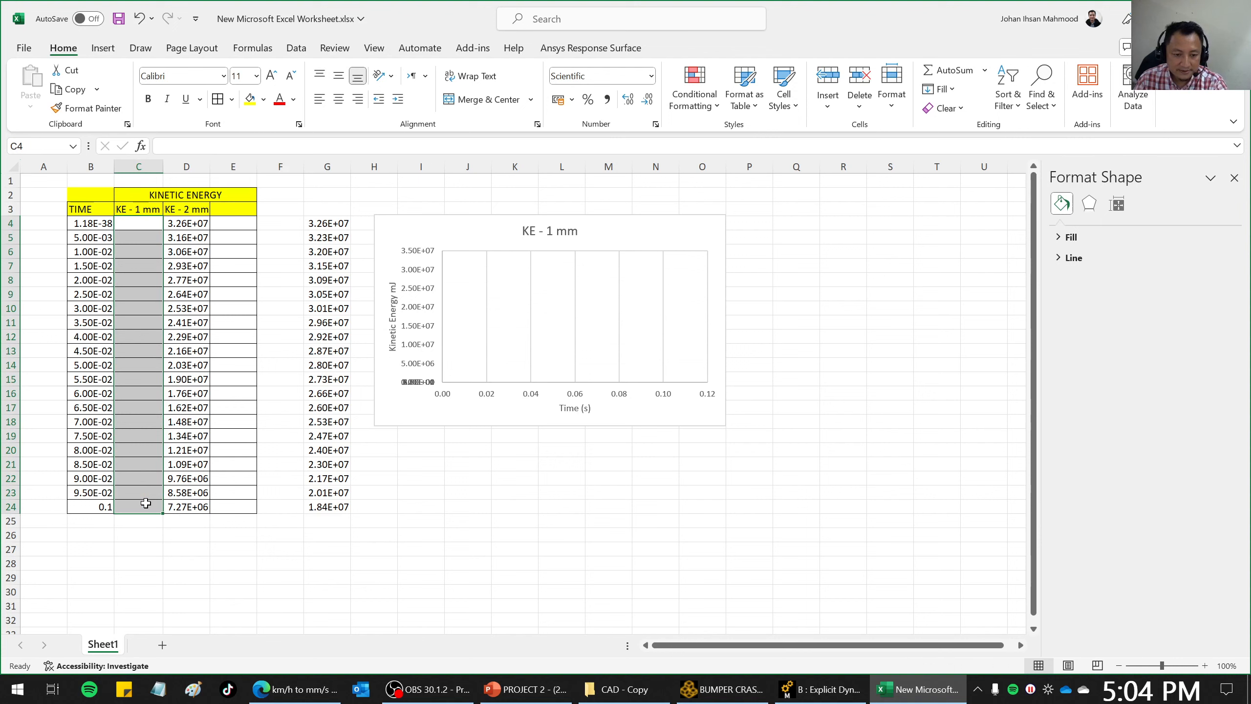
pyautogui.click(468, 563)
pyautogui.moveTo(326, 227); pyautogui.dragTo(327, 507)
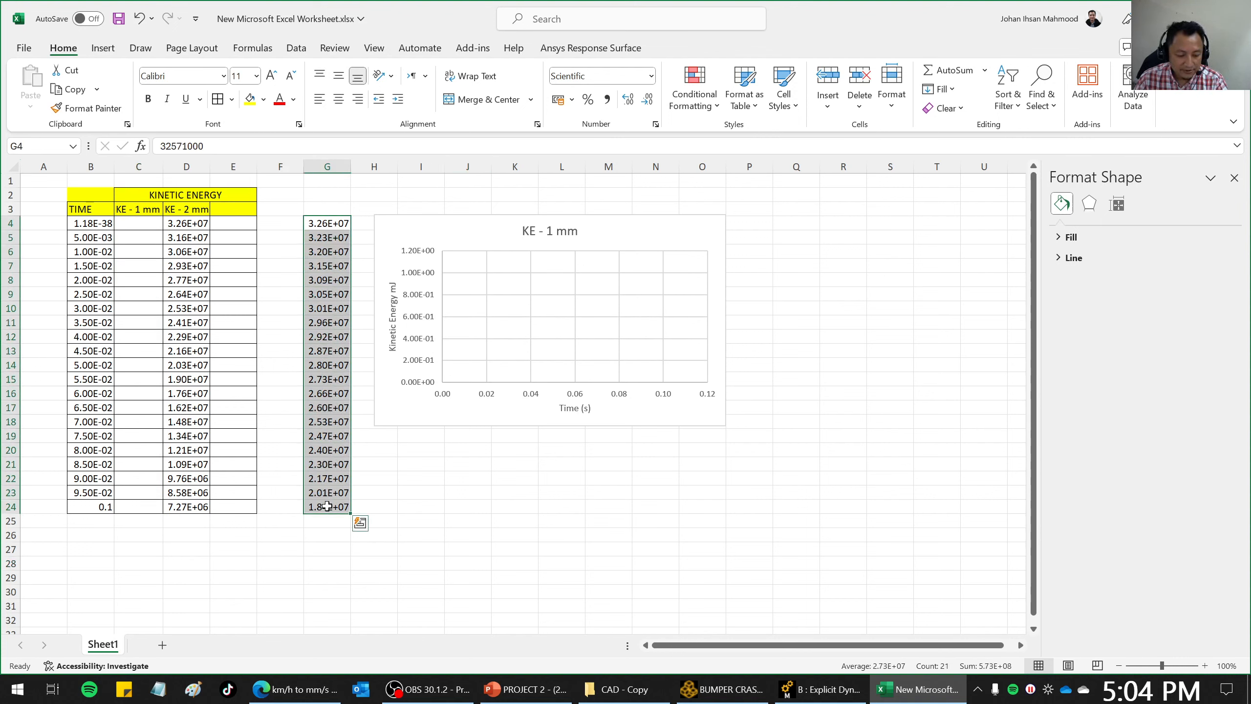
pyautogui.hotkey('ctrl', 'c')
pyautogui.click(140, 228)
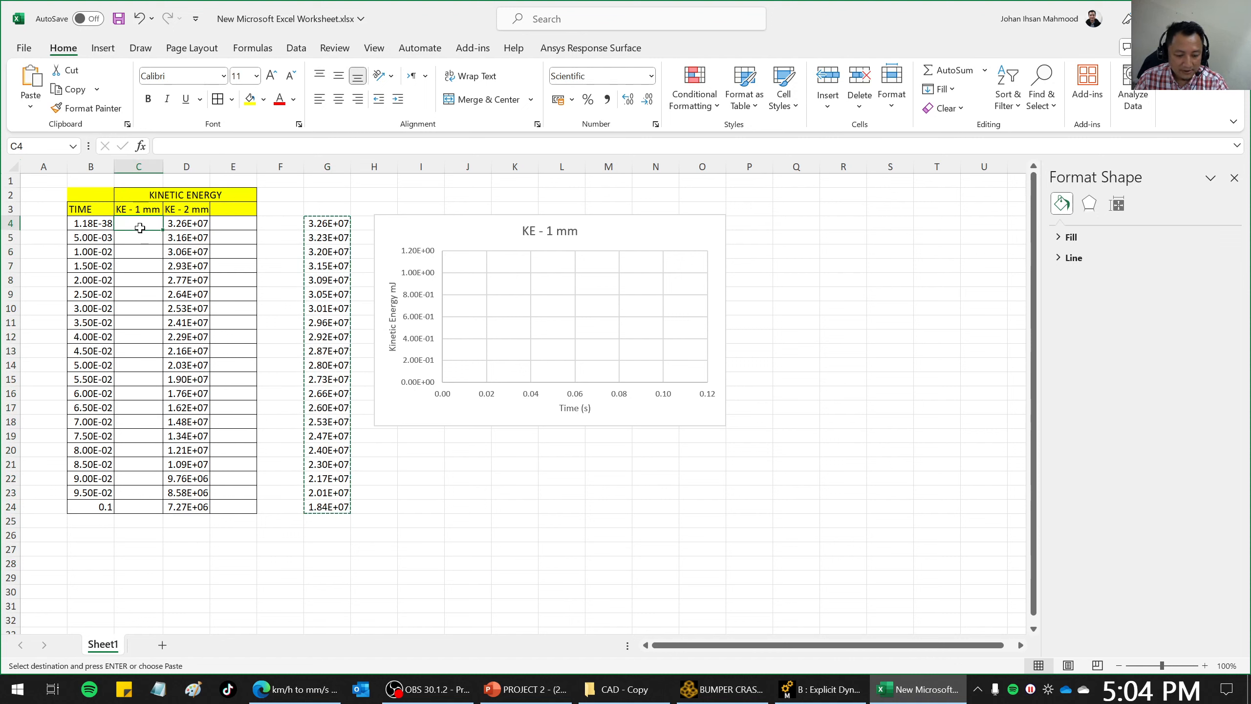
pyautogui.hotkey('ctrl', 'v')
pyautogui.click(449, 508)
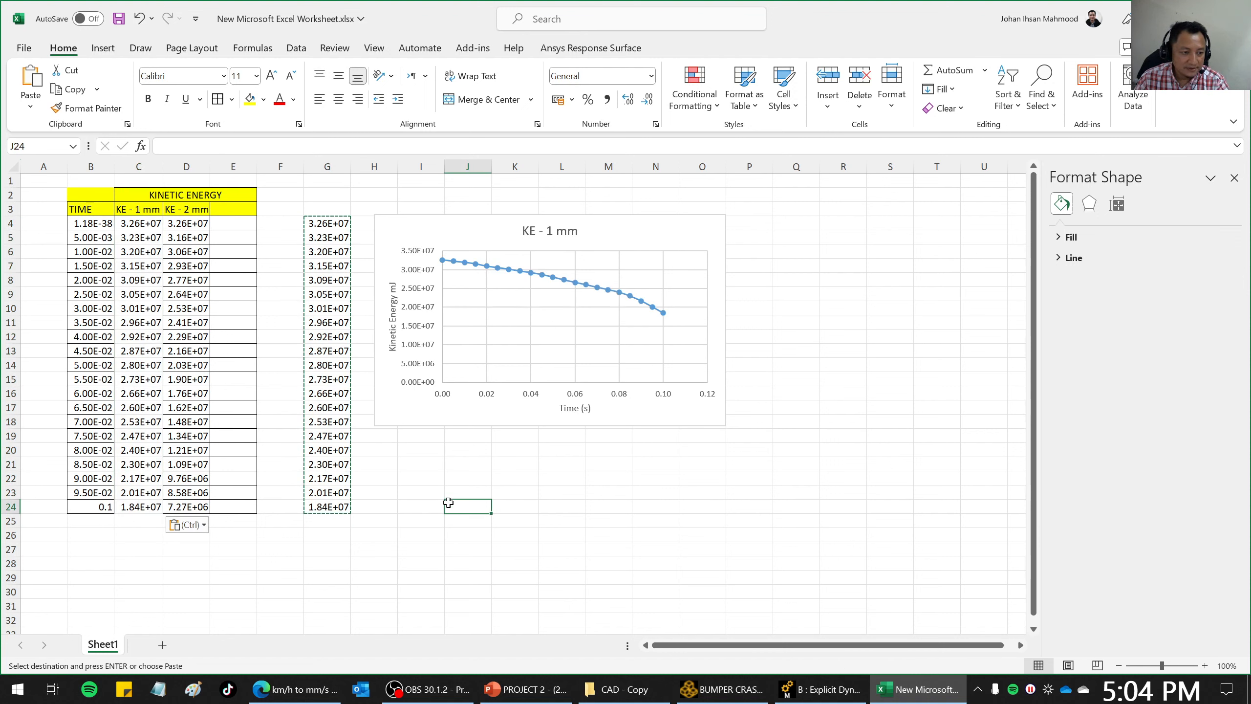
# Duplicate the KE - 1 mm chart below the original and move both charts up so they fit beside the table.
pyautogui.click(494, 231)
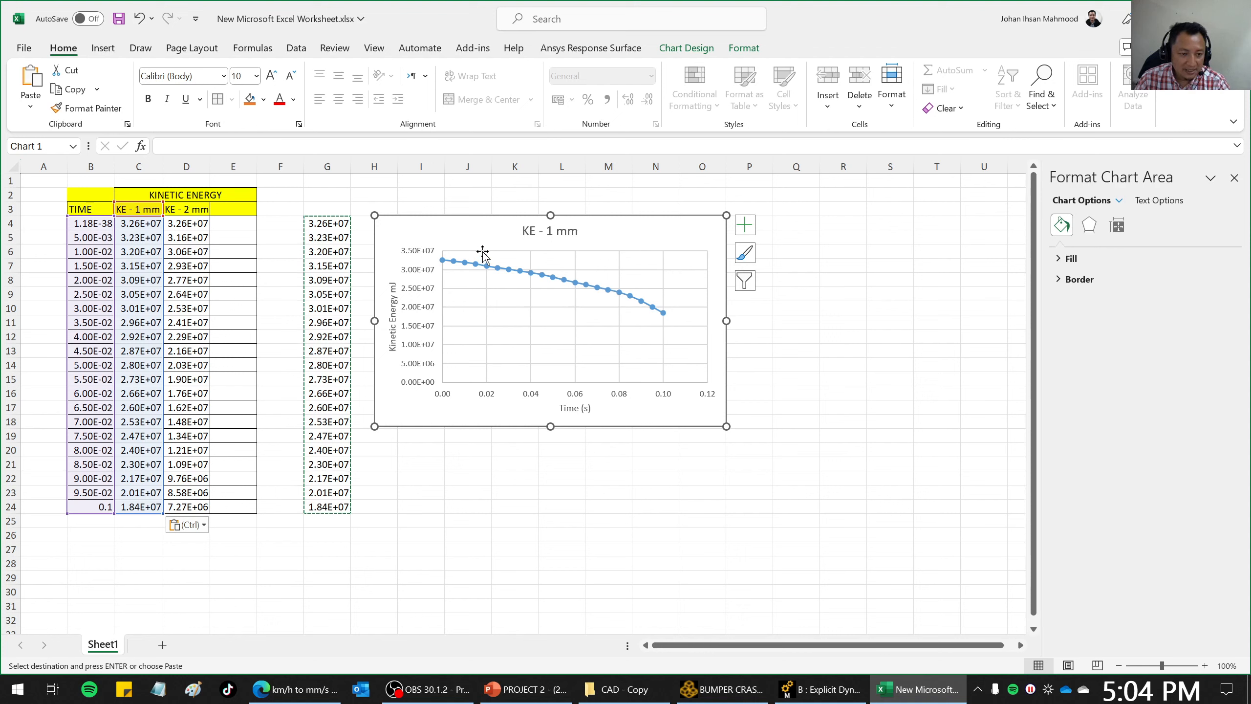
pyautogui.click(564, 501)
pyautogui.click(469, 235)
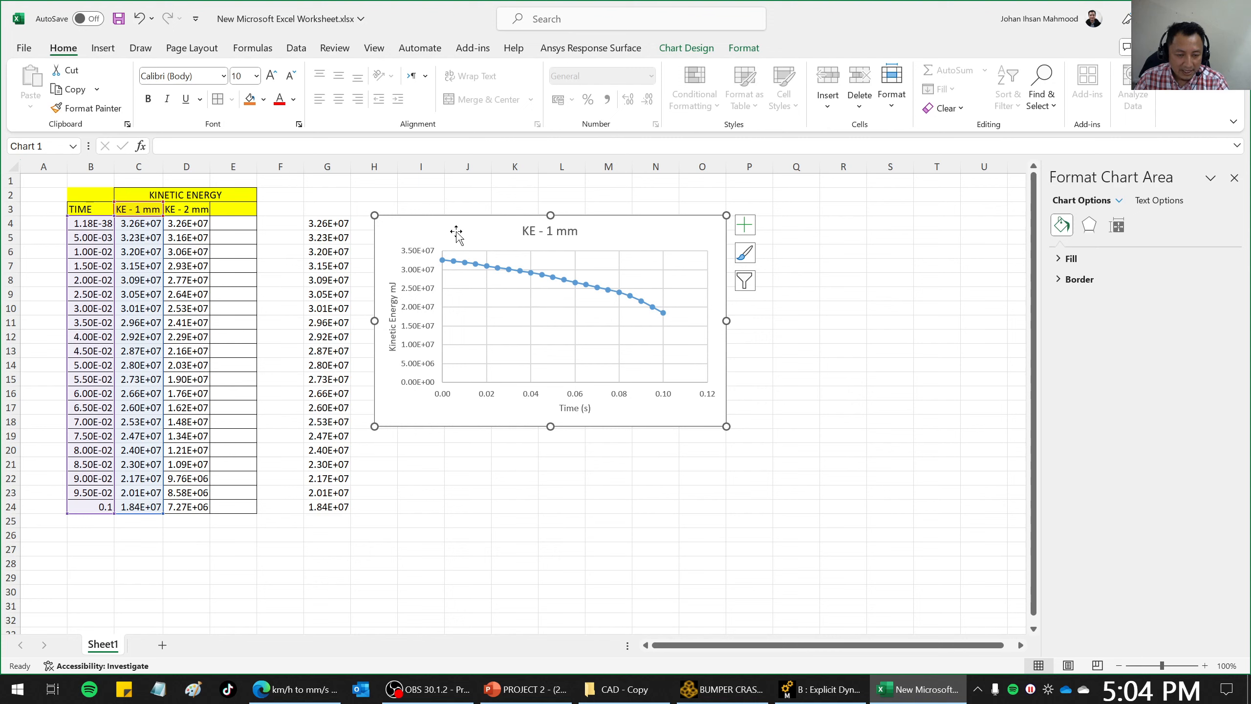
pyautogui.keyDown('ctrl'); pyautogui.moveTo(450, 232); pyautogui.dragTo(450, 452); pyautogui.keyUp('ctrl')
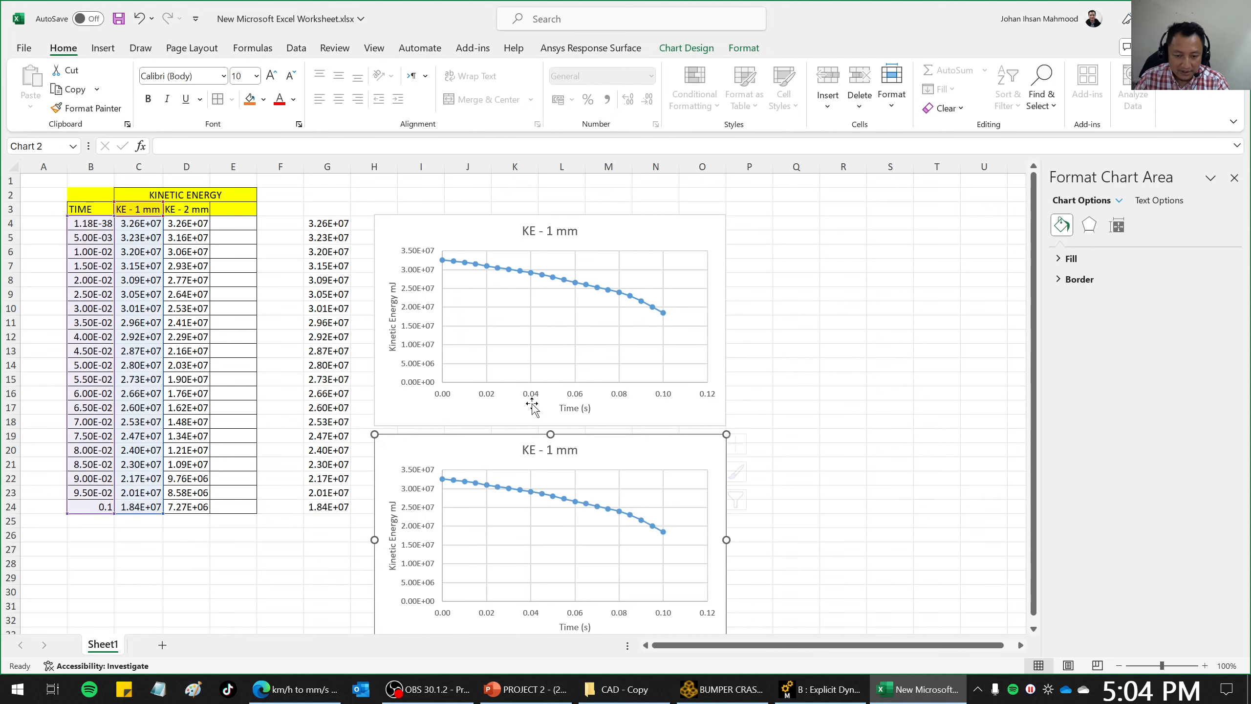
pyautogui.click(750, 337)
pyautogui.moveTo(639, 224); pyautogui.dragTo(641, 191)
pyautogui.moveTo(614, 446); pyautogui.dragTo(615, 417)
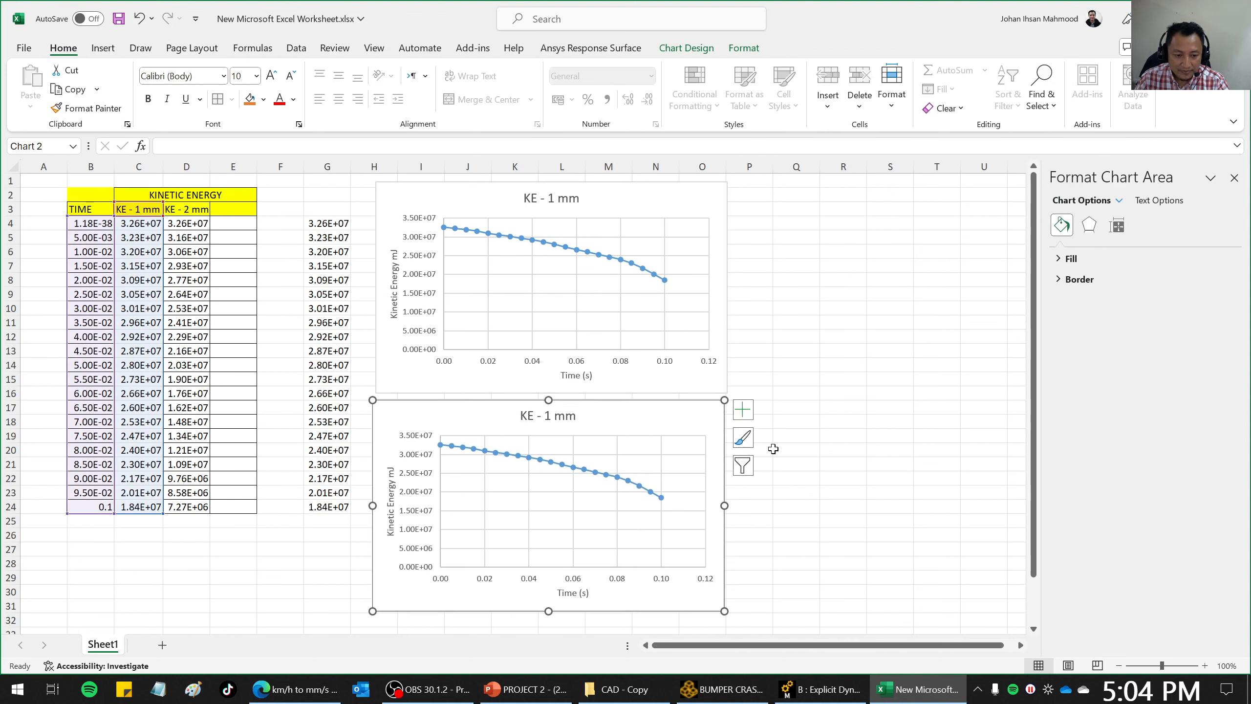
pyautogui.press('Escape')
# Shift the duplicate chart's data range from column C to the KE - 2 mm values in column D.
pyautogui.click(651, 408)
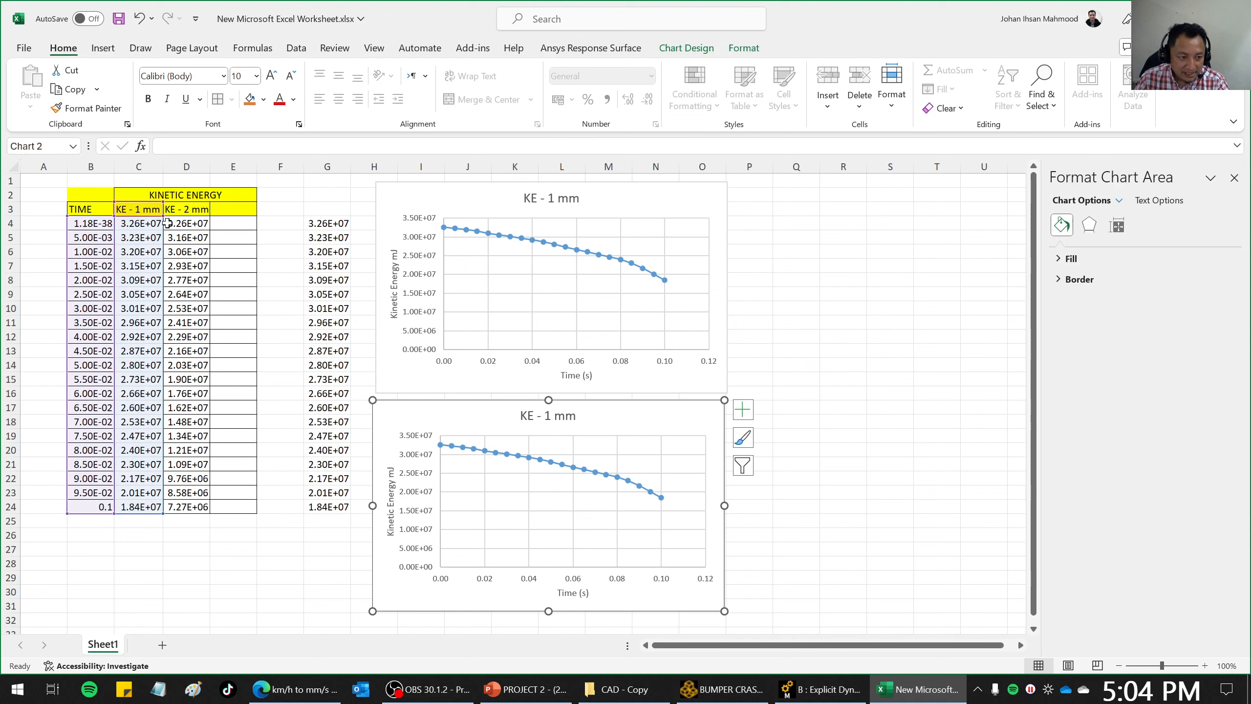
pyautogui.moveTo(164, 227); pyautogui.dragTo(196, 232)
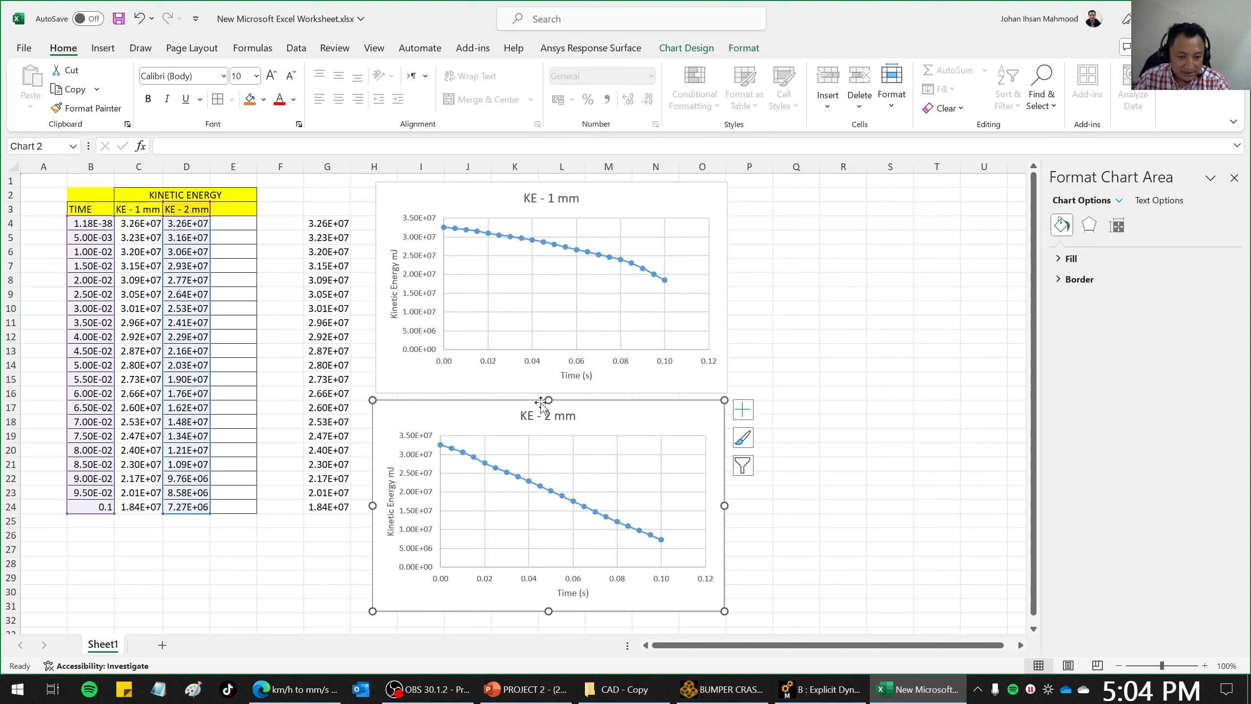
pyautogui.click(890, 506)
pyautogui.click(591, 429)
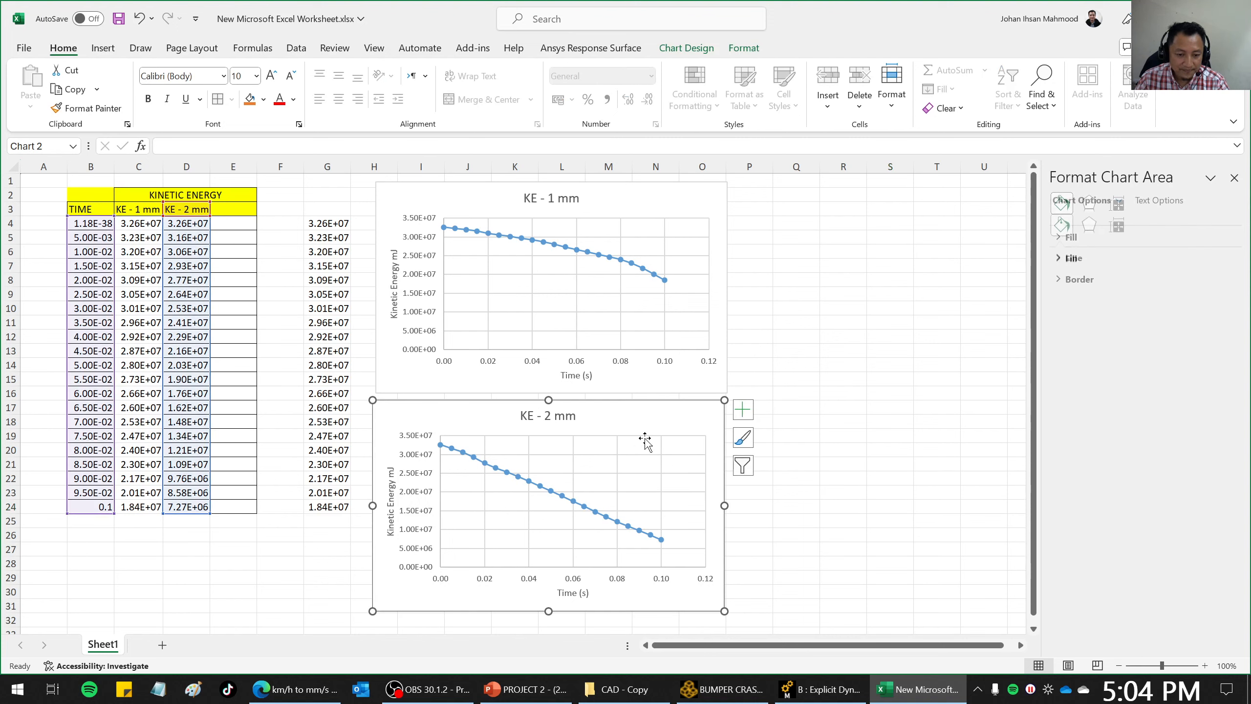
pyautogui.click(843, 308)
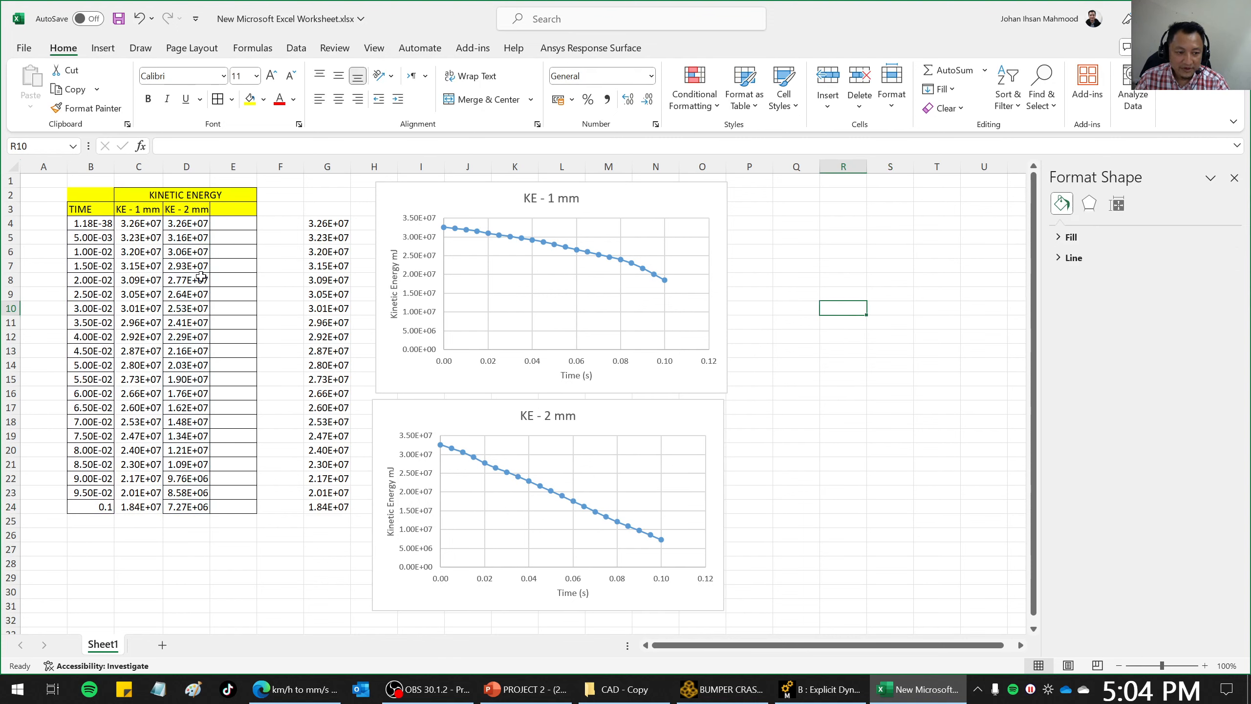
pyautogui.click(868, 490)
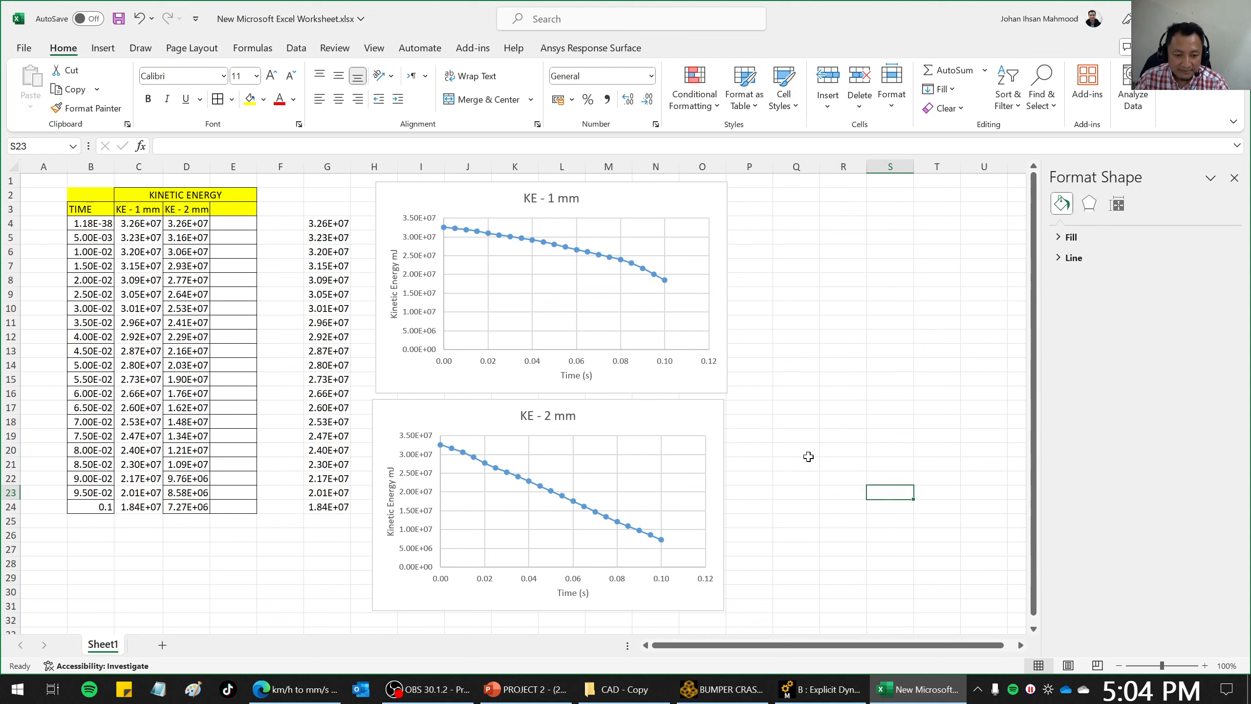
# Copy the KE - 2 mm chart and paste it into the KE - 1 mm chart to combine both curves.
pyautogui.click(627, 422)
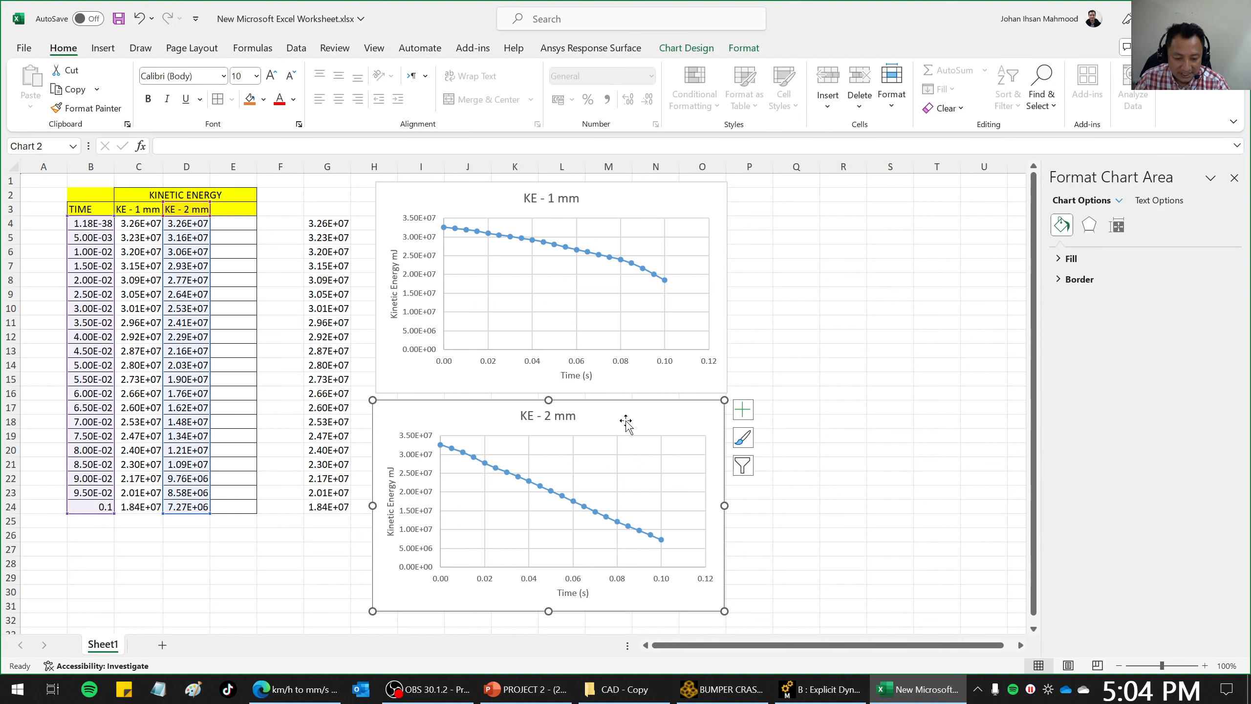
pyautogui.hotkey('ctrl', 'c')
pyautogui.click(655, 215)
pyautogui.hotkey('ctrl', 'v')
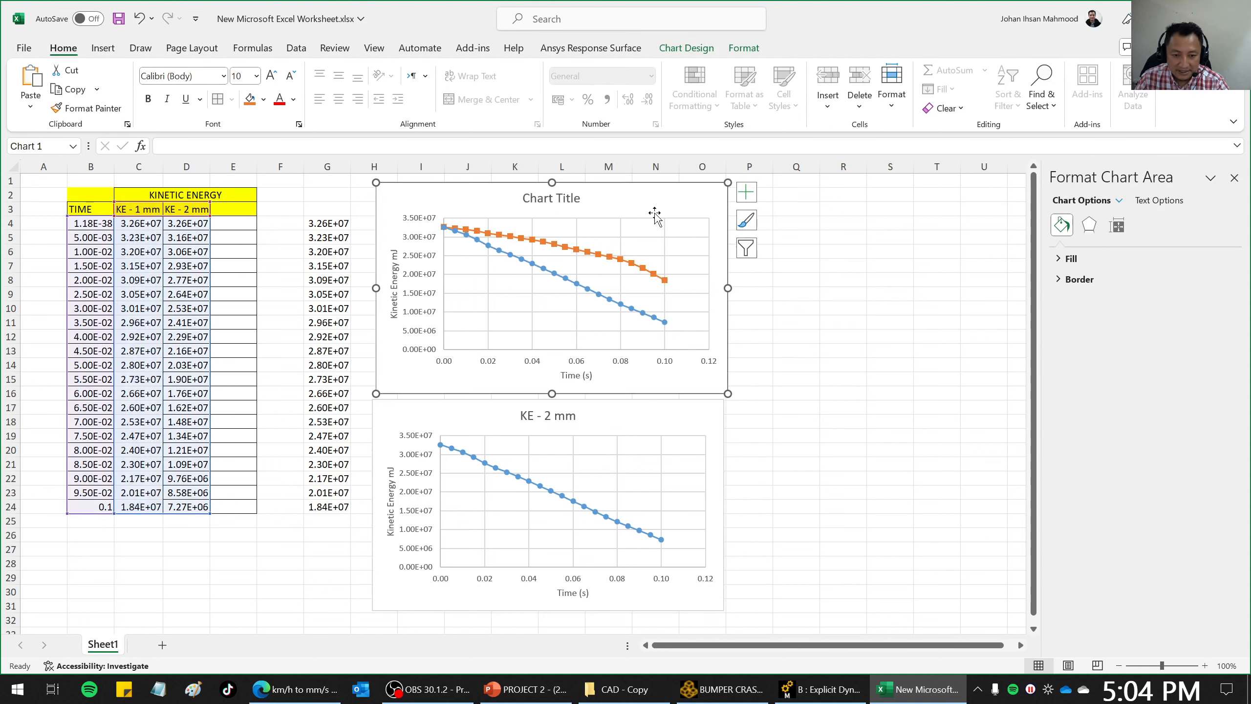
pyautogui.click(922, 417)
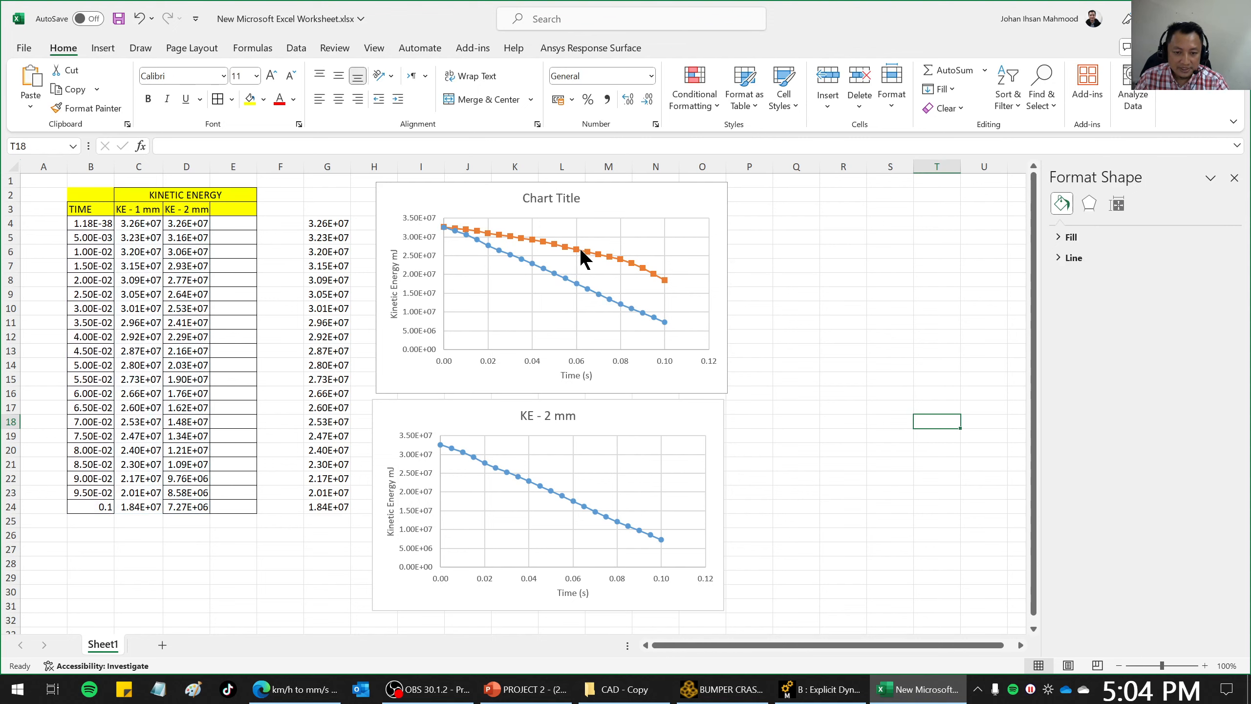
# Add a legend above the plot in the combined kinetic energy chart.
pyautogui.click(721, 197)
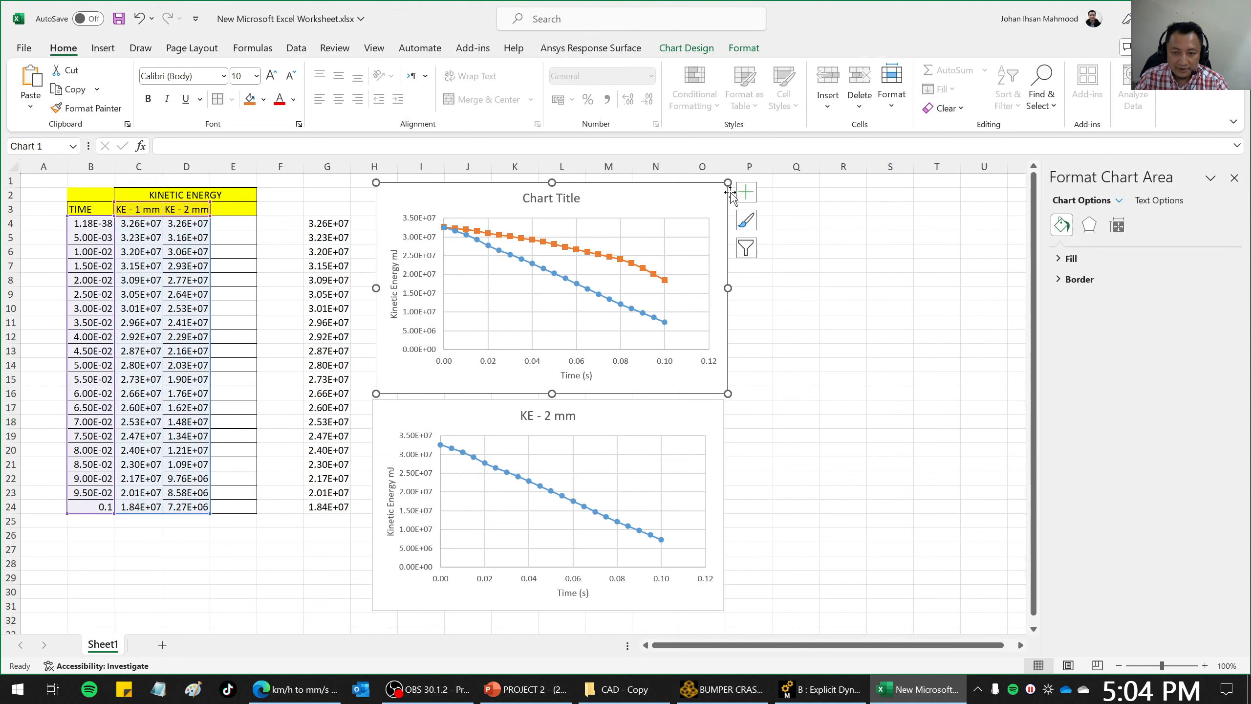
pyautogui.click(746, 191)
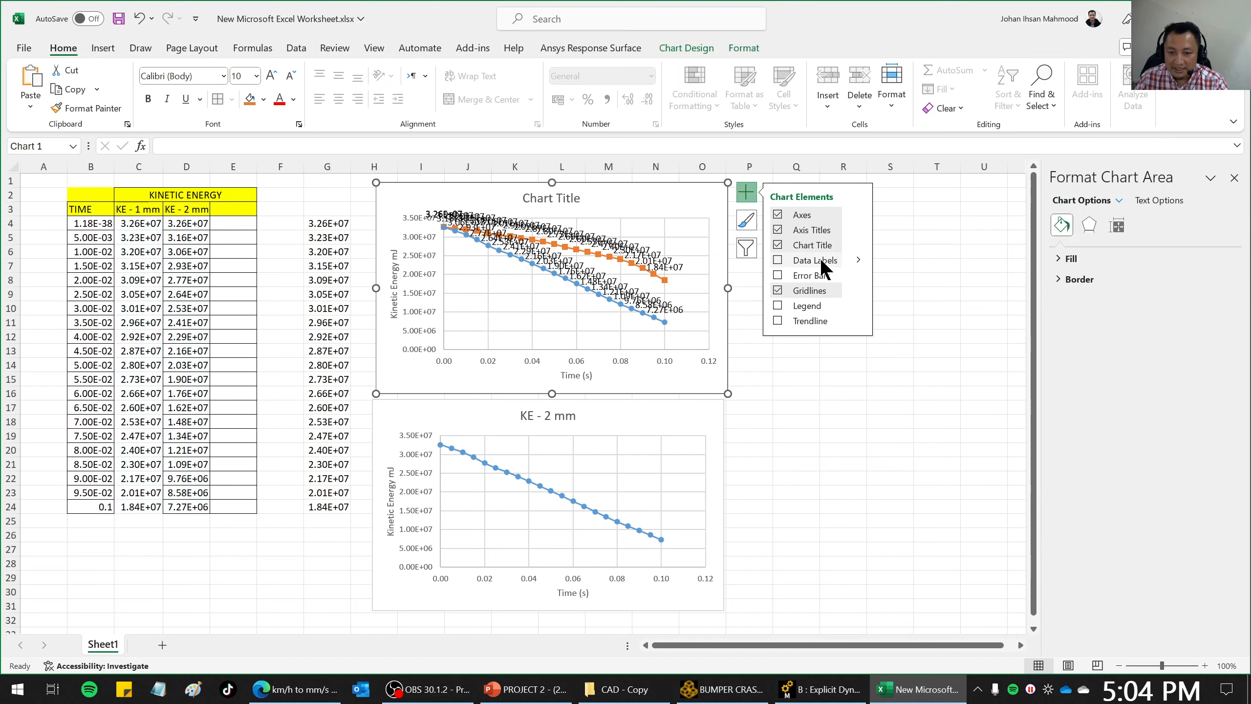
pyautogui.click(808, 306)
pyautogui.click(859, 304)
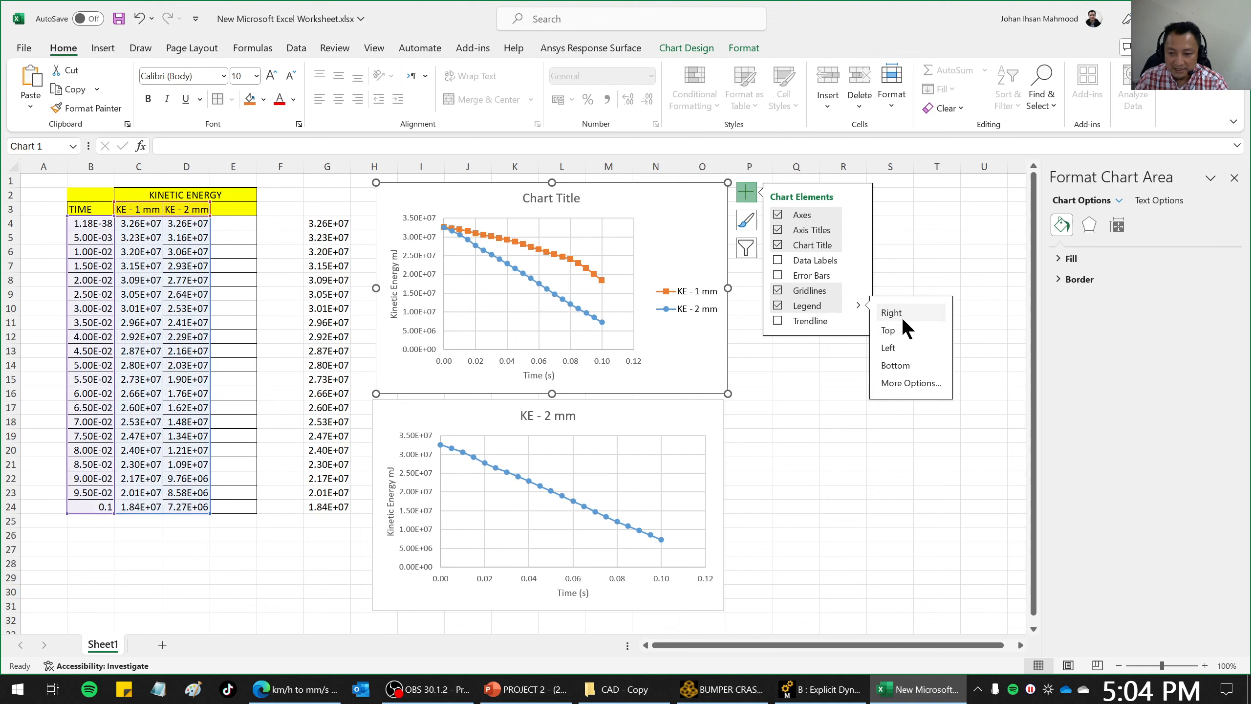
pyautogui.click(892, 345)
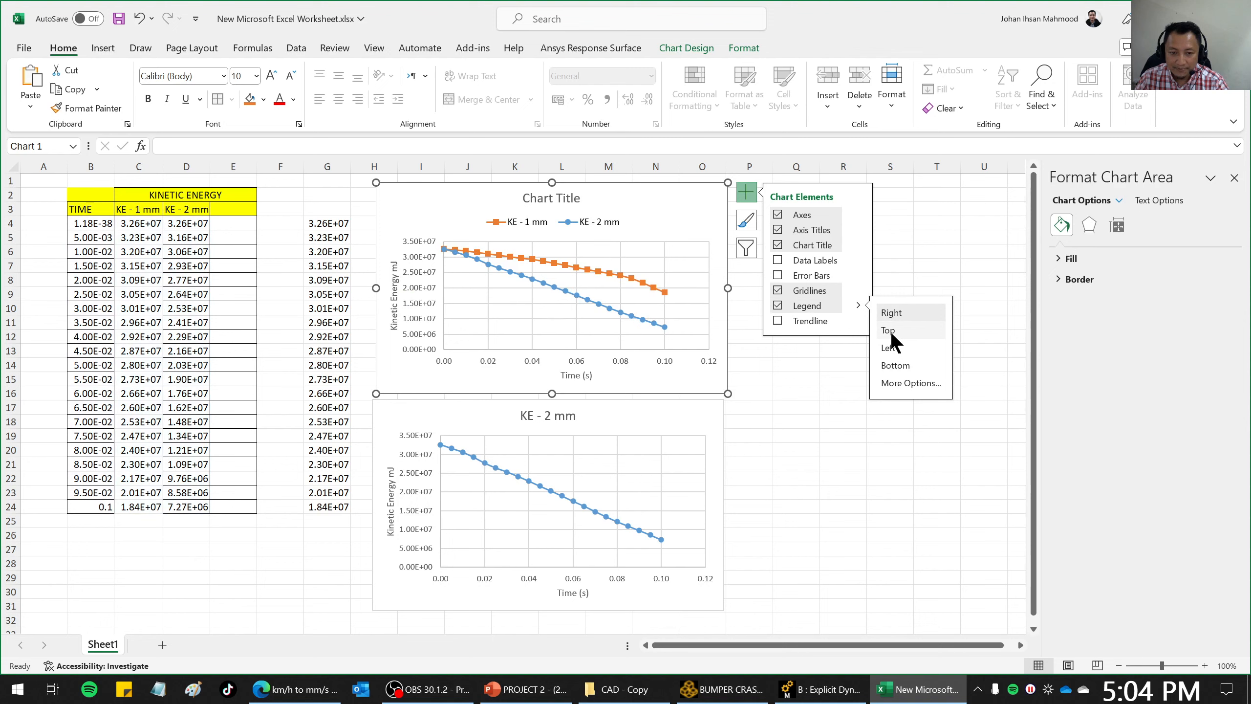
pyautogui.click(891, 331)
pyautogui.click(798, 405)
pyautogui.click(692, 256)
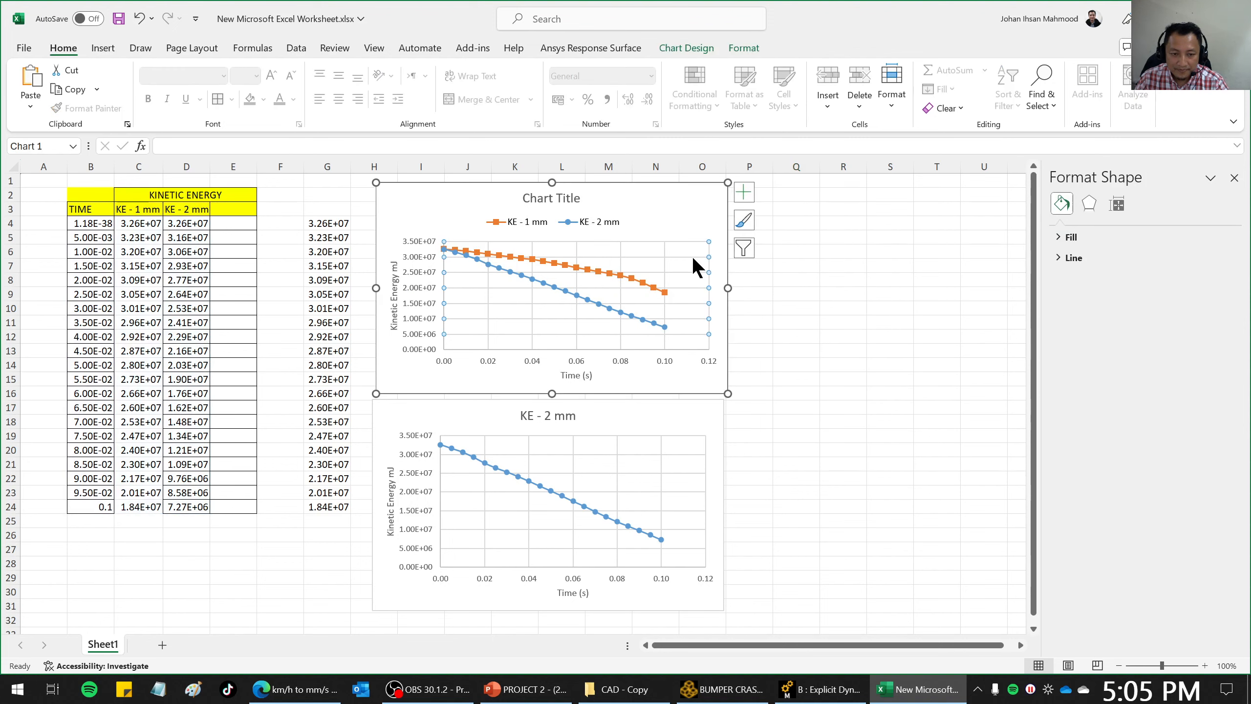
pyautogui.click(840, 462)
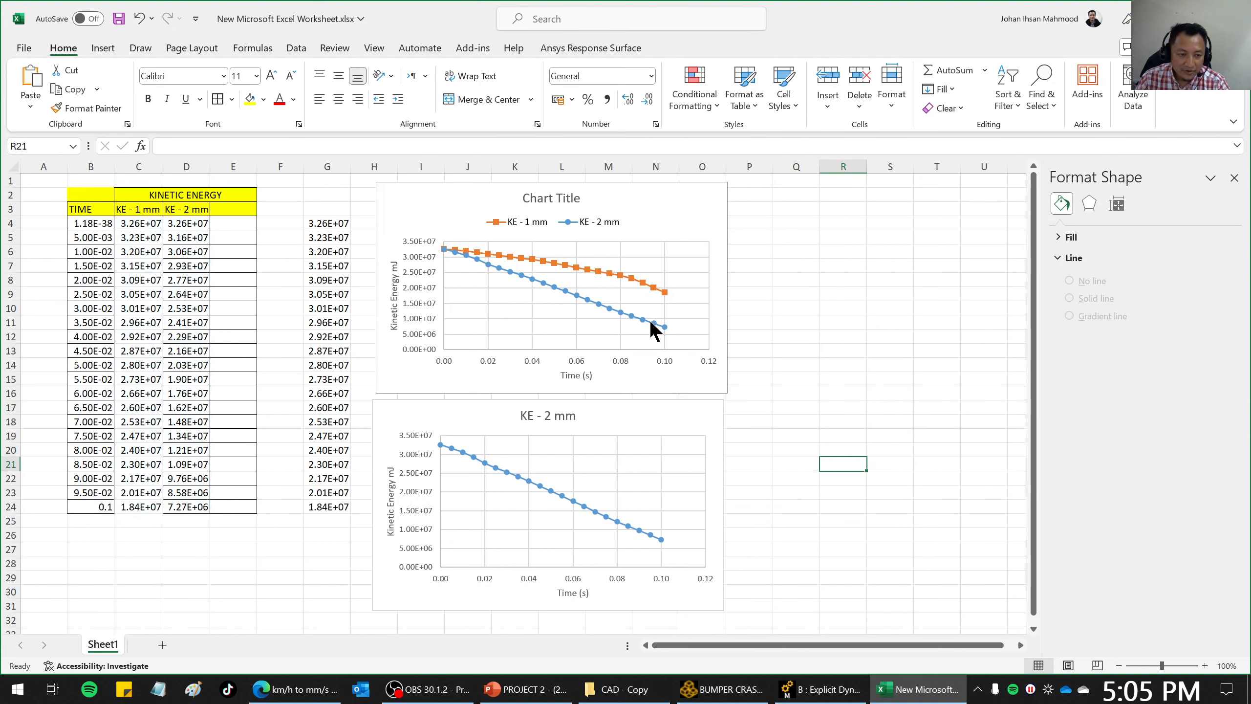
# Copy the KE - 2 mm column heading into E3 and change it to KE - 3 mm.
pyautogui.click(143, 215)
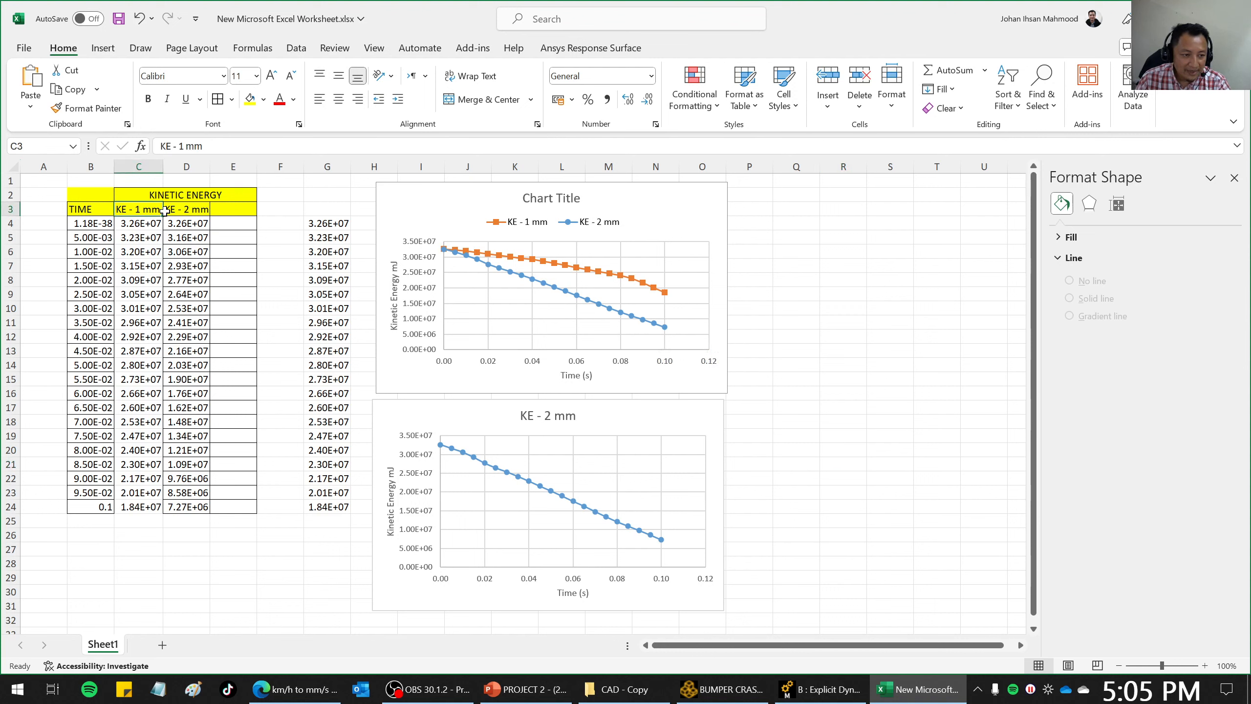
pyautogui.click(171, 210)
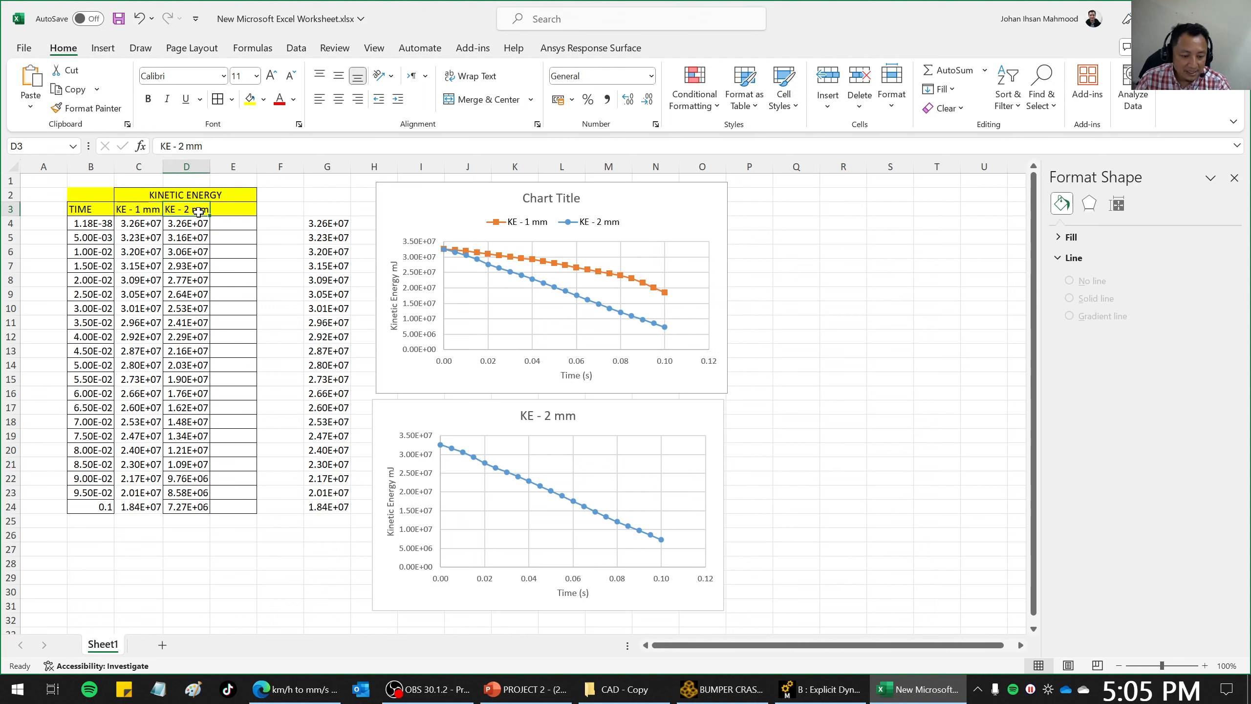
pyautogui.hotkey('ctrl', 'c')
pyautogui.click(232, 210)
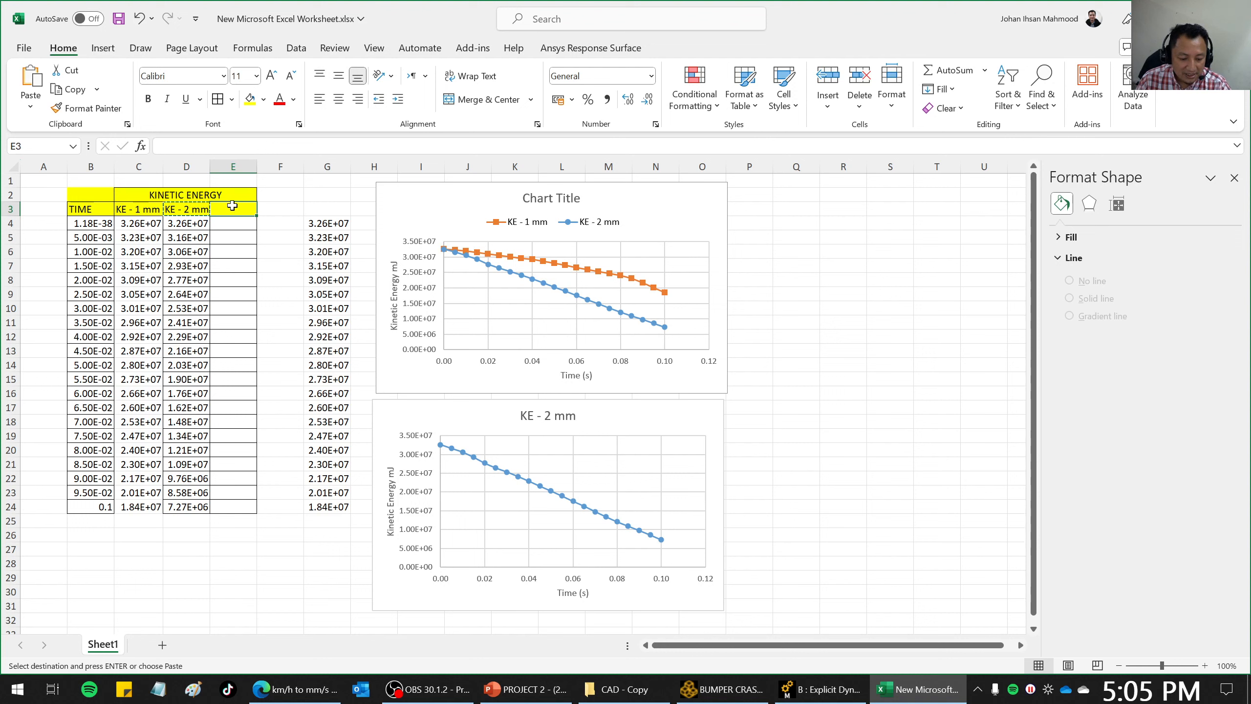
pyautogui.hotkey('ctrl', 'v')
pyautogui.doubleClick(236, 209)
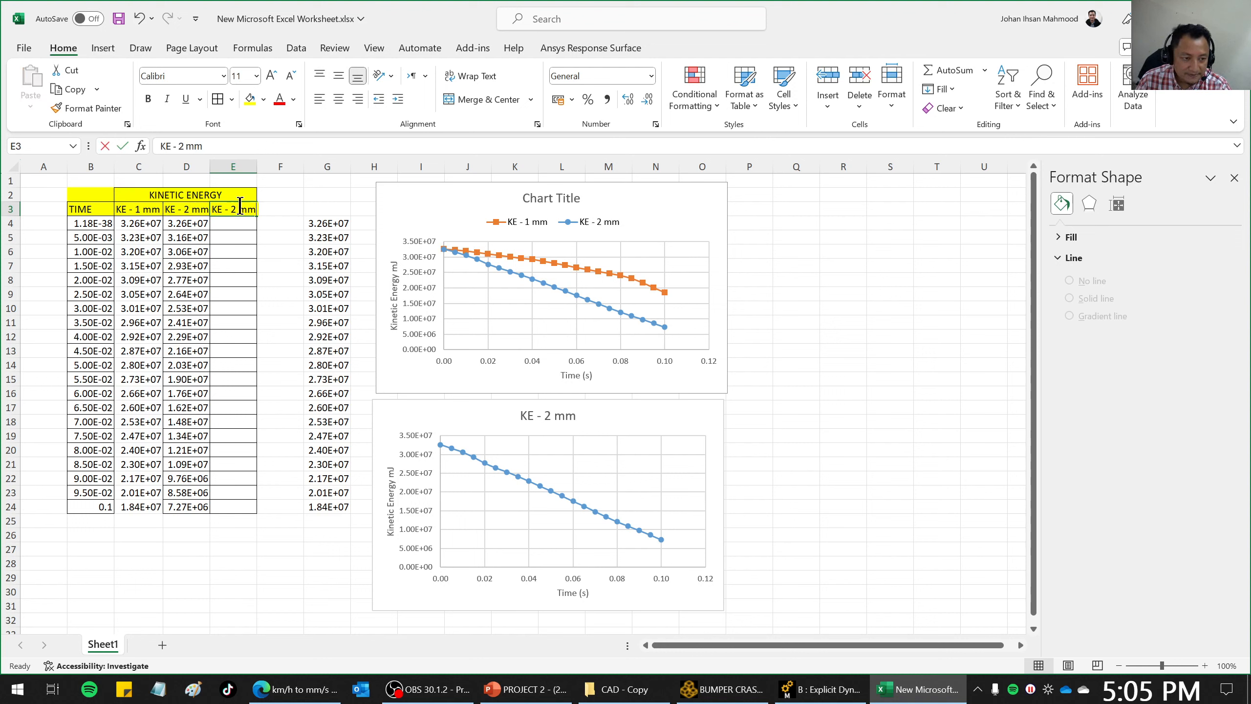
pyautogui.press('BackSpace')
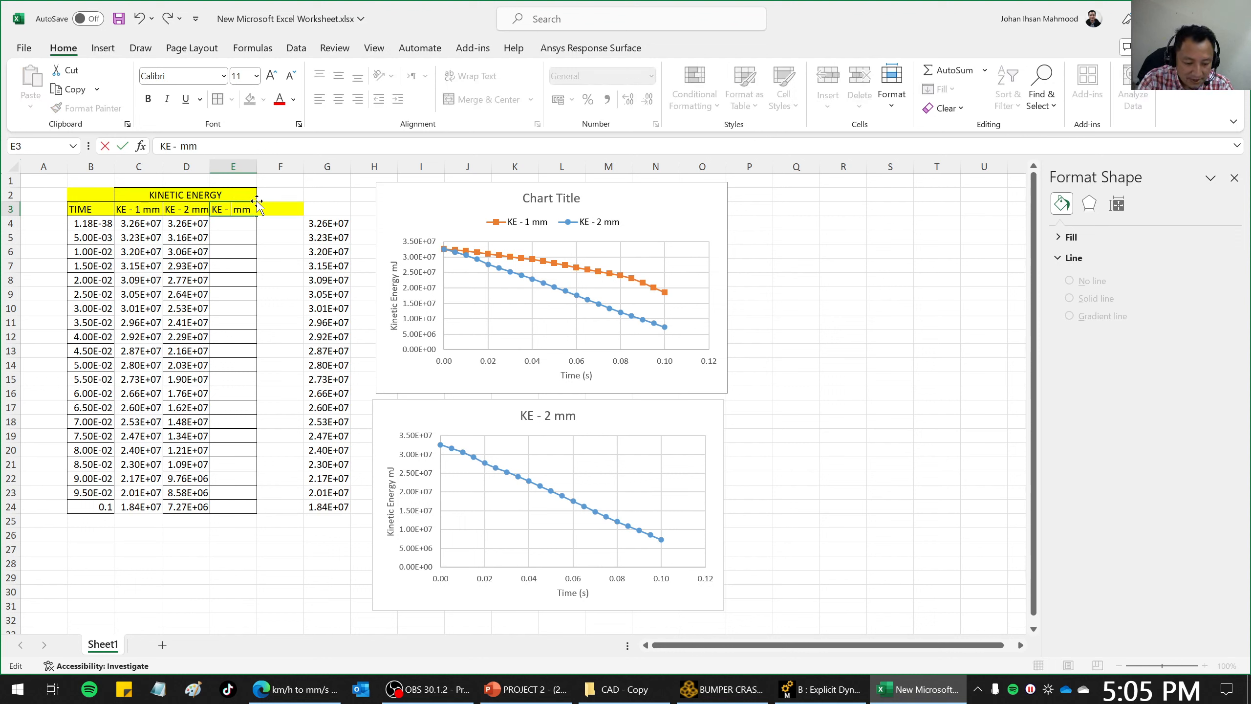
pyautogui.write('3')
pyautogui.click(360, 207)
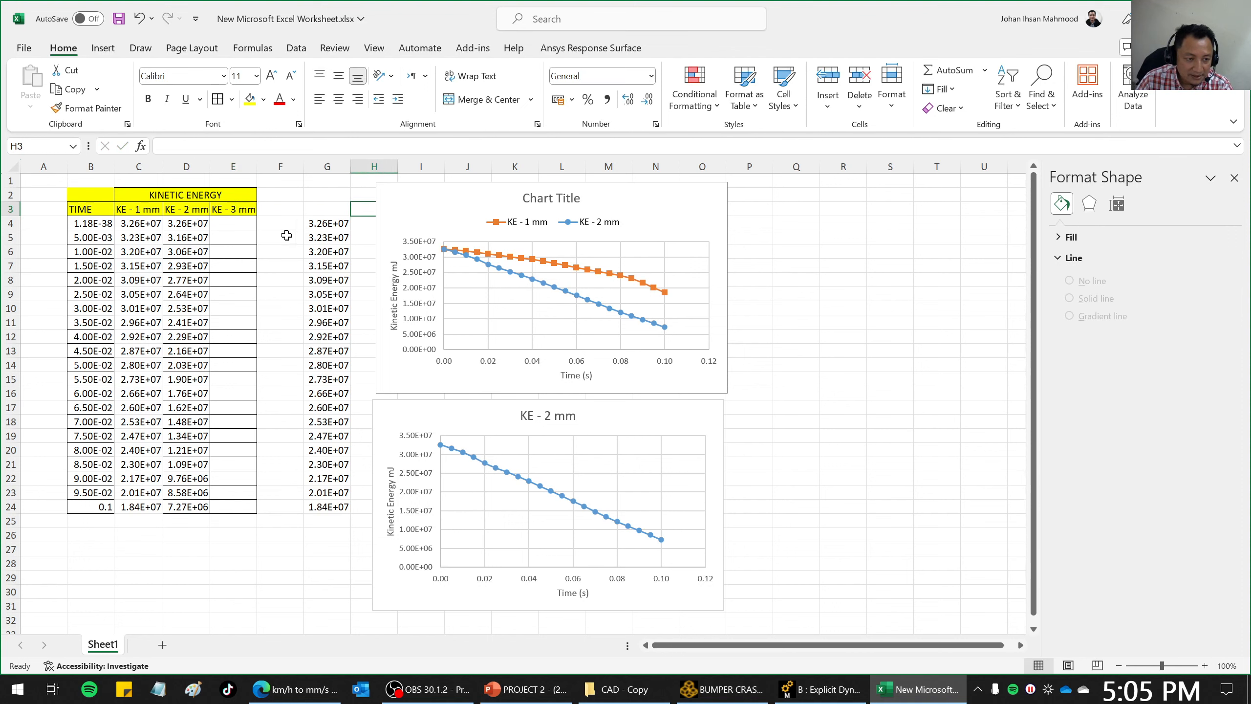
# Switch to Ansys Mechanical and set the thickness of BUMPER, CRASH_BOX_R and CRASH BOX L to 3 mm.
pyautogui.click(812, 691)
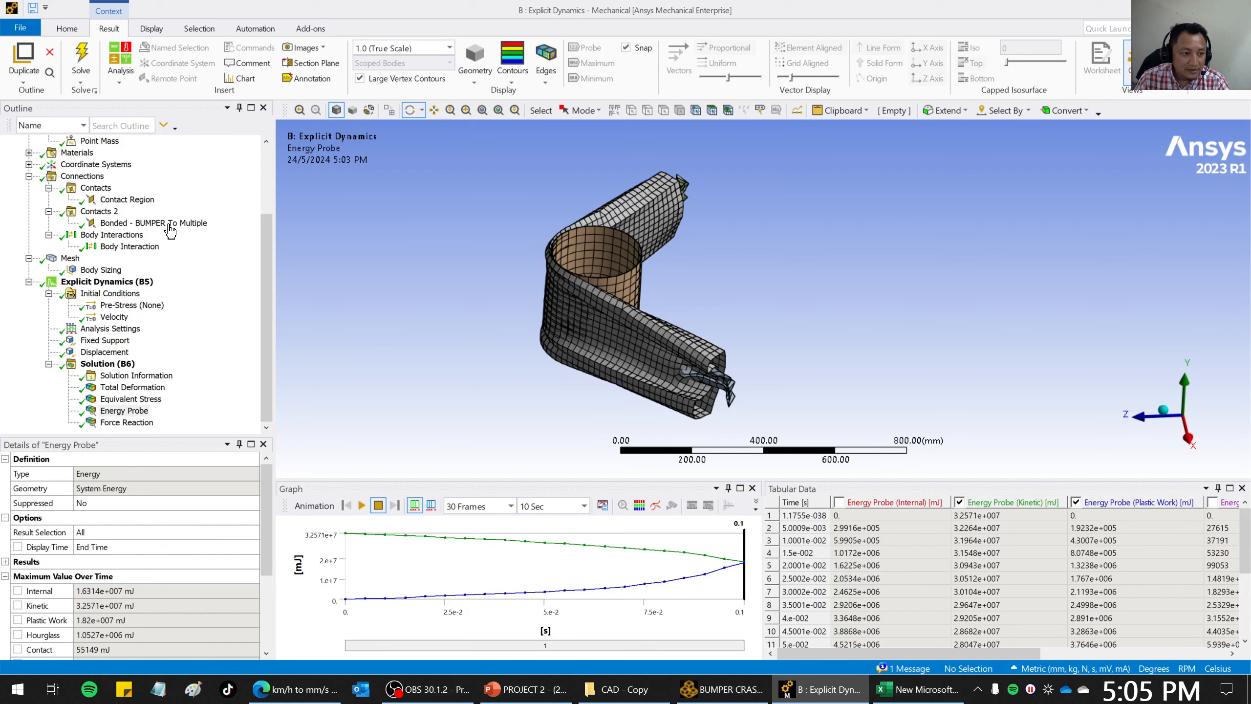
pyautogui.click(96, 189)
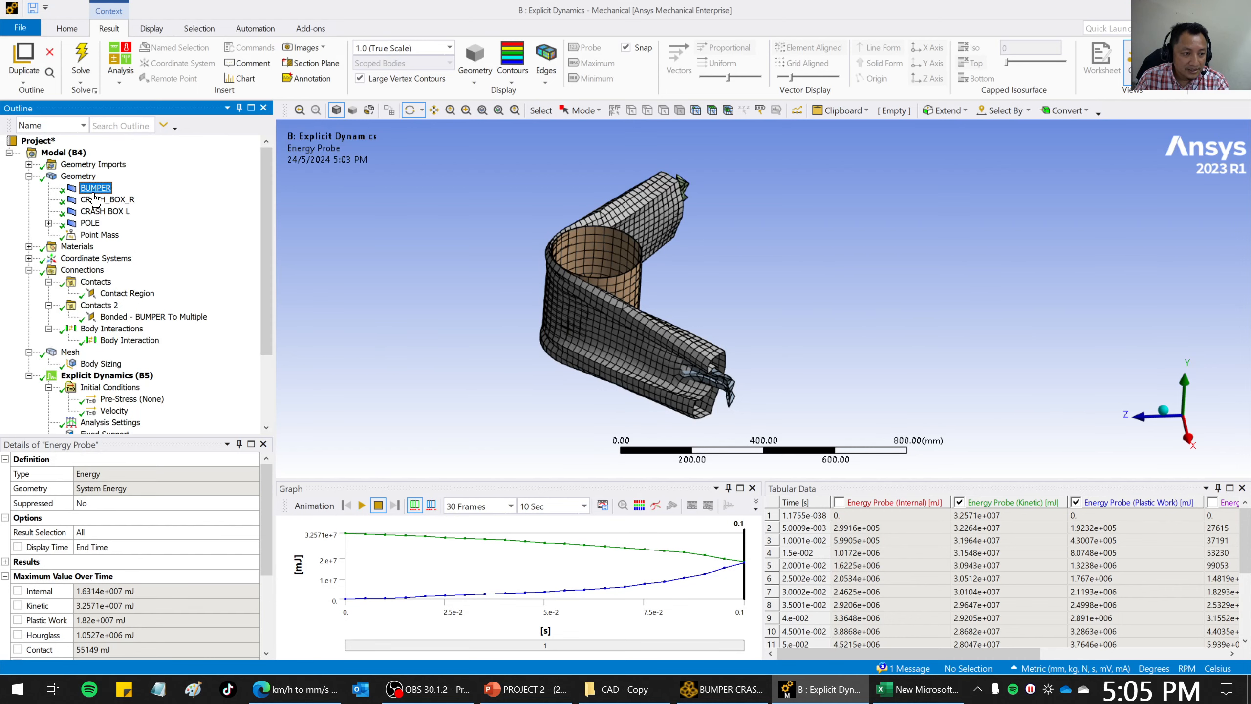
pyautogui.keyDown('shift'); pyautogui.click(102, 211); pyautogui.keyUp('shift')
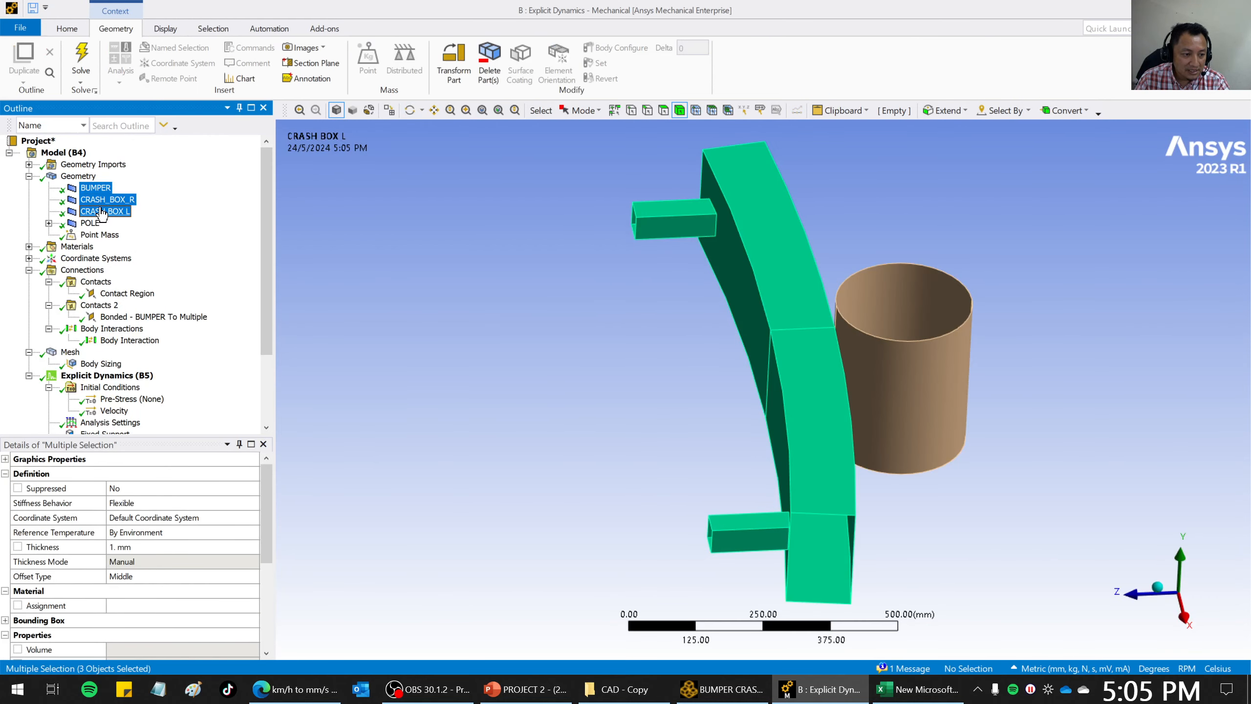
pyautogui.click(149, 547)
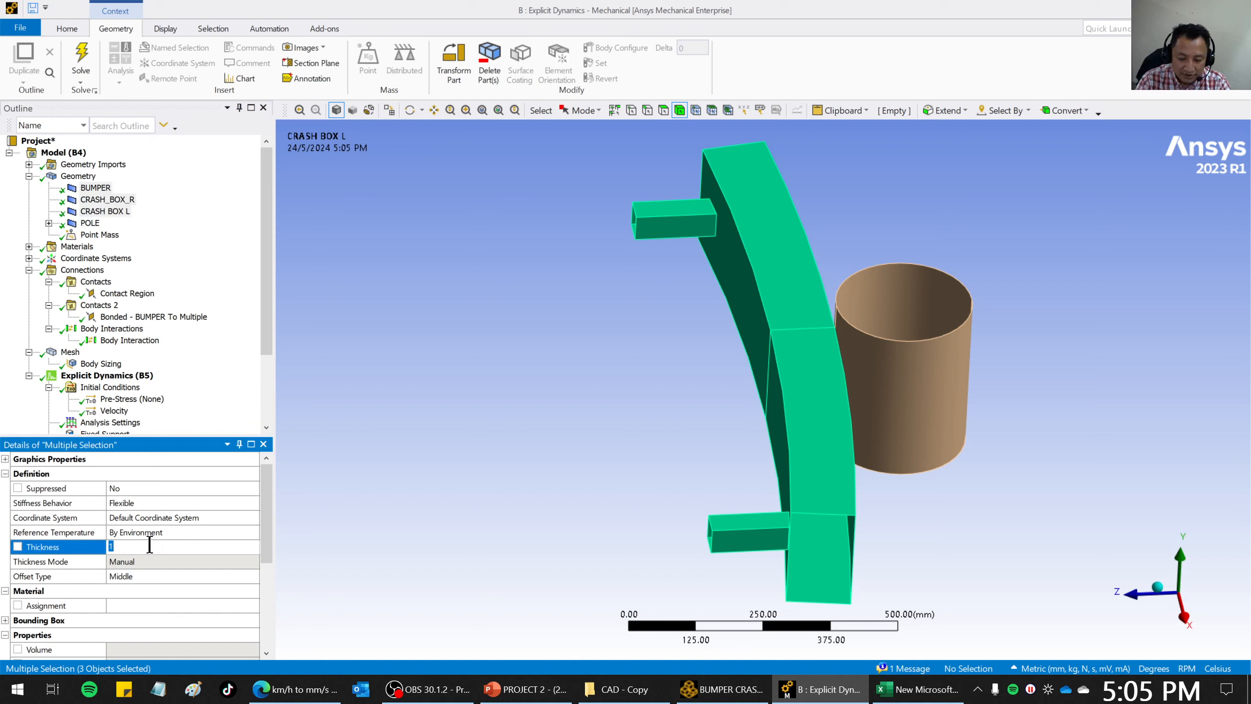
pyautogui.write('3')
pyautogui.press('Return')
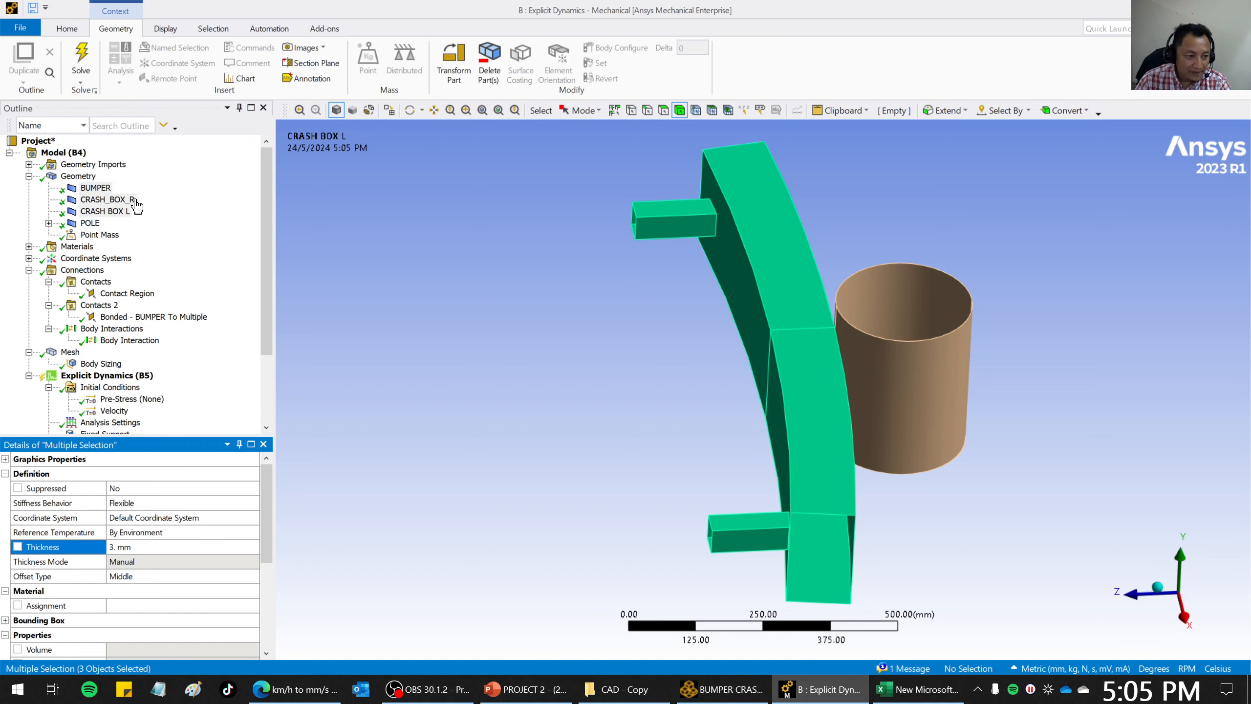
# Check the thickness assigned to BUMPER, CRASH_BOX_R and CRASH BOX L individually.
pyautogui.click(101, 190)
pyautogui.click(102, 200)
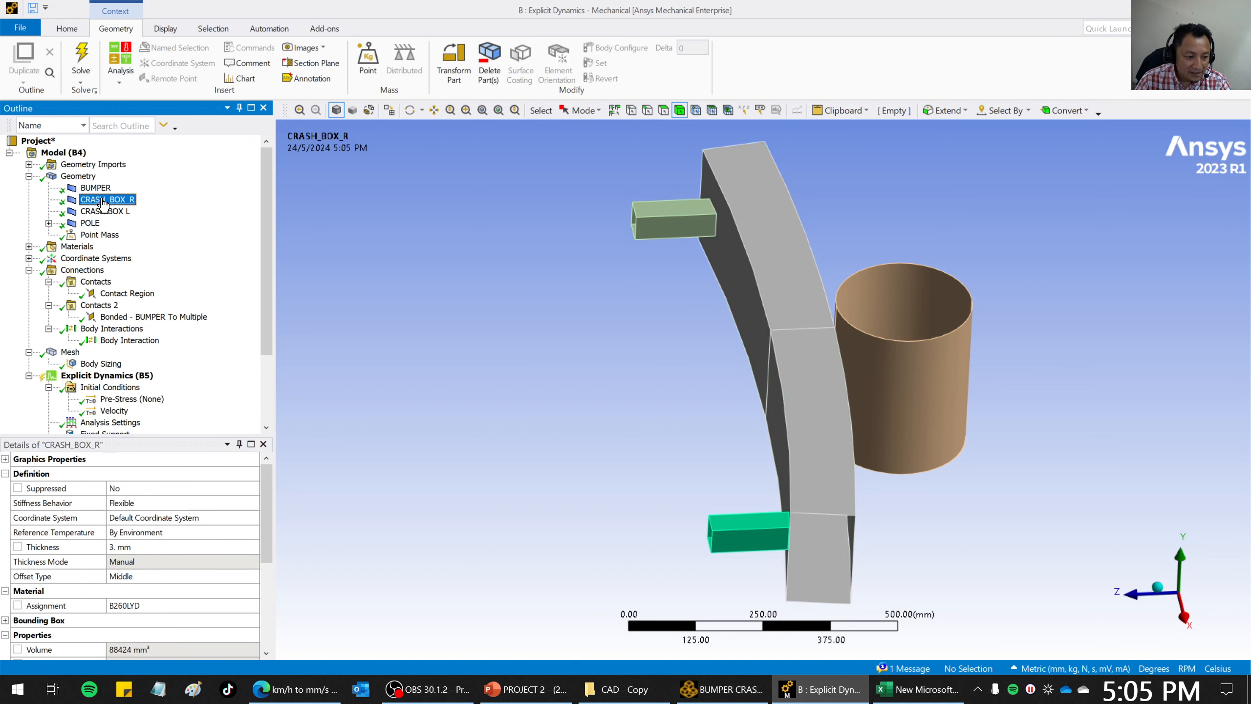
pyautogui.click(101, 212)
pyautogui.click(100, 190)
pyautogui.click(101, 200)
pyautogui.click(103, 212)
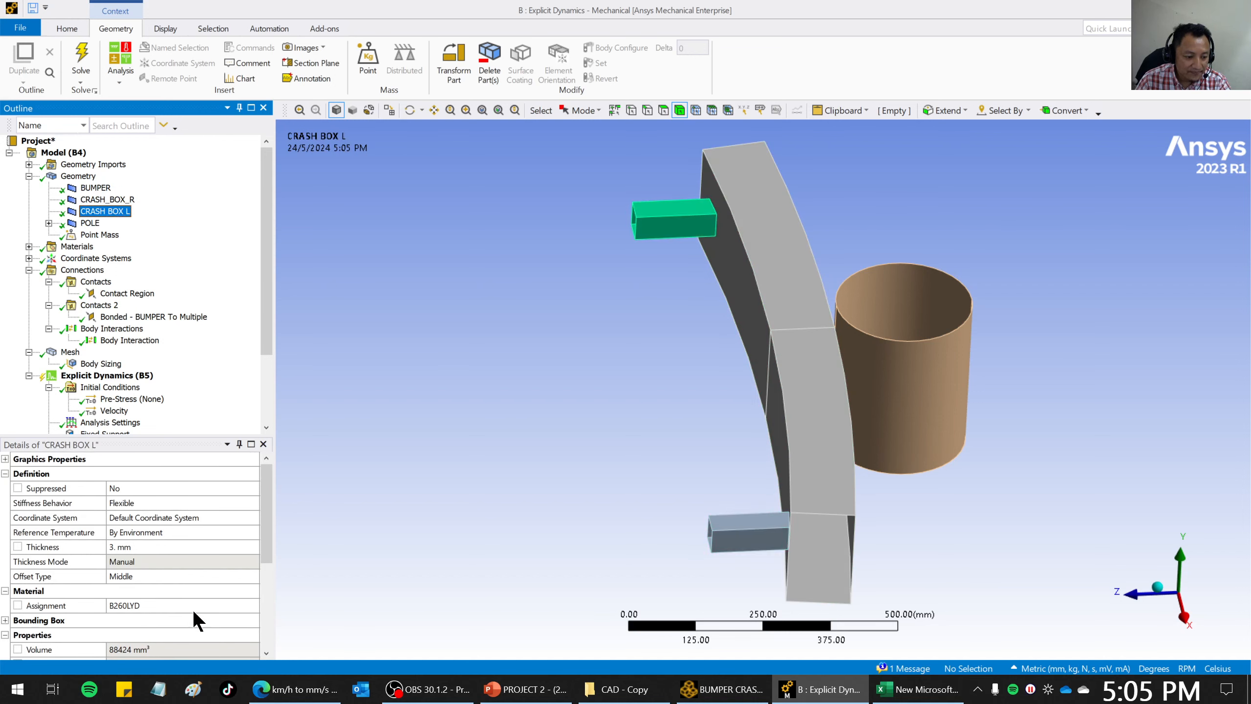
pyautogui.click(104, 193)
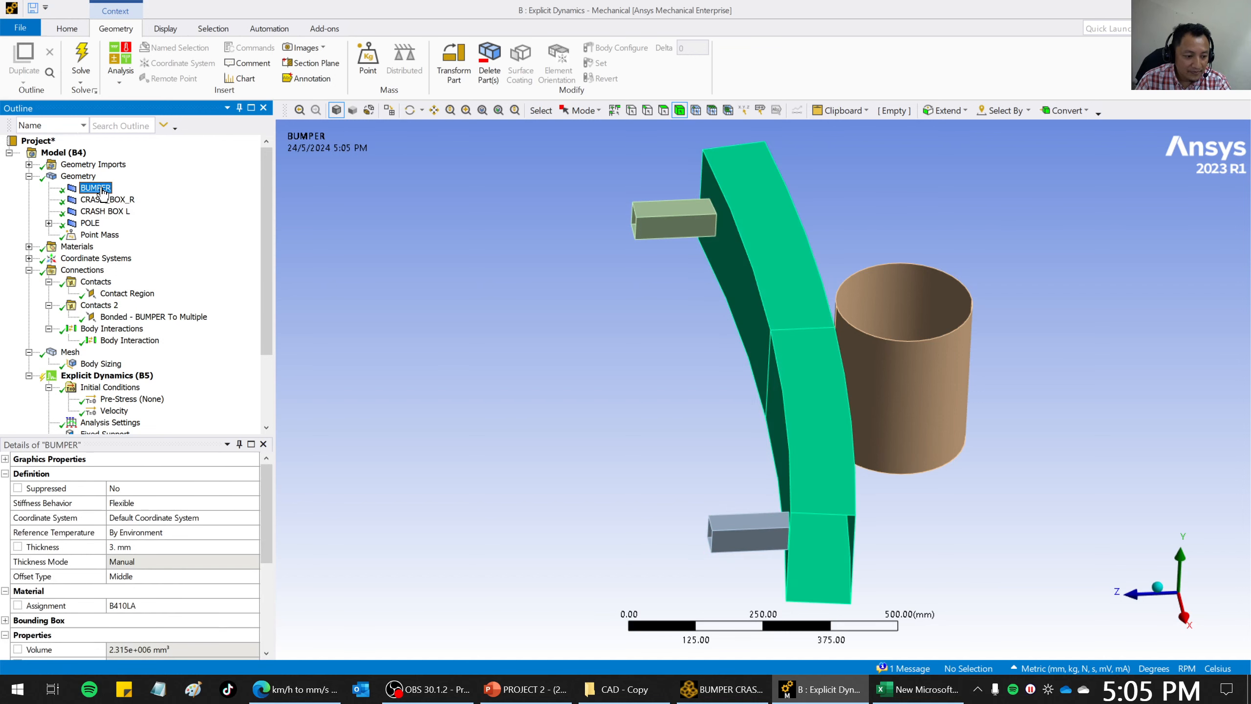
pyautogui.click(103, 199)
pyautogui.click(103, 212)
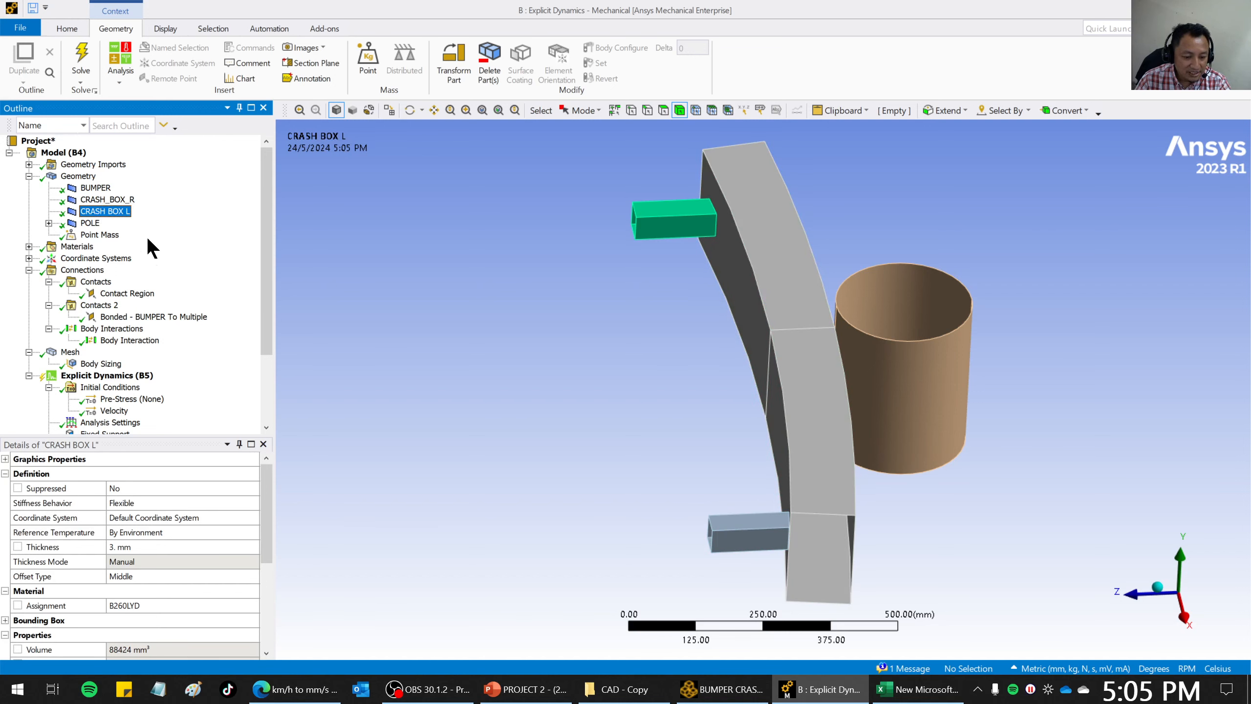
pyautogui.moveTo(869, 680)
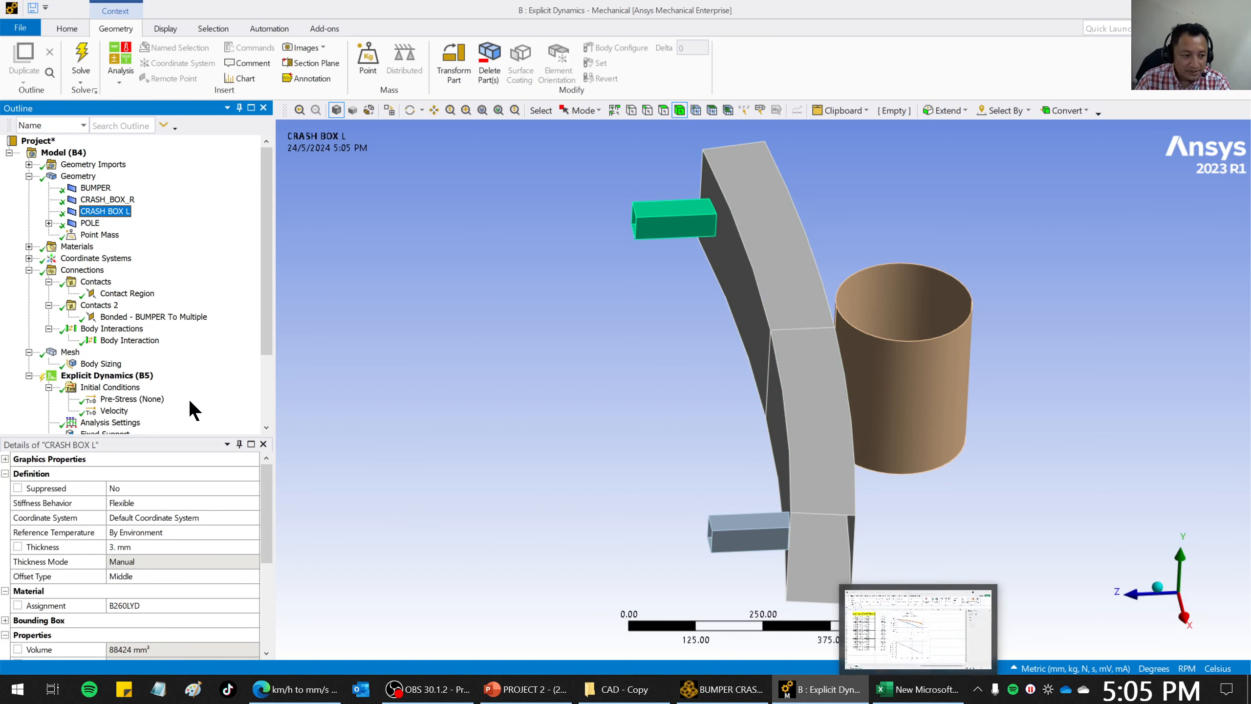
# Solve the Explicit Dynamics analysis with the updated part thicknesses.
pyautogui.moveTo(266, 296); pyautogui.dragTo(280, 365)
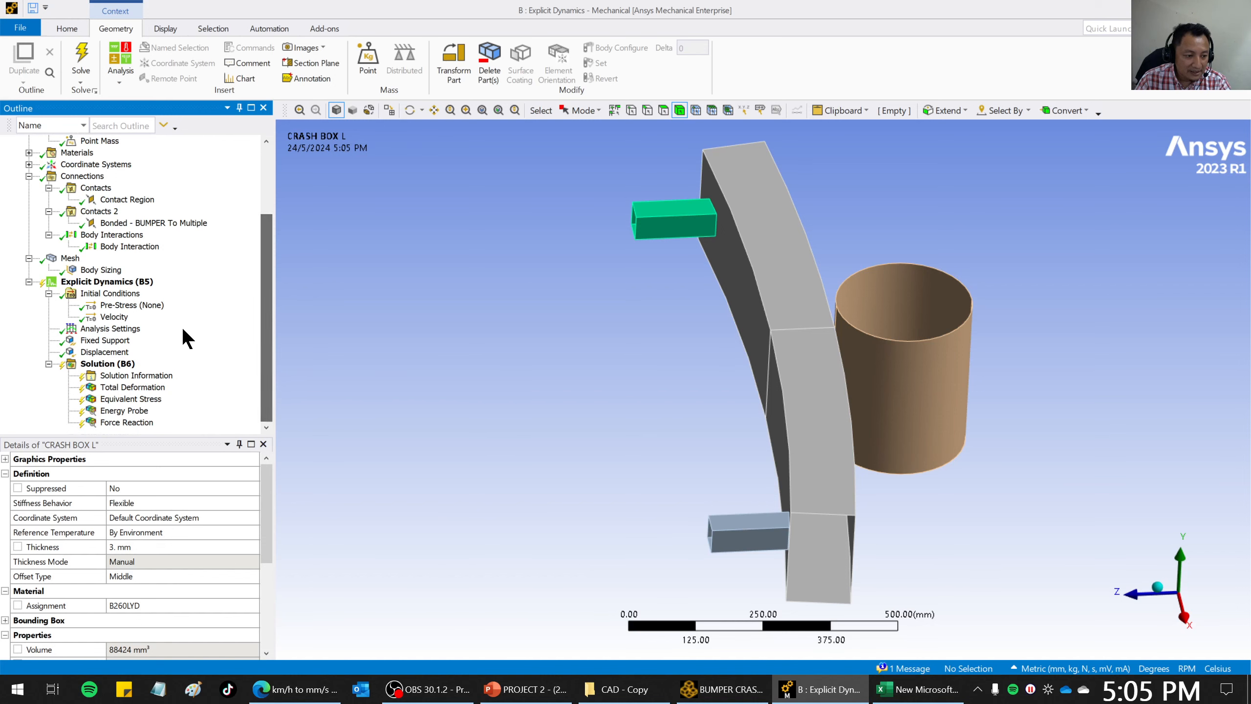
pyautogui.click(108, 363)
pyautogui.rightClick(115, 363)
pyautogui.click(154, 387)
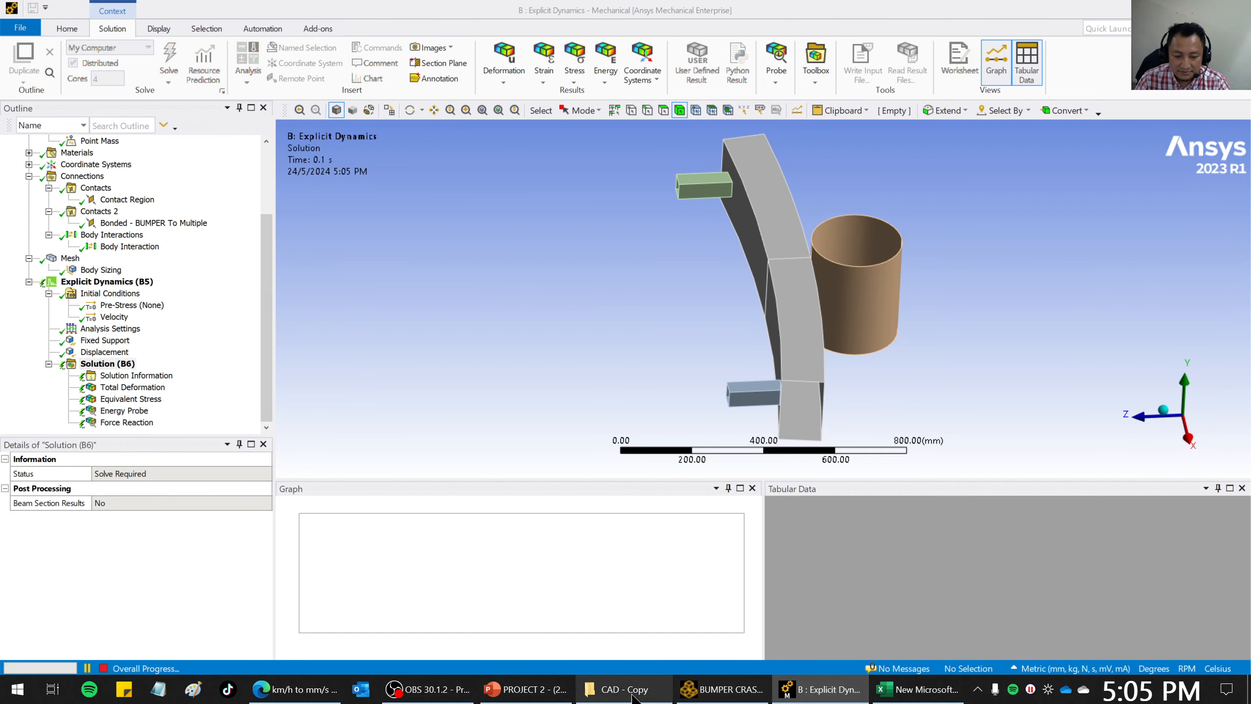
pyautogui.click(428, 689)
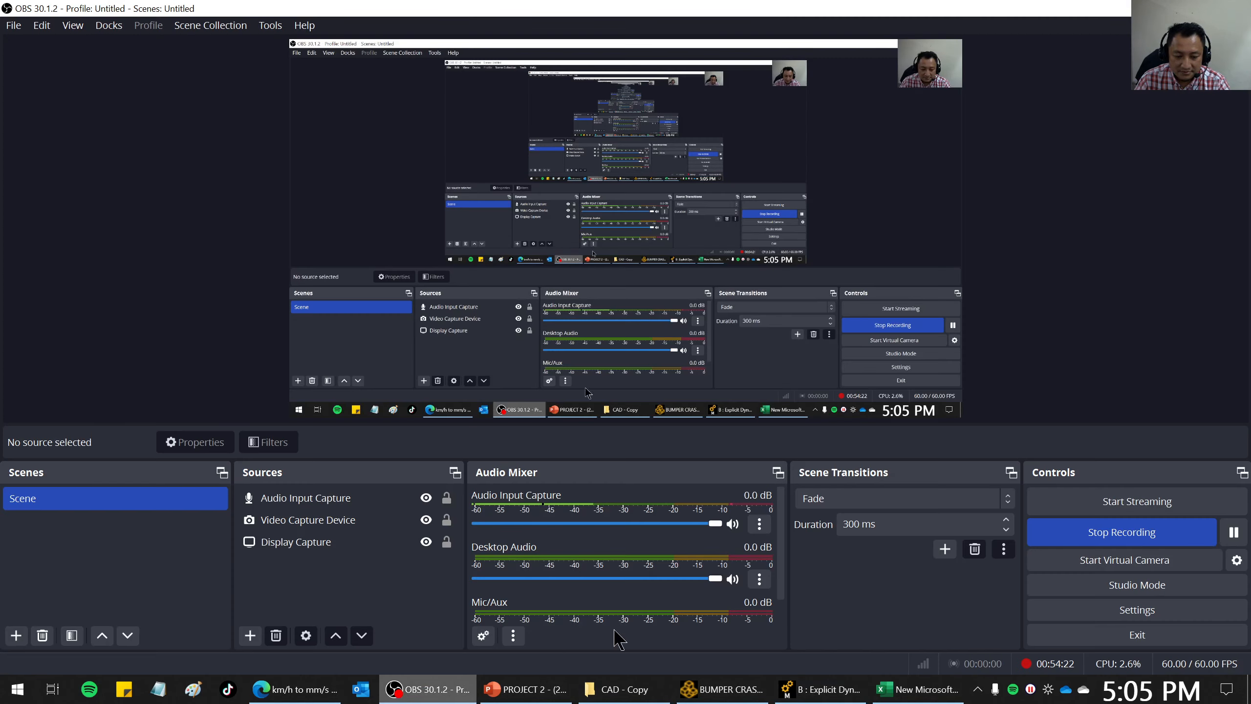
pyautogui.click(1232, 535)
pyautogui.click(1232, 535)
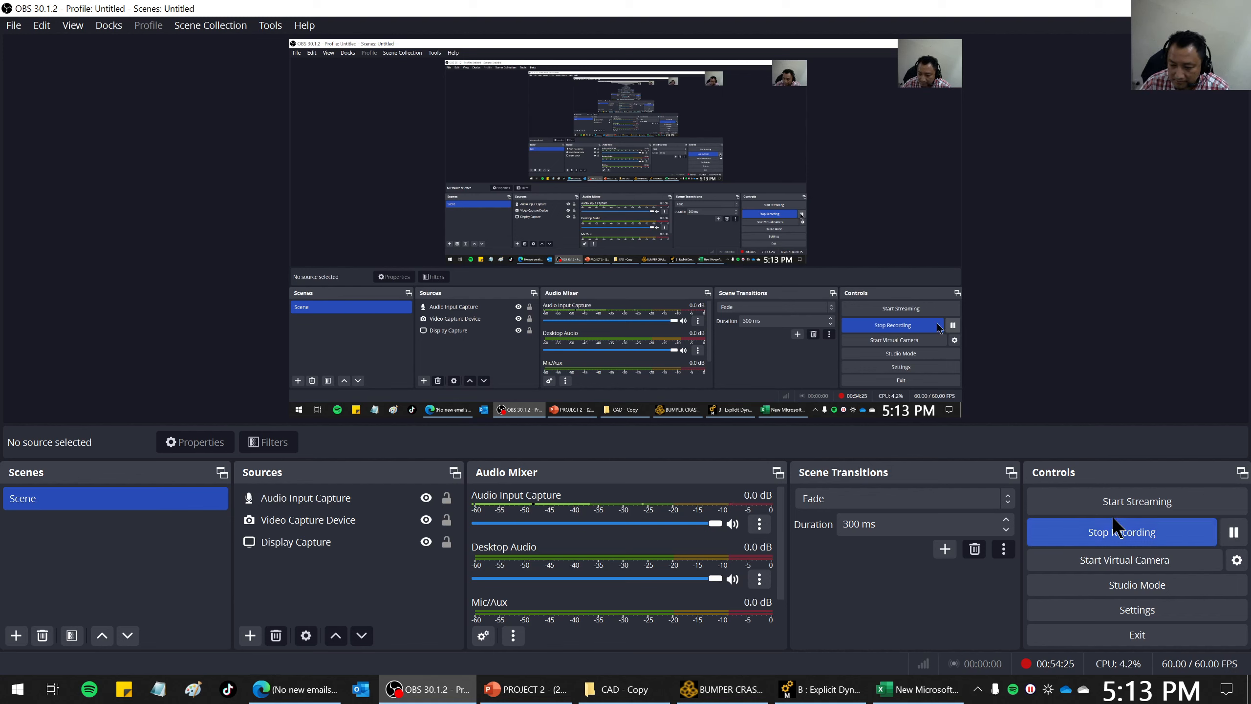
# Return to Ansys Mechanical and play the Total Deformation animation of the solved crash.
pyautogui.click(838, 690)
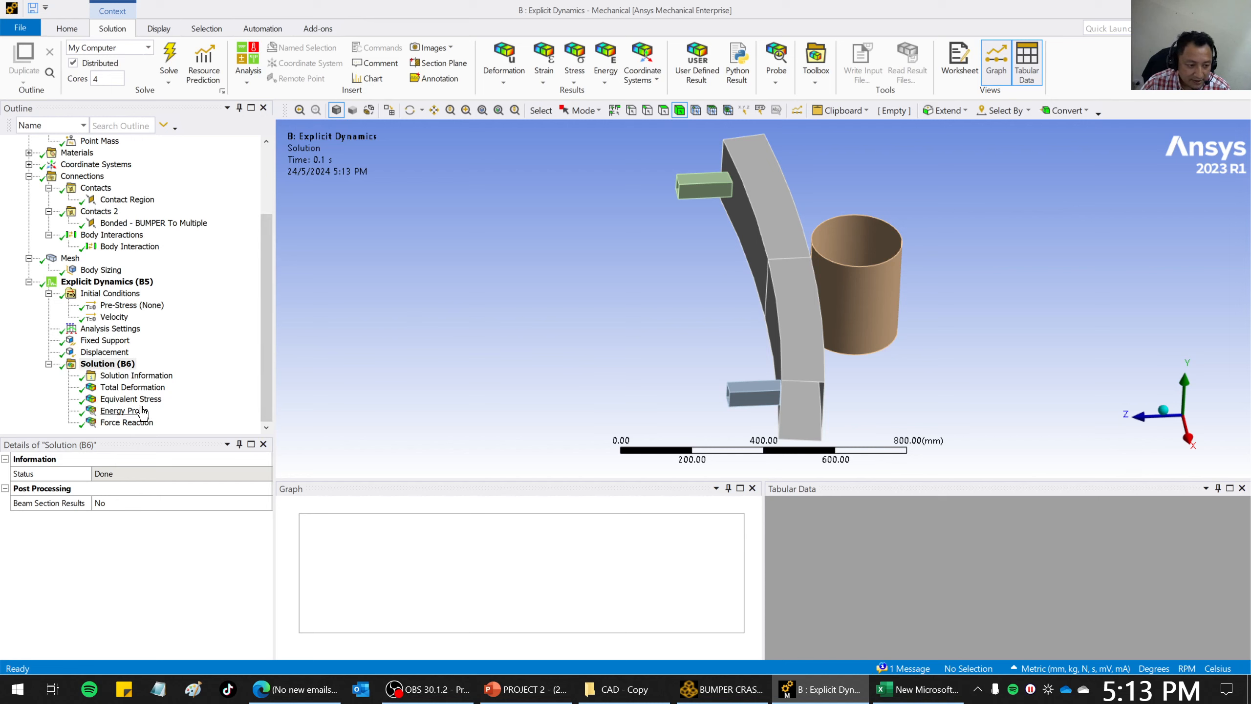
pyautogui.click(130, 389)
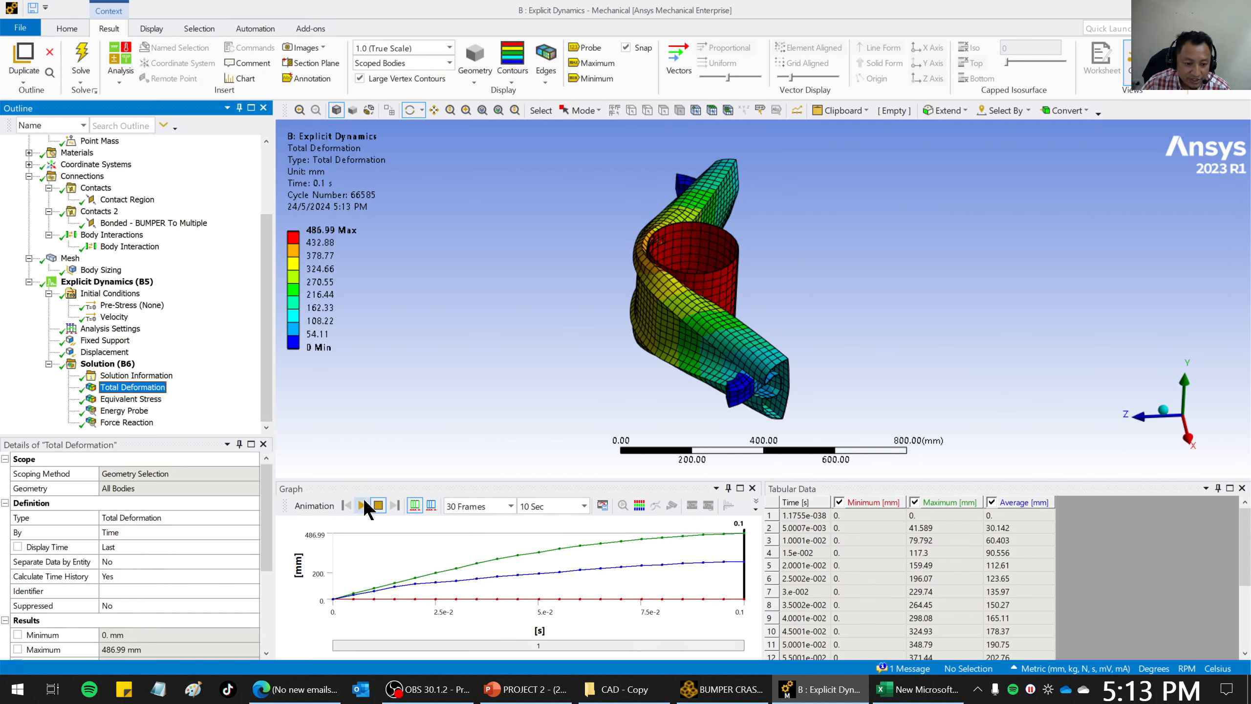
pyautogui.click(363, 505)
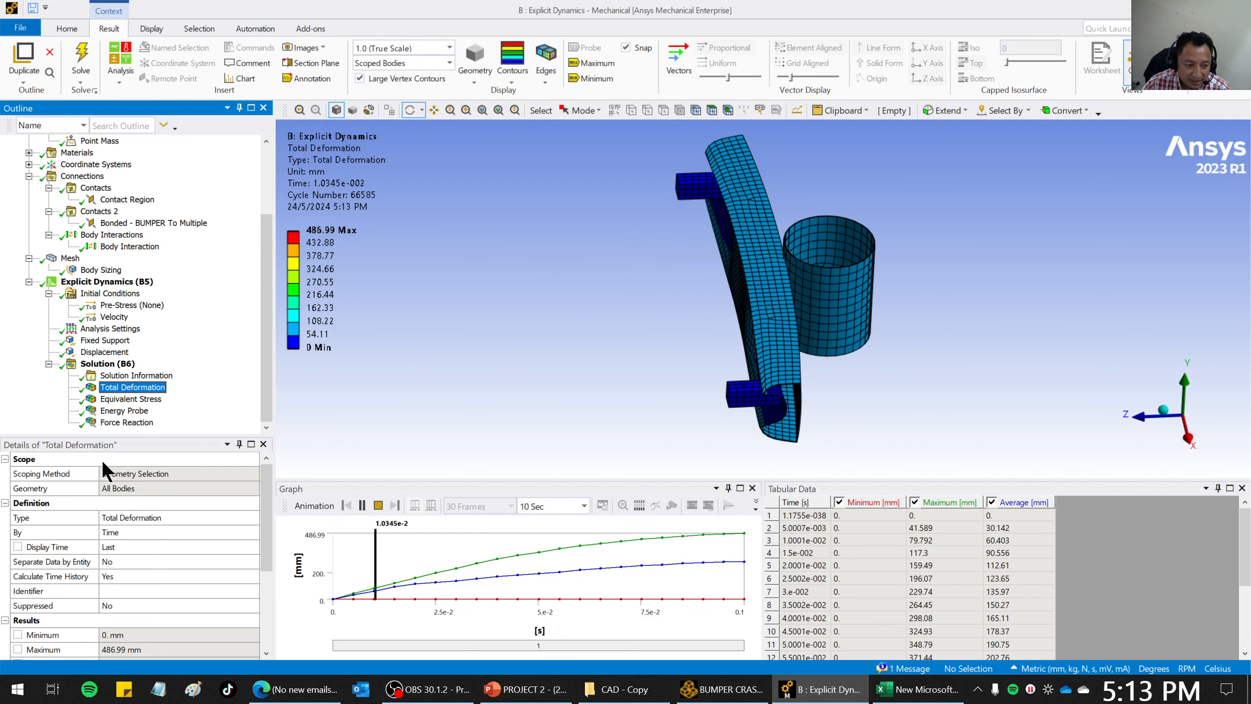
# Copy the Energy Probe's kinetic energy values and paste them into E4:E24 of the Excel worksheet under KE - 3 mm.
pyautogui.click(123, 411)
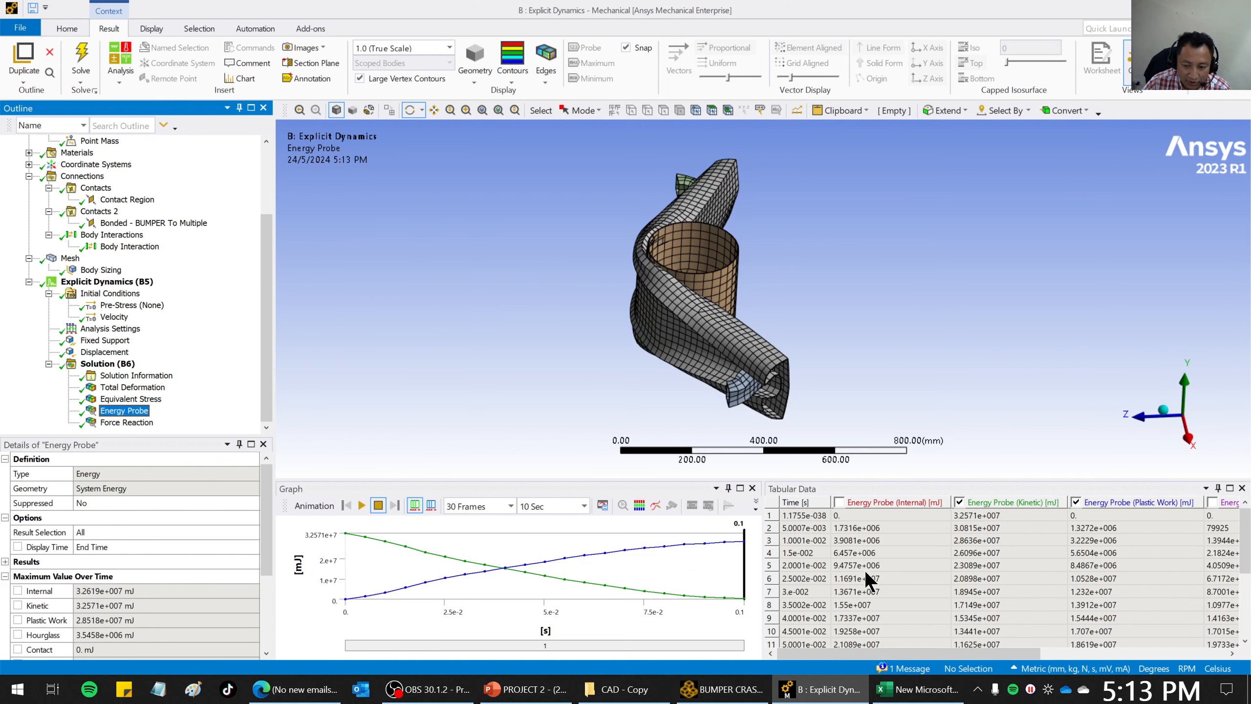
pyautogui.click(1025, 499)
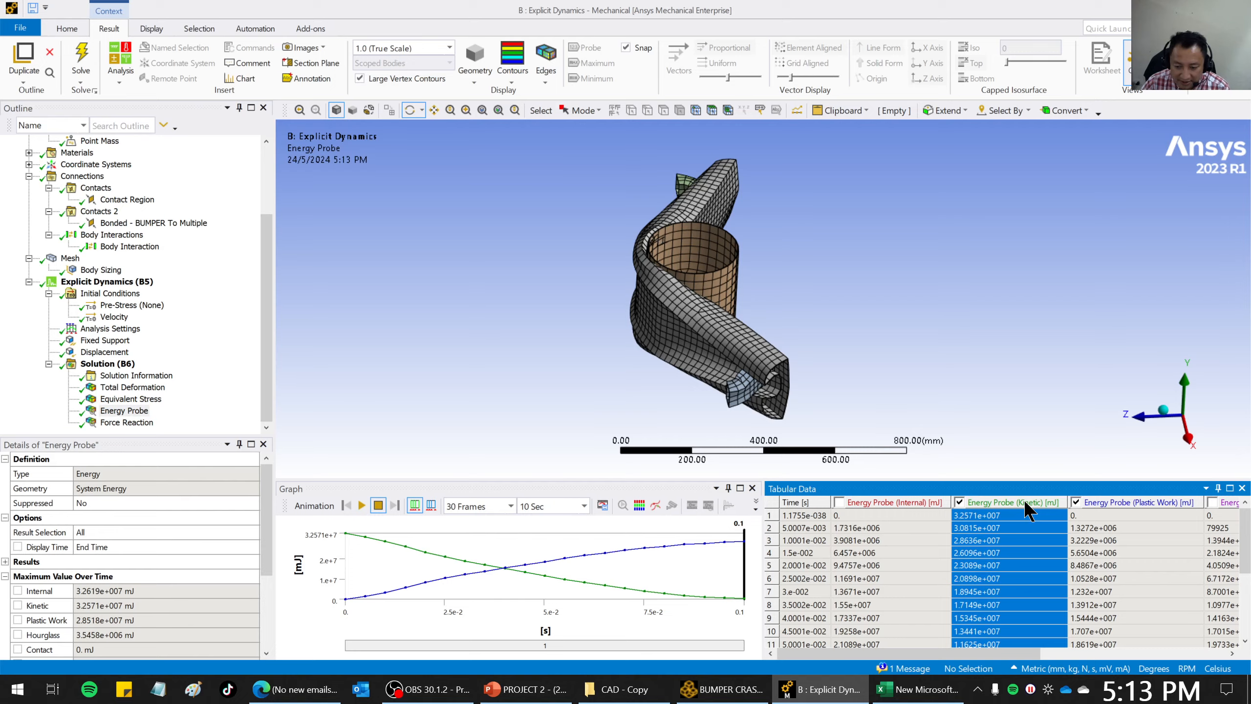
pyautogui.press('super+Tab')
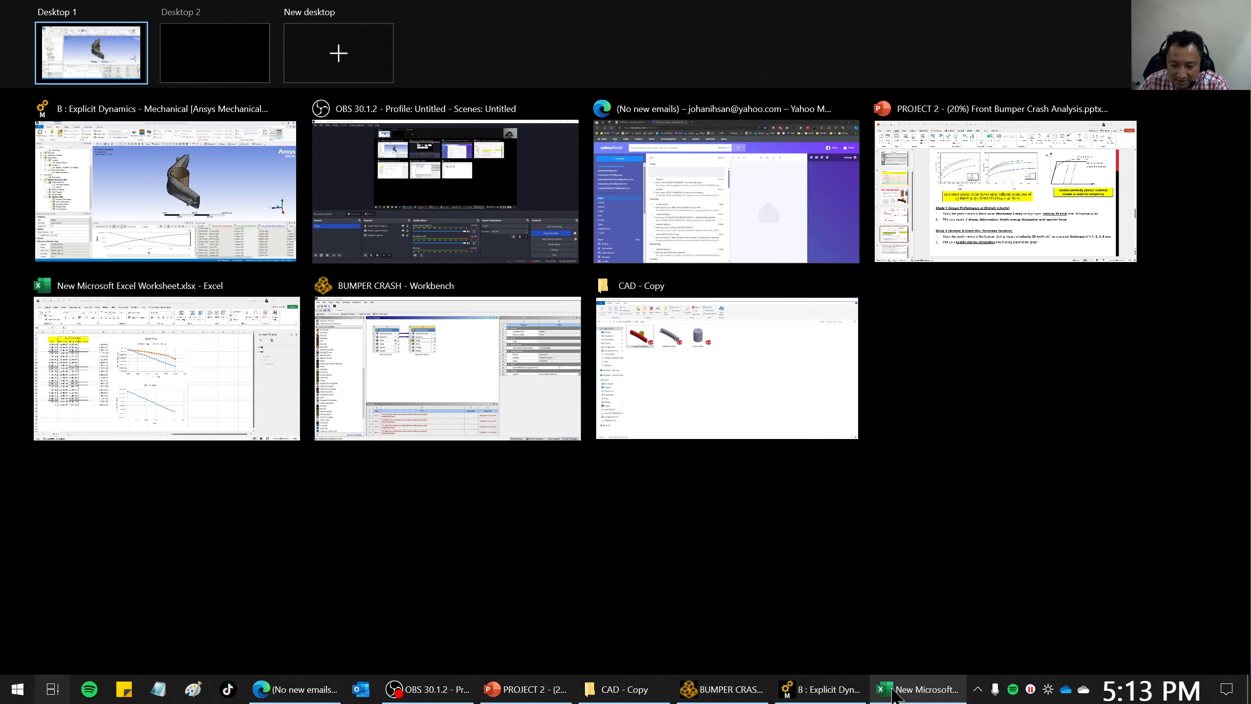
pyautogui.click(196, 217)
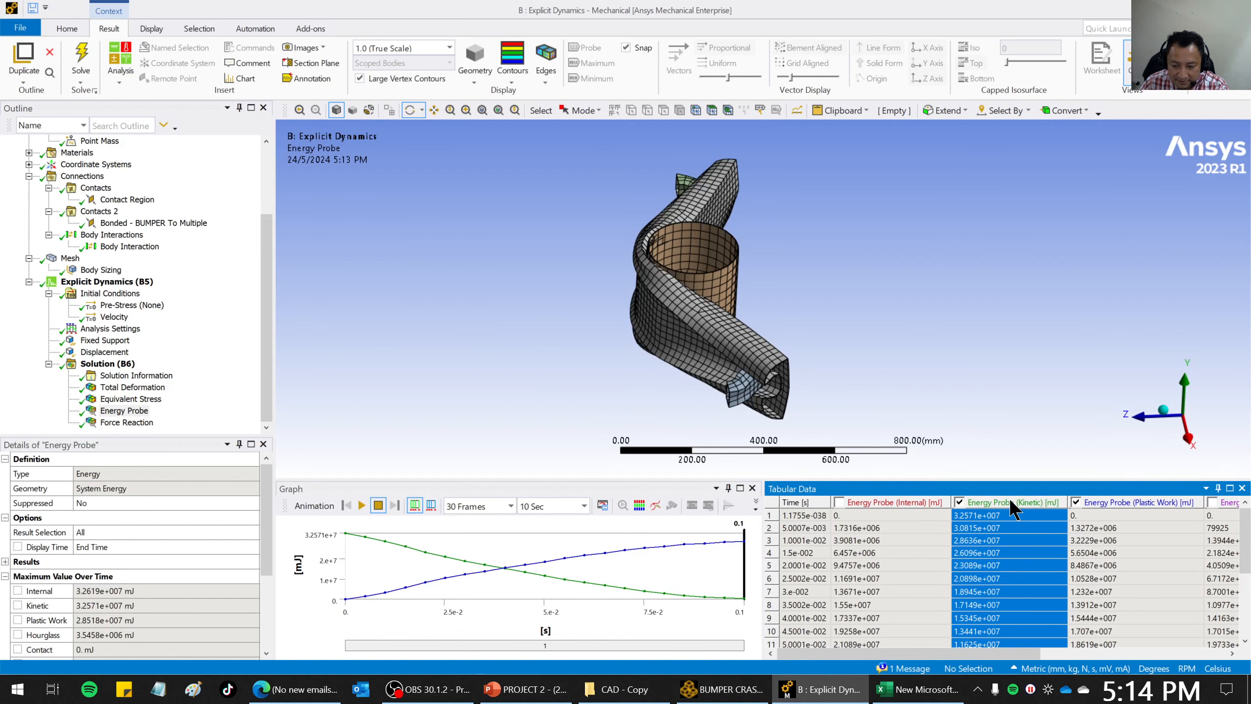
pyautogui.click(918, 689)
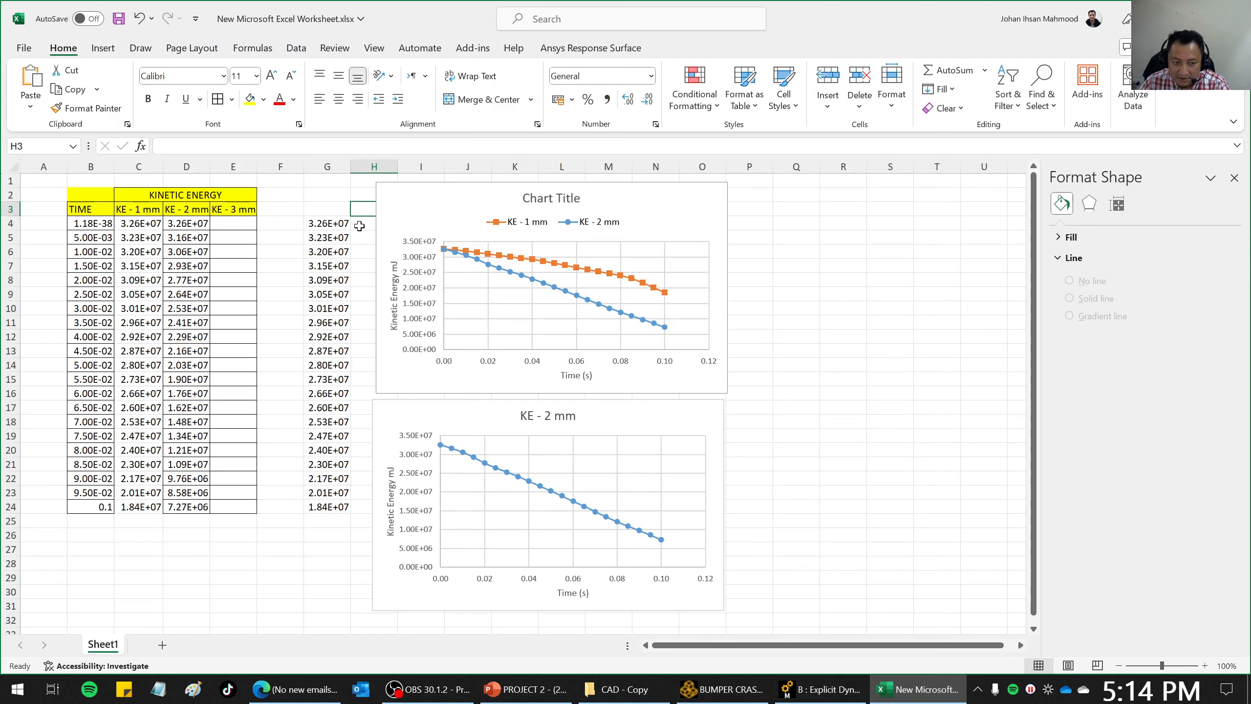
pyautogui.click(246, 227)
pyautogui.write('3.26E+07 3.08E+07 2.86E+07 2.61E+07 2.31E+07 2.09E+07 1.89E+07 1.71E+07 1.53E+07 1.34E+07 1.16E+07 9.87E+06 8.23E+06 6.71E+06 5.31E+06 4.03E+06 2.90E+06 1.94E+06 1.16E+06 5.71E+05 1.87E+05')
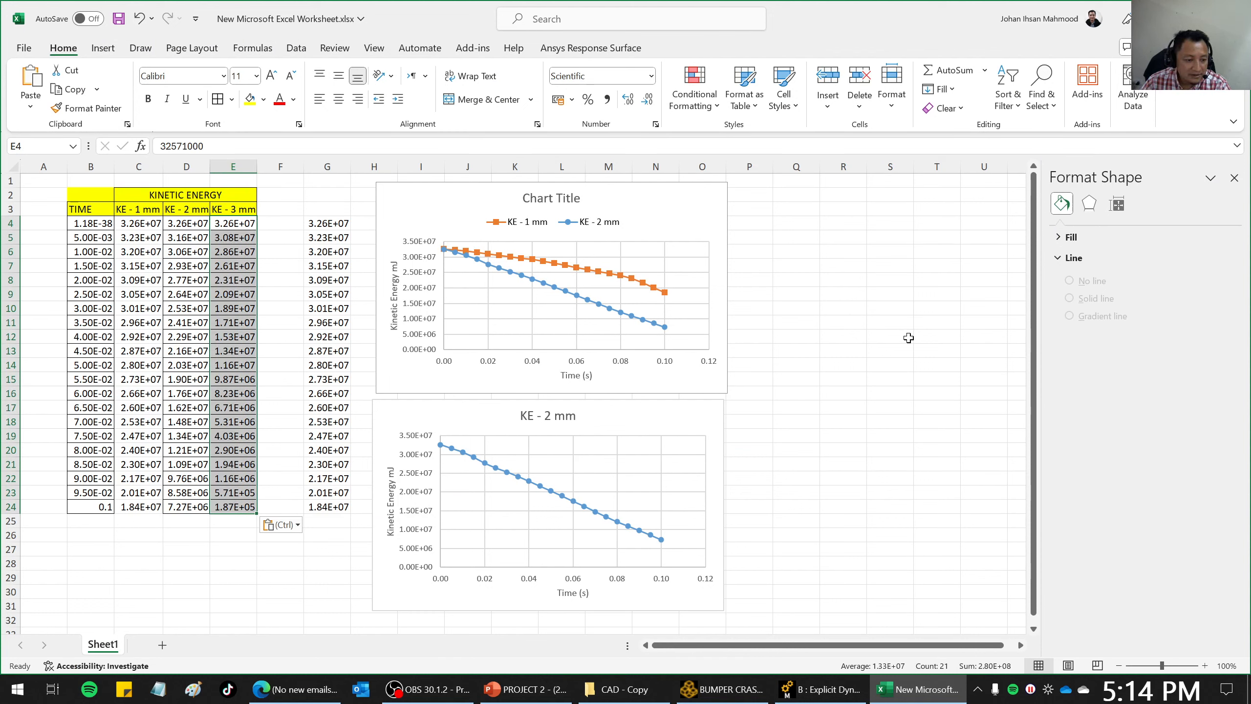
# Change the lower chart's plotted data from the KE - 2 mm column to the KE - 3 mm column.
pyautogui.click(883, 325)
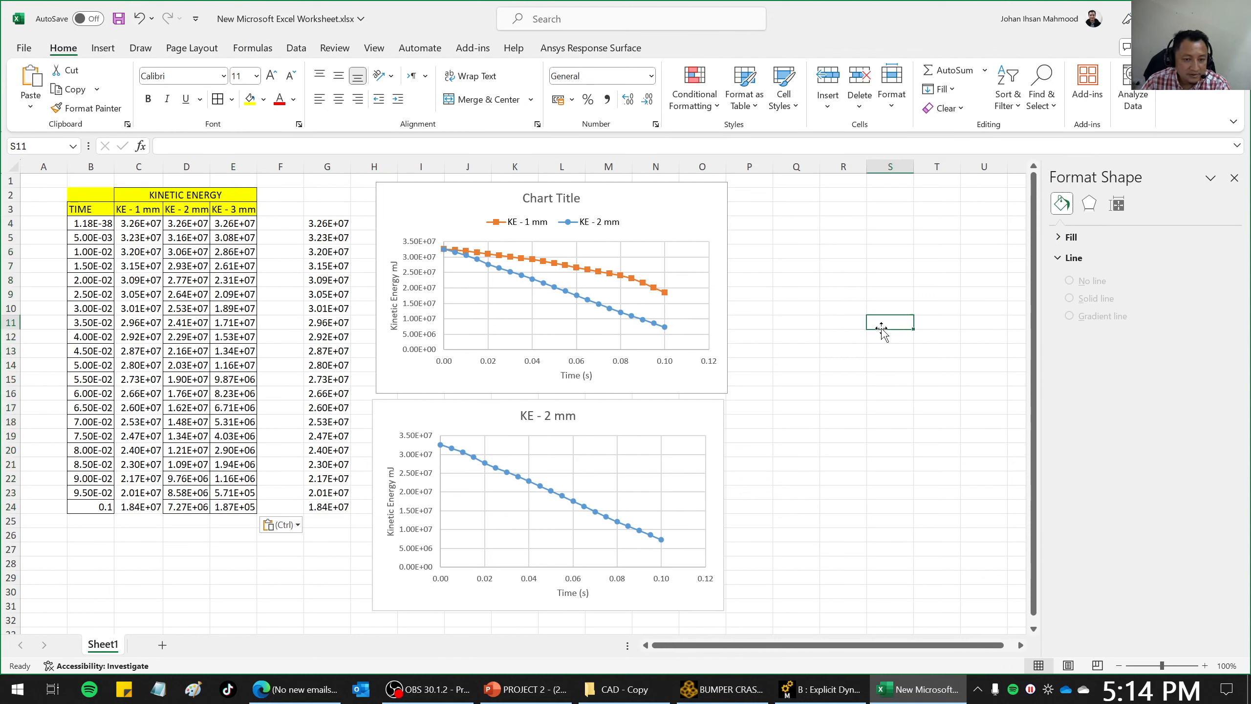
pyautogui.click(598, 410)
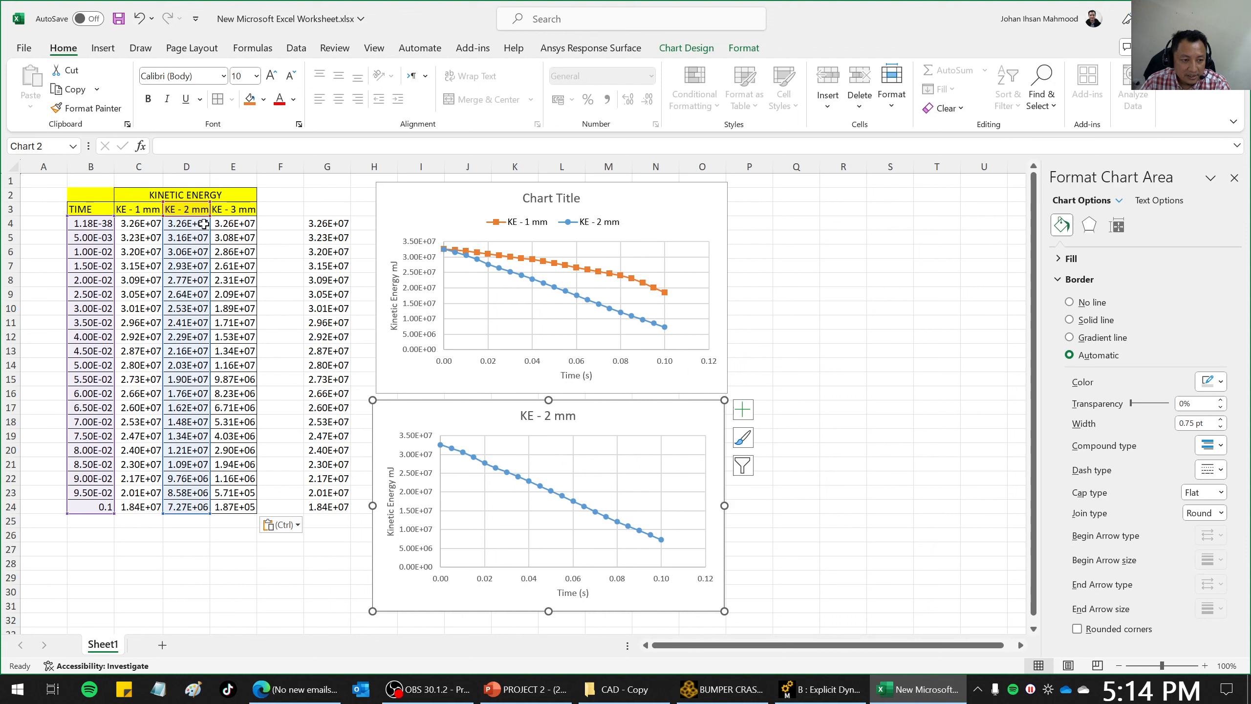
pyautogui.moveTo(215, 230); pyautogui.dragTo(249, 228)
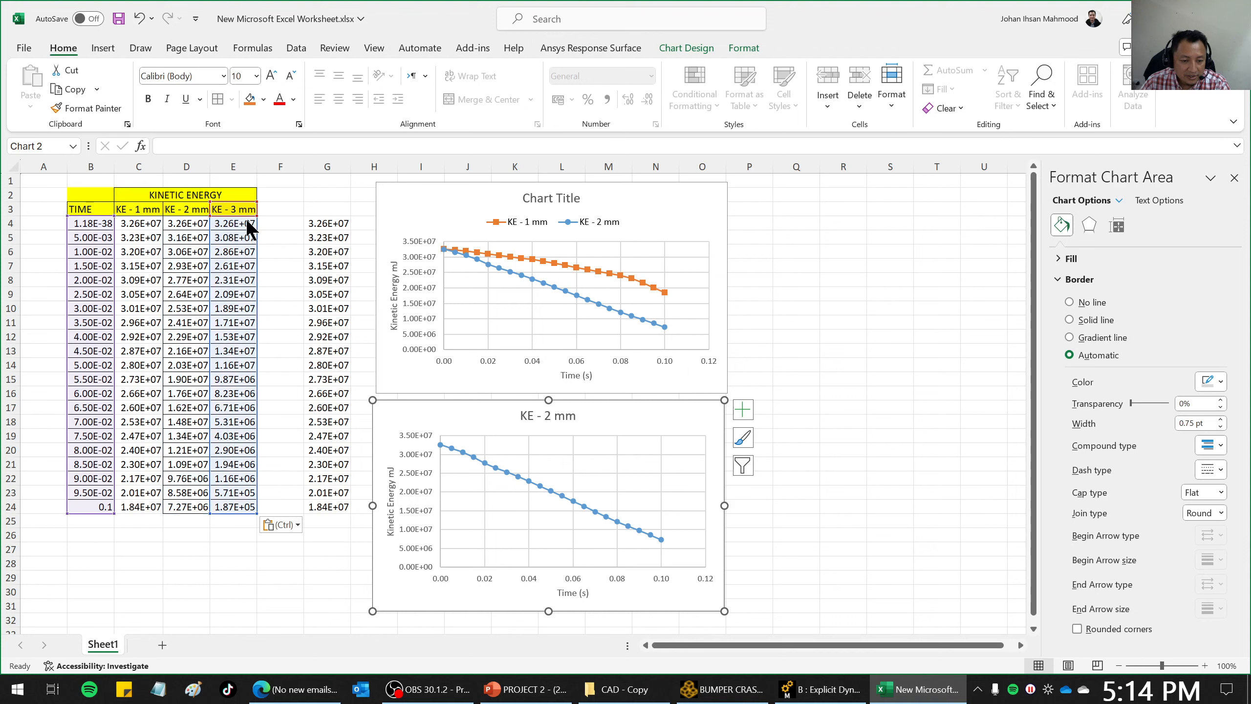
pyautogui.click(885, 455)
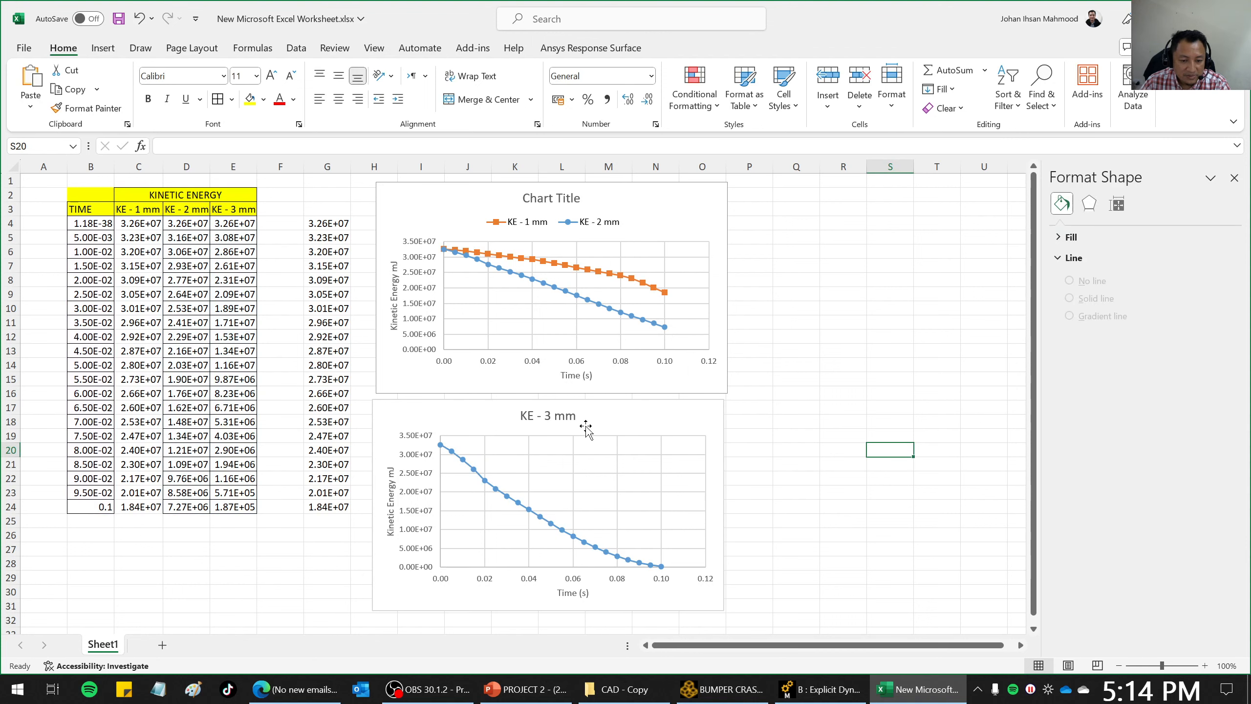
# Copy the lower KE - 3 mm chart and paste its series into the upper kinetic energy chart.
pyautogui.click(594, 420)
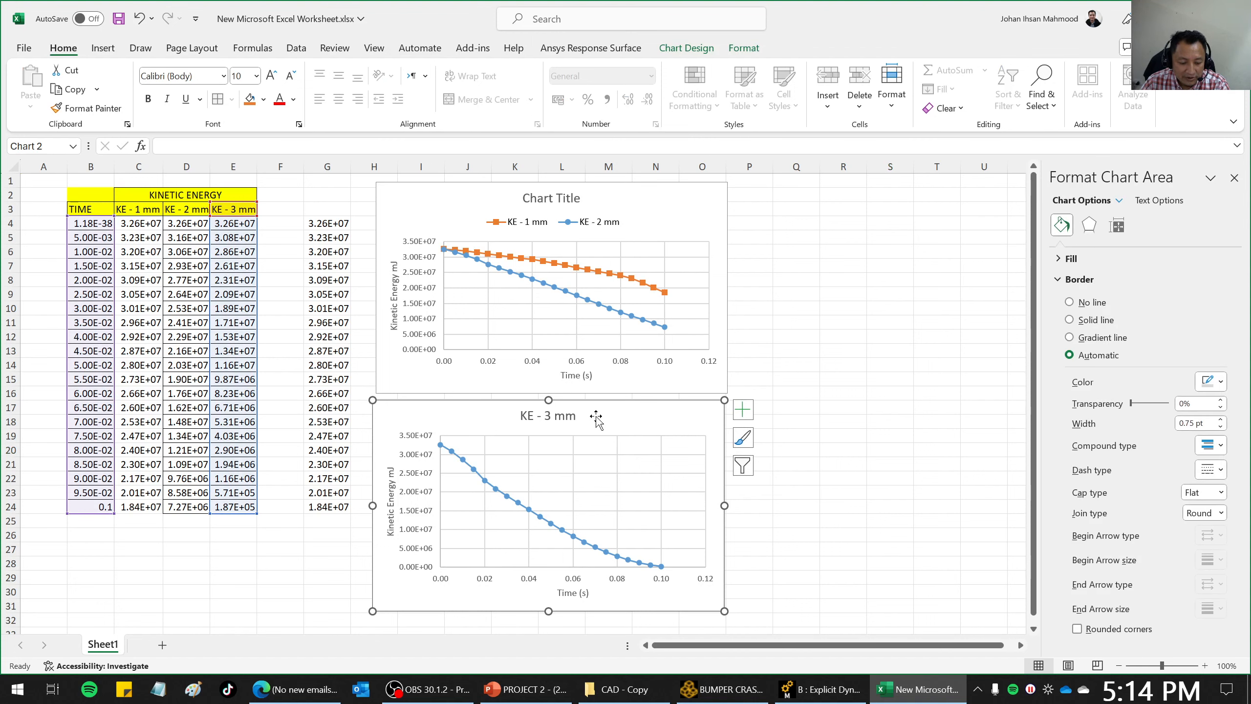
pyautogui.hotkey('ctrl', 'c')
pyautogui.click(654, 206)
pyautogui.hotkey('ctrl', 'v')
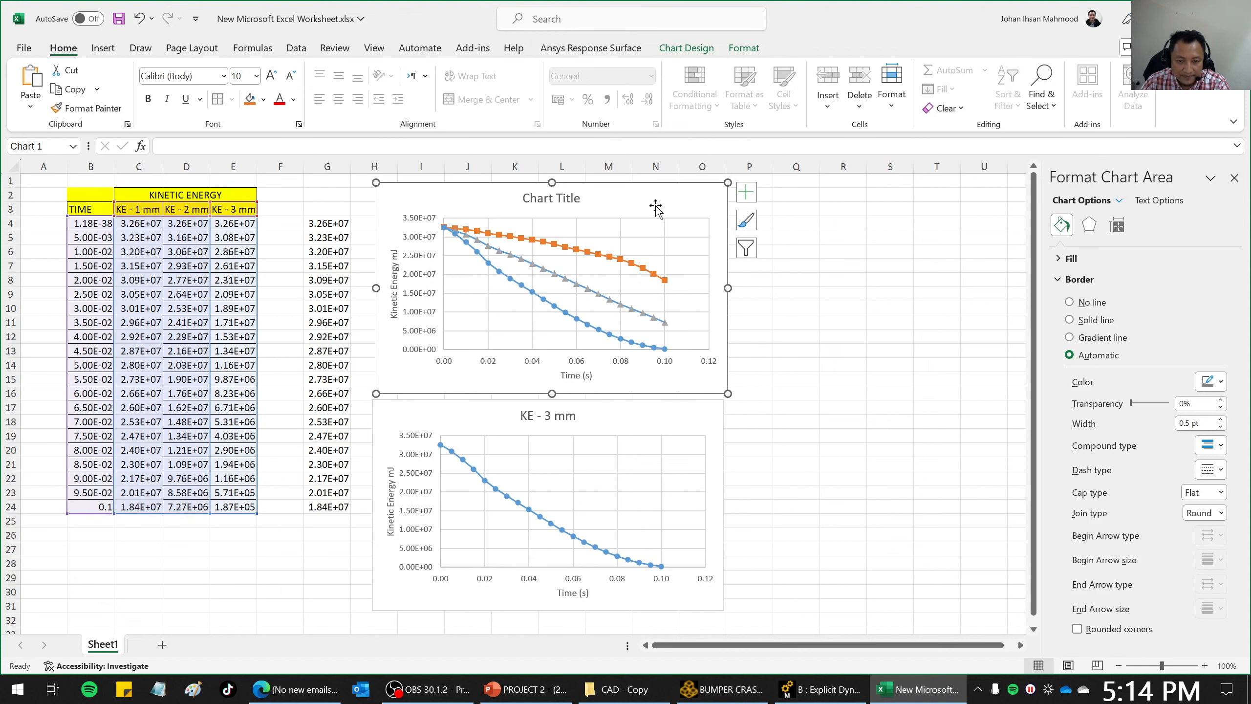
pyautogui.click(796, 365)
# Add a legend to the combined kinetic energy chart and position it at the chart's top.
pyautogui.click(727, 195)
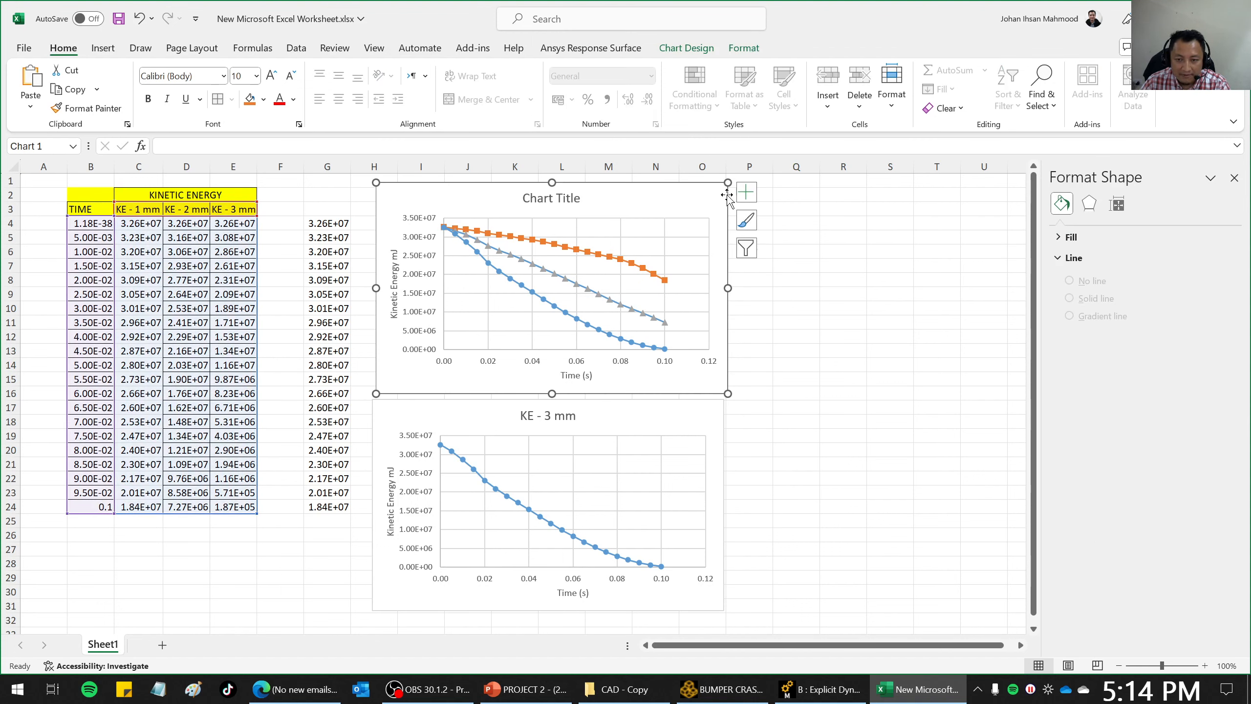
pyautogui.click(747, 192)
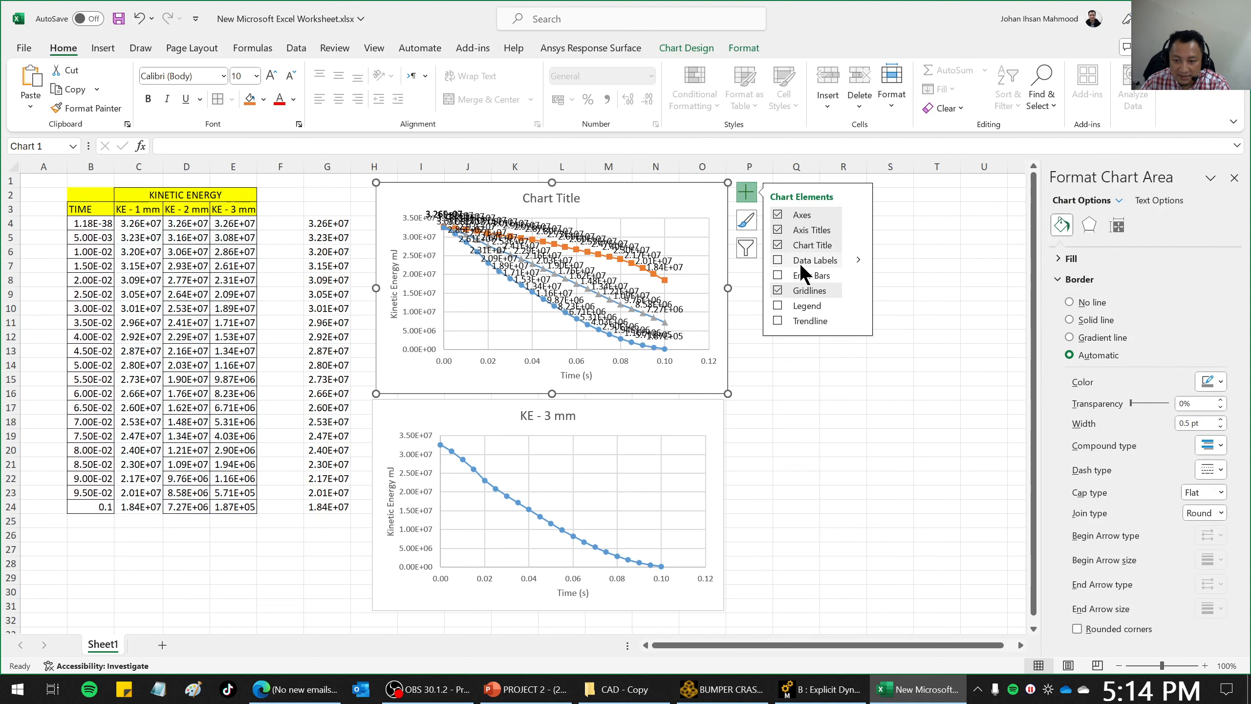
pyautogui.click(777, 306)
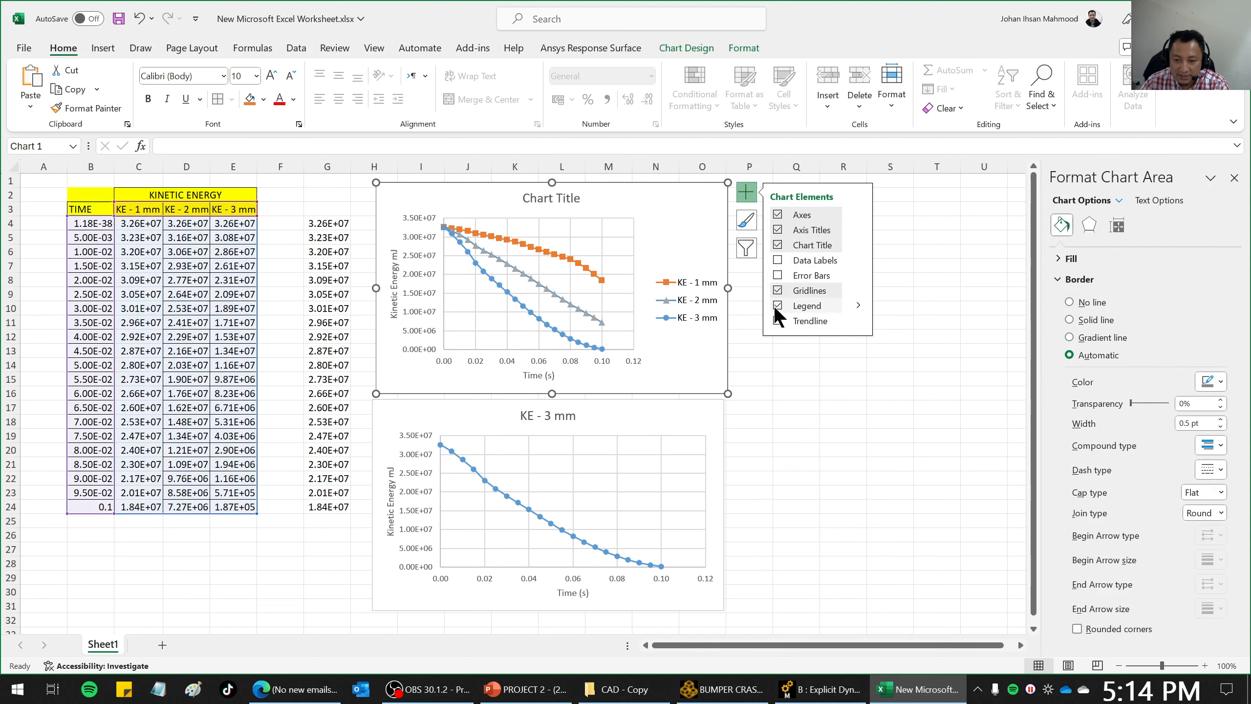
pyautogui.click(858, 307)
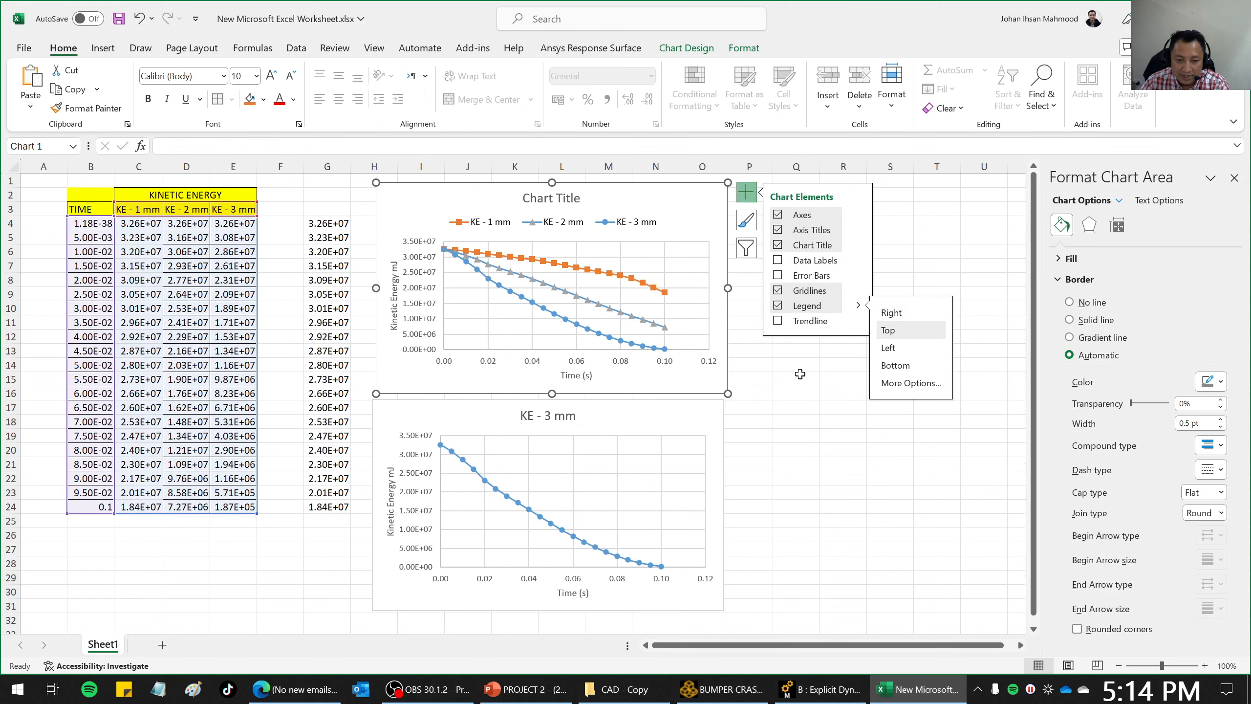
pyautogui.click(889, 330)
pyautogui.click(797, 378)
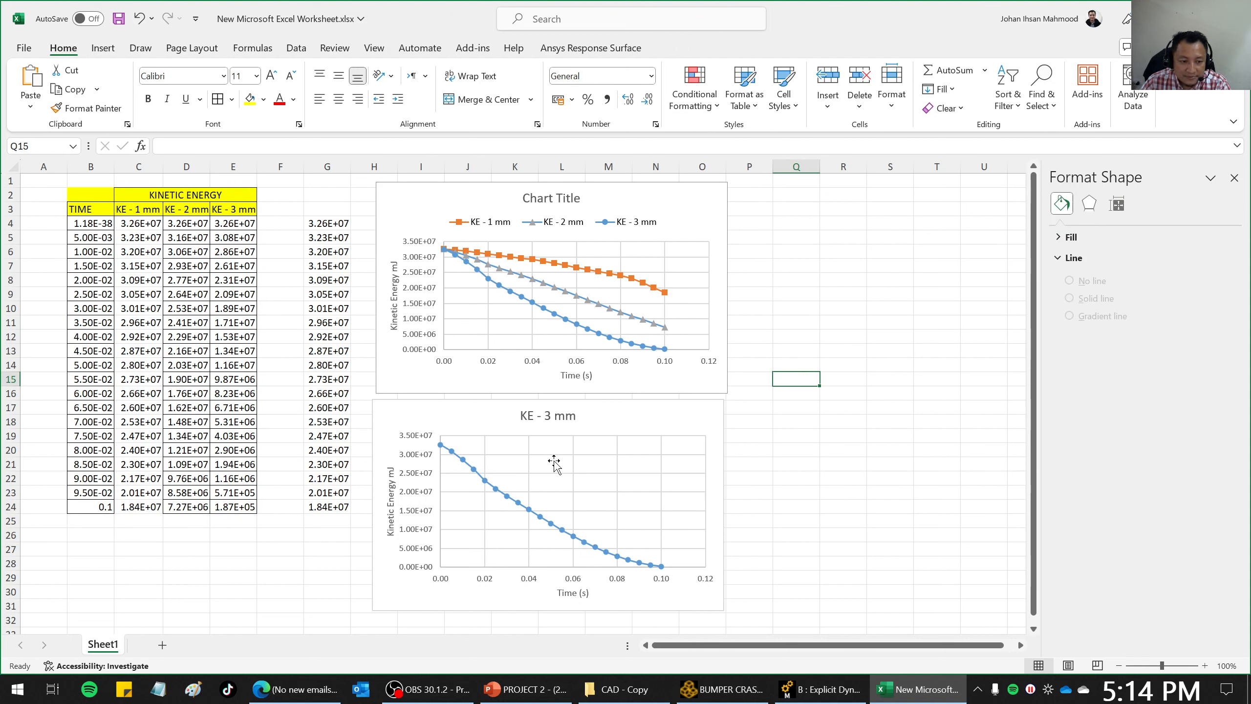
# Delete the separate KE - 3 mm chart below the combined chart.
pyautogui.click(604, 408)
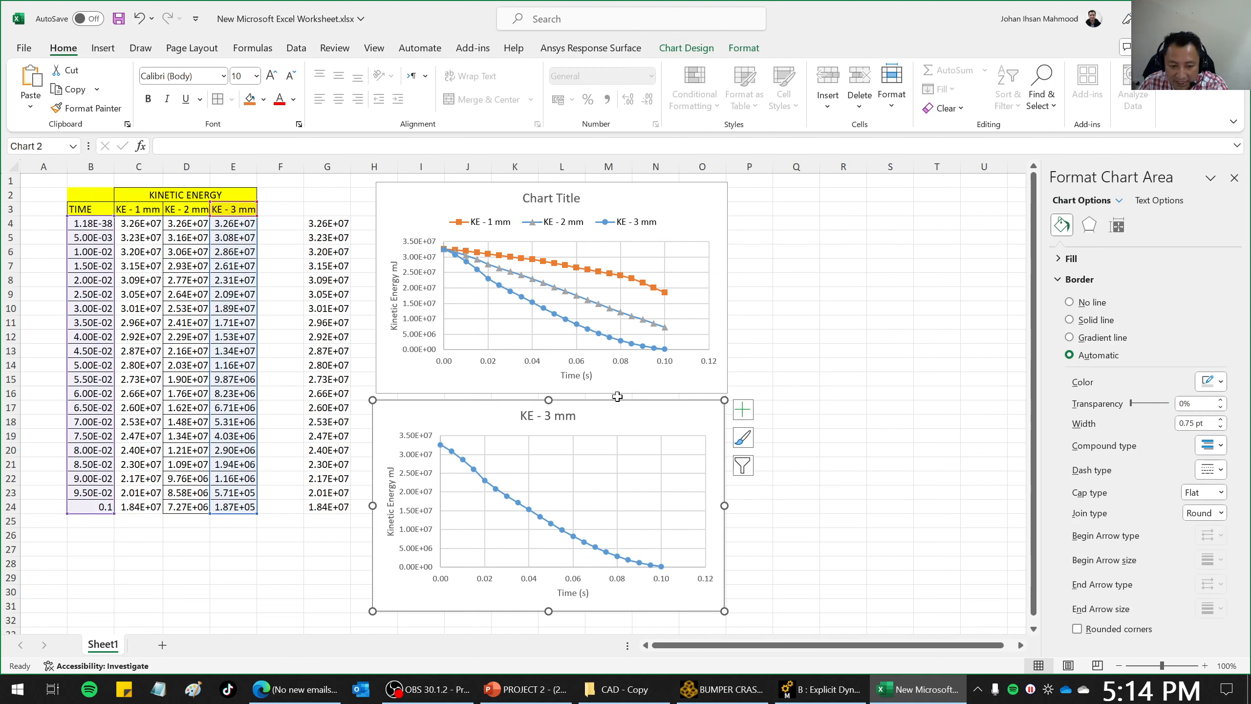
pyautogui.press('Delete')
pyautogui.click(843, 336)
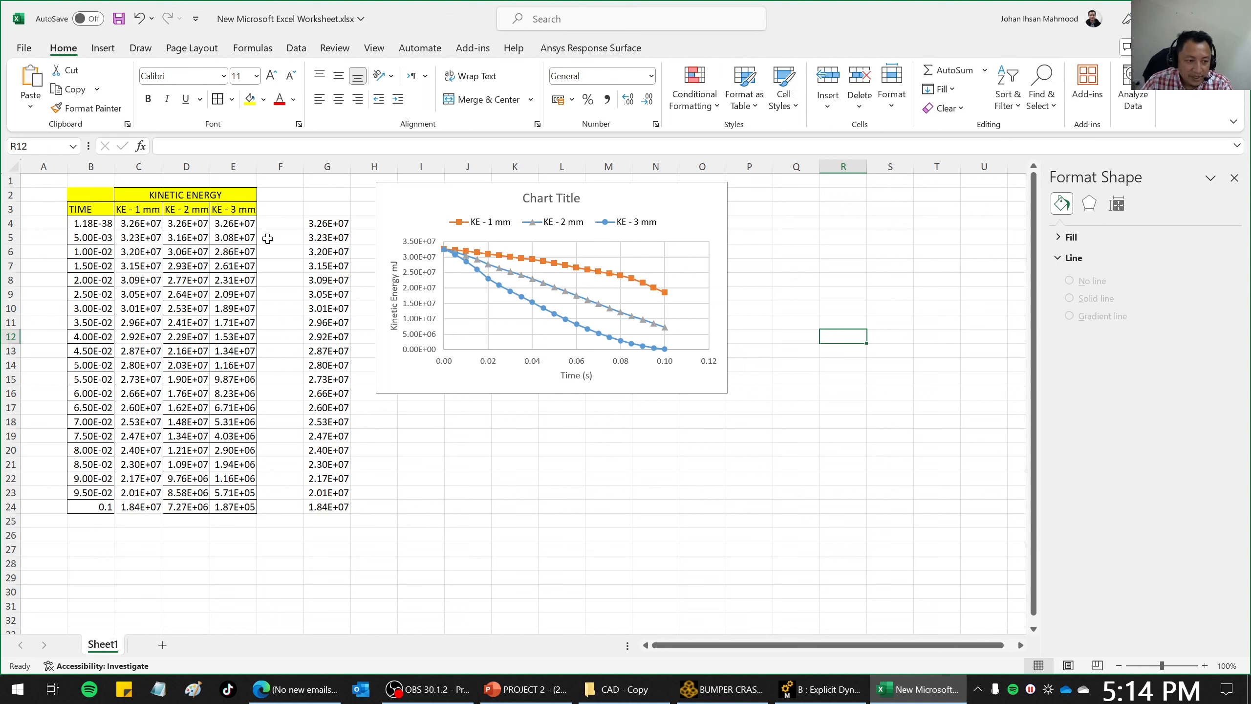
# Merge and center the TIME header across B2:B3 and align it vertically to the middle.
pyautogui.moveTo(95, 197); pyautogui.dragTo(95, 205)
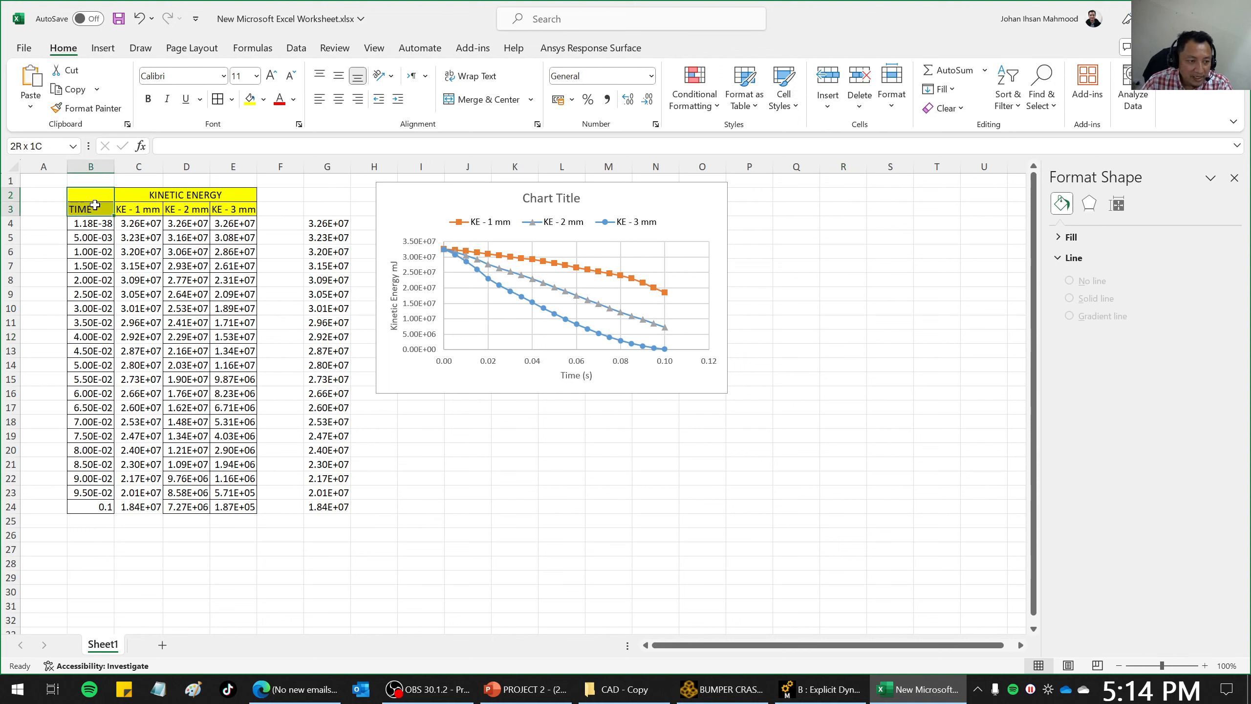
pyautogui.click(498, 97)
pyautogui.click(467, 492)
pyautogui.click(90, 201)
pyautogui.click(345, 74)
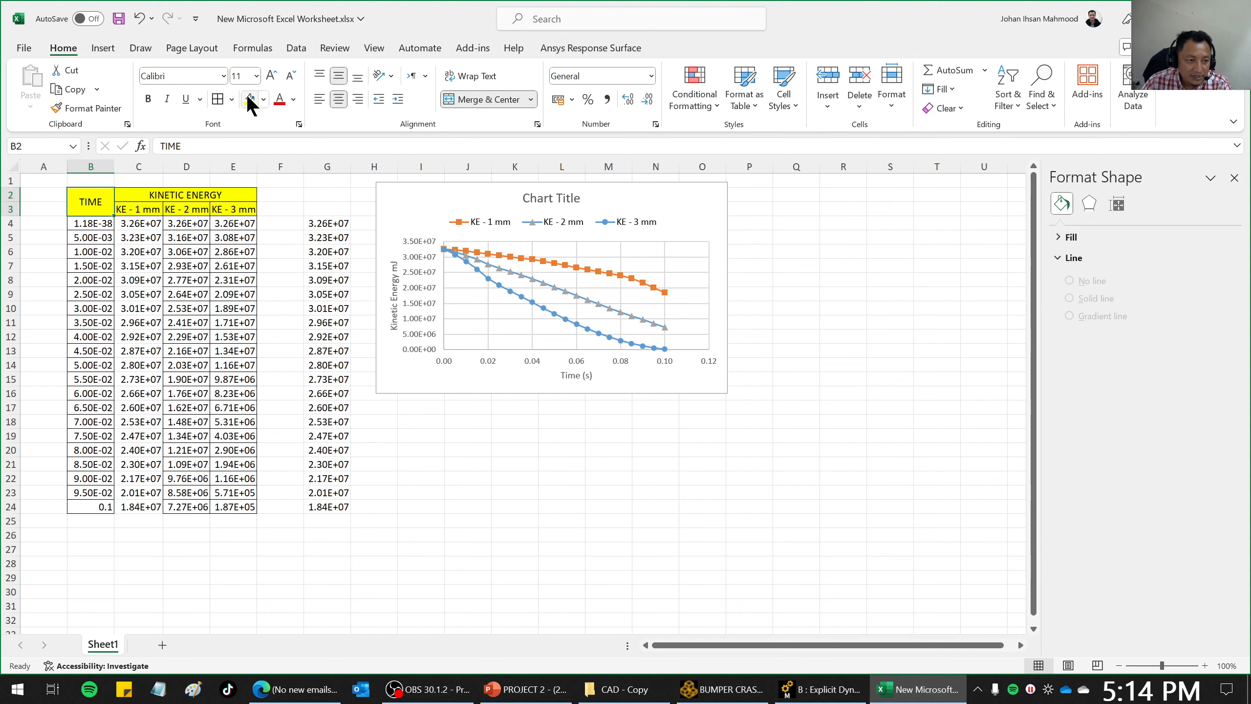
pyautogui.click(220, 525)
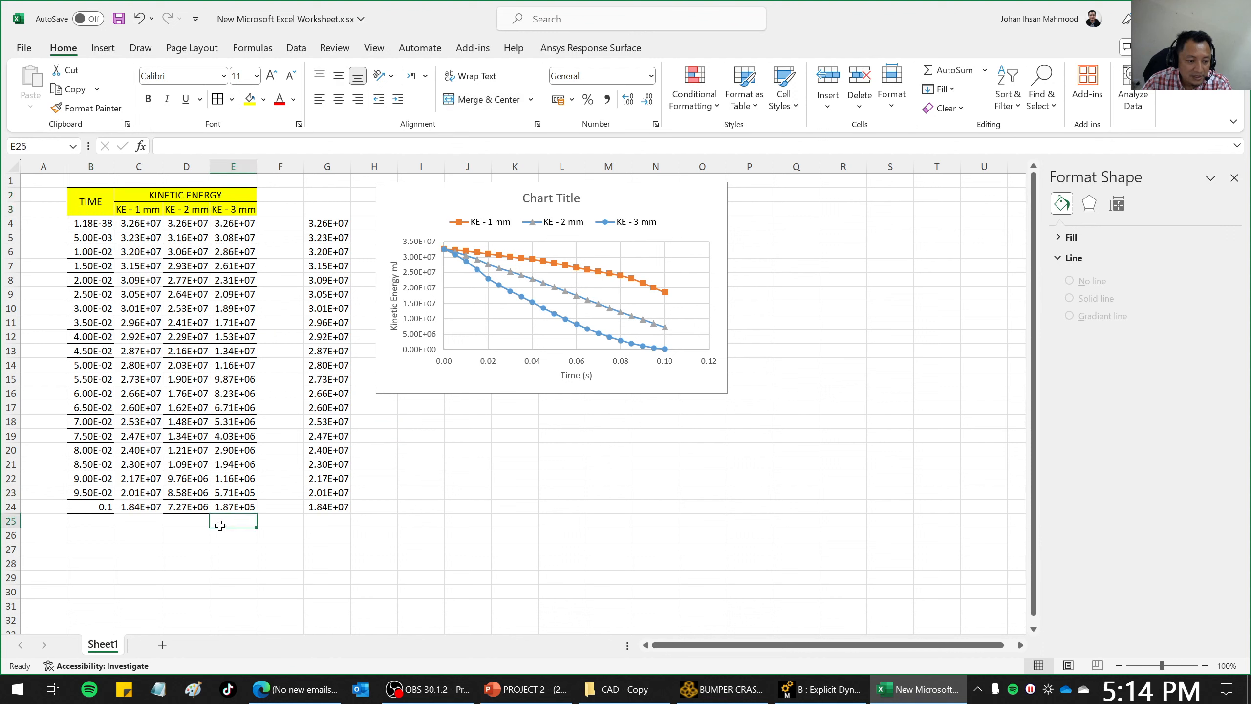
# Apply borders to all cells of the kinetic energy data range B4:E24.
pyautogui.moveTo(74, 222); pyautogui.dragTo(254, 512)
pyautogui.click(218, 99)
pyautogui.click(424, 522)
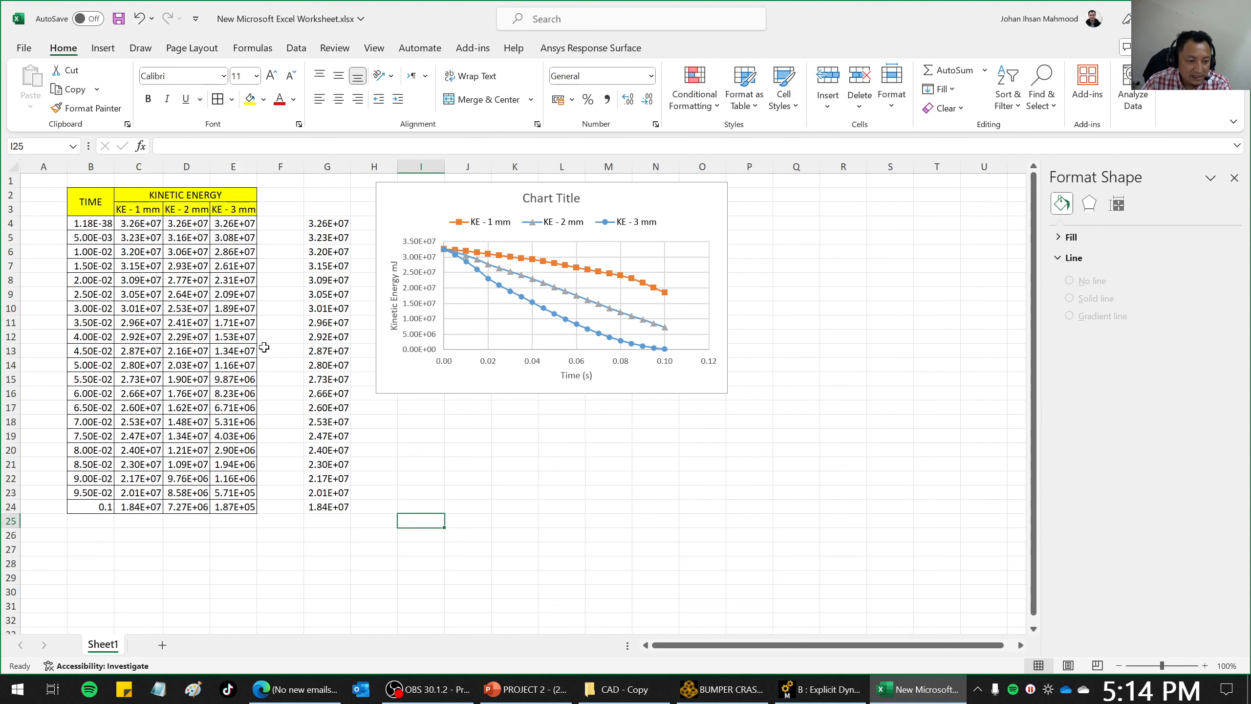
# Insert a Scatter with Straight Lines and Markers chart from B2:E24 and place it below the combined chart.
pyautogui.moveTo(84, 198); pyautogui.dragTo(251, 510)
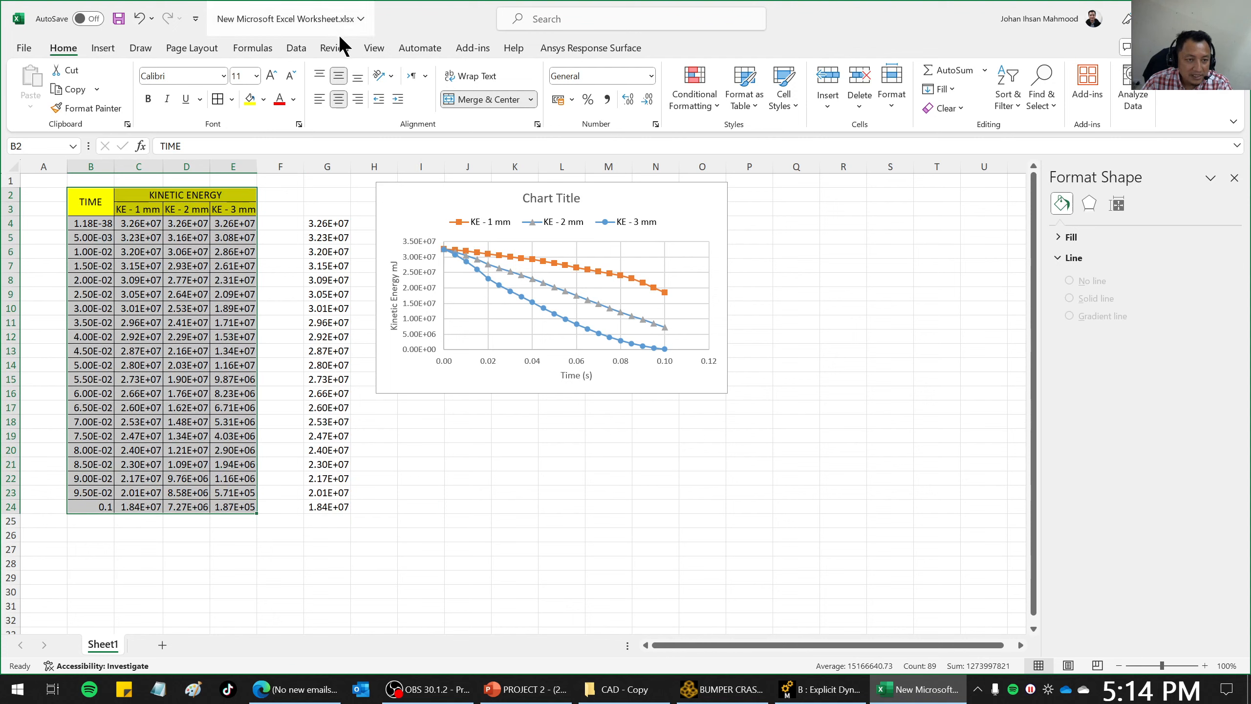
pyautogui.click(103, 48)
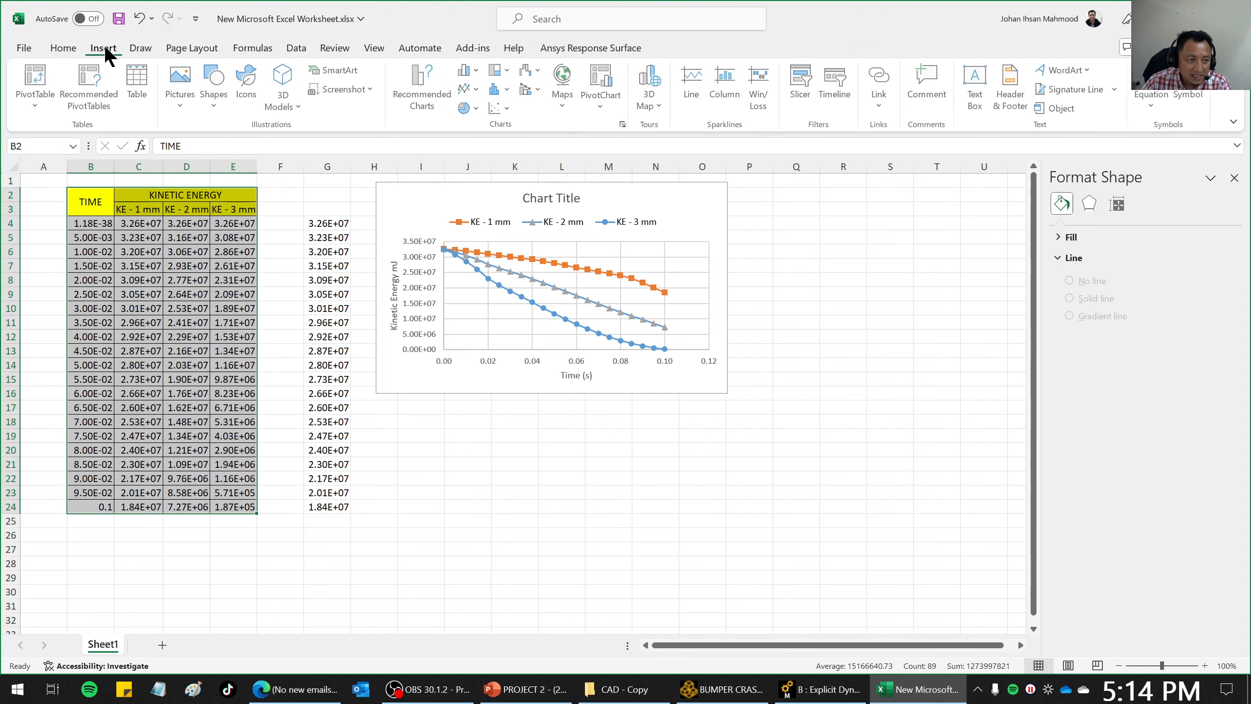
pyautogui.click(501, 109)
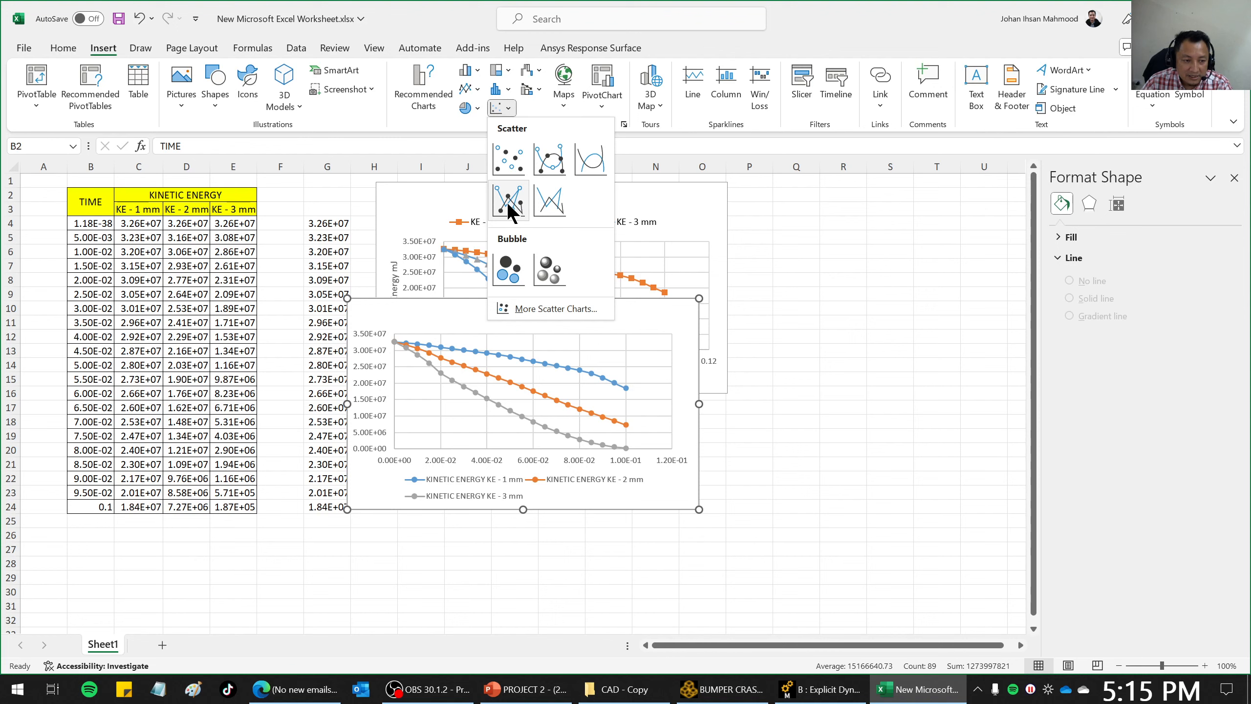
pyautogui.click(507, 201)
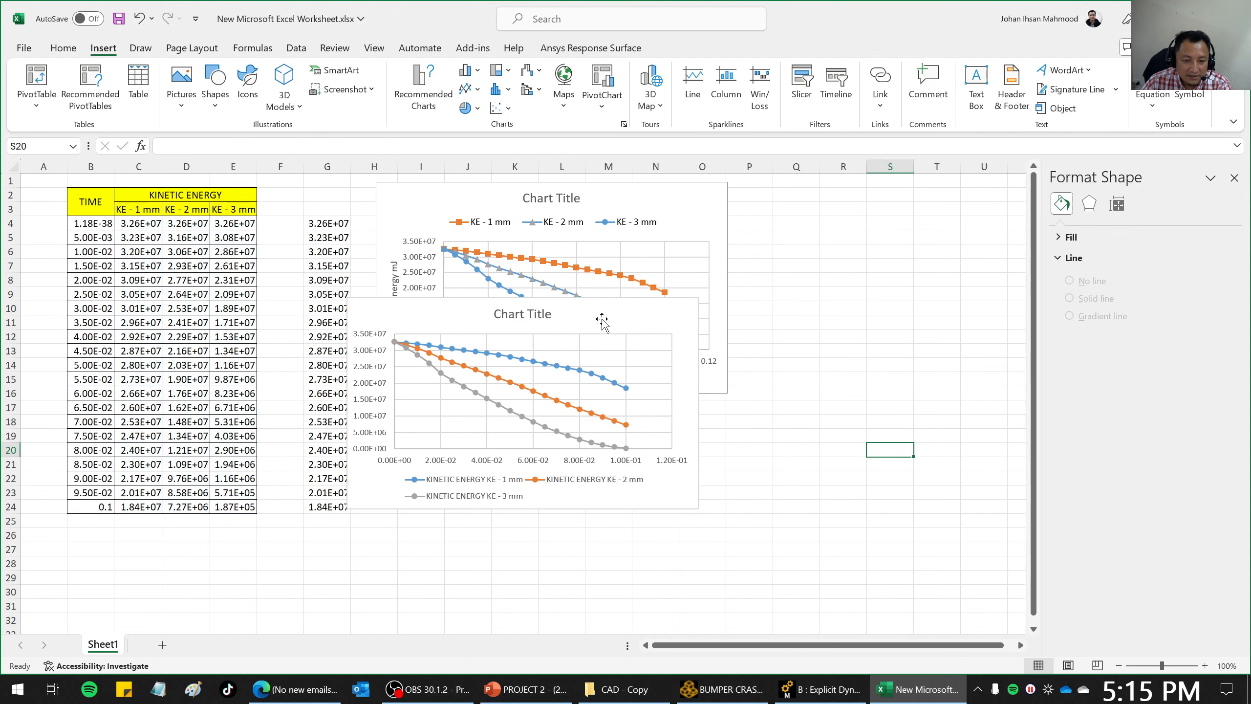
pyautogui.moveTo(601, 327); pyautogui.dragTo(619, 419)
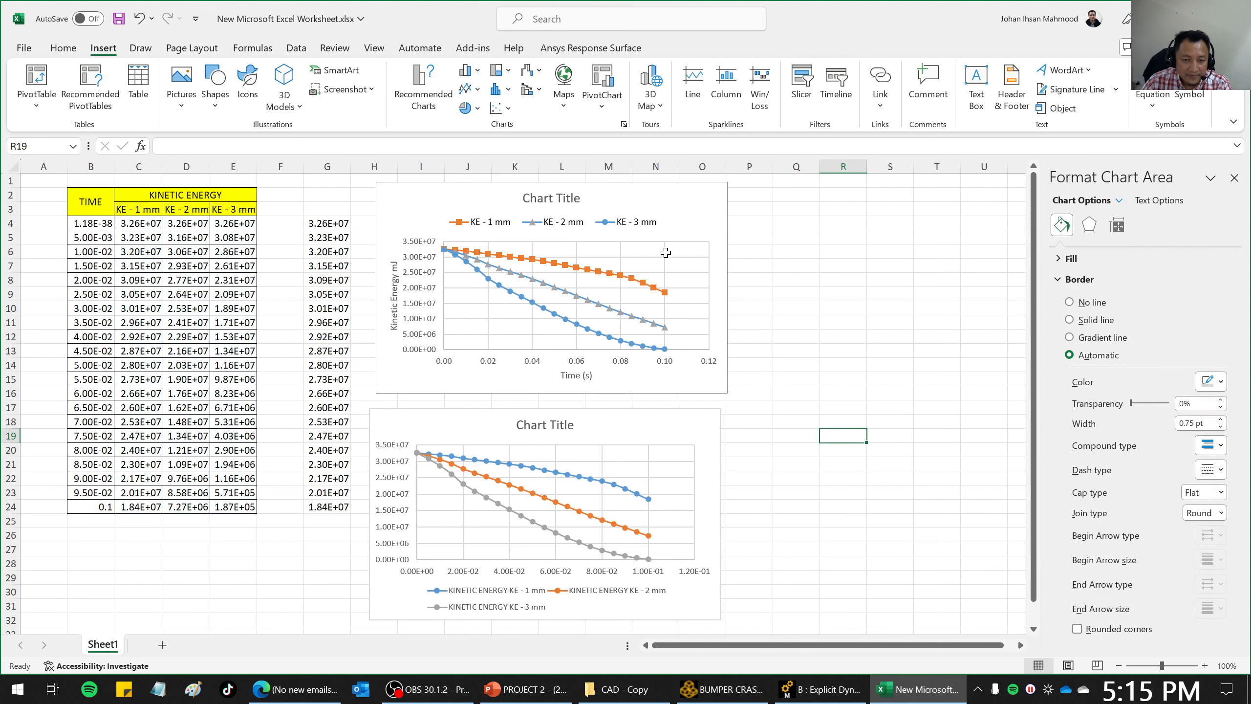
# Compare the two kinetic energy charts and inspect the KE - 1 mm and KE - 3 mm series in the upper one.
pyautogui.click(679, 217)
pyautogui.click(628, 425)
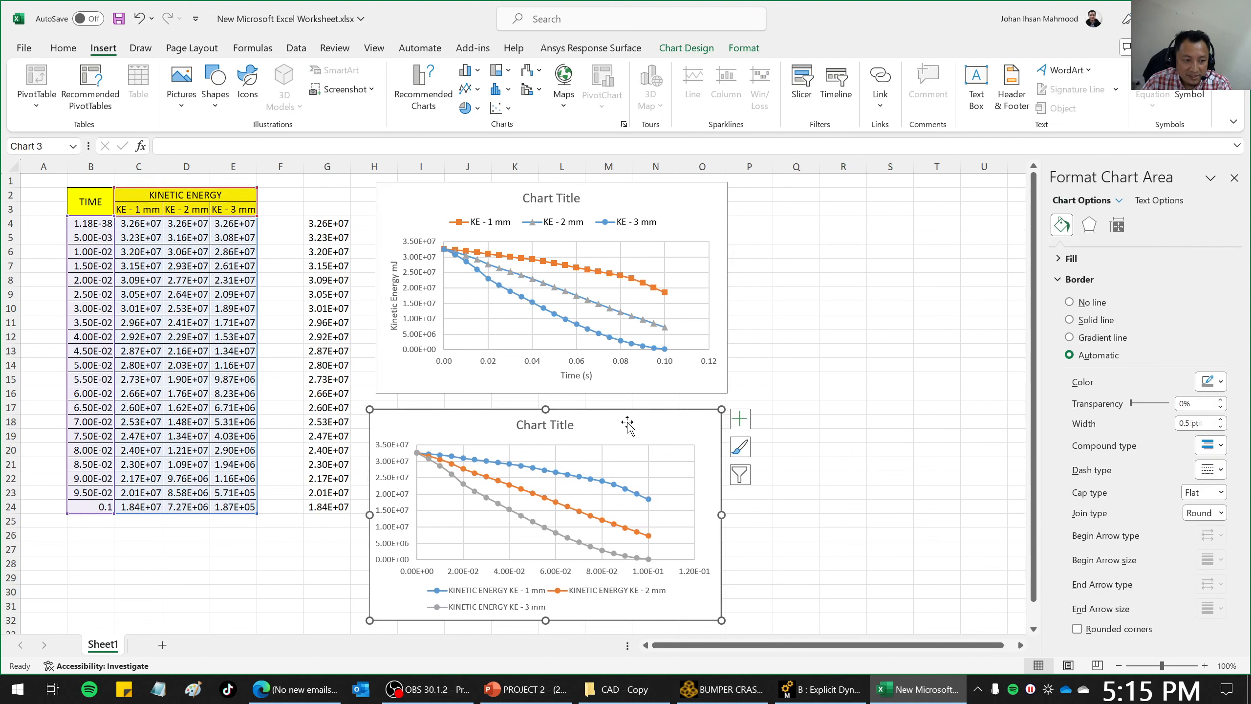
pyautogui.click(860, 265)
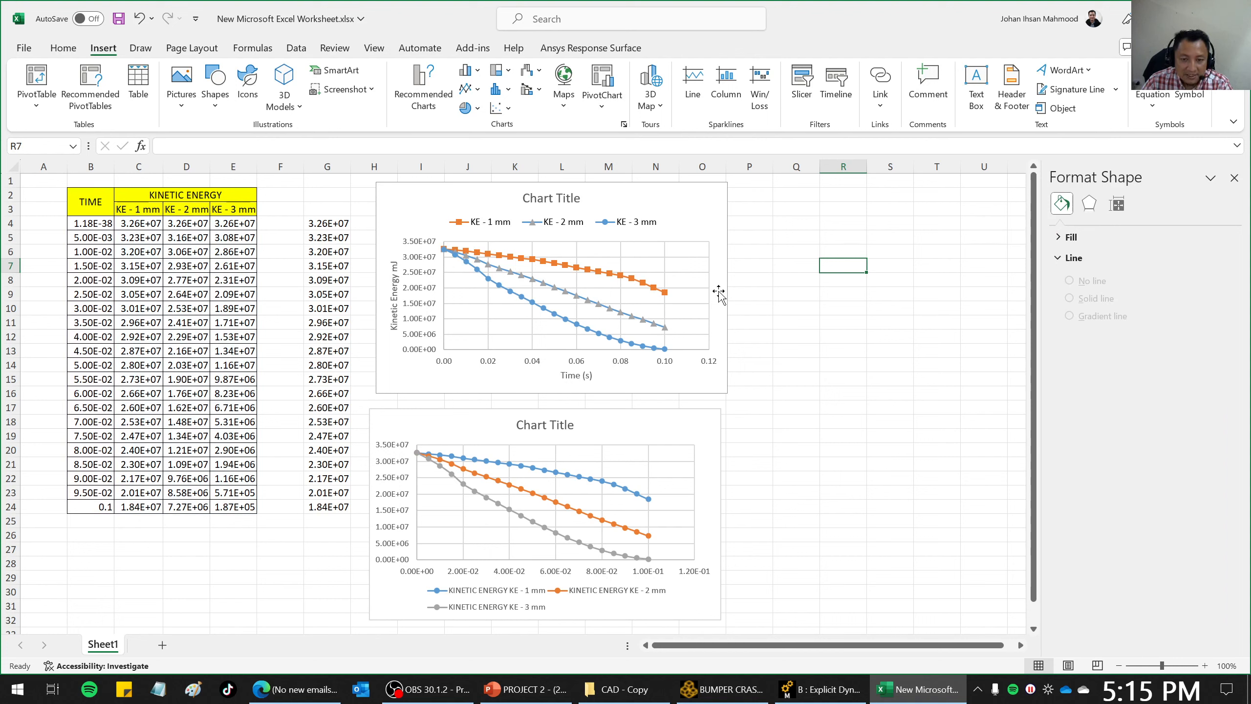
pyautogui.click(595, 270)
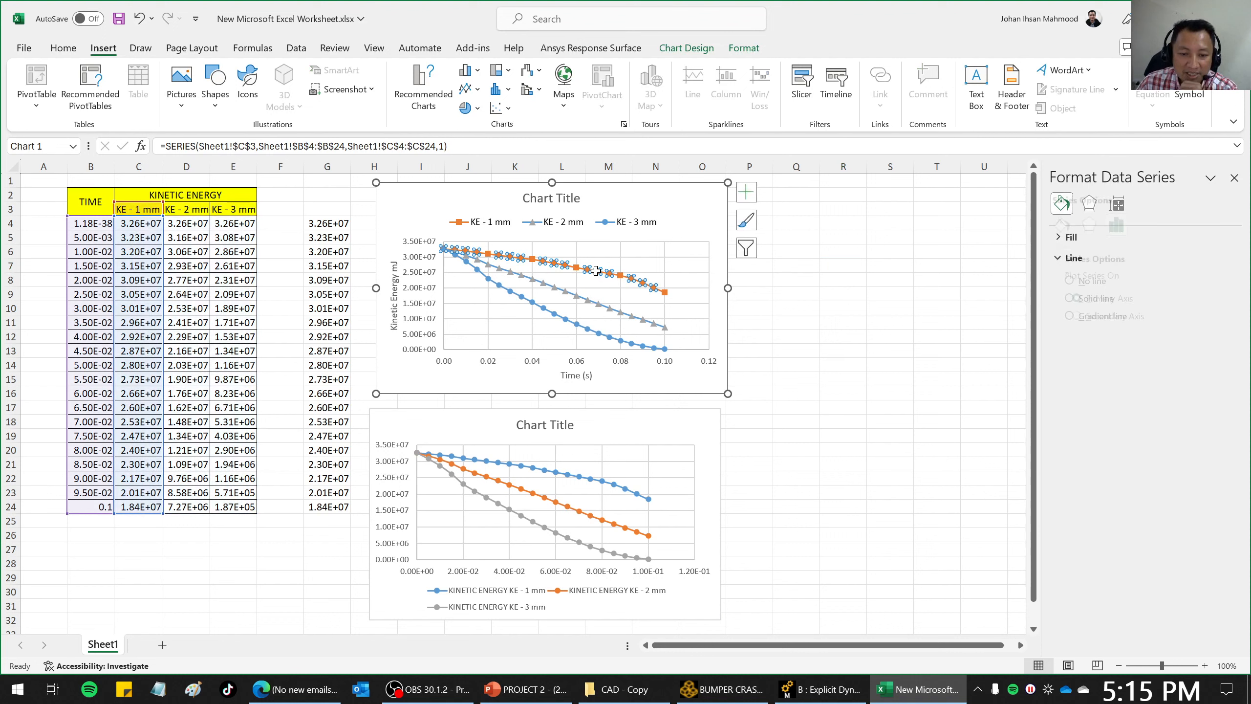
pyautogui.click(578, 293)
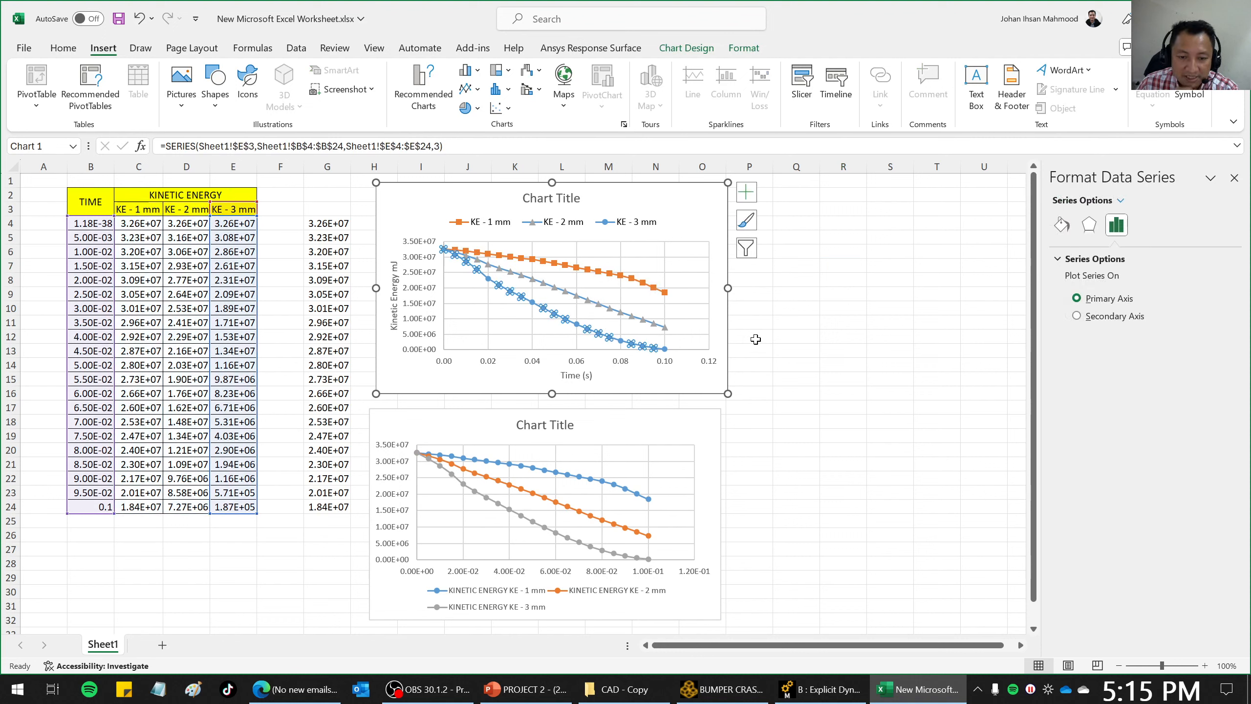
pyautogui.click(794, 306)
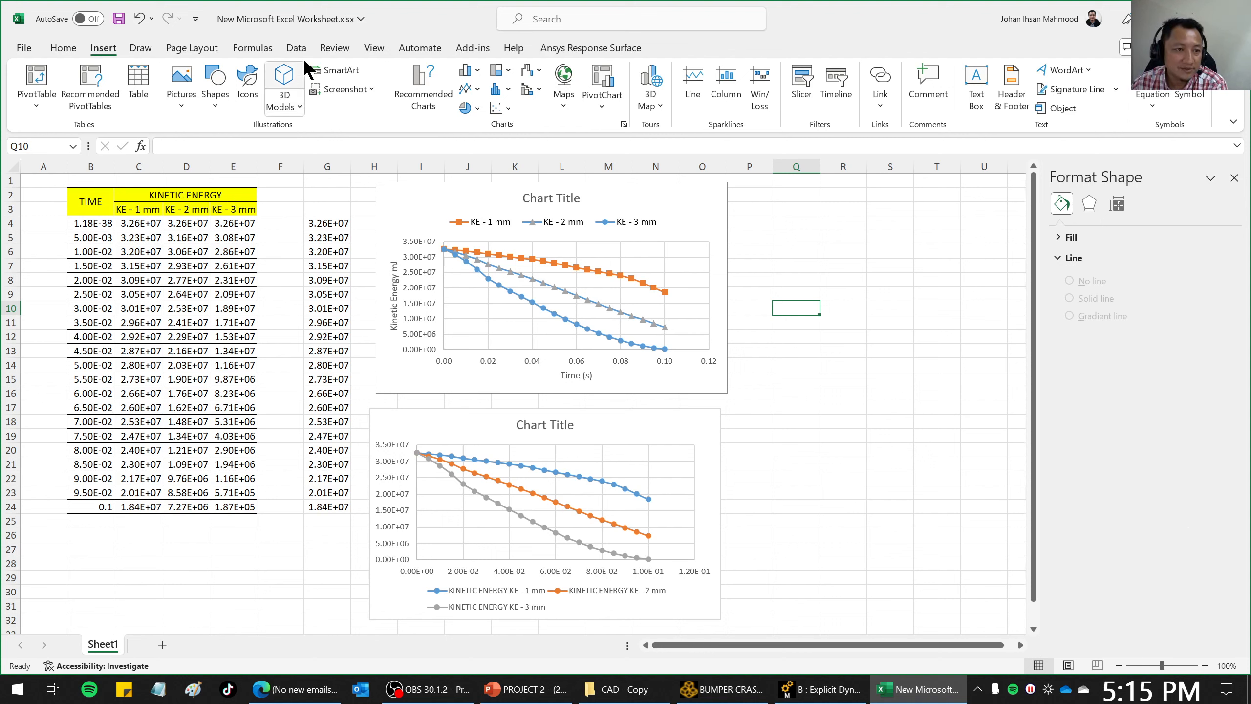
# Handwrite the formula KE = ½ρv² in red ink beside the charts, closing the Format Shape pane to make room.
pyautogui.click(141, 48)
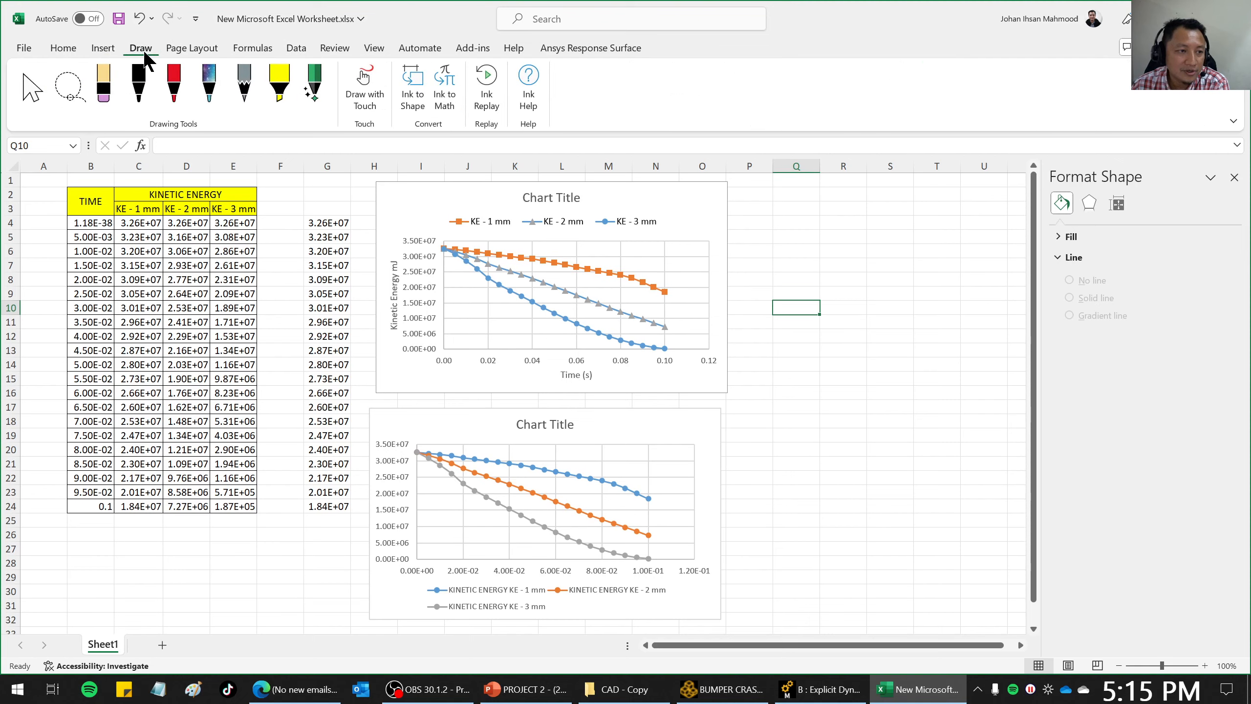
pyautogui.click(173, 84)
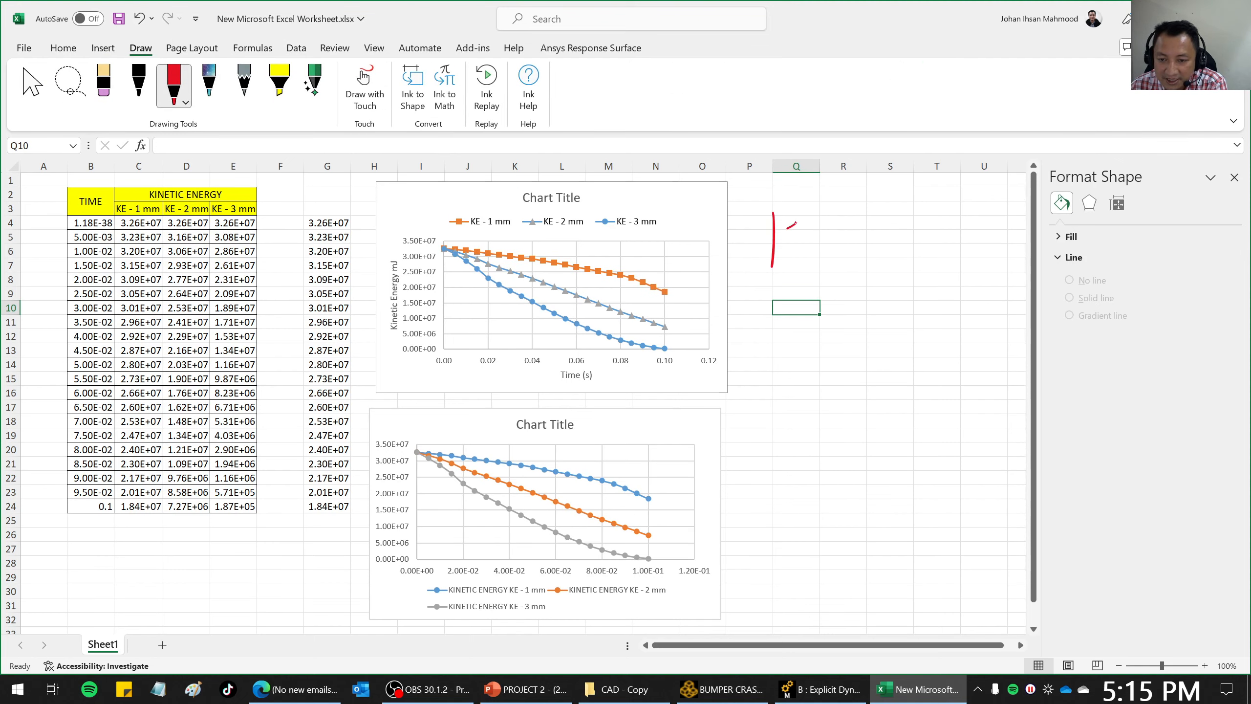
pyautogui.click(1235, 178)
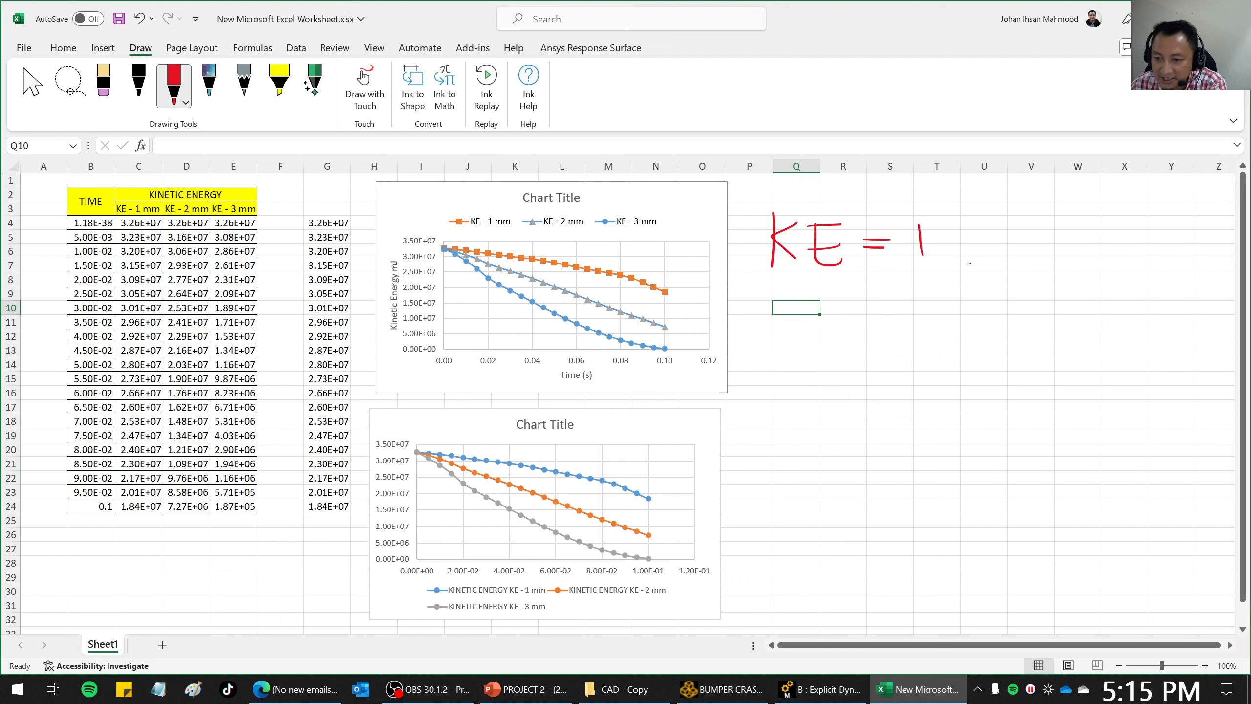
pyautogui.moveTo(915, 285)
pyautogui.mouseDown()
pyautogui.moveTo(949, 305)
pyautogui.moveTo(979, 268)
pyautogui.mouseUp()
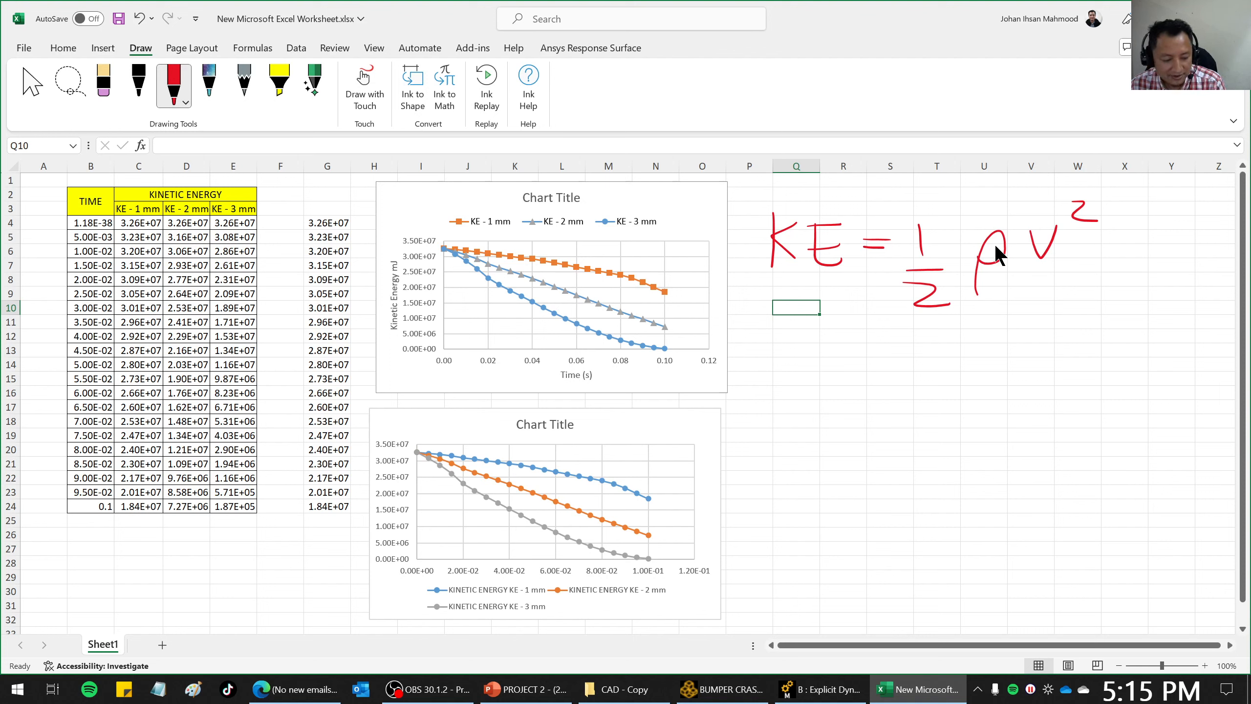
# Replace the handwritten ρv² with mv² in the formula and draw a red box around KE = ½mv².
pyautogui.hotkey('ctrl', 'z')
pyautogui.hotkey('ctrl', 'z')
pyautogui.hotkey('ctrl', 'z')
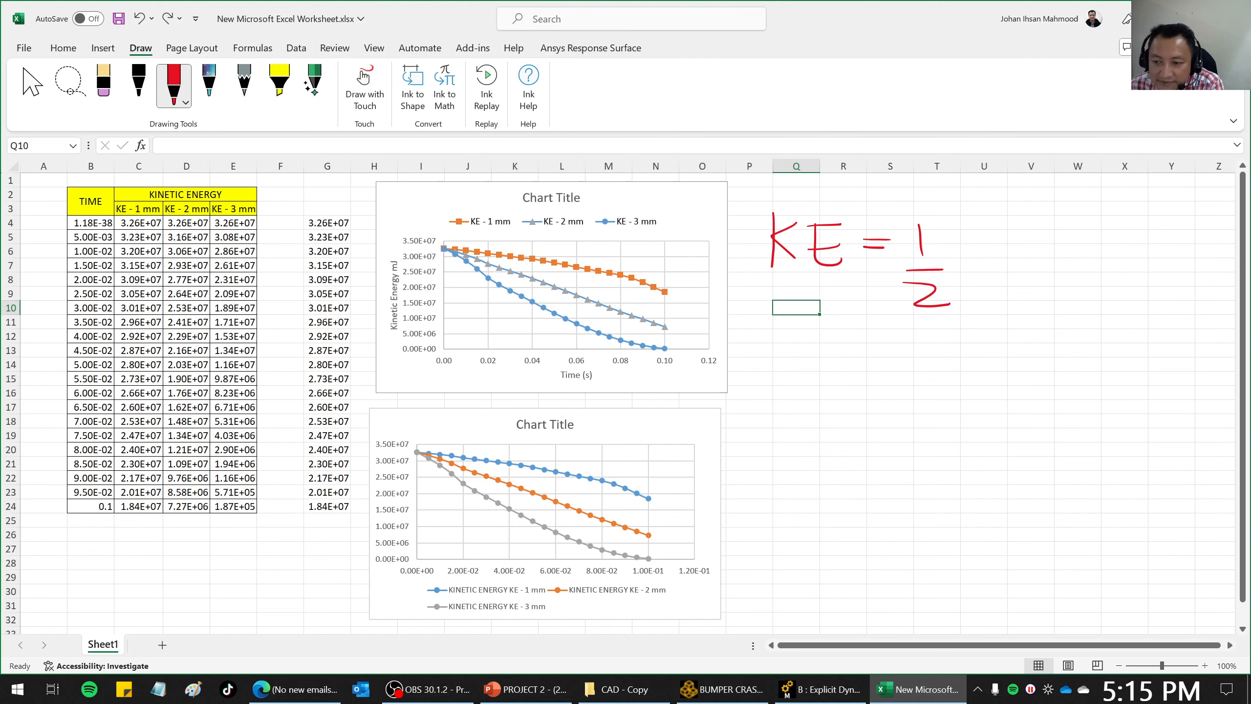
pyautogui.moveTo(960, 283)
pyautogui.mouseDown()
pyautogui.moveTo(970, 241)
pyautogui.moveTo(993, 271)
pyautogui.moveTo(1015, 270)
pyautogui.moveTo(1031, 233)
pyautogui.mouseUp()
pyautogui.moveTo(1041, 215)
pyautogui.mouseDown()
pyautogui.moveTo(1040, 229)
pyautogui.moveTo(1062, 229)
pyautogui.mouseUp()
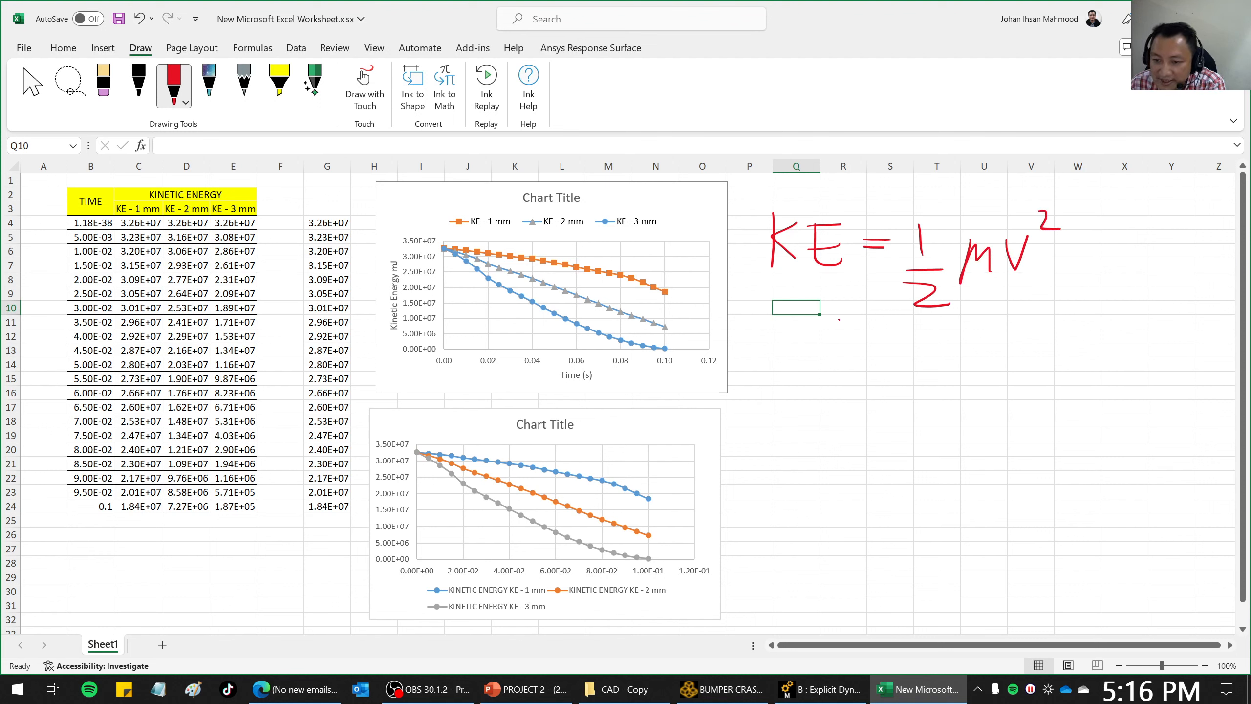
pyautogui.moveTo(756, 193)
pyautogui.mouseDown()
pyautogui.moveTo(751, 238)
pyautogui.moveTo(860, 309)
pyautogui.moveTo(1020, 314)
pyautogui.moveTo(1084, 210)
pyautogui.moveTo(756, 192)
pyautogui.mouseUp()
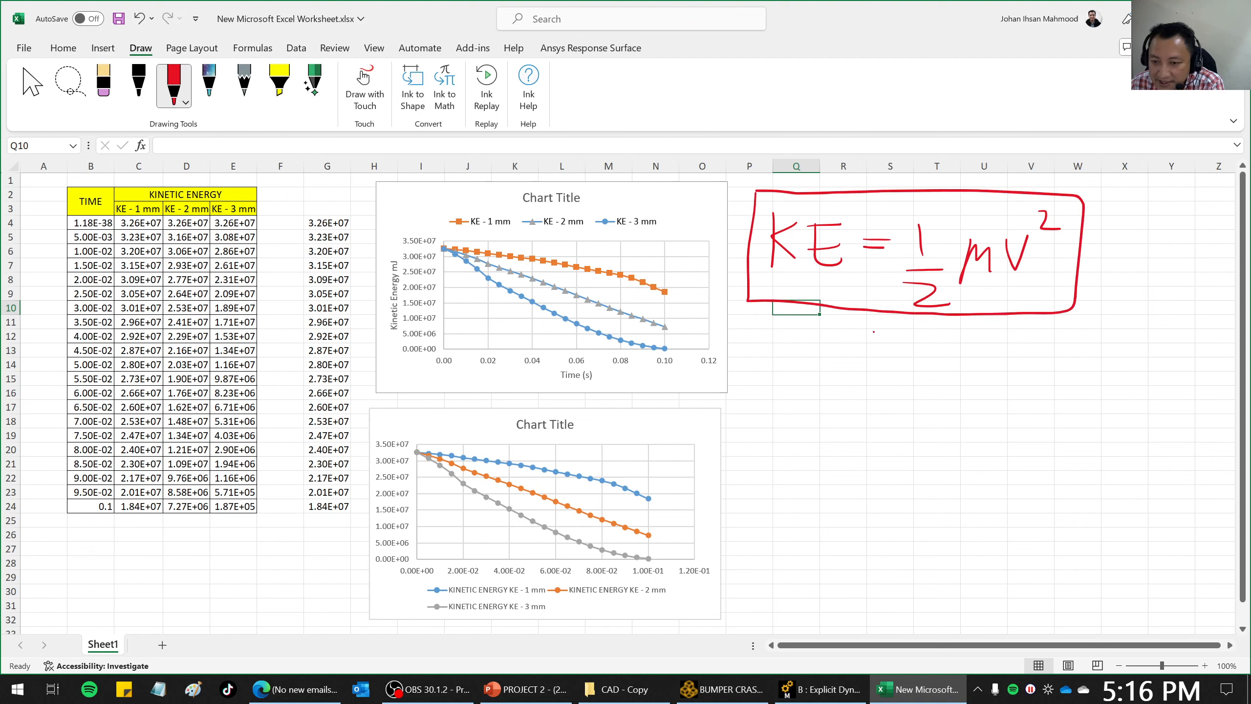
# Handwrite = ½(1003)( in red ink below the boxed formula to substitute the mass.
pyautogui.moveTo(848, 375); pyautogui.dragTo(874, 373)
pyautogui.moveTo(843, 366); pyautogui.dragTo(915, 369)
pyautogui.moveTo(891, 383); pyautogui.dragTo(933, 380)
pyautogui.moveTo(897, 404); pyautogui.dragTo(914, 424)
pyautogui.click(948, 374)
pyautogui.moveTo(952, 363)
pyautogui.mouseDown()
pyautogui.moveTo(951, 395)
pyautogui.moveTo(976, 367)
pyautogui.moveTo(1023, 366)
pyautogui.moveTo(1014, 394)
pyautogui.moveTo(1025, 405)
pyautogui.moveTo(952, 408)
pyautogui.mouseUp()
pyautogui.moveTo(1082, 353); pyautogui.dragTo(1081, 403)
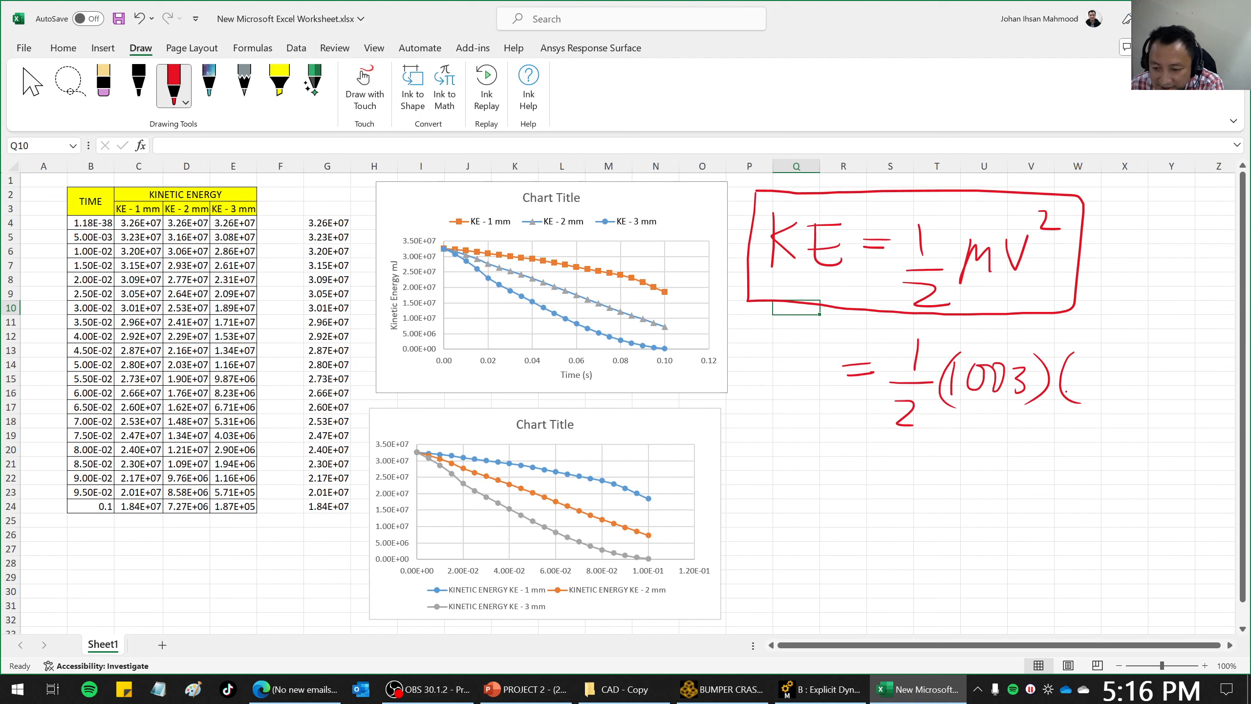
# Handwrite the side calculation 29/3.6 = with a blank answer line beneath the mass substitution.
pyautogui.moveTo(803, 502)
pyautogui.mouseDown()
pyautogui.moveTo(863, 534)
pyautogui.moveTo(804, 575)
pyautogui.mouseUp()
pyautogui.click(832, 568)
pyautogui.moveTo(860, 543)
pyautogui.mouseDown()
pyautogui.moveTo(857, 563)
pyautogui.moveTo(900, 536)
pyautogui.mouseUp()
pyautogui.moveTo(885, 533); pyautogui.dragTo(1056, 536)
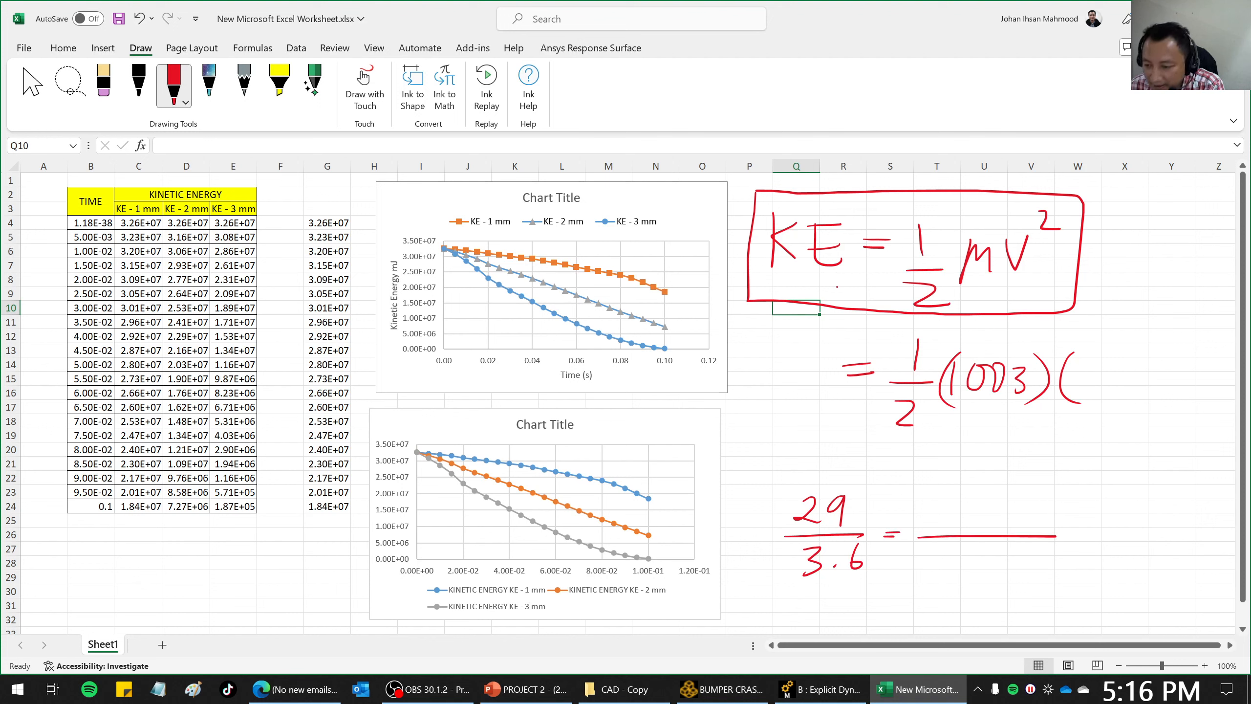
# Complete the handwritten substitution with the squared velocity term (29/3.6)².
pyautogui.moveTo(1090, 351)
pyautogui.mouseDown()
pyautogui.moveTo(1133, 379)
pyautogui.moveTo(1098, 408)
pyautogui.moveTo(1127, 398)
pyautogui.mouseUp()
pyautogui.moveTo(1151, 383)
pyautogui.mouseDown()
pyautogui.moveTo(1167, 399)
pyautogui.moveTo(1149, 413)
pyautogui.mouseUp()
pyautogui.moveTo(1151, 332); pyautogui.dragTo(1177, 342)
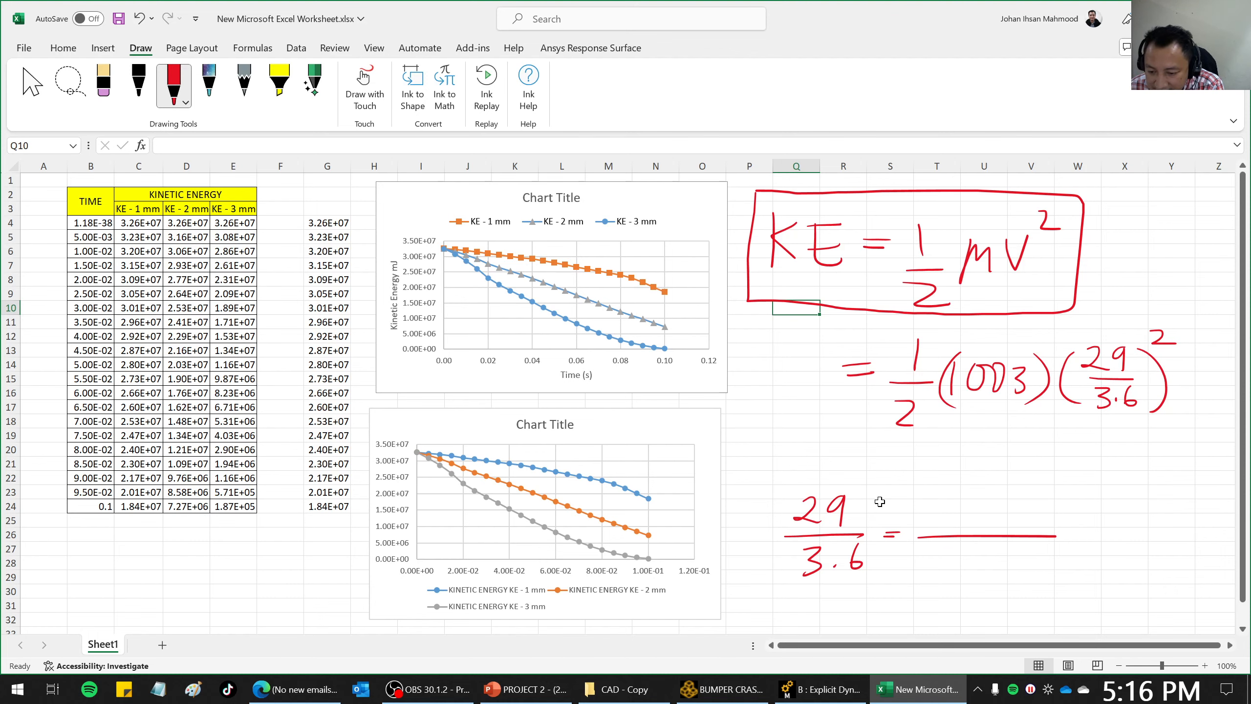
# Erase the separate side calculation 29/3.6 = and its blank answer line.
pyautogui.scroll(-1, 880, 501)
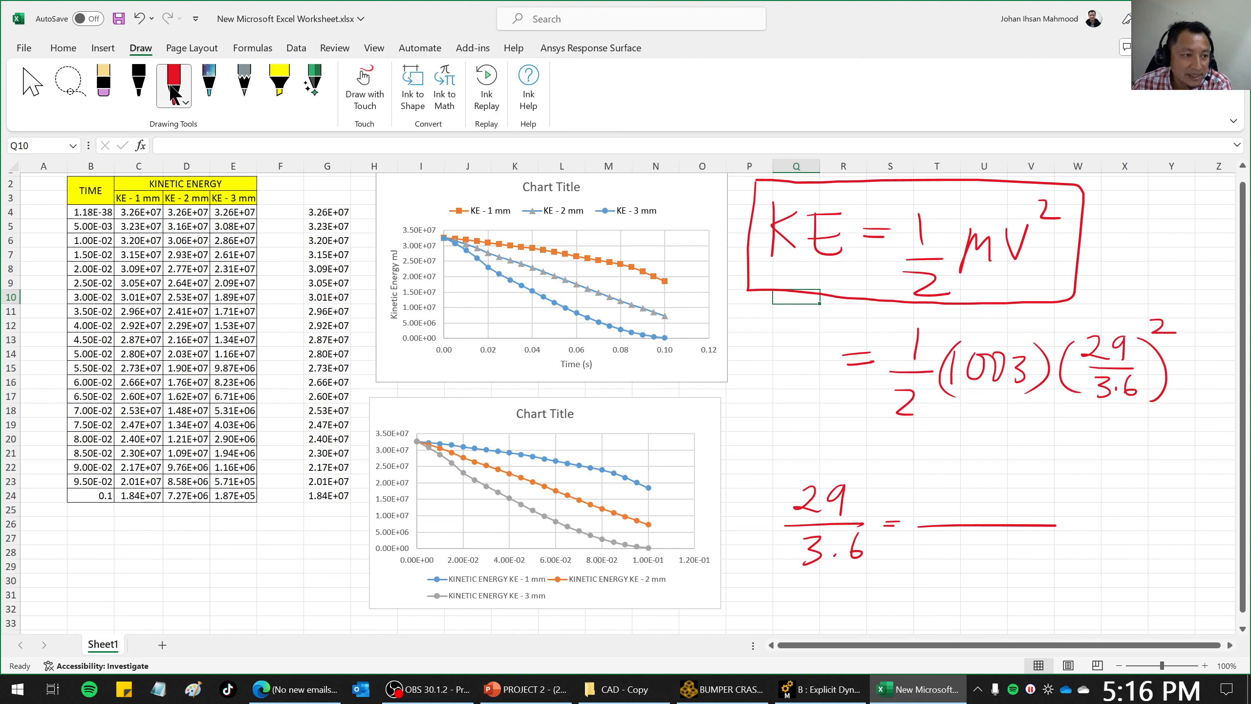
pyautogui.click(103, 85)
pyautogui.moveTo(845, 524)
pyautogui.mouseDown()
pyautogui.moveTo(813, 501)
pyautogui.moveTo(846, 524)
pyautogui.moveTo(926, 525)
pyautogui.mouseUp()
pyautogui.moveTo(846, 524); pyautogui.dragTo(813, 551)
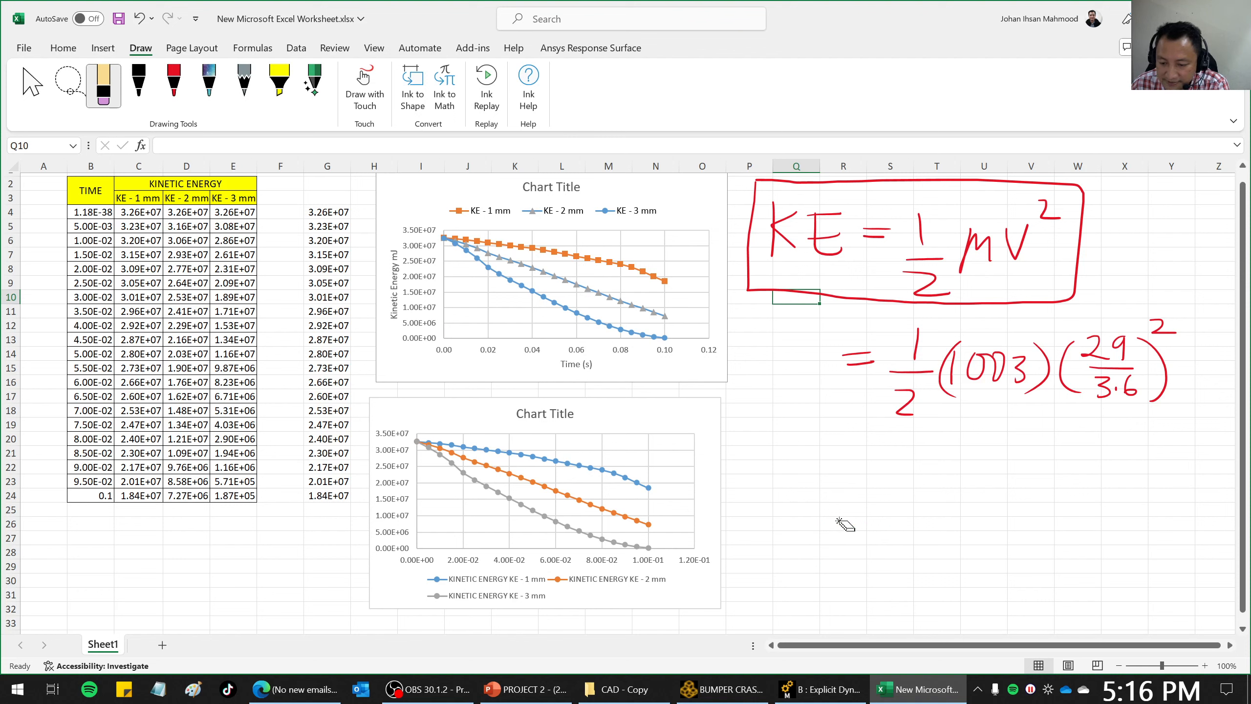
# Handwrite an equals sign, a blank answer line and the unit J in red ink below the substitution.
pyautogui.click(174, 84)
pyautogui.moveTo(855, 488)
pyautogui.mouseDown()
pyautogui.moveTo(882, 476)
pyautogui.moveTo(1167, 518)
pyautogui.mouseUp()
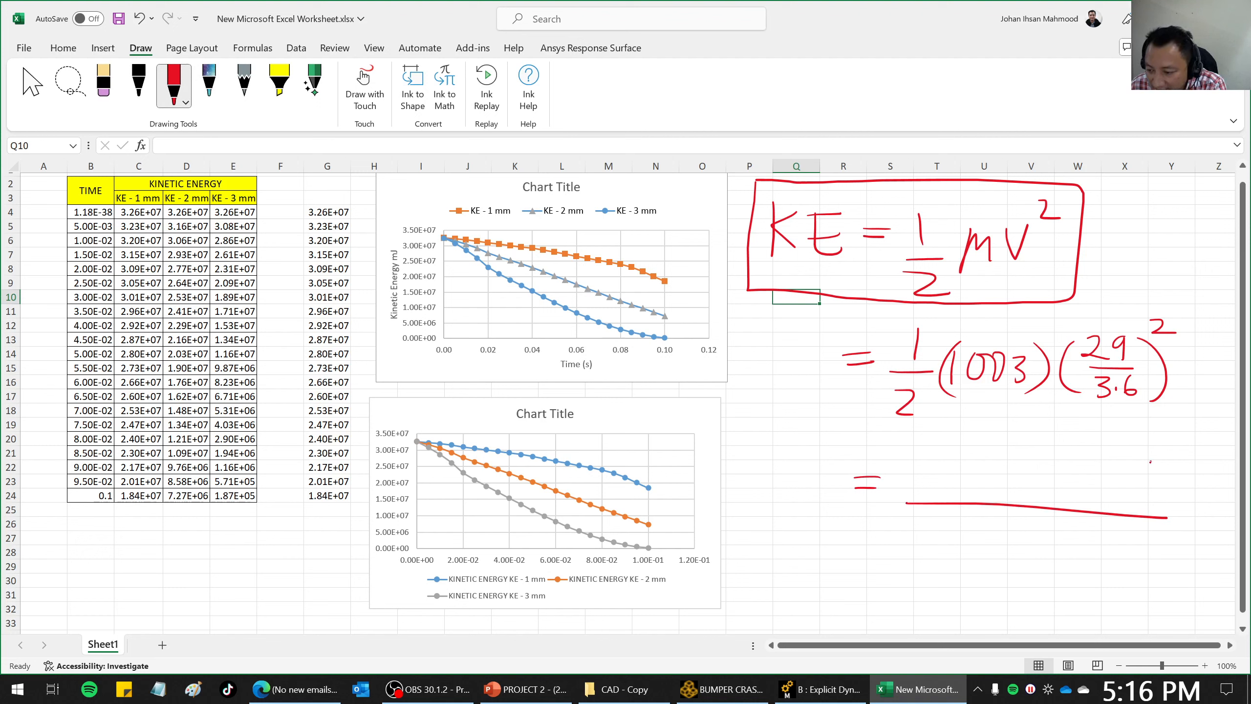
pyautogui.moveTo(1150, 462)
pyautogui.mouseDown()
pyautogui.moveTo(1133, 485)
pyautogui.moveTo(1178, 460)
pyautogui.mouseUp()
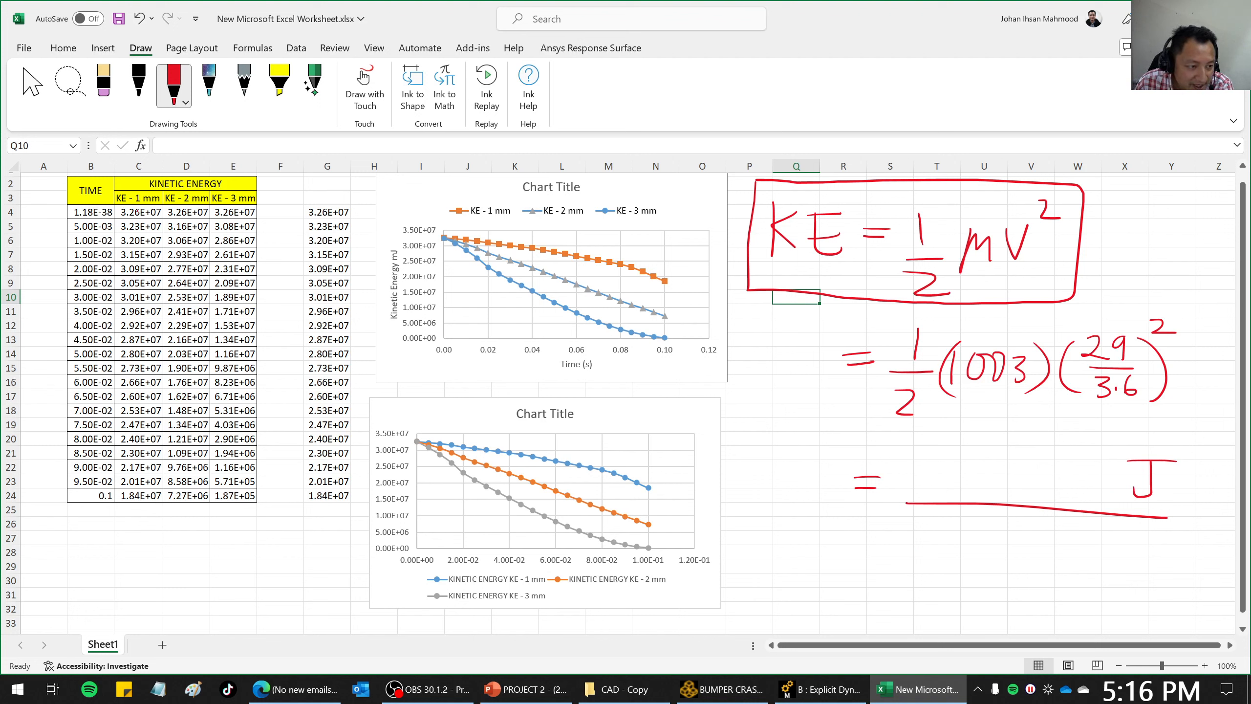
# Draw a red arrow pointing to the first KE - 3 mm value in the table and label it mJ.
pyautogui.moveTo(306, 187)
pyautogui.mouseDown()
pyautogui.moveTo(257, 205)
pyautogui.moveTo(270, 208)
pyautogui.mouseUp()
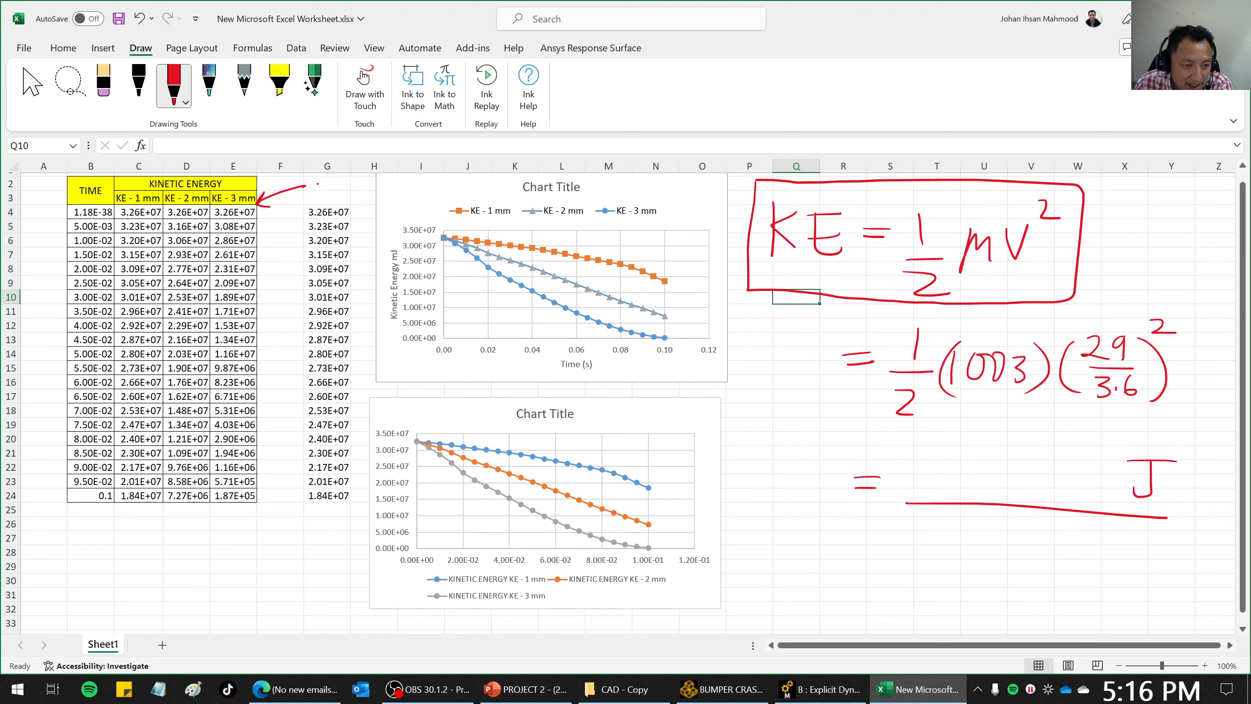
pyautogui.moveTo(325, 183); pyautogui.dragTo(341, 182)
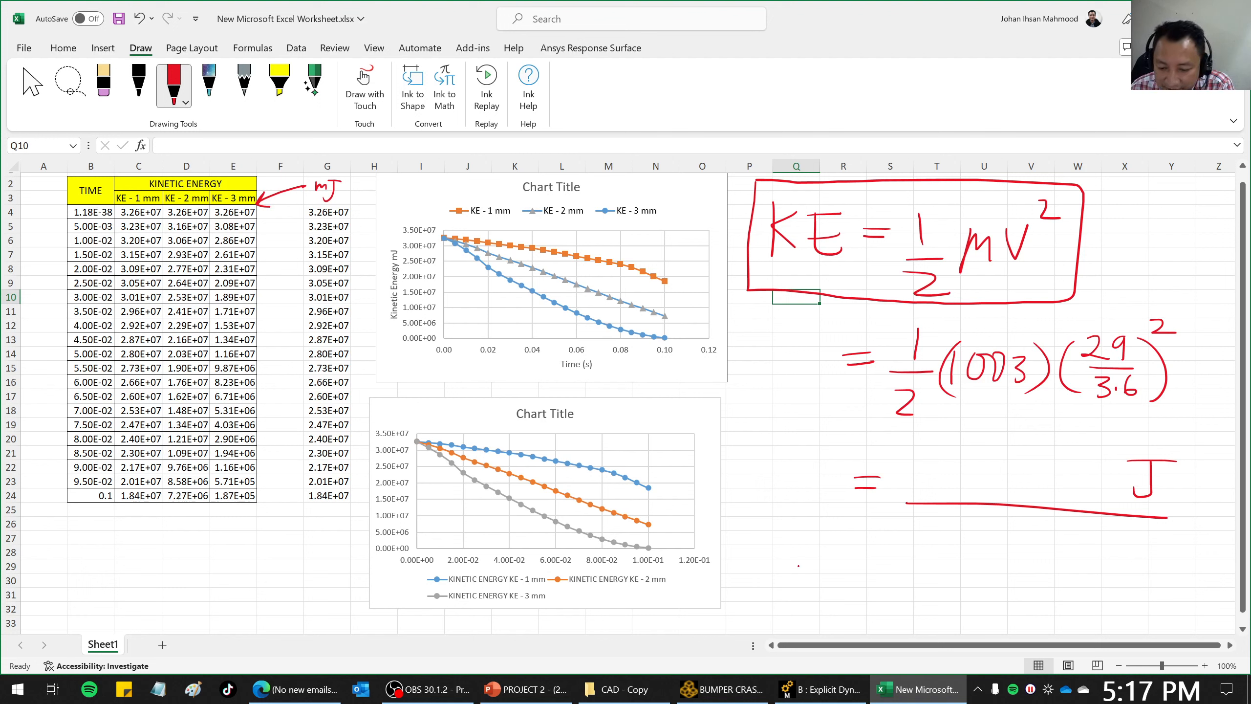
# Handwrite KE = followed by a long arrow in red ink below the blank answer line.
pyautogui.moveTo(766, 533); pyautogui.dragTo(767, 569)
pyautogui.moveTo(789, 538)
pyautogui.mouseDown()
pyautogui.moveTo(770, 551)
pyautogui.moveTo(784, 563)
pyautogui.mouseUp()
pyautogui.moveTo(794, 538)
pyautogui.mouseDown()
pyautogui.moveTo(811, 566)
pyautogui.moveTo(811, 539)
pyautogui.mouseUp()
pyautogui.moveTo(793, 552); pyautogui.dragTo(836, 551)
pyautogui.moveTo(819, 556)
pyautogui.mouseDown()
pyautogui.moveTo(1005, 558)
pyautogui.moveTo(966, 572)
pyautogui.mouseUp()
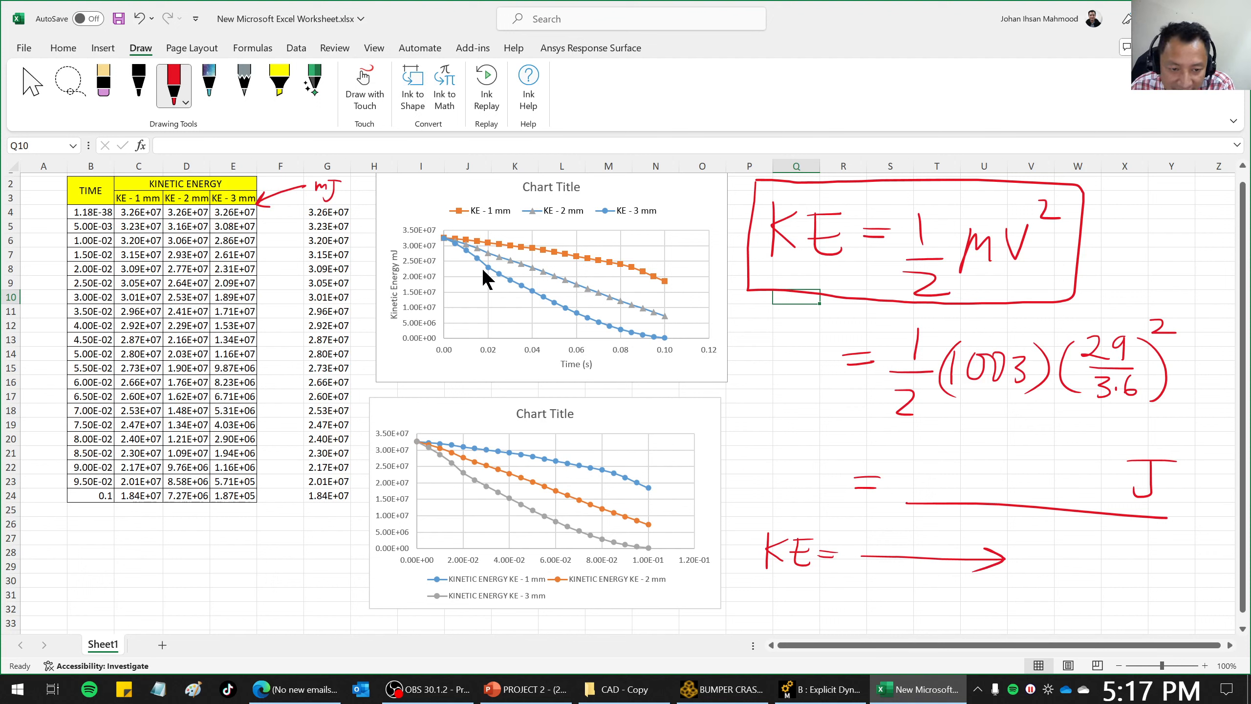
# Mark the KE - 3 mm and KE - 1 mm curves in the upper chart, circle the KE - 3 mm legend entry, and write 4mm beside the table.
pyautogui.moveTo(447, 249); pyautogui.dragTo(545, 306)
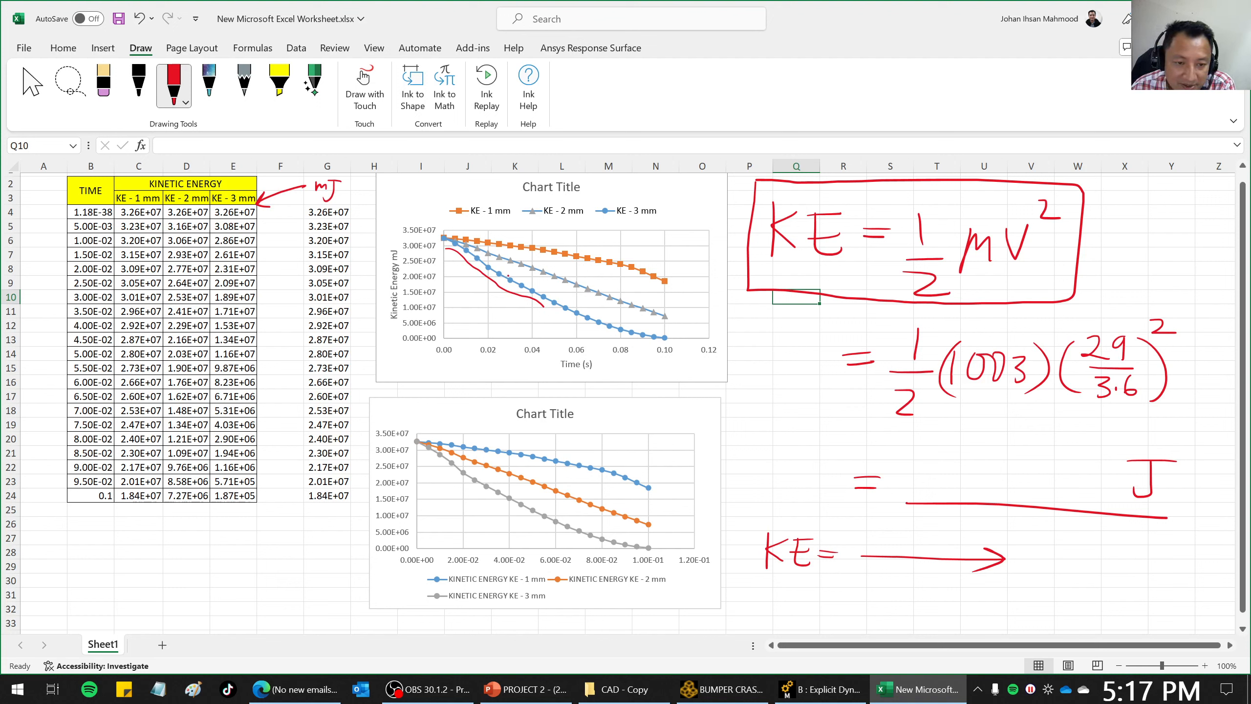
pyautogui.moveTo(663, 236)
pyautogui.mouseDown()
pyautogui.moveTo(627, 260)
pyautogui.moveTo(677, 285)
pyautogui.moveTo(655, 282)
pyautogui.mouseUp()
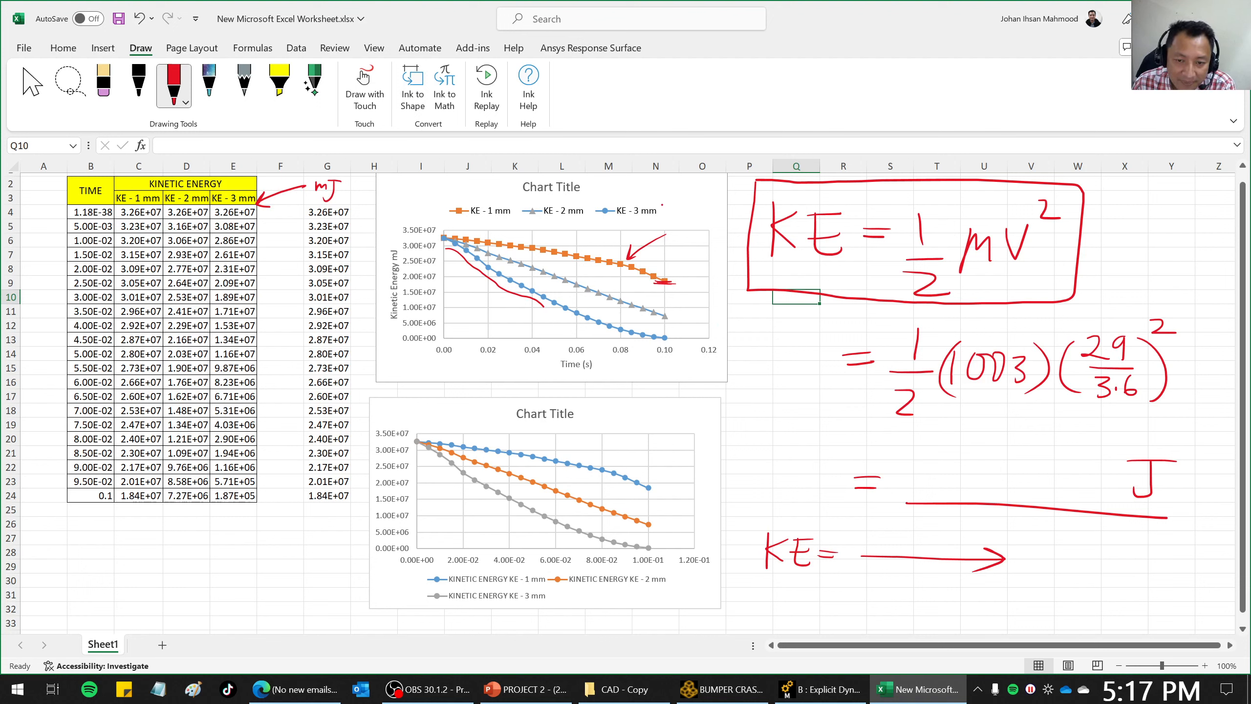
pyautogui.moveTo(663, 204)
pyautogui.mouseDown()
pyautogui.moveTo(589, 219)
pyautogui.moveTo(669, 227)
pyautogui.moveTo(661, 200)
pyautogui.mouseUp()
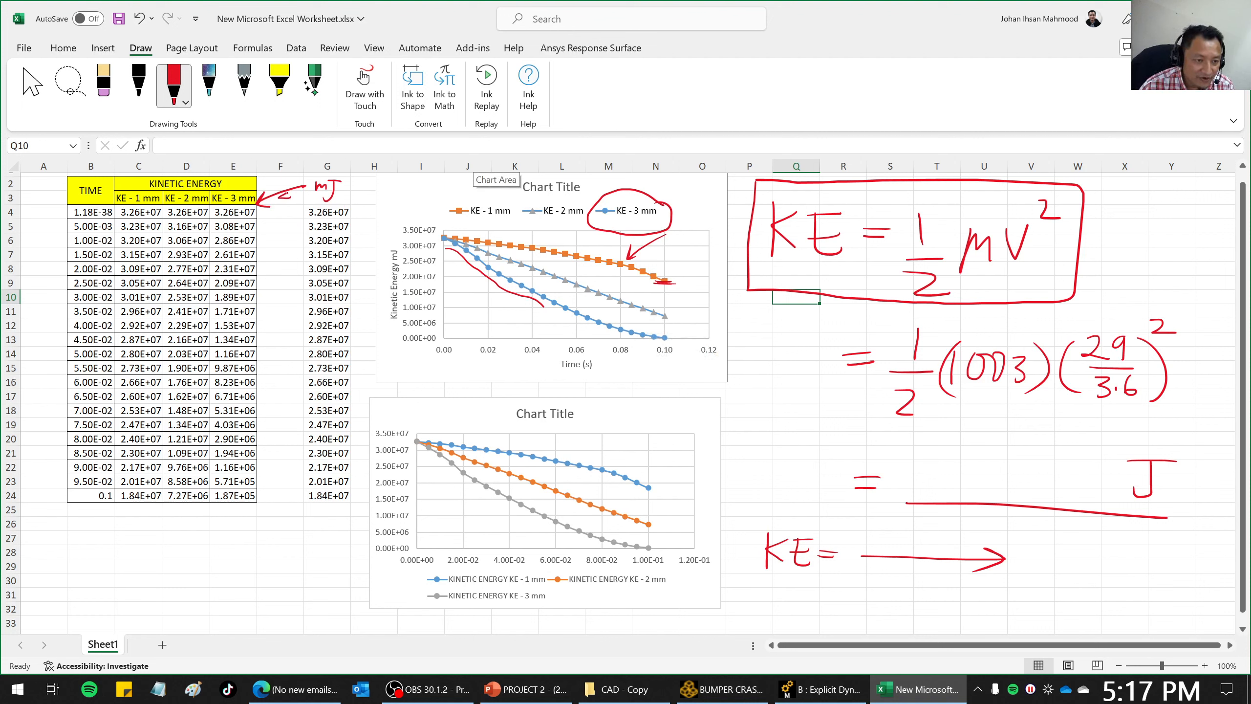
pyautogui.moveTo(294, 204); pyautogui.dragTo(318, 202)
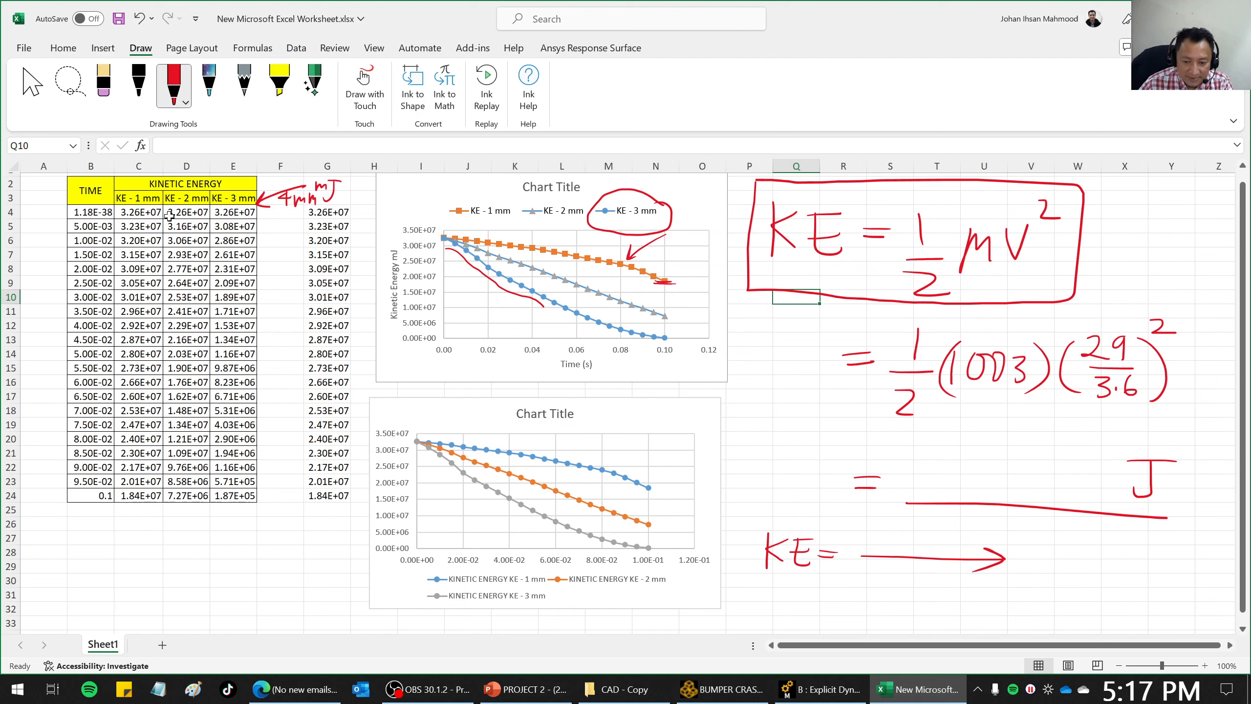
# Switch to Ansys Mechanical and examine the deformed bumper and pole from another angle.
pyautogui.click(820, 689)
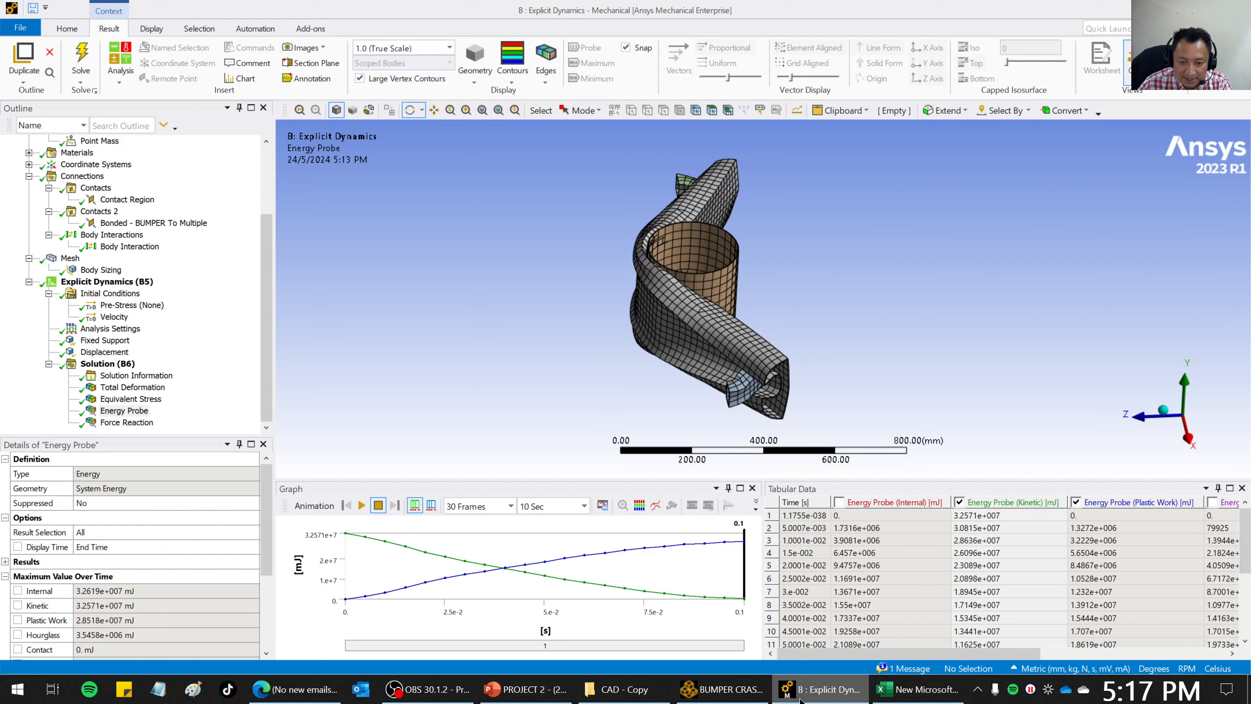
pyautogui.moveTo(749, 336); pyautogui.dragTo(309, 289)
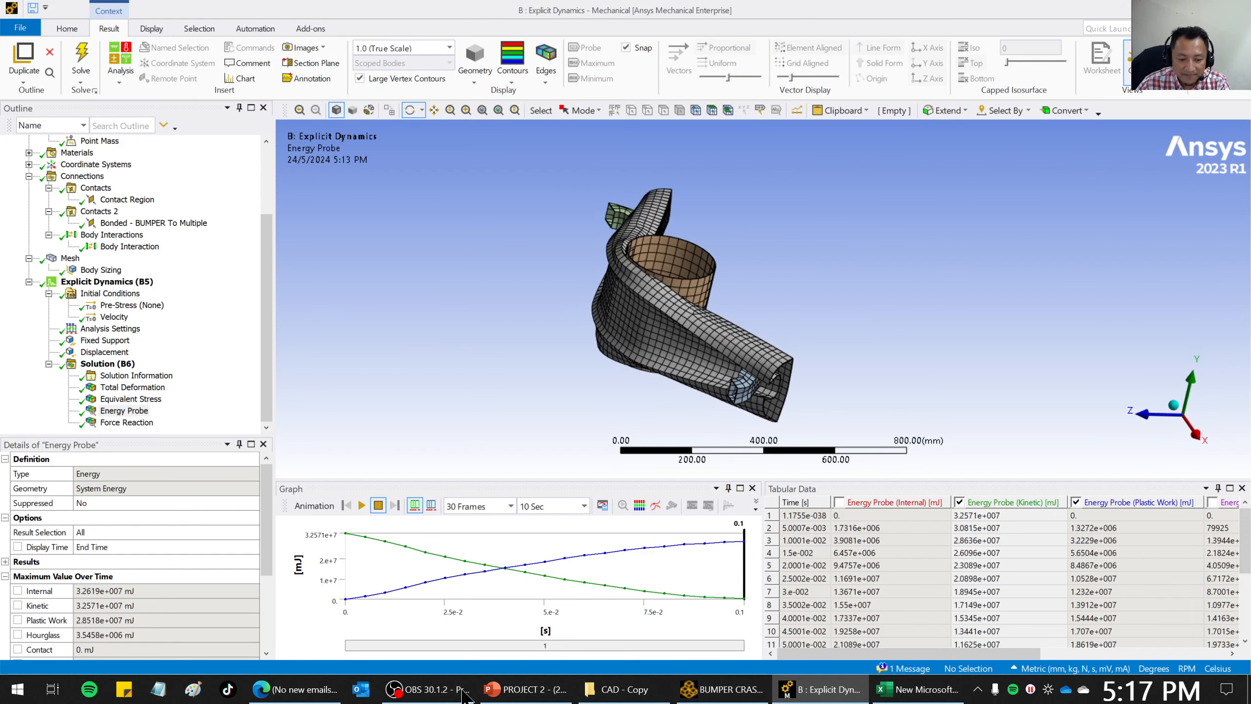